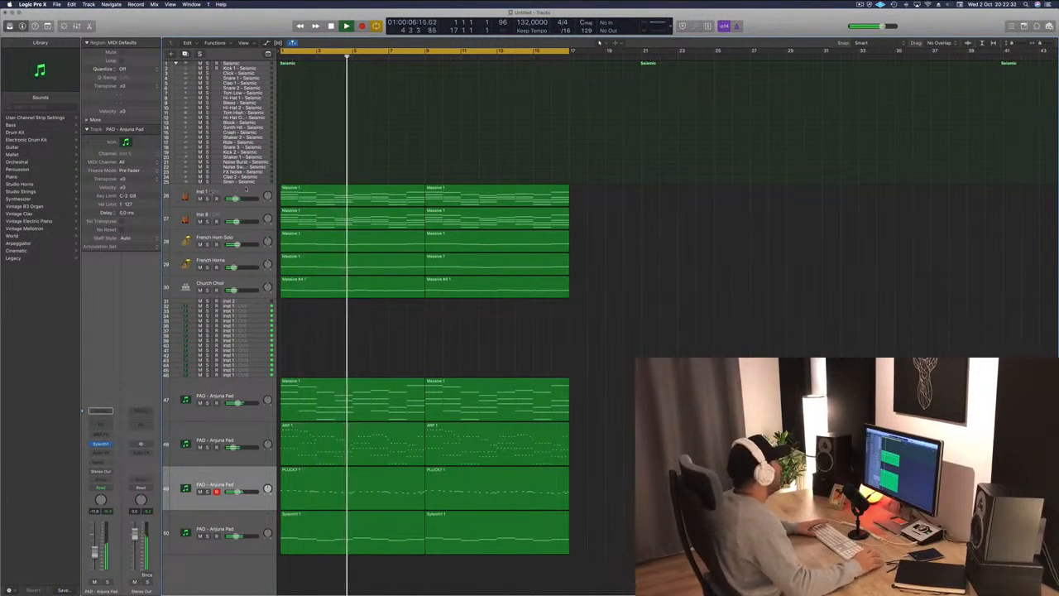
# Move the Inst 1 track down so it sits below the Church Choir track.
pyautogui.click(210, 192)
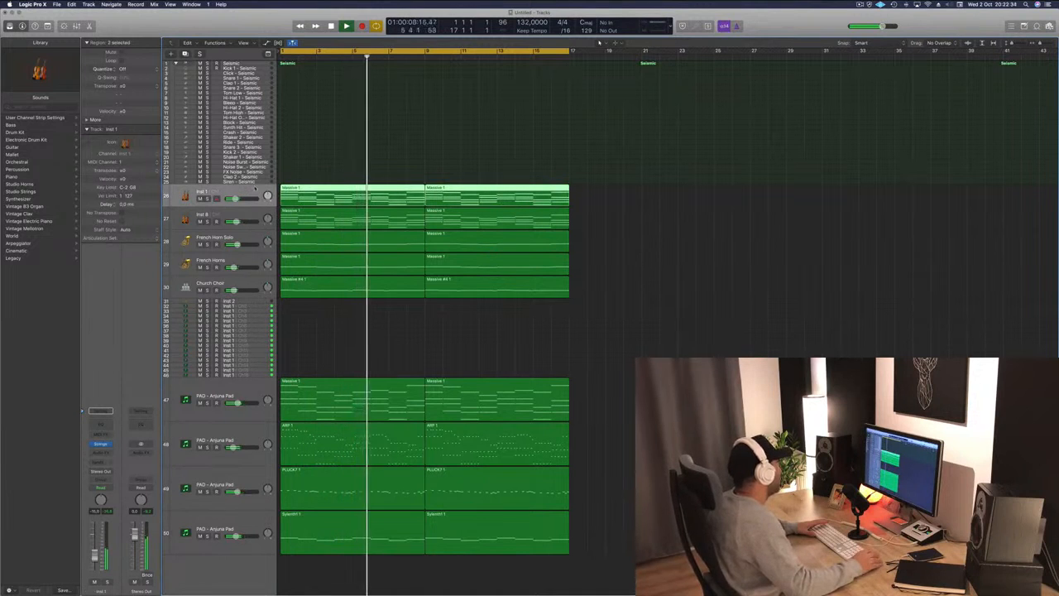
pyautogui.click(248, 216)
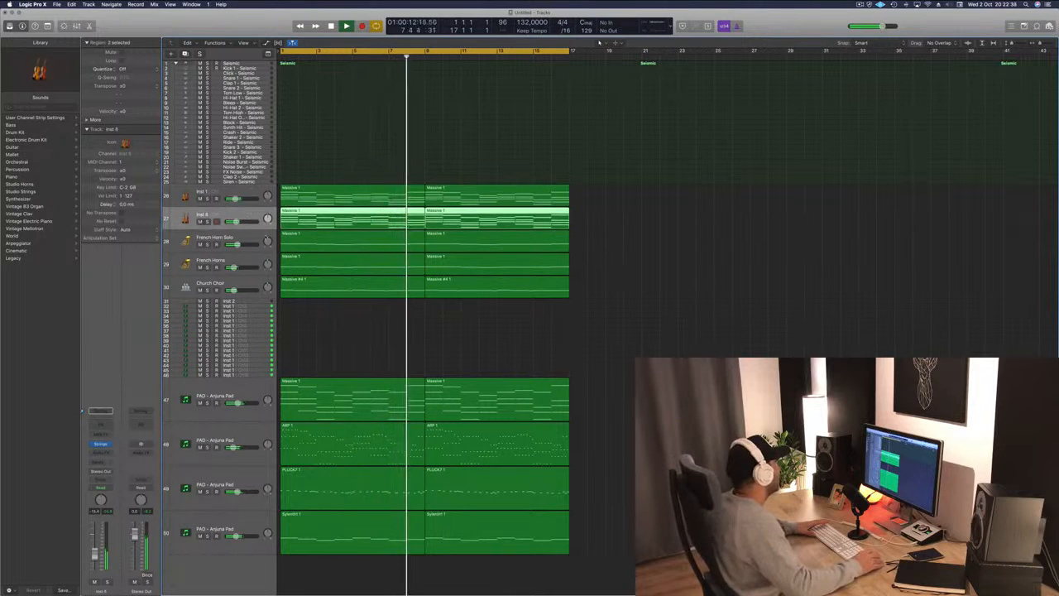
pyautogui.click(171, 247)
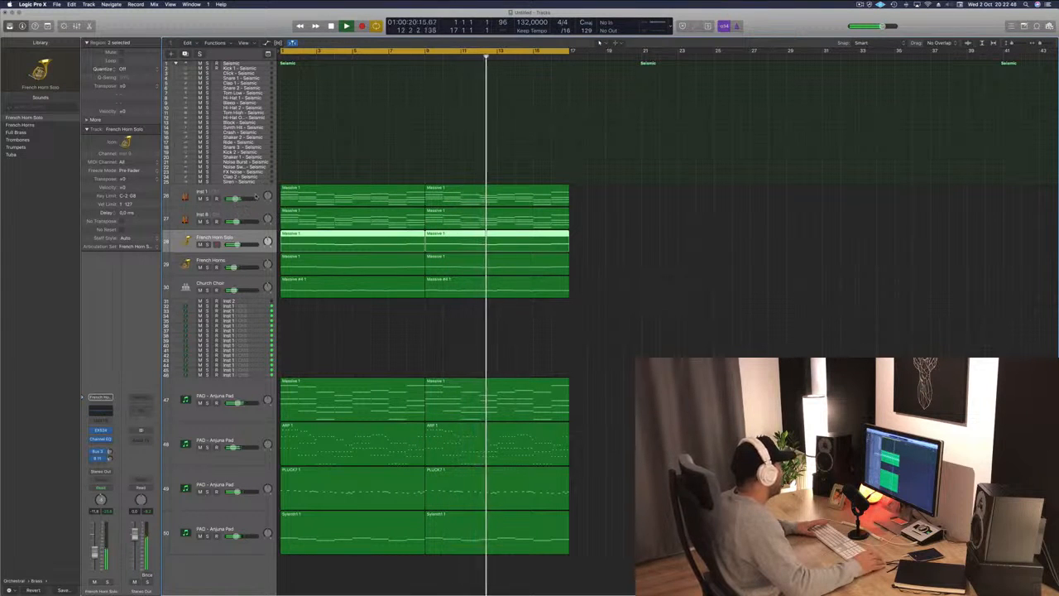
pyautogui.moveTo(254, 199); pyautogui.dragTo(253, 290)
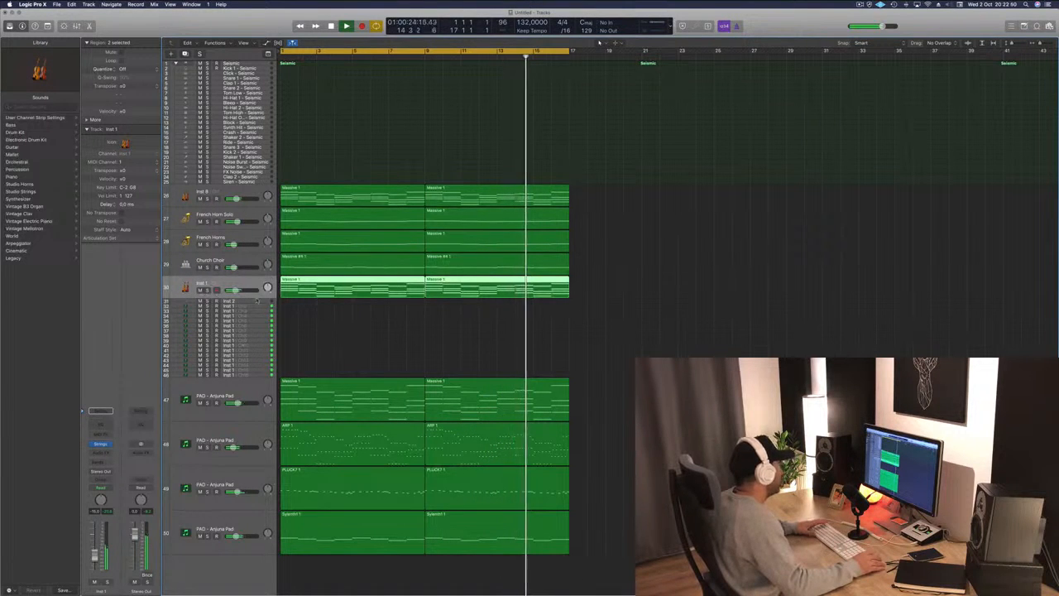
# Move the Inst 8 track below Church Choir, directly above Inst 1.
pyautogui.click(258, 246)
pyautogui.moveTo(258, 246)
pyautogui.mouseDown()
pyautogui.moveTo(254, 200)
pyautogui.moveTo(252, 266)
pyautogui.mouseUp()
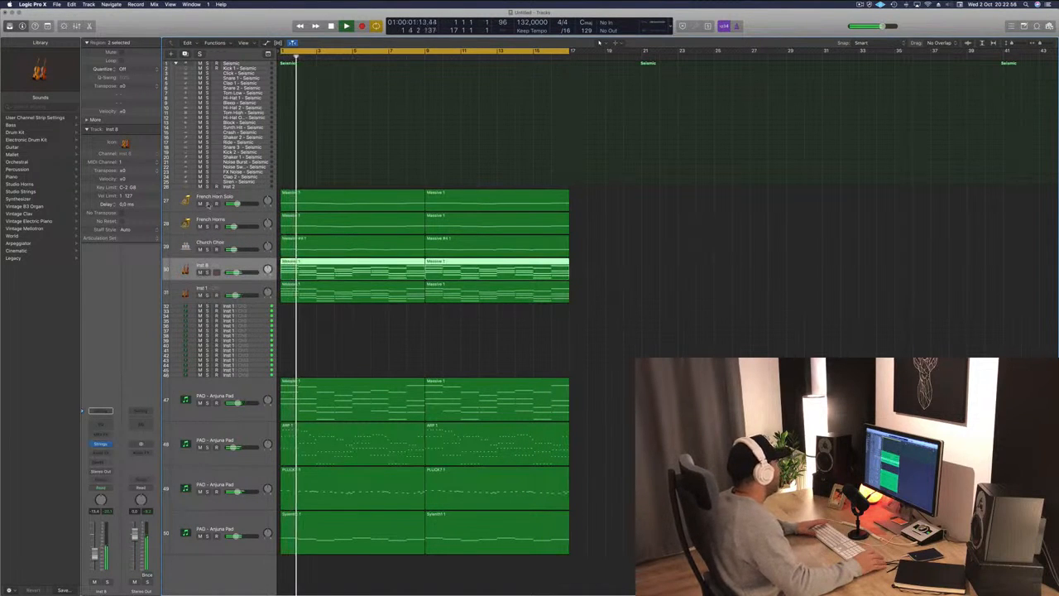
# Solo the French Horns and French Horn Solo tracks in turn to audition them, then unsolo both.
pyautogui.click(208, 226)
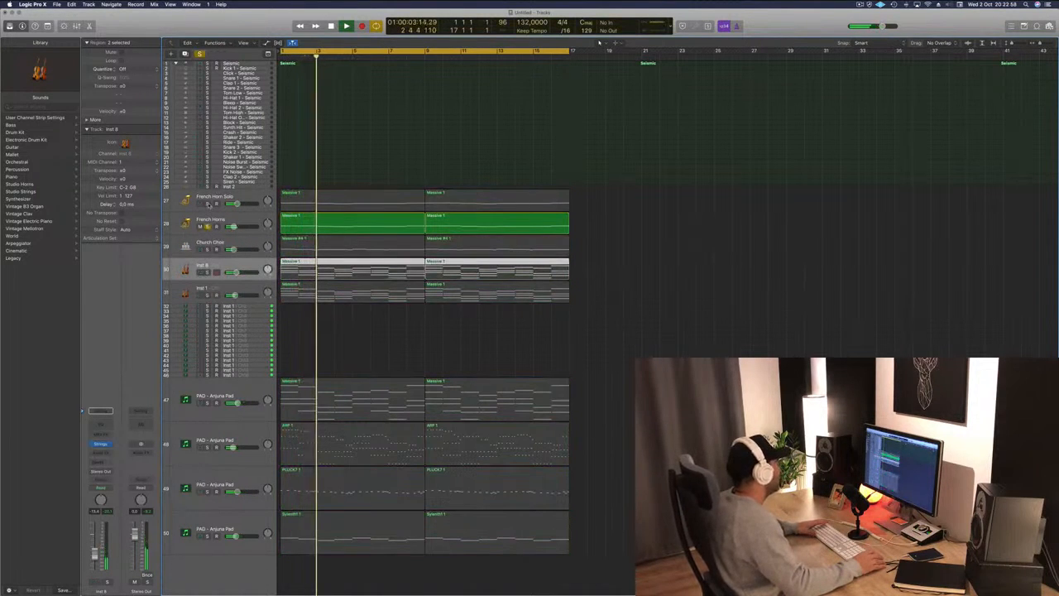
pyautogui.click(208, 203)
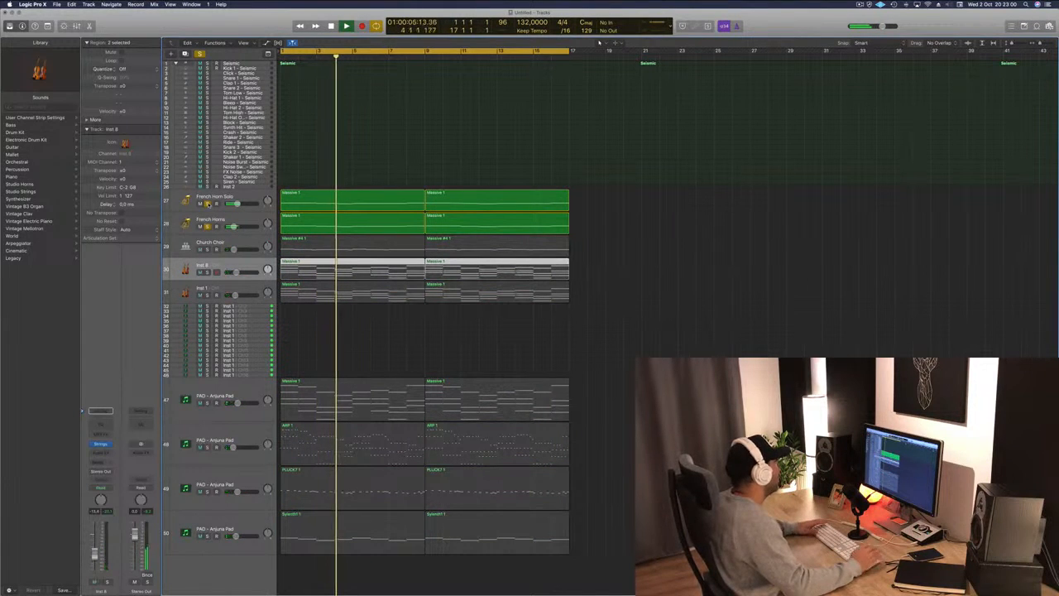
pyautogui.click(208, 203)
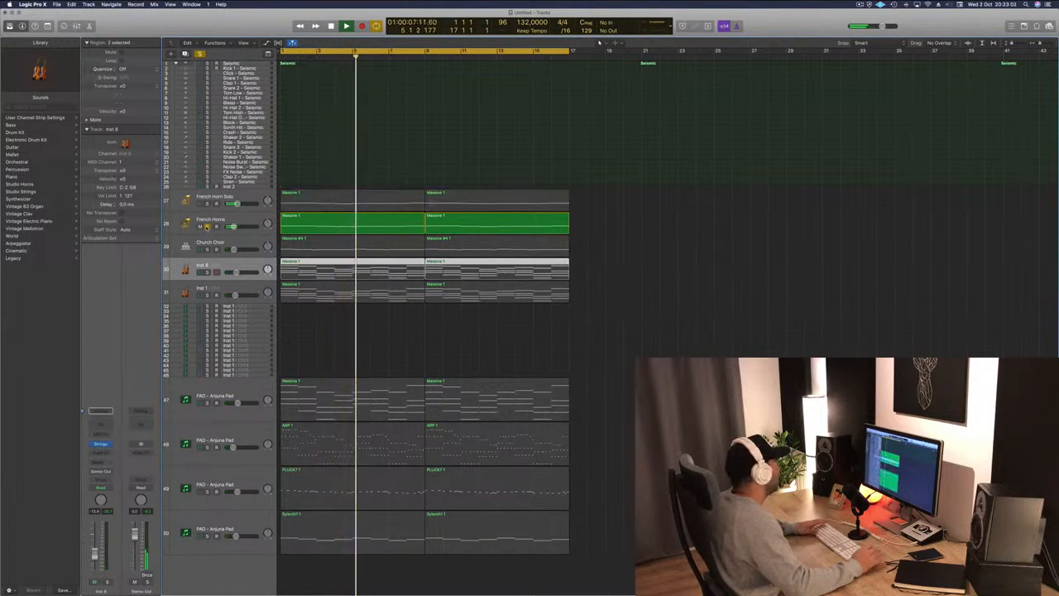
pyautogui.click(208, 226)
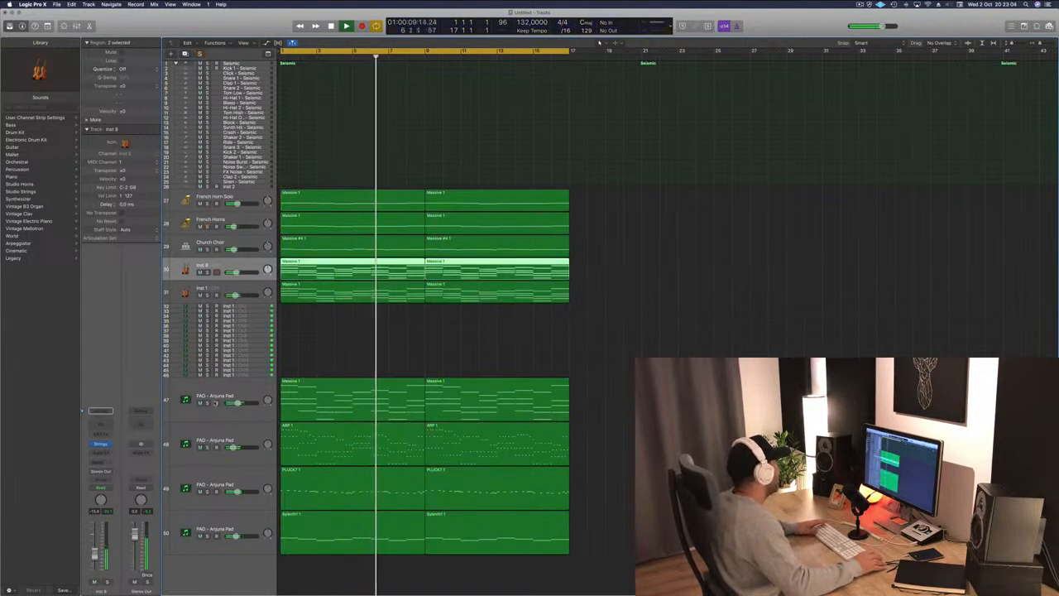
# Solo each of the four PAD – Arjuna Pad tracks in turn while listening, unsolo them, and stop playback.
pyautogui.click(208, 402)
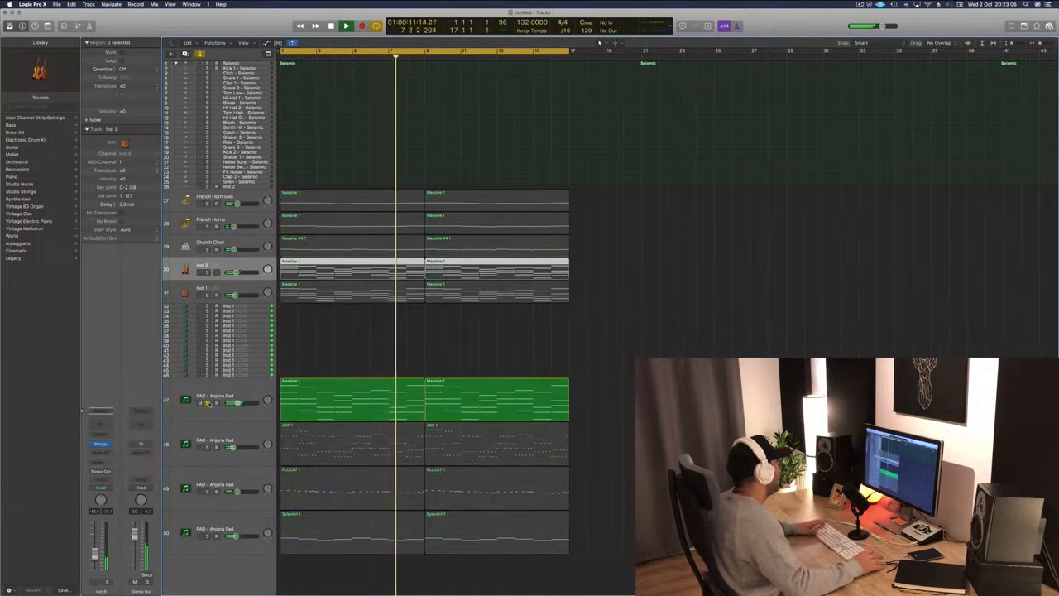
pyautogui.click(207, 402)
pyautogui.click(207, 447)
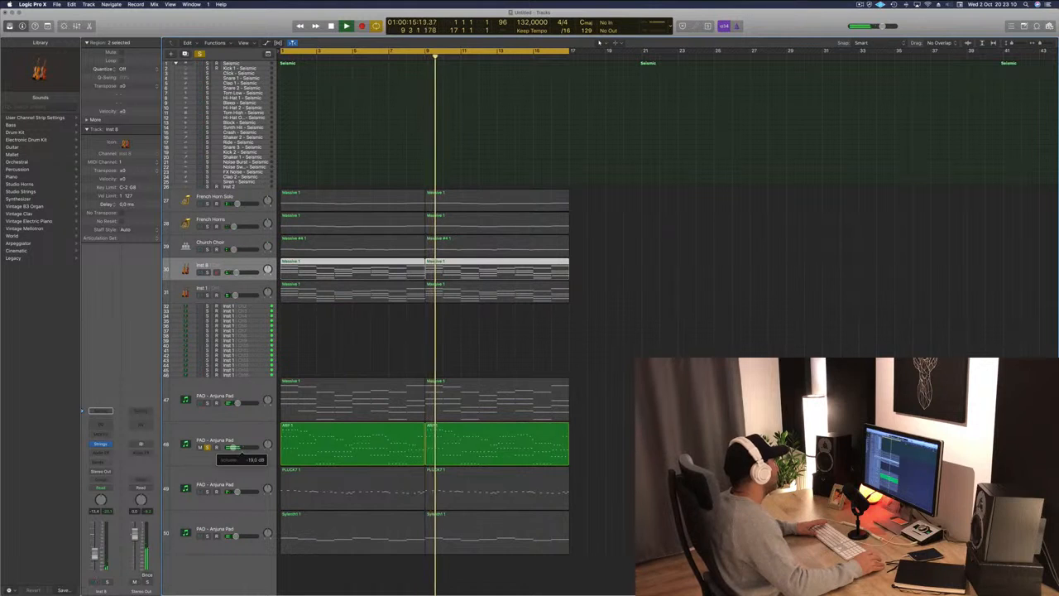
pyautogui.click(207, 447)
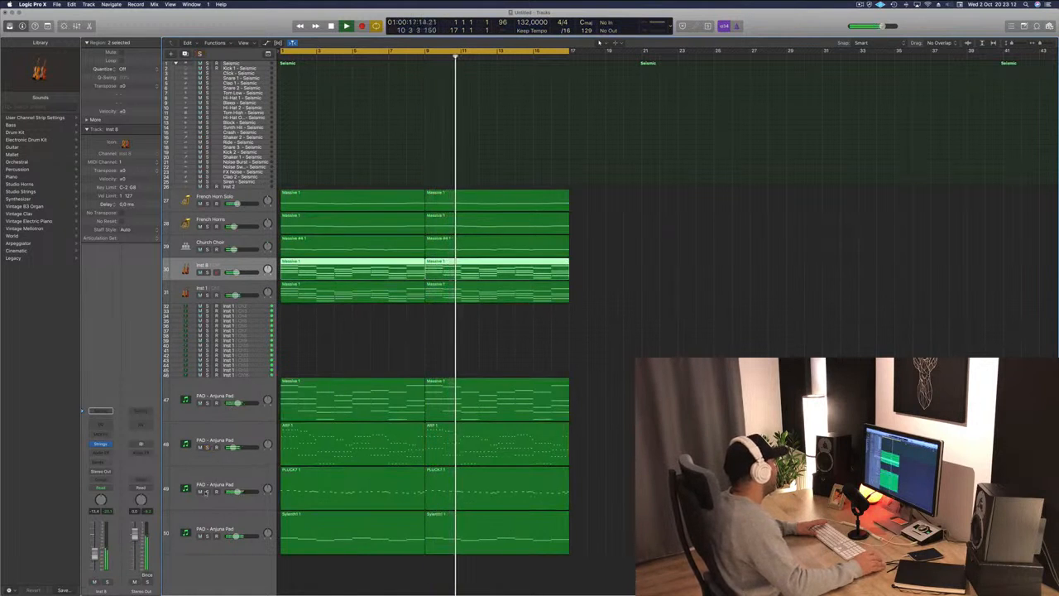
pyautogui.click(207, 491)
pyautogui.click(208, 491)
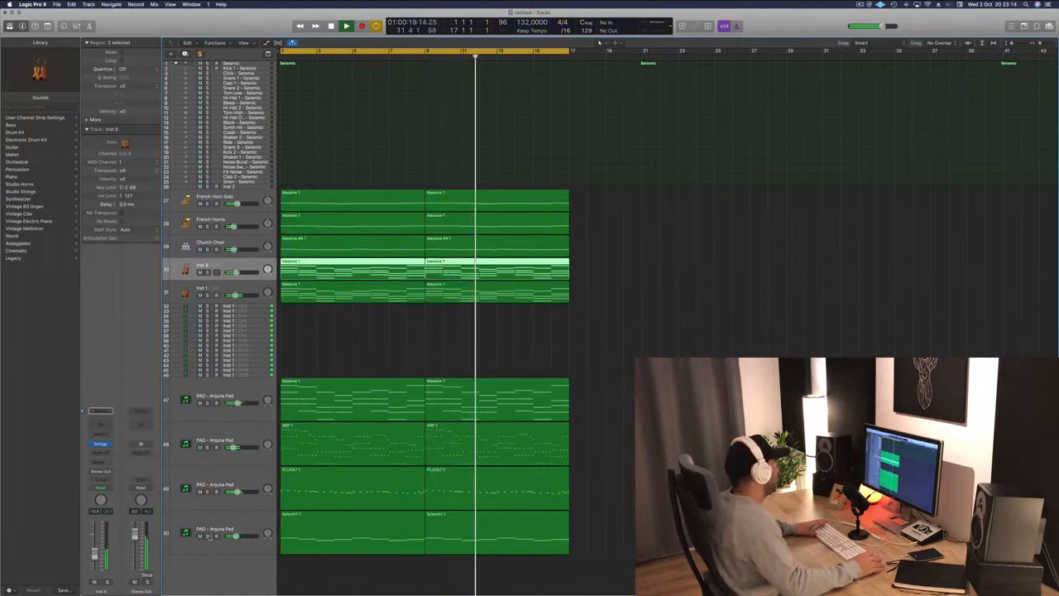
pyautogui.click(208, 536)
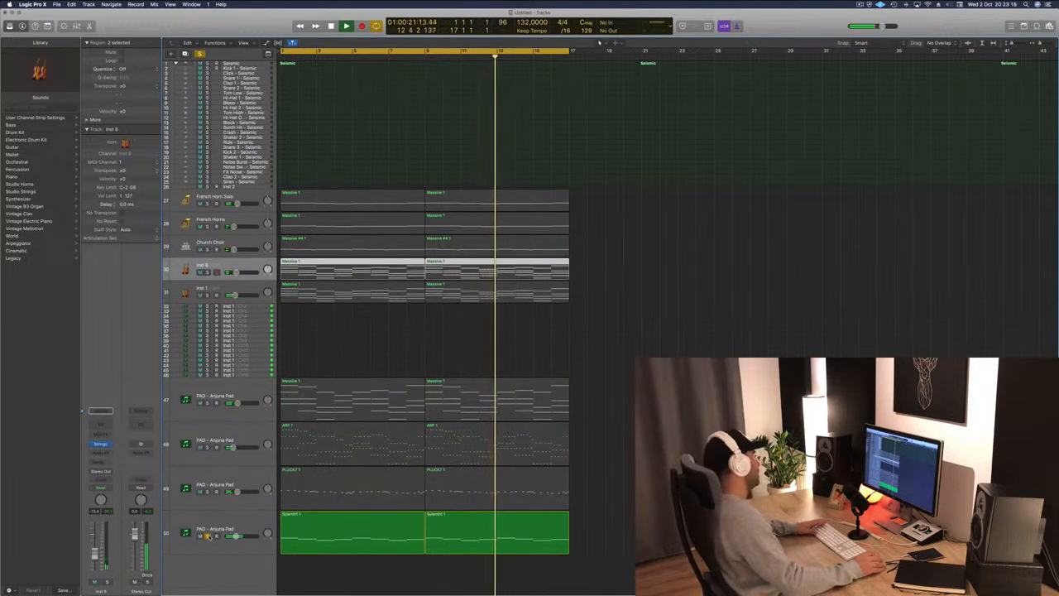
pyautogui.click(208, 536)
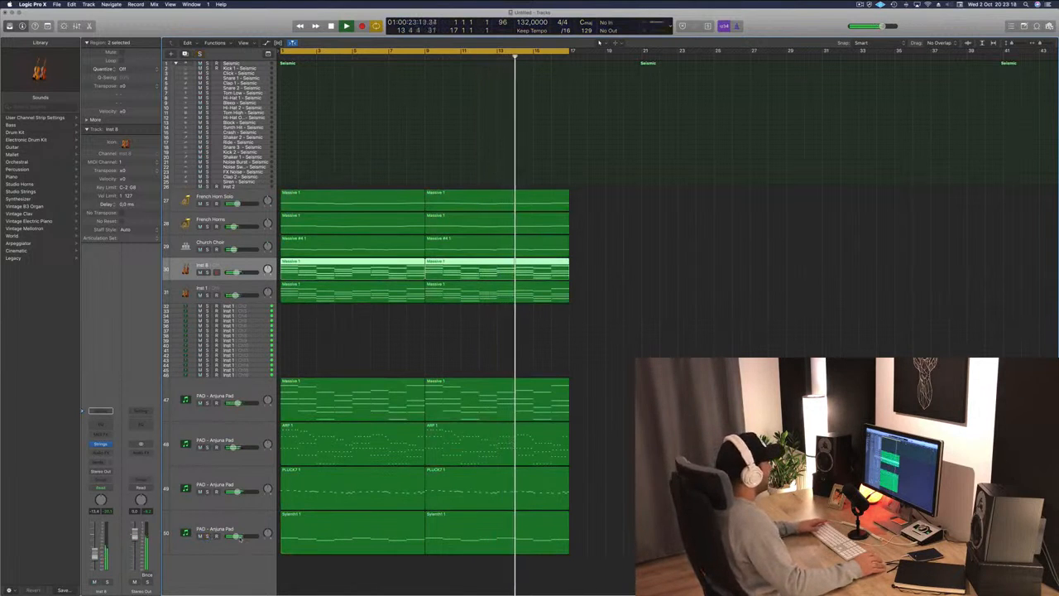
pyautogui.moveTo(237, 536); pyautogui.dragTo(238, 536)
pyautogui.press('space')
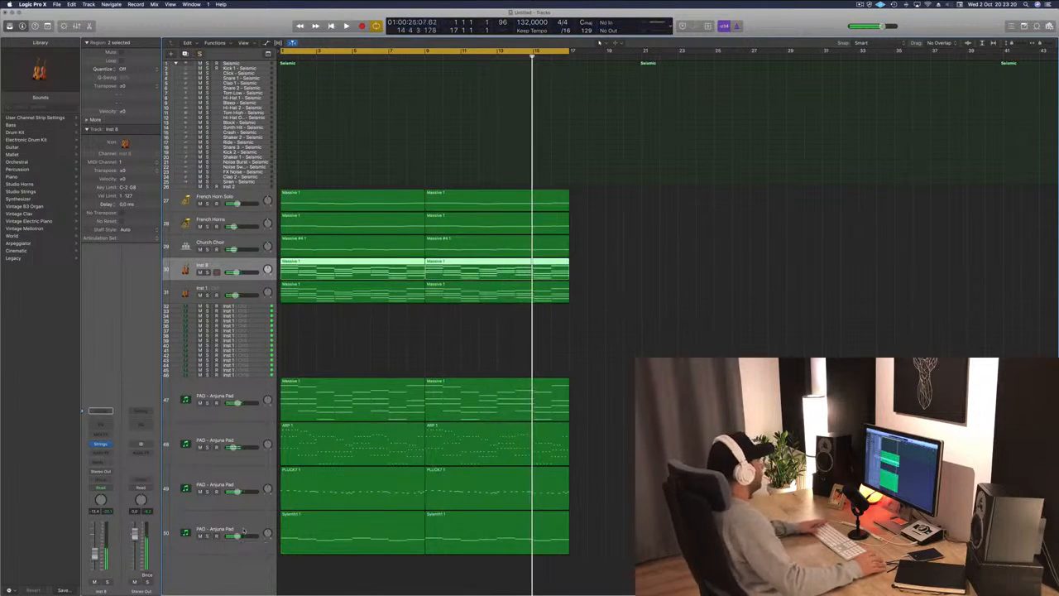
pyautogui.click(393, 349)
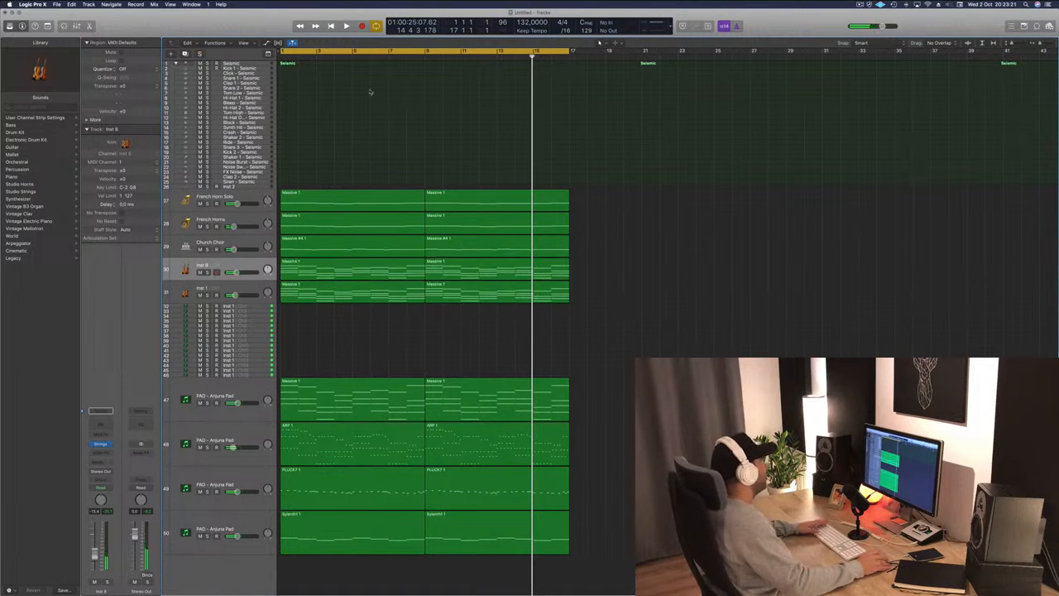
# Select the Seismic drum track, return the playhead to the start, and open the Musical Typing keyboard.
pyautogui.click(251, 62)
pyautogui.press('Return')
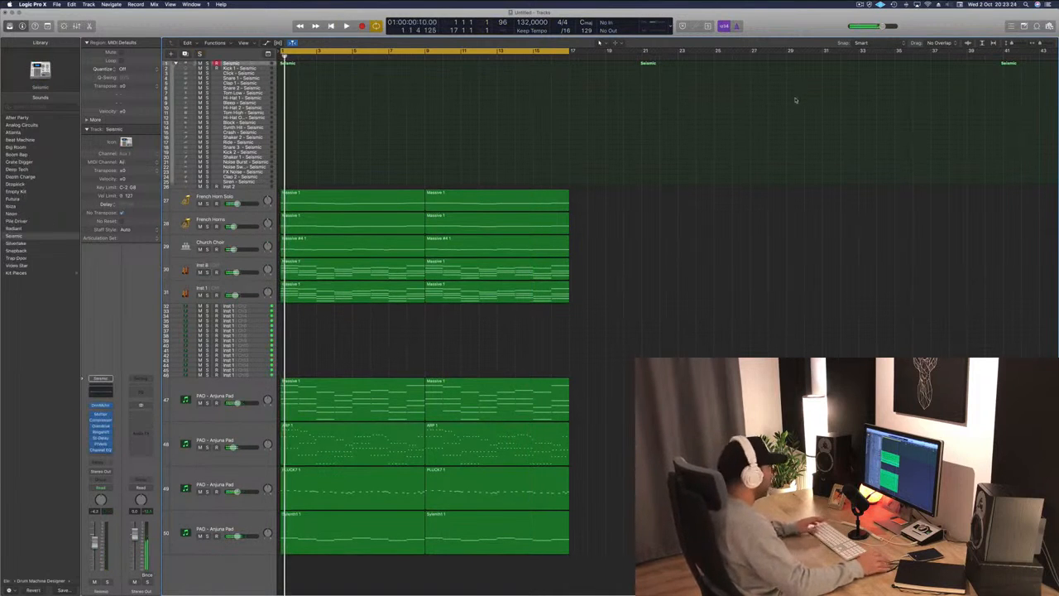
pyautogui.press('super+k')
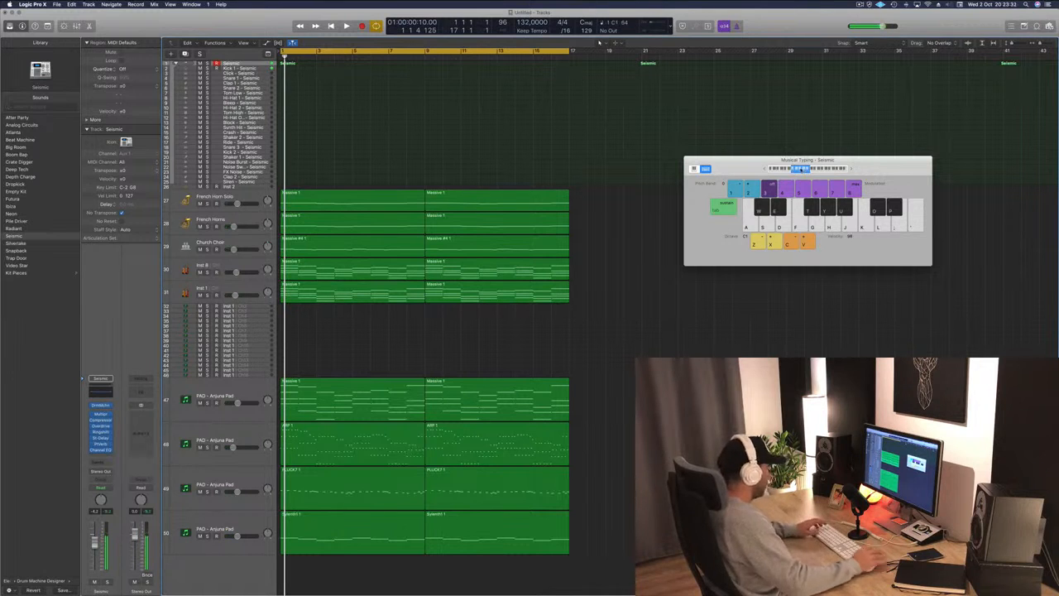
# Record a Seismic region by playing the A key repeatedly on the Musical Typing keyboard, then stop.
pyautogui.press('r')
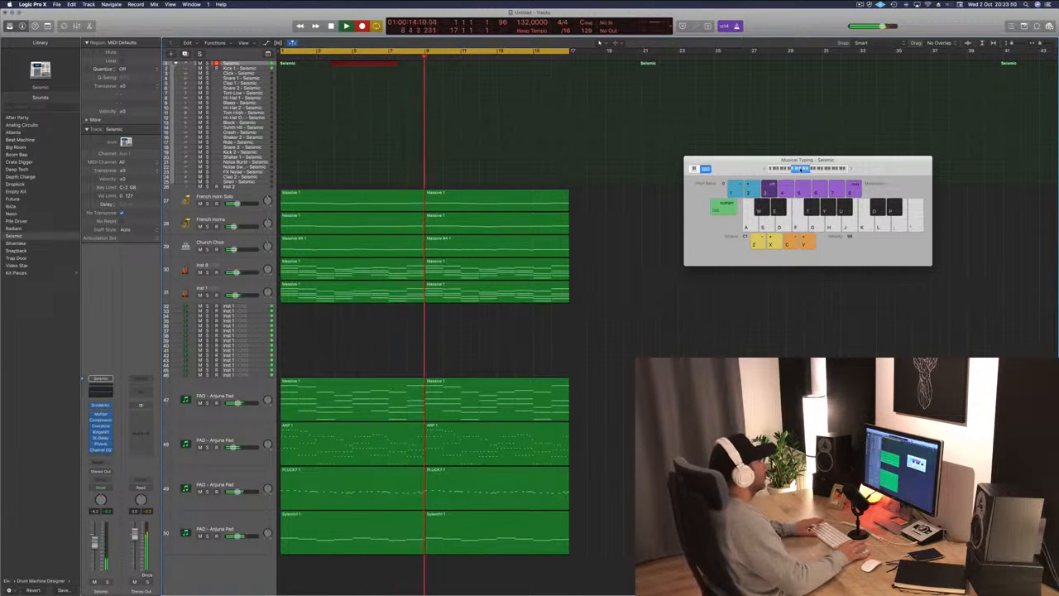
pyautogui.press('a')
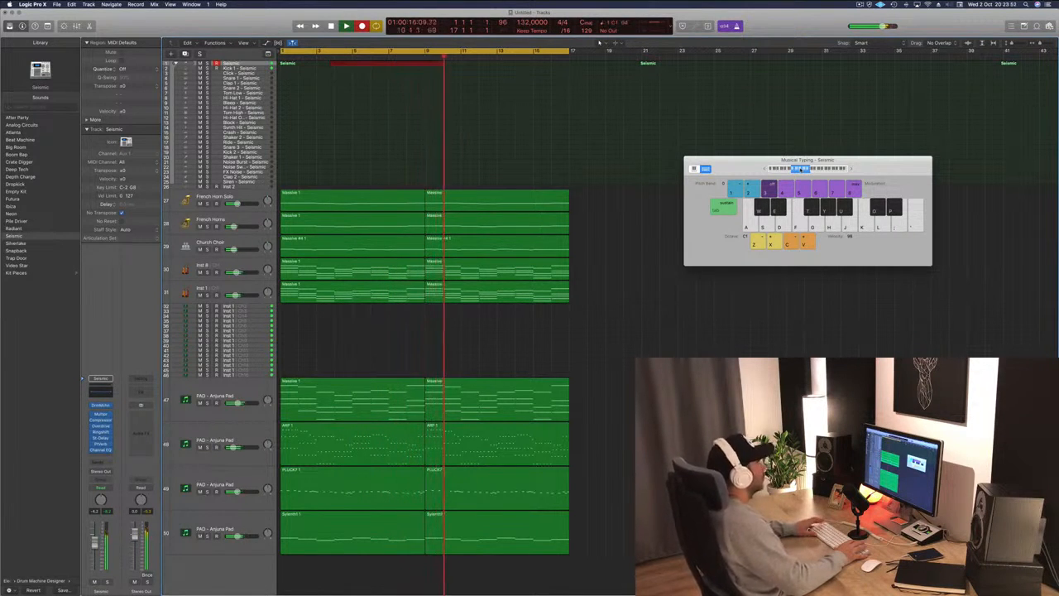
pyautogui.press('a')
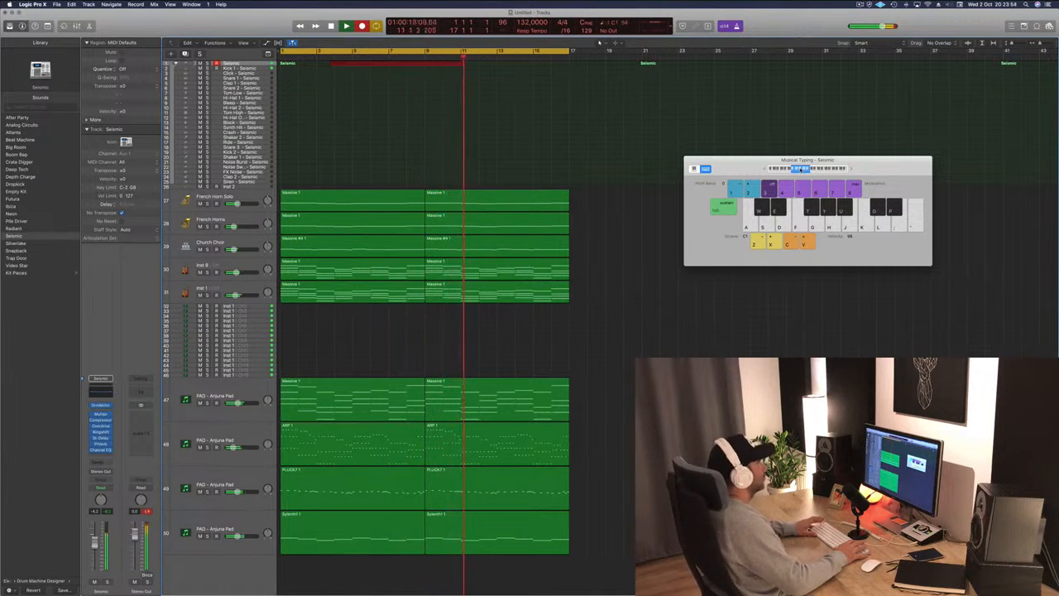
pyautogui.press('a')
pyautogui.press('a')
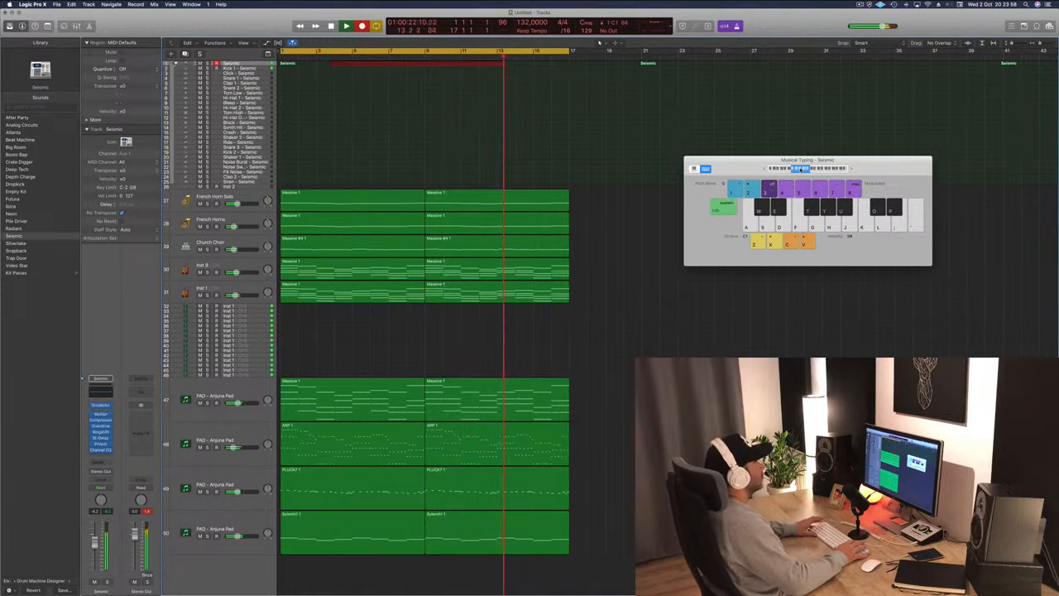
pyautogui.press('a')
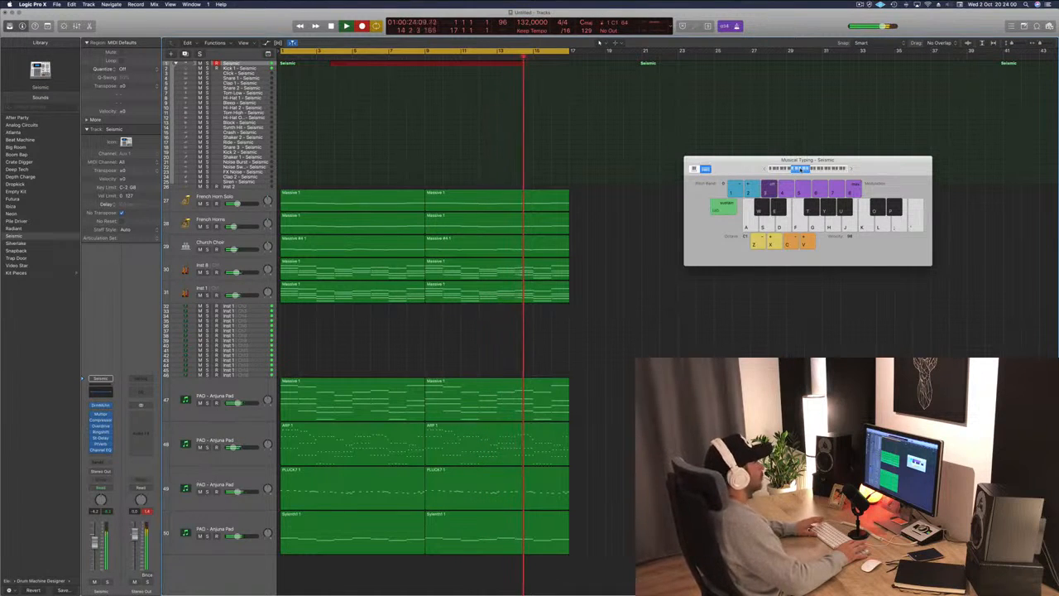
pyautogui.press('a')
pyautogui.press('space')
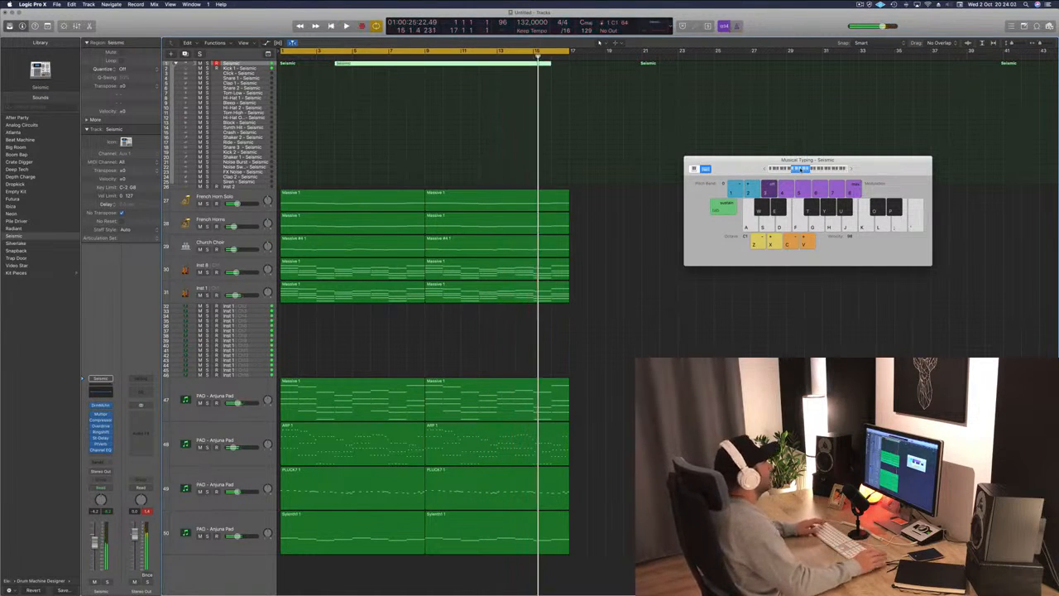
# Move the recorded region to bar 1 of the Kick 1 – Seismic track and select that track.
pyautogui.keyDown('super'); pyautogui.doubleClick(497, 63); pyautogui.keyUp('super')
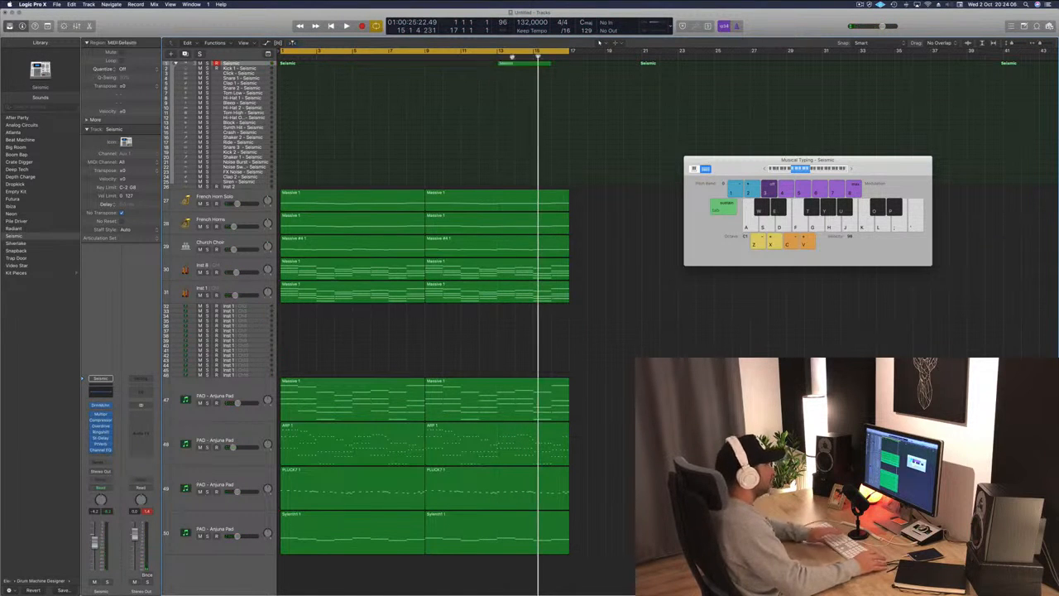
pyautogui.moveTo(529, 63); pyautogui.dragTo(303, 69)
pyautogui.press('space')
pyautogui.click(263, 69)
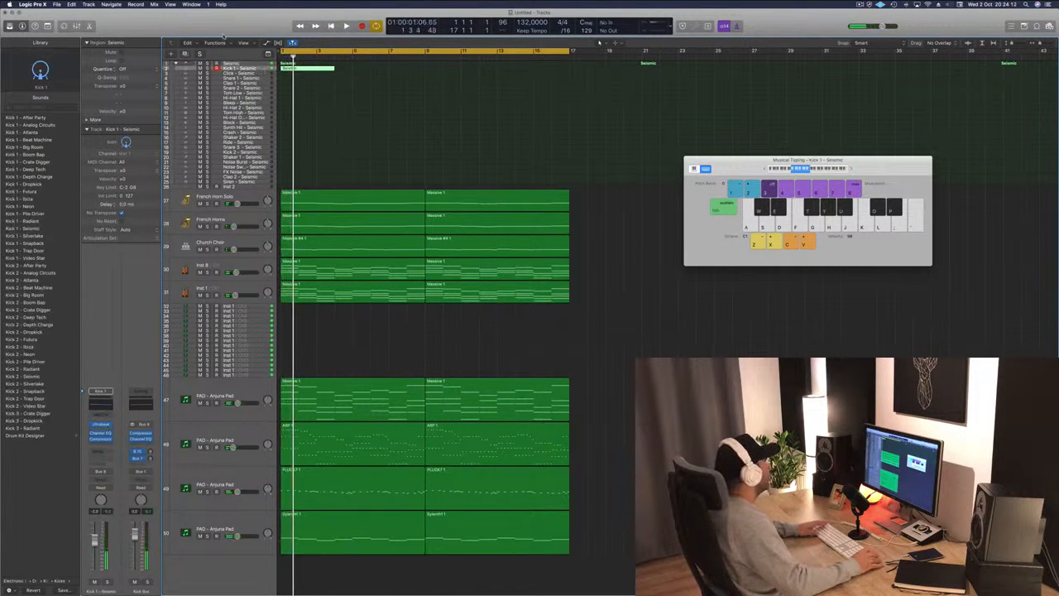
# Enlarge the Kick 1 track and split its region at about bar 3, choosing to split crossing notes.
pyautogui.press('ctrl+alt+super+t')
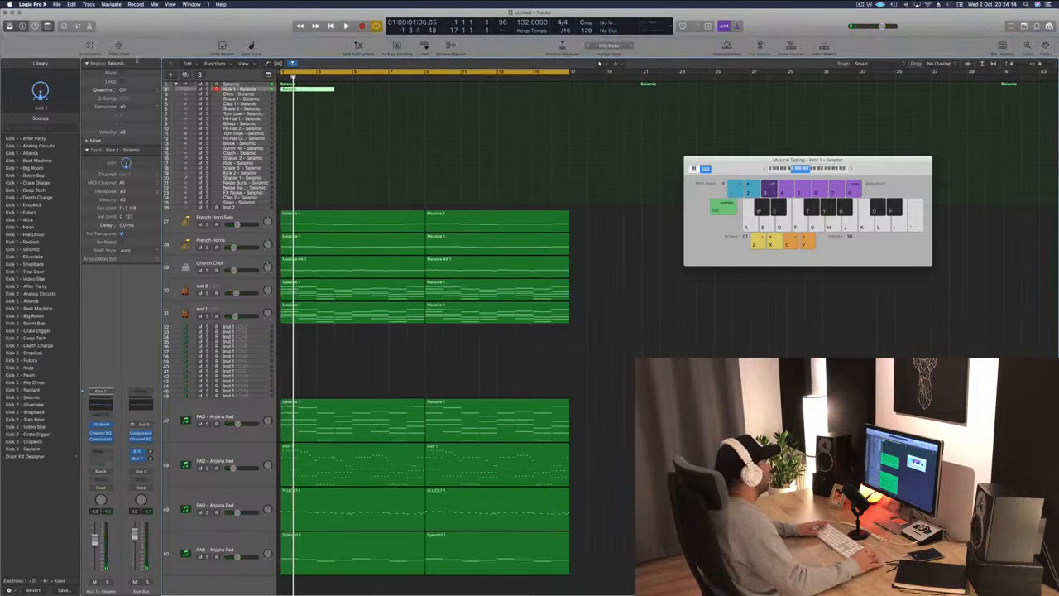
pyautogui.click(118, 46)
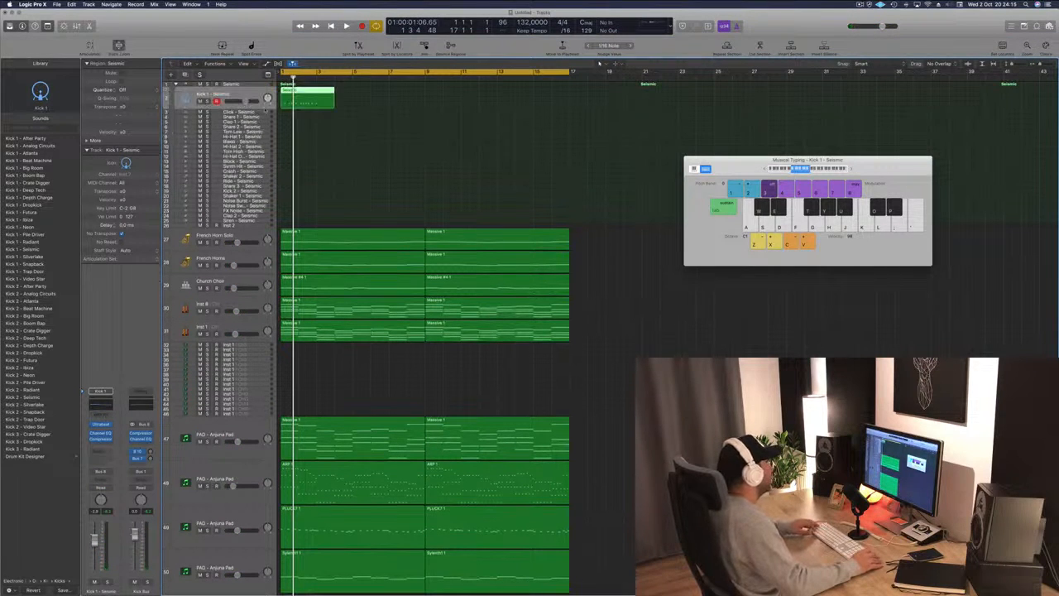
pyautogui.keyDown('super'); pyautogui.doubleClick(316, 90); pyautogui.keyUp('super')
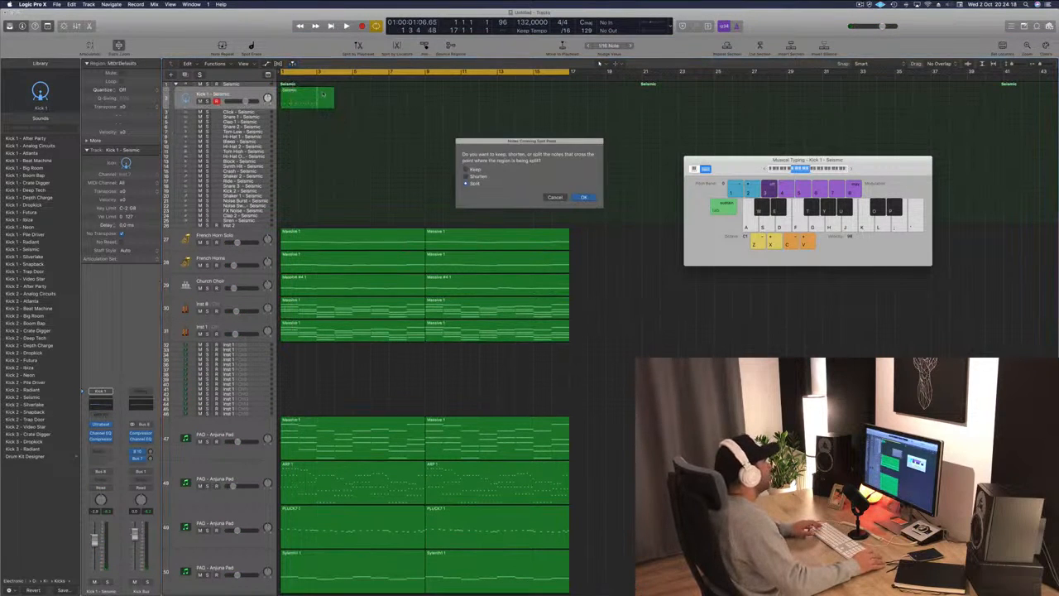
pyautogui.click(585, 197)
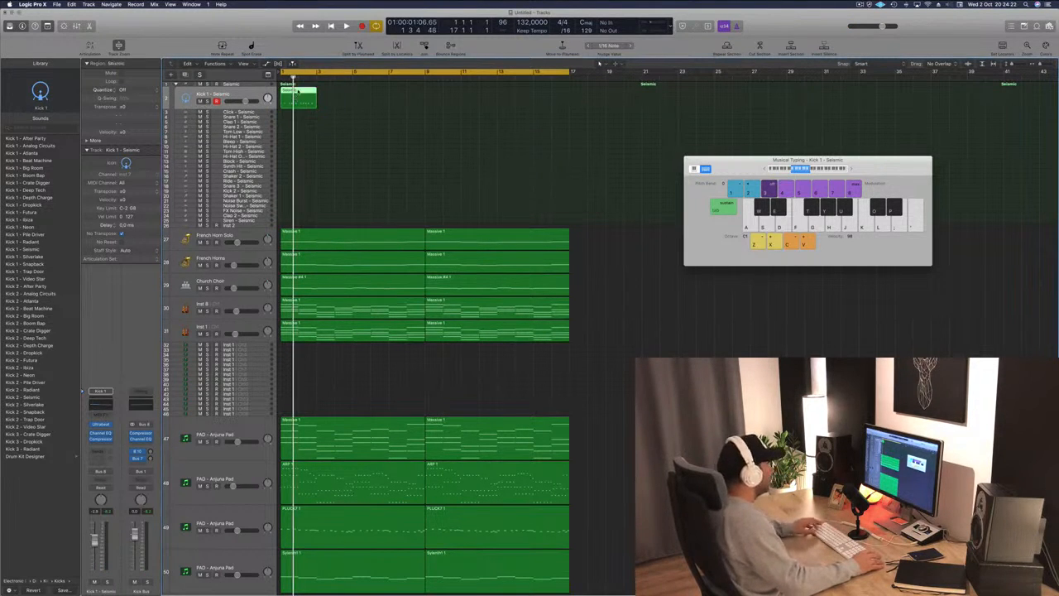
# Open the kick region in the Piano Roll and move the second kick note slightly earlier.
pyautogui.press('p')
pyautogui.press('z')
pyautogui.hscroll(1, 318, 534)
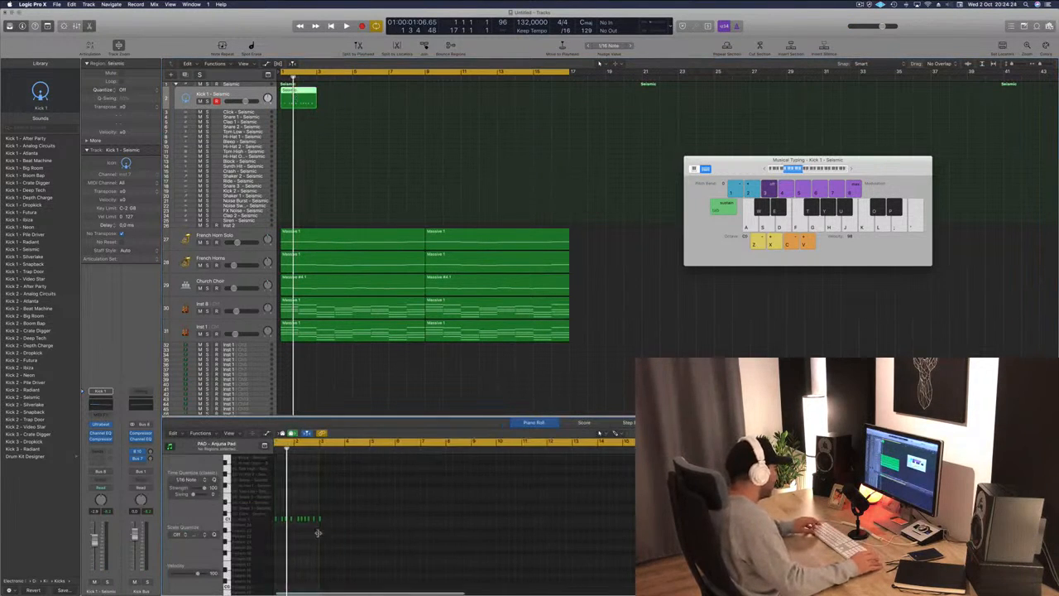
pyautogui.scroll(3, 305, 537)
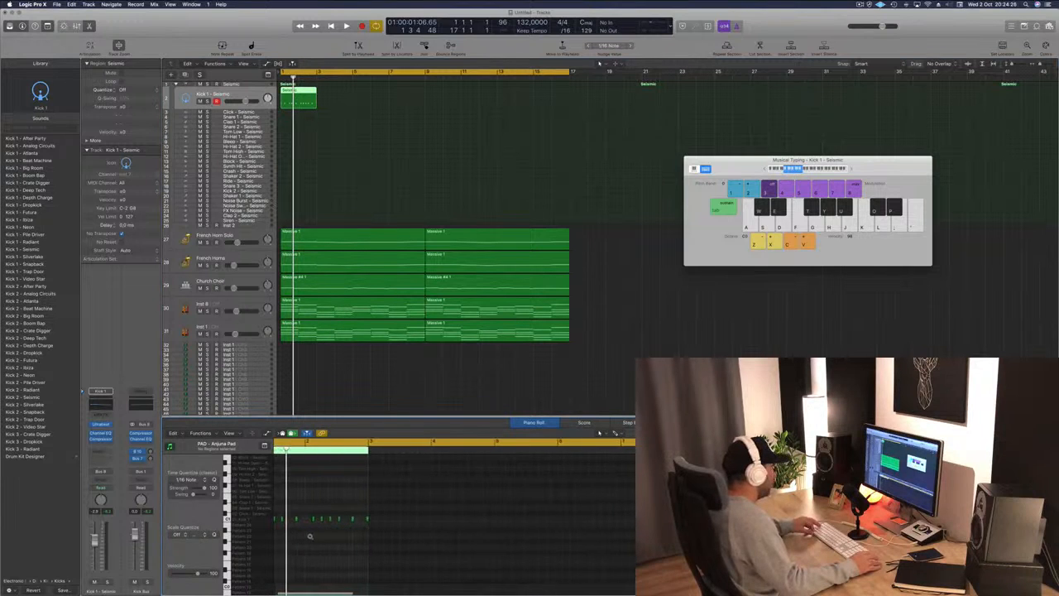
pyautogui.scroll(3, 309, 536)
pyautogui.scroll(-2, 338, 539)
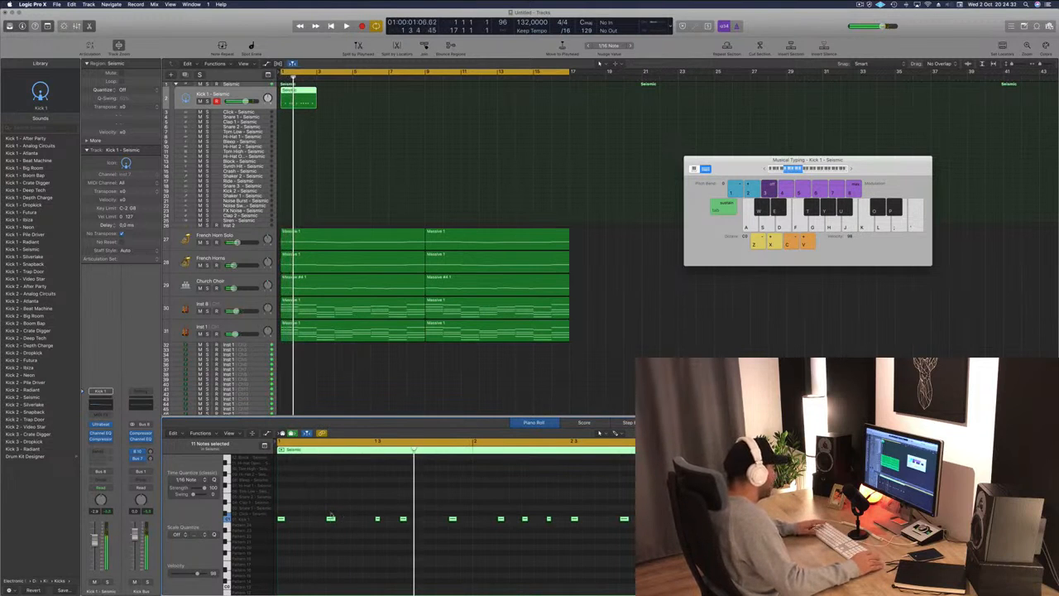
pyautogui.moveTo(330, 519); pyautogui.dragTo(319, 518)
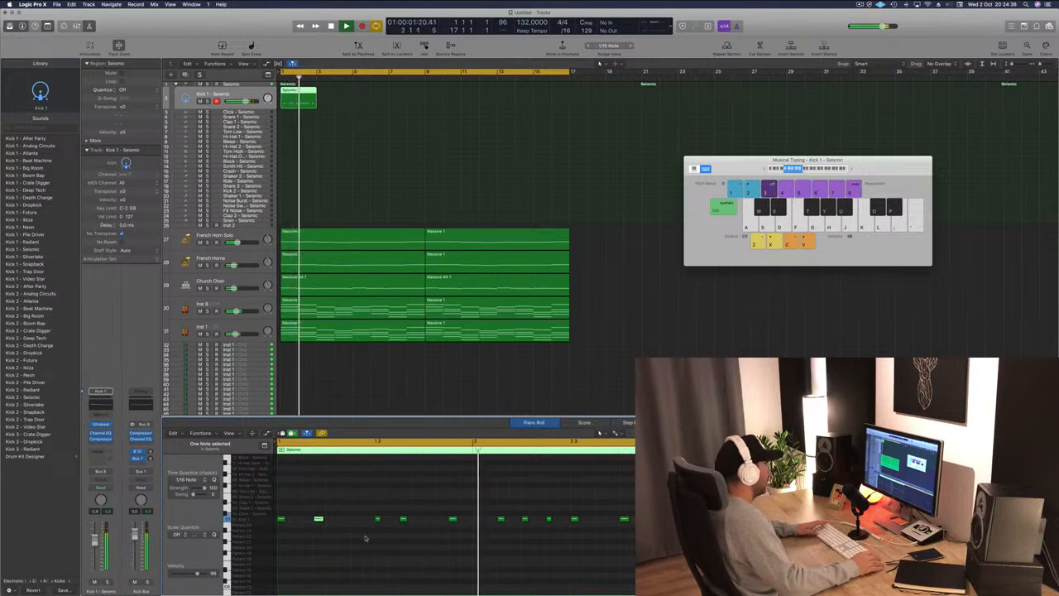
# Fine-tune the kick timing by nudging one note slightly later and shifting the last group of notes slightly earlier, auditioning with playback.
pyautogui.moveTo(403, 519); pyautogui.dragTo(414, 518)
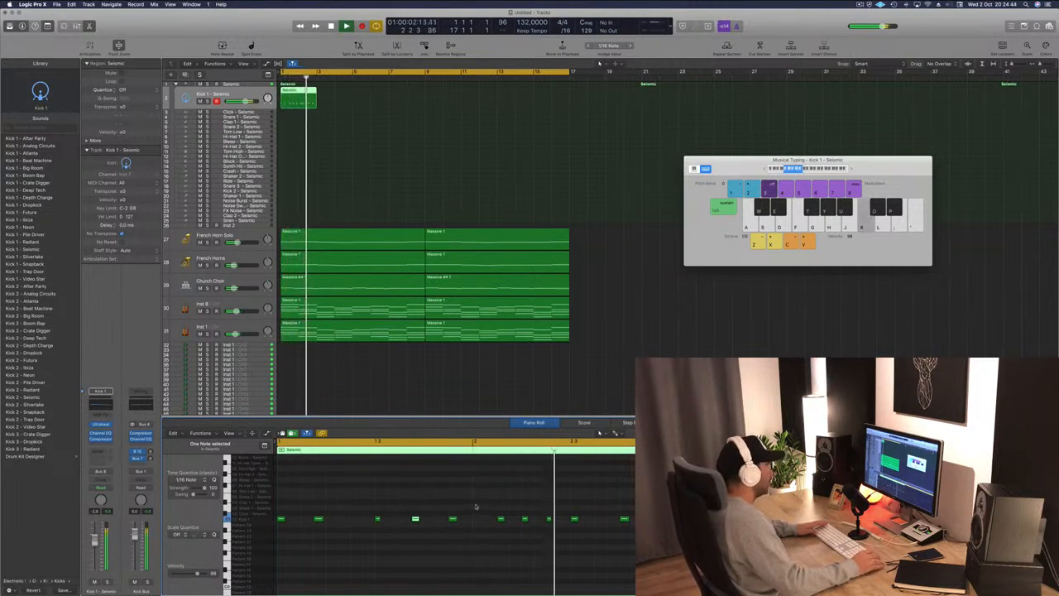
pyautogui.press('space')
pyautogui.moveTo(487, 500); pyautogui.dragTo(632, 540)
pyautogui.moveTo(489, 512)
pyautogui.mouseDown()
pyautogui.moveTo(280, 530)
pyautogui.moveTo(477, 519)
pyautogui.mouseUp()
pyautogui.press('space')
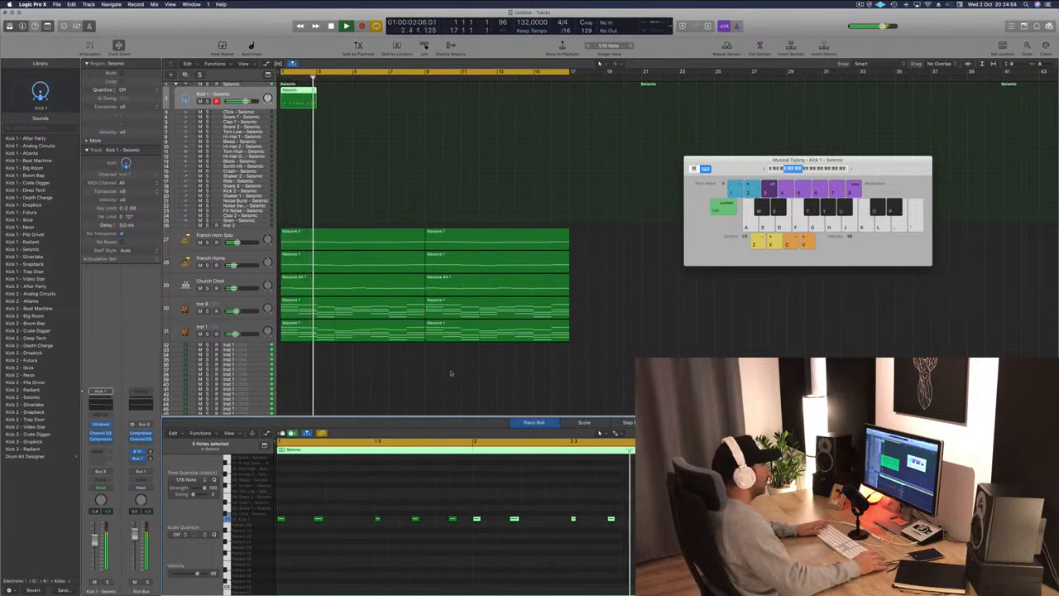
# Duplicate the kick region so the Kick 1 track's pattern fills bars 1 to 17.
pyautogui.press('space')
pyautogui.moveTo(306, 95); pyautogui.dragTo(371, 97)
pyautogui.click(301, 89)
pyautogui.moveTo(441, 101)
pyautogui.mouseDown()
pyautogui.moveTo(304, 94)
pyautogui.moveTo(450, 99)
pyautogui.mouseUp()
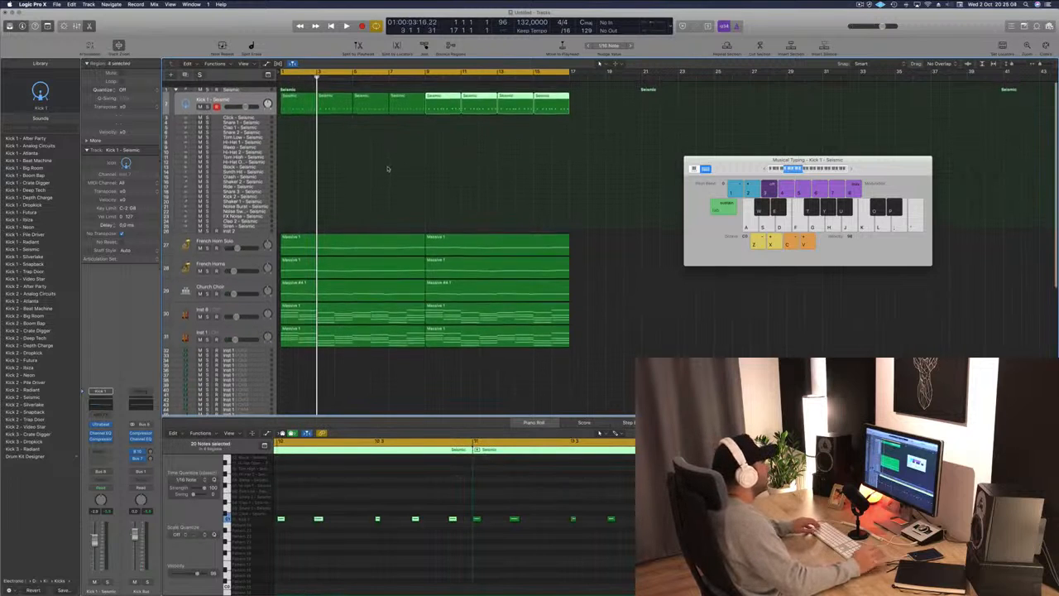
pyautogui.click(388, 169)
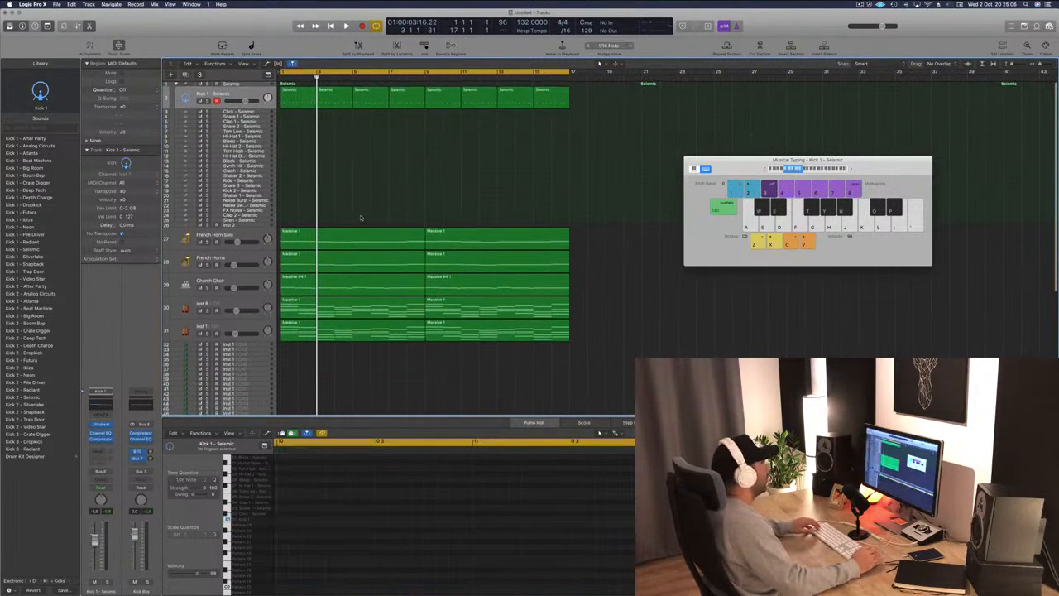
# Copy the first kick region onto the Snare 1 track and clear out all but one of its notes.
pyautogui.moveTo(299, 97); pyautogui.dragTo(303, 123)
pyautogui.moveTo(303, 121); pyautogui.dragTo(302, 121)
pyautogui.hscroll(-5, 351, 515)
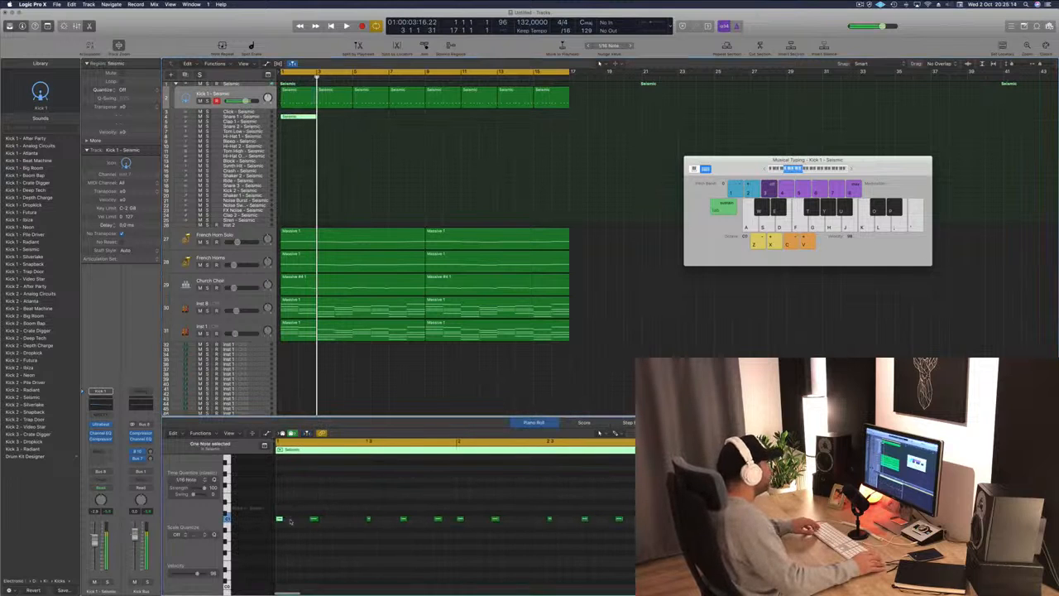
pyautogui.moveTo(280, 517); pyautogui.dragTo(303, 507)
pyautogui.moveTo(404, 522); pyautogui.dragTo(627, 527)
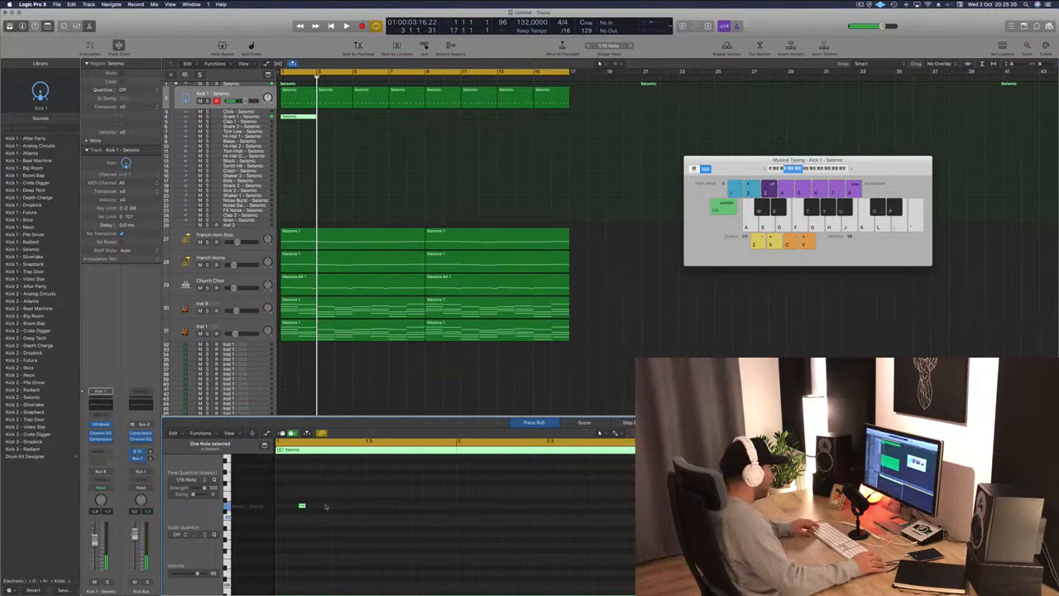
# Program evenly spaced snare hits through both bars of the snare region by copying the note, auditioning with playback.
pyautogui.moveTo(302, 505); pyautogui.dragTo(393, 507)
pyautogui.press('space')
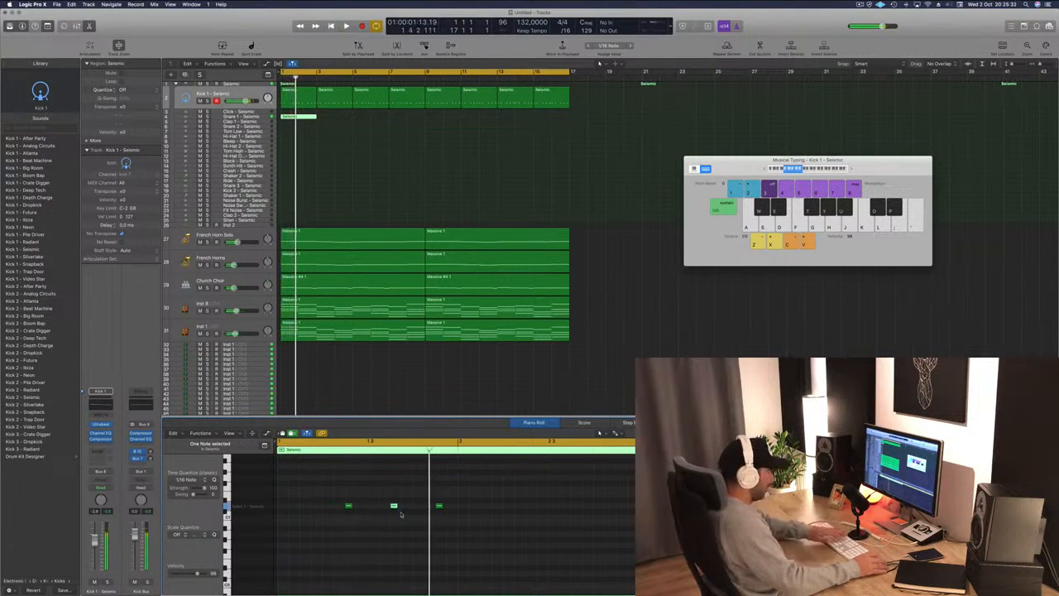
pyautogui.press('space')
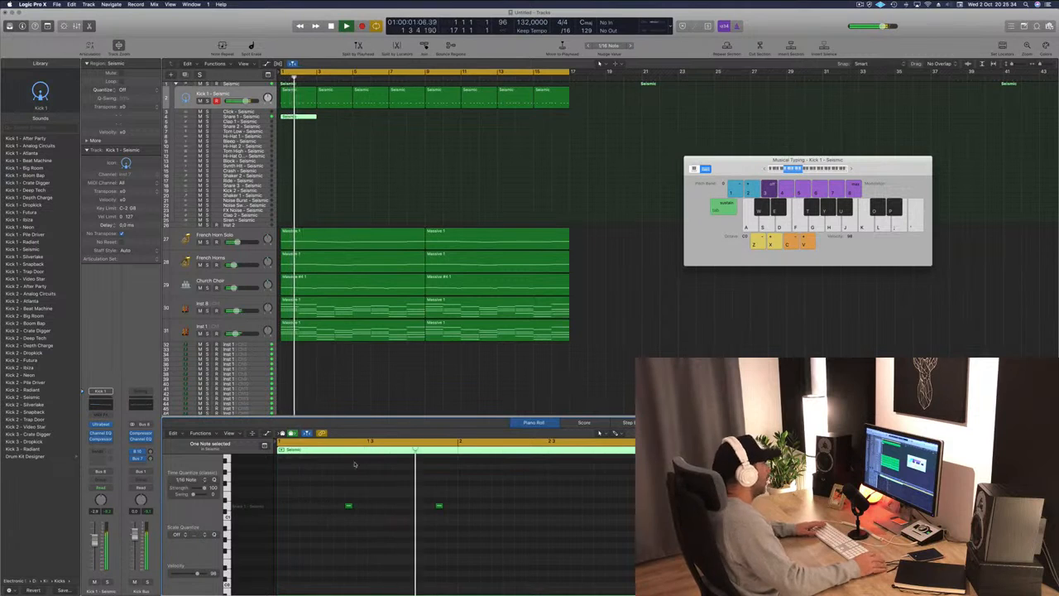
pyautogui.press('space')
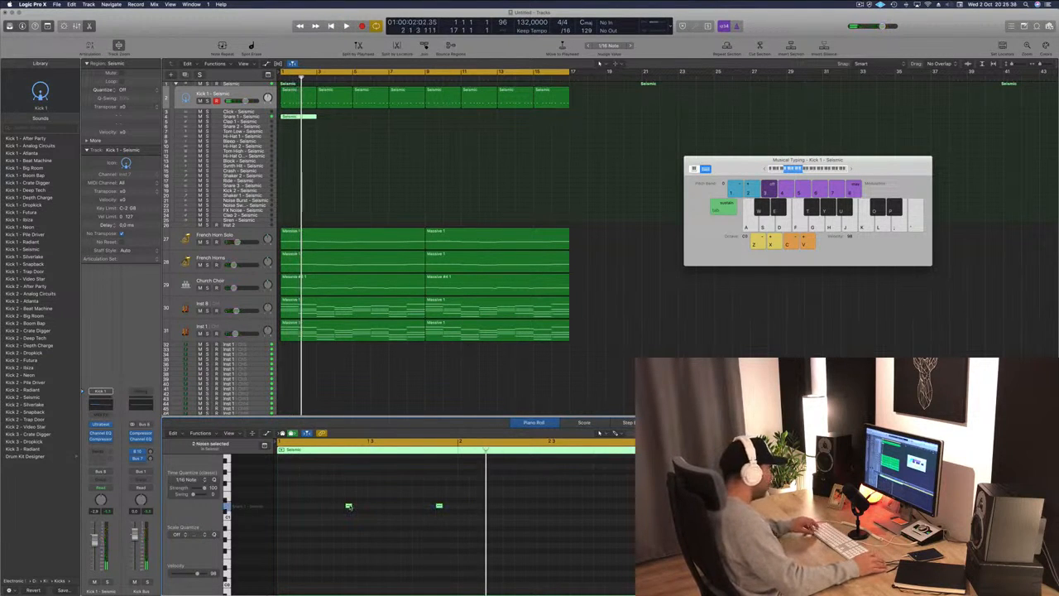
pyautogui.moveTo(348, 506); pyautogui.dragTo(530, 507)
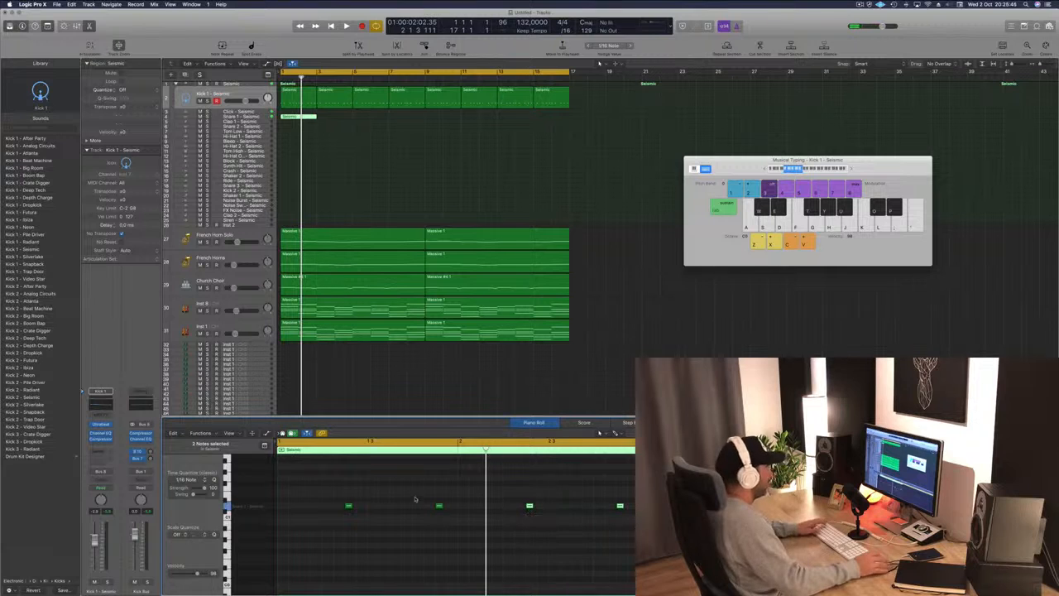
# Repeat the snare region across bars 1 to 17 of the Snare 1 track and play it back.
pyautogui.click(688, 349)
pyautogui.press('space')
pyautogui.click(301, 116)
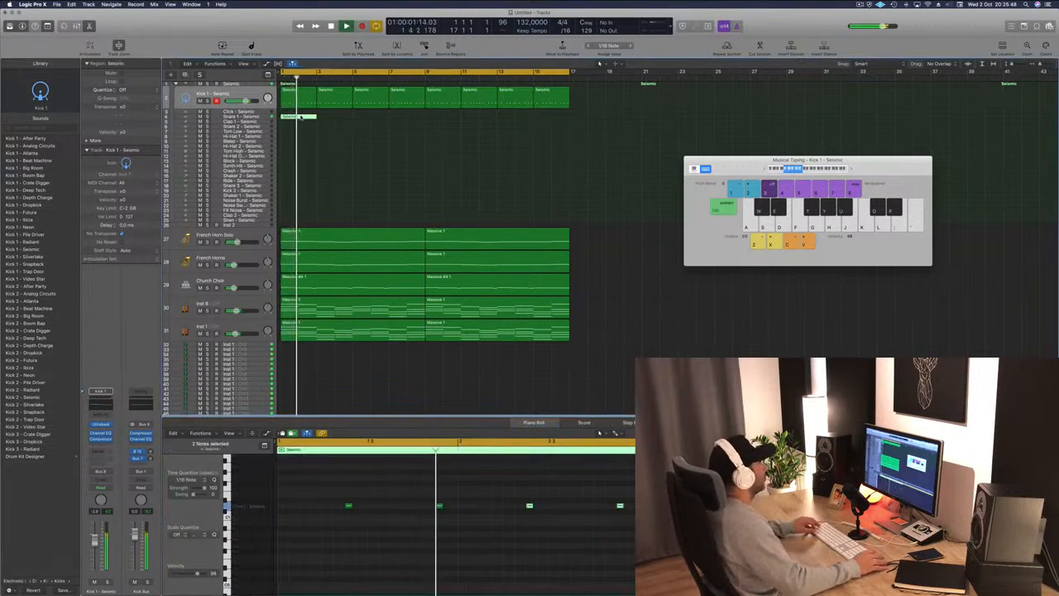
pyautogui.moveTo(301, 116); pyautogui.dragTo(327, 131)
pyautogui.press('space')
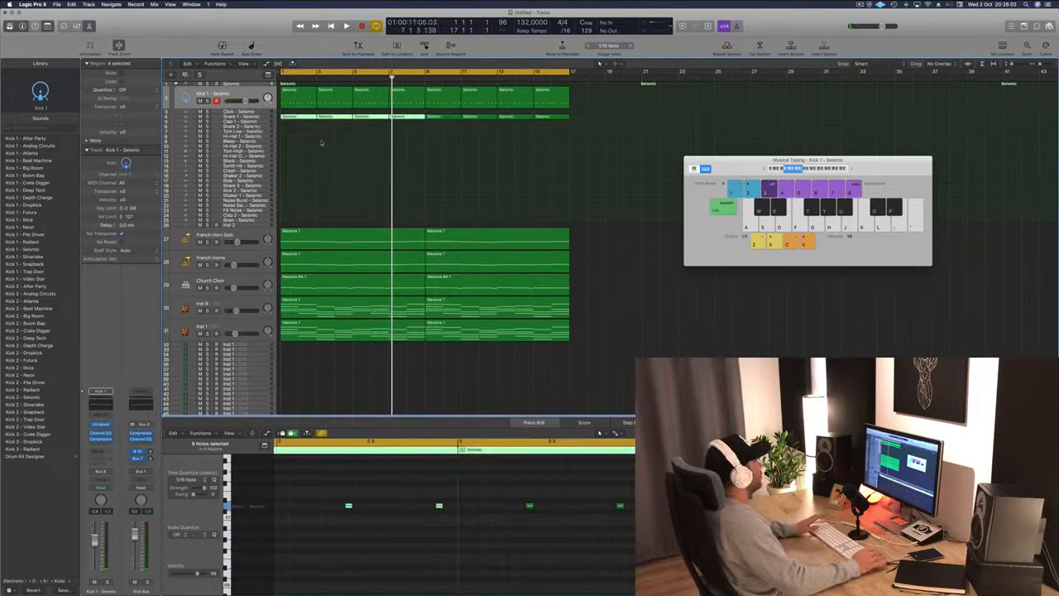
# Step through the tracks, selecting the Snare 1, Kick 1, Seismic stack and French Horn Solo tracks in turn.
pyautogui.press('space')
pyautogui.click(253, 117)
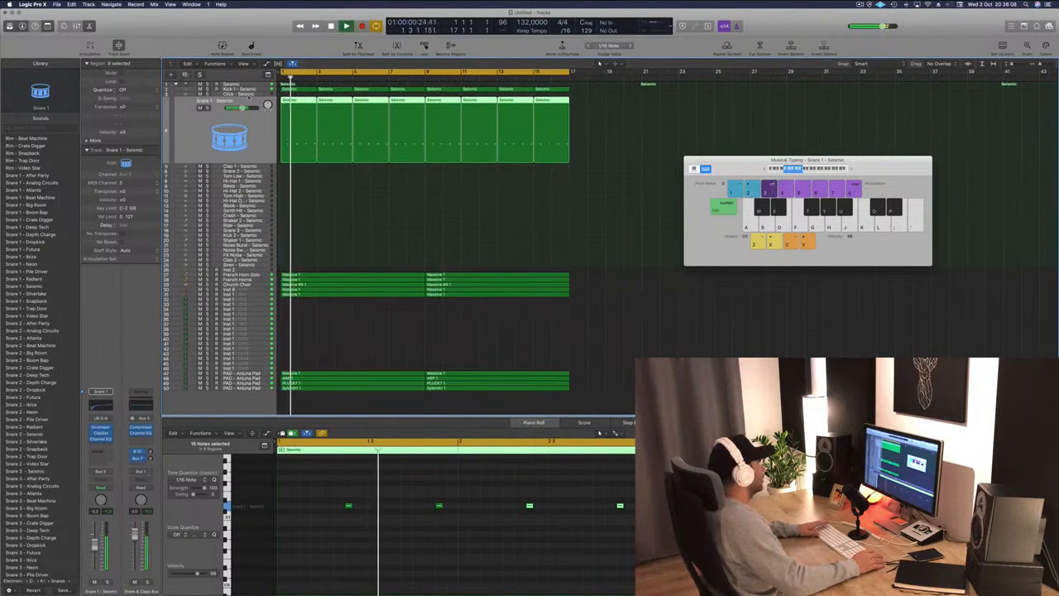
pyautogui.moveTo(241, 108); pyautogui.dragTo(237, 109)
pyautogui.press('Up')
pyautogui.press('Up')
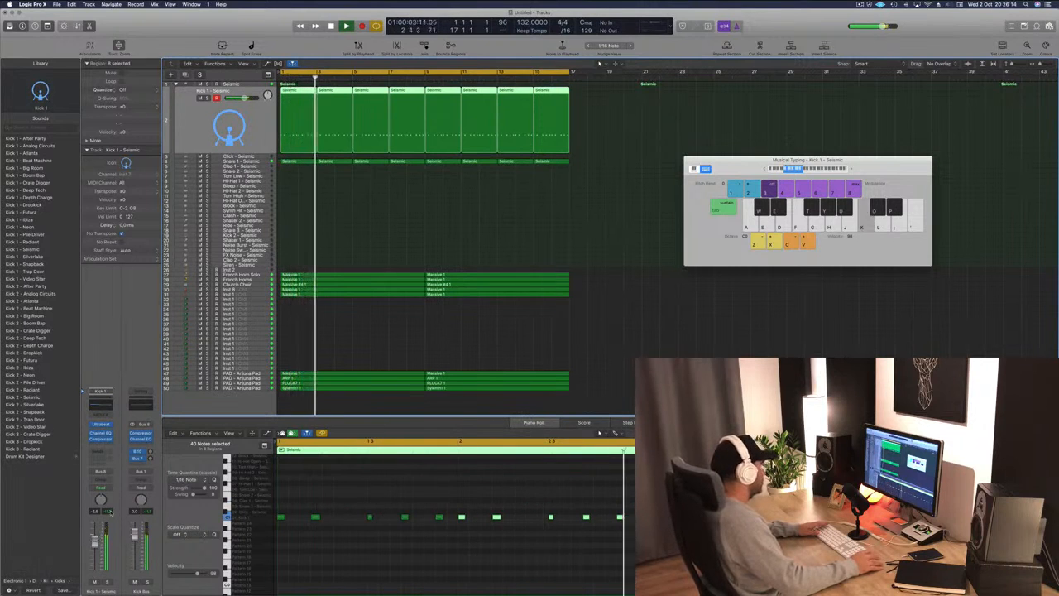
pyautogui.press('Return')
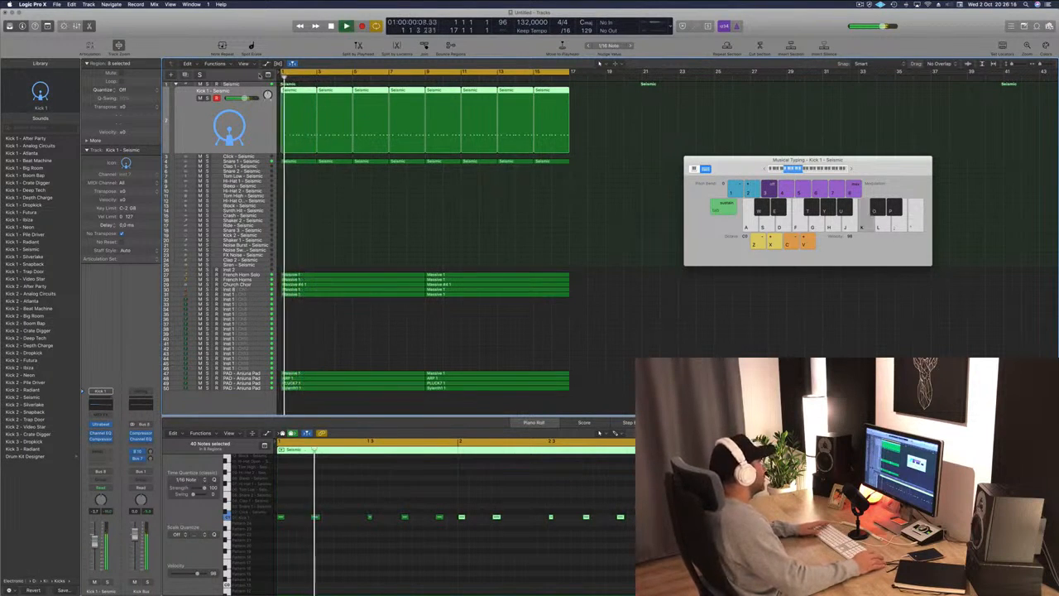
pyautogui.click(238, 98)
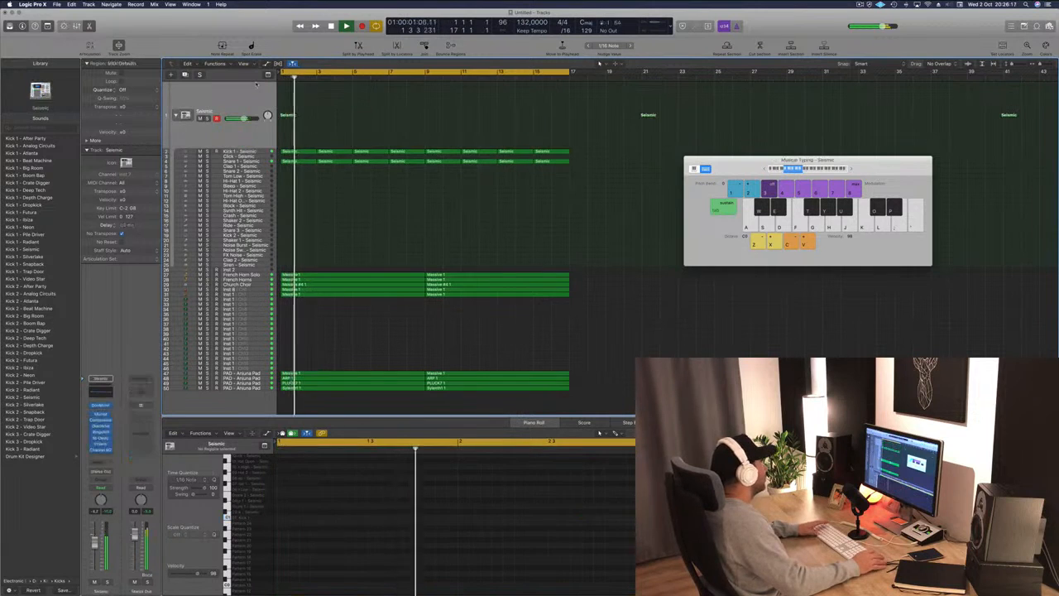
pyautogui.press('Return')
pyautogui.click(267, 270)
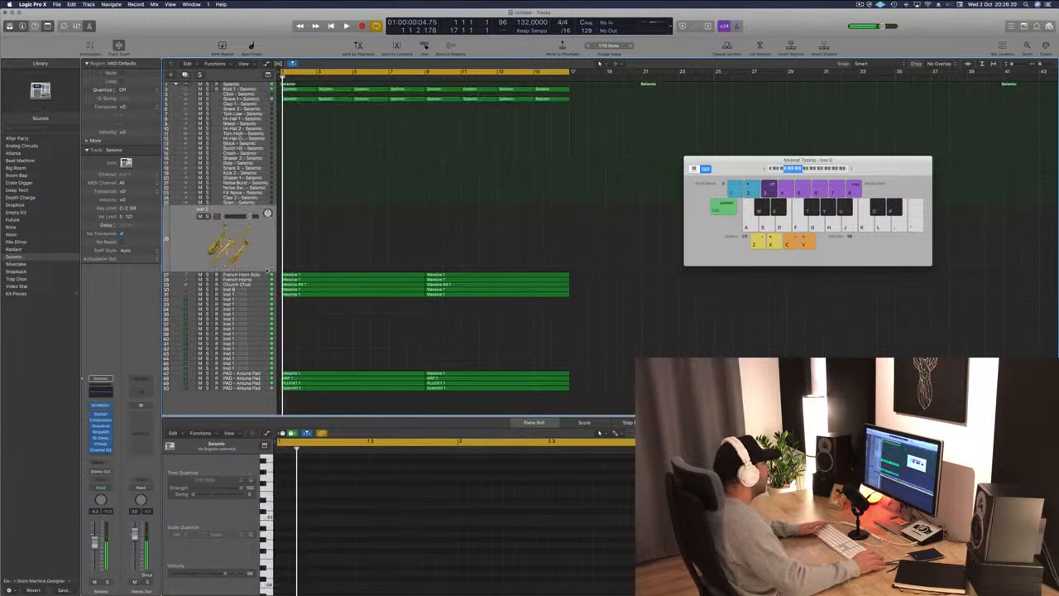
pyautogui.click(266, 274)
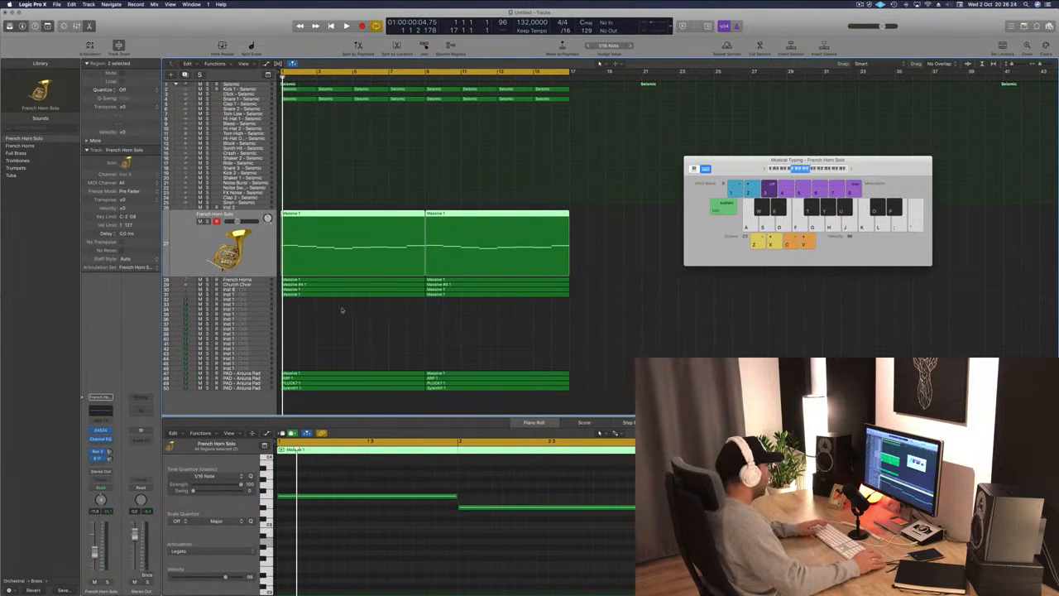
pyautogui.click(588, 366)
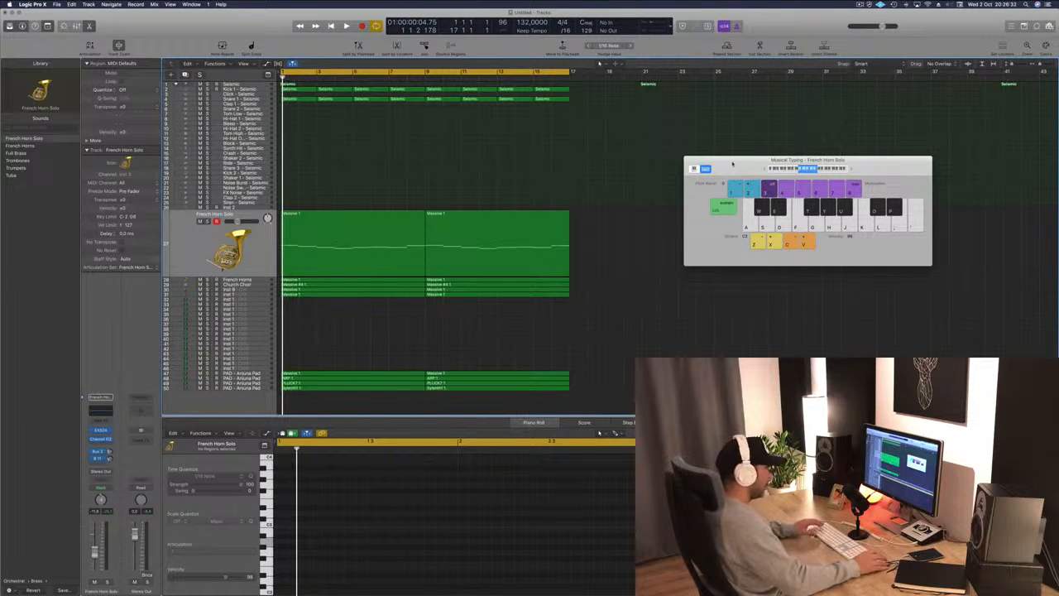
# Close the Musical Typing window and open the Mixer, scrolling through its channel strips.
pyautogui.press('super+k')
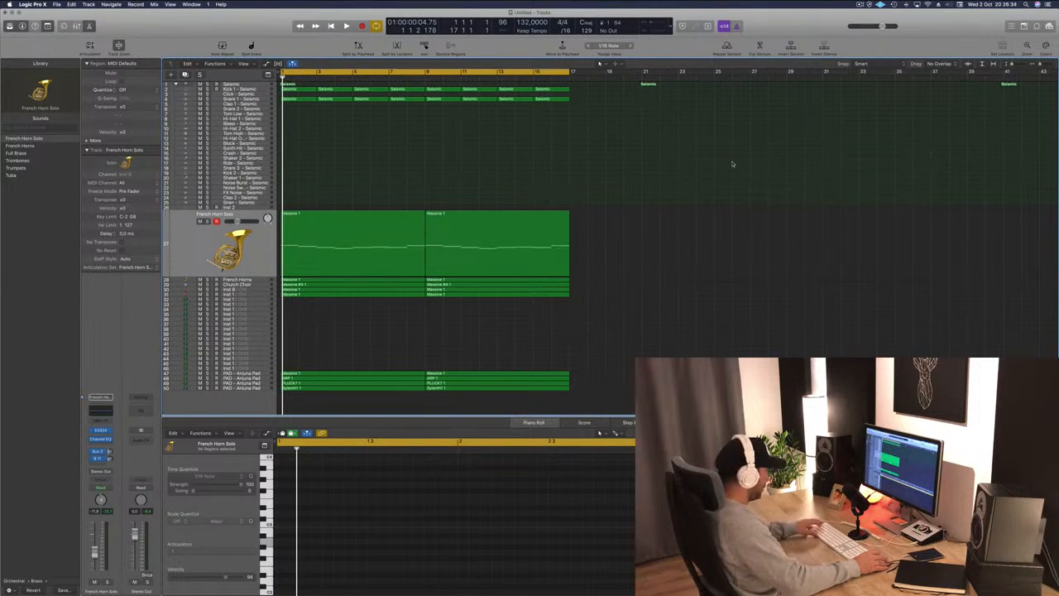
pyautogui.press('x')
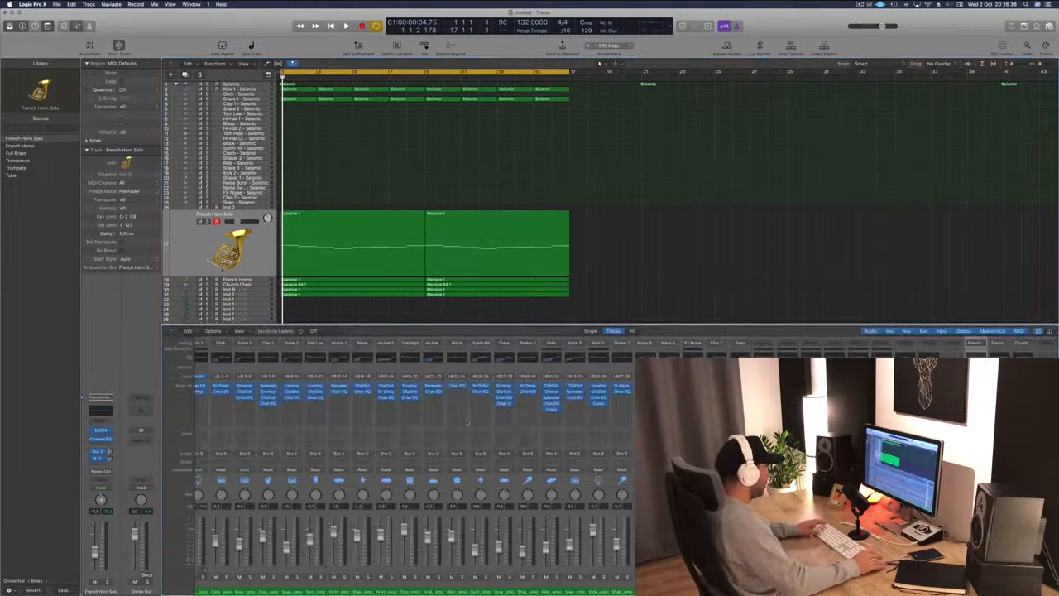
pyautogui.hscroll(-2, 504, 436)
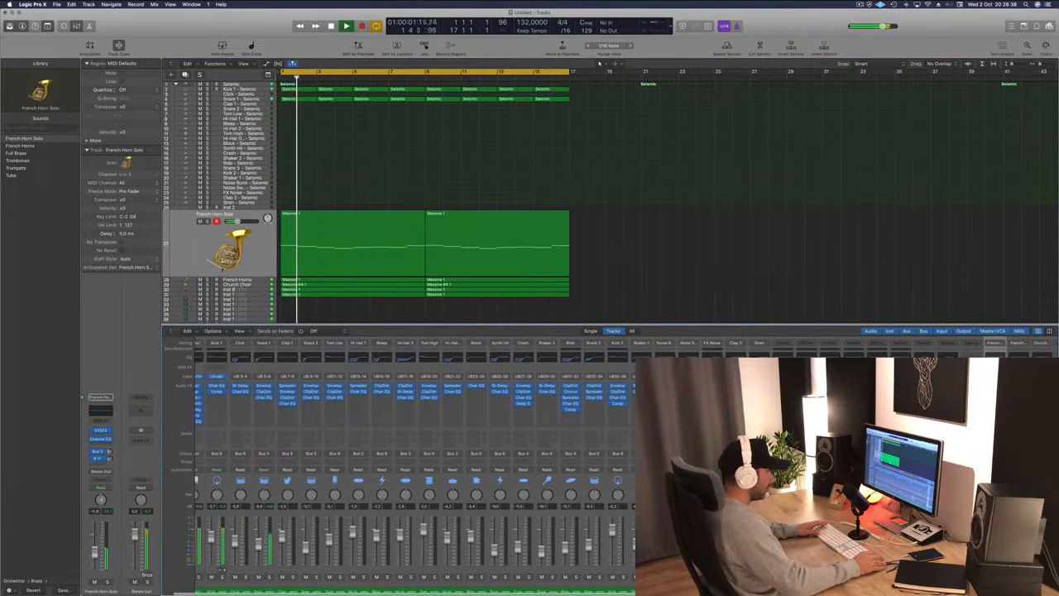
pyautogui.hscroll(-2, 496, 505)
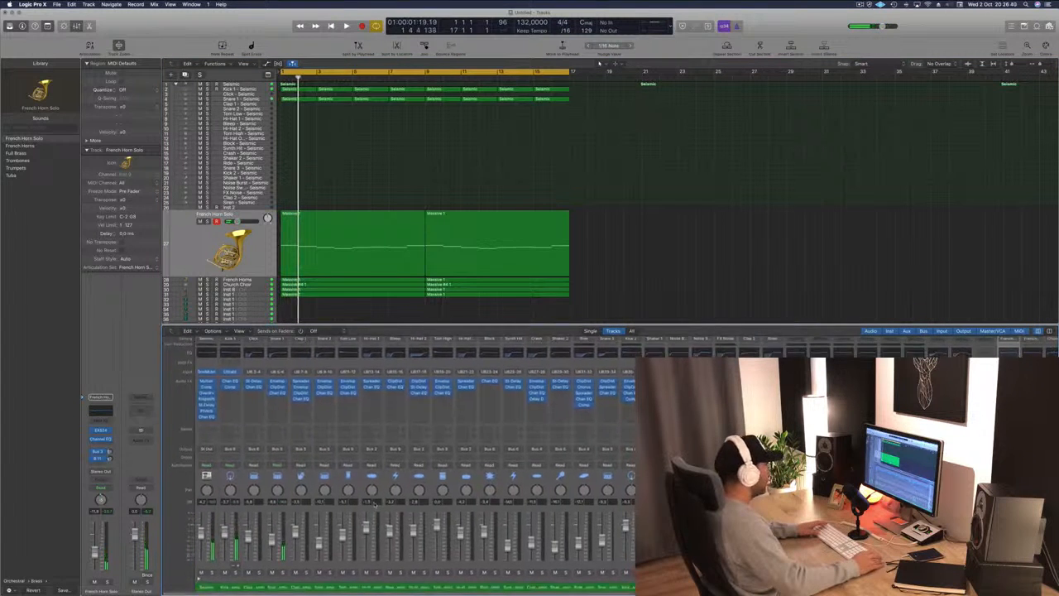
pyautogui.hscroll(10, 569, 490)
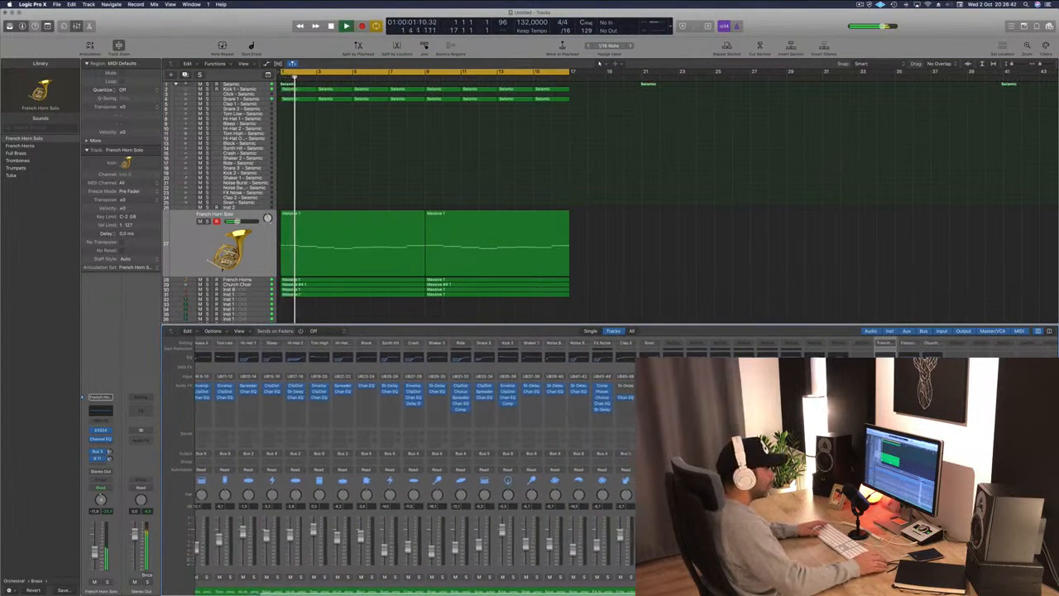
pyautogui.hscroll(6, 414, 463)
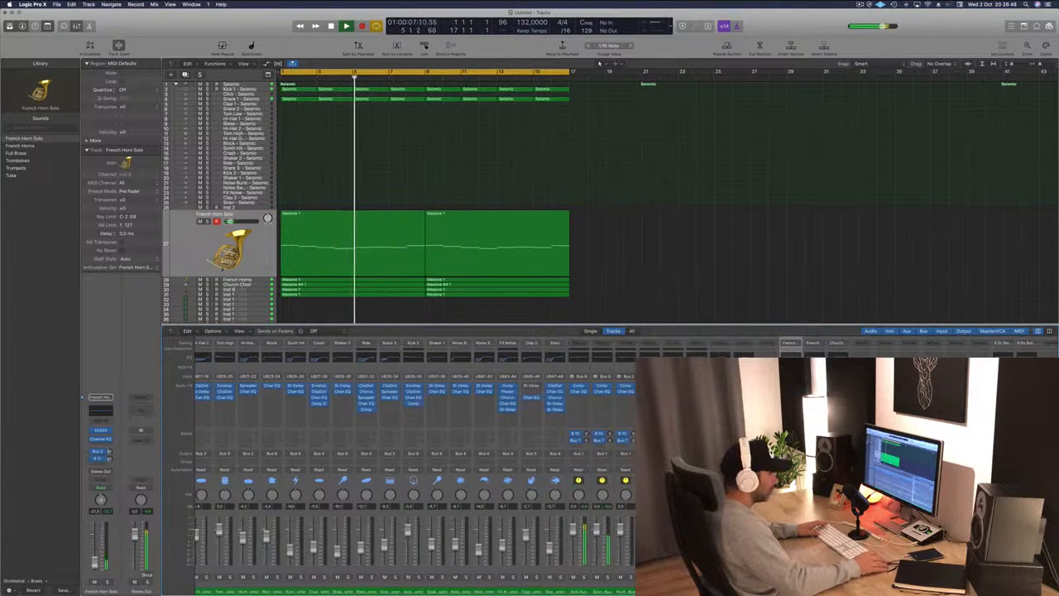
pyautogui.hscroll(3, 414, 464)
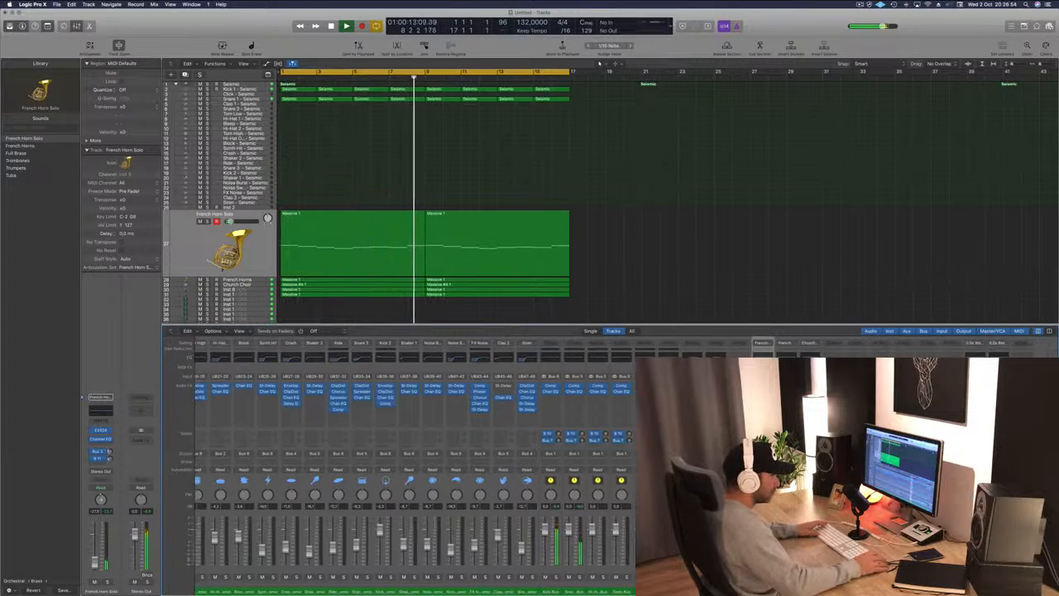
# Solo and unsolo the selected track and play the project back from the start.
pyautogui.press('s')
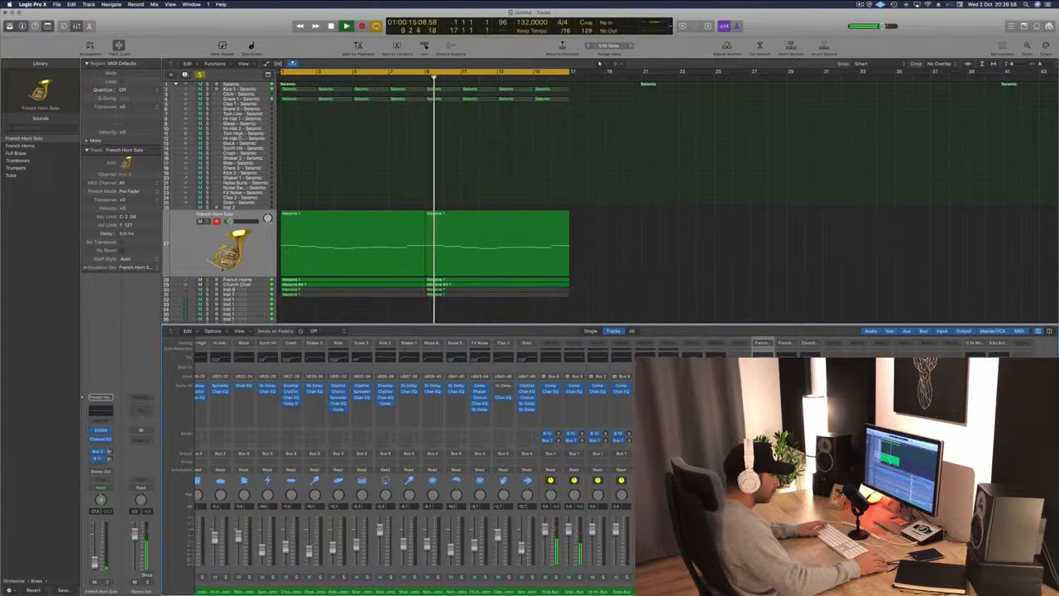
pyautogui.press('s')
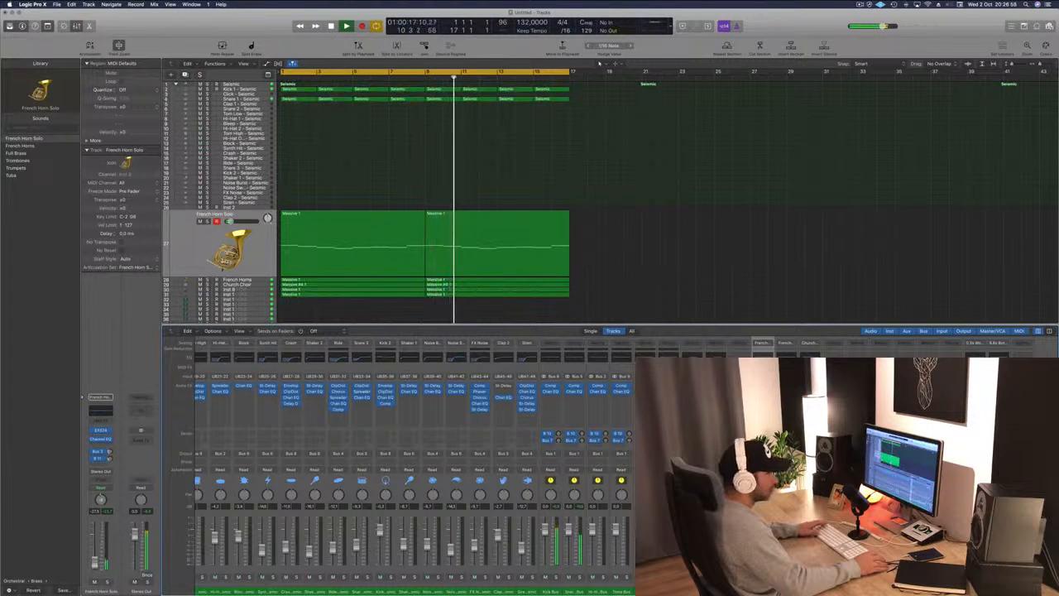
pyautogui.press('space')
pyautogui.press('Return')
pyautogui.press('space')
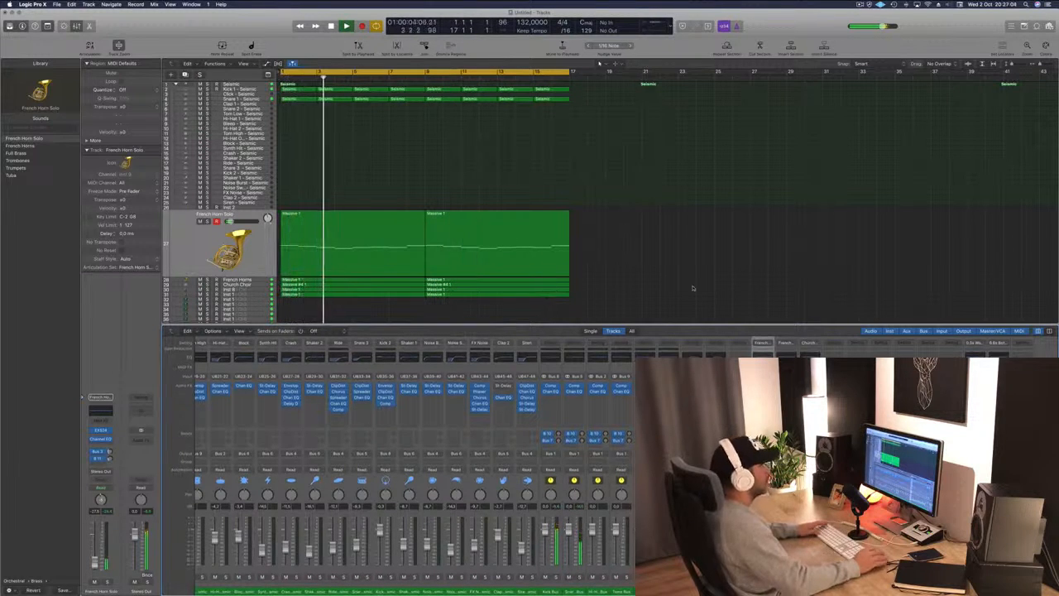
pyautogui.press('space')
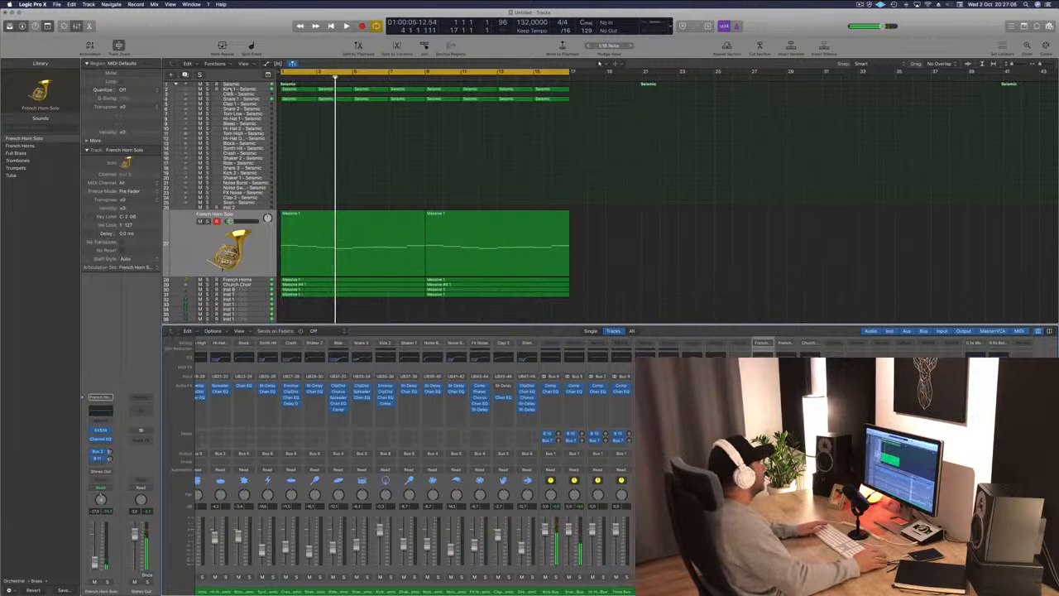
# Select the Kick 1 track and open then close its instrument plugin window.
pyautogui.click(256, 89)
pyautogui.press('Return')
pyautogui.press('space')
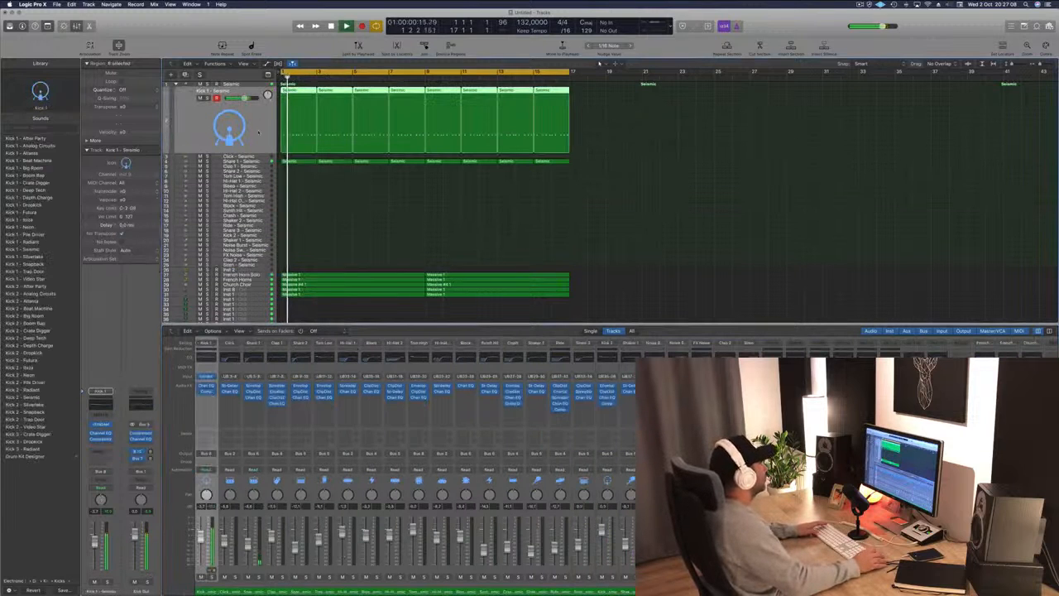
pyautogui.press('space')
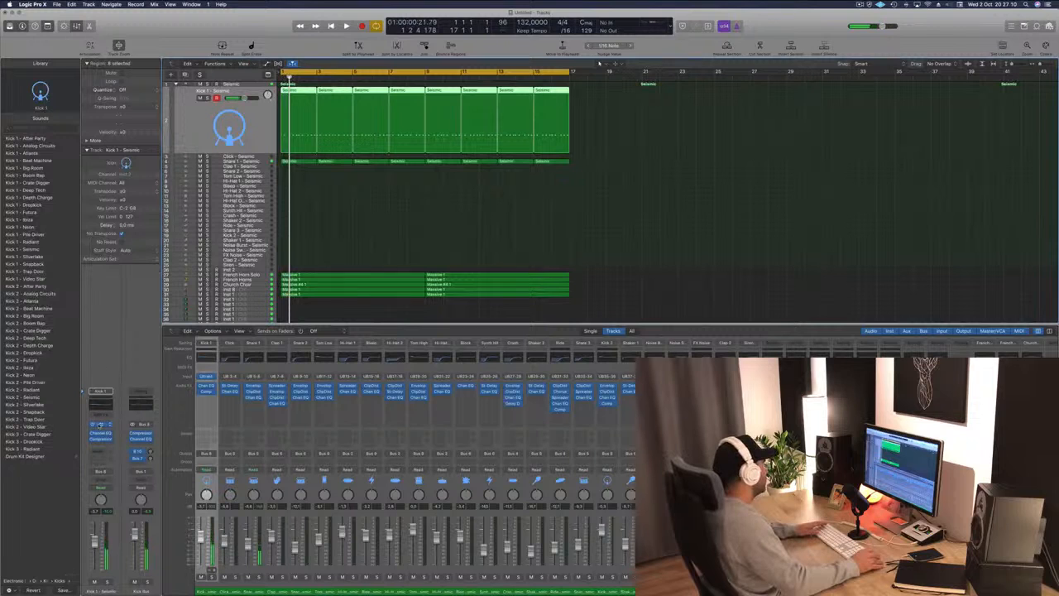
pyautogui.click(99, 425)
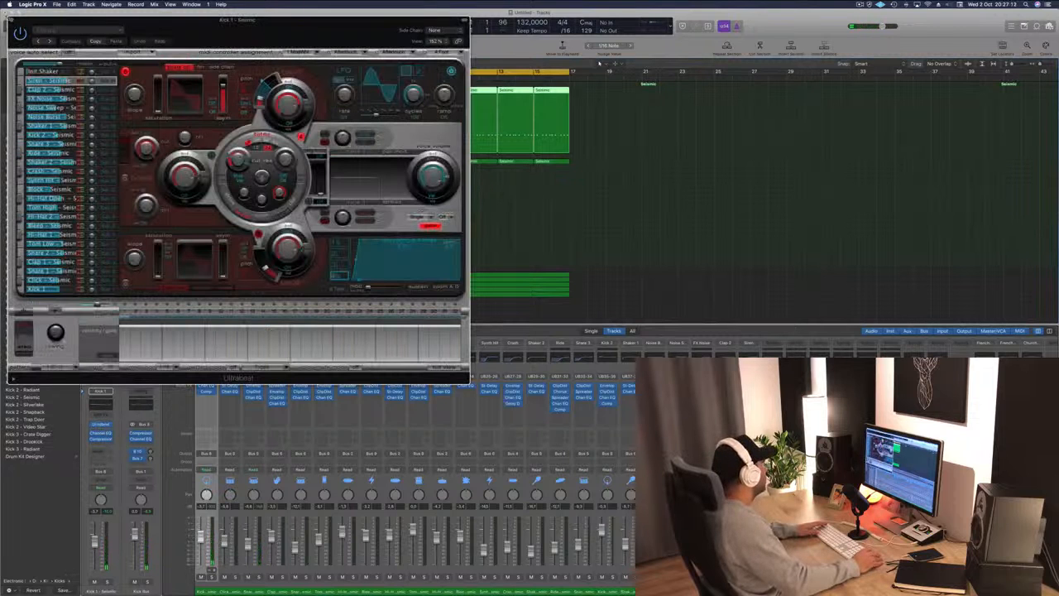
pyautogui.press('super+w')
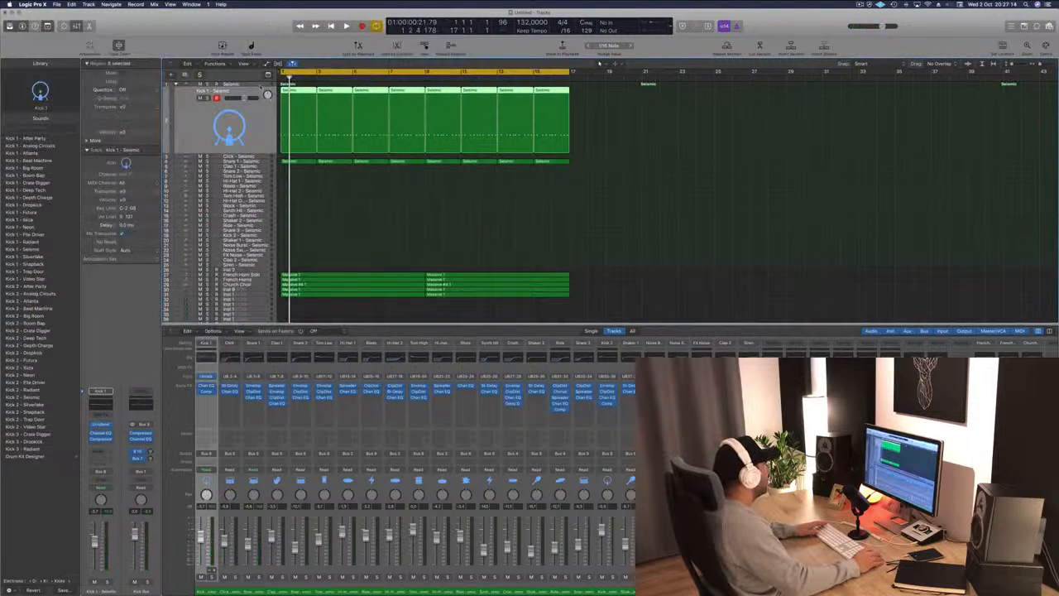
# Select the Seismic drum stack and open its Drum Machine Designer plugin.
pyautogui.click(260, 84)
pyautogui.click(101, 405)
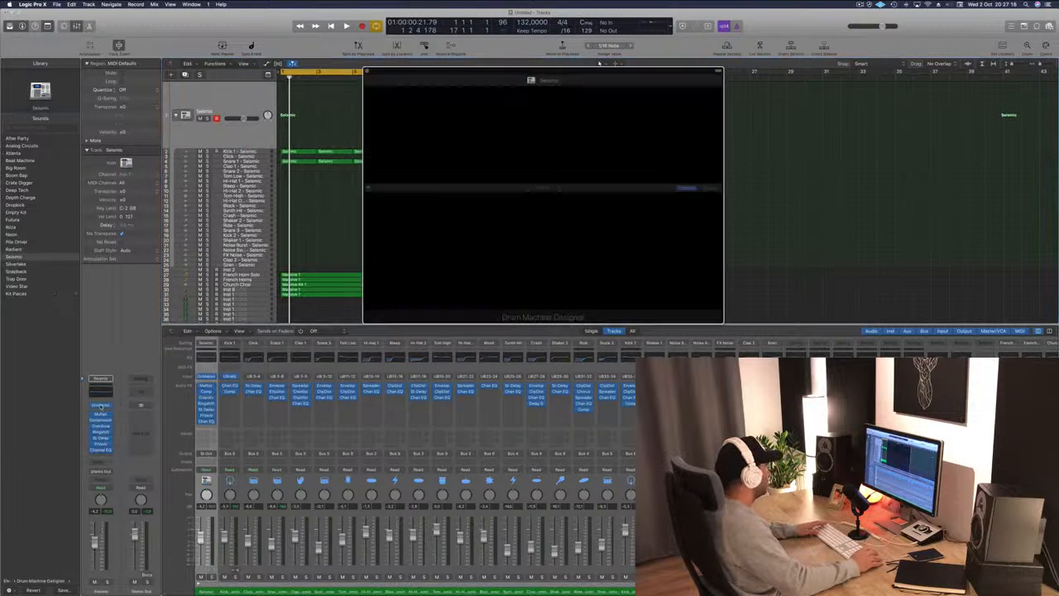
# Reopen the Seismic kit's Drum Machine Designer and start playback.
pyautogui.press('super+w')
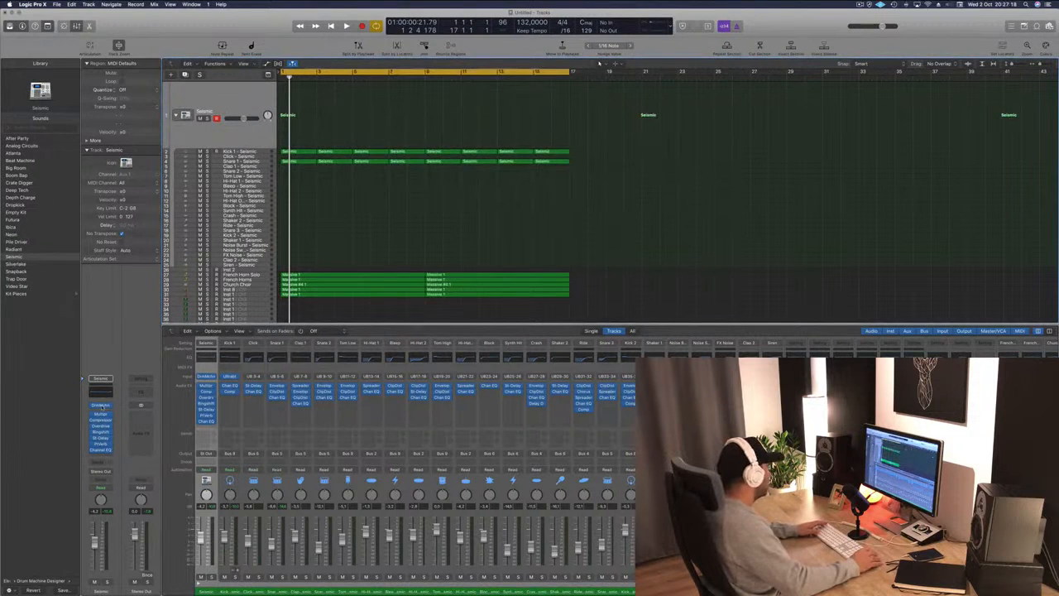
pyautogui.click(101, 406)
pyautogui.press('space')
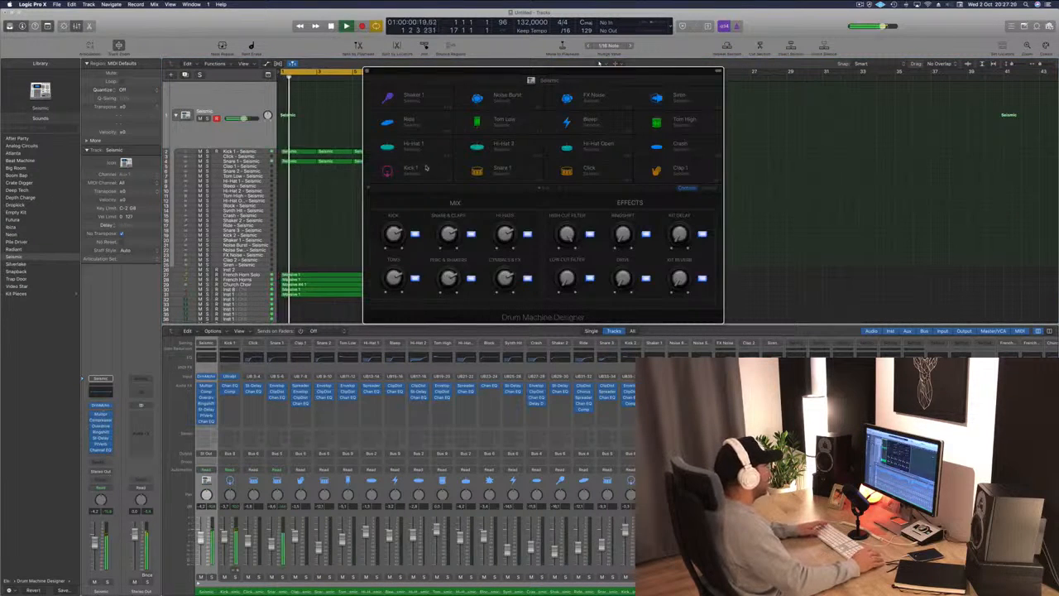
# Select the Kick 1 pad, turn down its Decay, and close the Drum Machine Designer window.
pyautogui.click(425, 168)
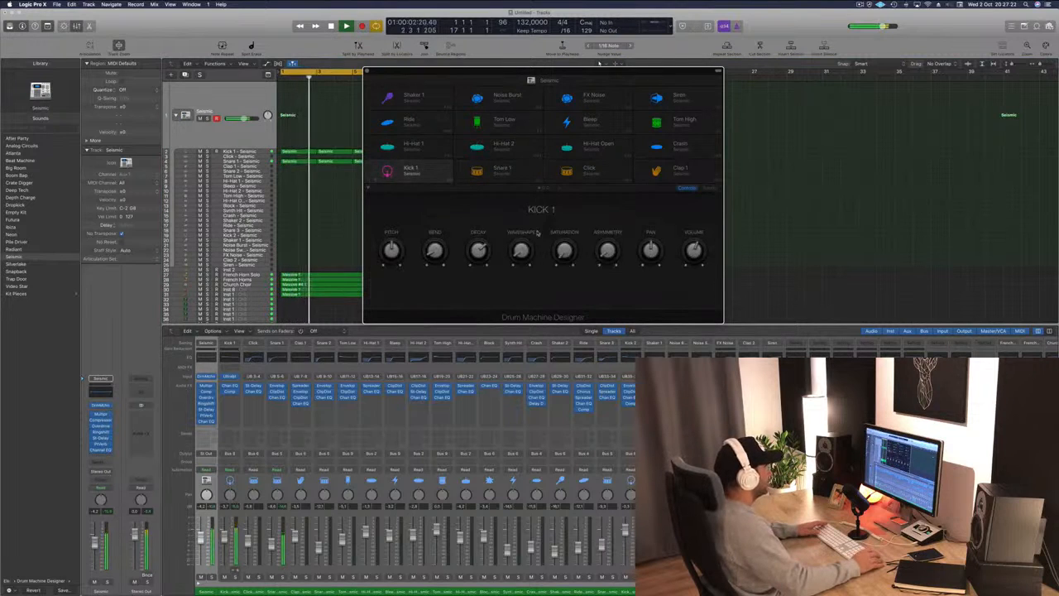
pyautogui.moveTo(479, 251); pyautogui.dragTo(479, 260)
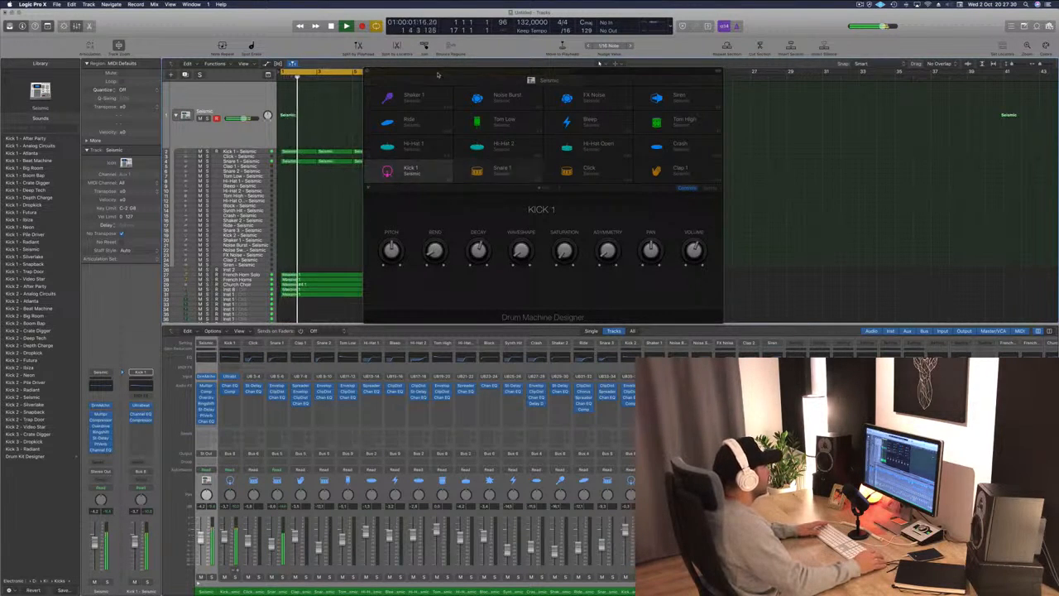
pyautogui.moveTo(439, 74); pyautogui.dragTo(626, 101)
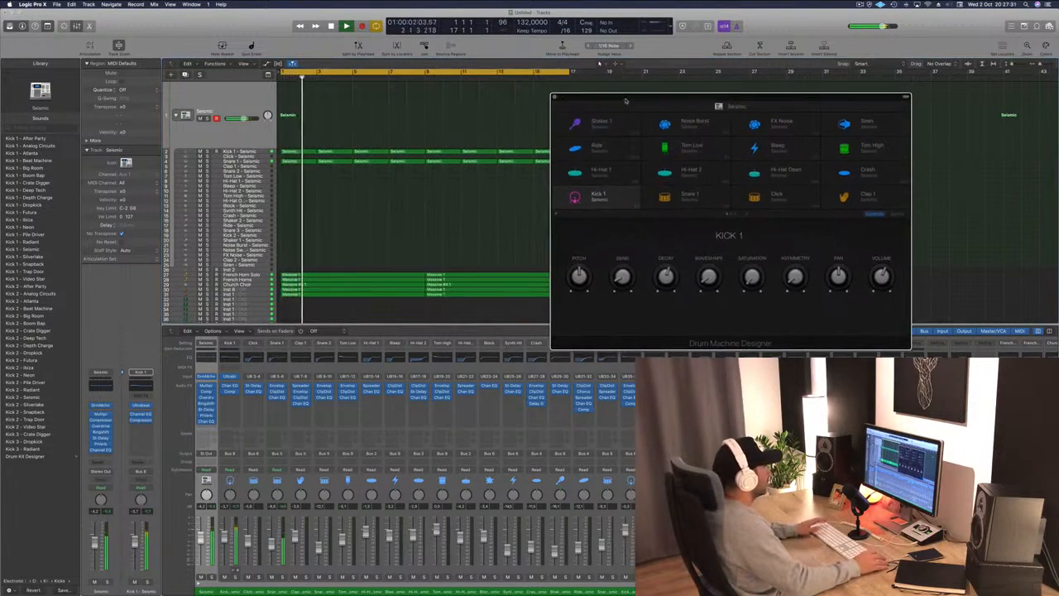
pyautogui.click(556, 99)
pyautogui.press('Return')
# Copy the first Snare 1 region onto the Hi-Hat 2 track and open the copy in the Piano Roll.
pyautogui.click(242, 161)
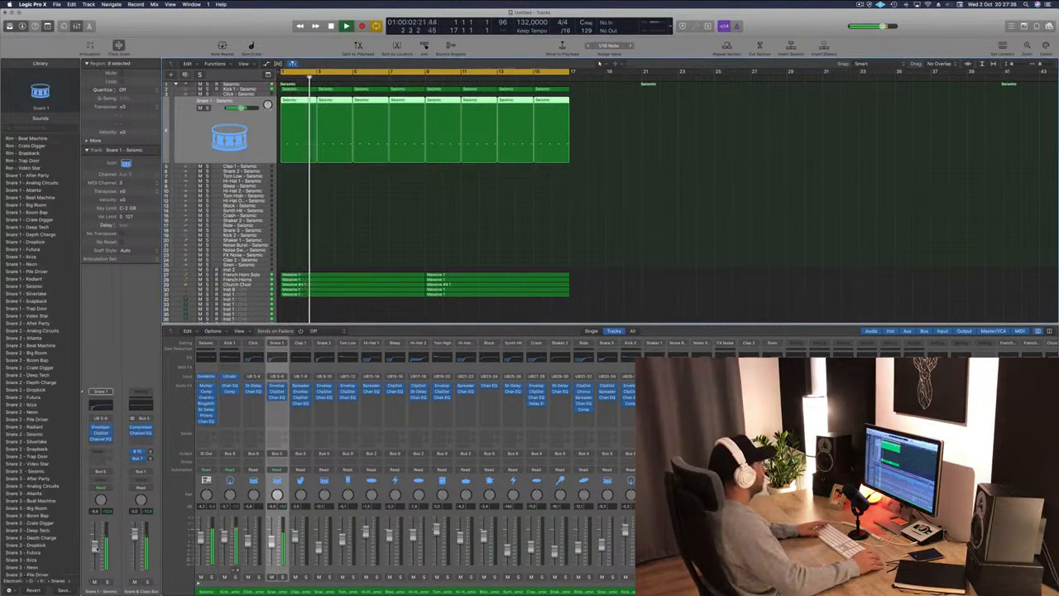
pyautogui.press('space')
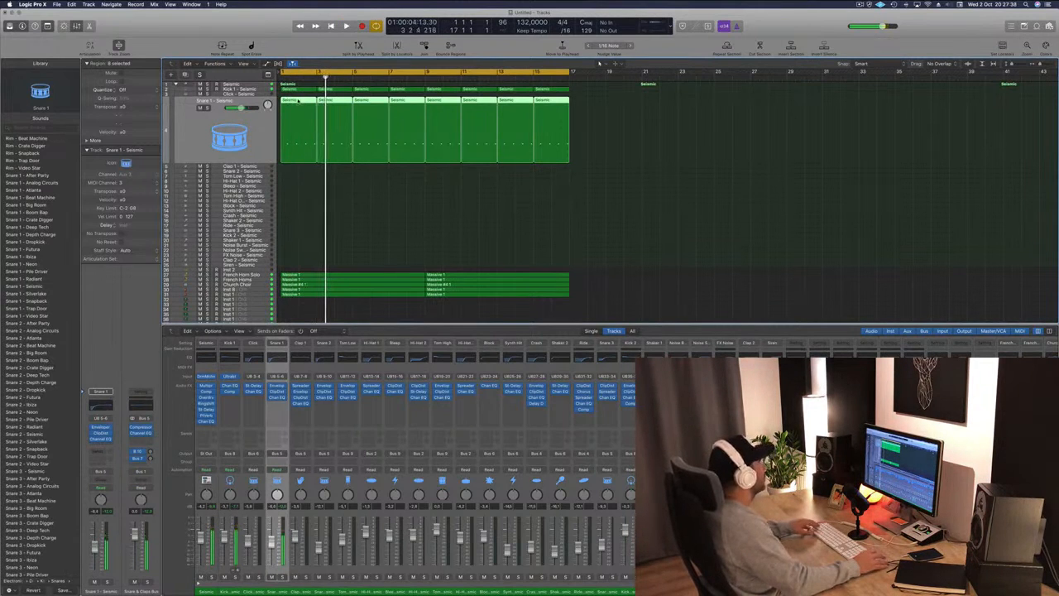
pyautogui.click(301, 88)
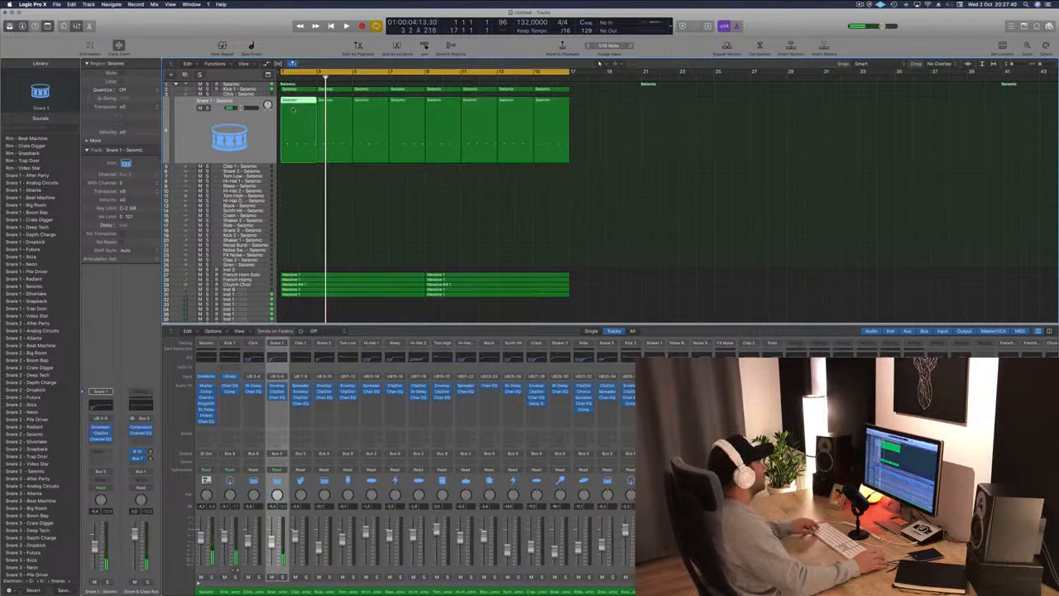
pyautogui.moveTo(293, 110); pyautogui.dragTo(289, 189)
pyautogui.press('p')
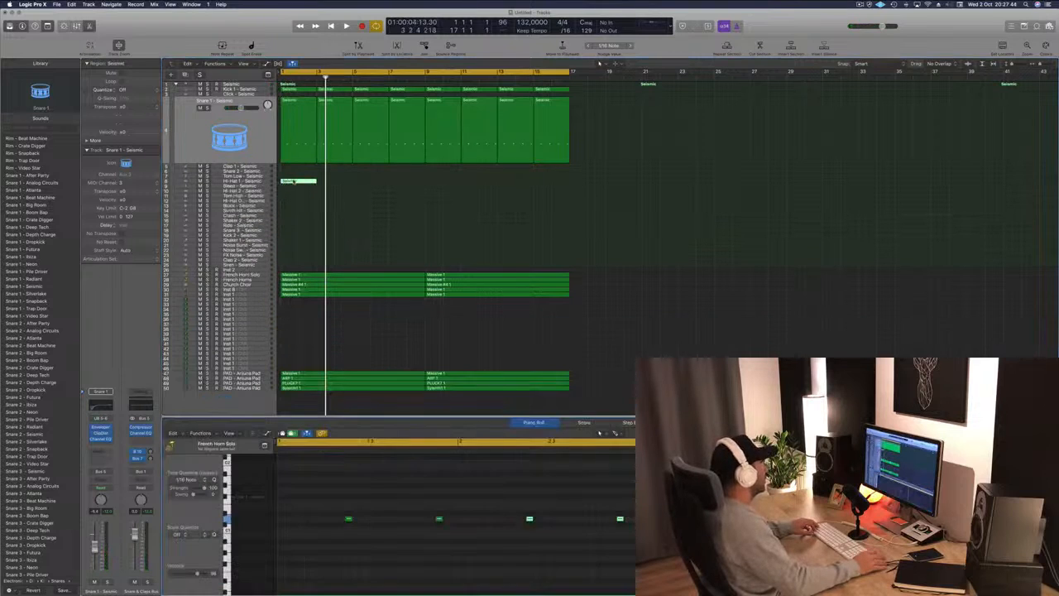
# Select the four copied notes and move them to the hi-hat pitch at the start of the region, then play it back.
pyautogui.moveTo(329, 496); pyautogui.dragTo(634, 562)
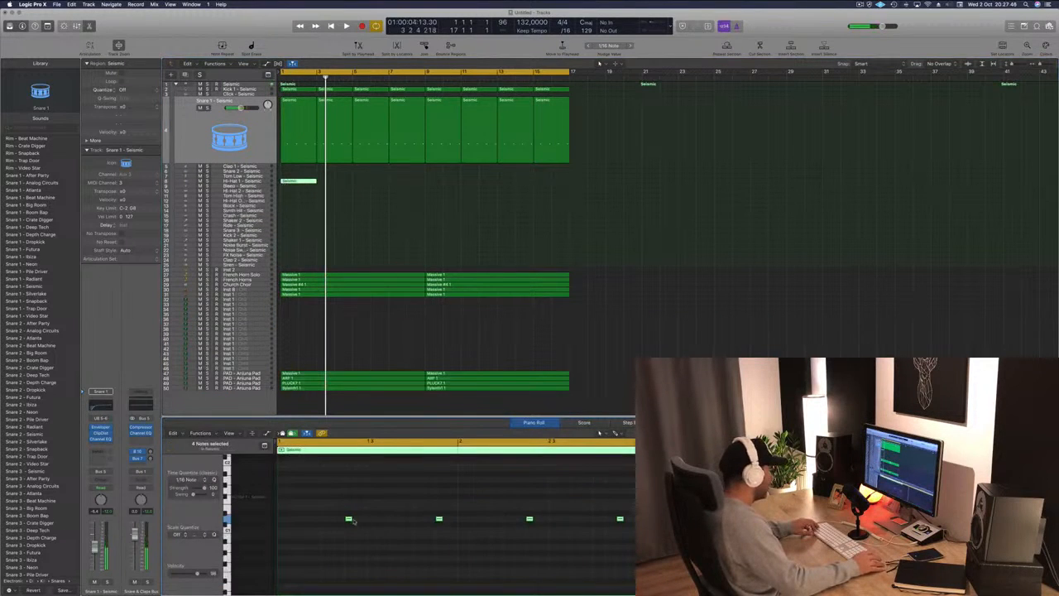
pyautogui.moveTo(349, 518); pyautogui.dragTo(284, 496)
pyautogui.press('space')
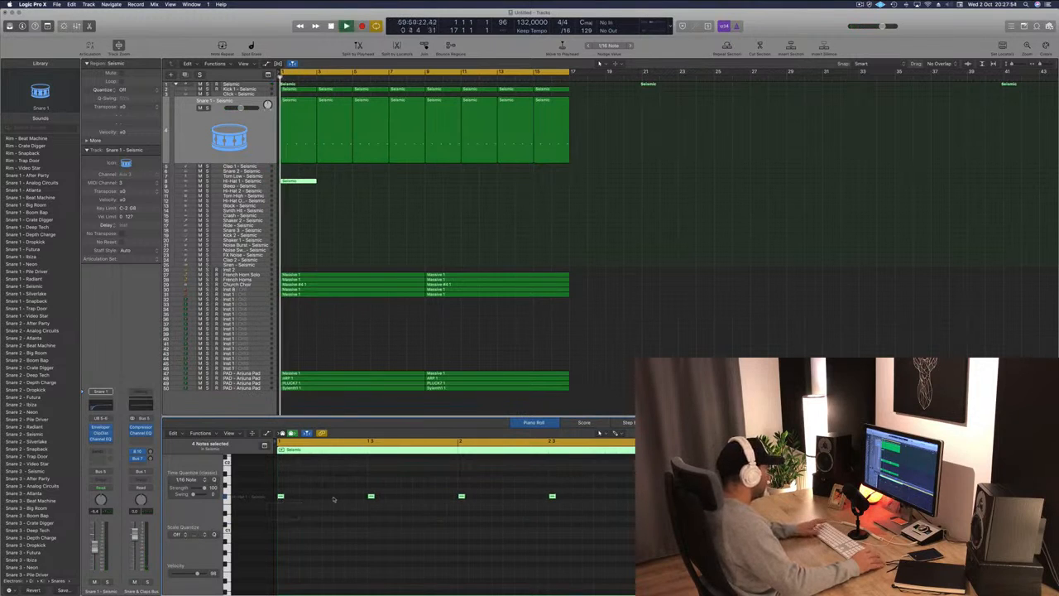
pyautogui.press('space')
# Shift the hi-hat notes onto the off-beats and copy them so every beat gets an off-beat hi-hat.
pyautogui.moveTo(598, 486); pyautogui.dragTo(303, 496)
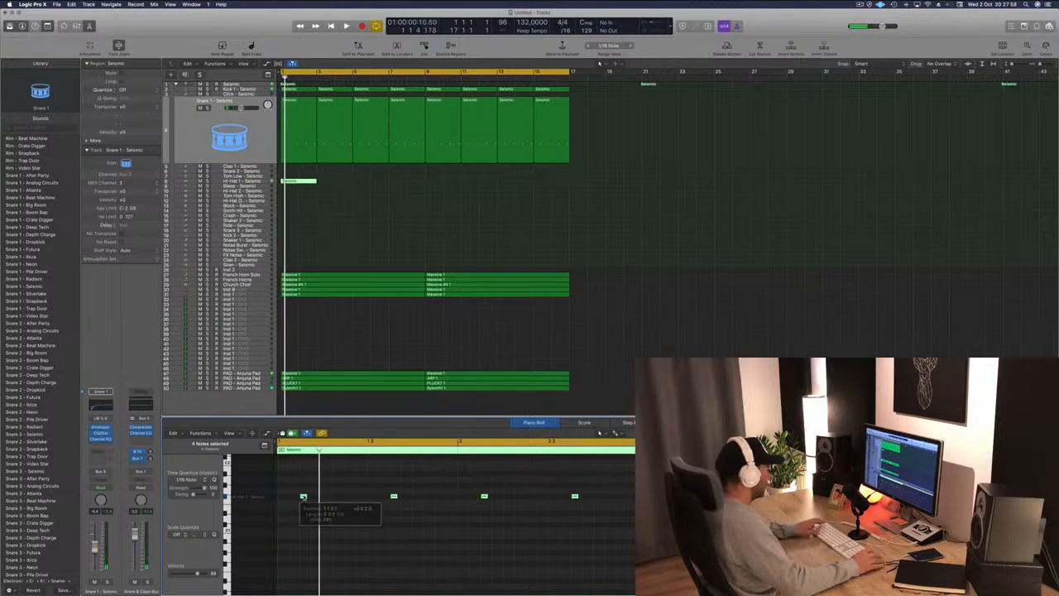
pyautogui.press('space')
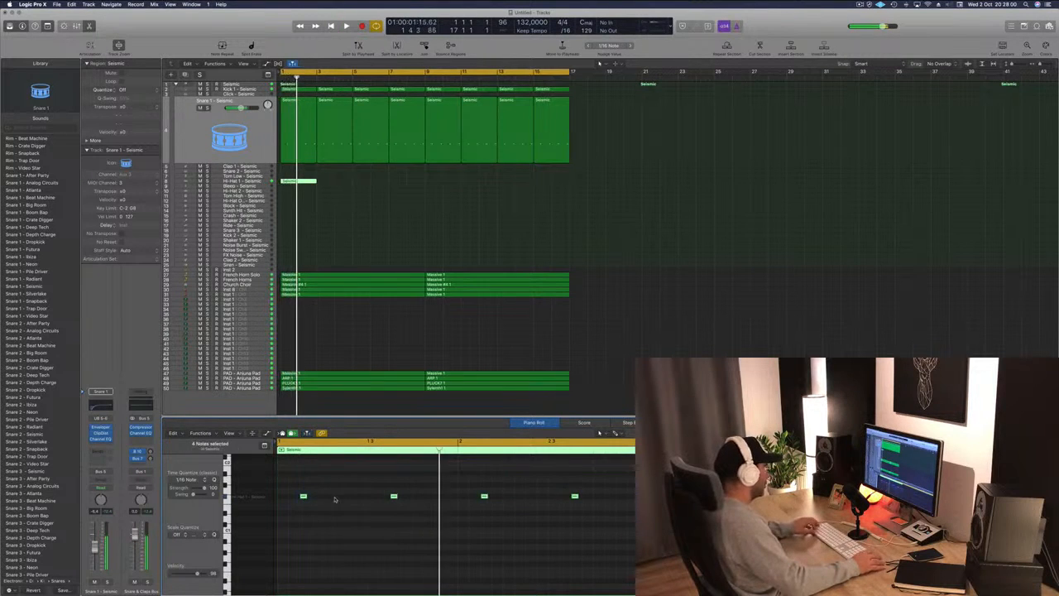
pyautogui.moveTo(304, 496); pyautogui.dragTo(349, 503)
pyautogui.press('space')
# Zoom the Piano Roll and play back the hi-hat pattern to review it.
pyautogui.hscroll(-3, 357, 521)
pyautogui.hscroll(-2, 357, 522)
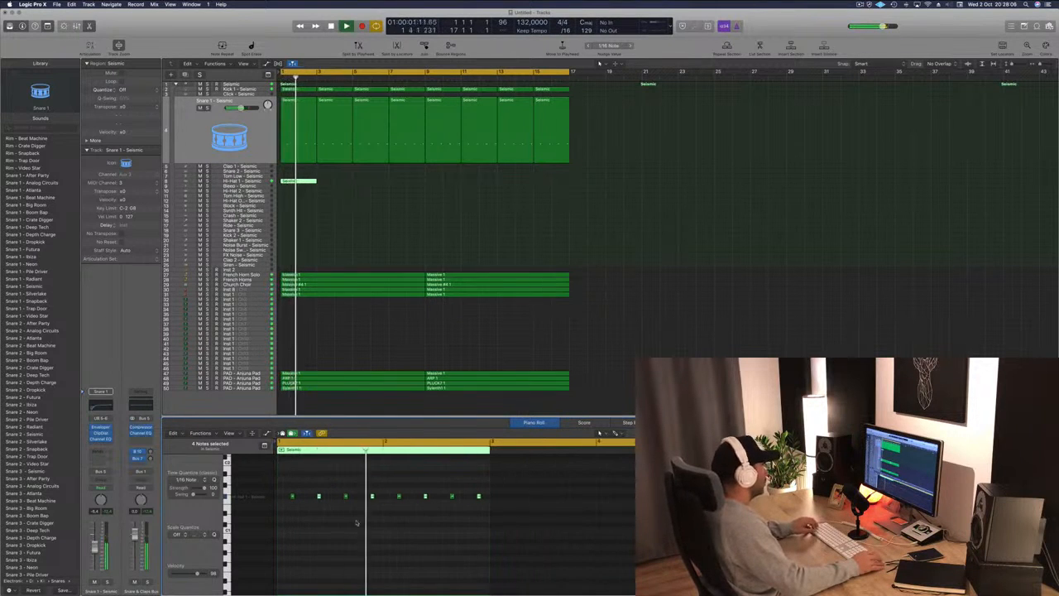
pyautogui.hscroll(5, 356, 522)
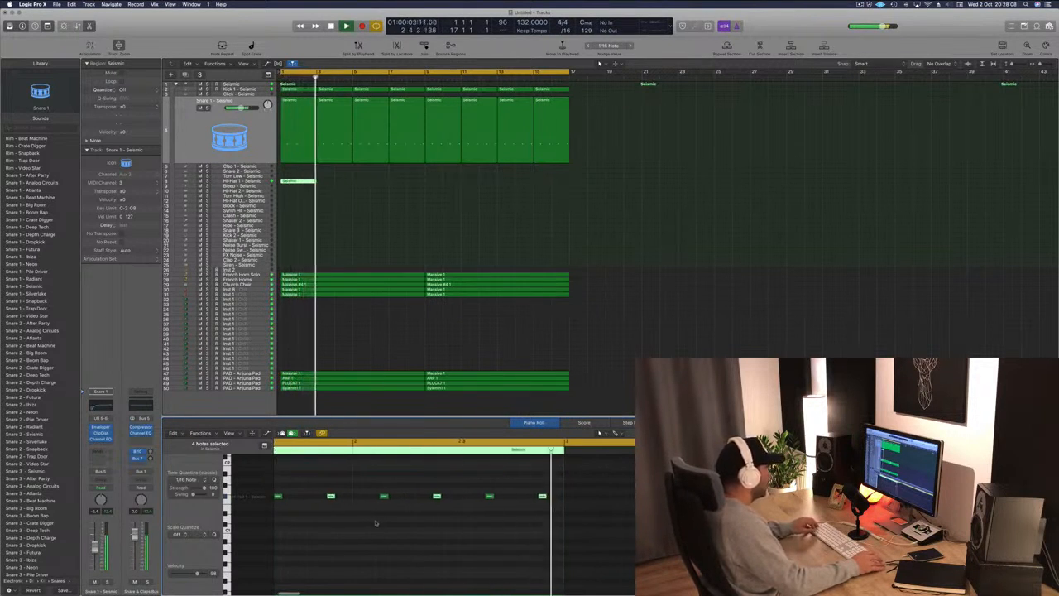
pyautogui.press('space')
pyautogui.hscroll(-2, 345, 524)
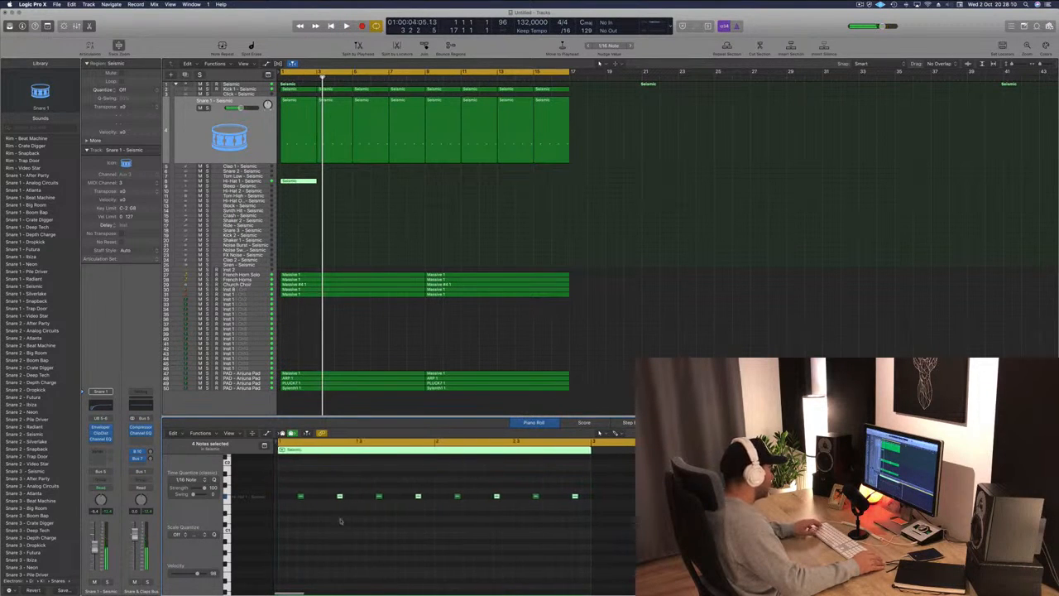
pyautogui.press('space')
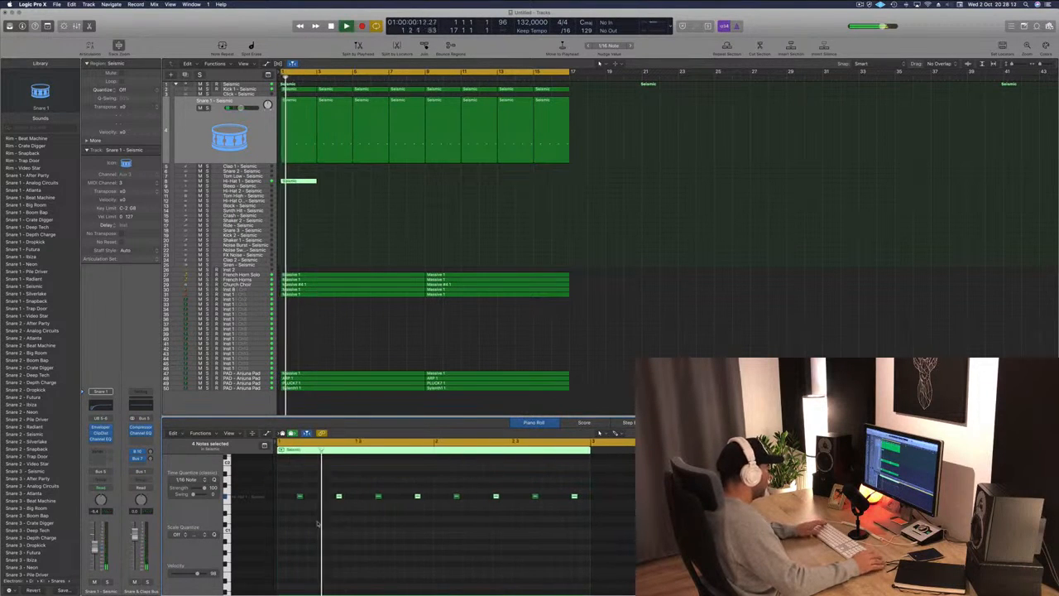
pyautogui.press('space')
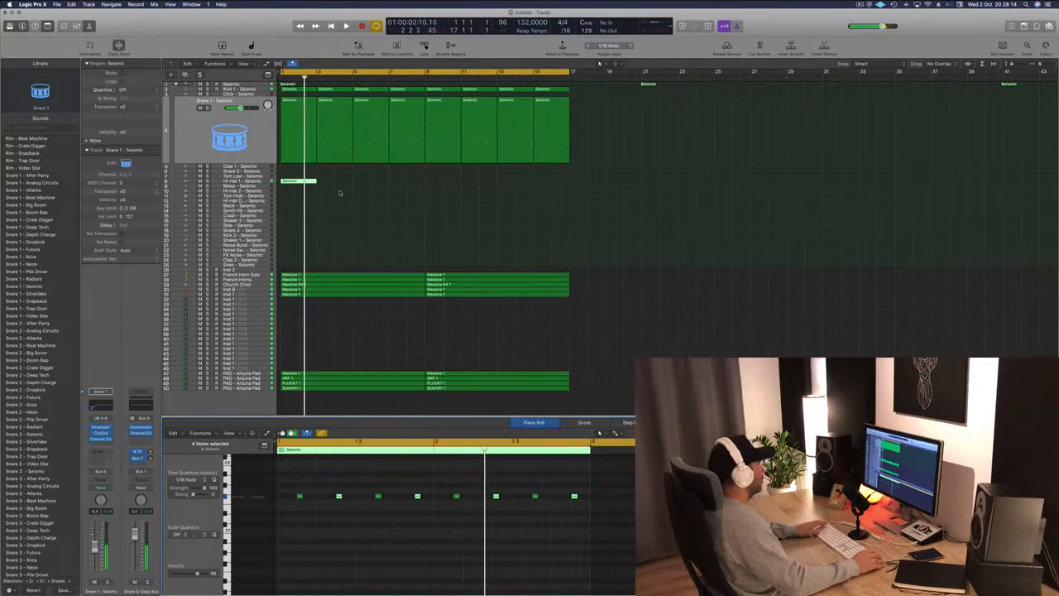
# Select all notes in the first Snare 1 region and move them an eighth note earlier, then play it back.
pyautogui.click(306, 102)
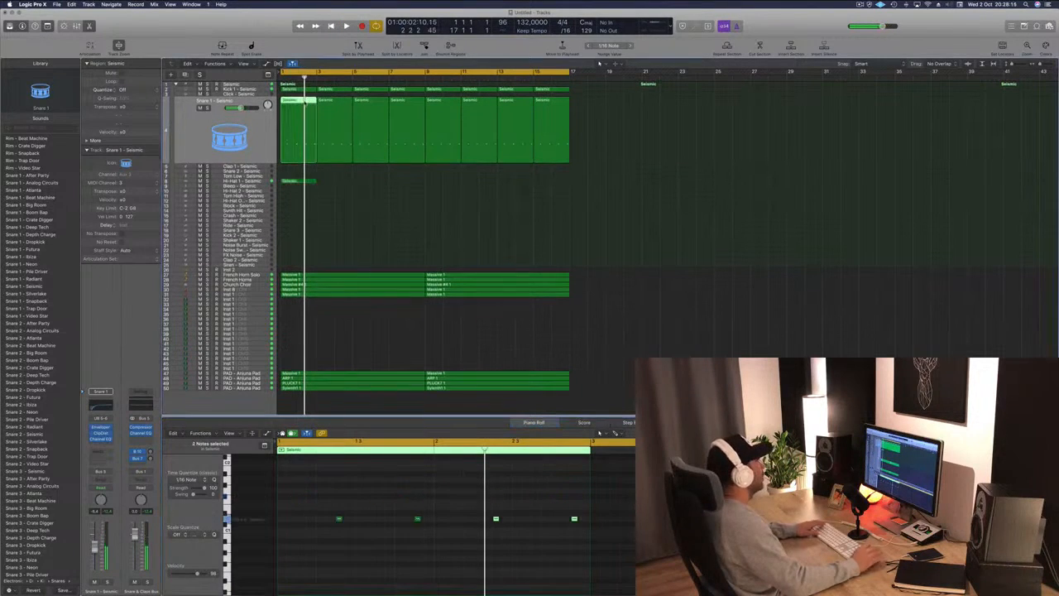
pyautogui.click(313, 496)
pyautogui.moveTo(313, 493); pyautogui.dragTo(587, 548)
pyautogui.moveTo(339, 519); pyautogui.dragTo(319, 520)
pyautogui.press('Return')
pyautogui.press('space')
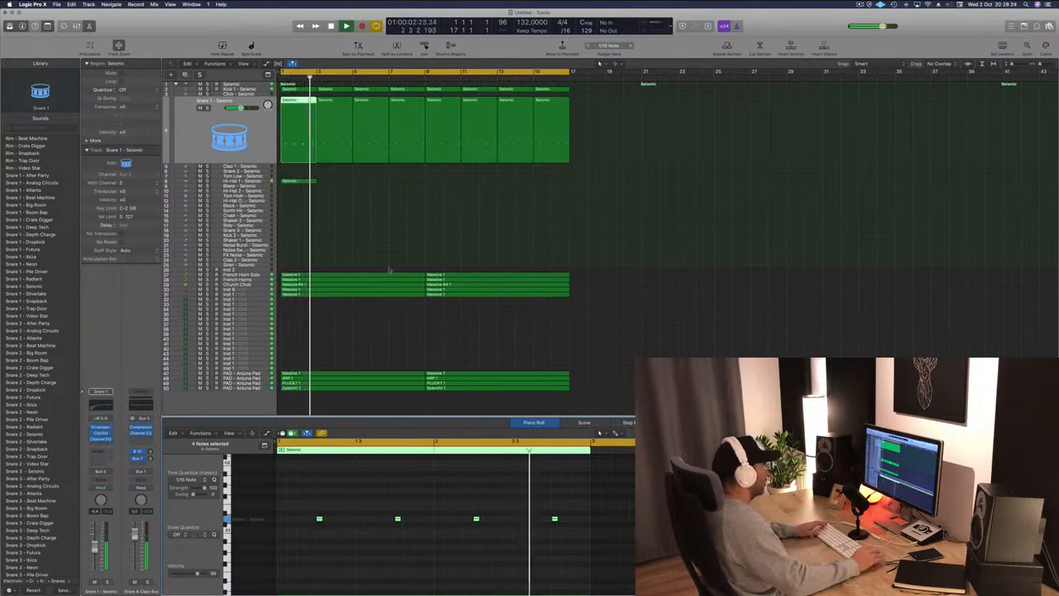
pyautogui.press('space')
# Delete all Snare 1 regions except the first two.
pyautogui.click(324, 121)
pyautogui.moveTo(617, 139); pyautogui.dragTo(328, 108)
pyautogui.press('Delete')
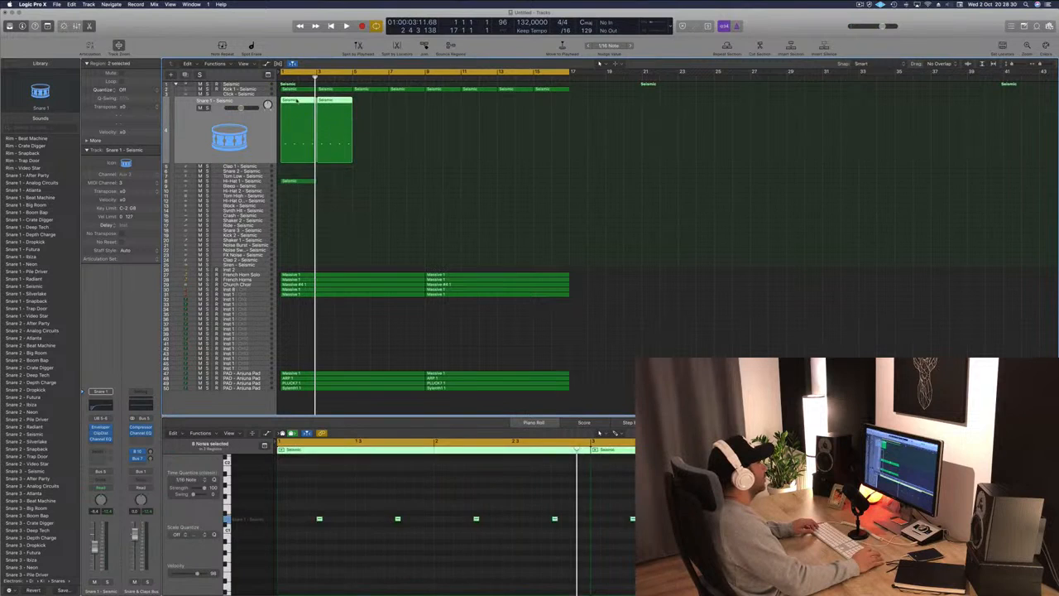
# Repeat the edited Snare 1 regions across the remaining bars and play from the start.
pyautogui.moveTo(323, 126); pyautogui.dragTo(396, 125)
pyautogui.moveTo(313, 116)
pyautogui.mouseDown()
pyautogui.moveTo(451, 117)
pyautogui.moveTo(308, 103)
pyautogui.mouseUp()
pyautogui.press('Return')
pyautogui.press('space')
# Copy the Hi-Hat 2 region repeatedly to fill the first eight bars and play it back.
pyautogui.moveTo(290, 180); pyautogui.dragTo(370, 184)
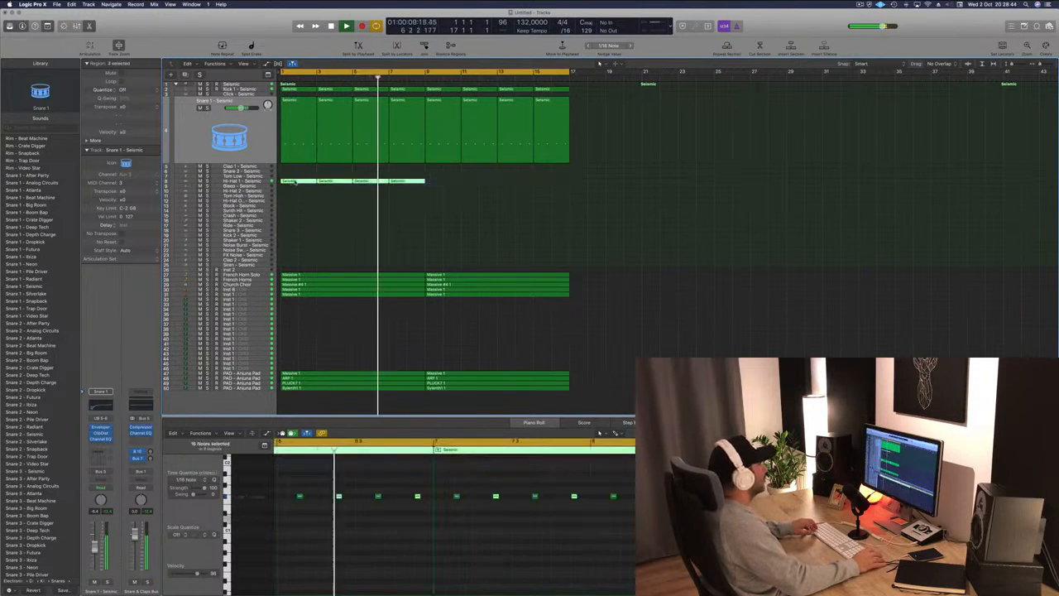
pyautogui.moveTo(291, 185); pyautogui.dragTo(436, 183)
pyautogui.press('space')
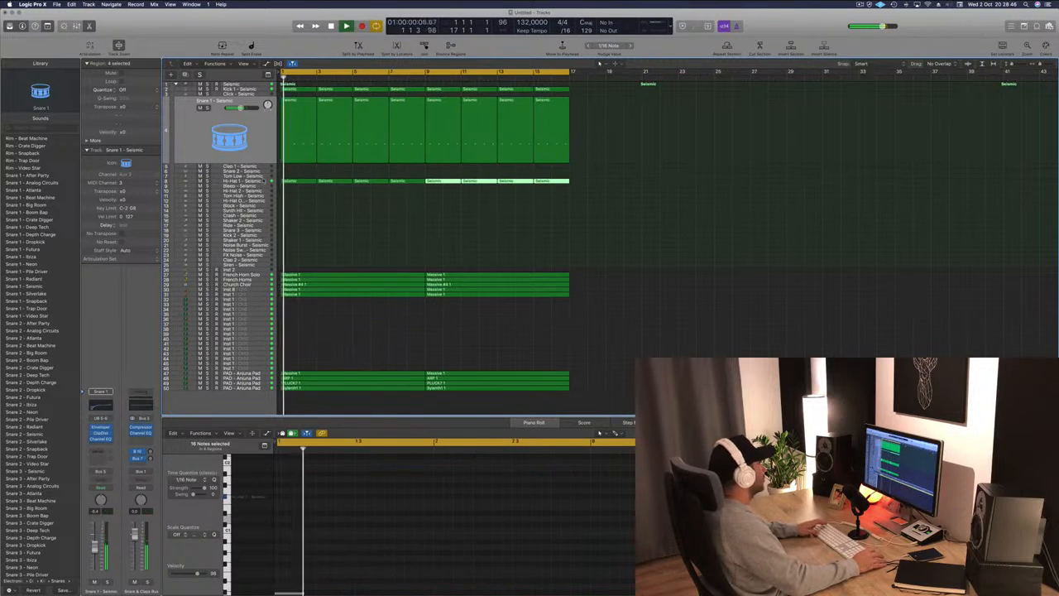
# Select the Hi-Hat 2 track and audition hi-hat patches from the library, choosing Hi-Hat 2 - Atlanta.
pyautogui.click(196, 181)
pyautogui.click(33, 293)
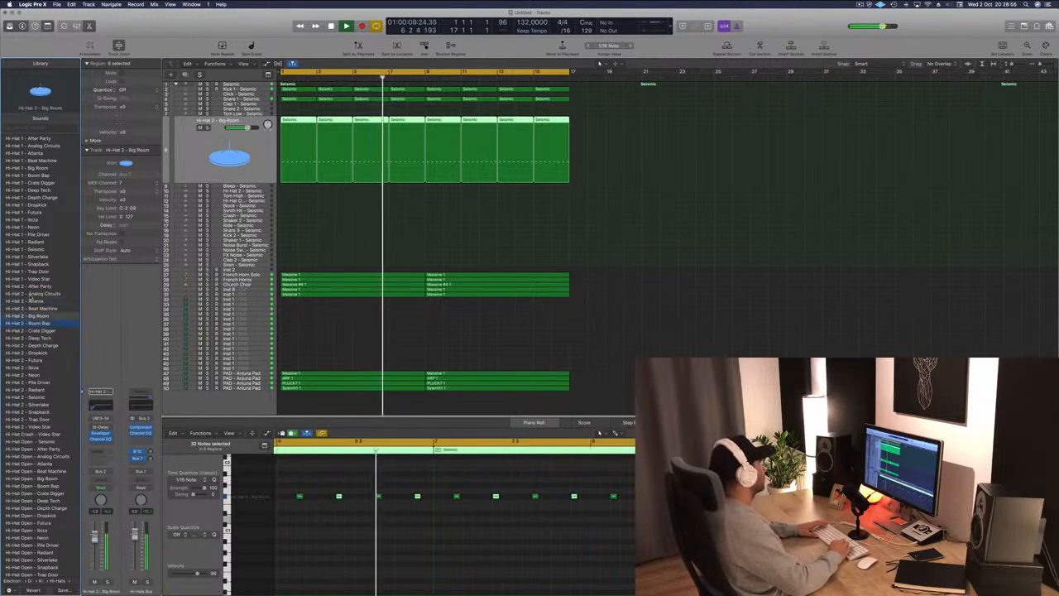
pyautogui.press('Down')
pyautogui.press('Down')
pyautogui.press('Down')
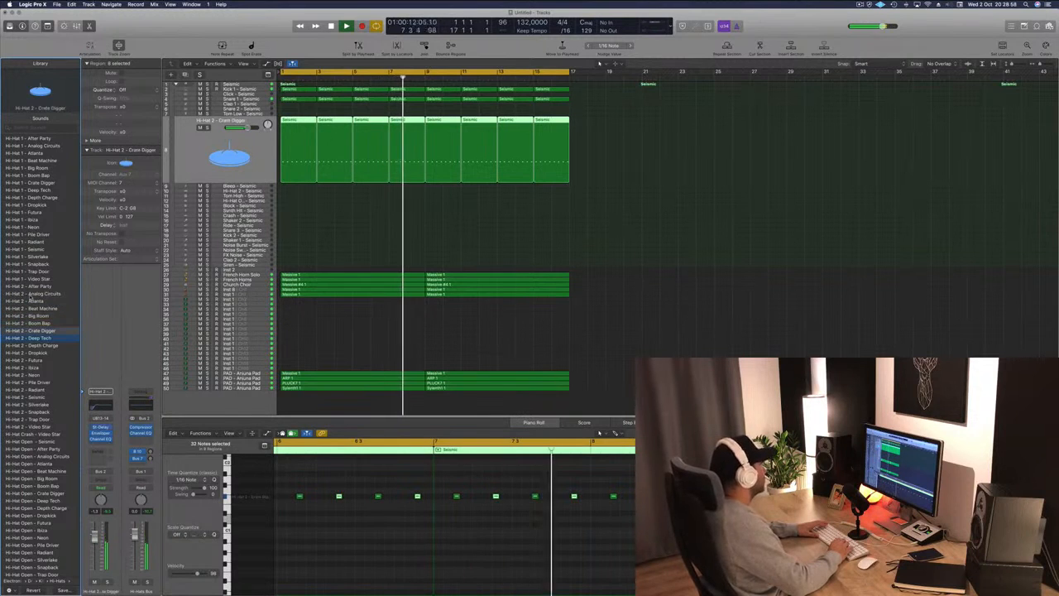
pyautogui.press('Down')
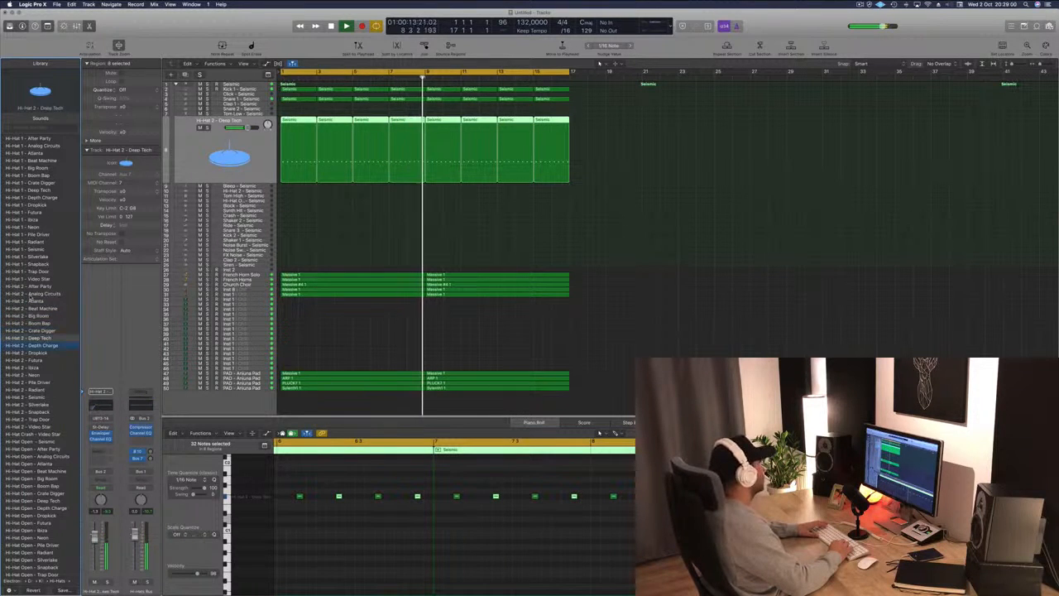
pyautogui.press('Down')
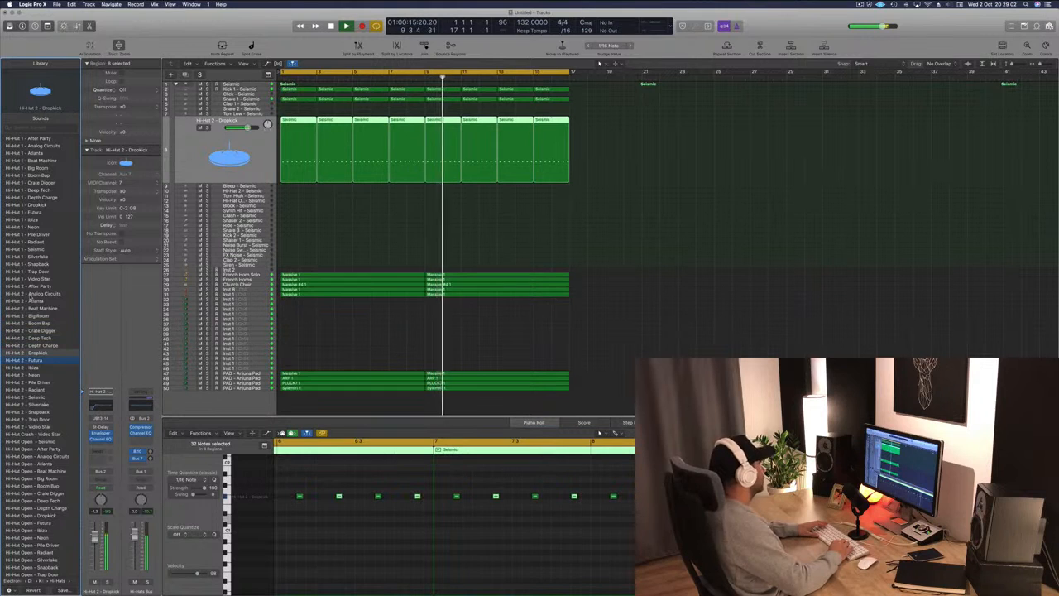
pyautogui.press('Down')
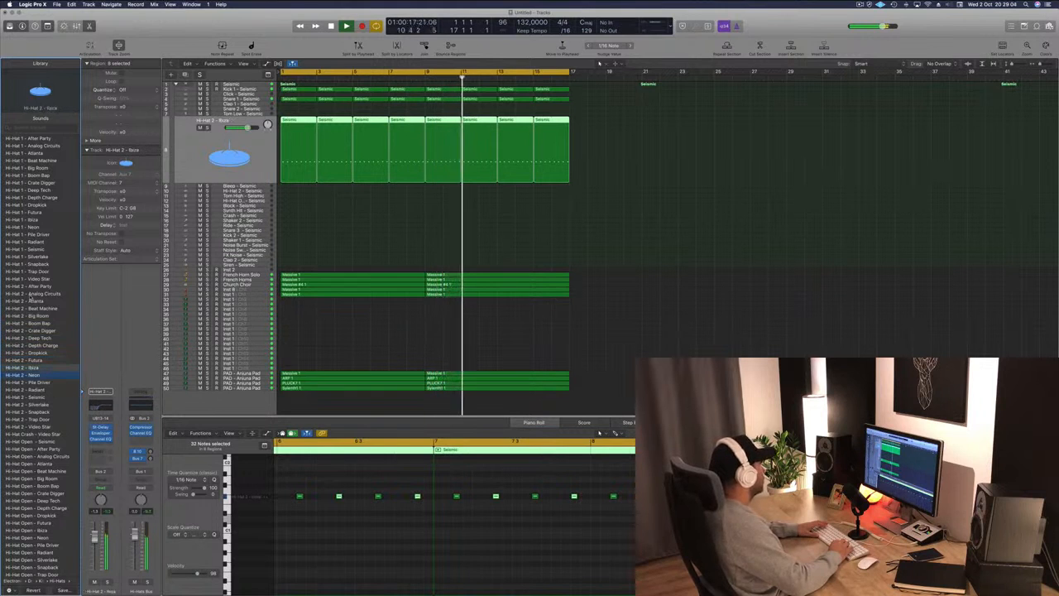
pyautogui.press('Down')
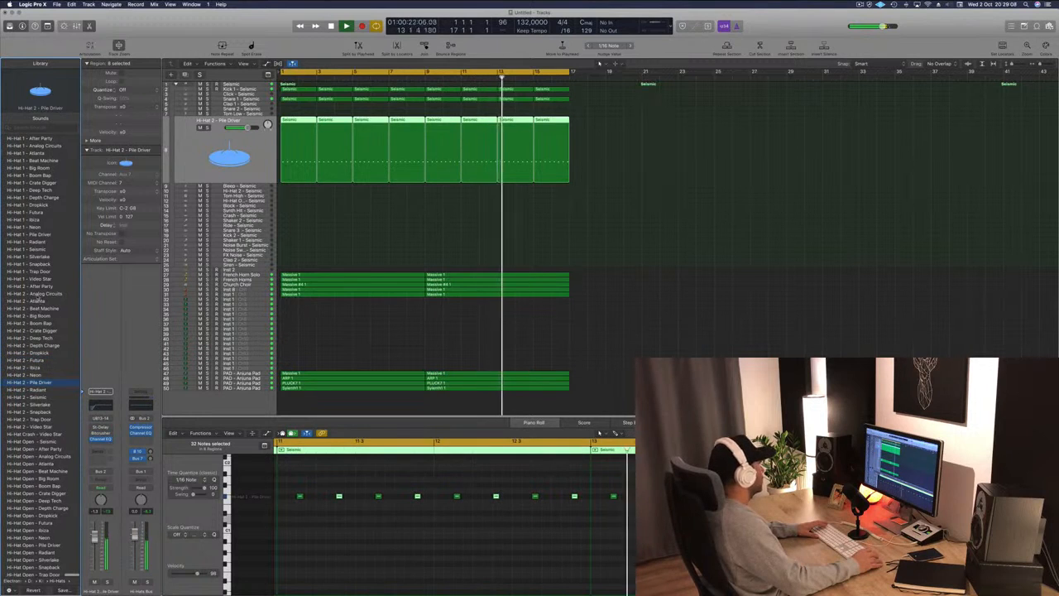
pyautogui.click(38, 295)
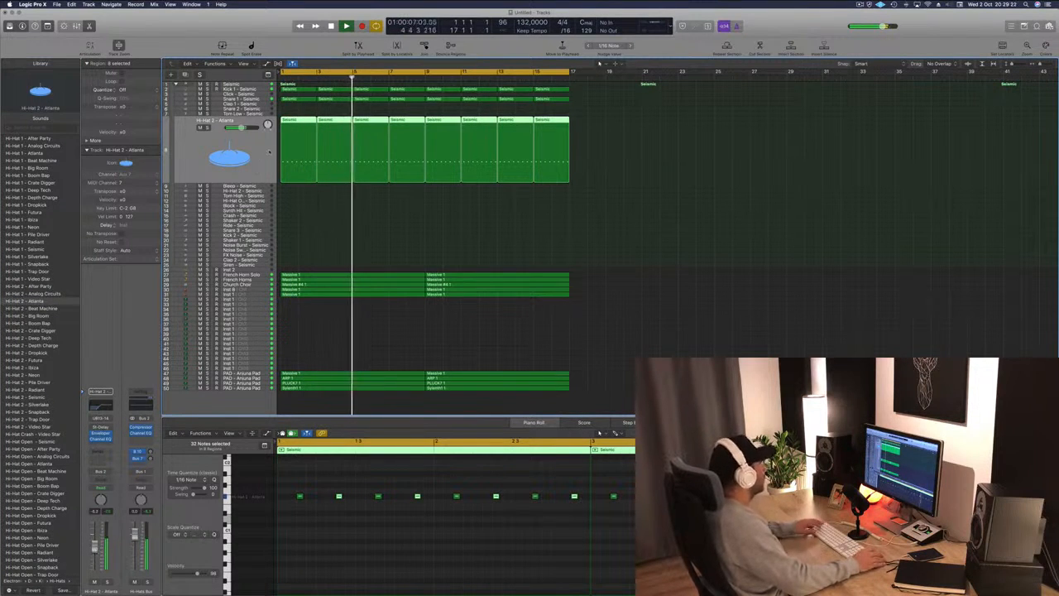
# Copy the first Hi-Hat 2 region onto an empty track lane further down the list.
pyautogui.click(299, 124)
pyautogui.moveTo(299, 125); pyautogui.dragTo(295, 237)
# Select all notes in the copied region and transpose them up and down by semitones to audition drum sounds.
pyautogui.moveTo(284, 481); pyautogui.dragTo(636, 548)
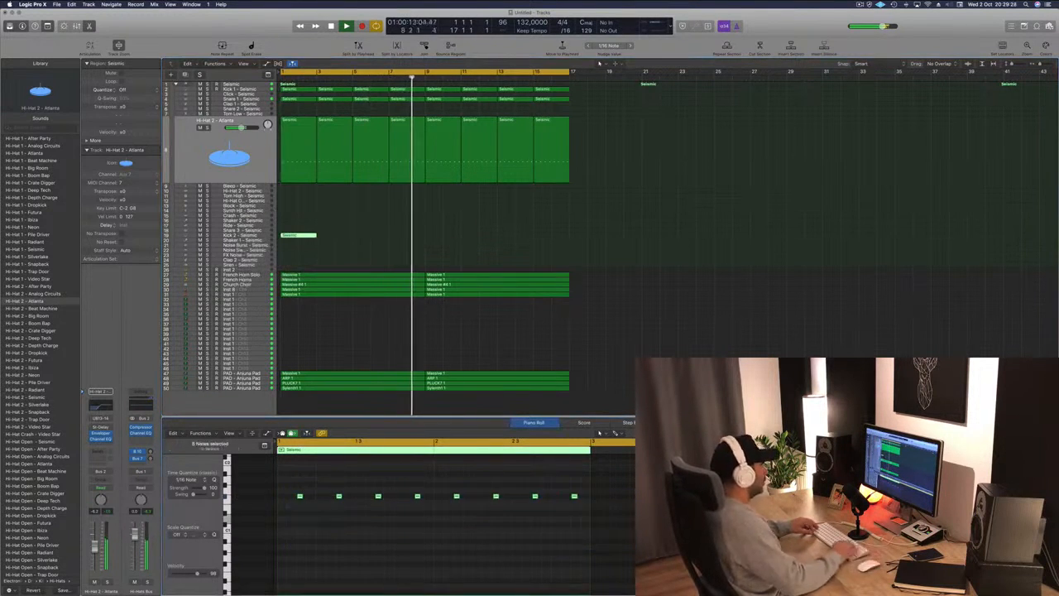
pyautogui.hotkey('alt', 'Up')
pyautogui.hotkey('alt', 'Up')
pyautogui.hotkey('alt', 'Up')
pyautogui.hotkey('alt', 'Up')
pyautogui.hotkey('alt', 'Up')
pyautogui.hotkey('alt', 'Up')
pyautogui.hotkey('alt', 'Up')
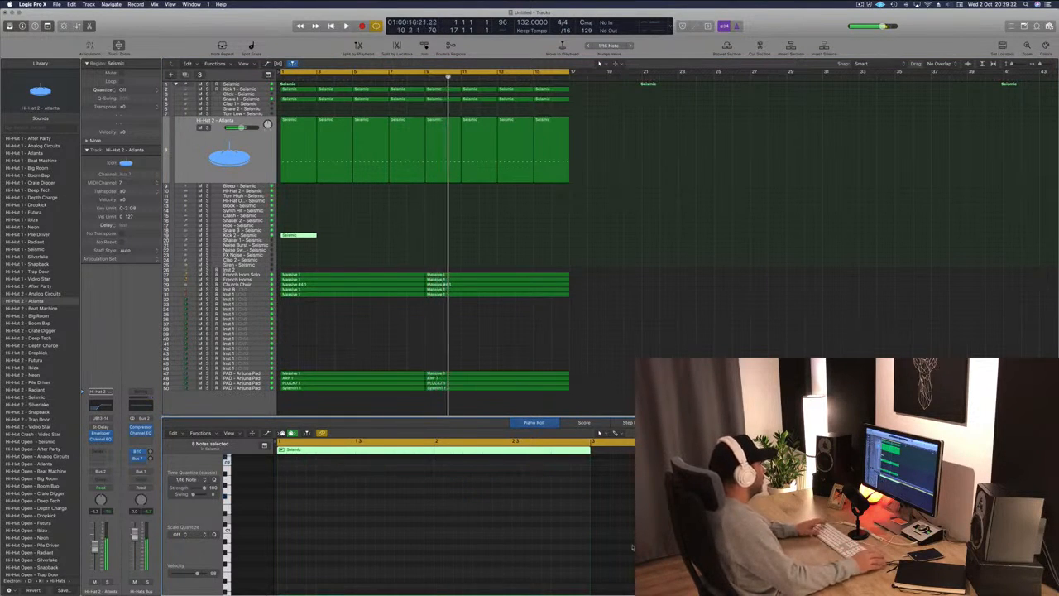
pyautogui.press('Return')
pyautogui.hotkey('alt', 'Down')
pyautogui.hotkey('alt', 'Down')
pyautogui.hotkey('alt', 'Down')
pyautogui.hotkey('alt', 'Down')
pyautogui.hotkey('alt', 'Down')
pyautogui.hotkey('alt', 'Down')
pyautogui.hotkey('alt', 'Down')
pyautogui.hotkey('alt', 'Down')
pyautogui.hotkey('alt', 'Down')
pyautogui.hotkey('alt', 'Down')
pyautogui.hotkey('alt', 'Down')
pyautogui.hotkey('alt', 'Down')
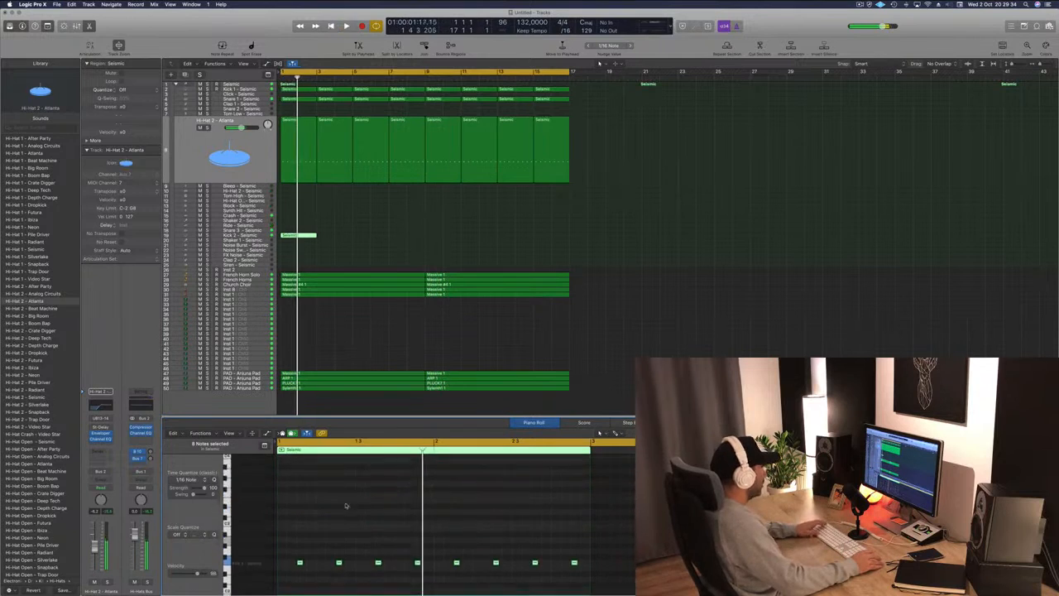
pyautogui.hotkey('alt', 'Up')
pyautogui.hotkey('alt', 'Up')
pyautogui.hotkey('alt', 'Up')
pyautogui.hotkey('alt', 'Up')
pyautogui.hotkey('alt', 'Up')
pyautogui.press('space')
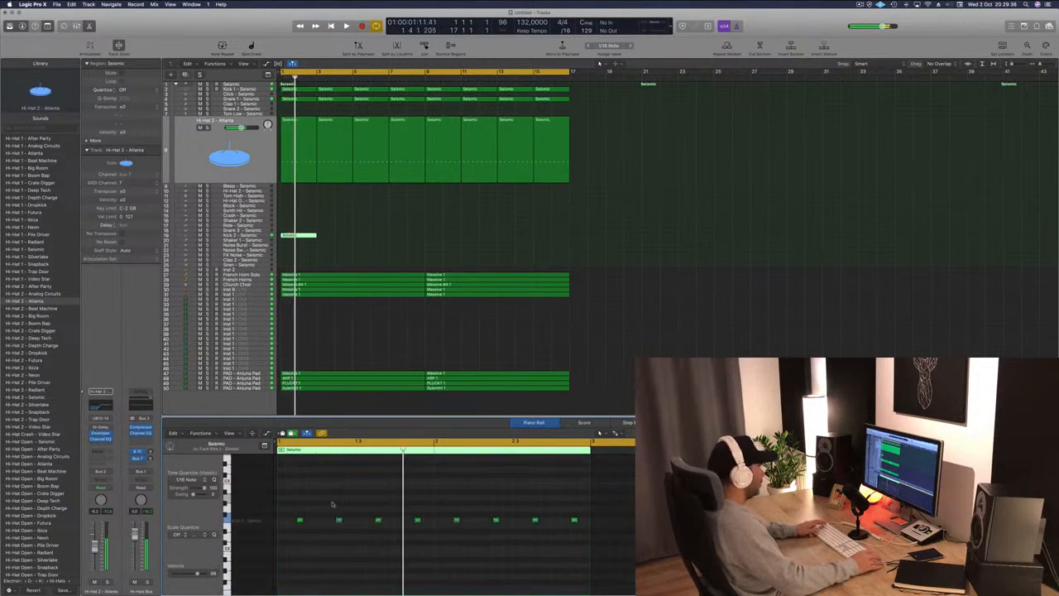
# Delete all but the first note in the copied region and play from the start.
pyautogui.moveTo(326, 498); pyautogui.dragTo(583, 552)
pyautogui.press('Delete')
pyautogui.press('Return')
pyautogui.press('space')
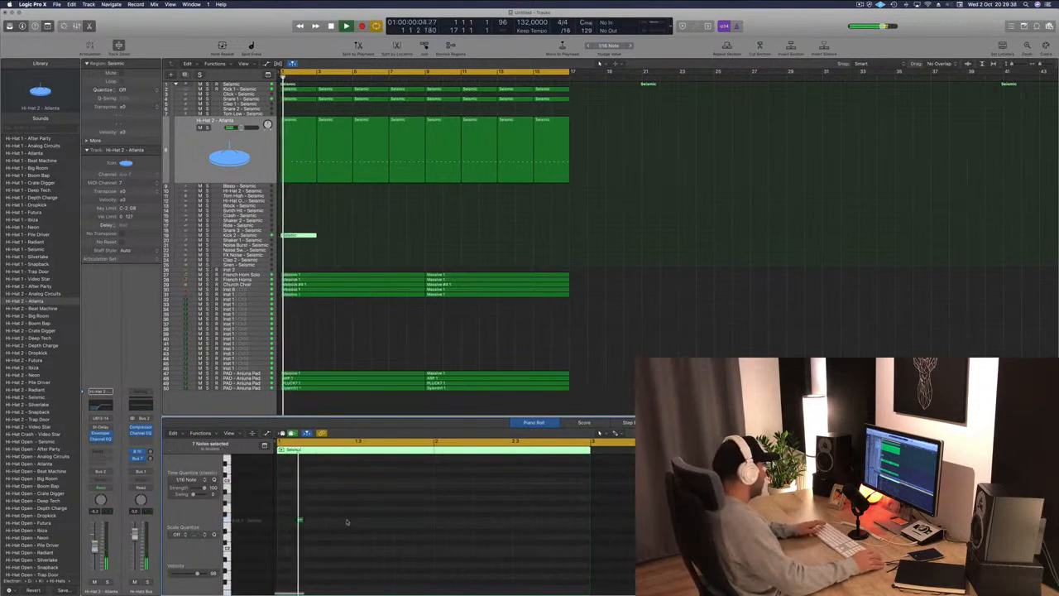
# Duplicate the first kick note in the copied Kick 2 region and play the pattern from the start.
pyautogui.press('Return')
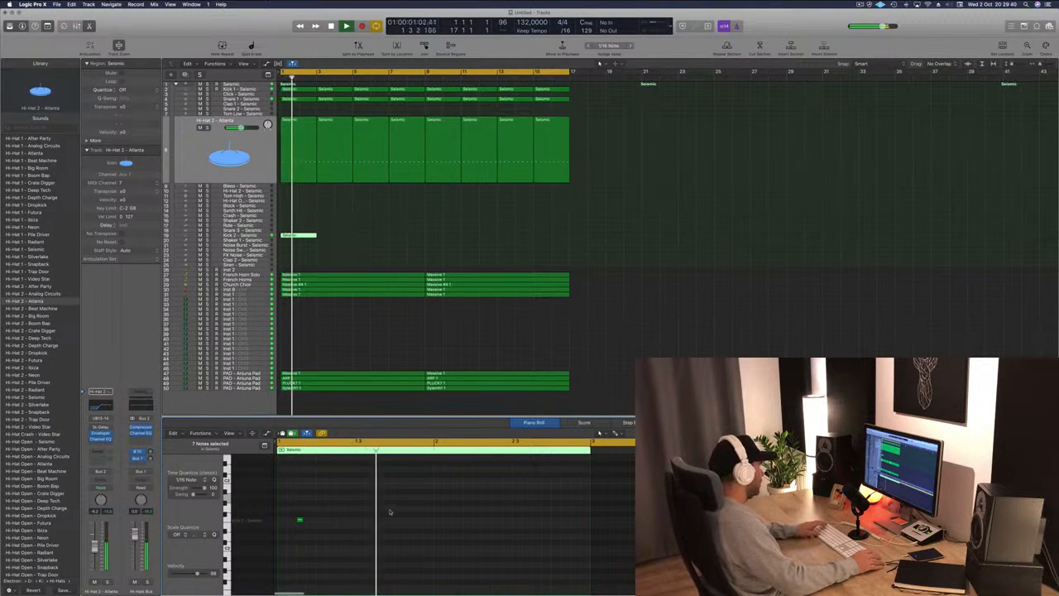
pyautogui.press('space')
pyautogui.moveTo(299, 520)
pyautogui.mouseDown()
pyautogui.moveTo(329, 520)
pyautogui.moveTo(300, 522)
pyautogui.mouseUp()
pyautogui.press('Return')
pyautogui.press('space')
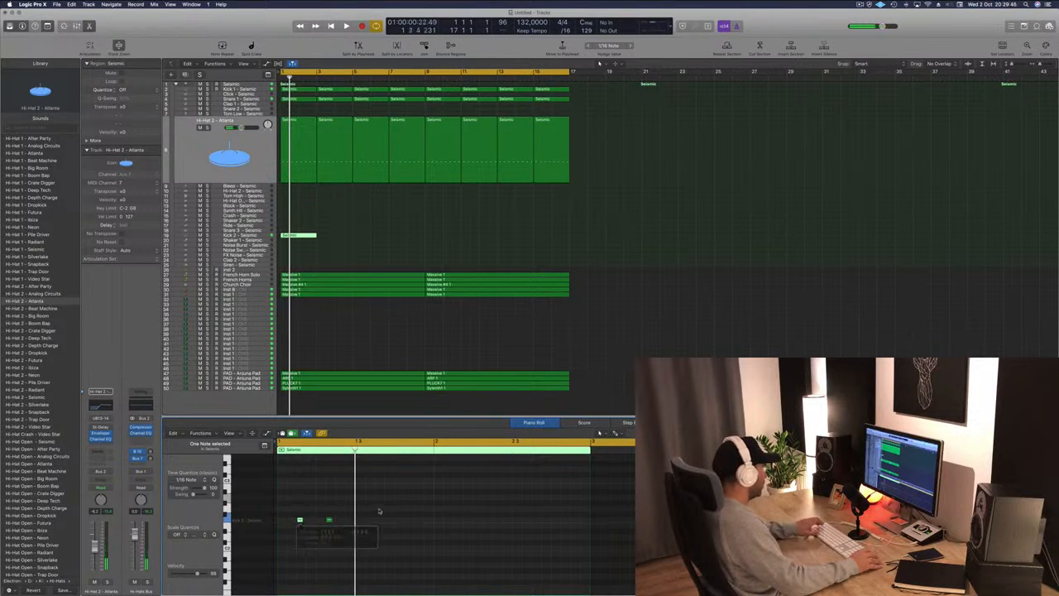
pyautogui.press('Return')
pyautogui.press('space')
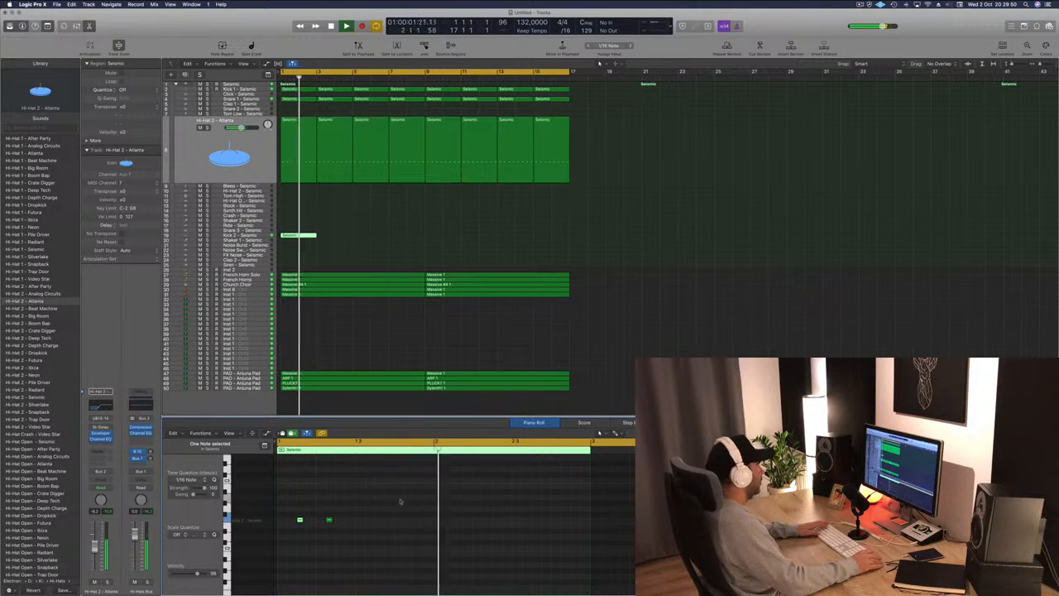
# Copy the two kick notes half a bar later in the Kick 2 region.
pyautogui.moveTo(307, 529); pyautogui.dragTo(346, 525)
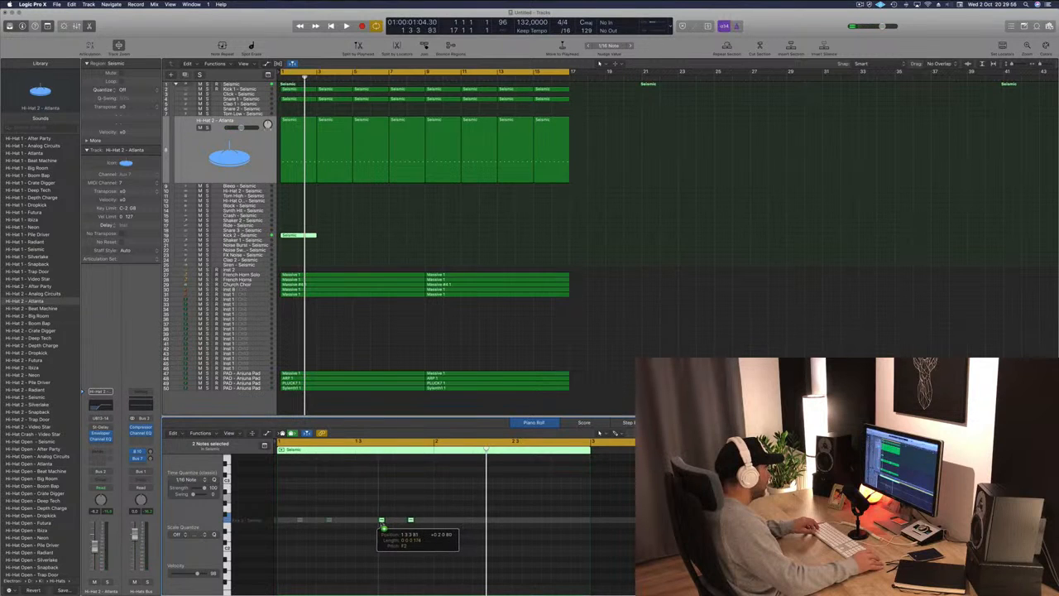
pyautogui.moveTo(378, 526); pyautogui.dragTo(378, 524)
pyautogui.press('space')
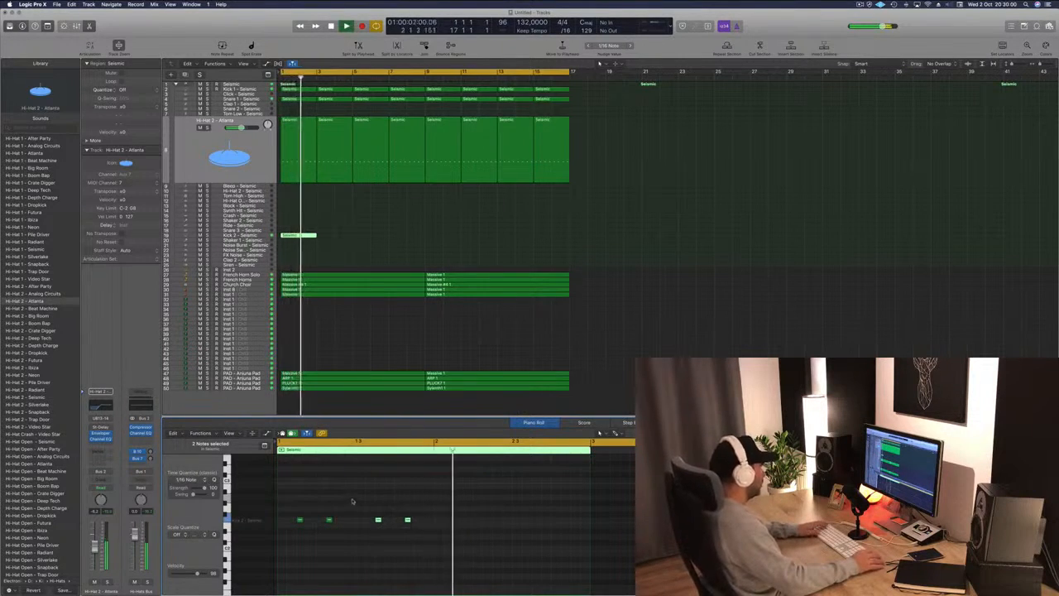
# Delete the second kick note and replay the pattern from the start.
pyautogui.press('Return')
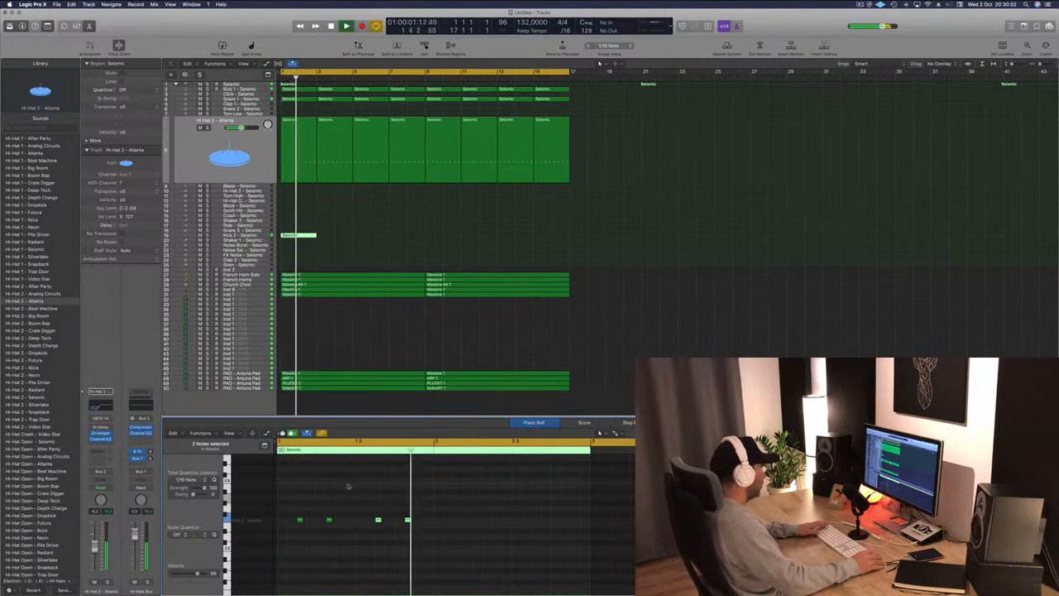
pyautogui.press('Return')
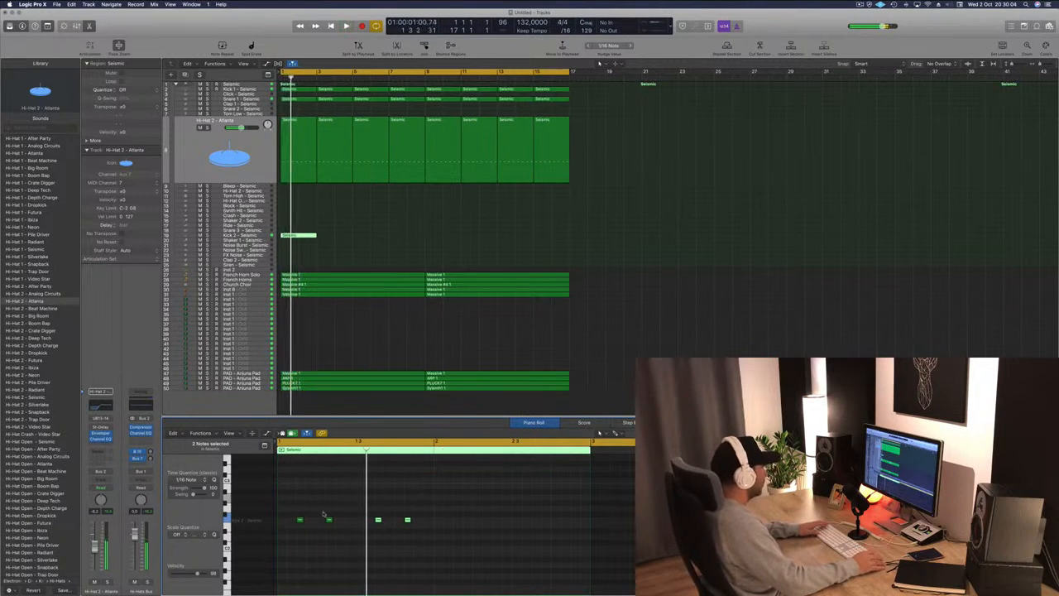
pyautogui.press('Delete')
pyautogui.press('space')
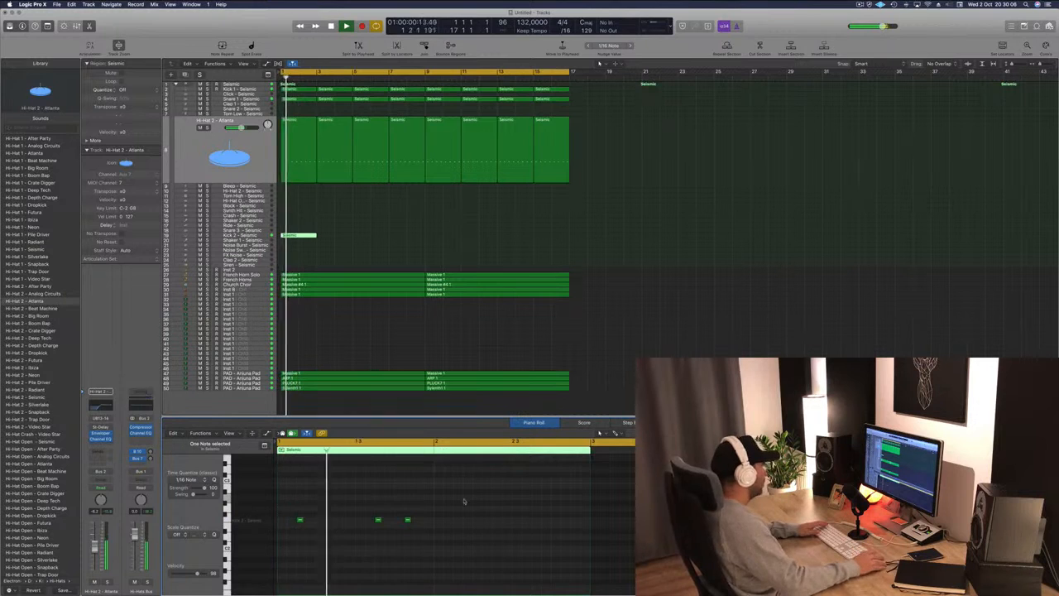
pyautogui.press('Return')
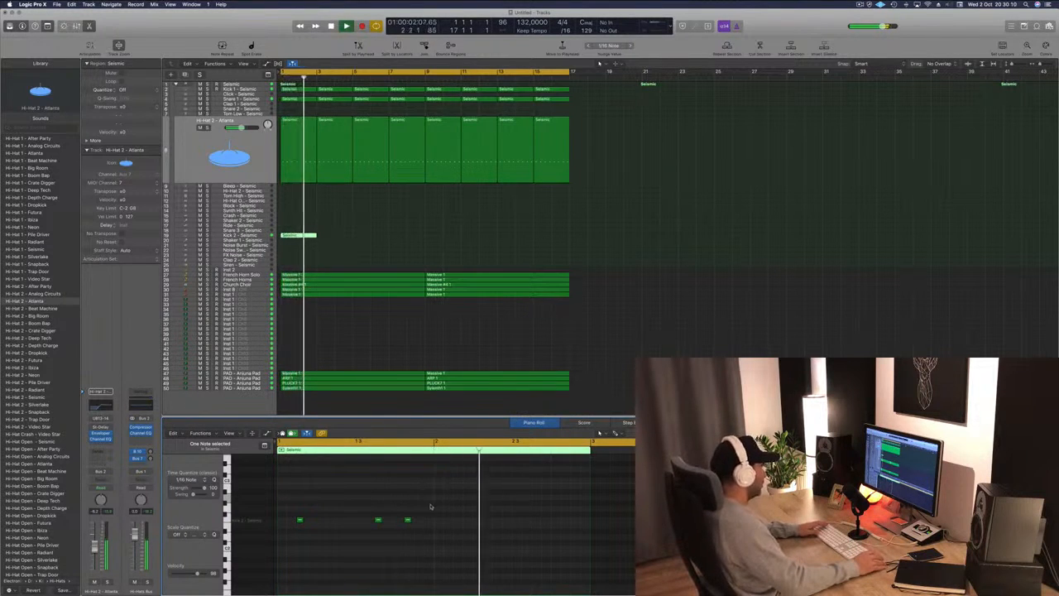
pyautogui.press('space')
# Copy the last three kick notes further along the Kick 2 region to fill the second half.
pyautogui.moveTo(435, 507)
pyautogui.mouseDown()
pyautogui.moveTo(284, 539)
pyautogui.moveTo(441, 527)
pyautogui.mouseUp()
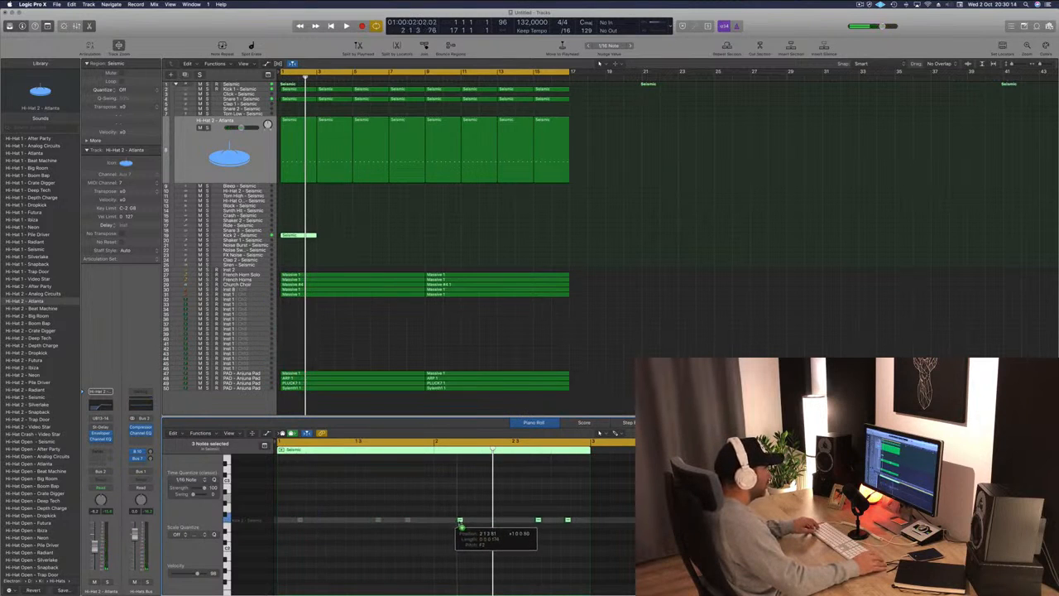
pyautogui.moveTo(457, 525); pyautogui.dragTo(458, 526)
pyautogui.press('space')
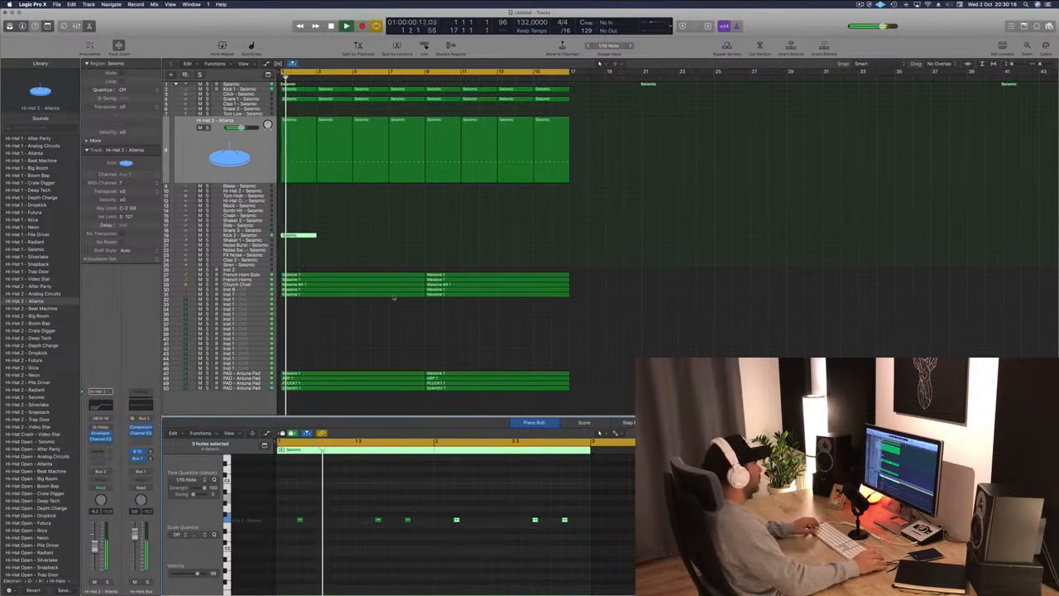
# Repeat the Kick 2 region across the arrangement up to bar 17.
pyautogui.moveTo(299, 236); pyautogui.dragTo(376, 237)
pyautogui.moveTo(451, 237)
pyautogui.mouseDown()
pyautogui.moveTo(309, 236)
pyautogui.moveTo(454, 238)
pyautogui.mouseUp()
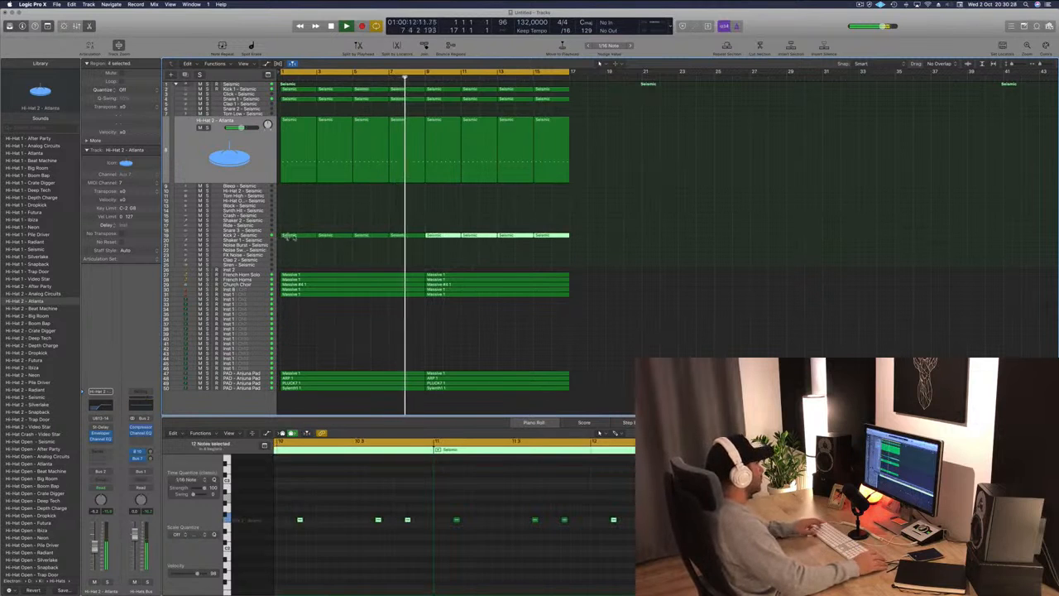
# Copy the first Kick 2 region onto the Shaker 1 track and transpose its notes up one semitone.
pyautogui.moveTo(295, 235); pyautogui.dragTo(295, 240)
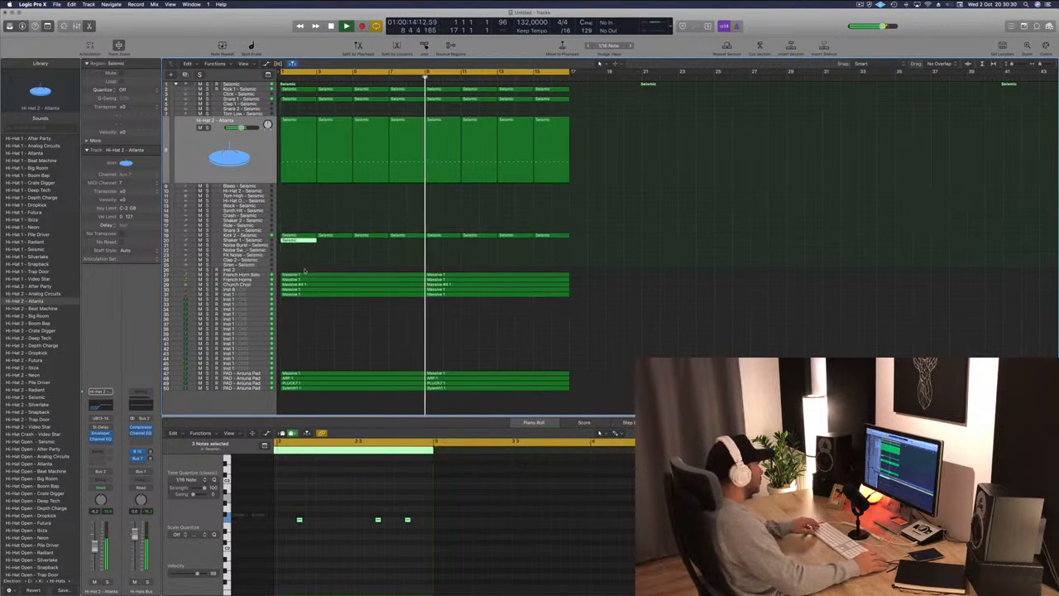
pyautogui.moveTo(293, 498); pyautogui.dragTo(426, 551)
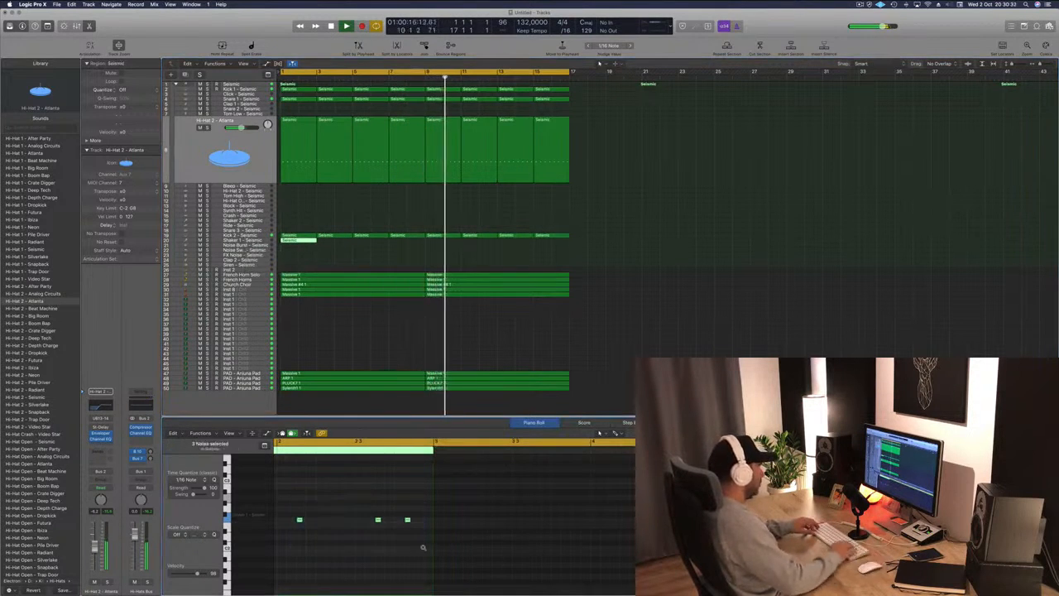
pyautogui.hotkey('alt', 'Up')
pyautogui.click(317, 503)
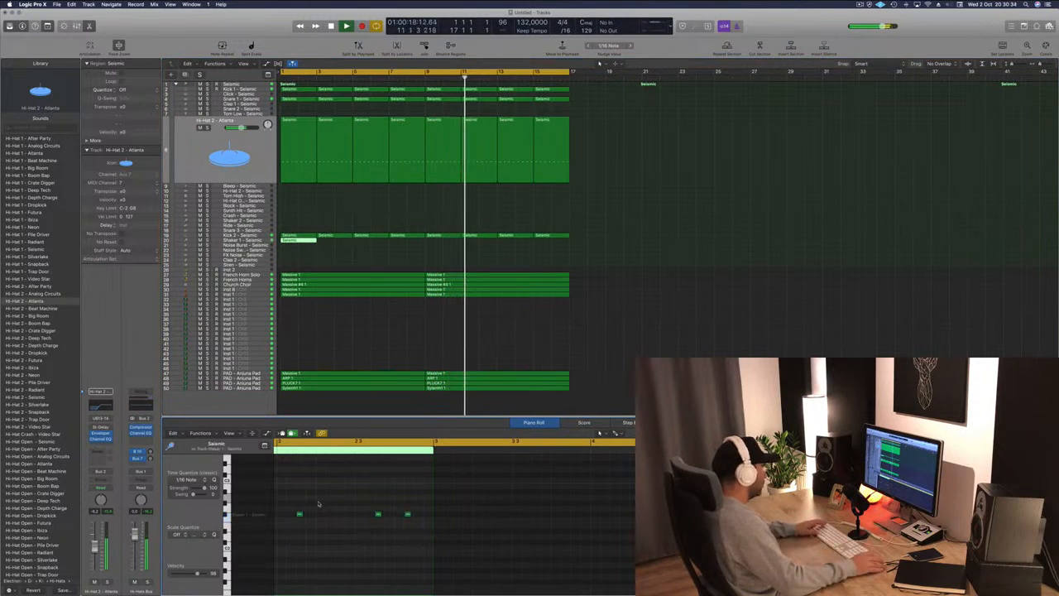
# Move two shaker notes earlier in the region and reselect the Shaker 1 region.
pyautogui.moveTo(299, 515); pyautogui.dragTo(279, 515)
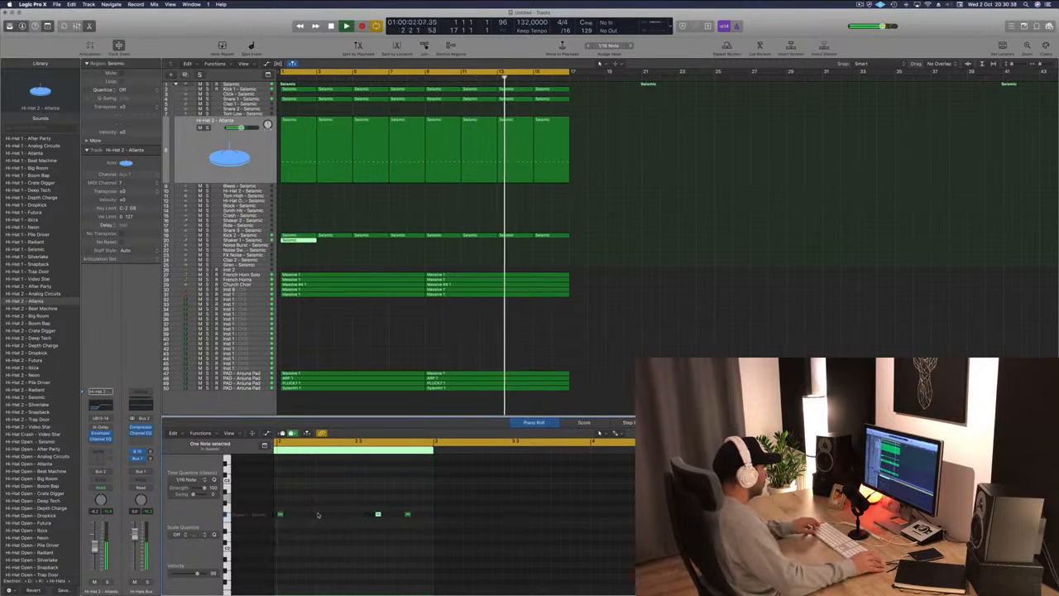
pyautogui.moveTo(377, 515); pyautogui.dragTo(299, 514)
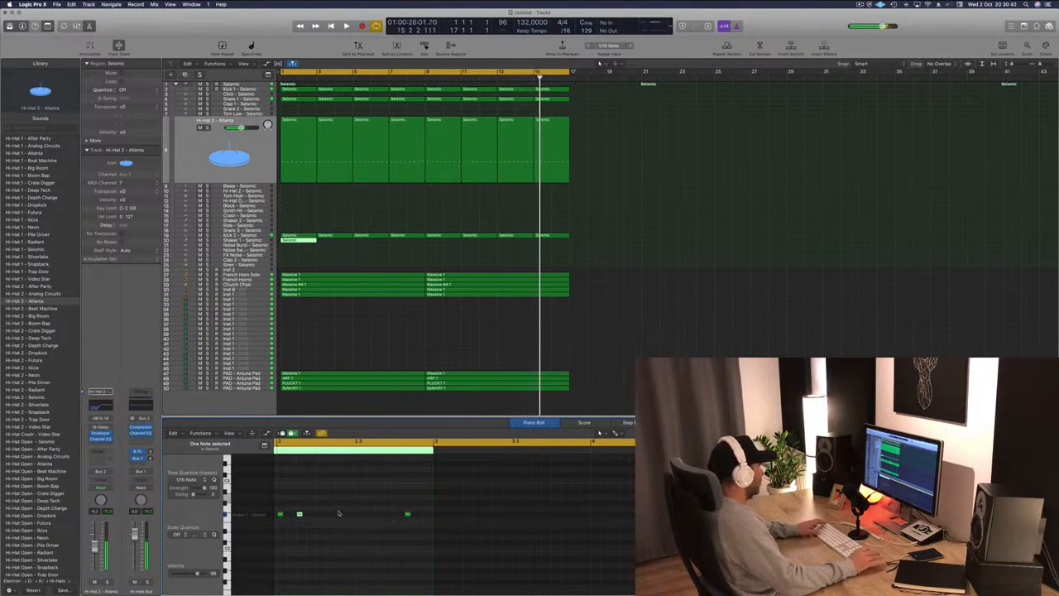
pyautogui.click(305, 235)
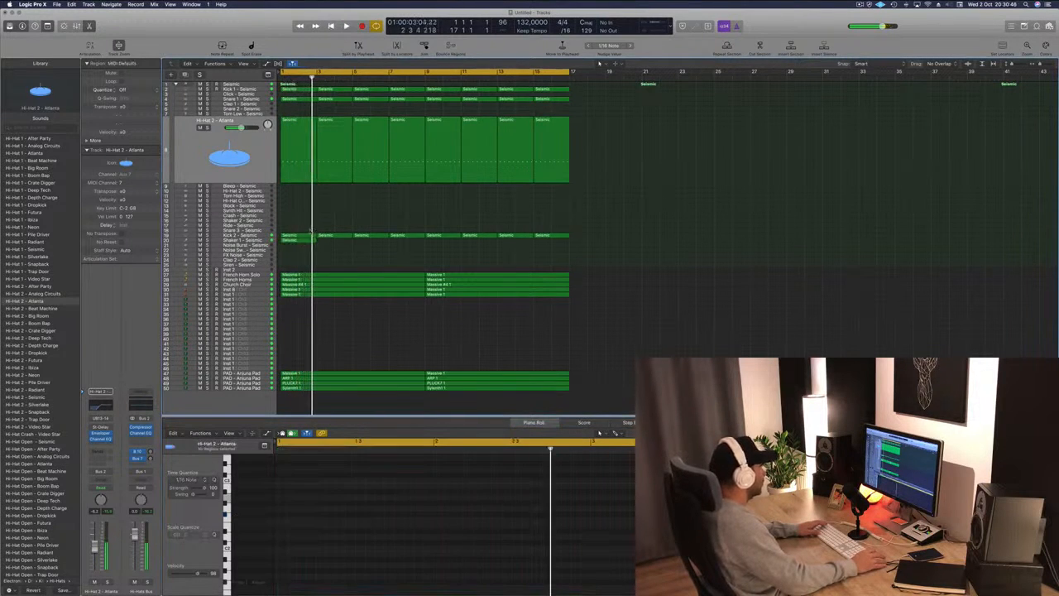
pyautogui.click(300, 245)
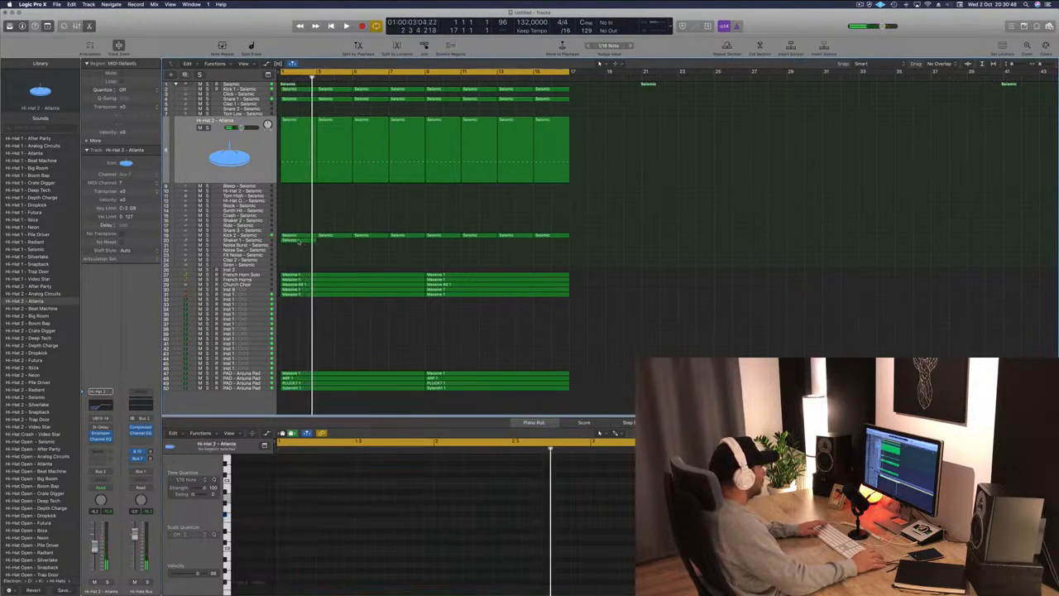
pyautogui.click(298, 241)
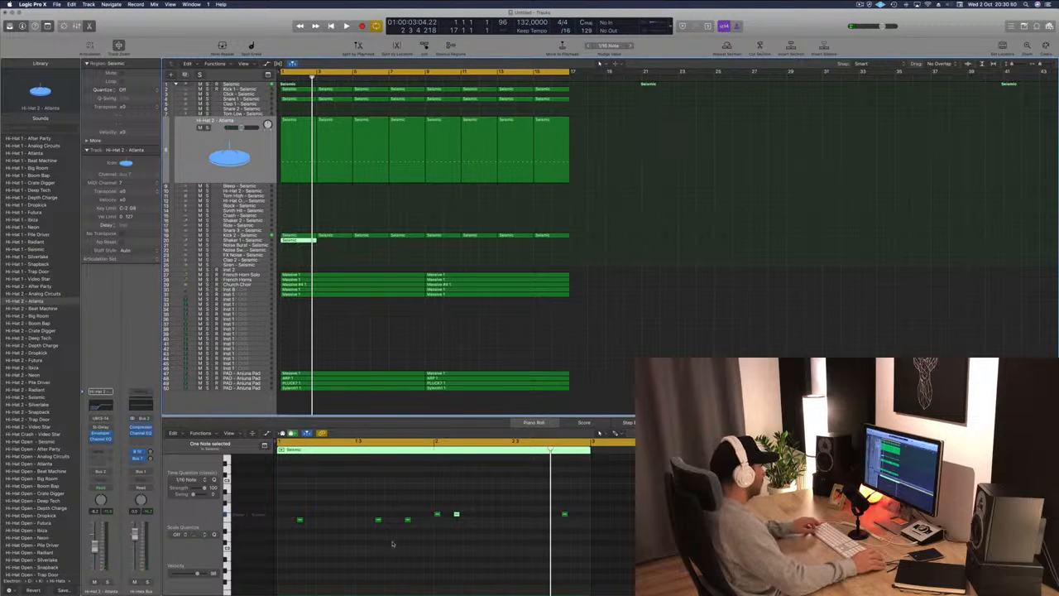
# Delete all but two adjacent notes in the Shaker 1 region.
pyautogui.scroll(-3, 386, 532)
pyautogui.press('space')
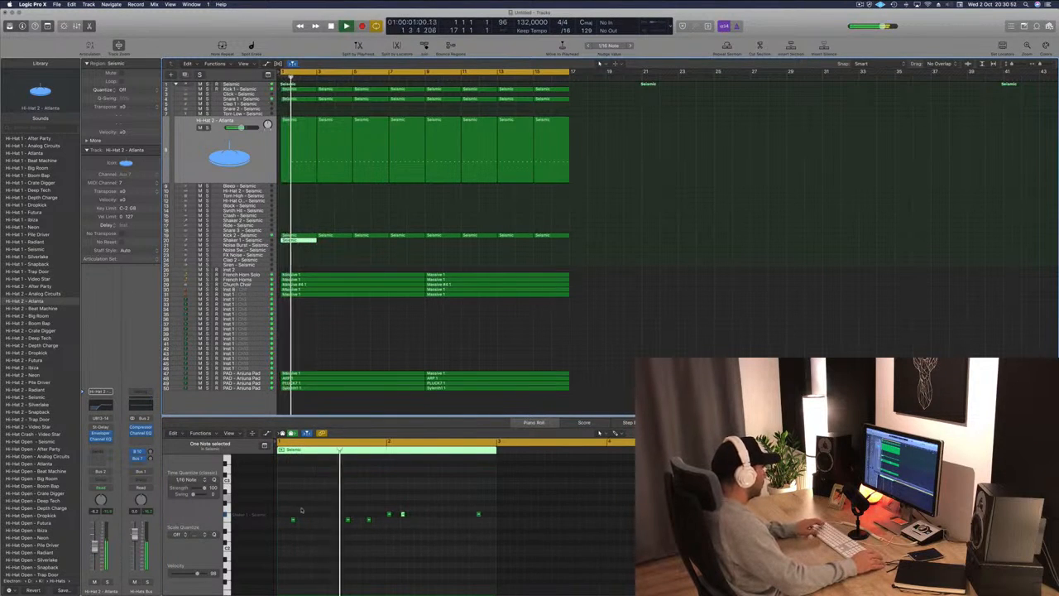
pyautogui.moveTo(285, 509); pyautogui.dragTo(519, 530)
pyautogui.press('Delete')
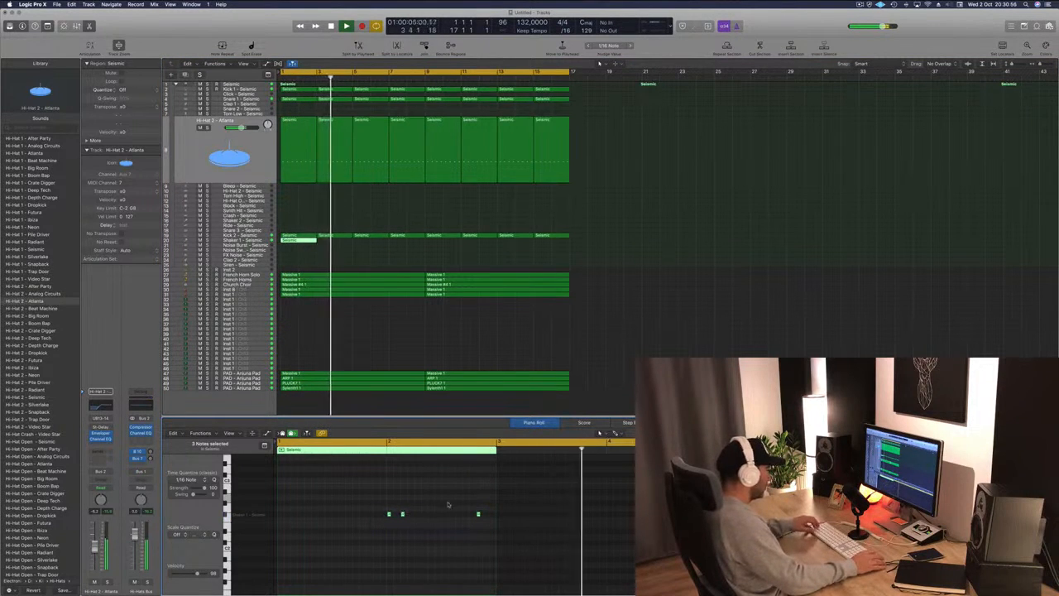
pyautogui.moveTo(462, 506); pyautogui.dragTo(494, 527)
pyautogui.press('Delete')
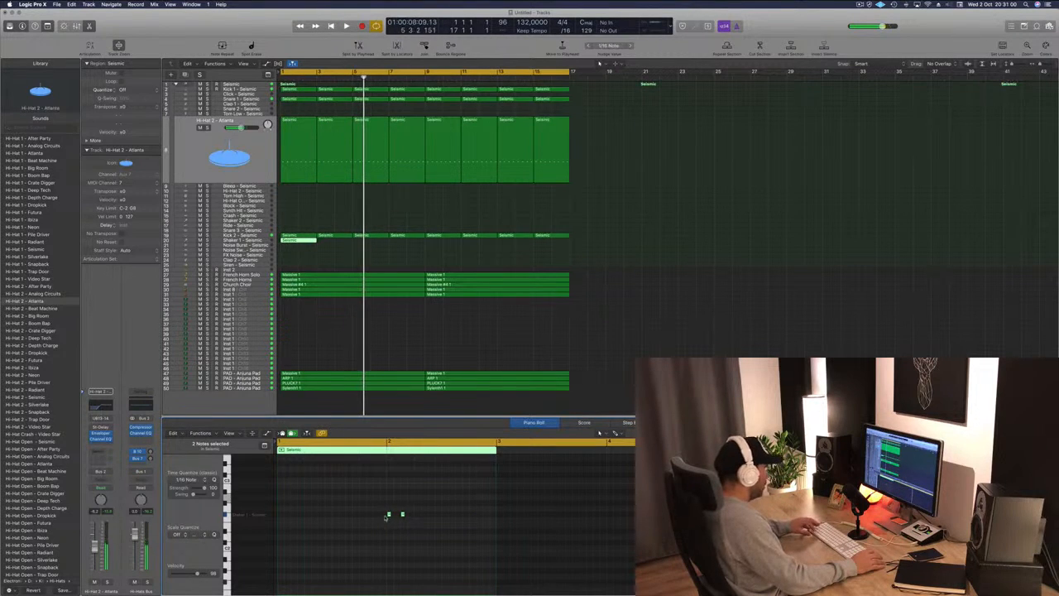
# Copy the note pair repeatedly to form a continuous sixteenth-note shaker pattern across the region.
pyautogui.moveTo(390, 515); pyautogui.dragTo(299, 522)
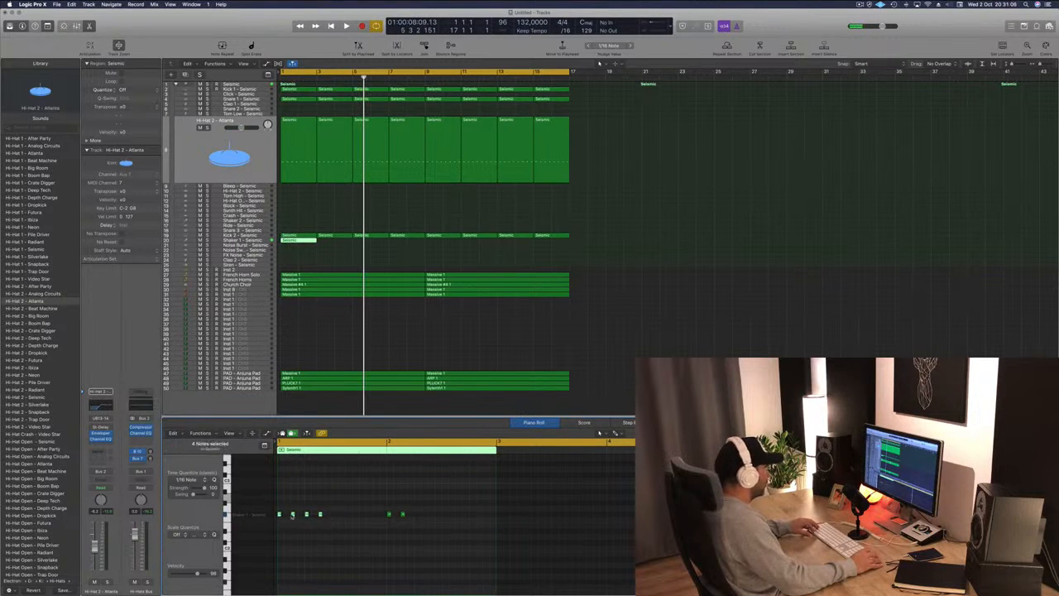
pyautogui.moveTo(292, 516); pyautogui.dragTo(334, 522)
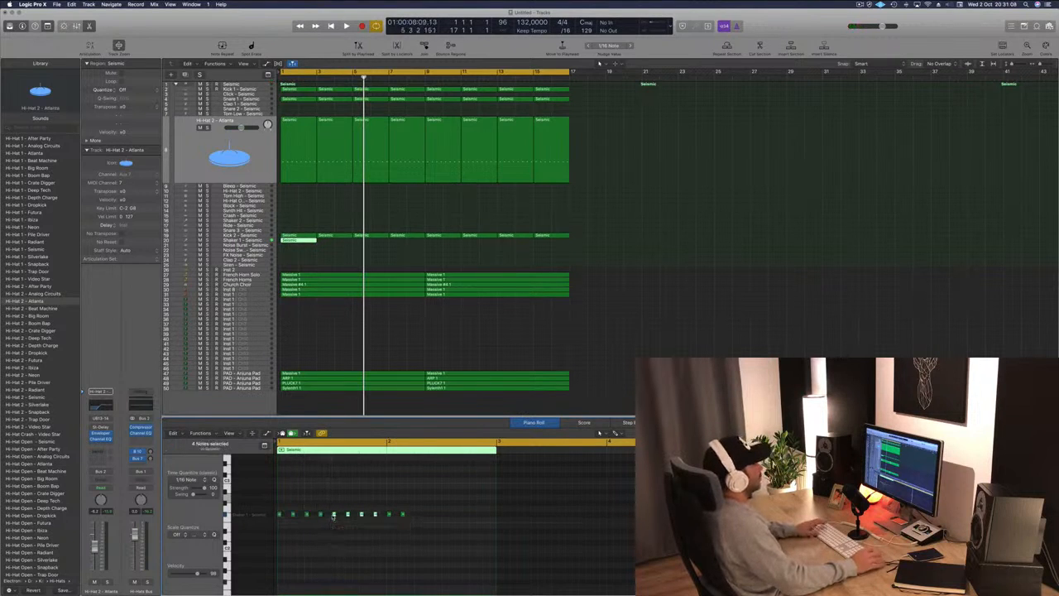
pyautogui.press('space')
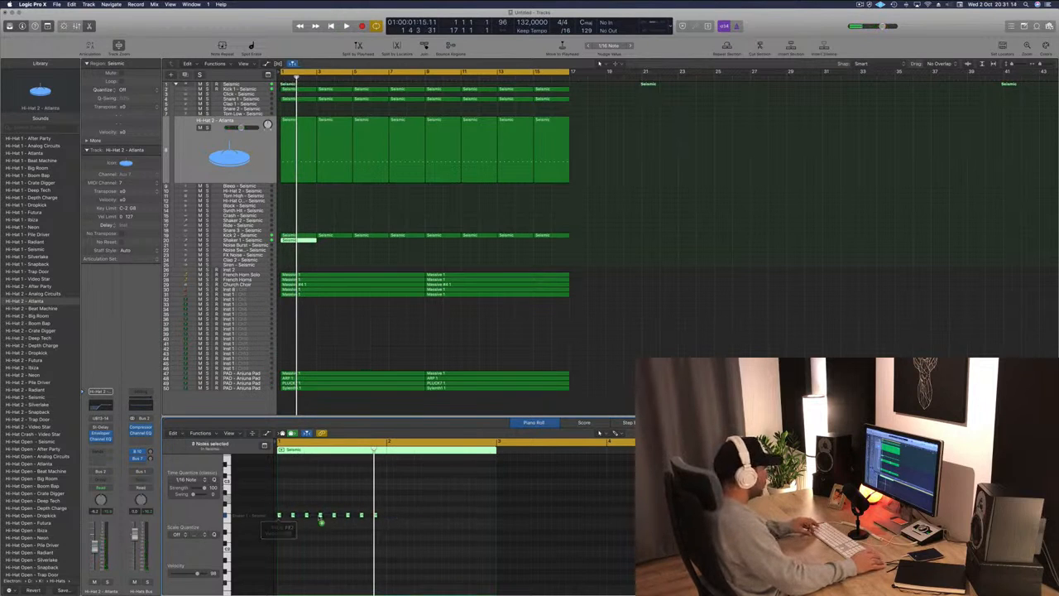
pyautogui.moveTo(322, 522); pyautogui.dragTo(392, 523)
pyautogui.press('space')
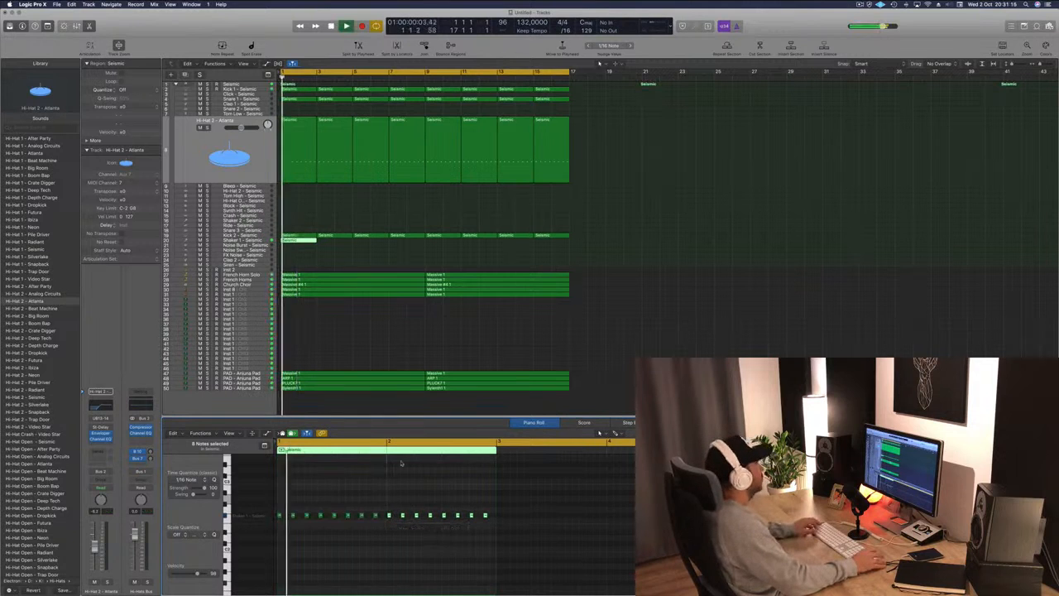
# Select the Shaker 1 track and lower its volume fader slightly during playback.
pyautogui.click(242, 239)
pyautogui.press('space')
pyautogui.press('space')
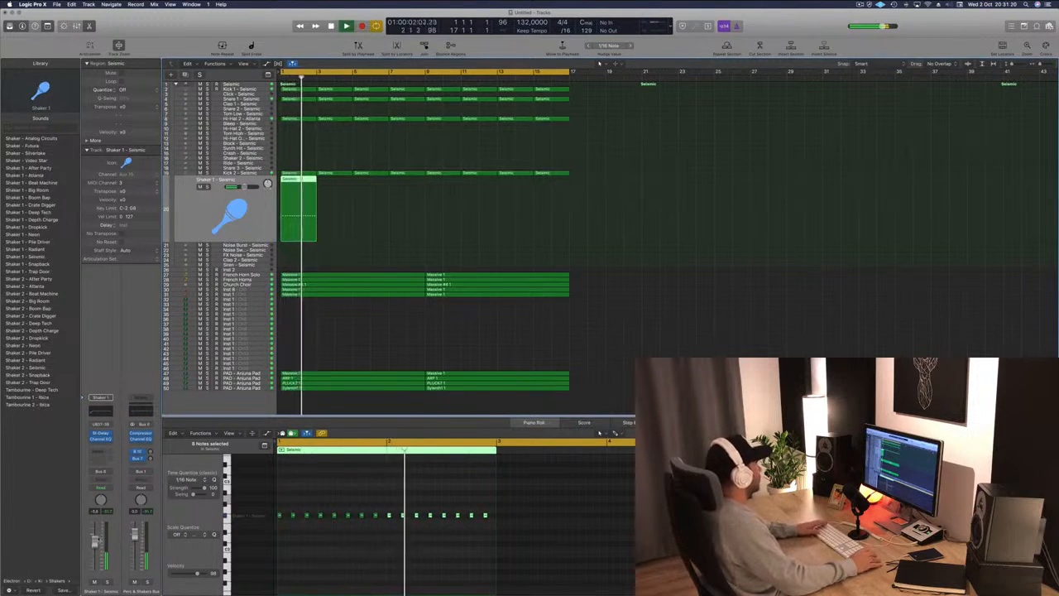
pyautogui.moveTo(96, 540); pyautogui.dragTo(96, 536)
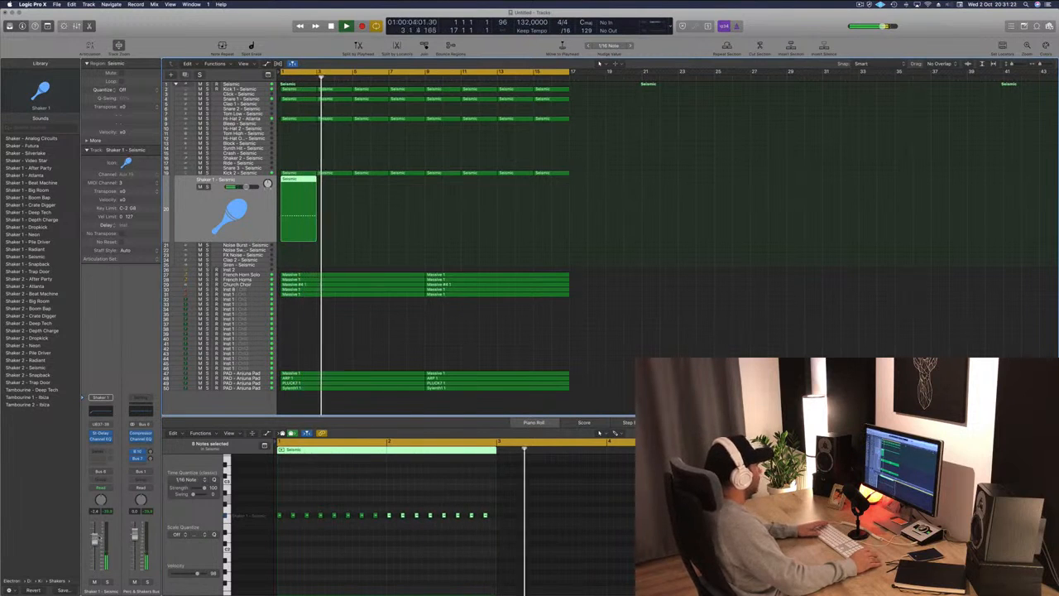
pyautogui.press('space')
pyautogui.press('space')
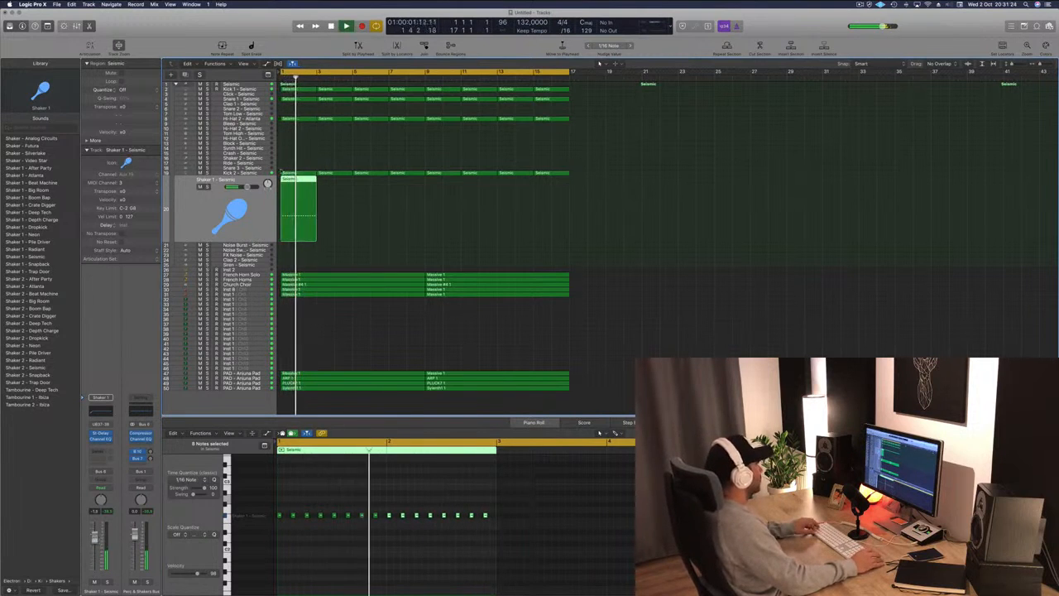
# Repeat the Shaker 1 region across the arrangement up to bar 17 and play it back.
pyautogui.moveTo(306, 187); pyautogui.dragTo(440, 190)
pyautogui.keyDown('shift'); pyautogui.click(291, 179); pyautogui.keyUp('shift')
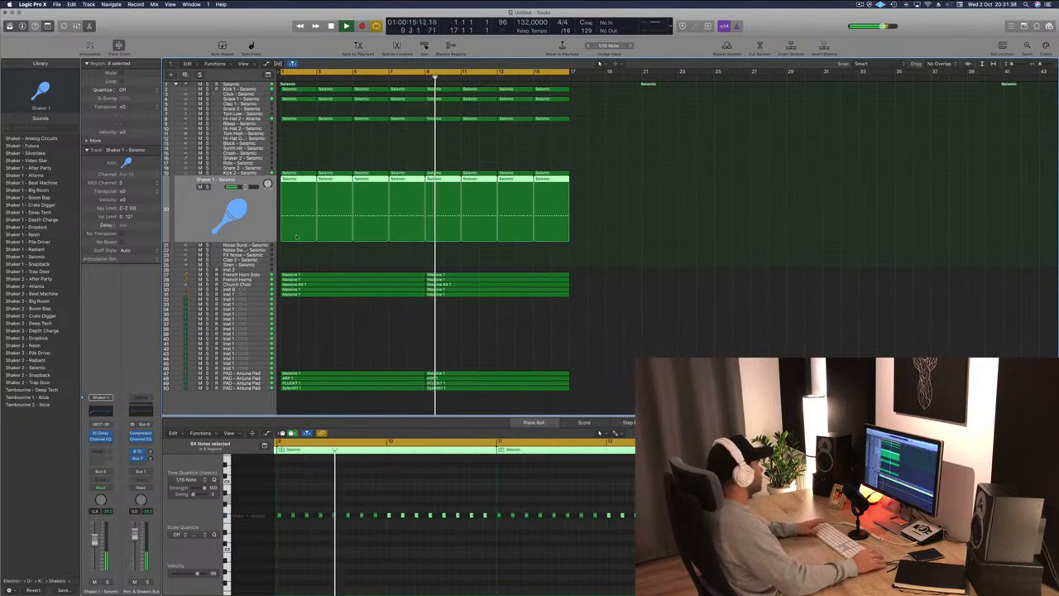
pyautogui.press('space')
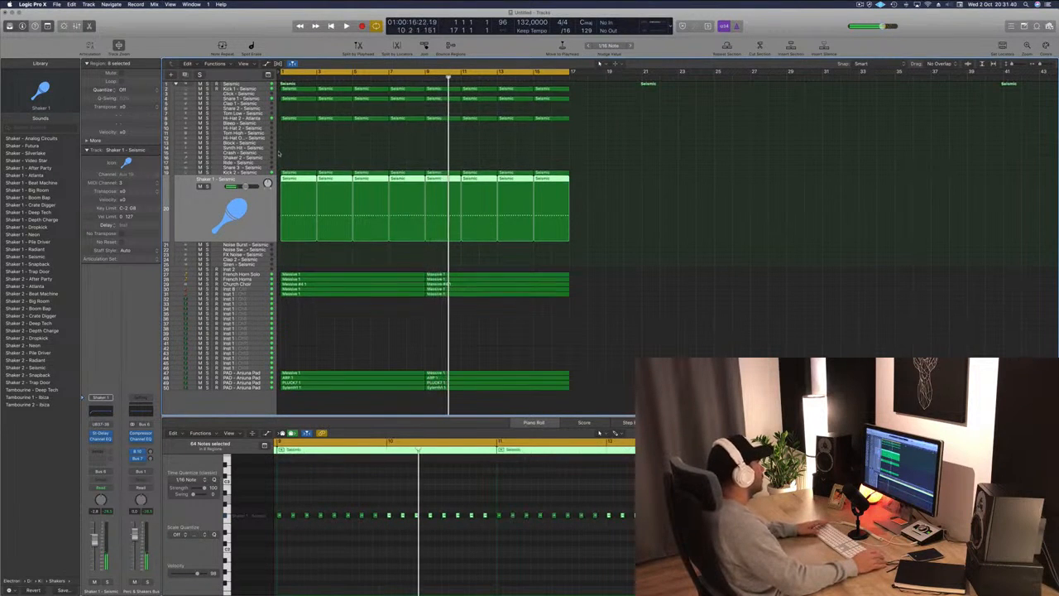
# Create a one-bar region on the Hi-Hat Open track and add a single note near its end.
pyautogui.click(295, 119)
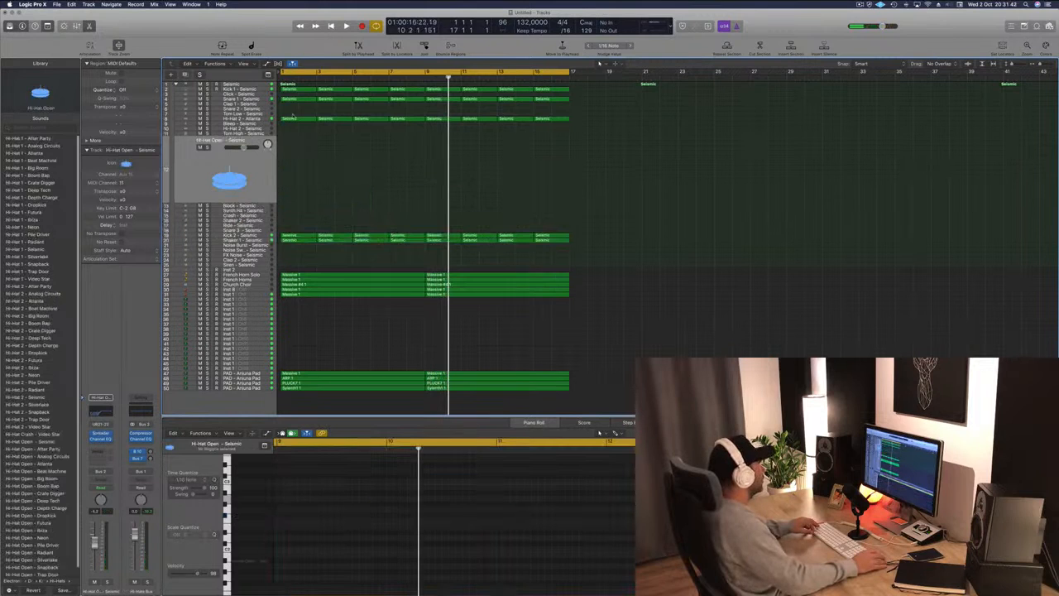
pyautogui.moveTo(298, 135); pyautogui.dragTo(297, 171)
pyautogui.moveTo(290, 571); pyautogui.dragTo(468, 560)
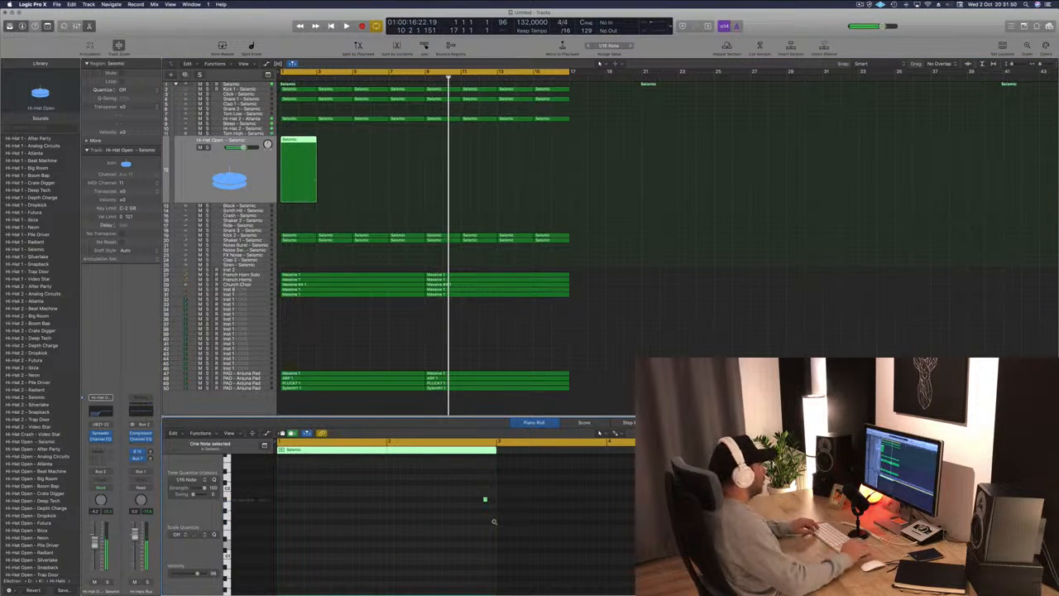
pyautogui.press('Return')
pyautogui.press('space')
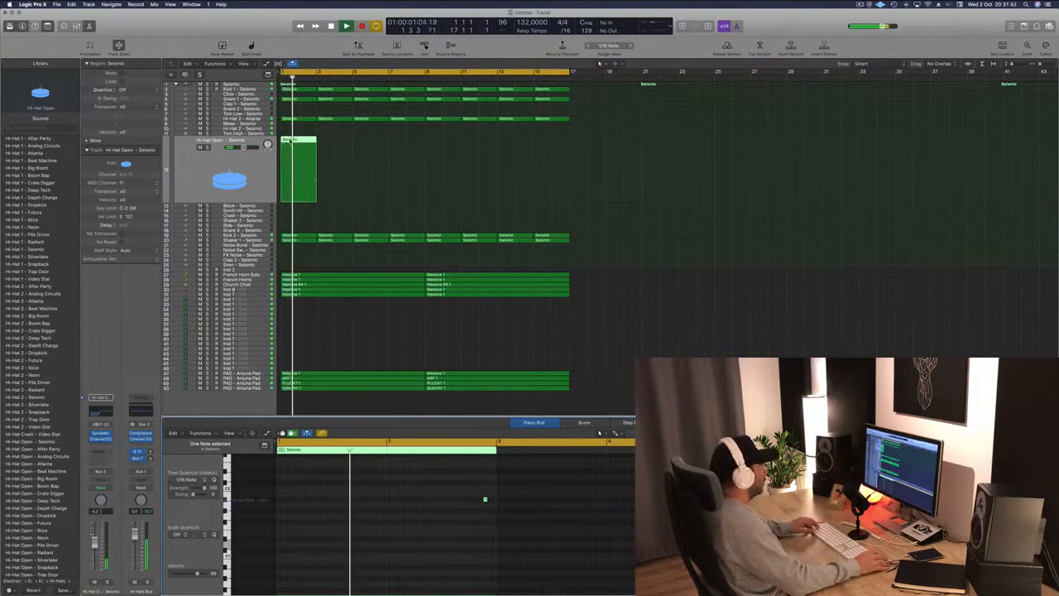
# Repeat the Hi-Hat Open region across the arrangement up to bar 17.
pyautogui.moveTo(304, 142); pyautogui.dragTo(366, 143)
pyautogui.moveTo(510, 142); pyautogui.dragTo(439, 147)
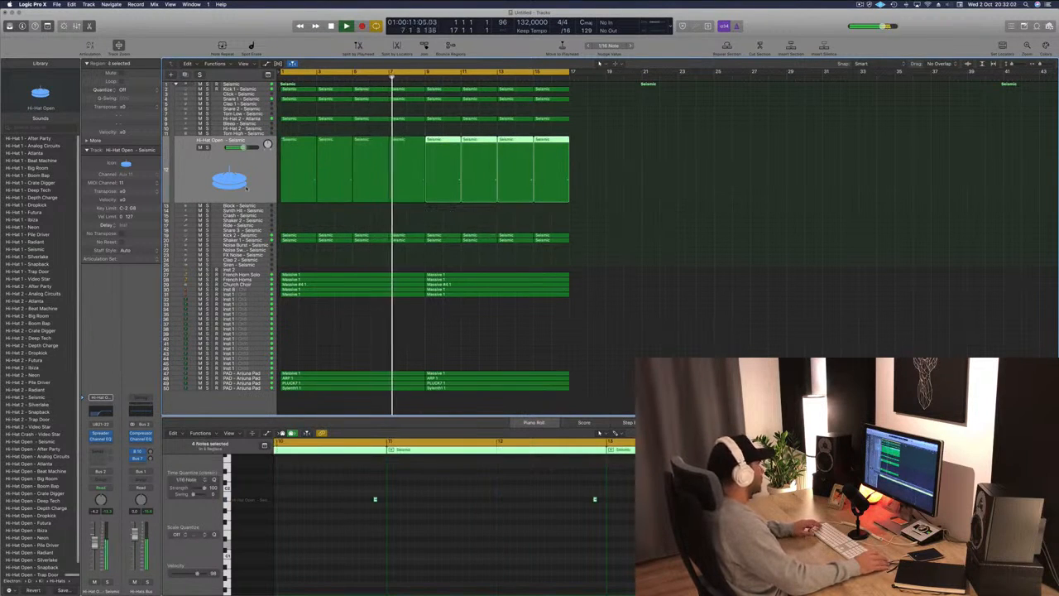
# Audition different hi-hat patches from the Library on the Hi-Hat Open track during playback.
pyautogui.click(31, 226)
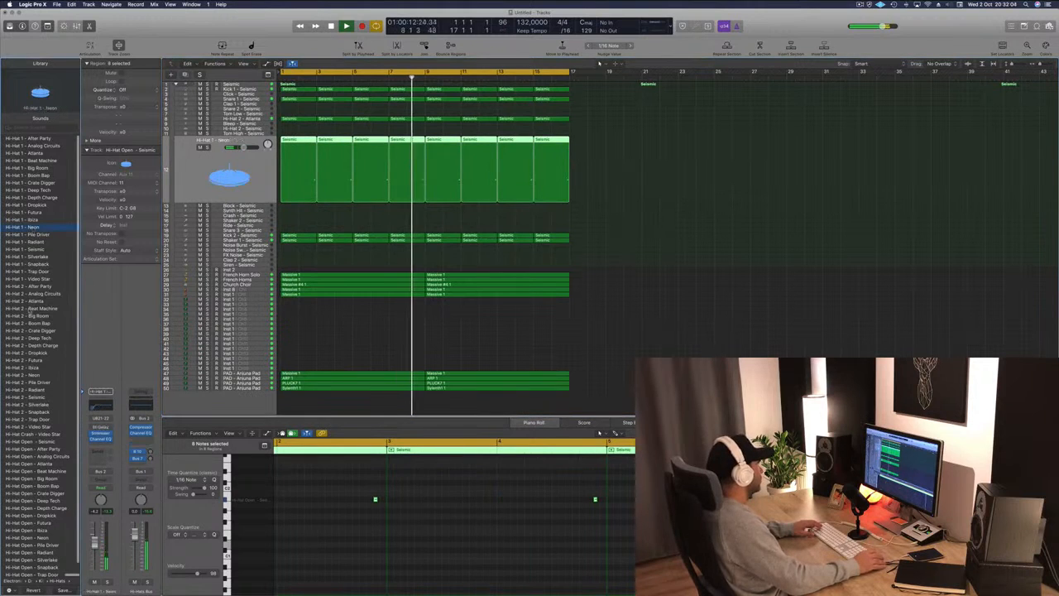
pyautogui.scroll(-1, 38, 515)
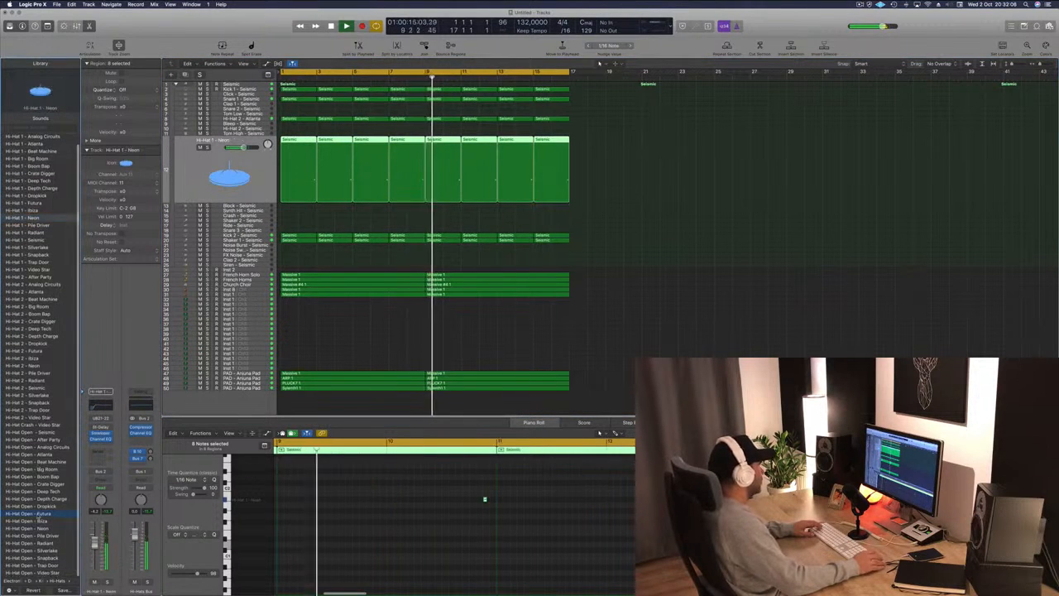
pyautogui.click(38, 513)
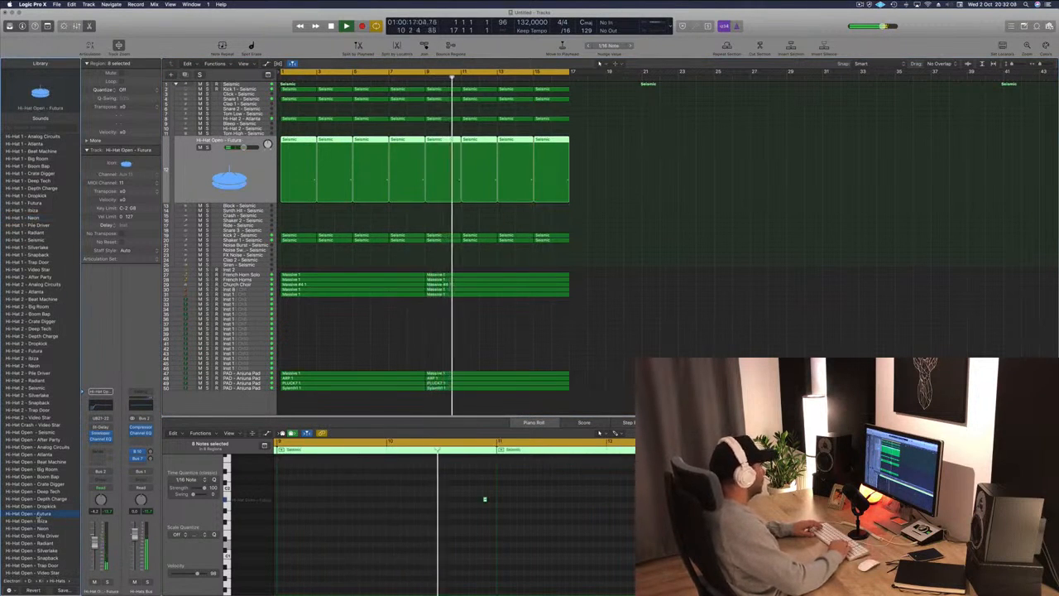
pyautogui.press('Down')
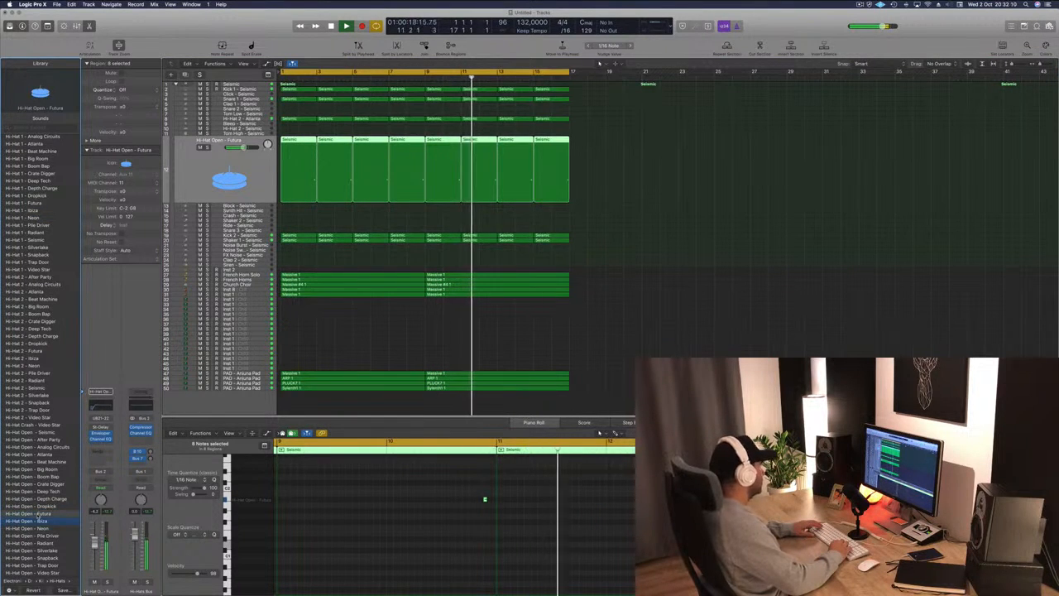
pyautogui.press('Down')
pyautogui.press('Down')
pyautogui.press('Down')
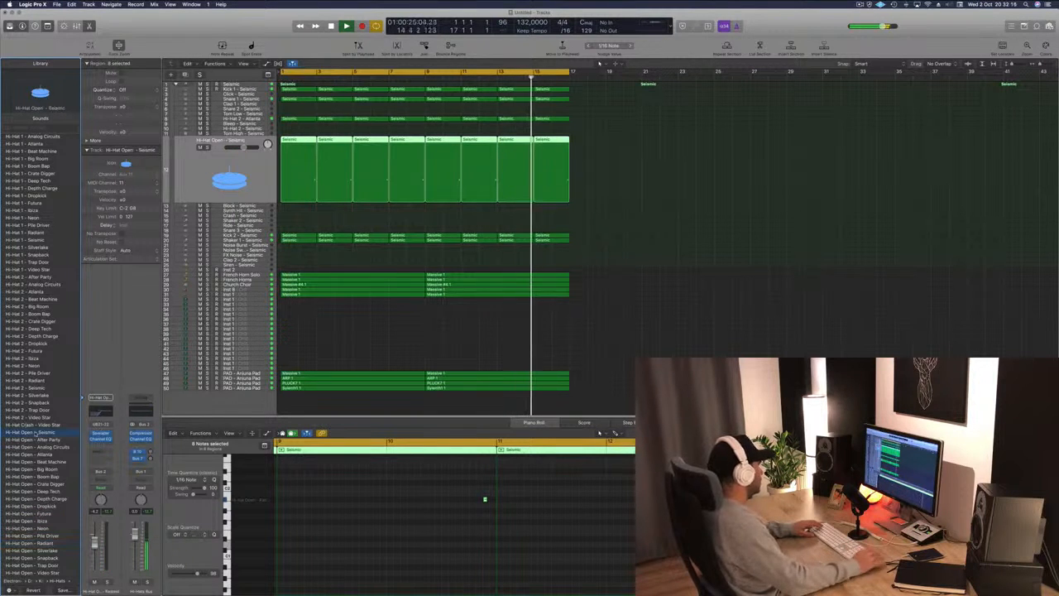
# Step through the Hi-Hat Open patches in the Library and load Hi-Hat Open – Depth Charge.
pyautogui.click(35, 439)
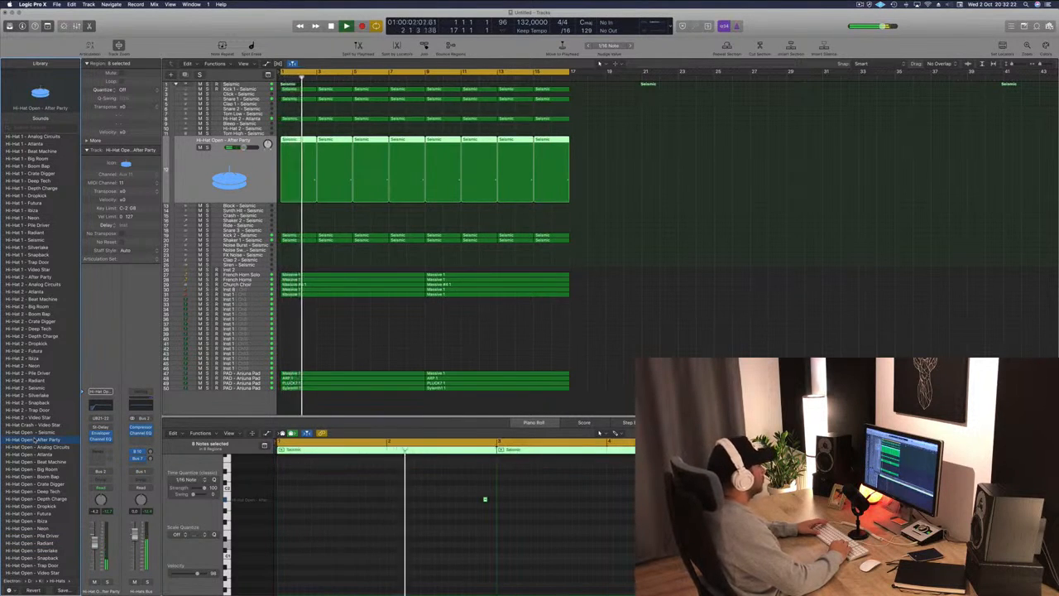
pyautogui.press('Down')
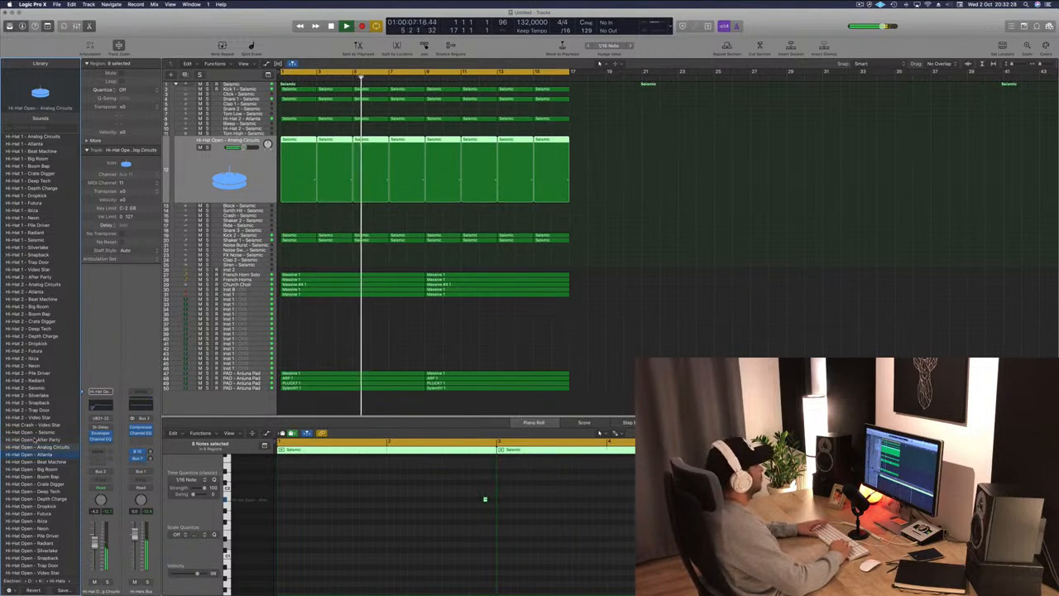
pyautogui.press('Down')
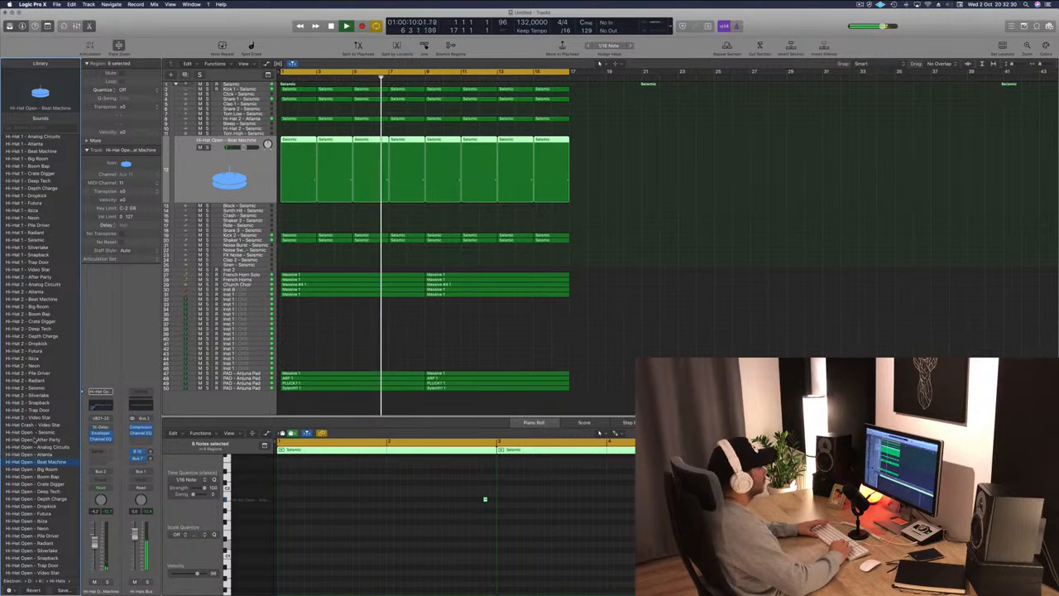
pyautogui.press('Down')
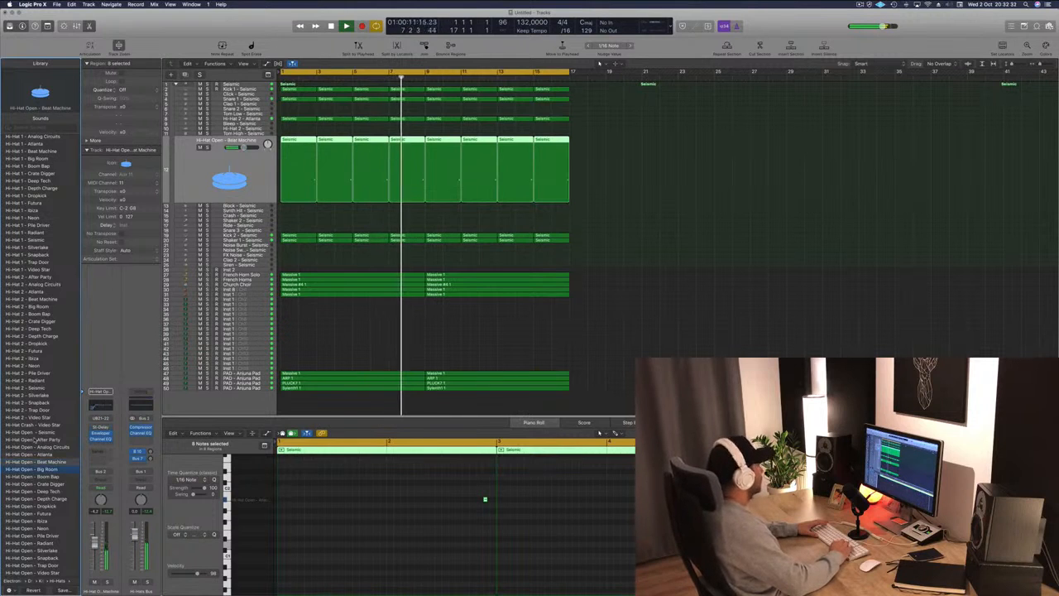
pyautogui.press('Down')
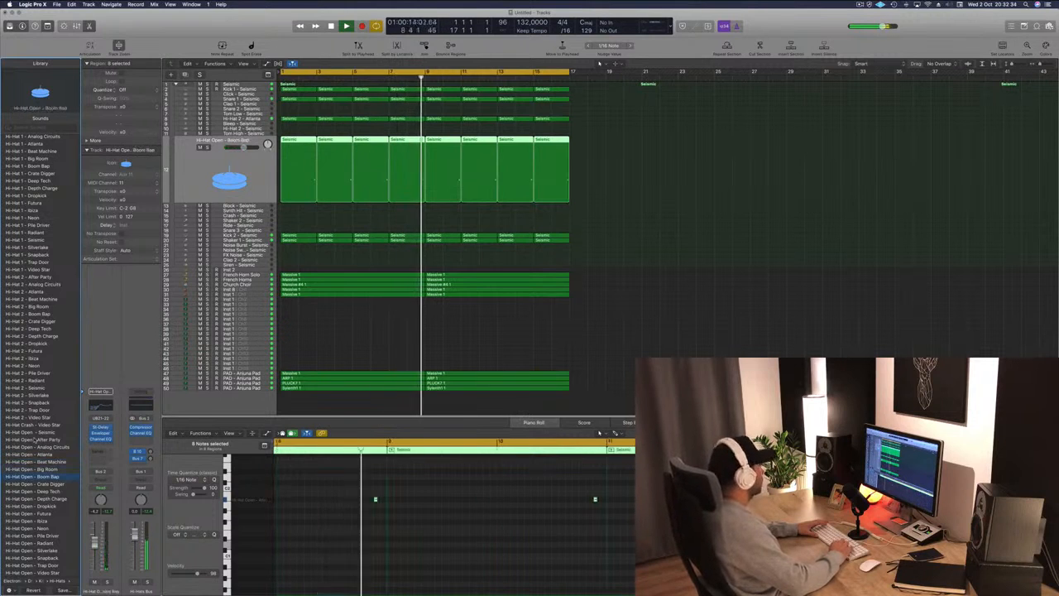
pyautogui.press('Down')
pyautogui.press('Down')
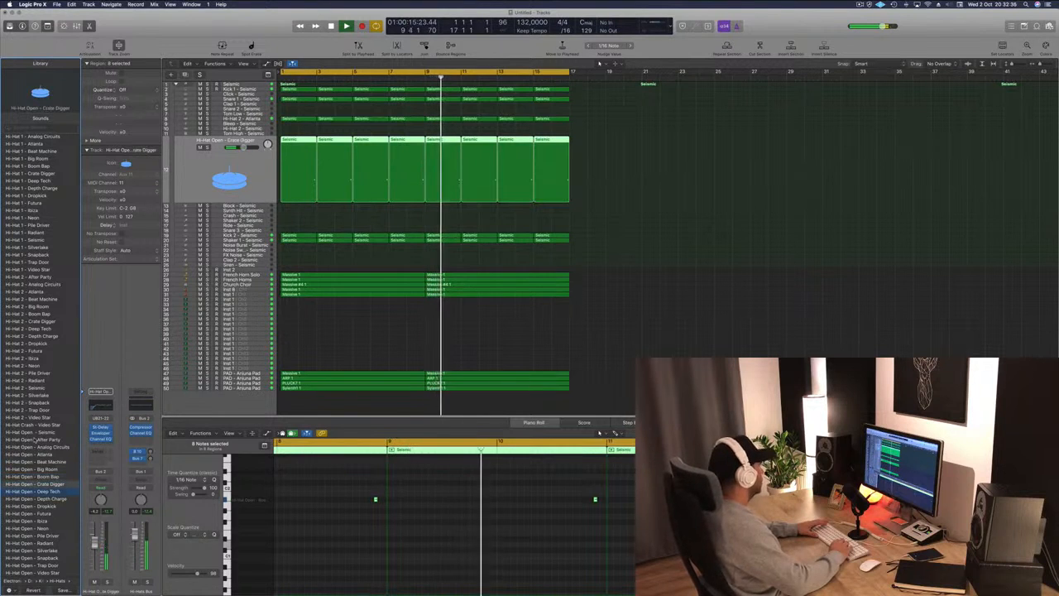
pyautogui.press('Down')
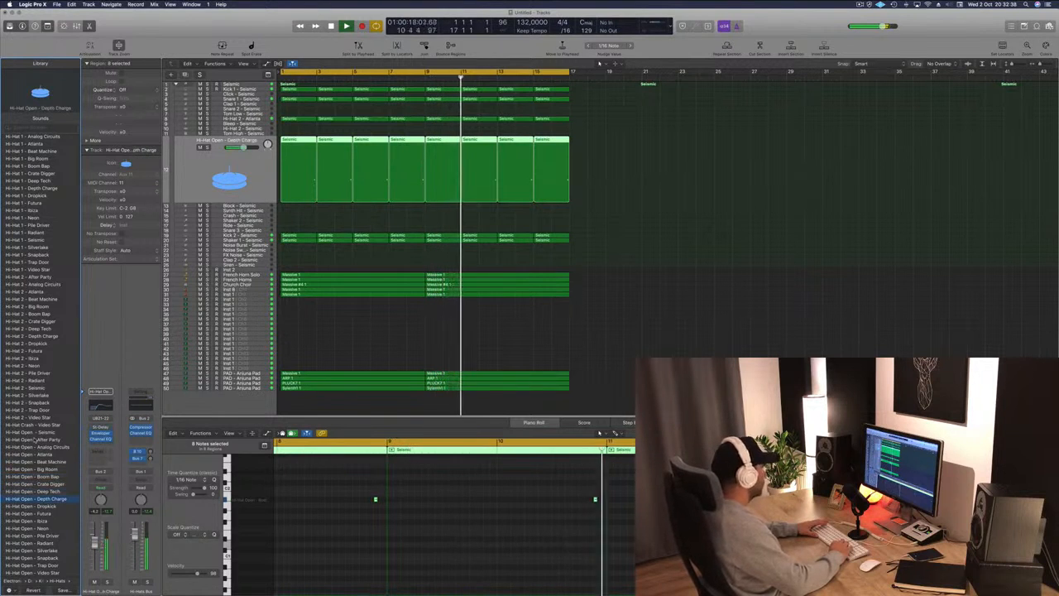
pyautogui.click(194, 181)
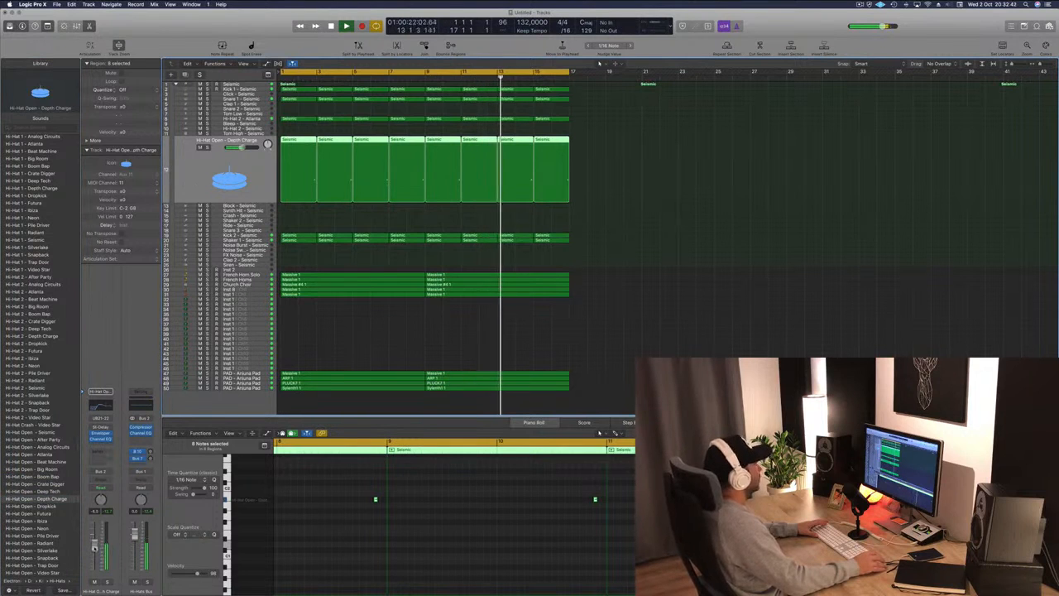
pyautogui.click(641, 239)
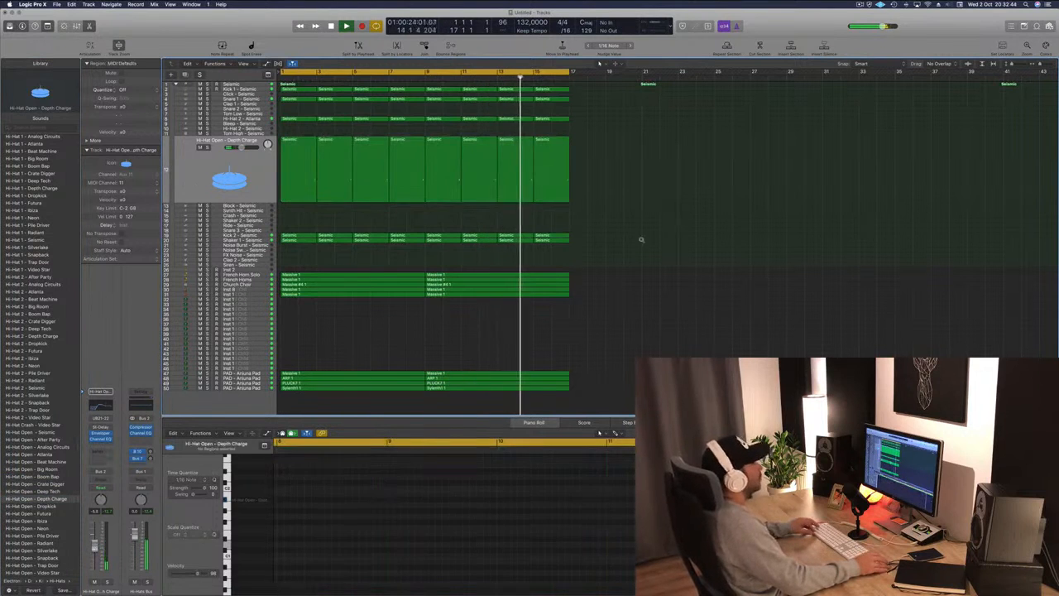
pyautogui.click(859, 4)
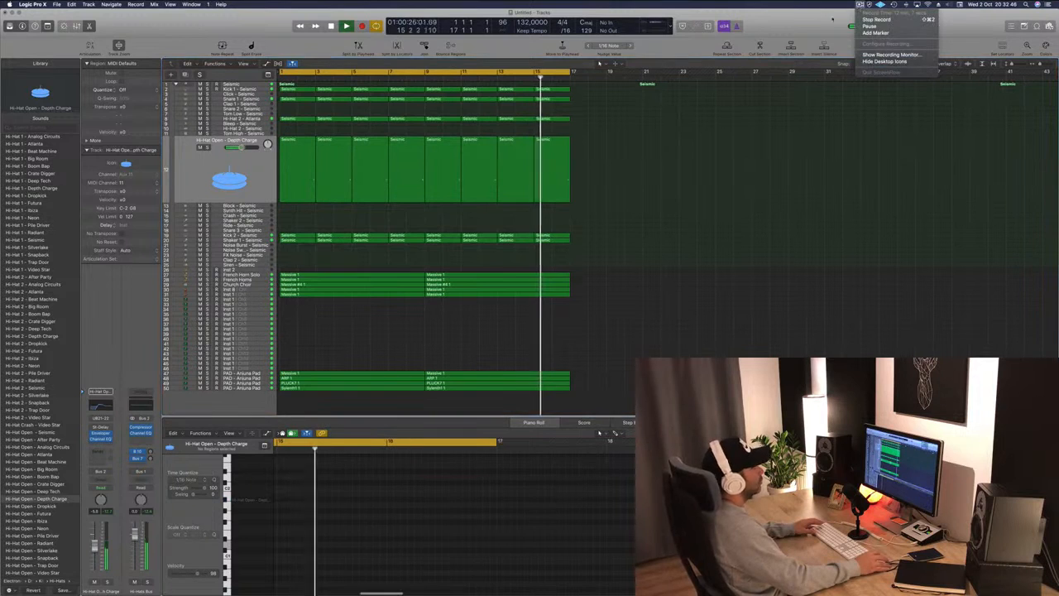
pyautogui.click(833, 19)
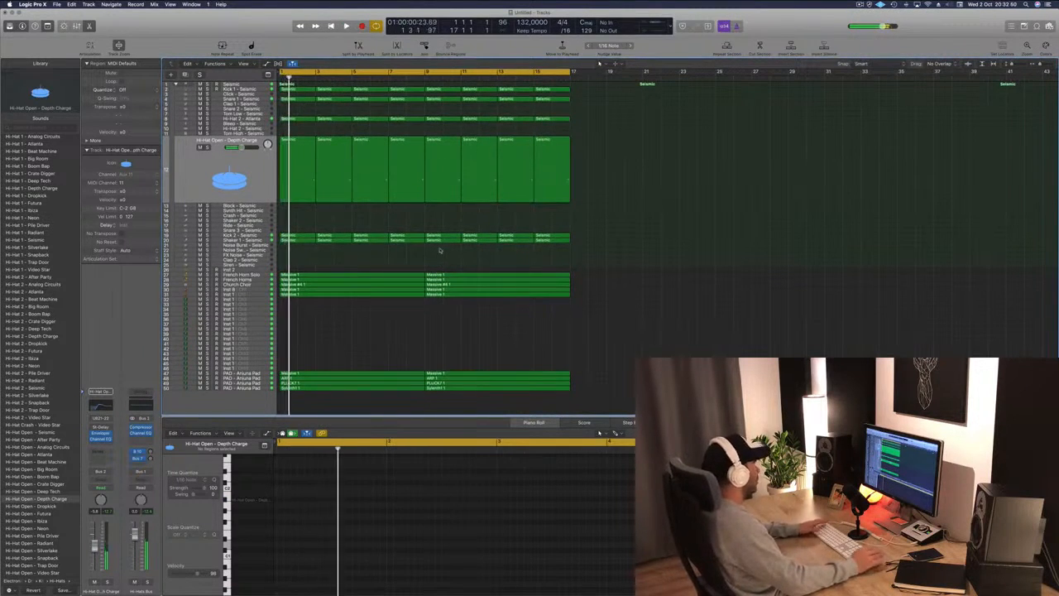
# Select the French Horn Solo and PAD – Arjuna Pad tracks and listen to their parts during playback.
pyautogui.click(257, 274)
pyautogui.press('space')
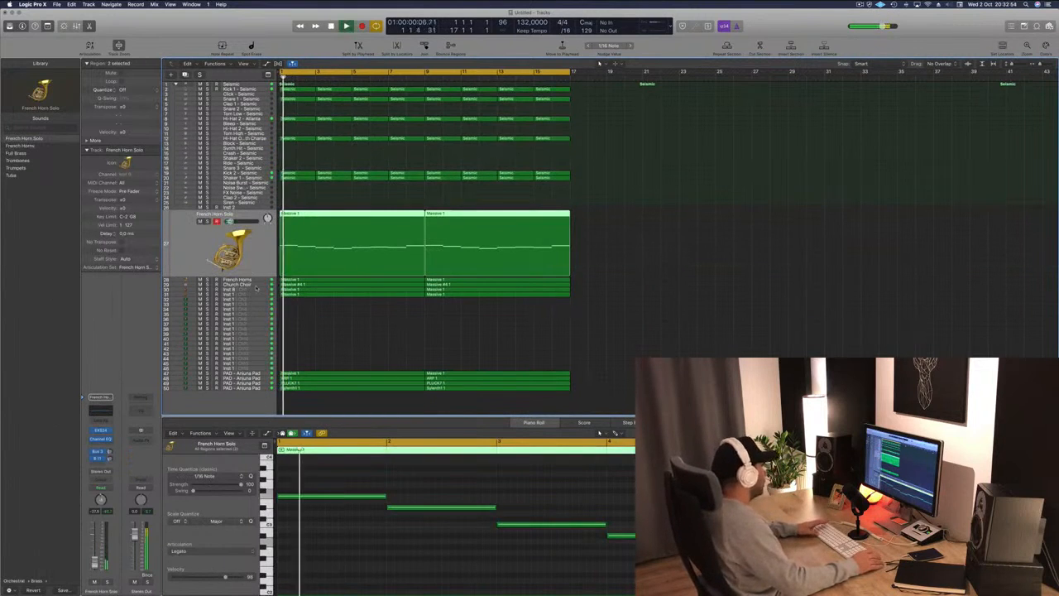
pyautogui.press('space')
pyautogui.press('space')
pyautogui.scroll(-1, 268, 340)
pyautogui.scroll(1, 268, 339)
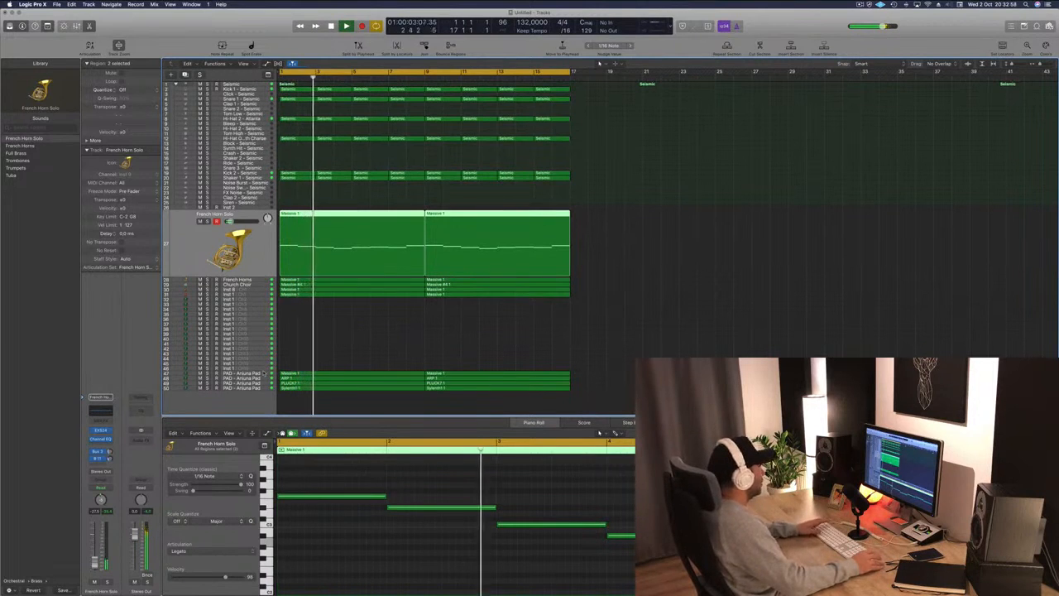
pyautogui.click(266, 373)
pyautogui.press('space')
pyautogui.press('space')
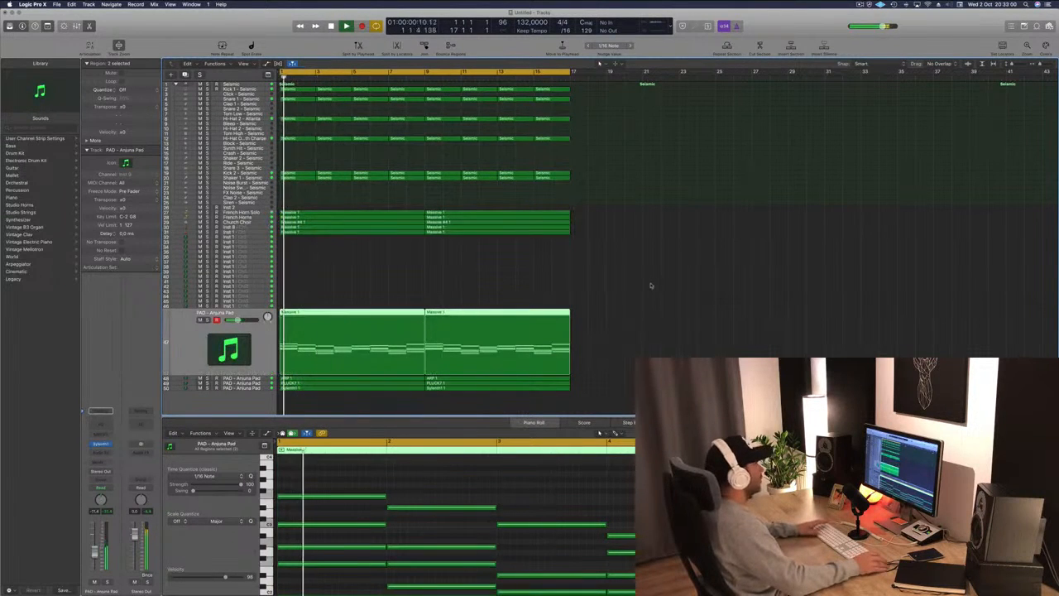
pyautogui.press('super+a')
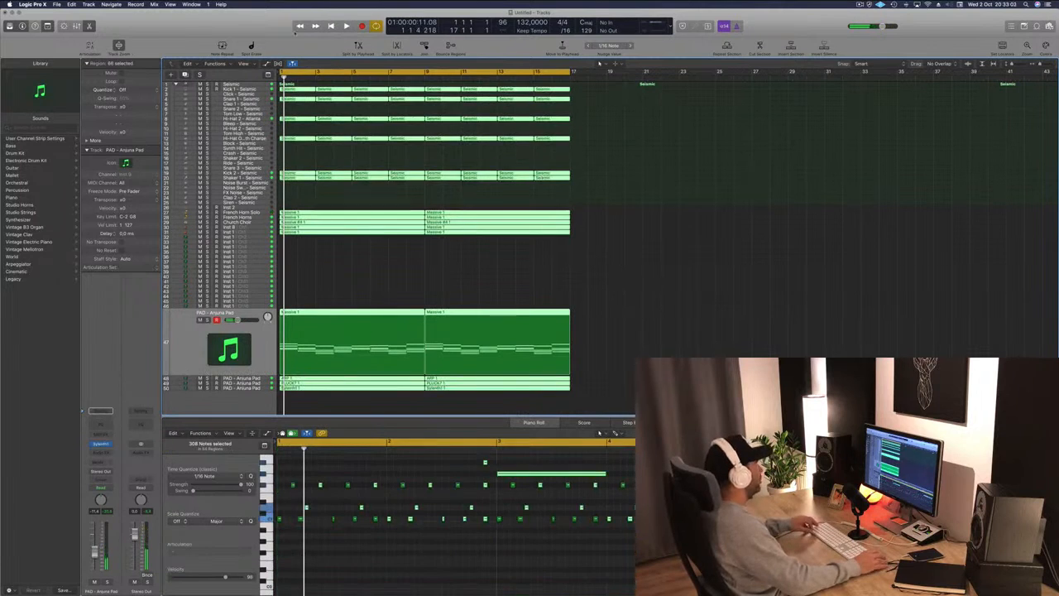
pyautogui.rightClick(299, 88)
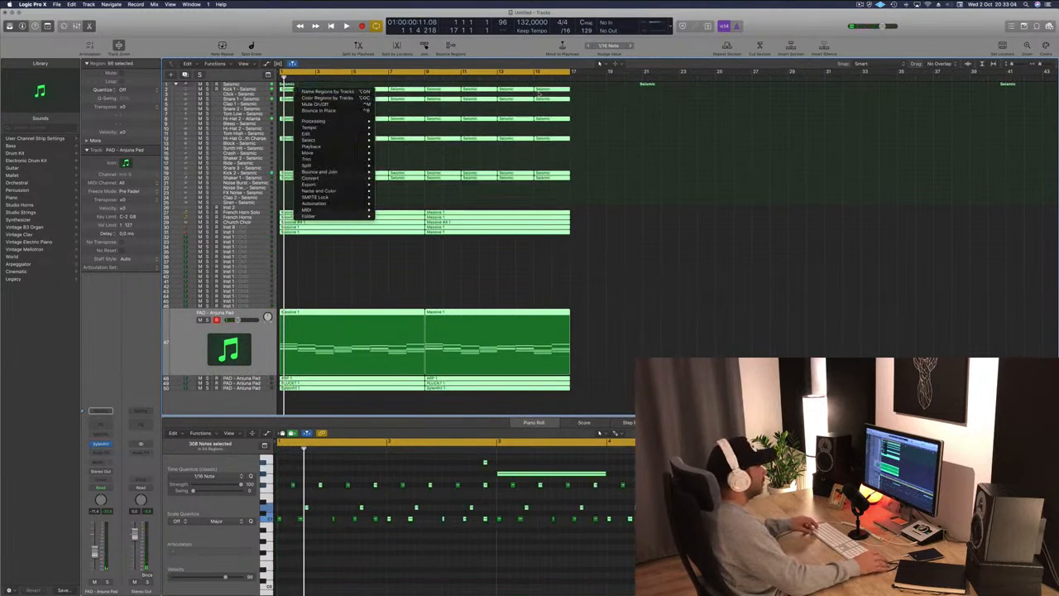
pyautogui.press('Escape')
pyautogui.click(649, 119)
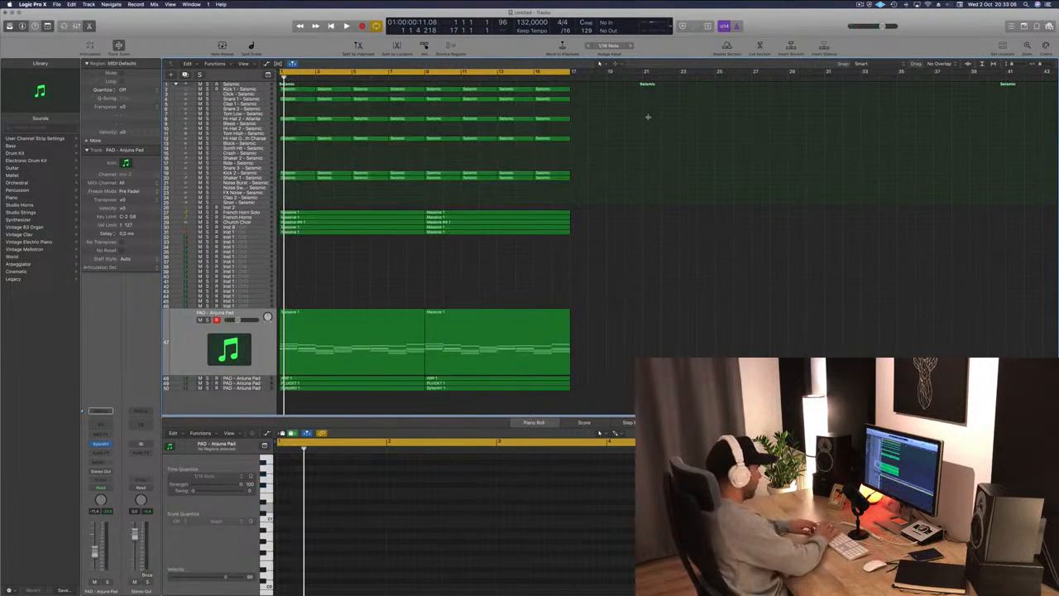
# Select all regions in the arrangement and repeat them twice to lengthen the song.
pyautogui.press('super+a')
pyautogui.press('super+r')
pyautogui.press('super+r')
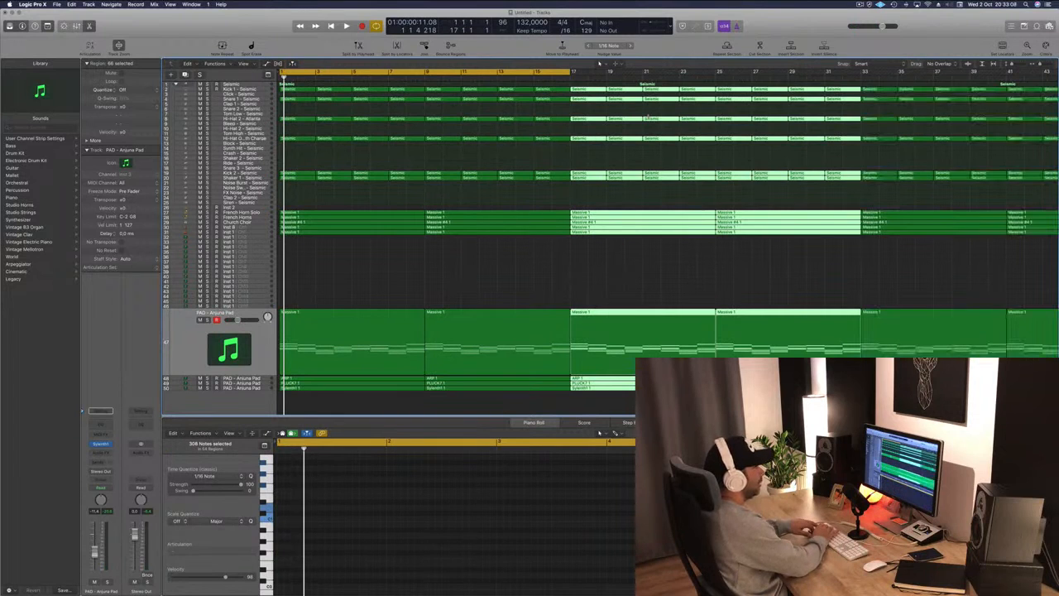
pyautogui.click(528, 267)
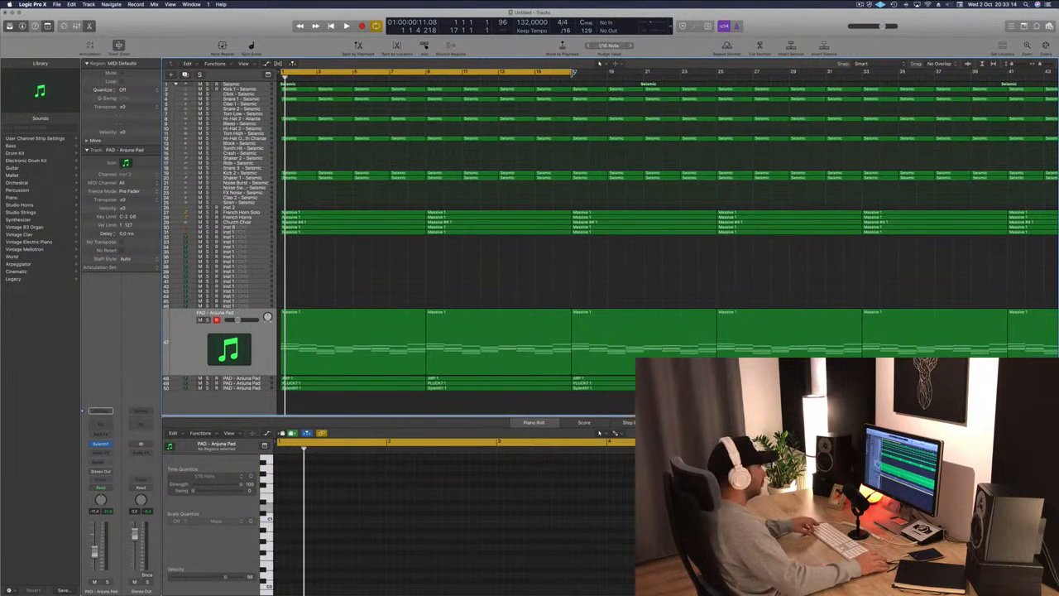
# Zoom out and extend the cycle range to span bars 1 to 65.
pyautogui.press('super+Left')
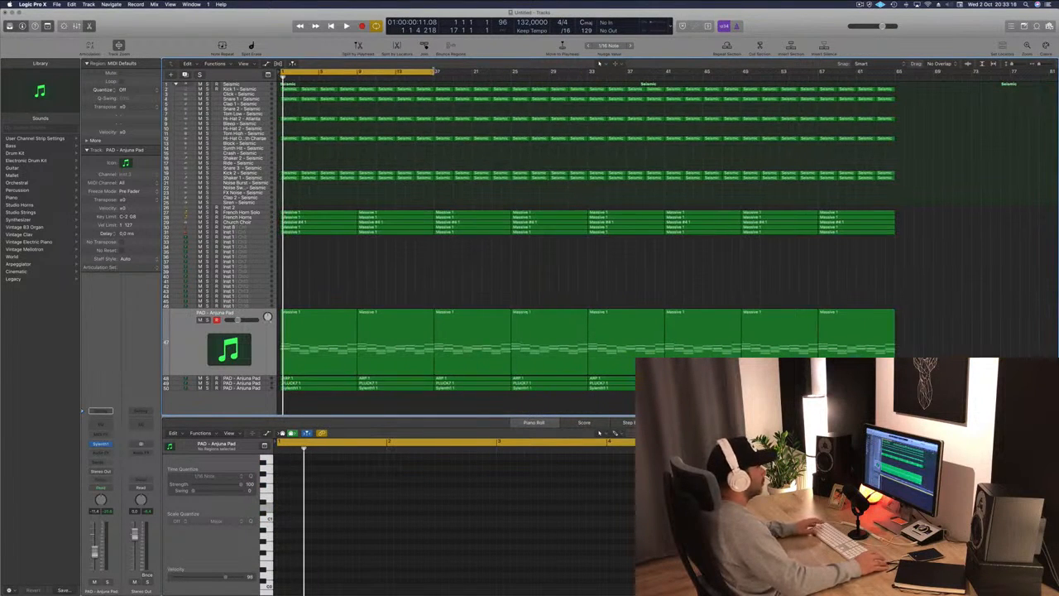
pyautogui.moveTo(435, 71); pyautogui.dragTo(894, 83)
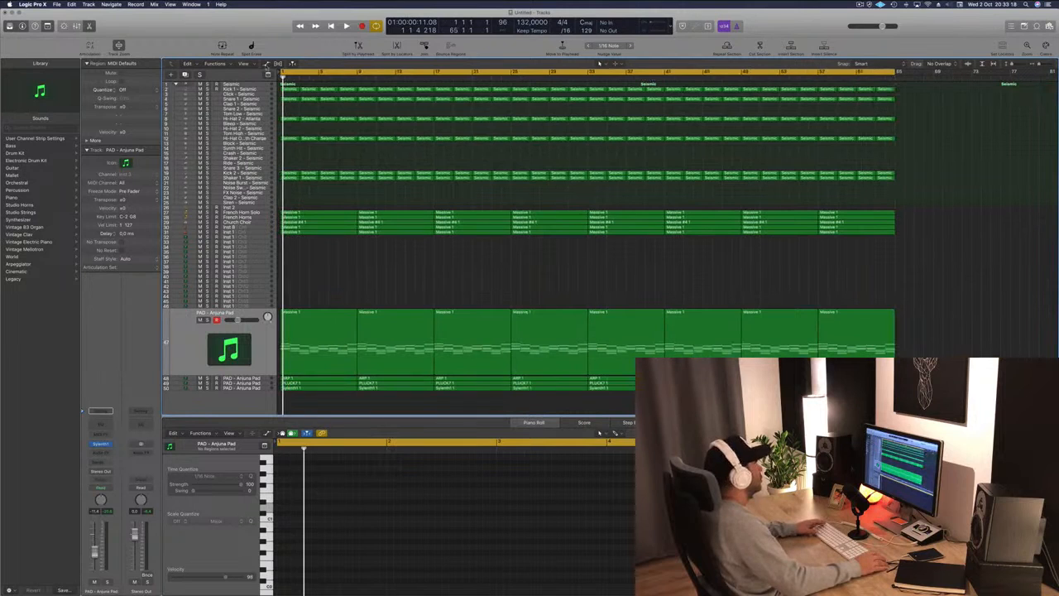
# Show the secondary ruler in the Tracks area and play back the arrangement.
pyautogui.click(253, 66)
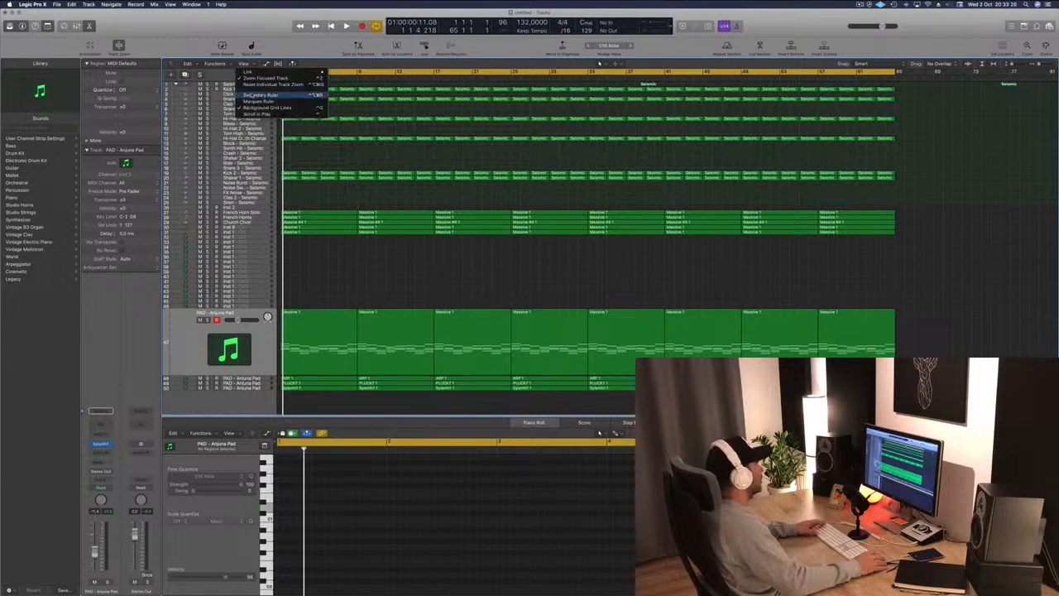
pyautogui.click(260, 96)
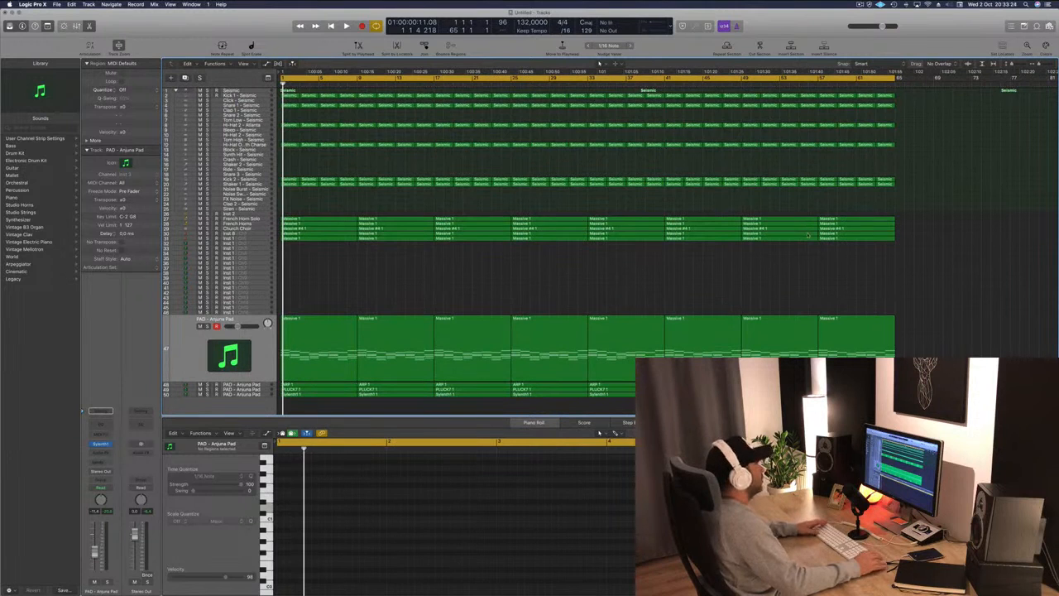
pyautogui.press('space')
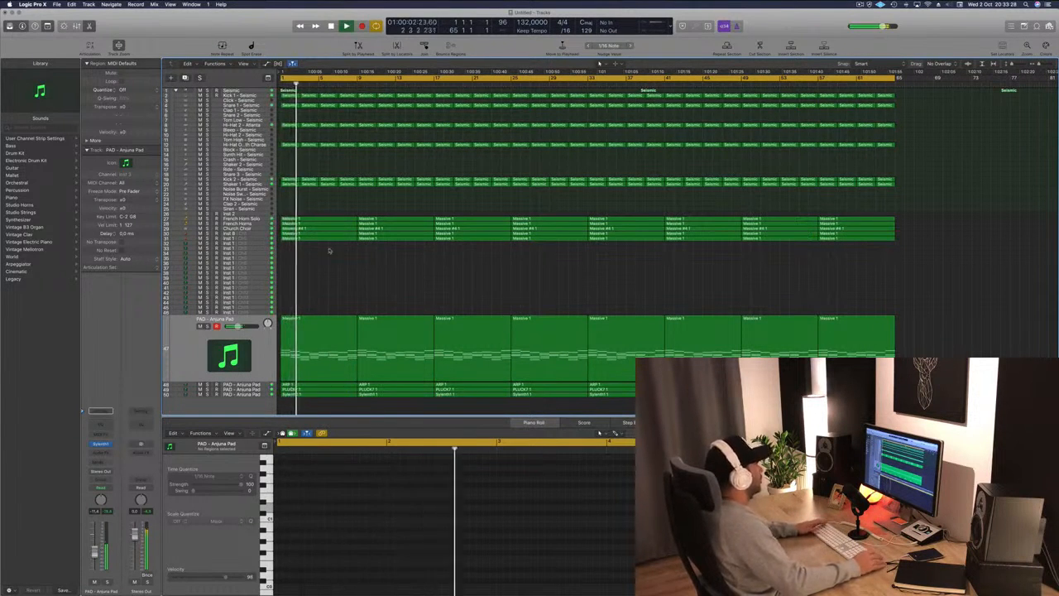
pyautogui.press('space')
# Delete the first region on the Church Choir track at bar 1.
pyautogui.click(262, 220)
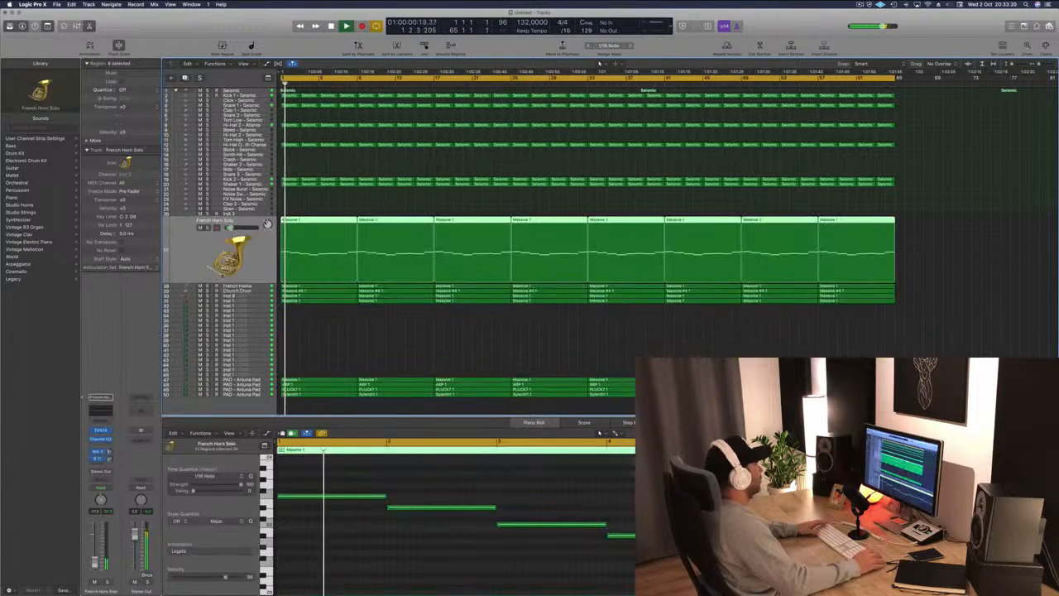
pyautogui.click(307, 323)
pyautogui.press('space')
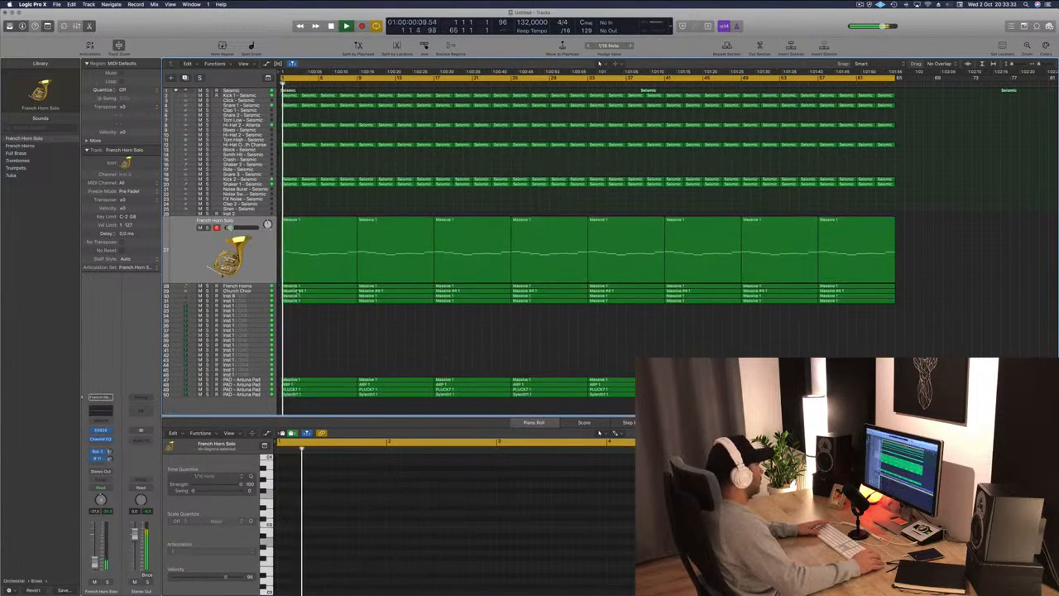
pyautogui.click(315, 288)
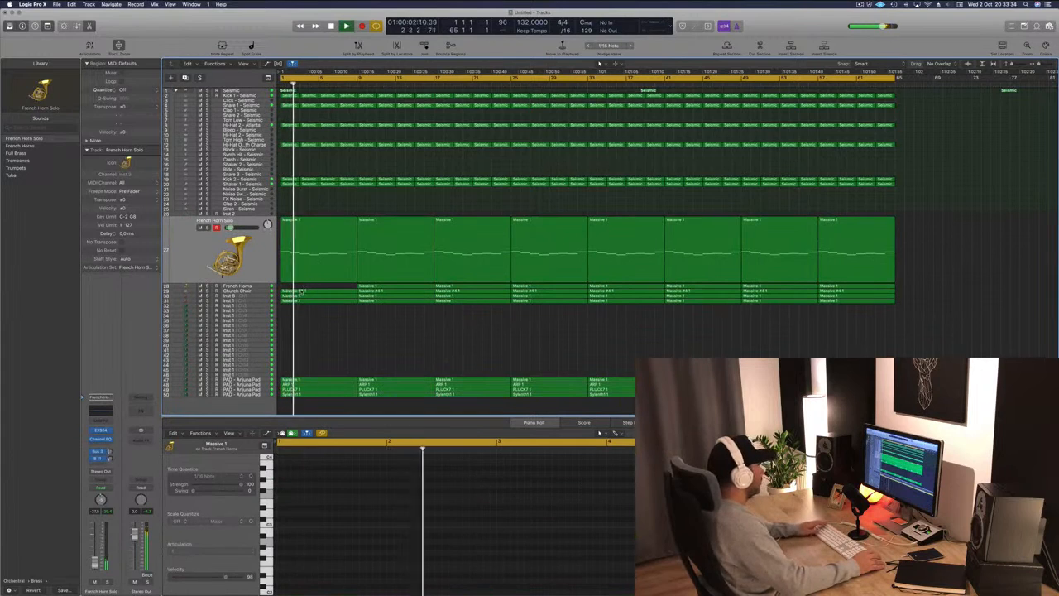
pyautogui.click(303, 291)
pyautogui.press('Delete')
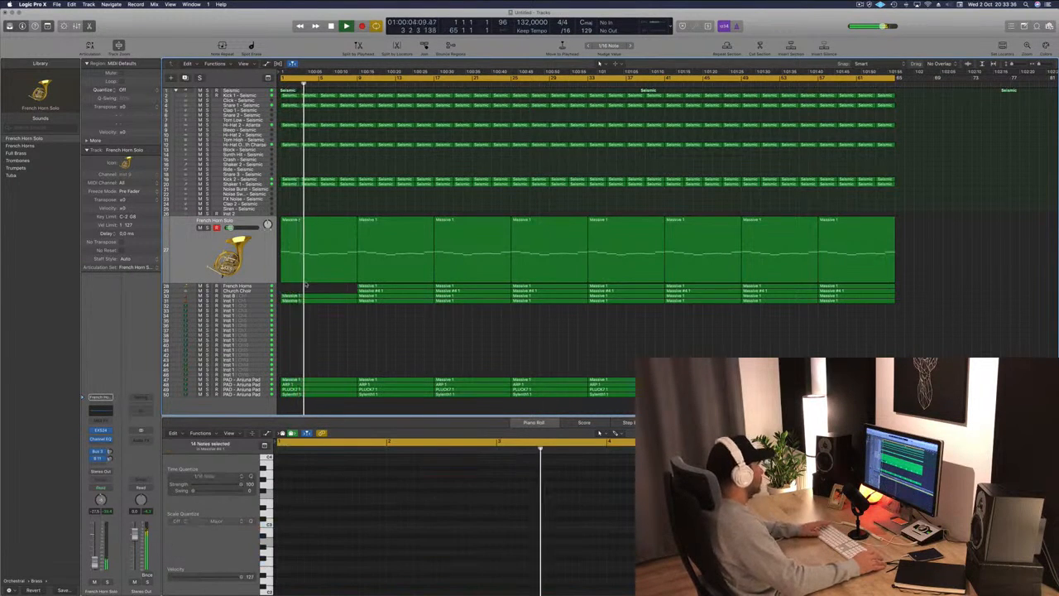
# Solo the strings track and toggle its solo while listening to it.
pyautogui.click(256, 295)
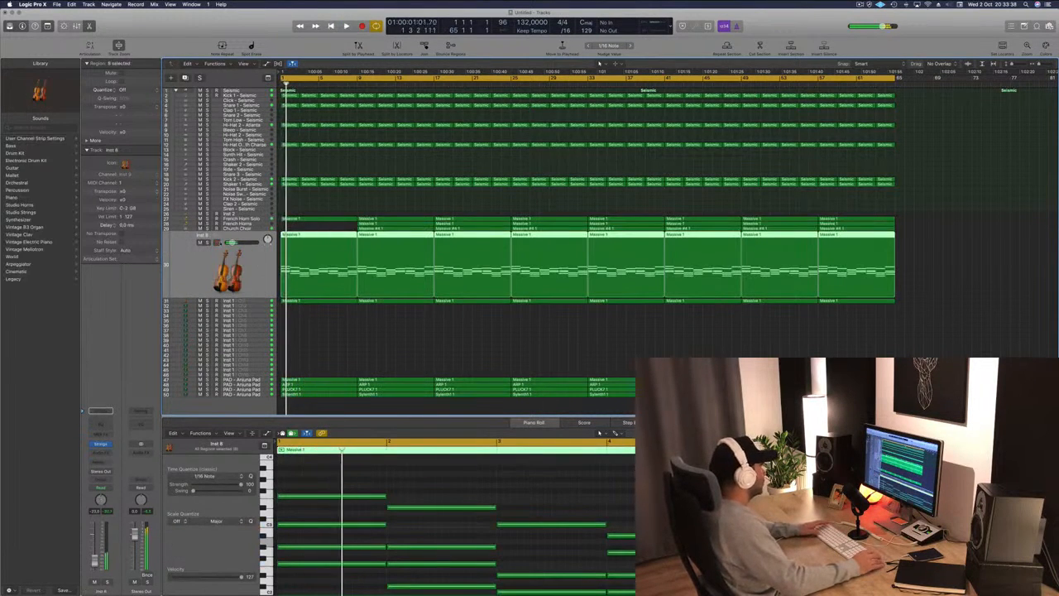
pyautogui.press('s')
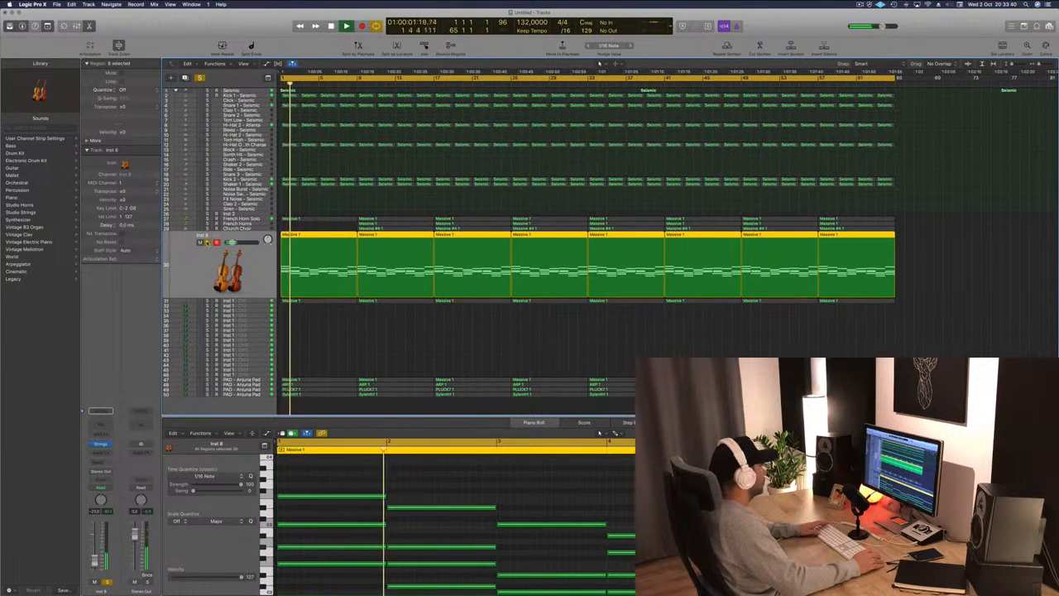
pyautogui.press('s')
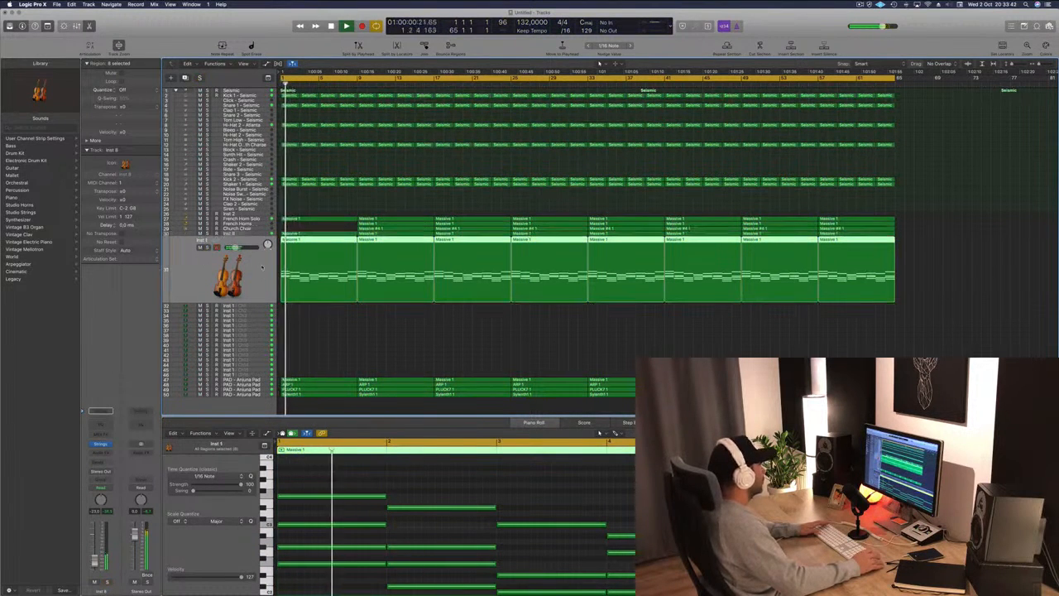
pyautogui.press('s')
pyautogui.press('s')
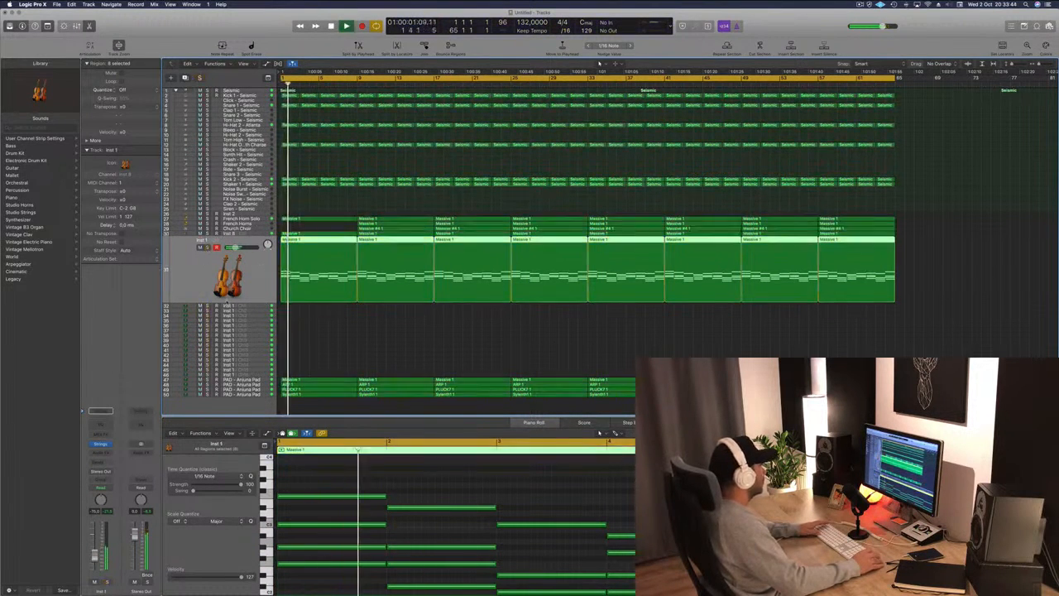
# Open the Channel EQ on the Arjuna Pad track and raise its low-cut filter to trim the low end.
pyautogui.click(256, 379)
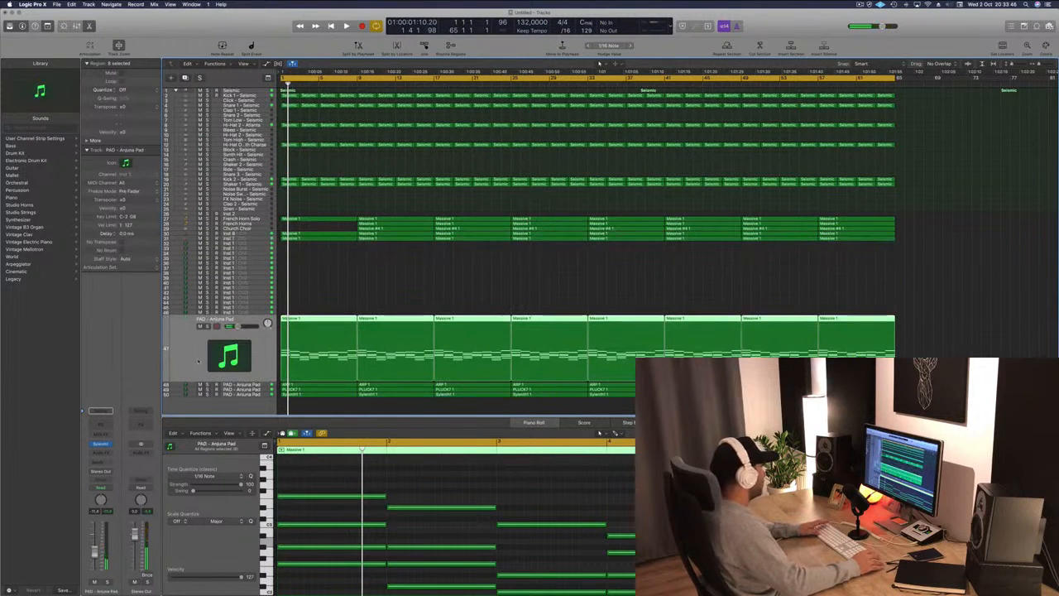
pyautogui.press('space')
pyautogui.doubleClick(101, 425)
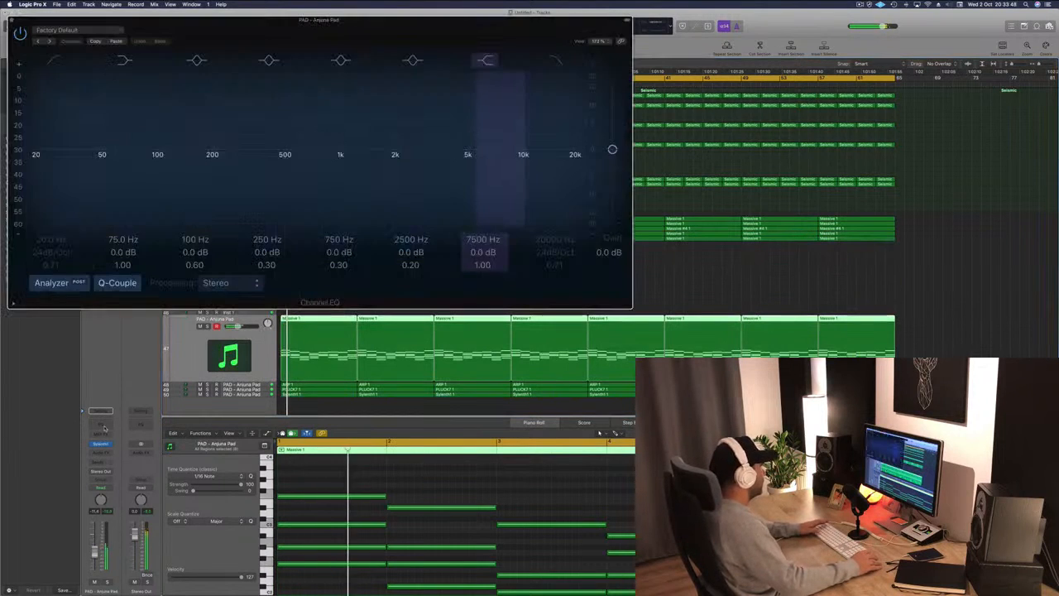
pyautogui.click(141, 74)
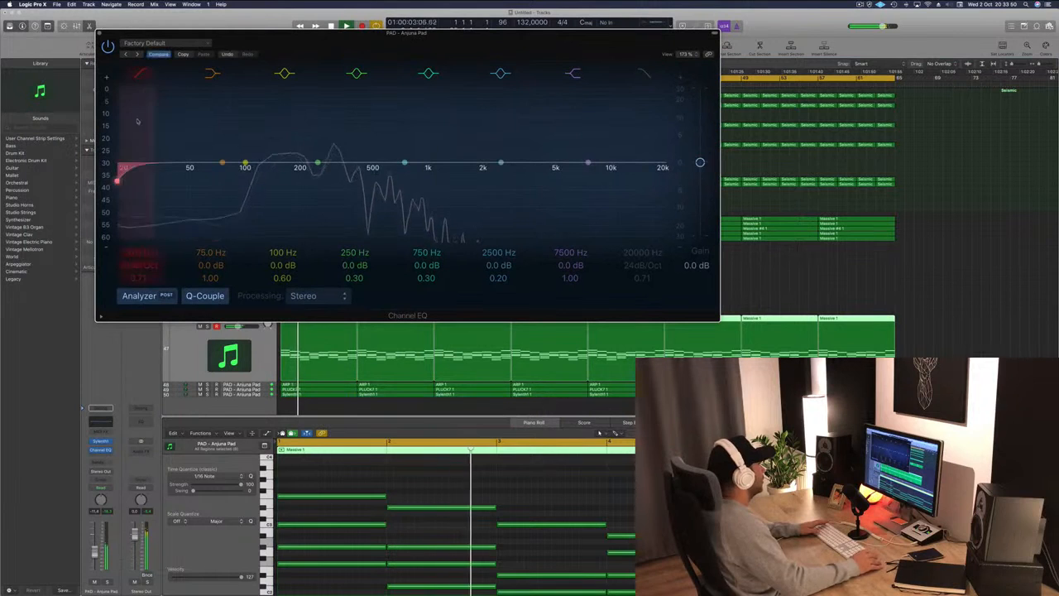
pyautogui.moveTo(140, 121); pyautogui.dragTo(282, 143)
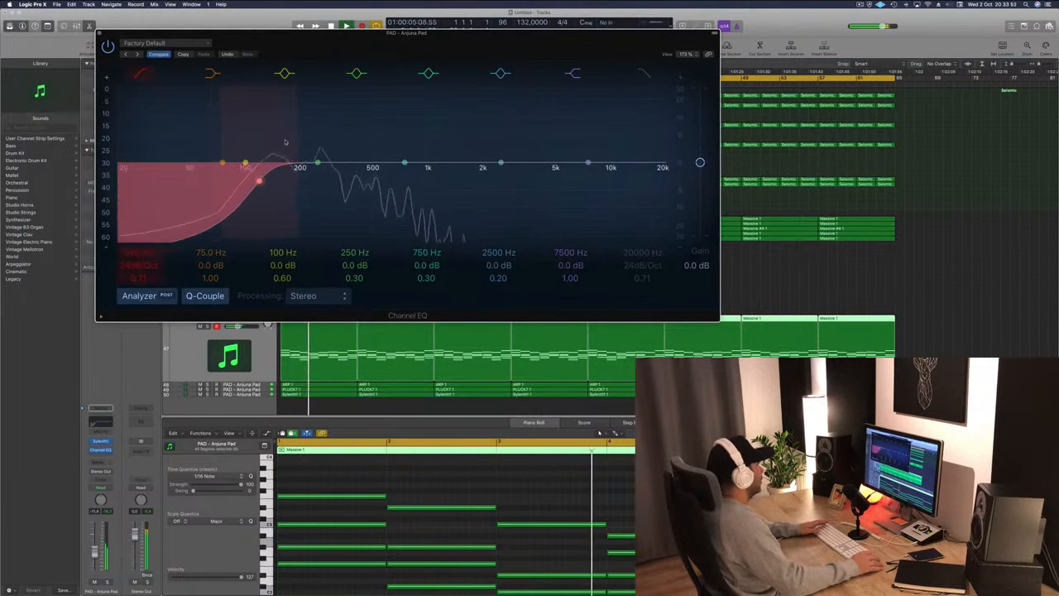
pyautogui.click(100, 33)
pyautogui.press('Return')
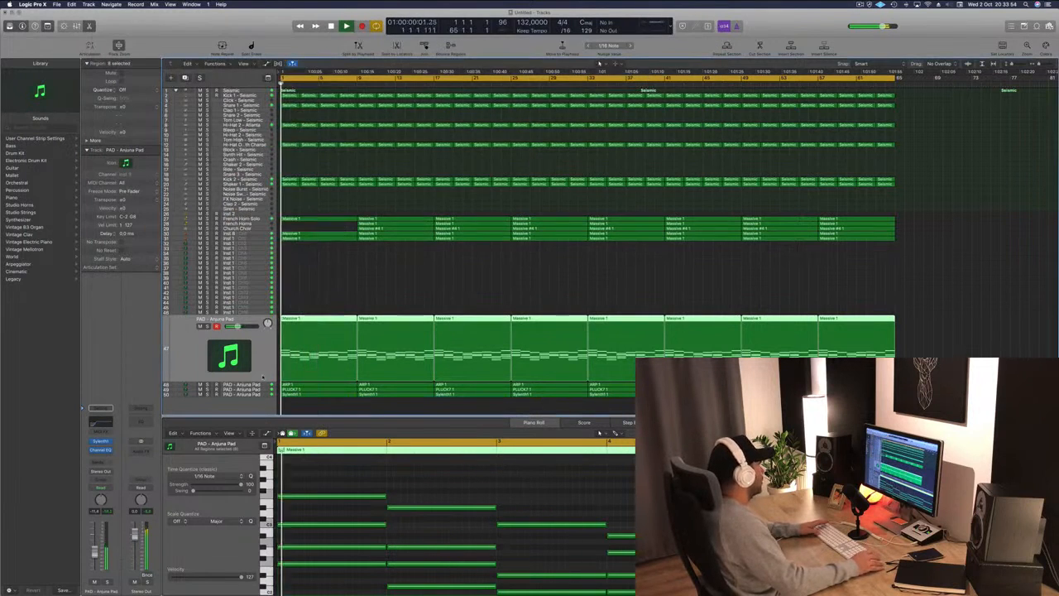
# Solo the ARP pad track and add a low-cut filter in its Channel EQ.
pyautogui.press('Down')
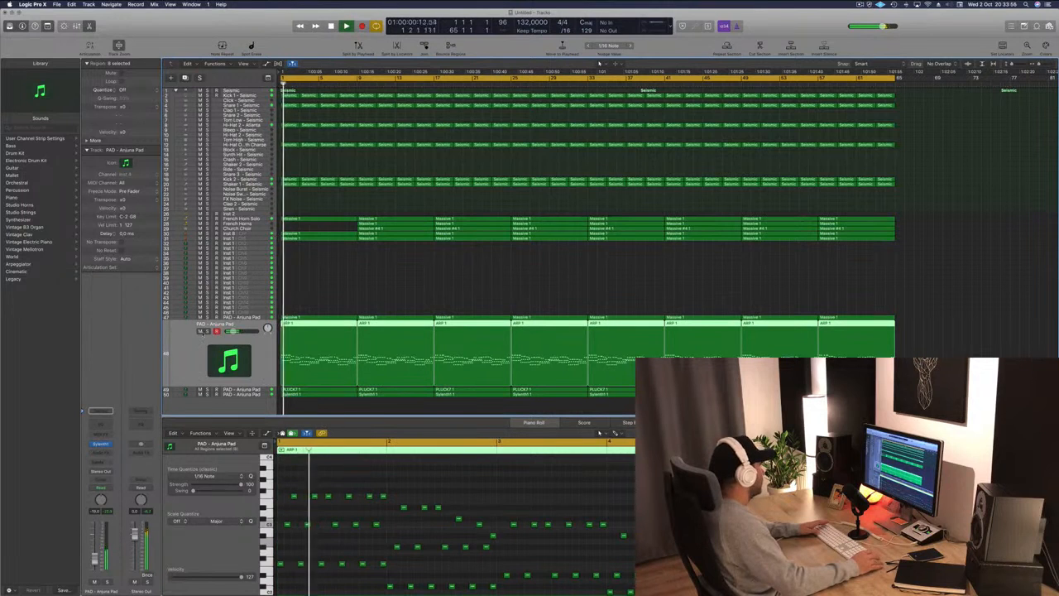
pyautogui.click(207, 332)
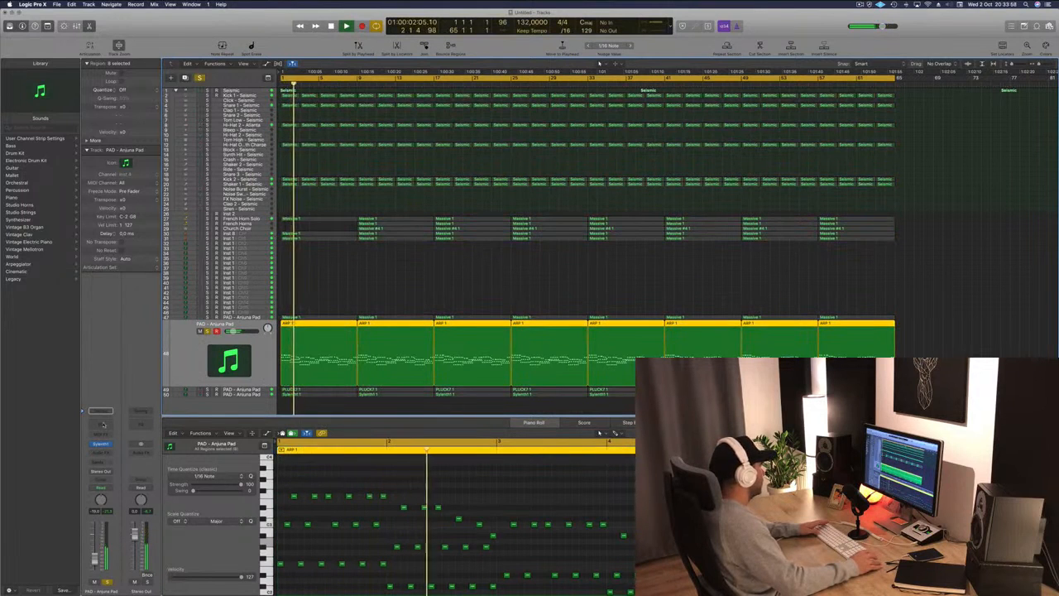
pyautogui.click(108, 421)
pyautogui.click(53, 60)
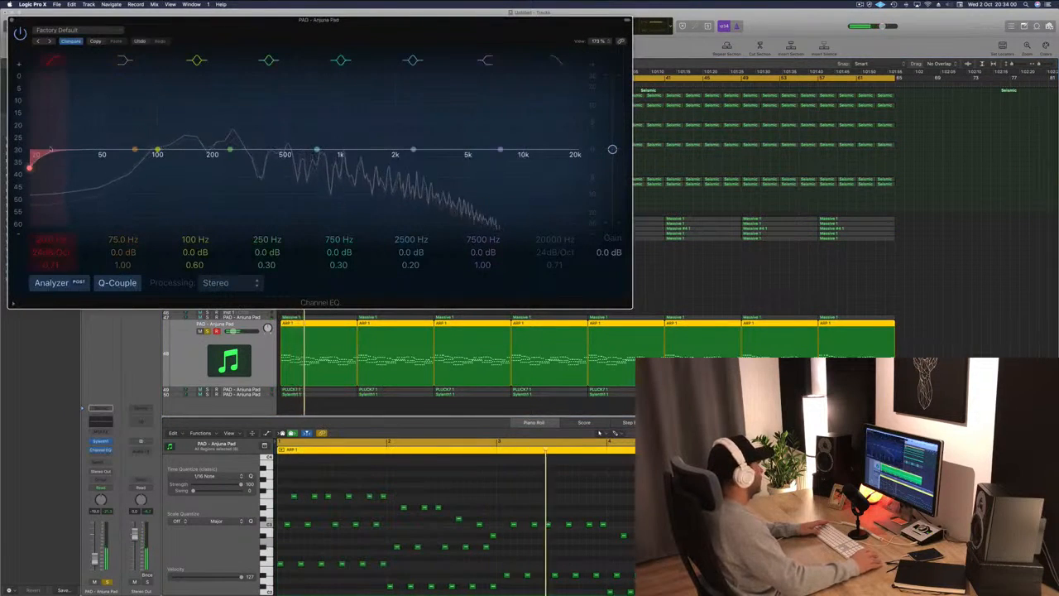
pyautogui.moveTo(61, 142); pyautogui.dragTo(224, 134)
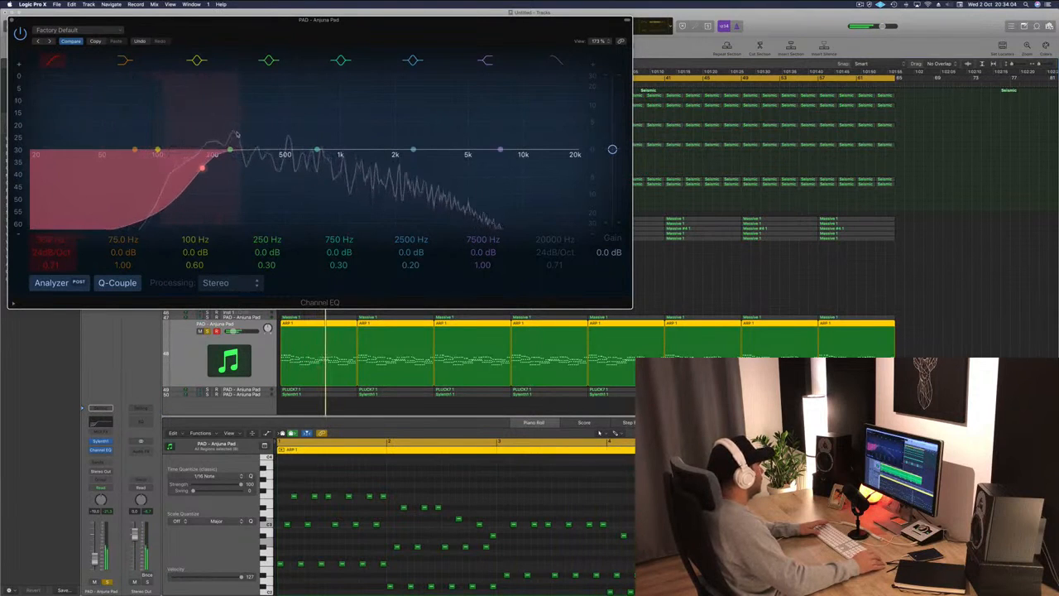
pyautogui.click(10, 21)
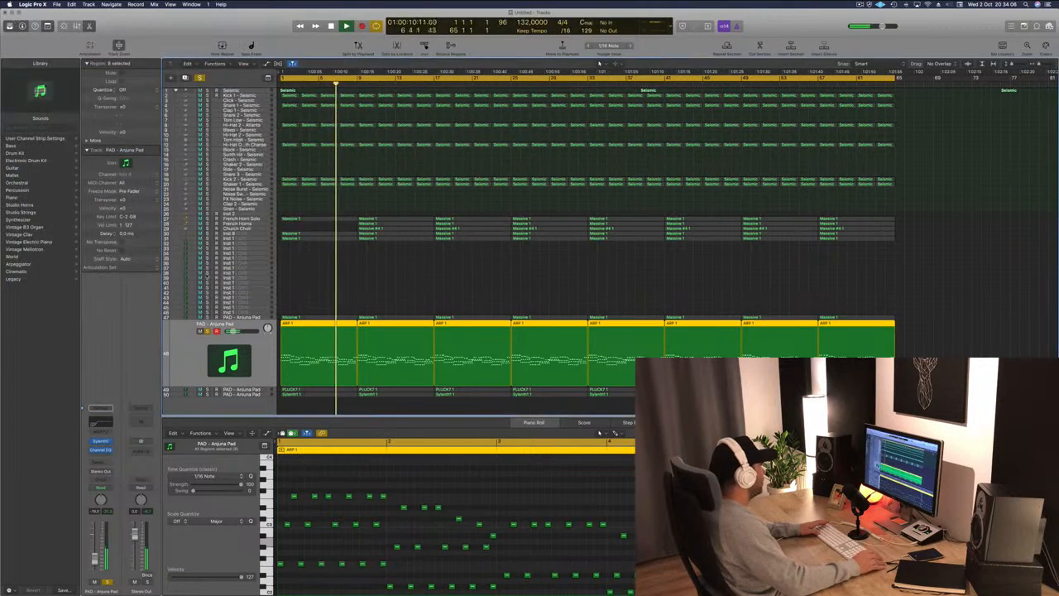
# Solo the PLUCK track and set its Channel EQ low-cut filter to about 172 Hz.
pyautogui.click(241, 389)
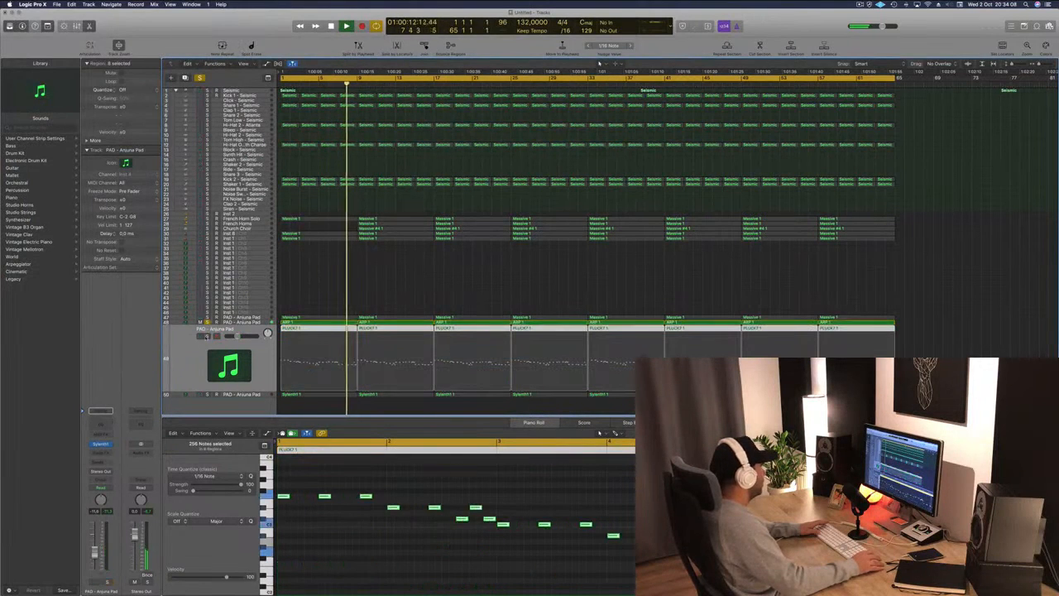
pyautogui.click(207, 336)
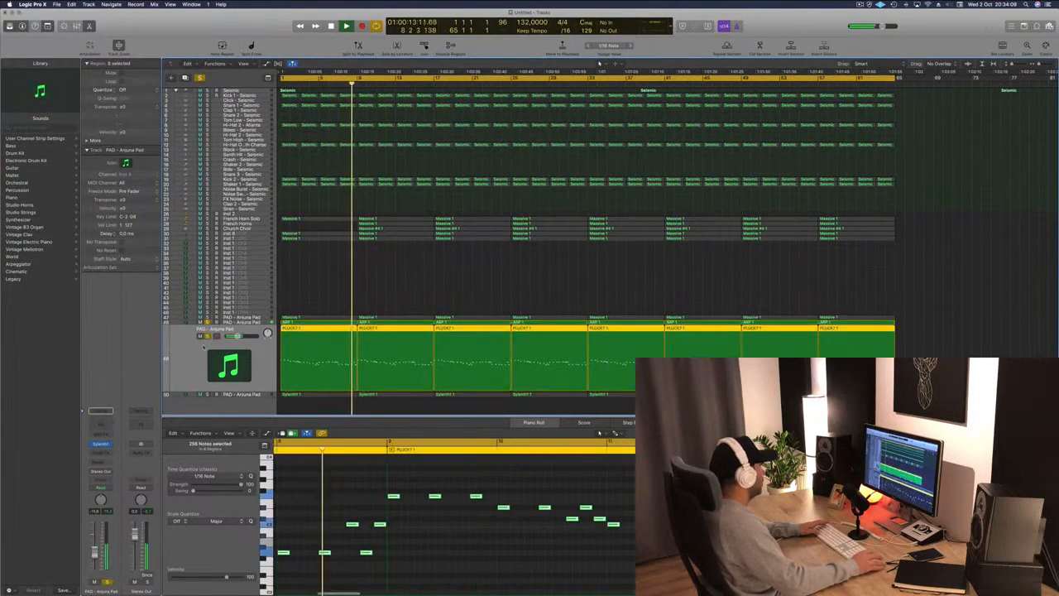
pyautogui.click(100, 411)
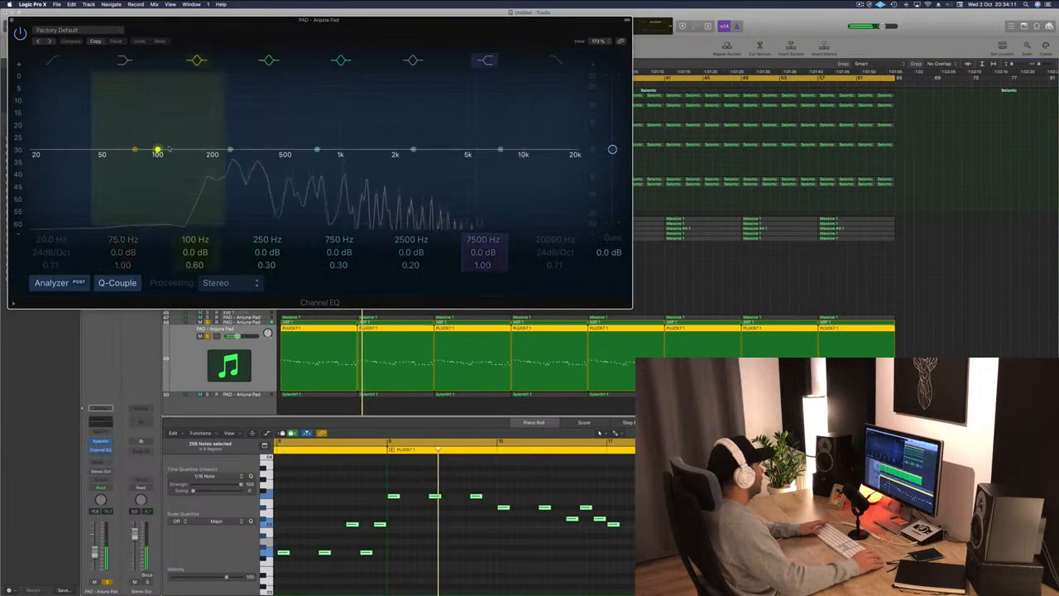
pyautogui.click(54, 61)
pyautogui.moveTo(71, 147); pyautogui.dragTo(231, 145)
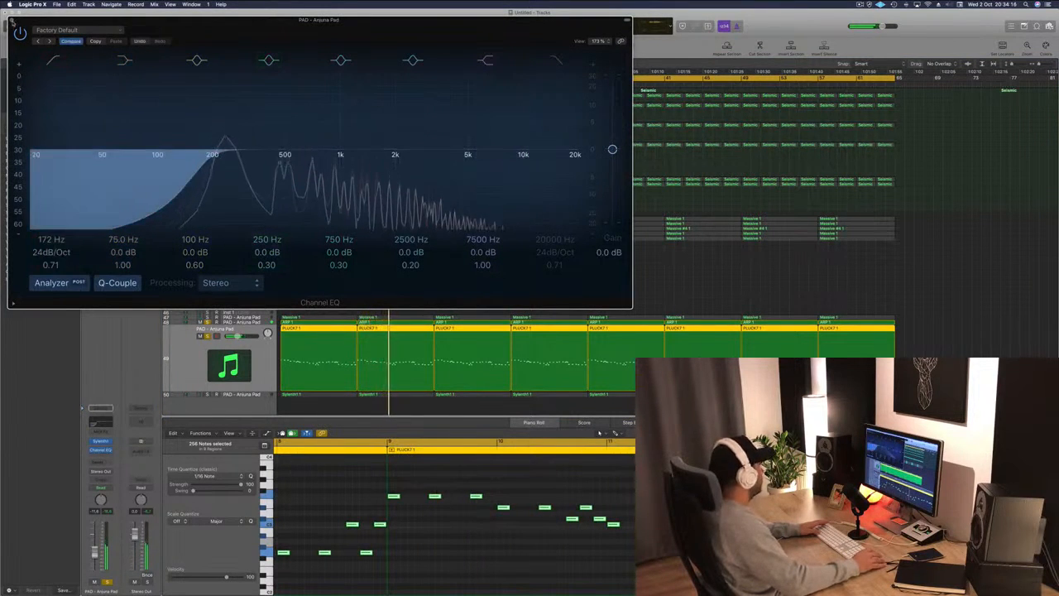
pyautogui.click(13, 20)
# Select and solo the Sylenth1 pad track, then open its Sylenth1 instrument window.
pyautogui.click(258, 396)
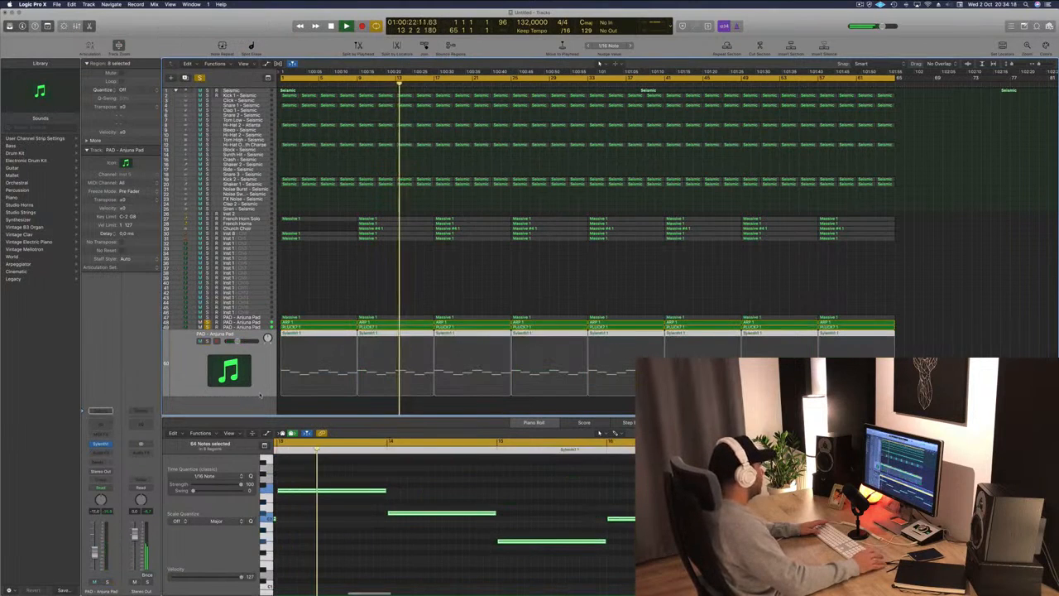
pyautogui.press('Return')
pyautogui.click(207, 322)
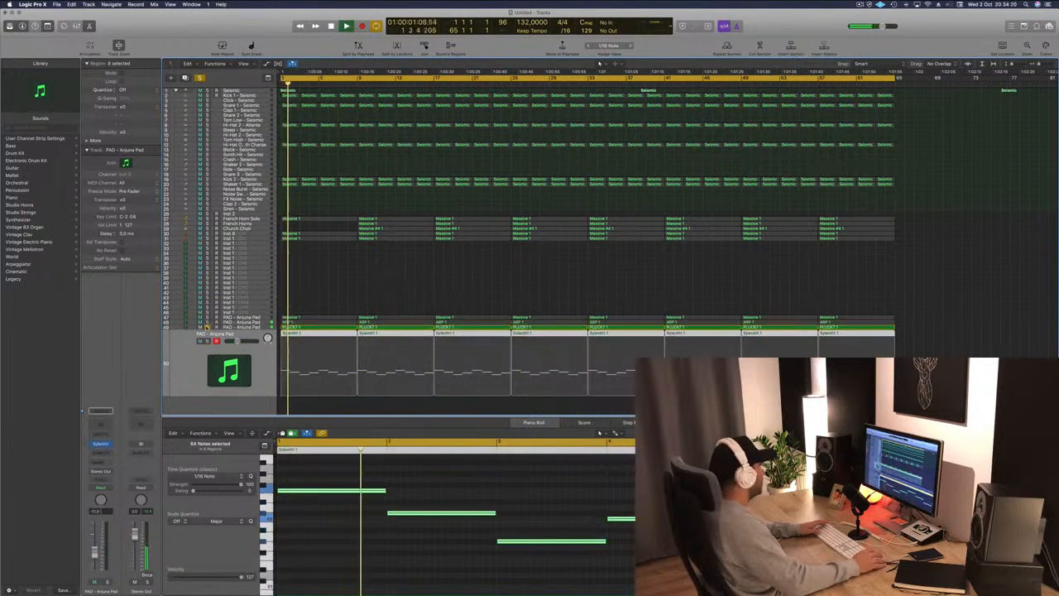
pyautogui.click(207, 327)
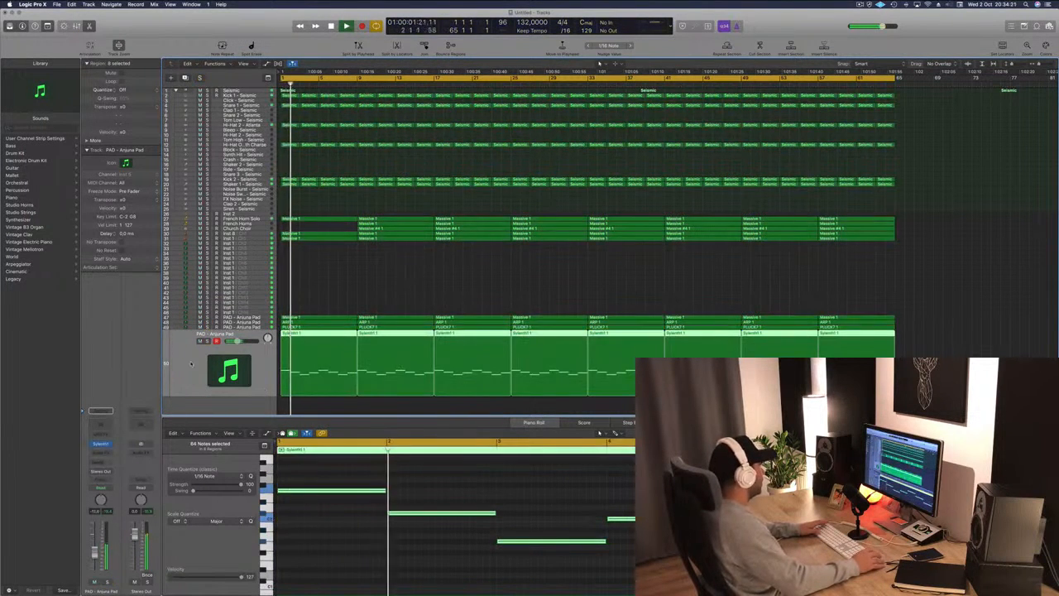
pyautogui.click(100, 444)
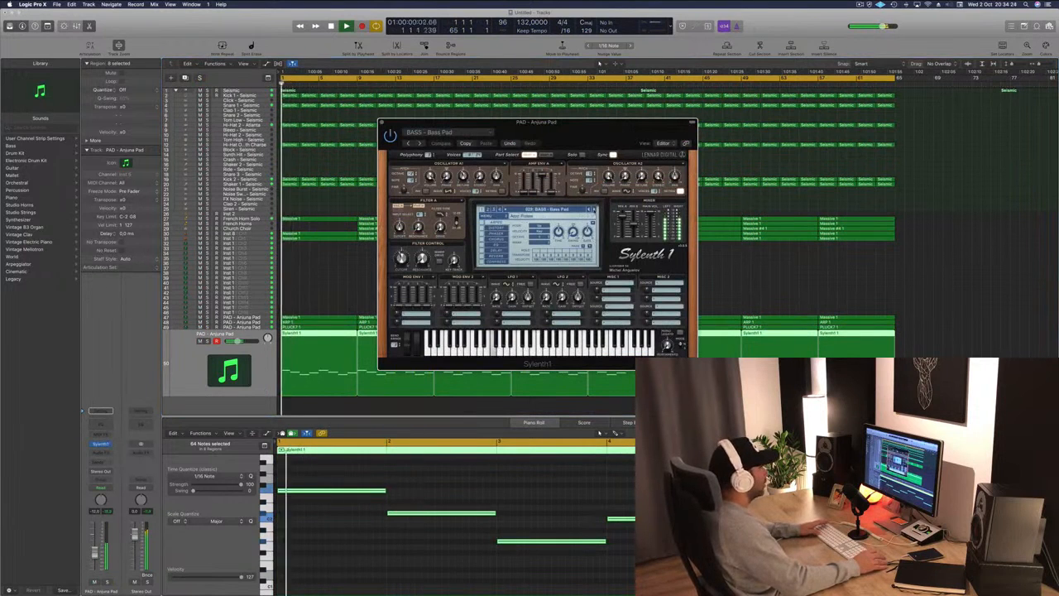
# Browse Sylenth1 bass presets during playback, settling on BASS - Fat Chorus Bass.
pyautogui.click(594, 210)
pyautogui.press('space')
pyautogui.press('space')
pyautogui.moveTo(589, 124); pyautogui.dragTo(624, 121)
pyautogui.press('space')
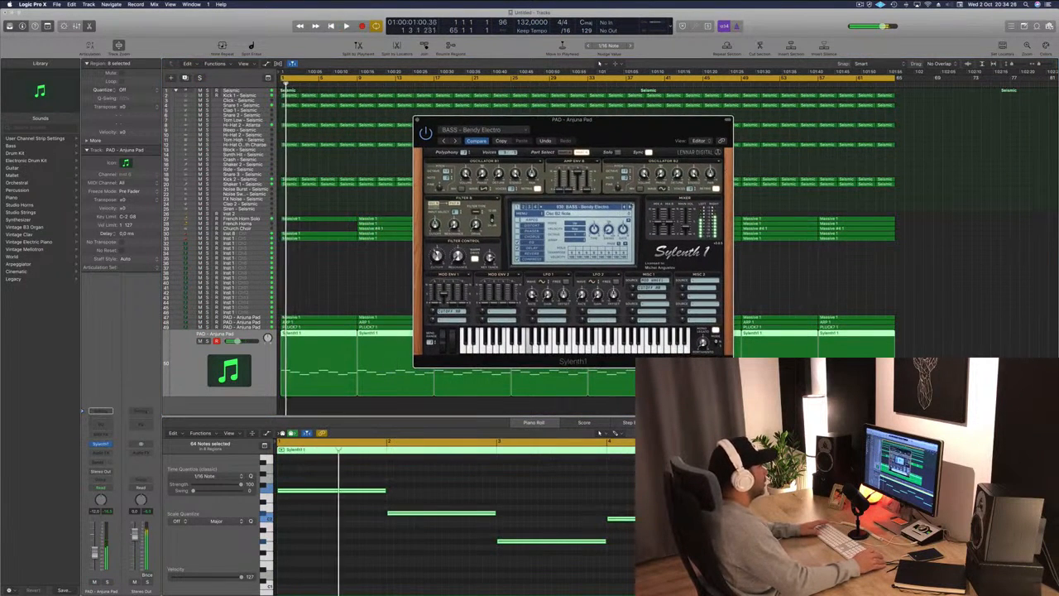
pyautogui.click(629, 208)
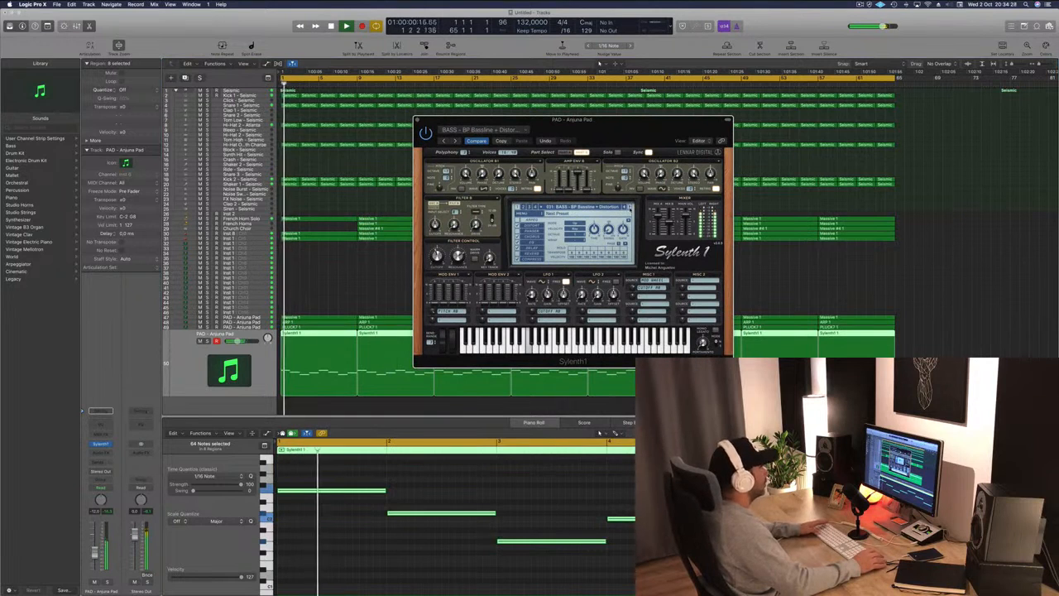
pyautogui.click(630, 208)
pyautogui.press('space')
pyautogui.press('space')
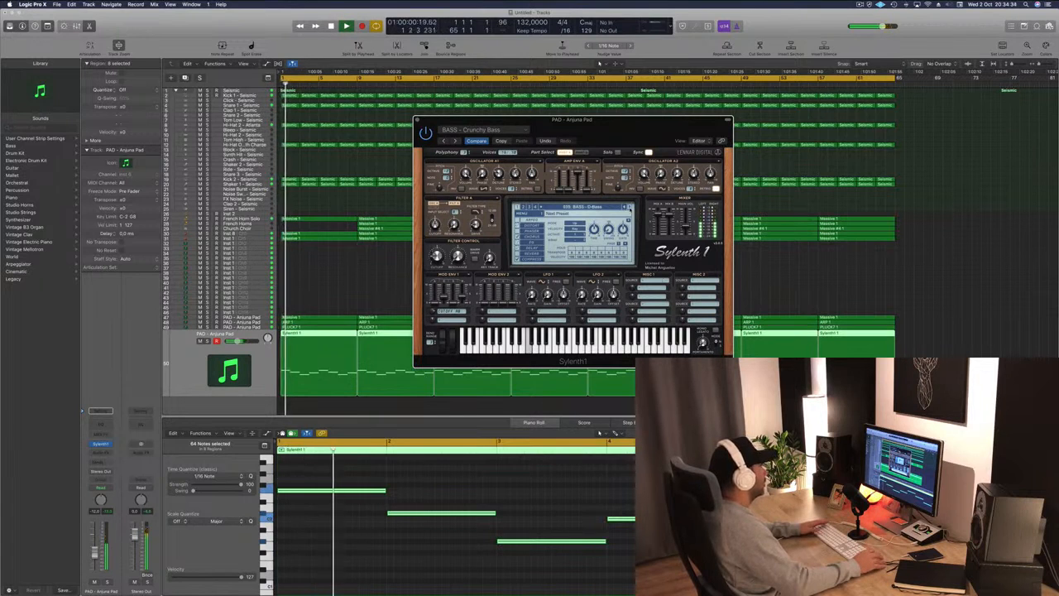
pyautogui.click(629, 208)
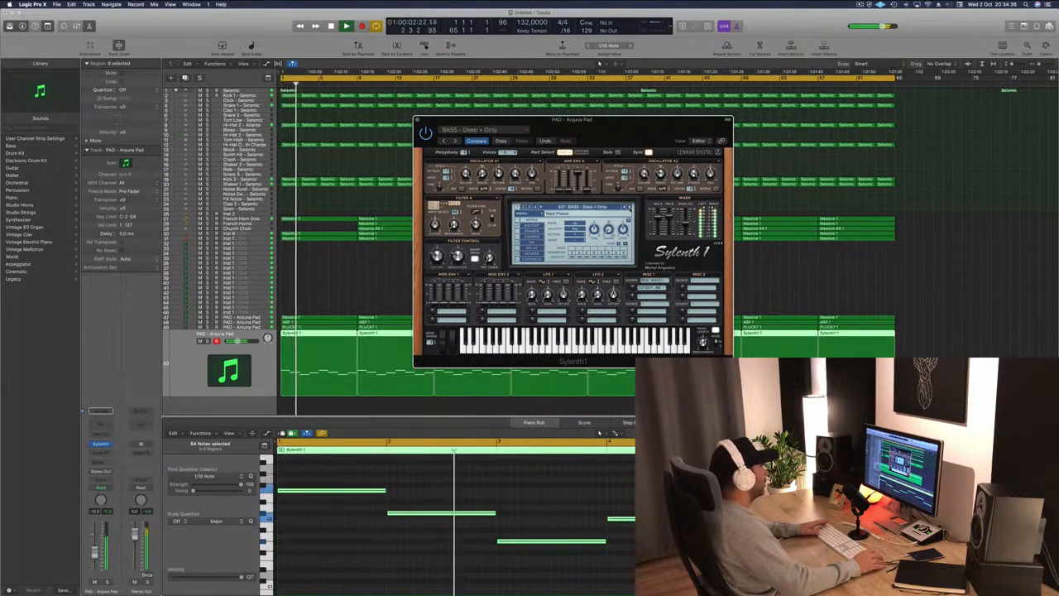
pyautogui.click(629, 208)
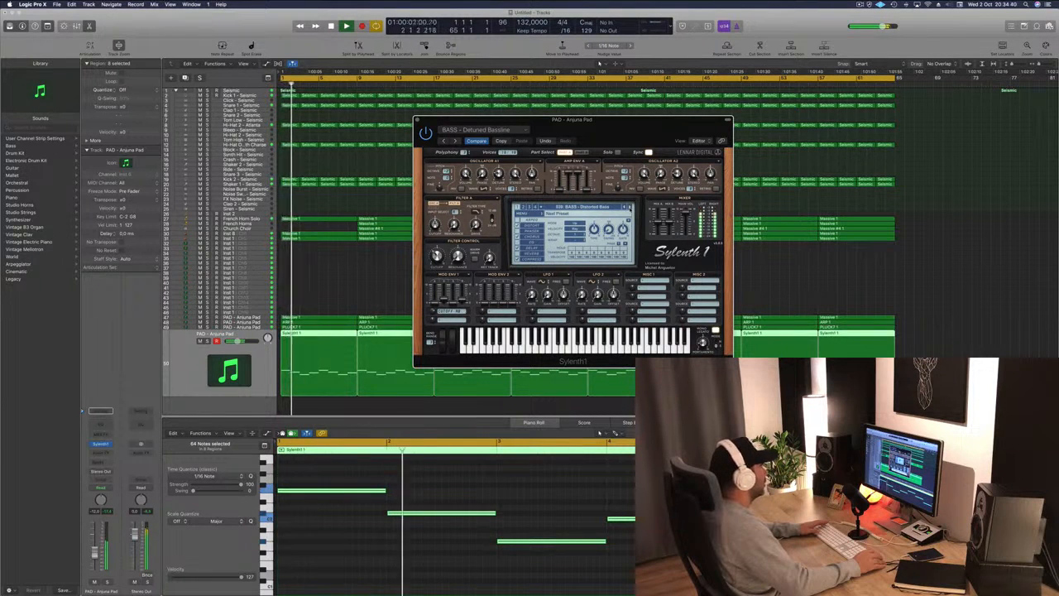
pyautogui.click(629, 208)
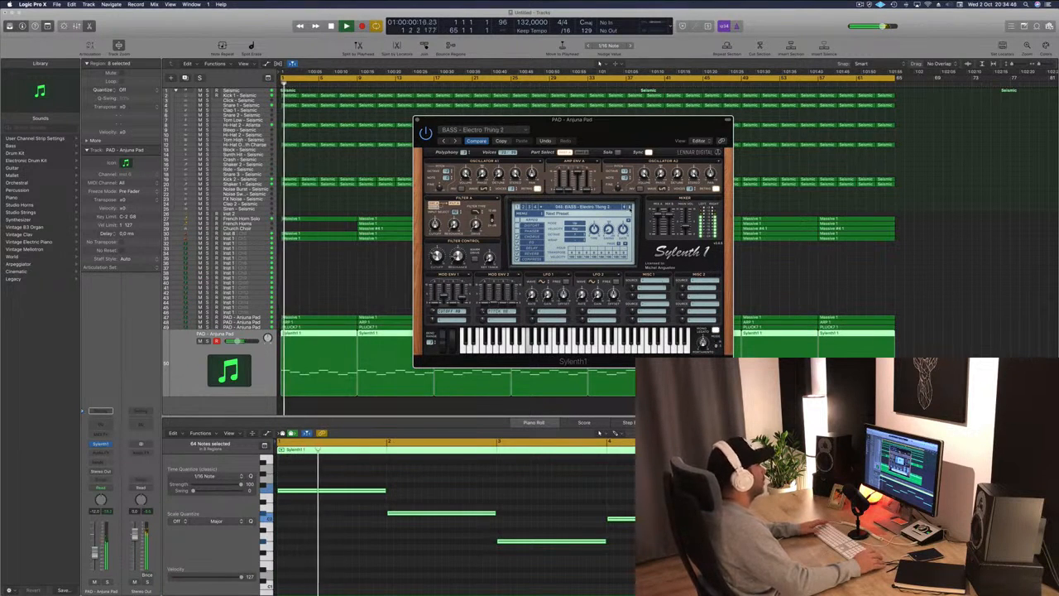
pyautogui.click(629, 209)
pyautogui.press('Return')
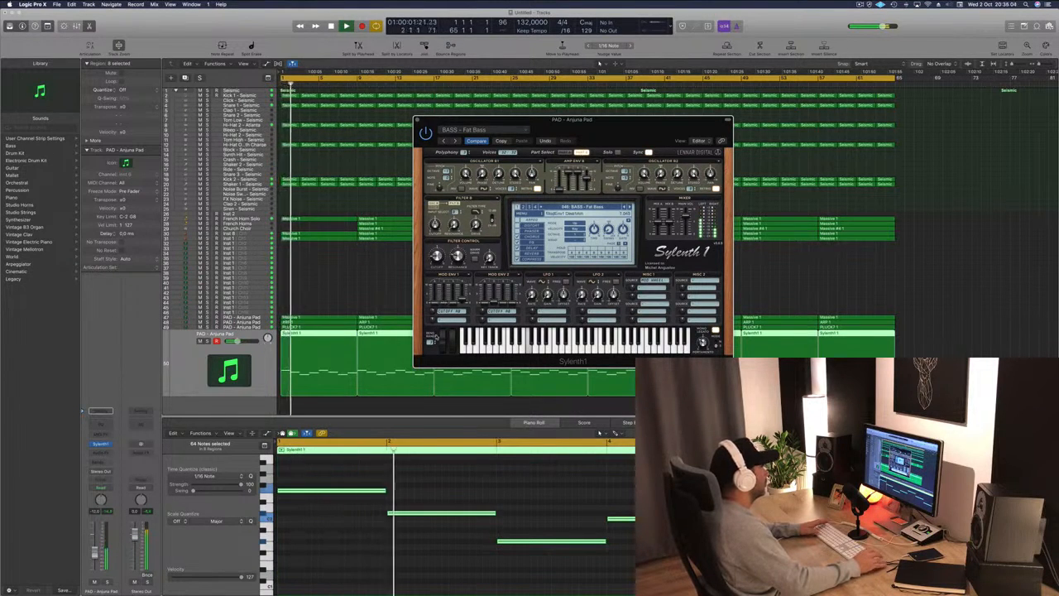
pyautogui.click(209, 341)
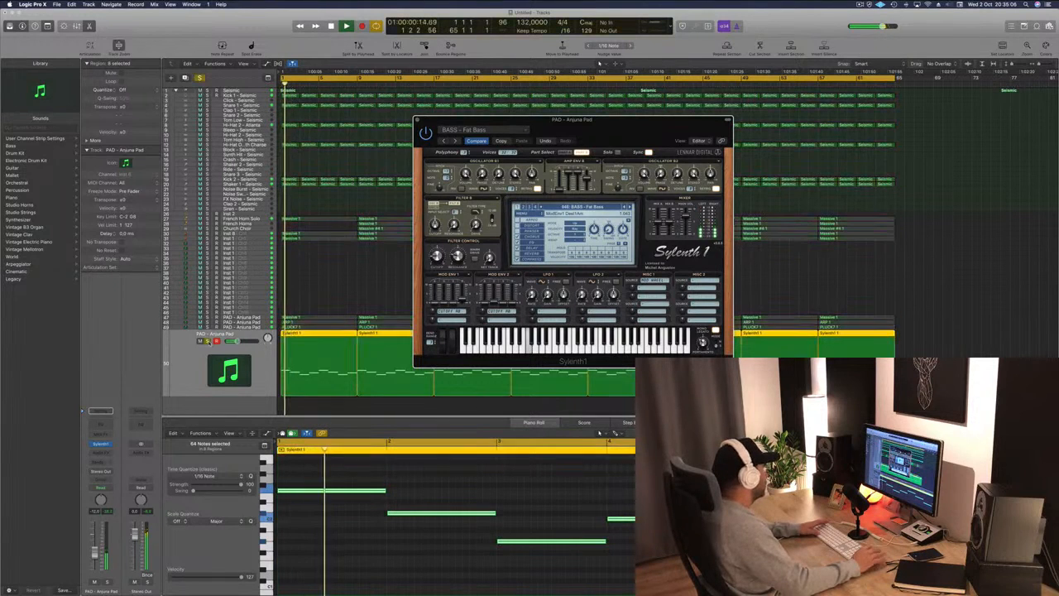
pyautogui.press('space')
pyautogui.press('s')
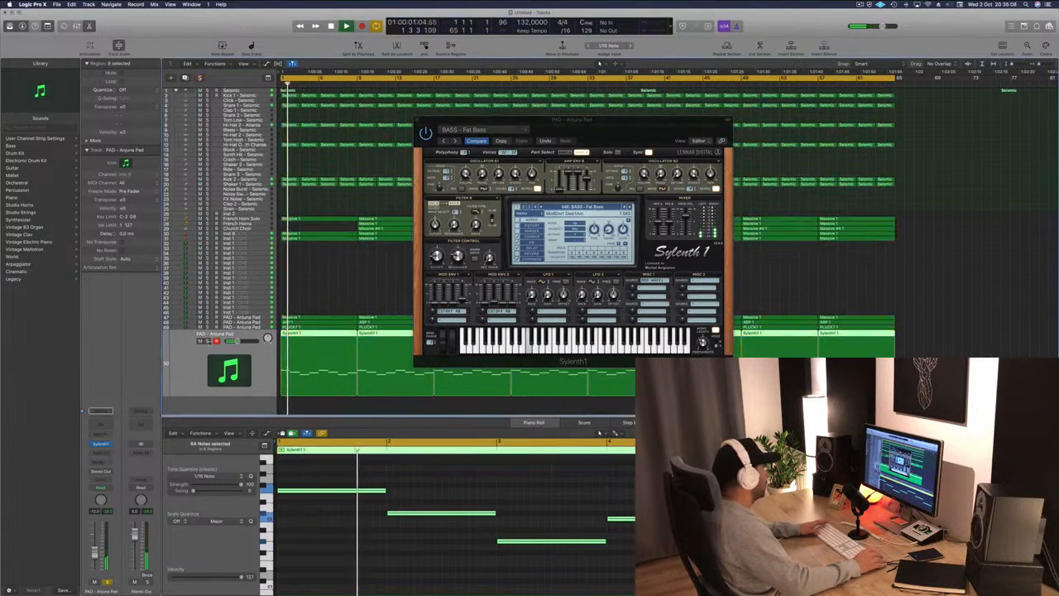
pyautogui.press('Return')
pyautogui.press('Return')
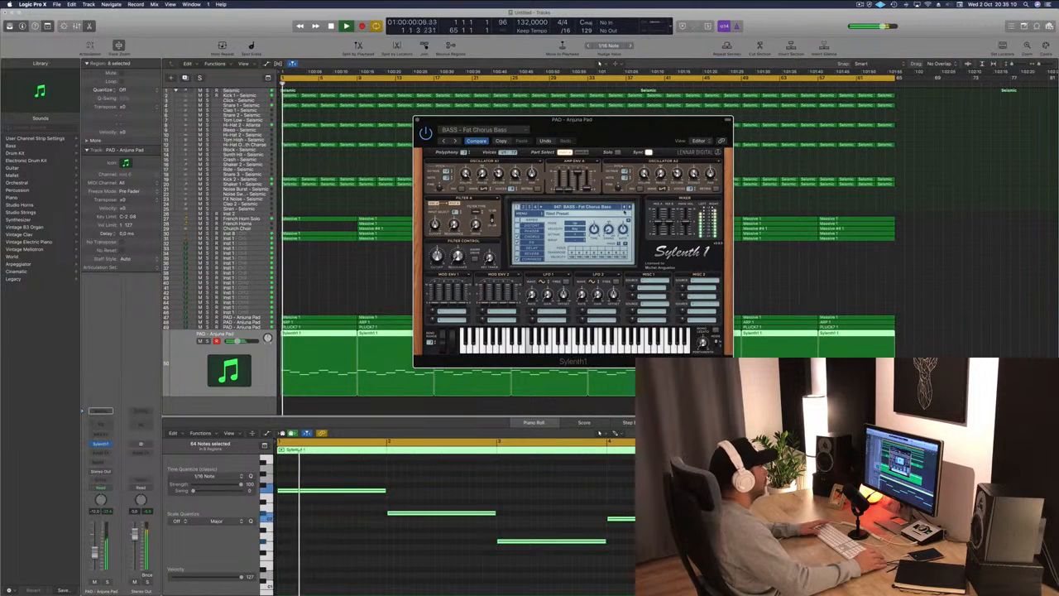
# Set Filter A's input to Oscillators Part A and B in Sylenth1.
pyautogui.moveTo(571, 120); pyautogui.dragTo(606, 116)
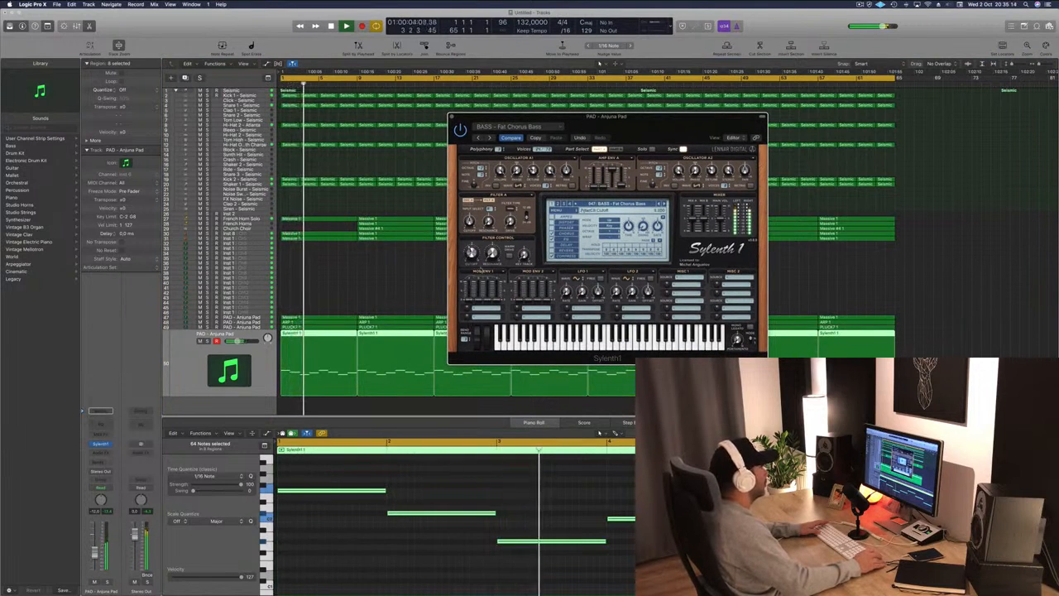
pyautogui.click(493, 209)
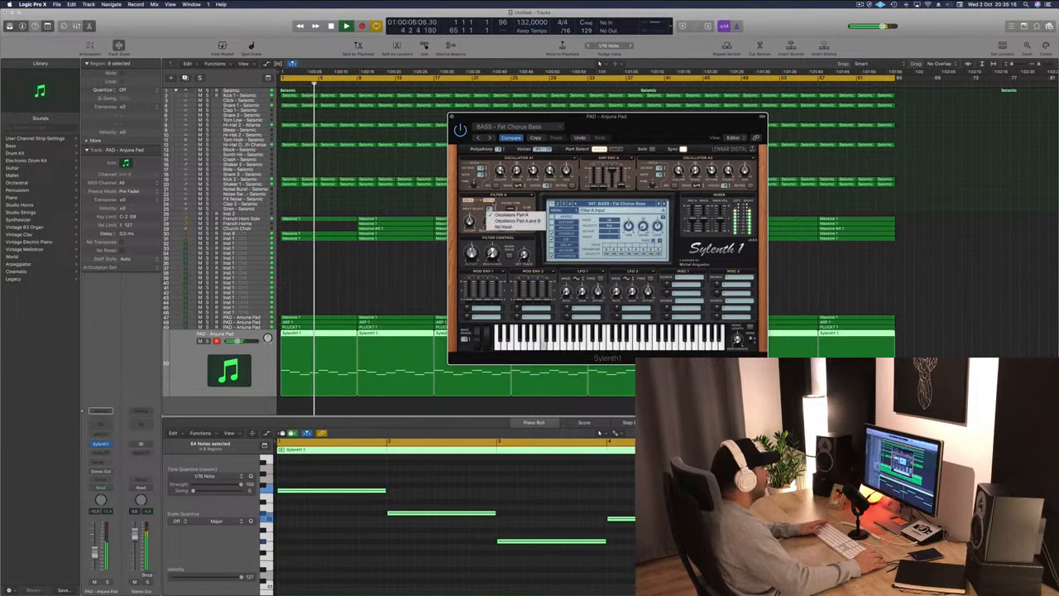
pyautogui.click(501, 222)
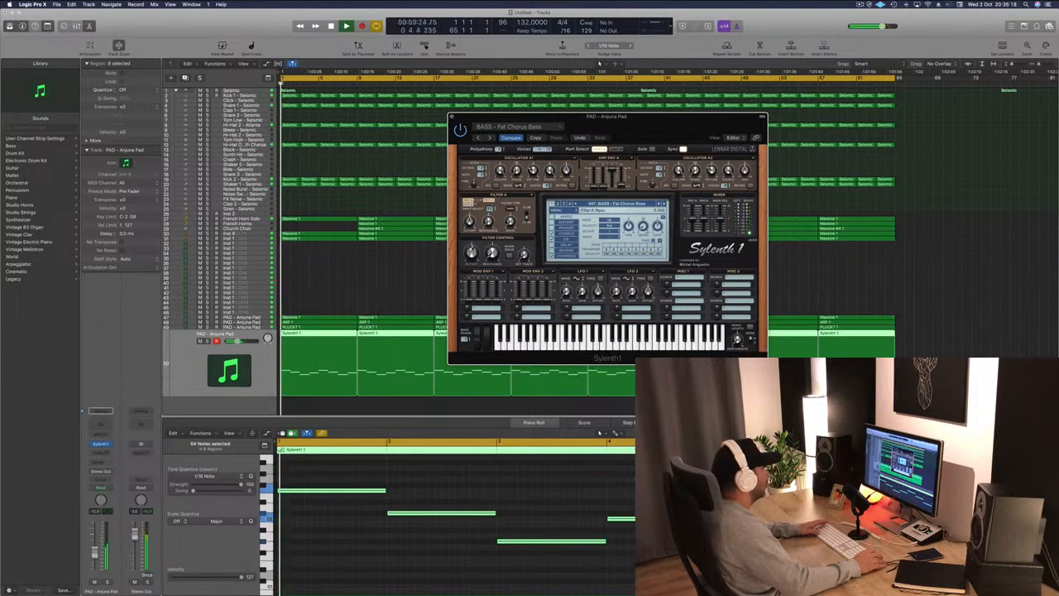
# Set Sylenth1's Filter A type to Lowpass and nudge the filter cutoff slightly.
pyautogui.moveTo(471, 254); pyautogui.dragTo(470, 262)
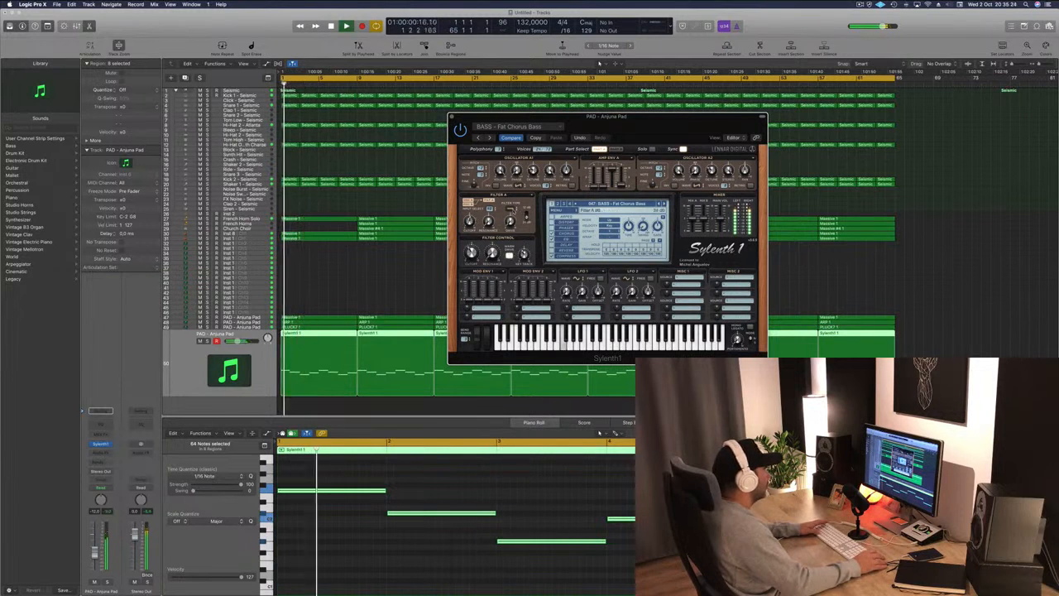
pyautogui.click(510, 210)
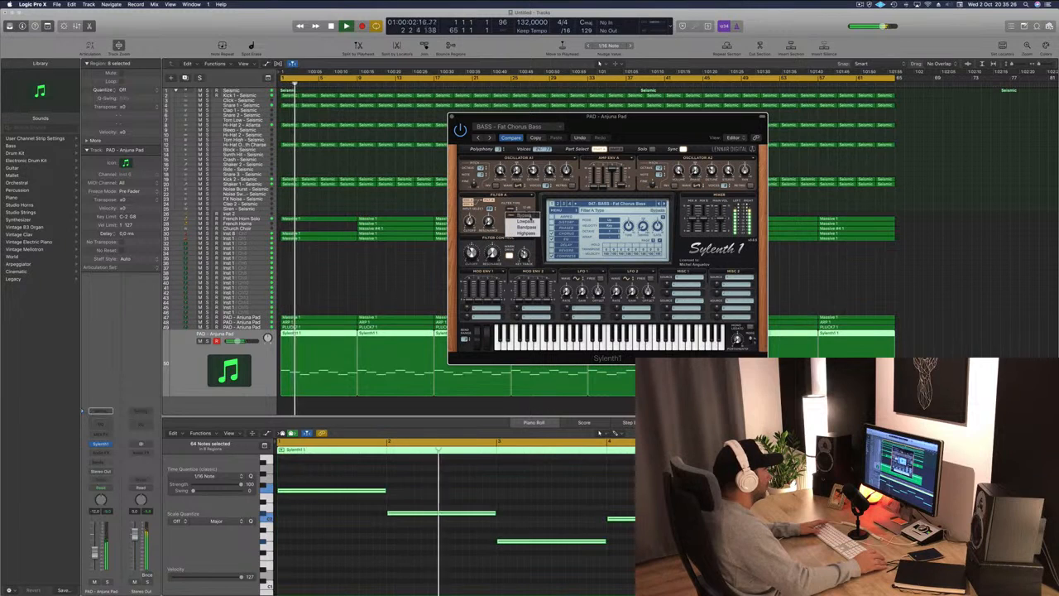
pyautogui.click(524, 217)
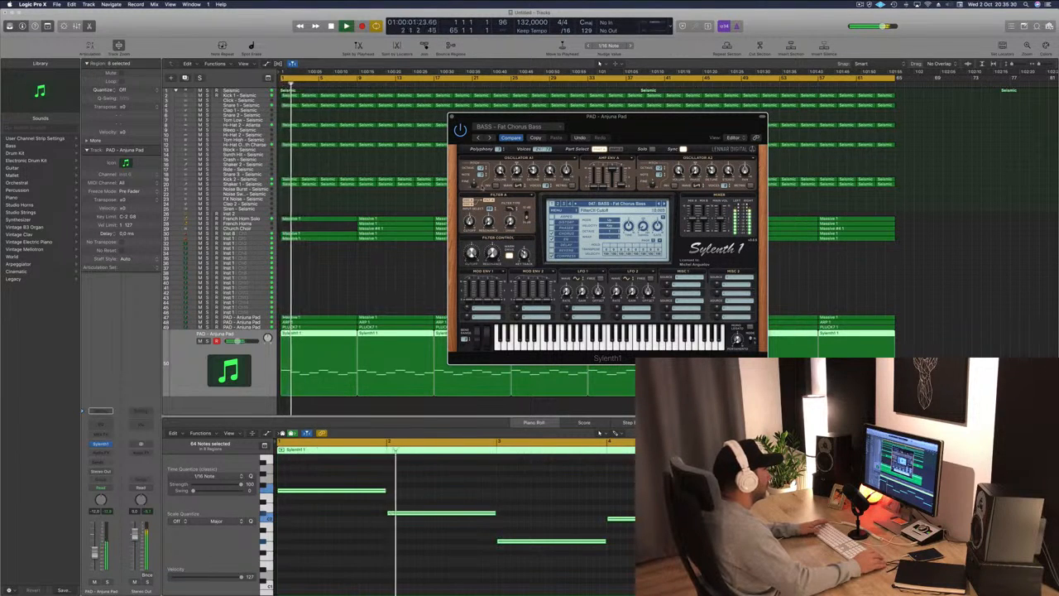
# Browse Sylenth1 bass presets during playback, settling on BASS - Long Bass, then close the plugin window.
pyautogui.press('space')
pyautogui.press('space')
pyautogui.click(664, 203)
pyautogui.press('space')
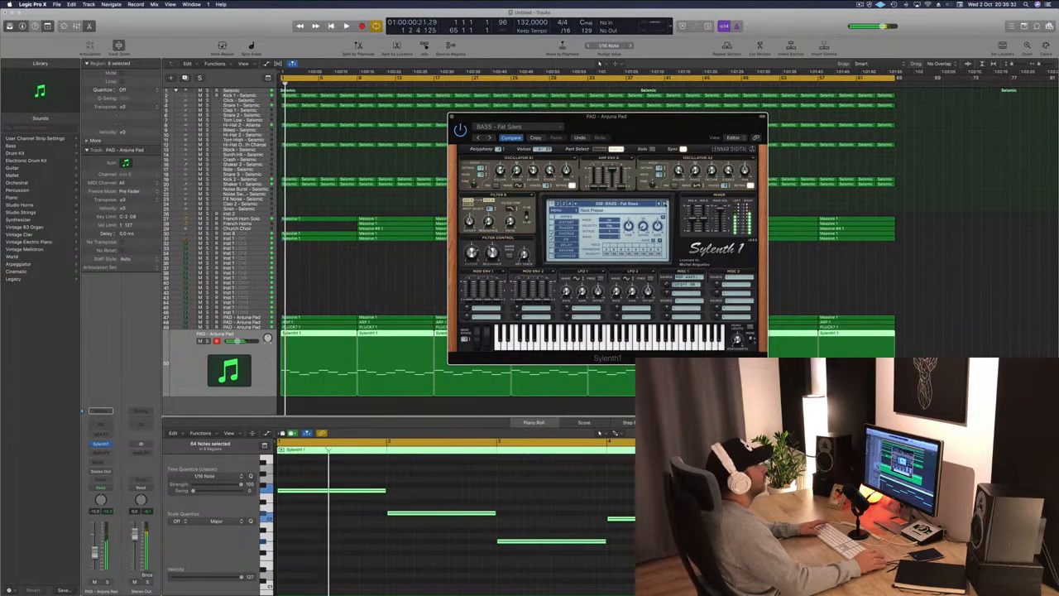
pyautogui.press('space')
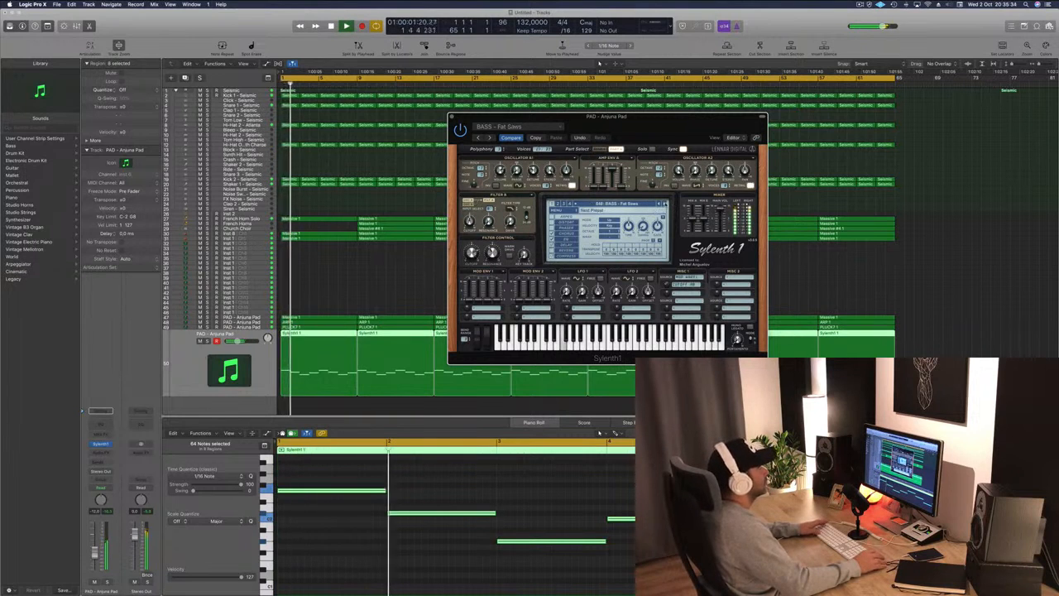
pyautogui.click(664, 204)
pyautogui.press('space')
pyautogui.press('space')
pyautogui.click(665, 204)
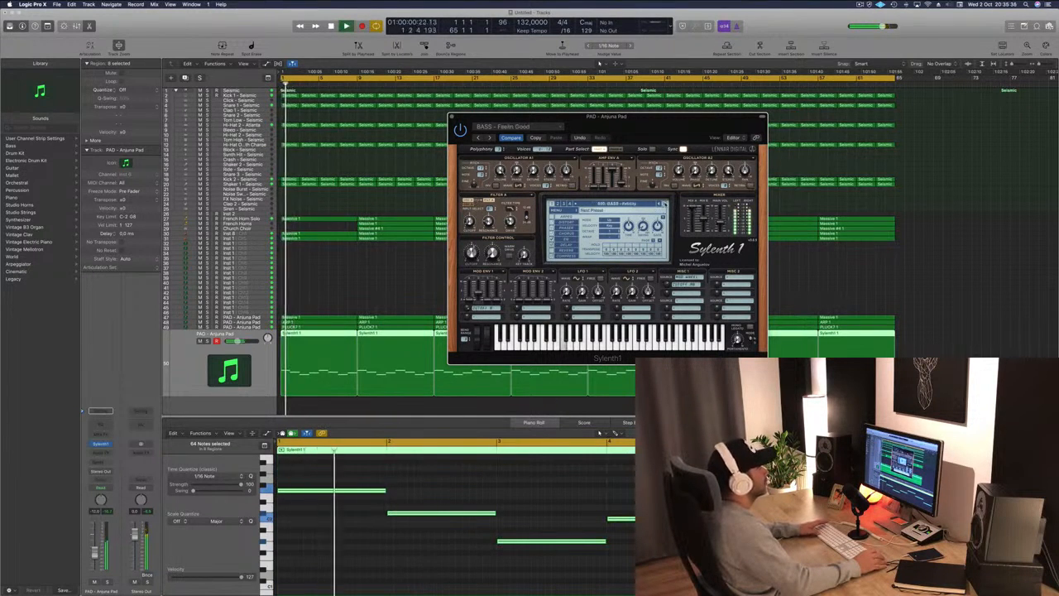
pyautogui.press('space')
pyautogui.press('space')
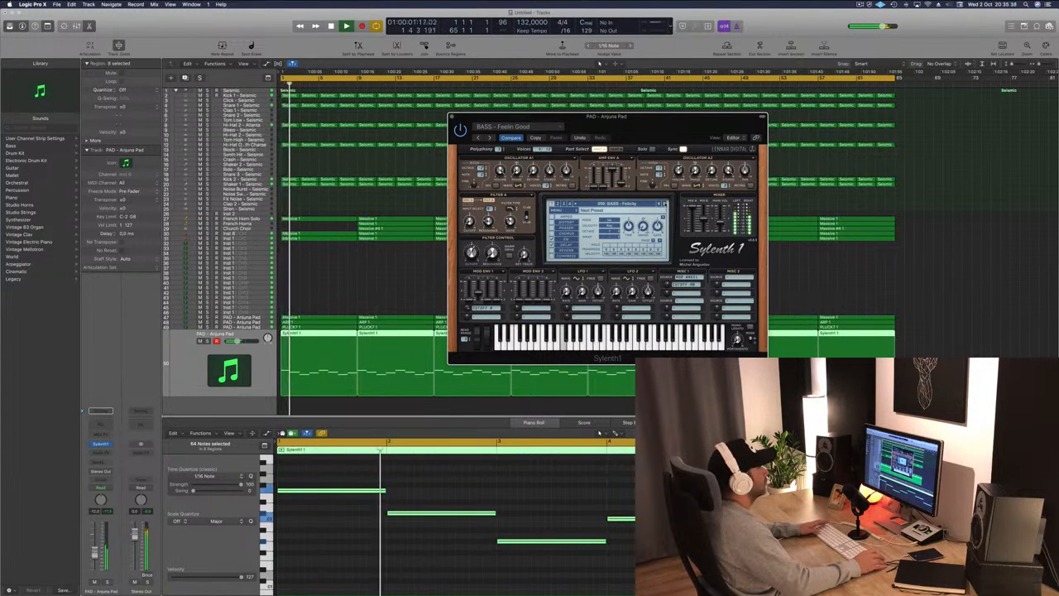
pyautogui.click(665, 204)
pyautogui.press('space')
pyautogui.press('space')
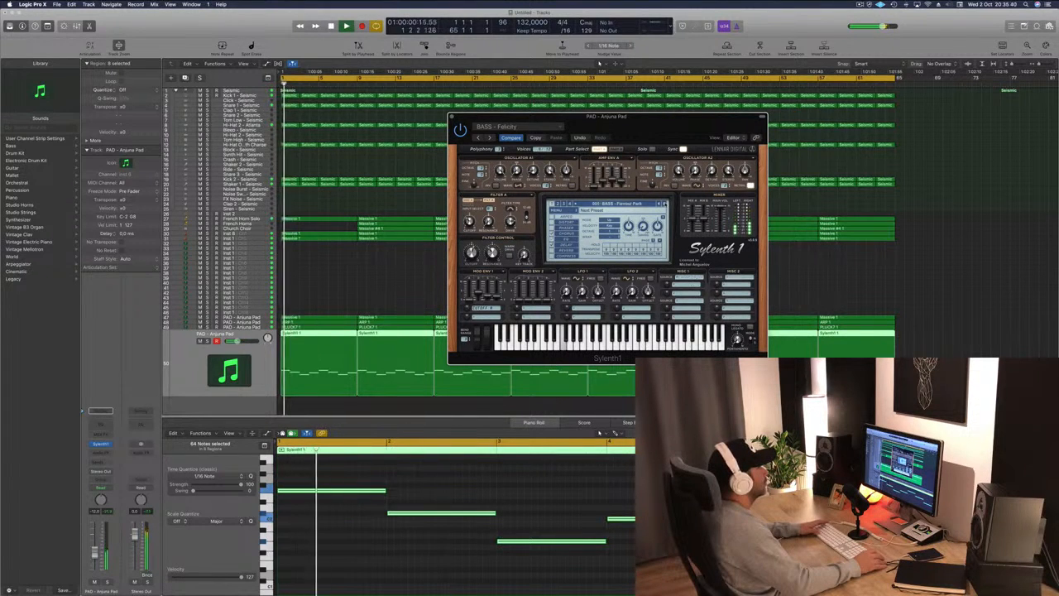
pyautogui.click(665, 204)
pyautogui.press('space')
pyautogui.press('space')
pyautogui.click(664, 204)
pyautogui.press('space')
pyautogui.press('space')
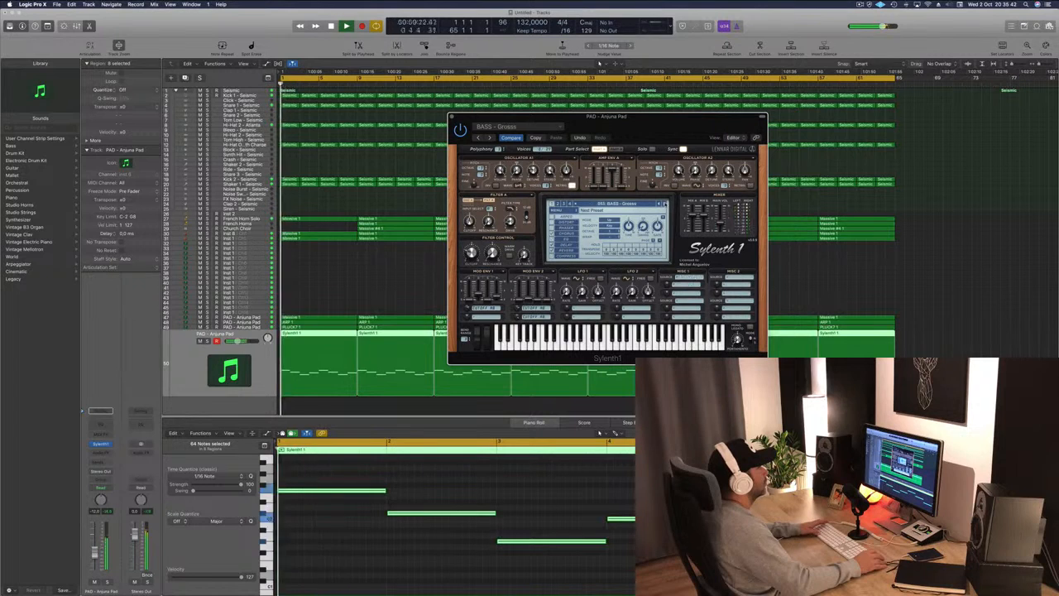
pyautogui.click(664, 203)
pyautogui.press('space')
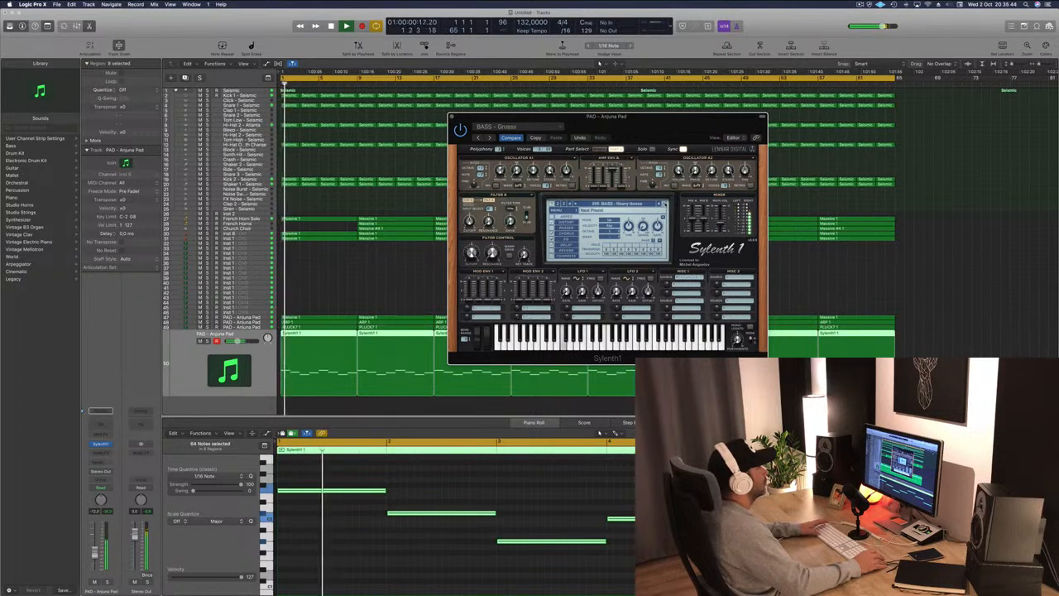
pyautogui.click(664, 204)
pyautogui.press('space')
pyautogui.press('space')
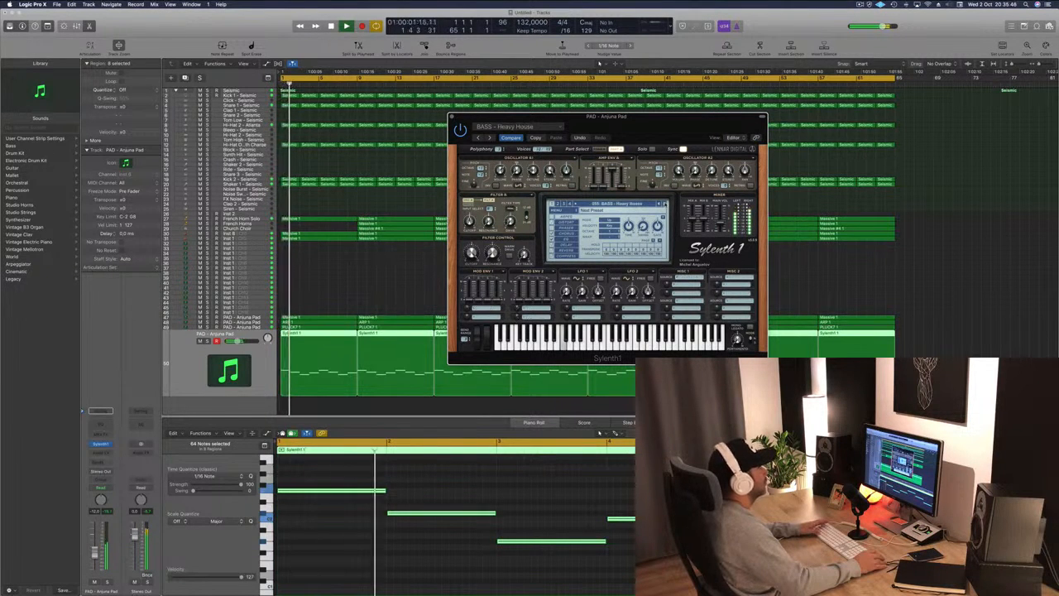
pyautogui.click(665, 204)
pyautogui.press('space')
pyautogui.press('space')
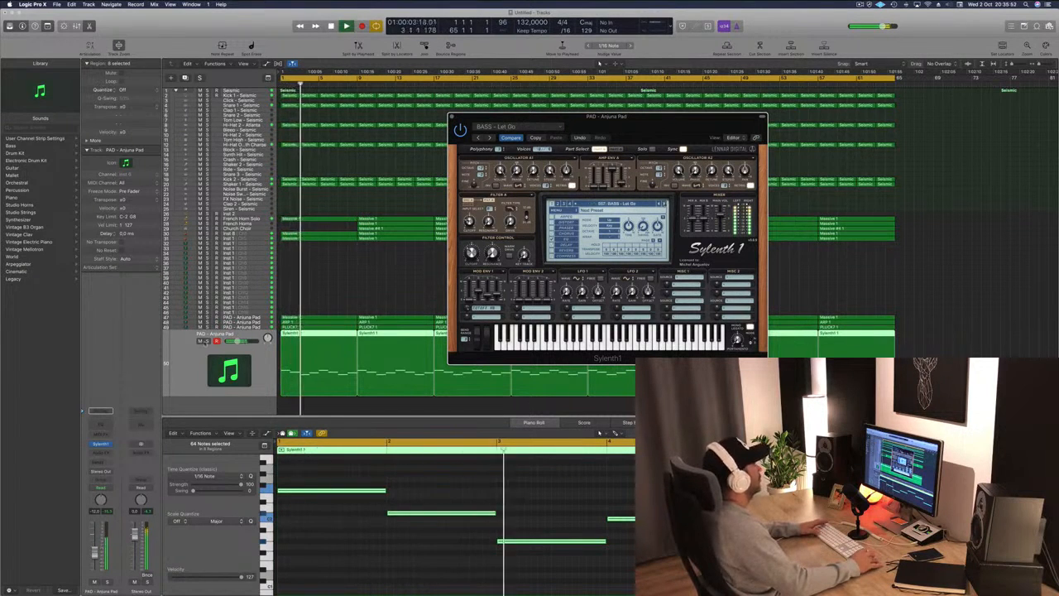
pyautogui.click(206, 341)
pyautogui.click(206, 341)
pyautogui.press('space')
pyautogui.press('space')
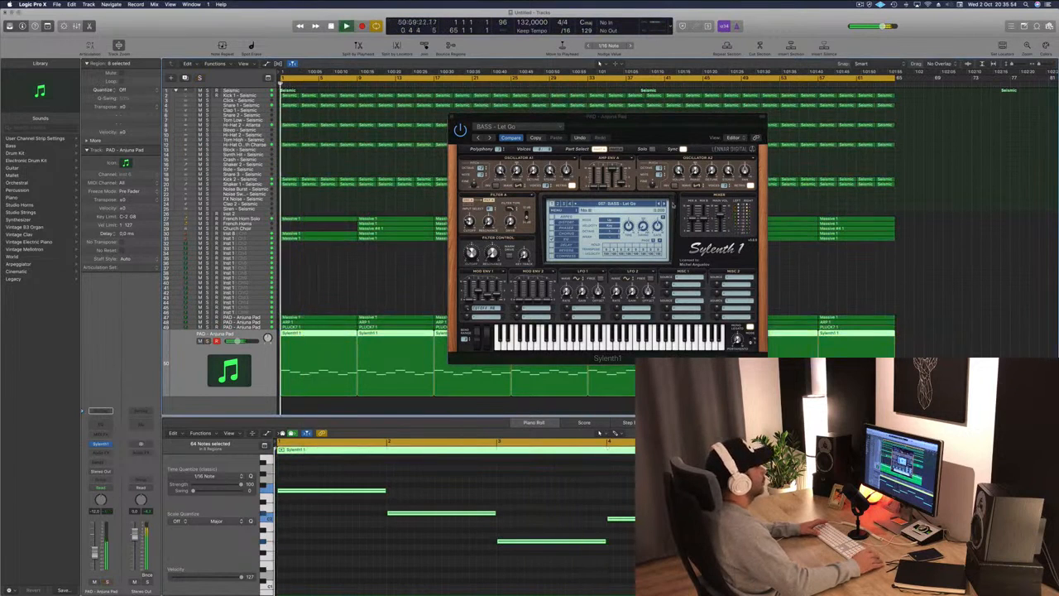
pyautogui.click(664, 204)
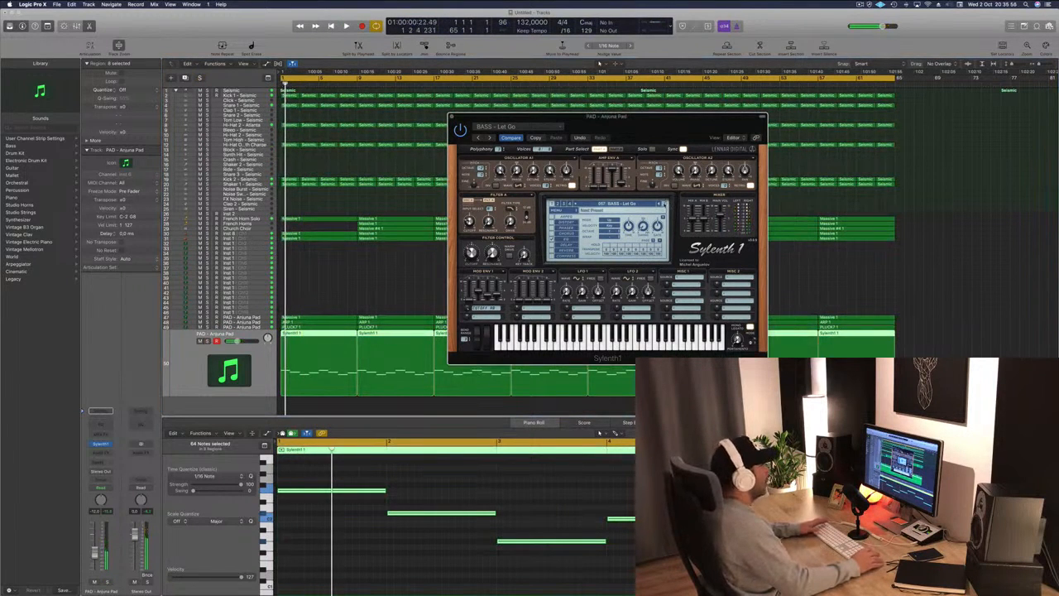
pyautogui.click(664, 204)
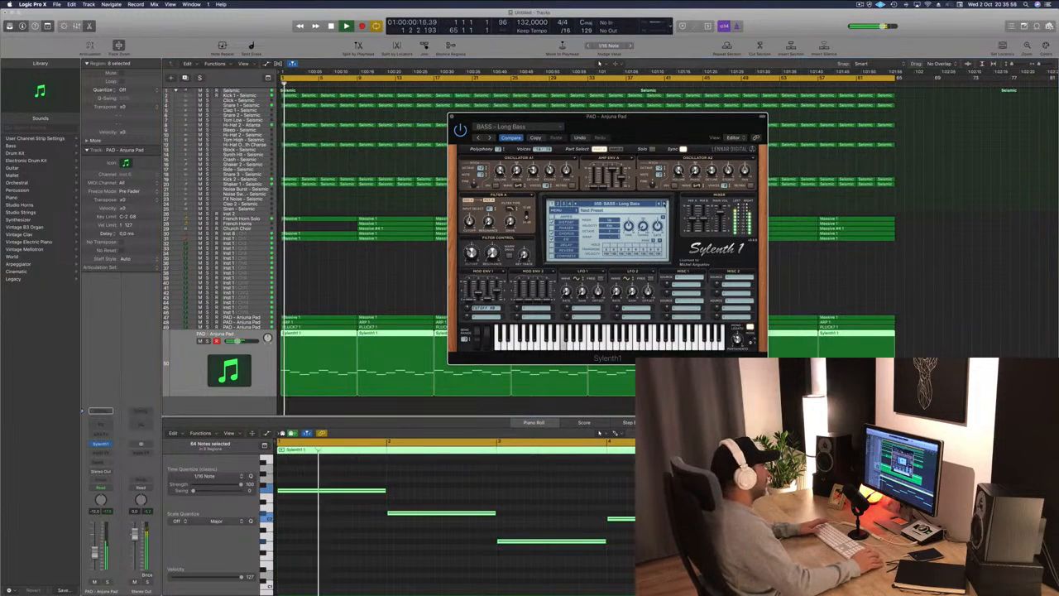
pyautogui.moveTo(664, 122); pyautogui.dragTo(707, 125)
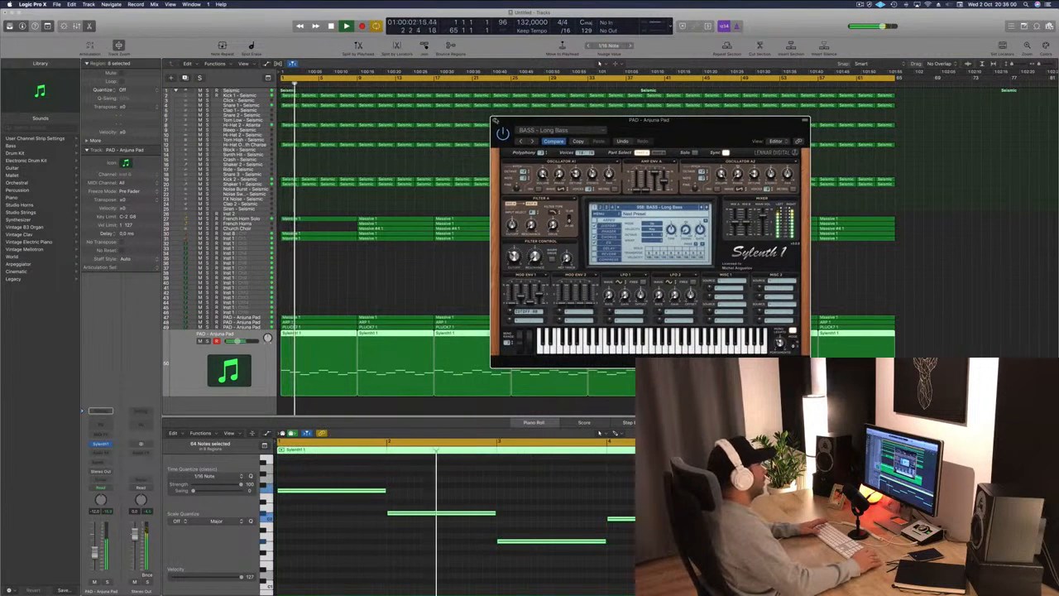
pyautogui.click(495, 121)
pyautogui.press('space')
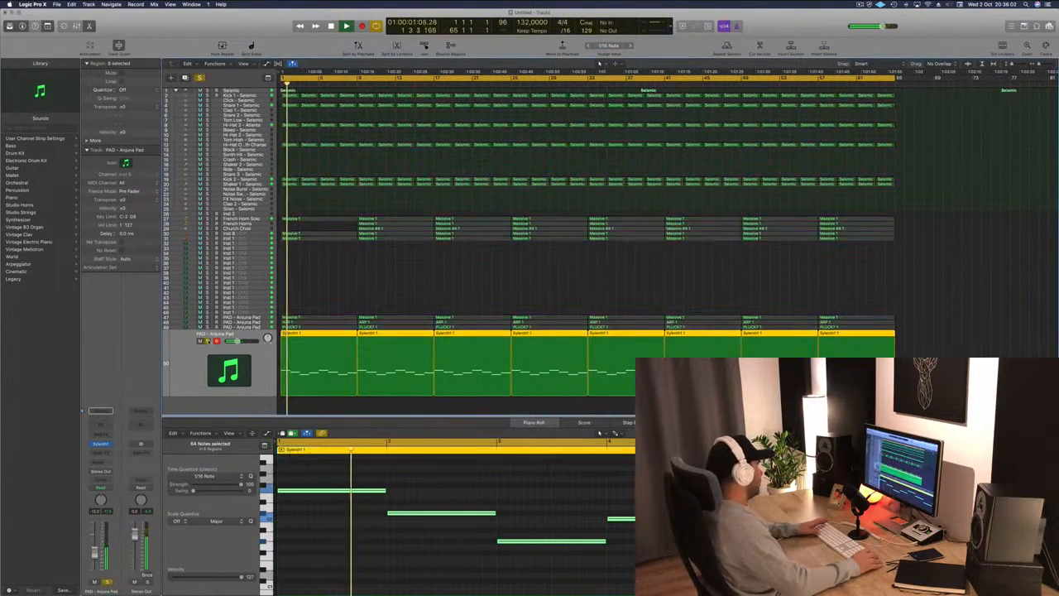
pyautogui.press('Return')
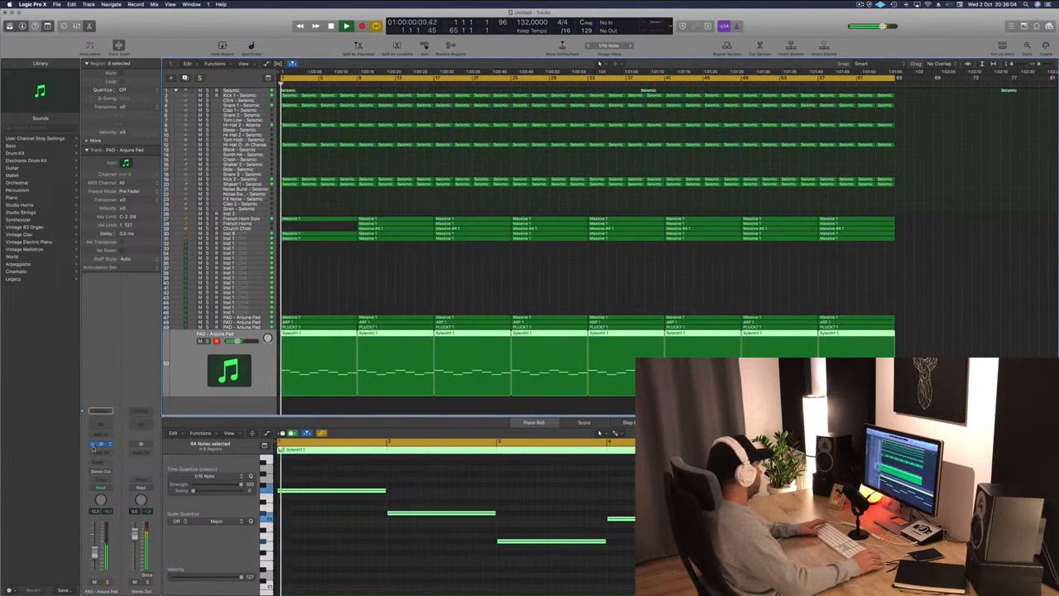
# Insert a Compressor on the pad track, adjust its ratio, and close the compressor window.
pyautogui.click(106, 453)
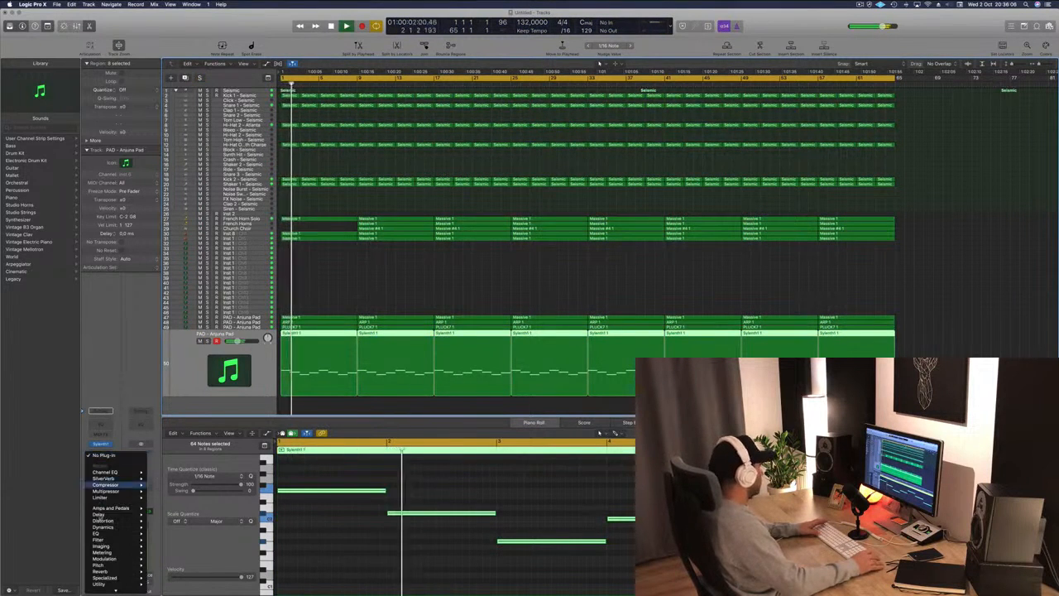
pyautogui.click(157, 484)
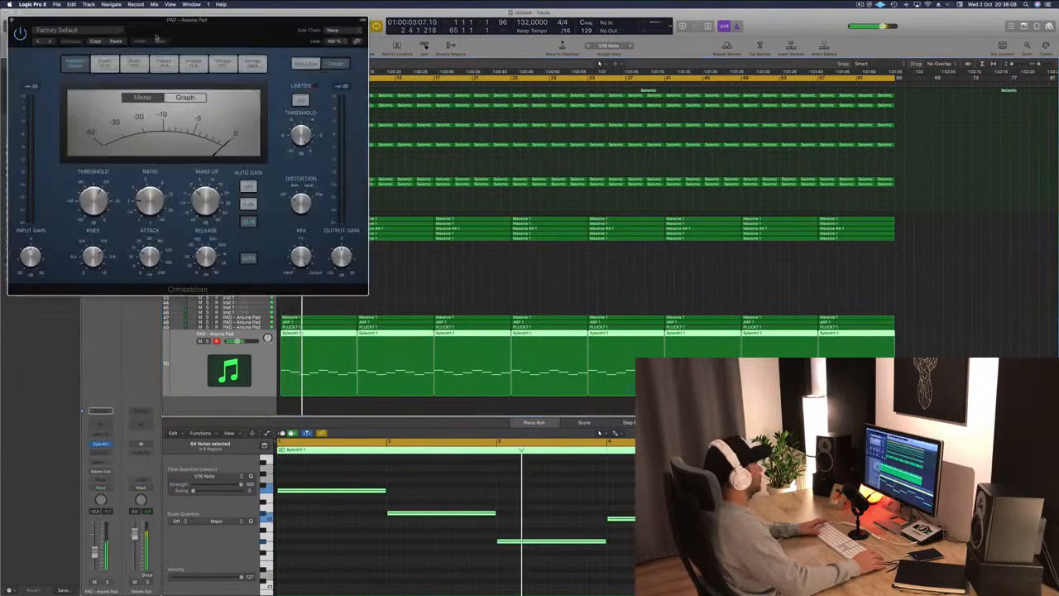
pyautogui.moveTo(185, 12); pyautogui.dragTo(523, 115)
pyautogui.moveTo(479, 299); pyautogui.dragTo(429, 287)
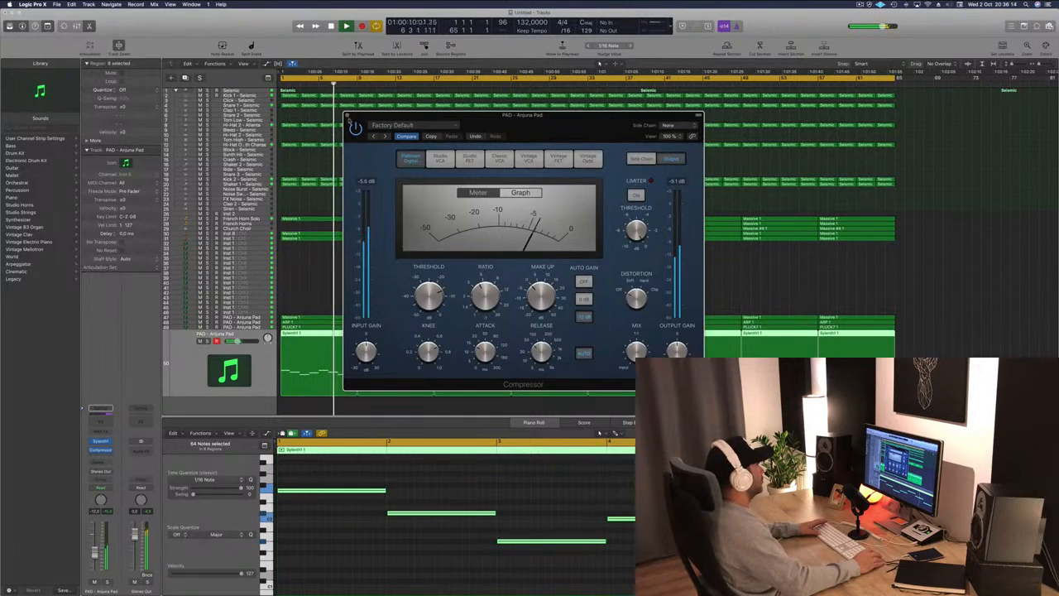
pyautogui.click(350, 121)
pyautogui.press('Return')
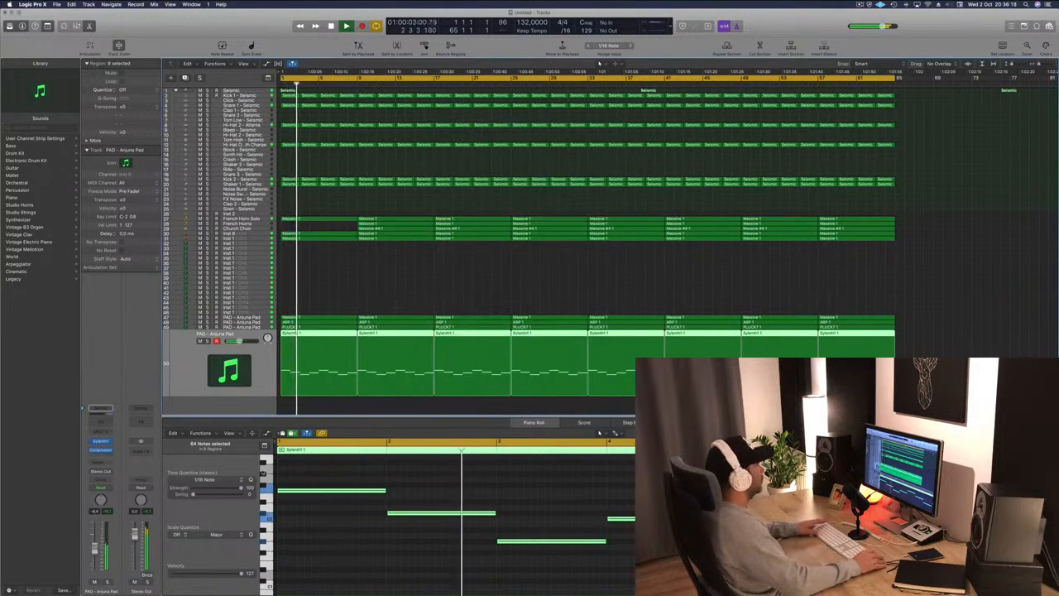
# Select the French Horn Solo track and enable its Channel EQ low-cut filter, raising it into the low mids.
pyautogui.scroll(-1, 406, 272)
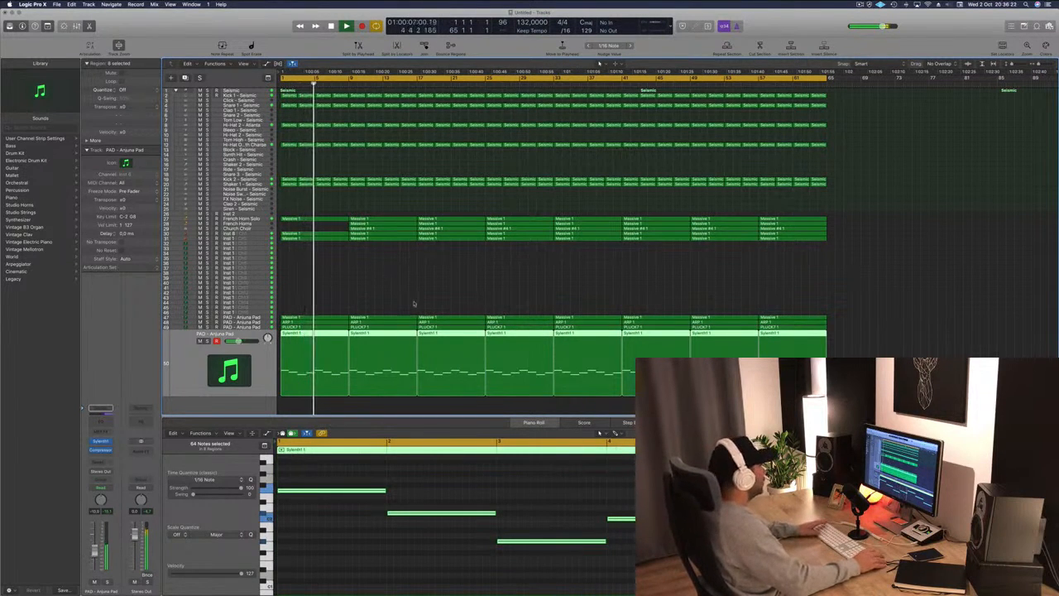
pyautogui.click(189, 220)
pyautogui.press('space')
pyautogui.press('space')
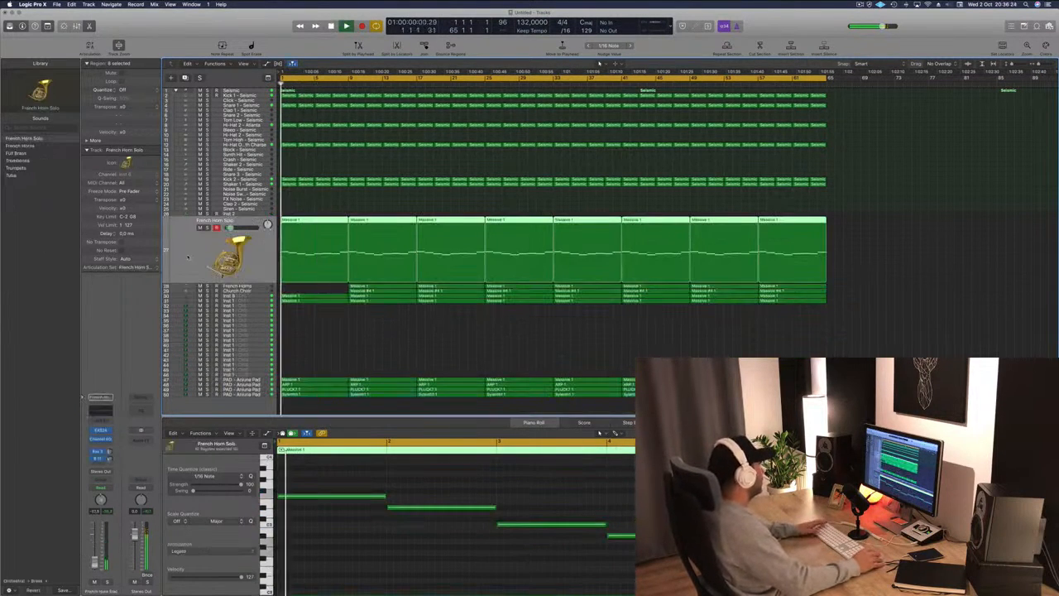
pyautogui.click(100, 438)
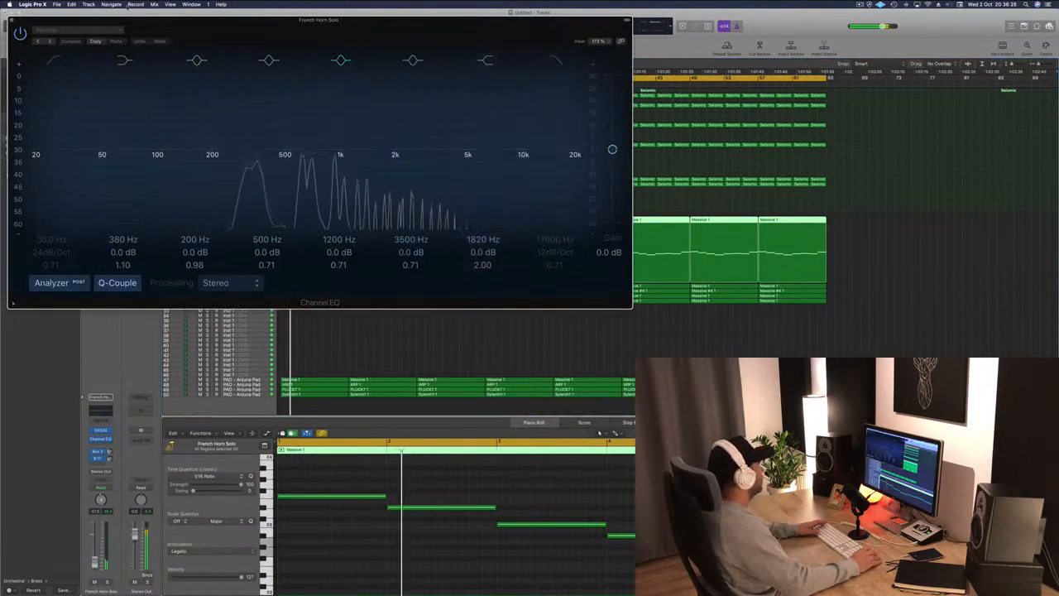
pyautogui.click(54, 61)
pyautogui.moveTo(61, 157); pyautogui.dragTo(248, 157)
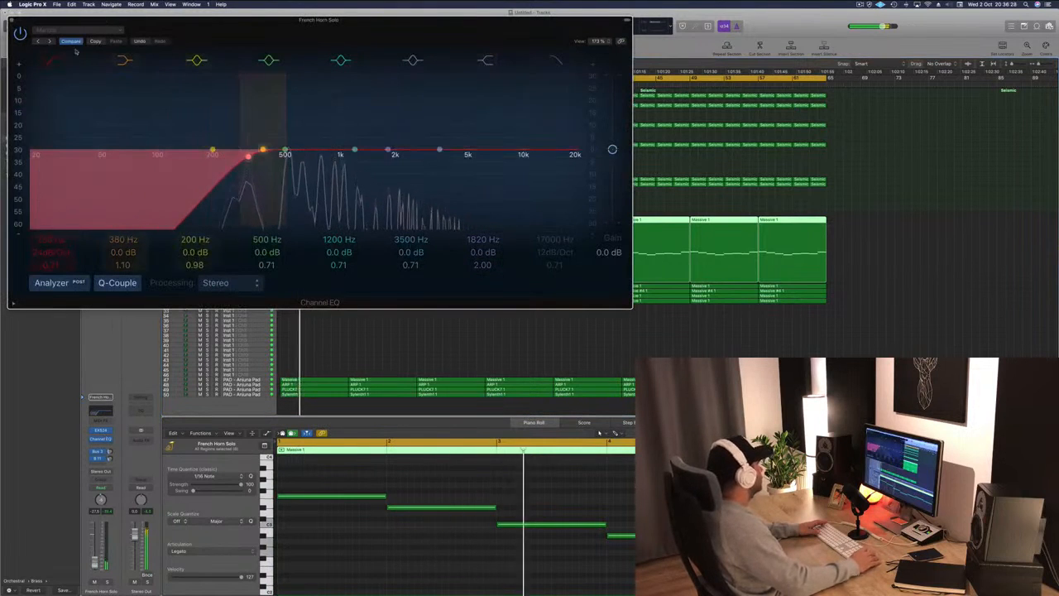
pyautogui.press('super+w')
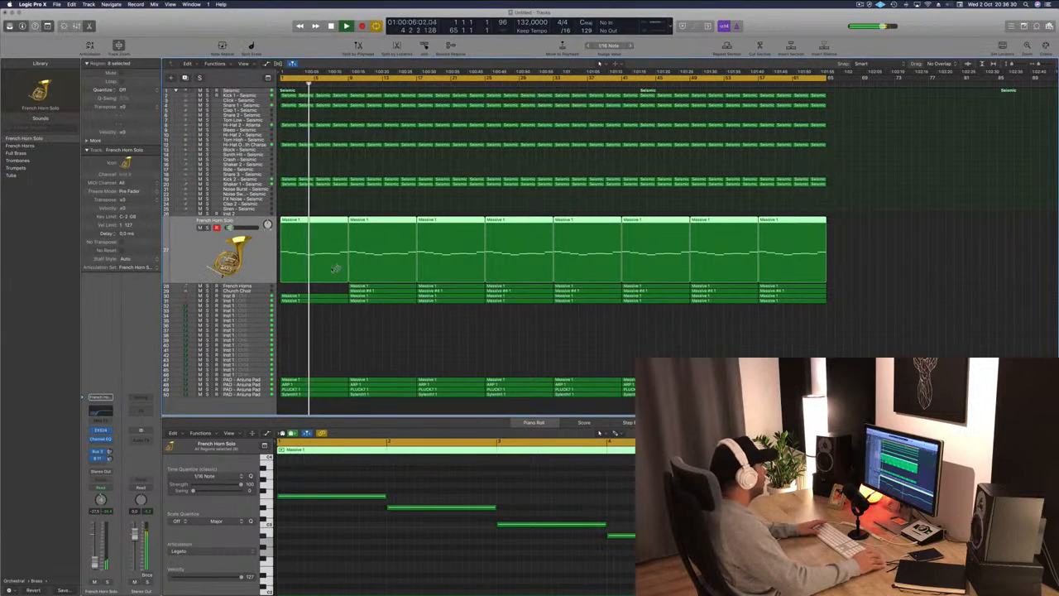
# Set the French Horns track's Channel EQ low-cut filter to about 166 Hz.
pyautogui.click(331, 290)
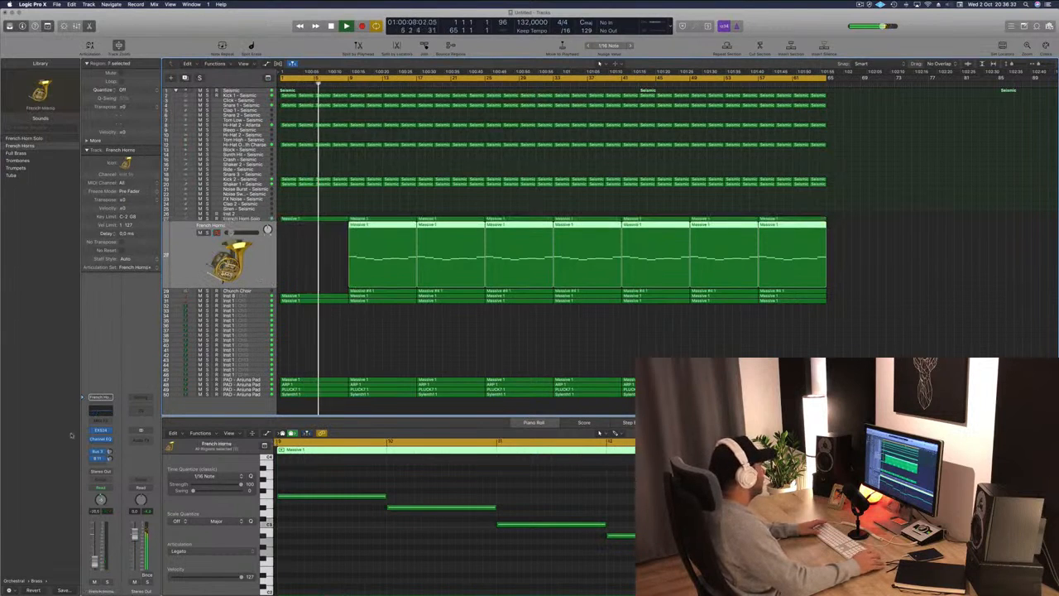
pyautogui.click(100, 410)
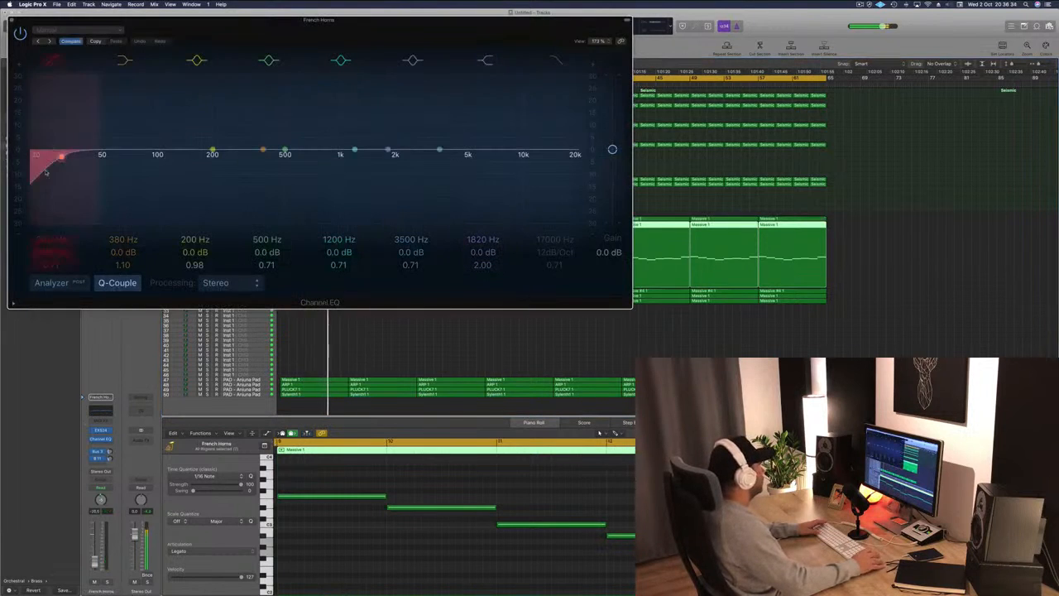
pyautogui.moveTo(45, 171); pyautogui.dragTo(197, 165)
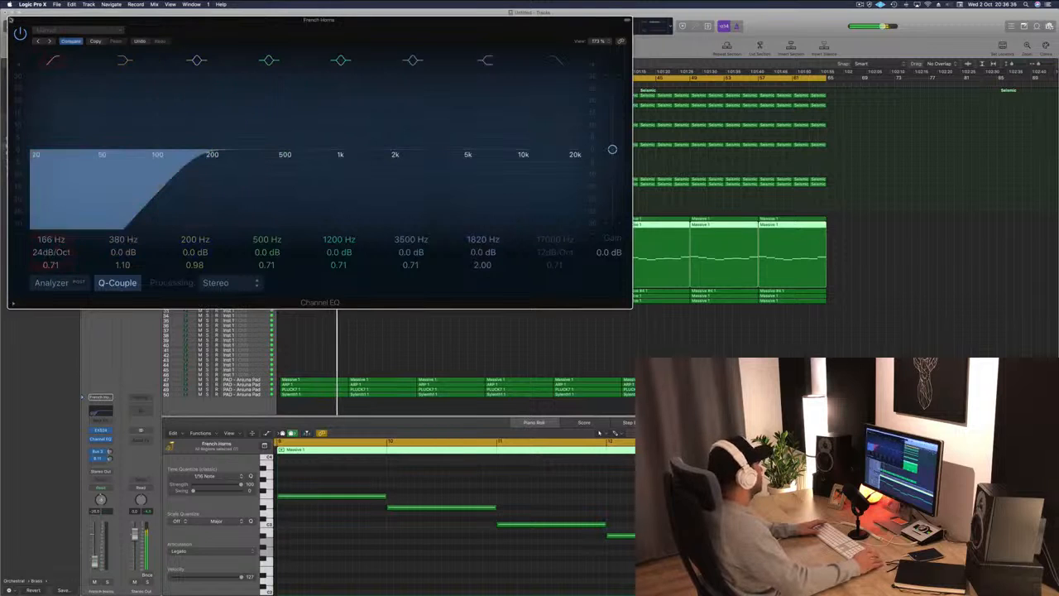
pyautogui.click(10, 18)
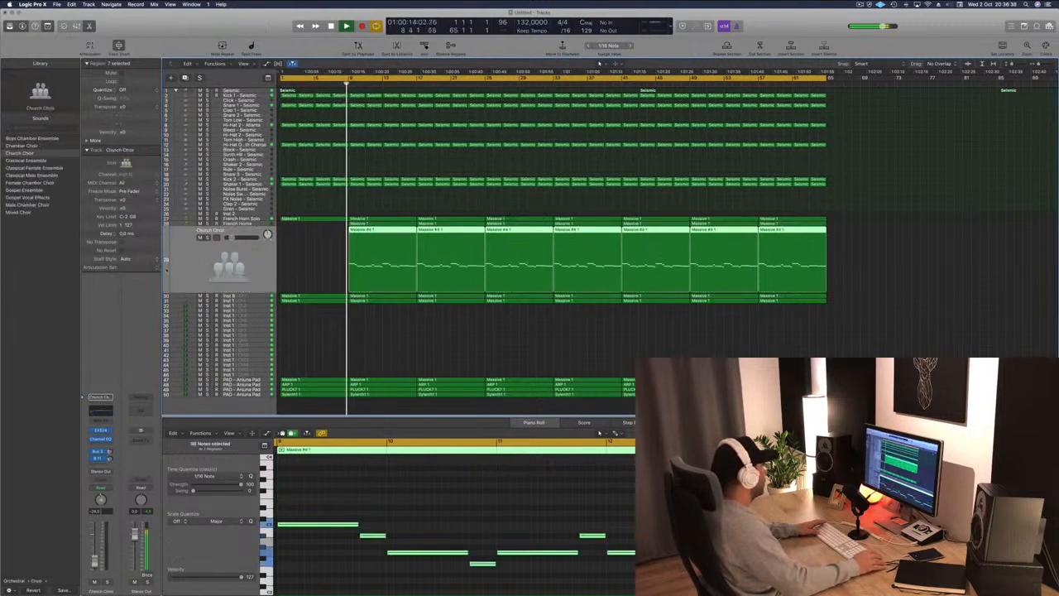
# Set the Church Choir track's Channel EQ low-cut filter to about 170 Hz.
pyautogui.click(100, 411)
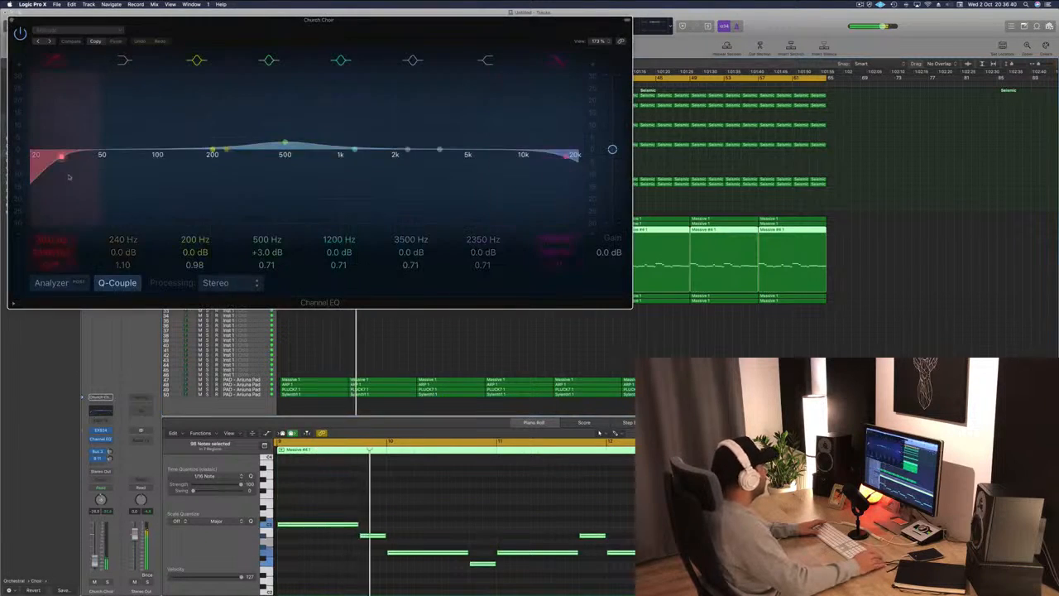
pyautogui.moveTo(69, 176); pyautogui.dragTo(199, 172)
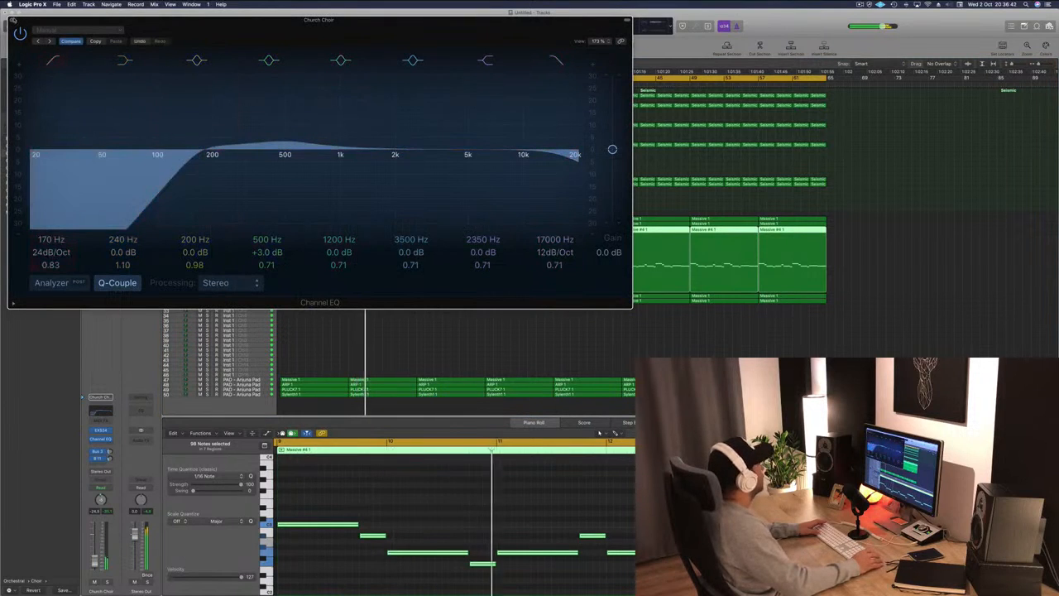
pyautogui.click(13, 19)
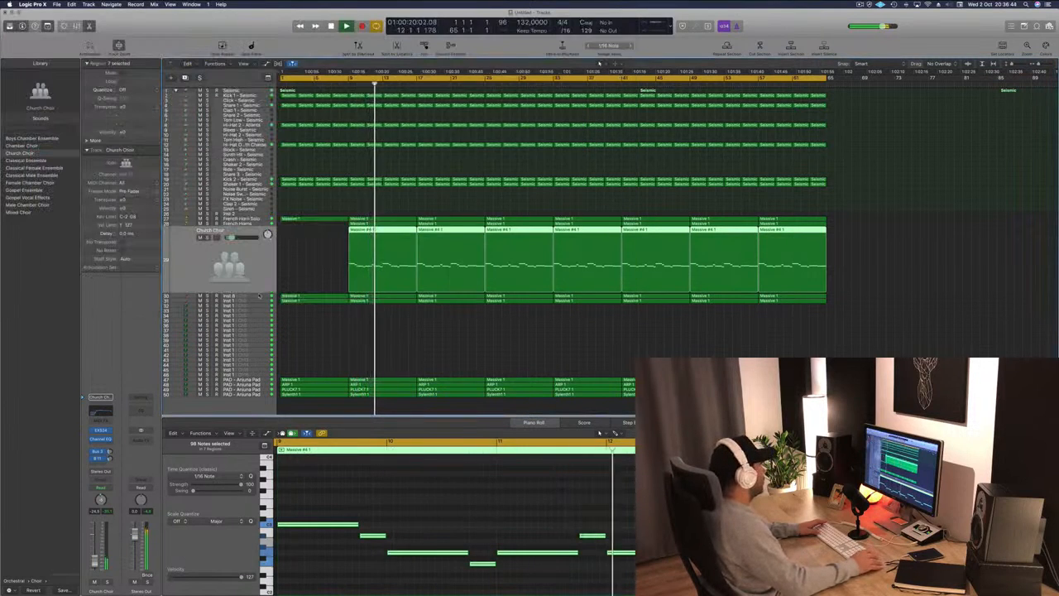
# Select the next strings track (Inst 8) and enable its Channel EQ low-cut filter, raising it into the low mids.
pyautogui.press('Down')
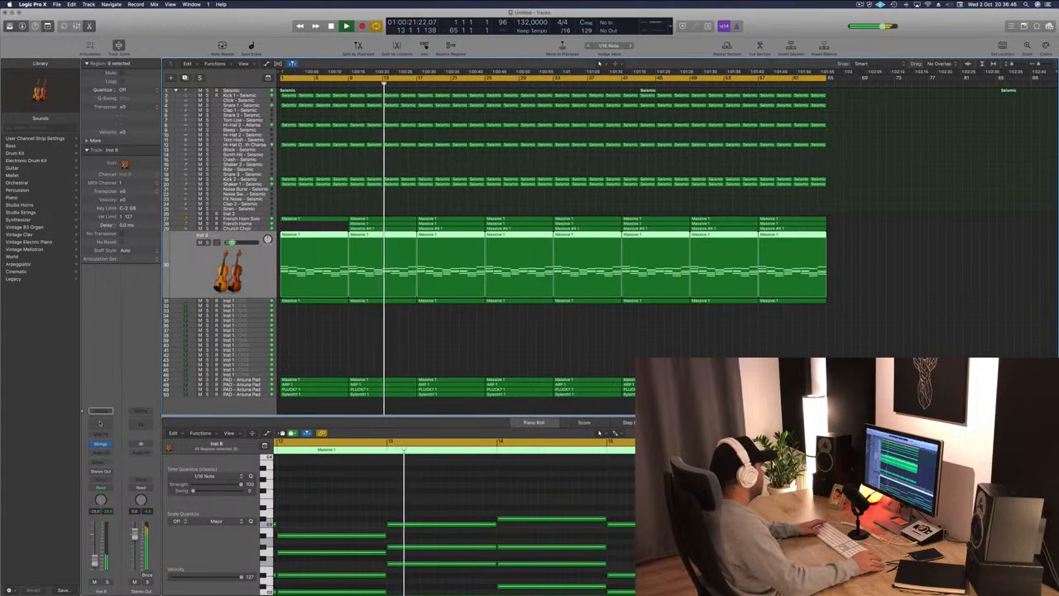
pyautogui.click(100, 422)
pyautogui.click(53, 61)
pyautogui.moveTo(61, 148); pyautogui.dragTo(224, 147)
pyautogui.click(12, 20)
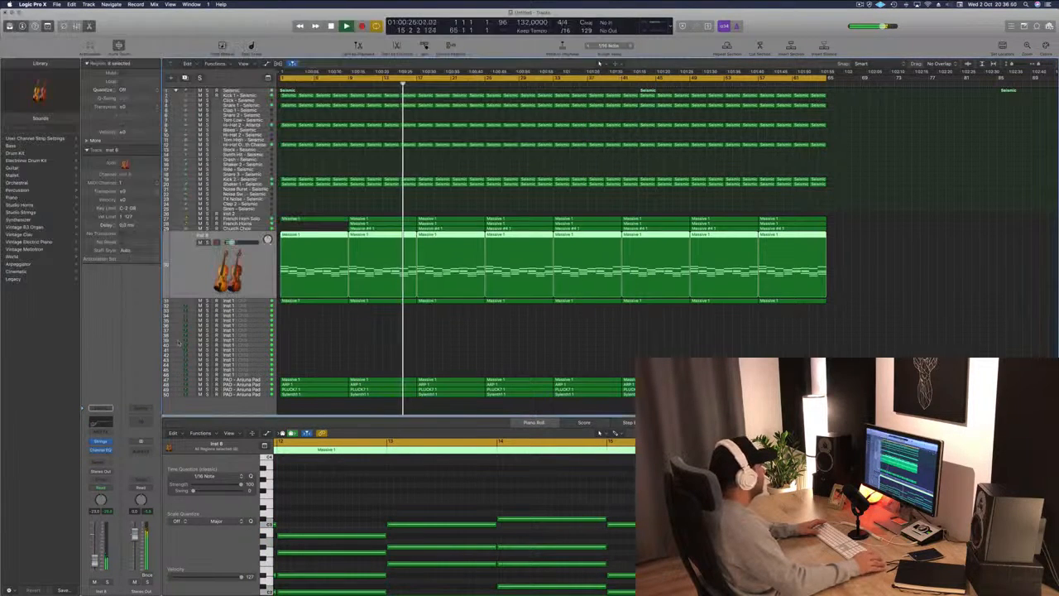
# Select the Inst 1 strings track and set its Channel EQ low-cut filter to about 192 Hz.
pyautogui.press('Down')
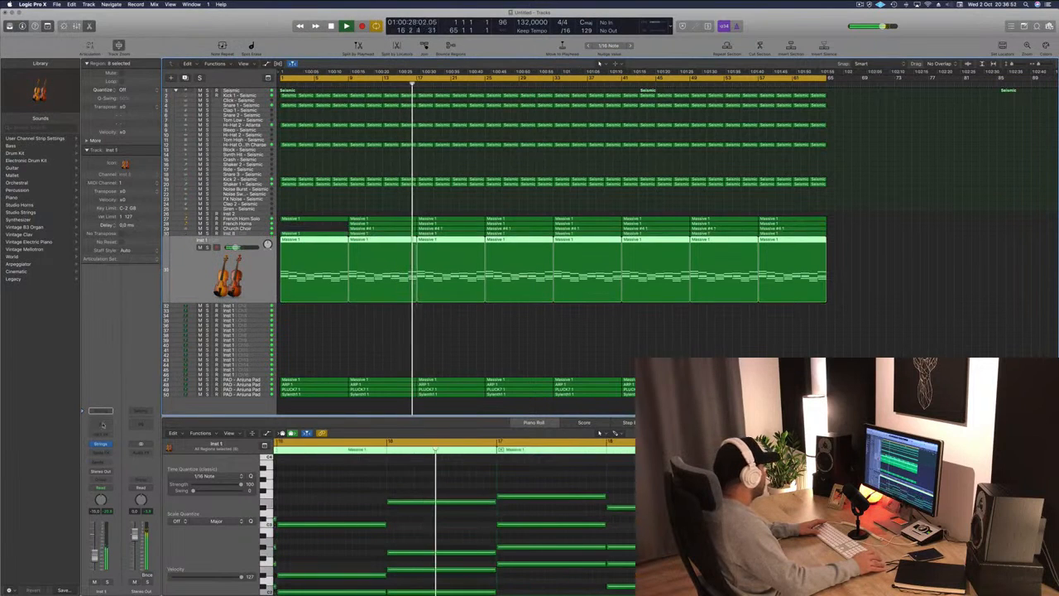
pyautogui.click(102, 424)
pyautogui.click(52, 61)
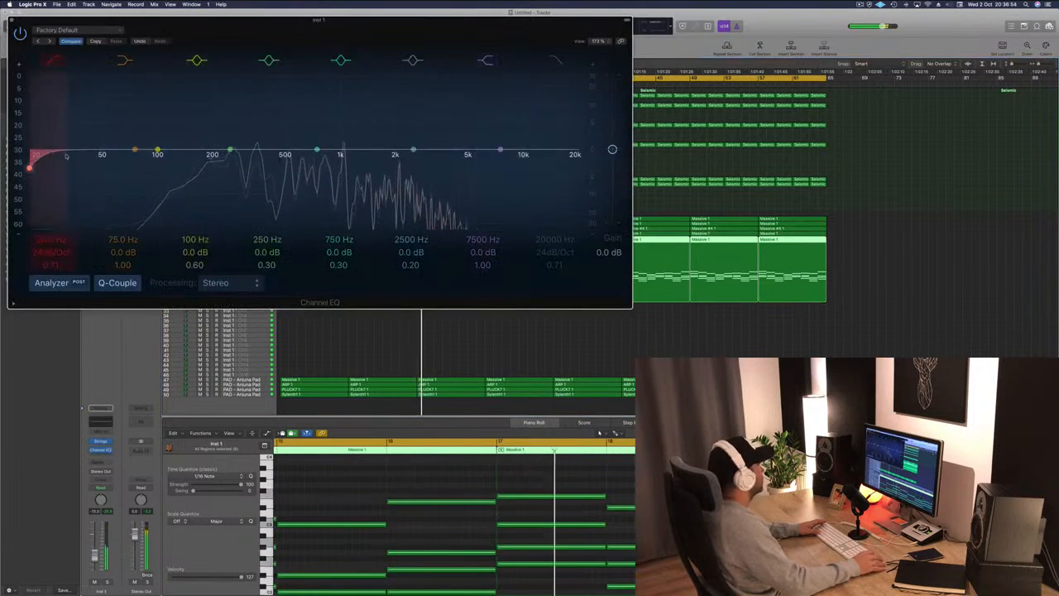
pyautogui.moveTo(66, 155); pyautogui.dragTo(209, 154)
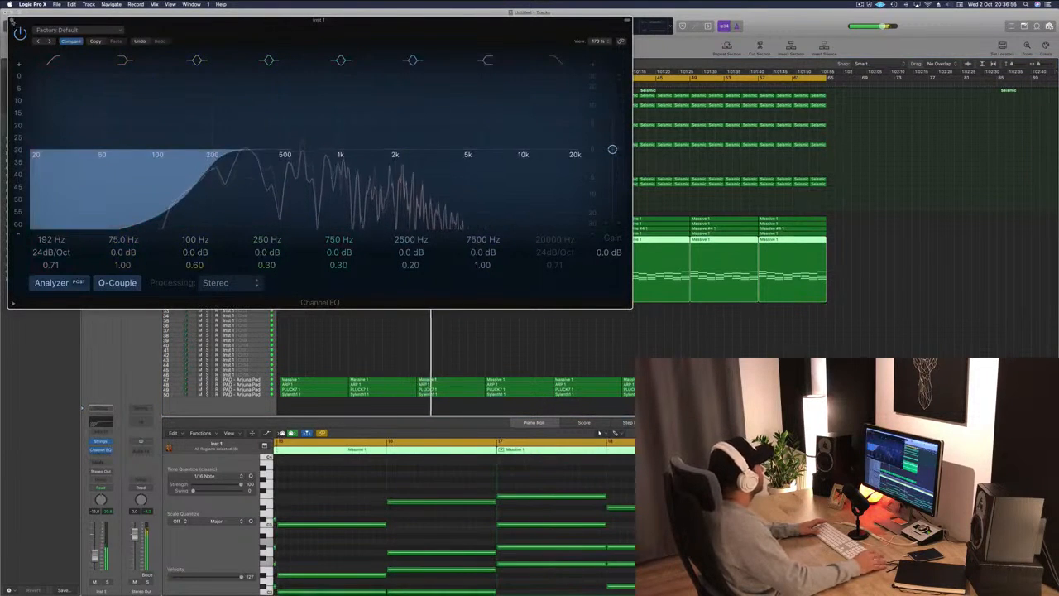
pyautogui.click(11, 21)
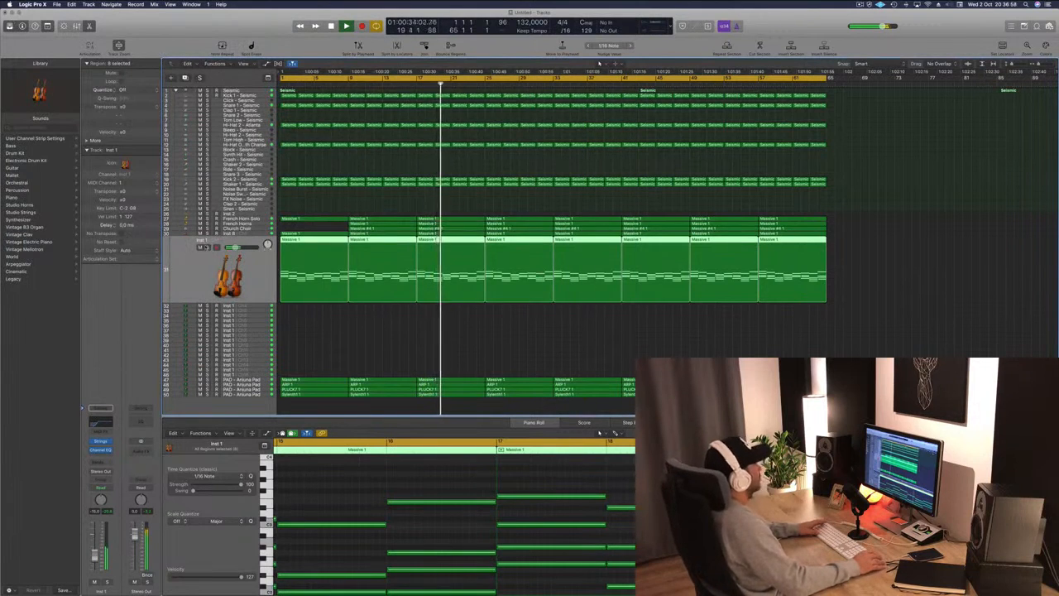
# Audition the Inst 1 strings track in solo, unsolo it, and return the playhead to the project start.
pyautogui.press('s')
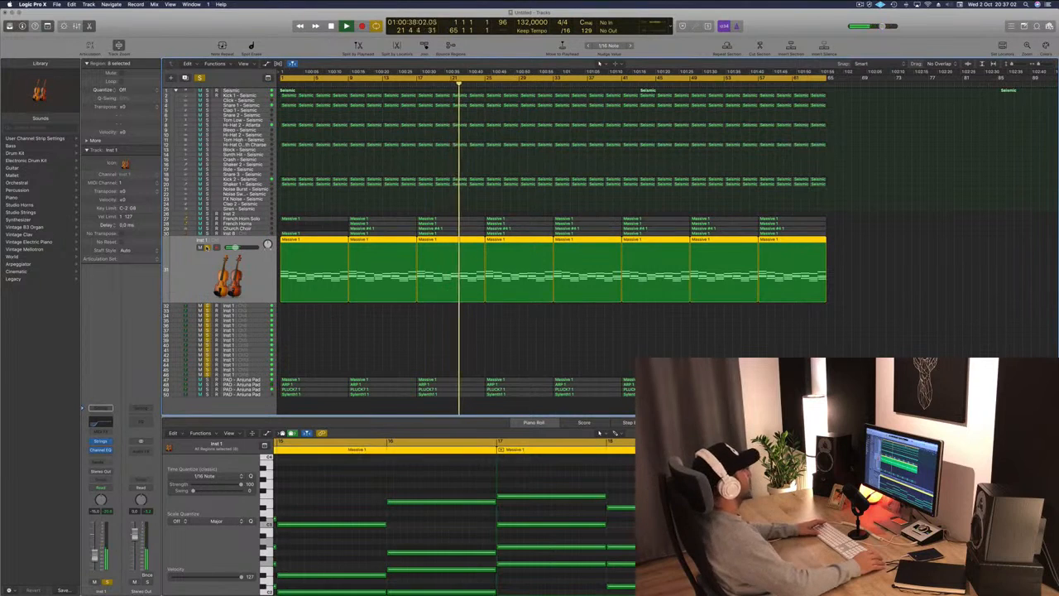
pyautogui.press('s')
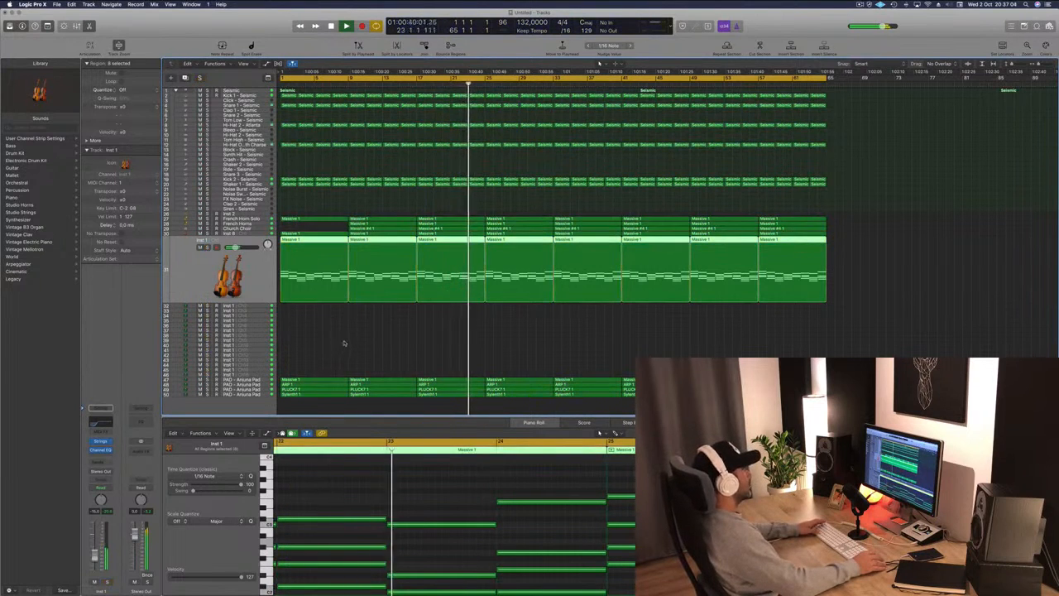
pyautogui.press('Return')
# Select the PAD - Arjuna Pad track.
pyautogui.click(242, 379)
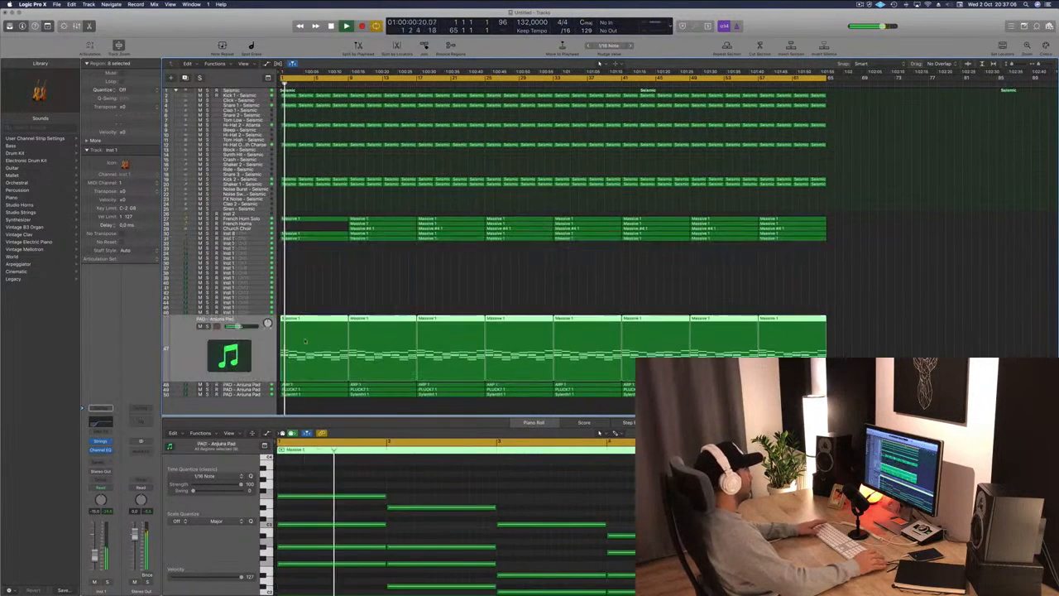
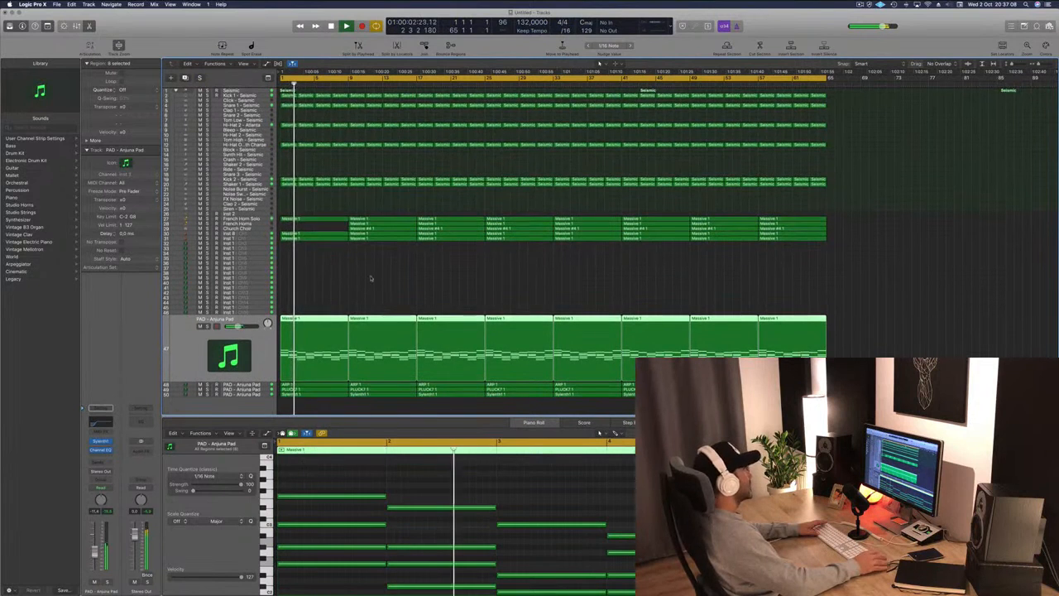
# Delete the Church Choir track's region starting at bar 5.
pyautogui.click(368, 227)
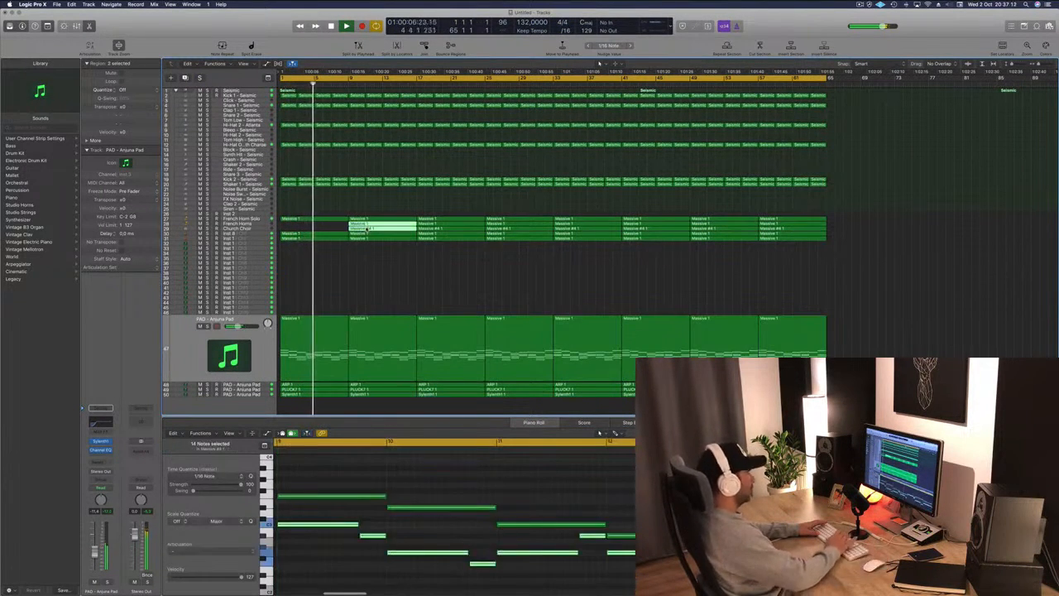
pyautogui.press('Delete')
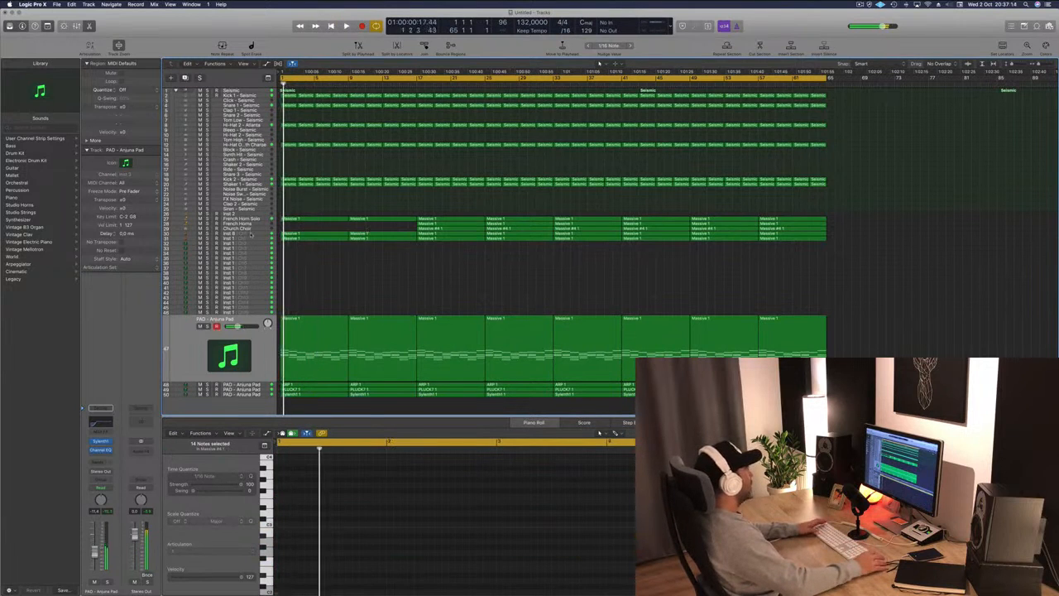
# Audition the Inst 8 strings track in solo, then unsolo it and return the playhead to the start.
pyautogui.click(319, 234)
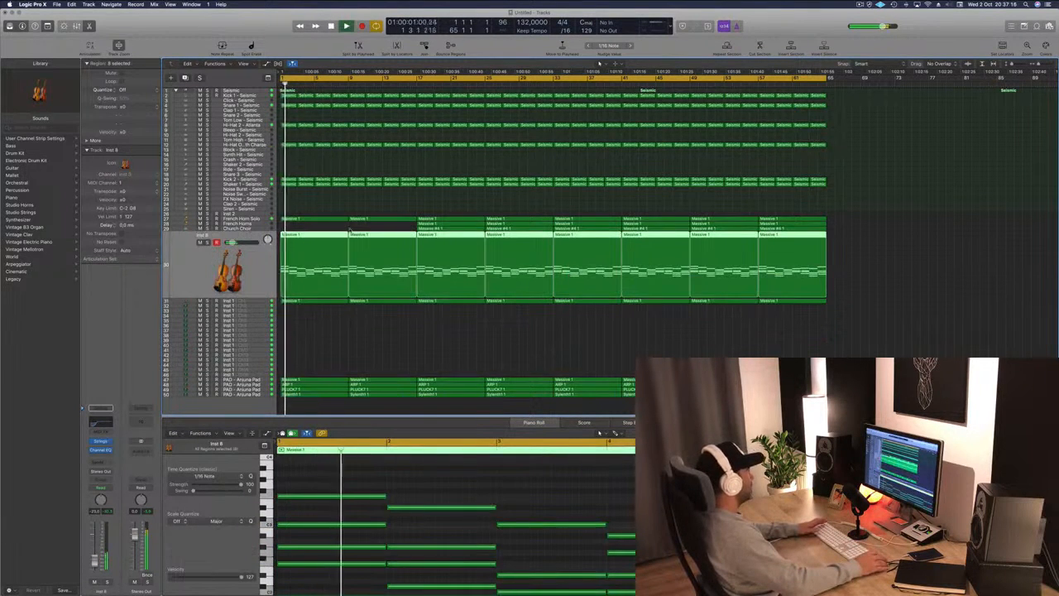
pyautogui.press('Return')
pyautogui.press('s')
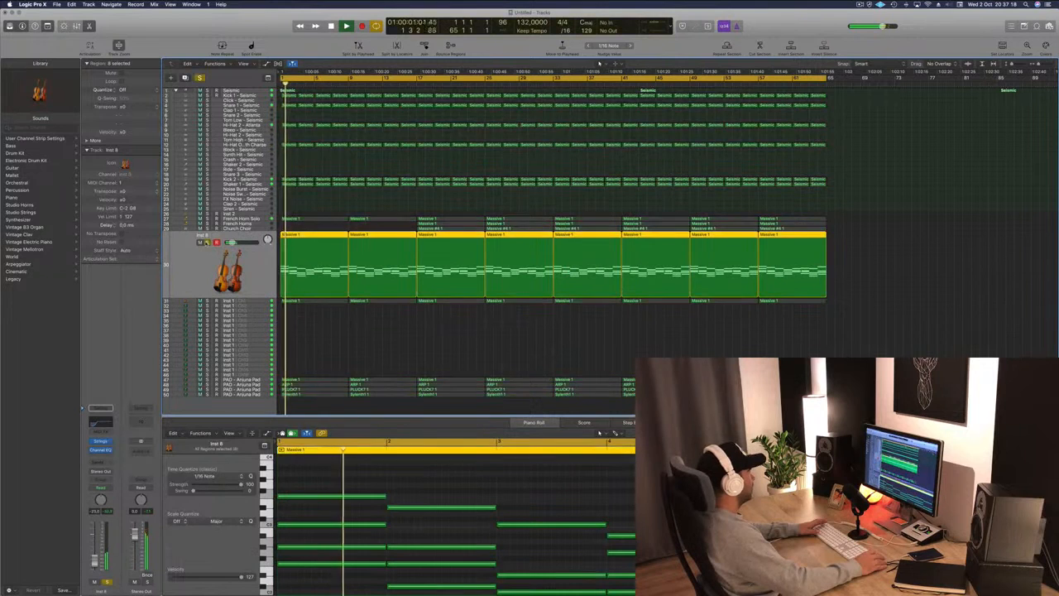
pyautogui.click(207, 242)
pyautogui.press('Return')
# Delete the Inst 8 track's first region at bar 1 and return the playhead to the start.
pyautogui.click(323, 227)
pyautogui.click(324, 236)
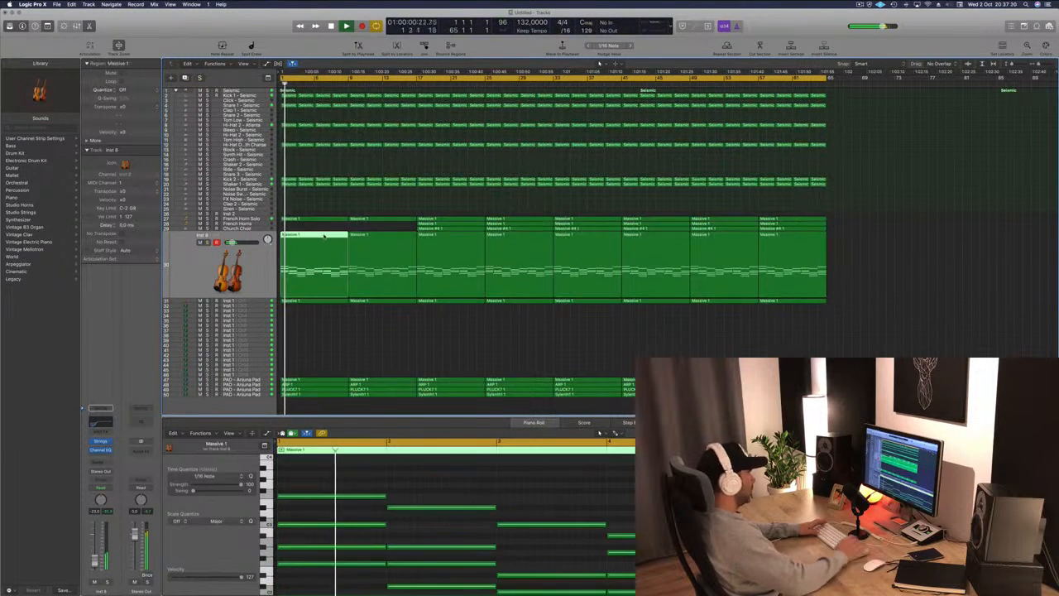
pyautogui.press('BackSpace')
pyautogui.press('Return')
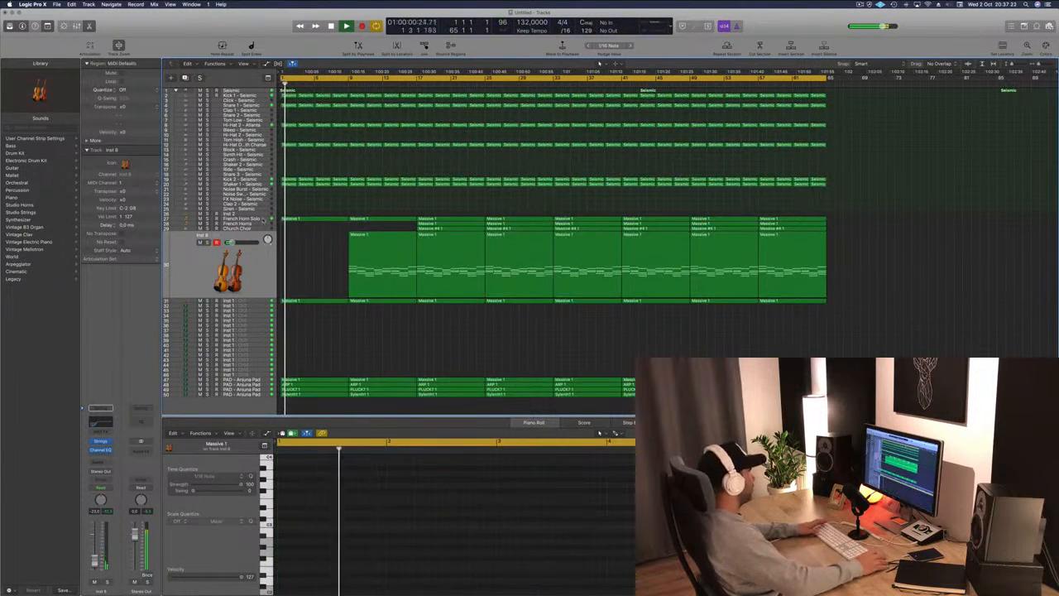
# Select the French Horn Solo track and audition it in solo, then unsolo it.
pyautogui.click(264, 220)
pyautogui.press('s')
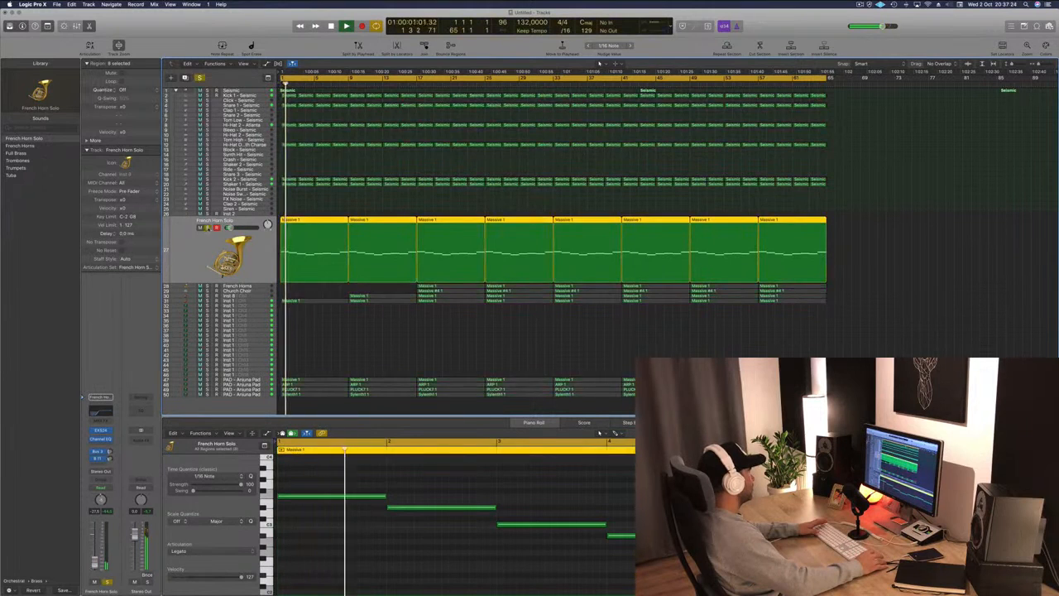
pyautogui.press('s')
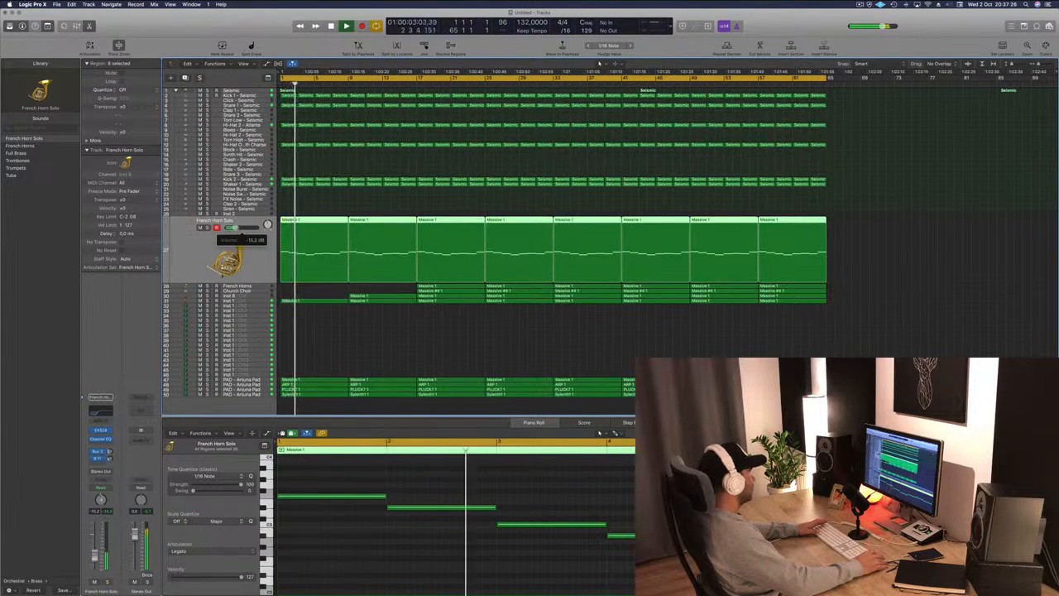
# Select the Inst 1 strings track, solo and unsolo it, and go back to the project start.
pyautogui.click(261, 301)
pyautogui.press('Return')
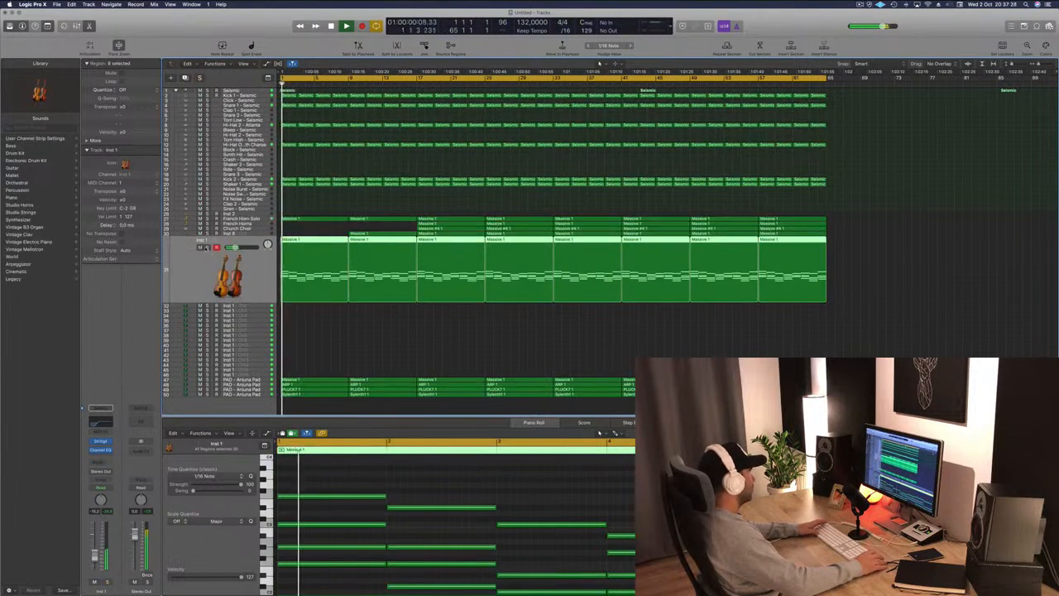
pyautogui.press('s')
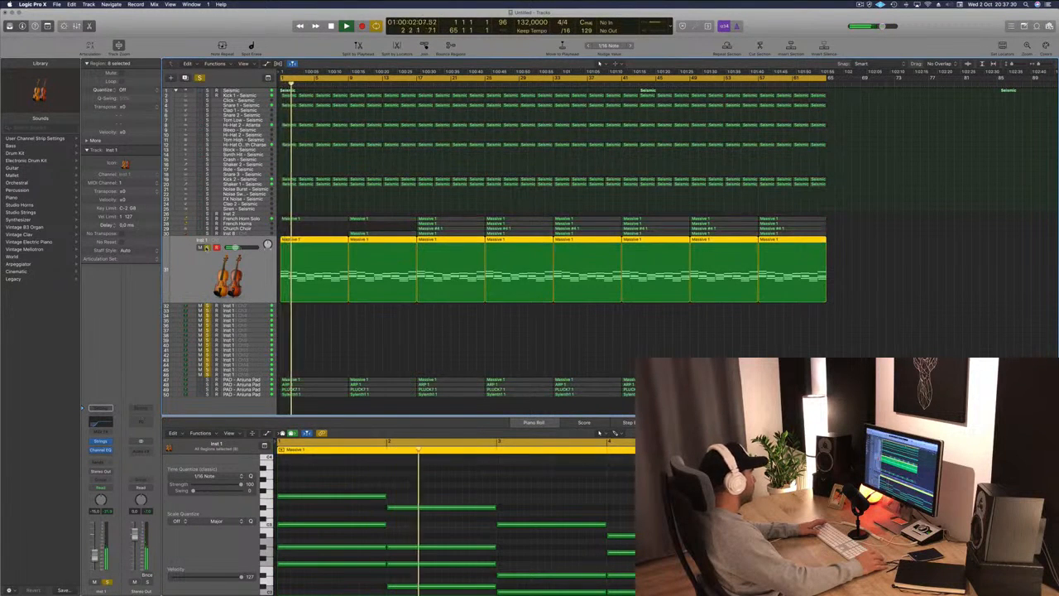
pyautogui.press('s')
pyautogui.press('Return')
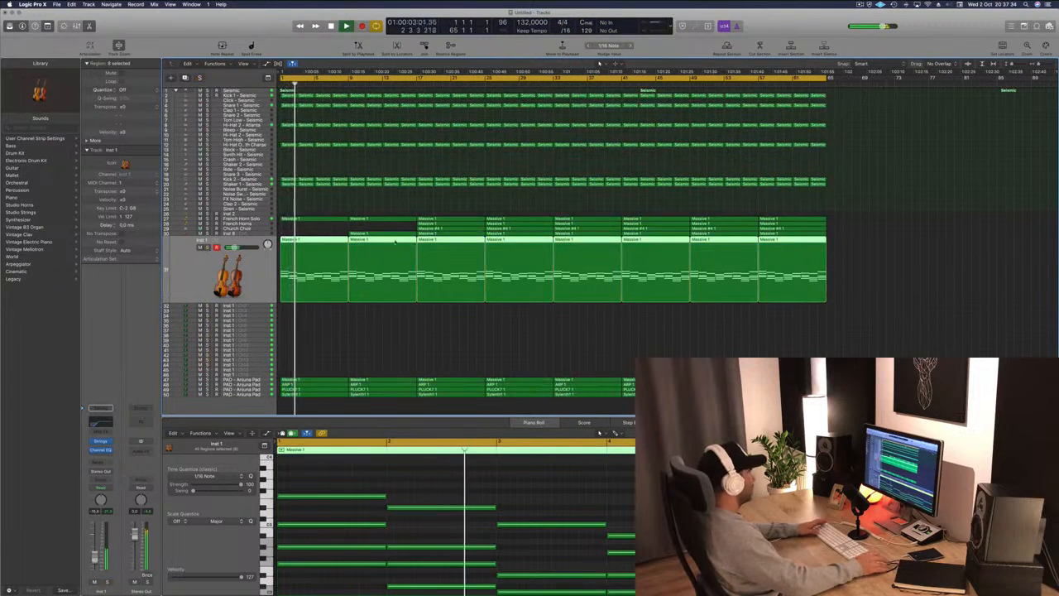
pyautogui.press('Return')
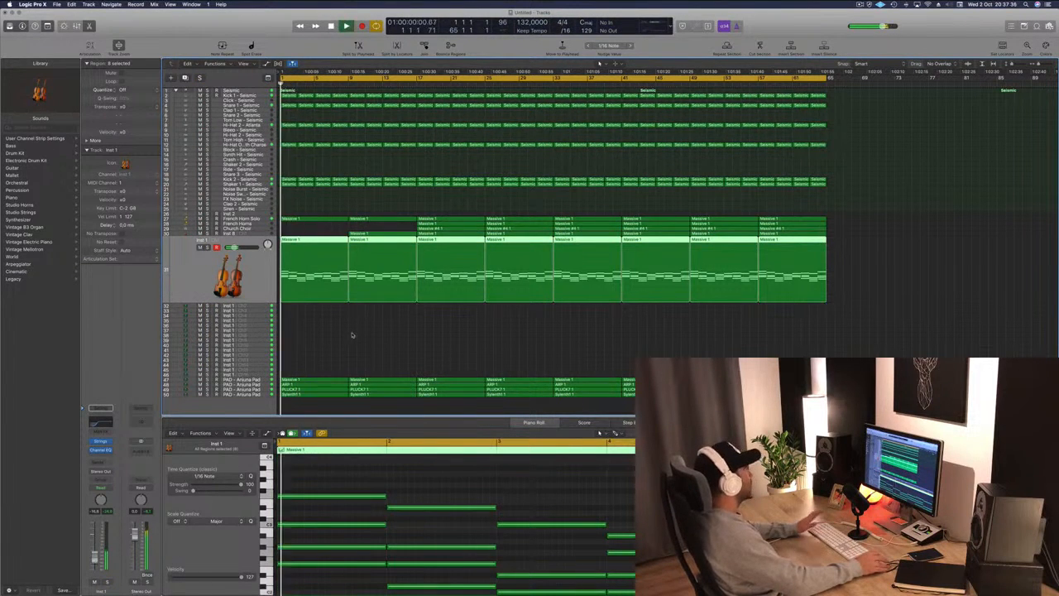
# Select the first PAD - Arjuna Pad track and open its Channel EQ and Sylenth1 plug-in windows.
pyautogui.click(255, 377)
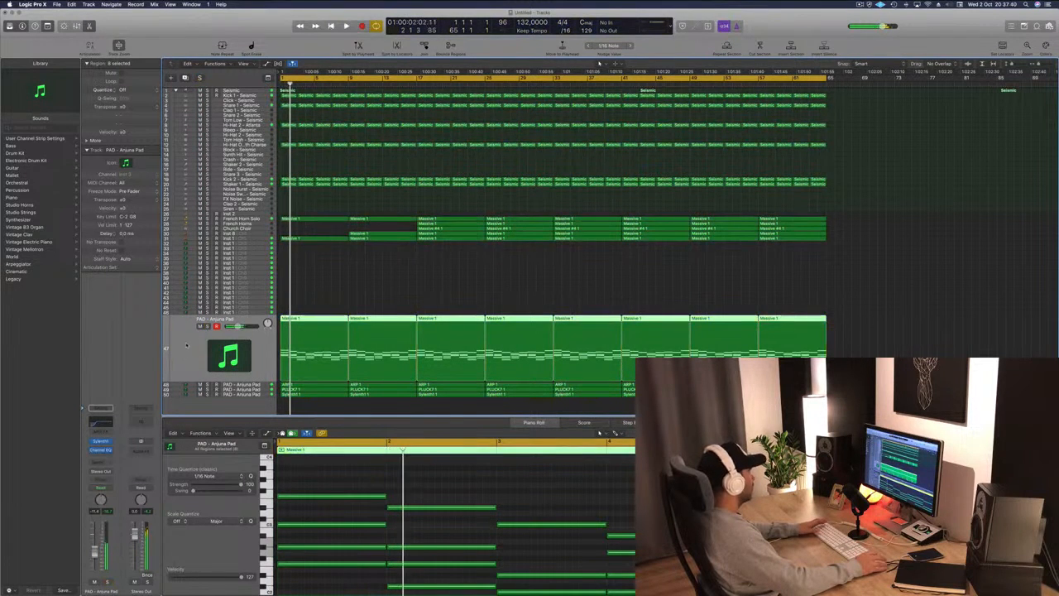
pyautogui.click(100, 423)
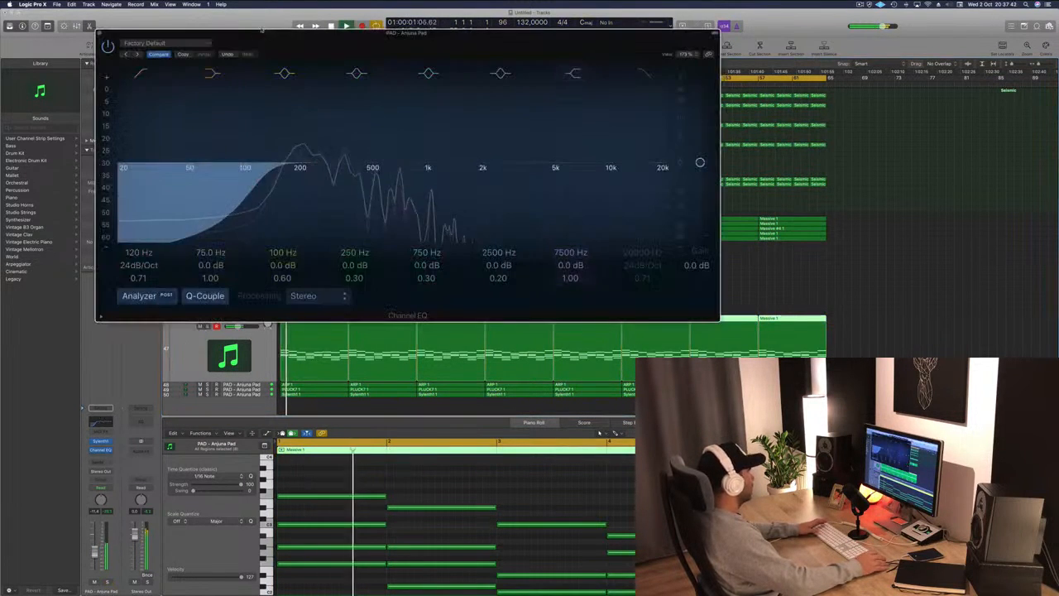
pyautogui.moveTo(283, 47); pyautogui.dragTo(528, 62)
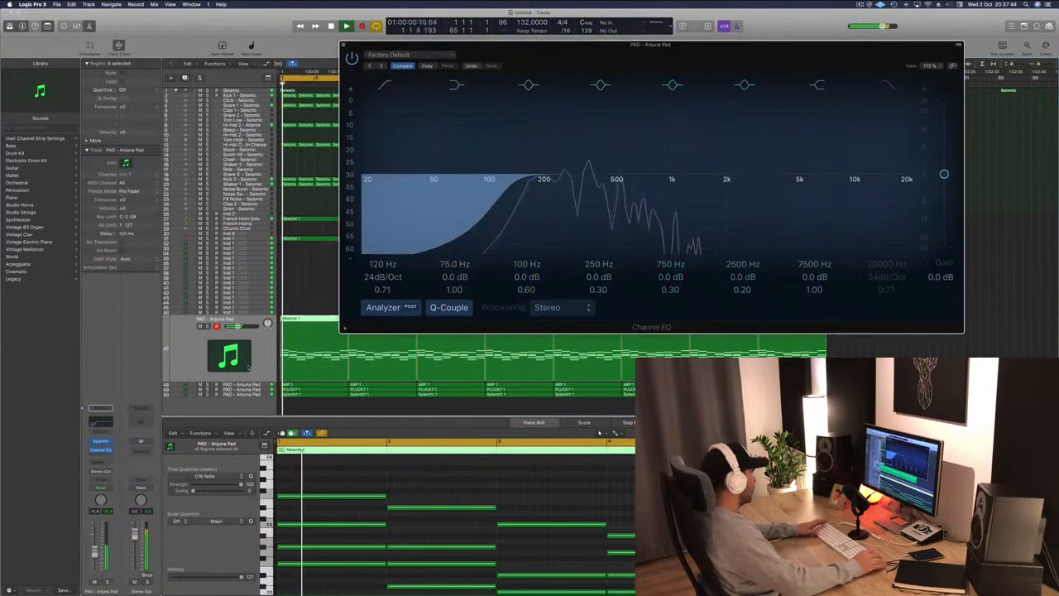
pyautogui.click(100, 440)
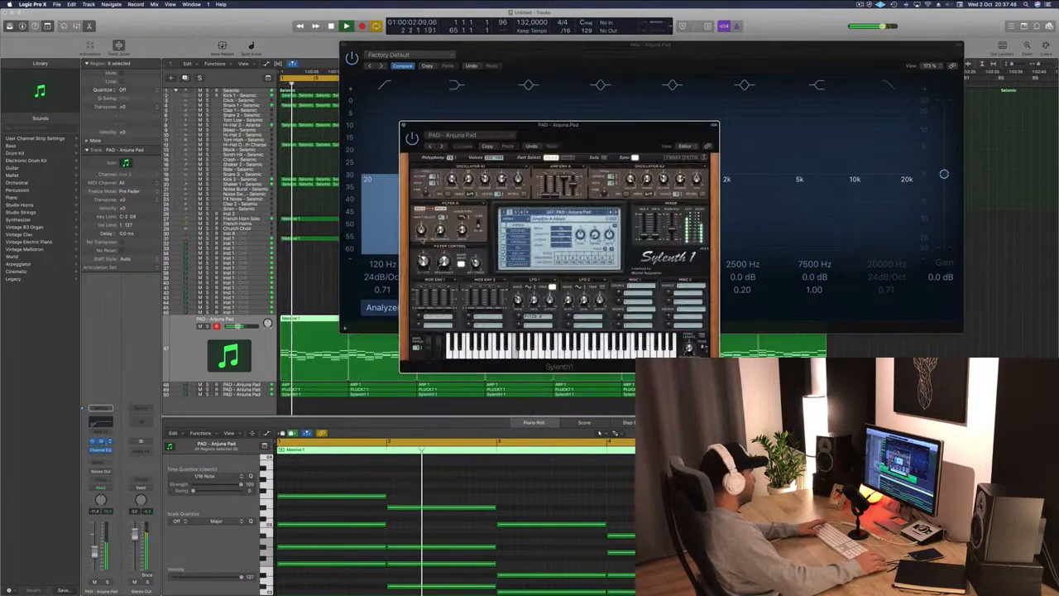
pyautogui.click(258, 346)
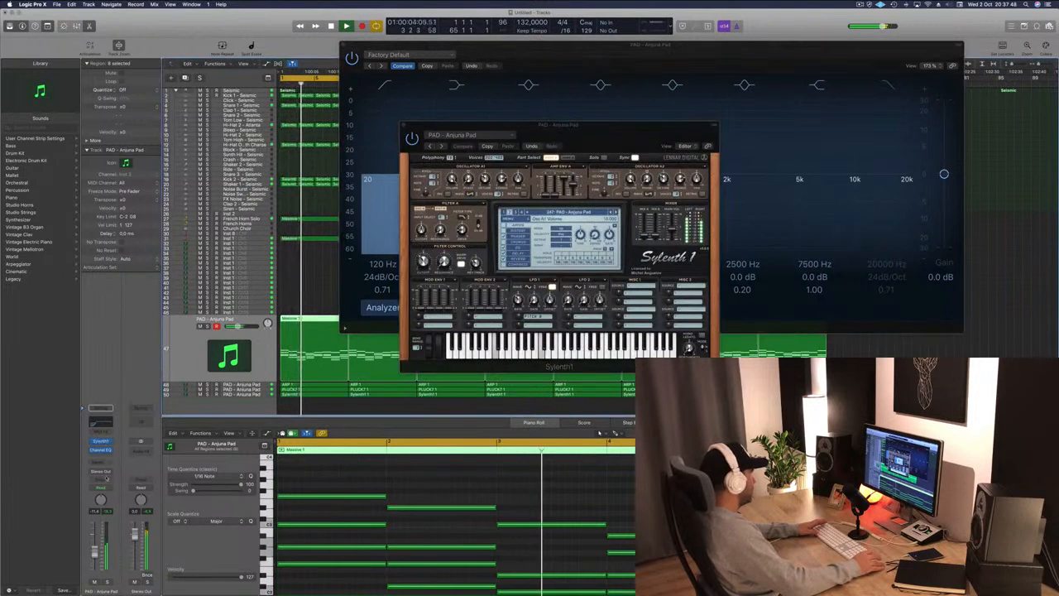
# Record a Sylenth1 filter cutoff move in a write automation mode, close the synth, and switch the track back to Read.
pyautogui.click(106, 489)
pyautogui.click(103, 497)
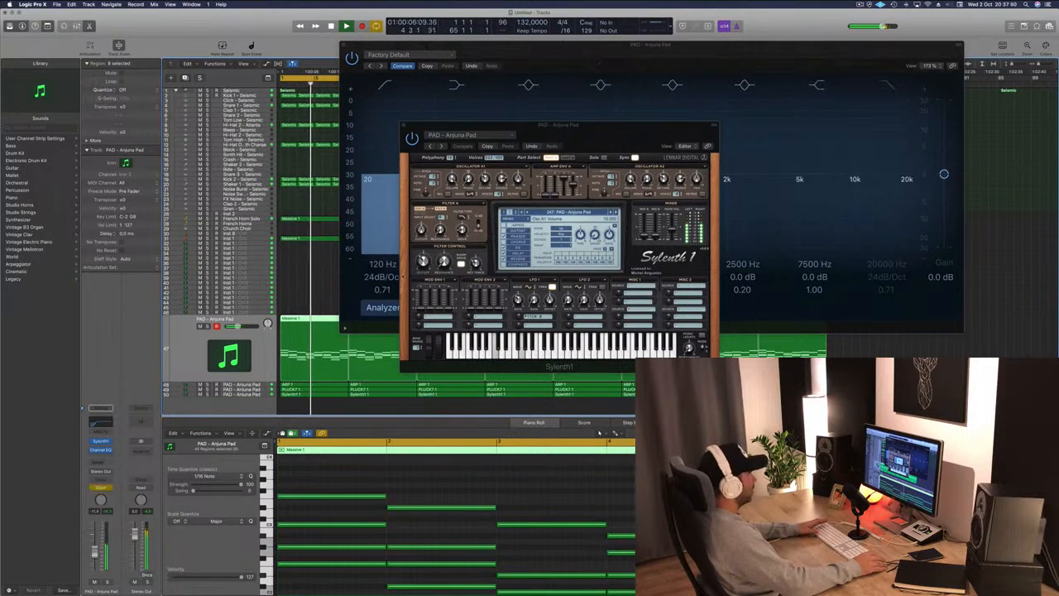
pyautogui.moveTo(424, 262); pyautogui.dragTo(425, 265)
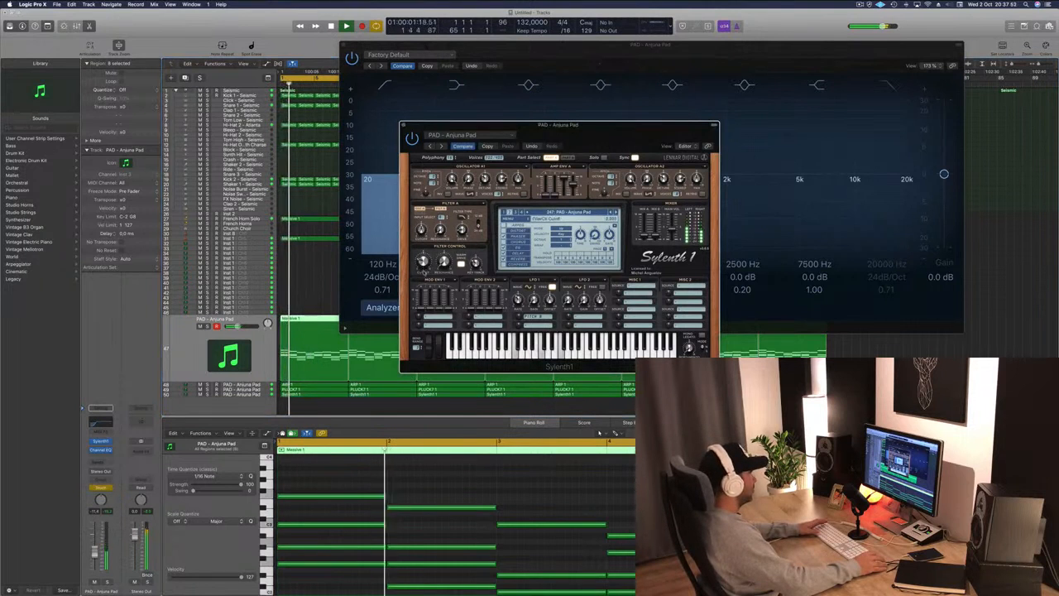
pyautogui.press('super+w')
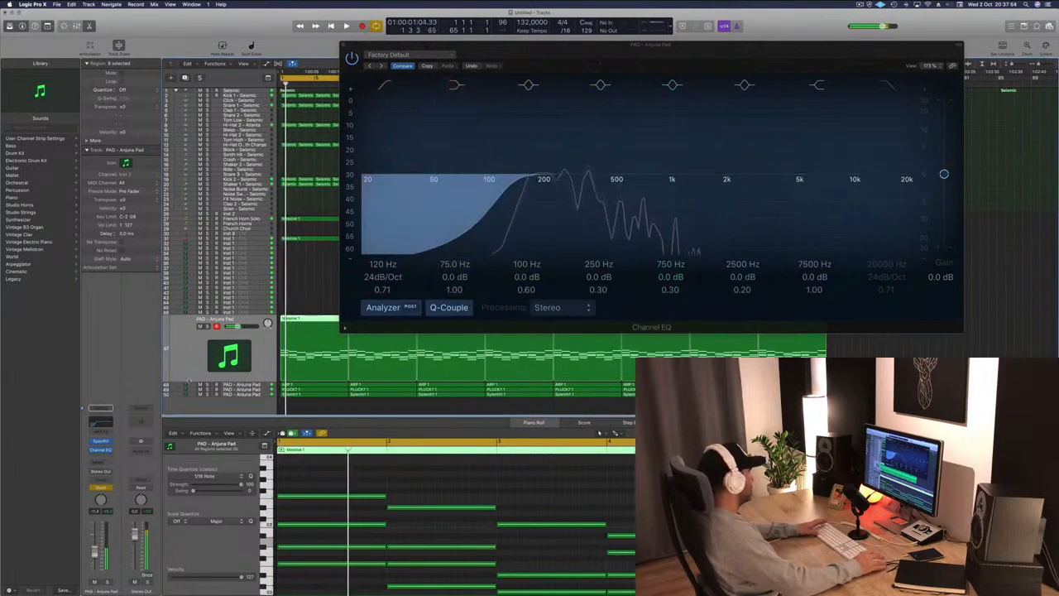
pyautogui.click(115, 486)
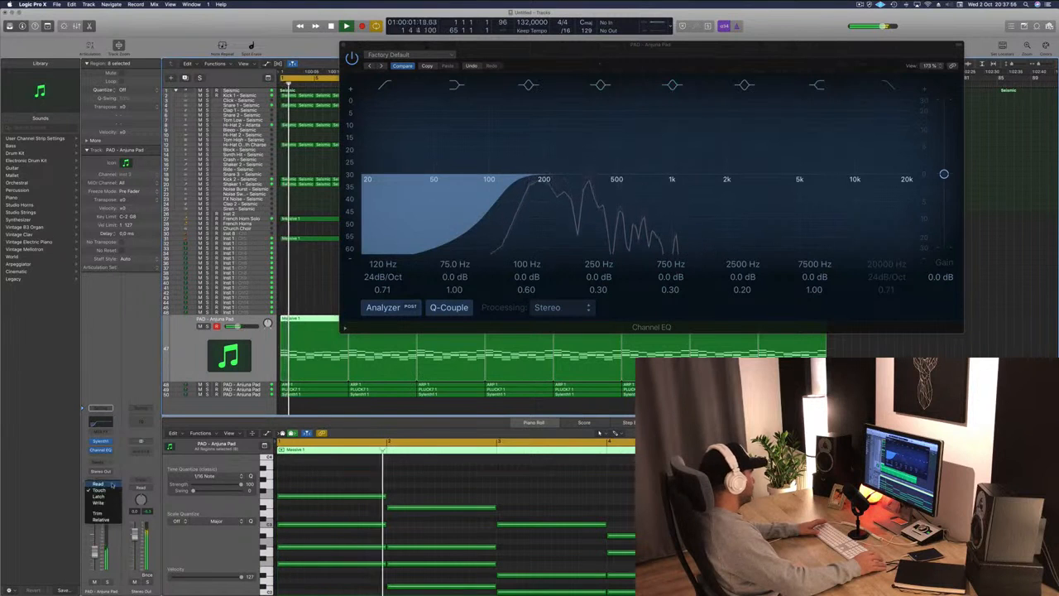
pyautogui.click(104, 478)
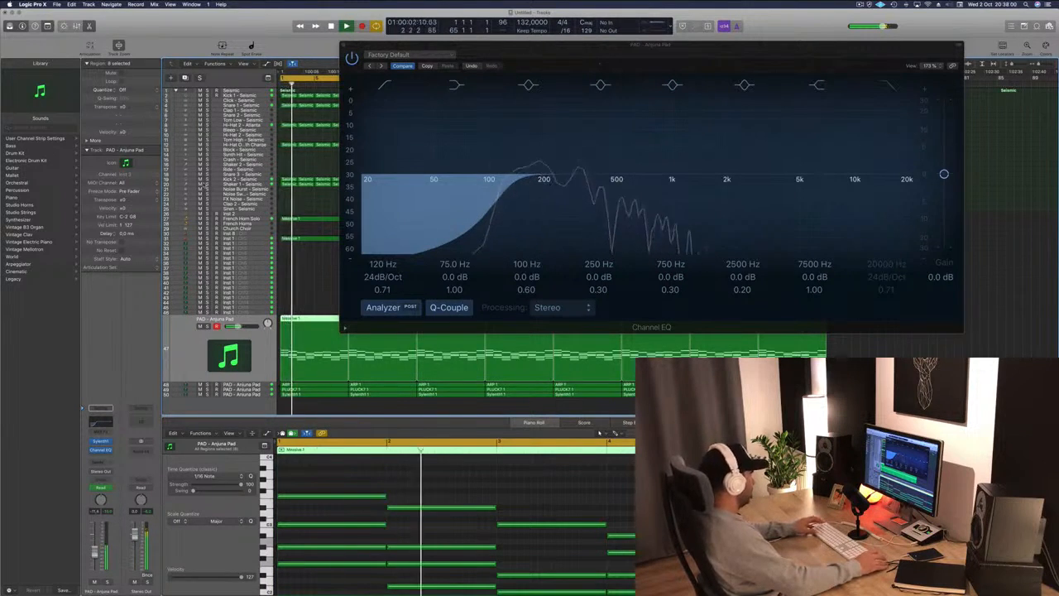
# Show the Sylenth1 Filter Cutoff automation lane on the pad track and raise an automation point near the start.
pyautogui.press('a')
pyautogui.click(240, 338)
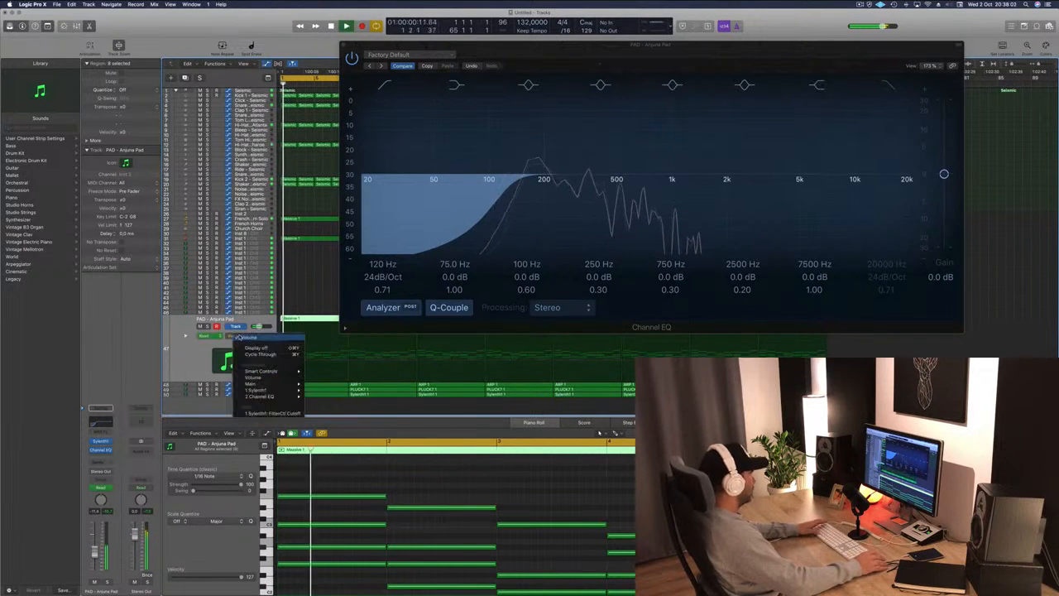
pyautogui.click(260, 414)
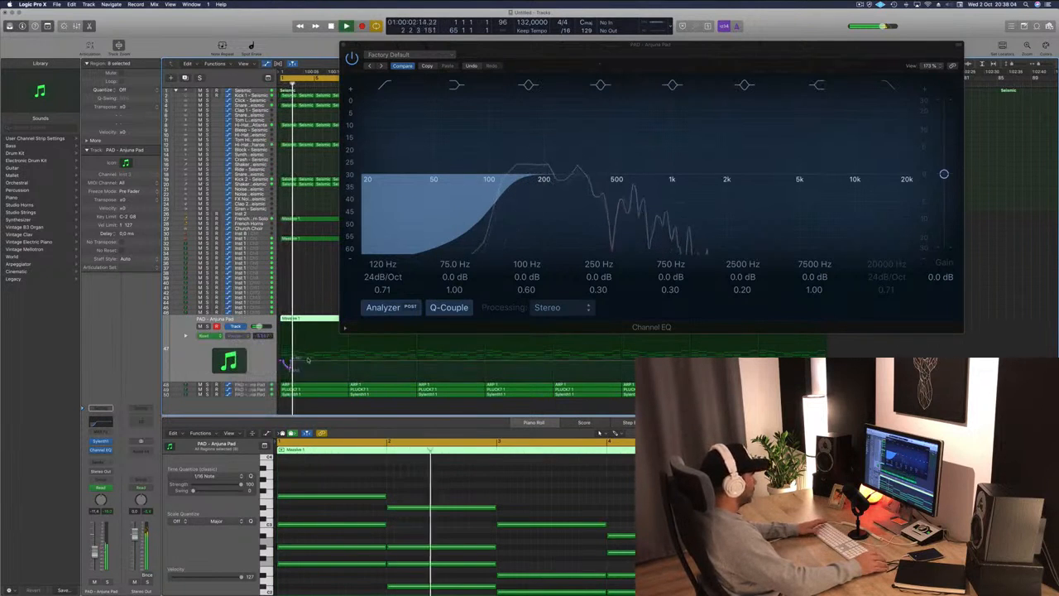
pyautogui.click(290, 362)
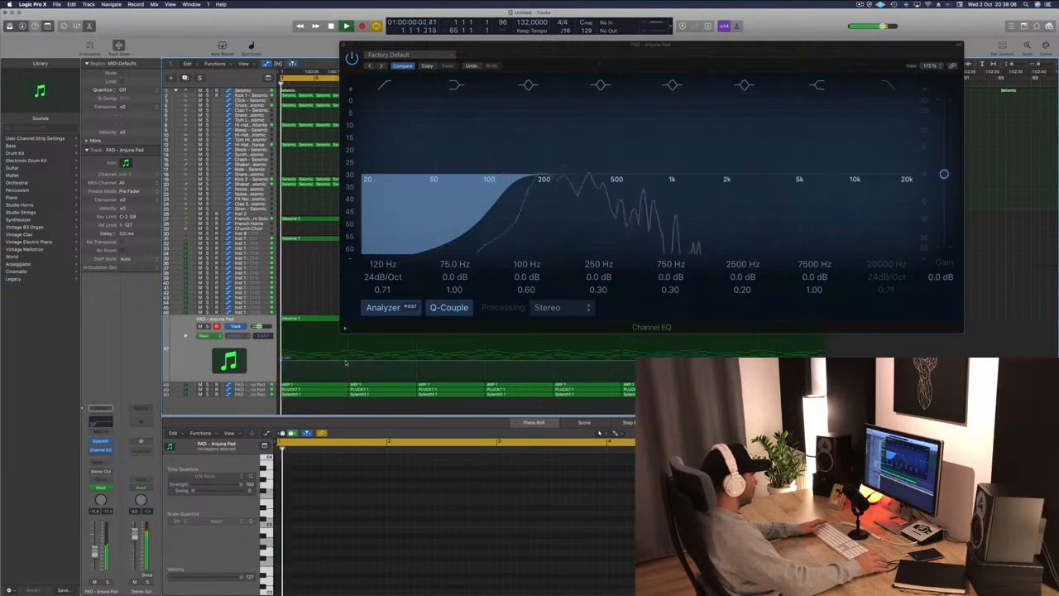
pyautogui.moveTo(347, 363); pyautogui.dragTo(353, 352)
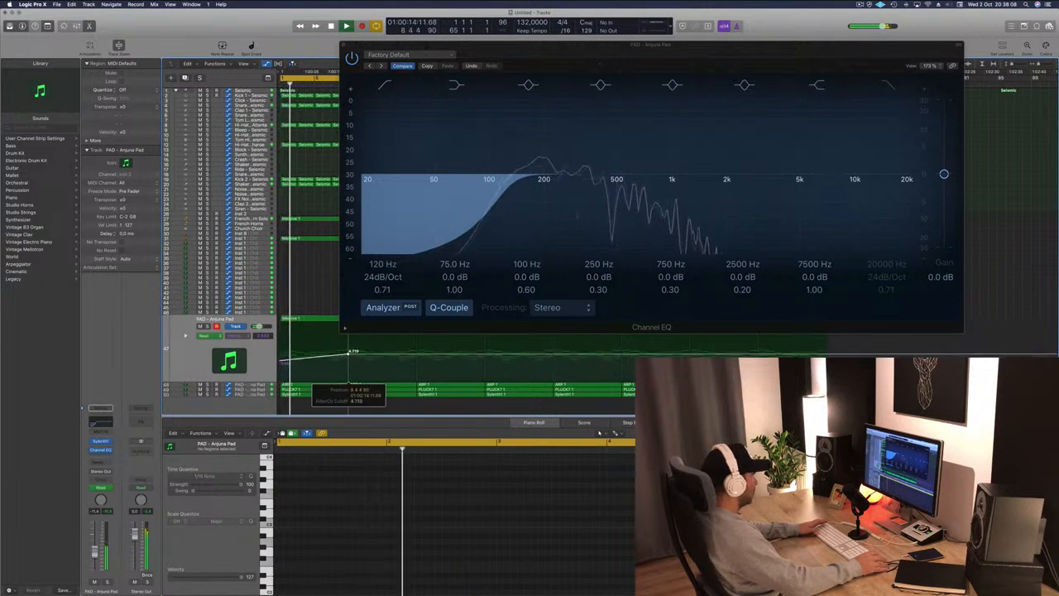
# Select the ARP pad track, solo and unsolo it, and return the playhead to the start.
pyautogui.click(202, 341)
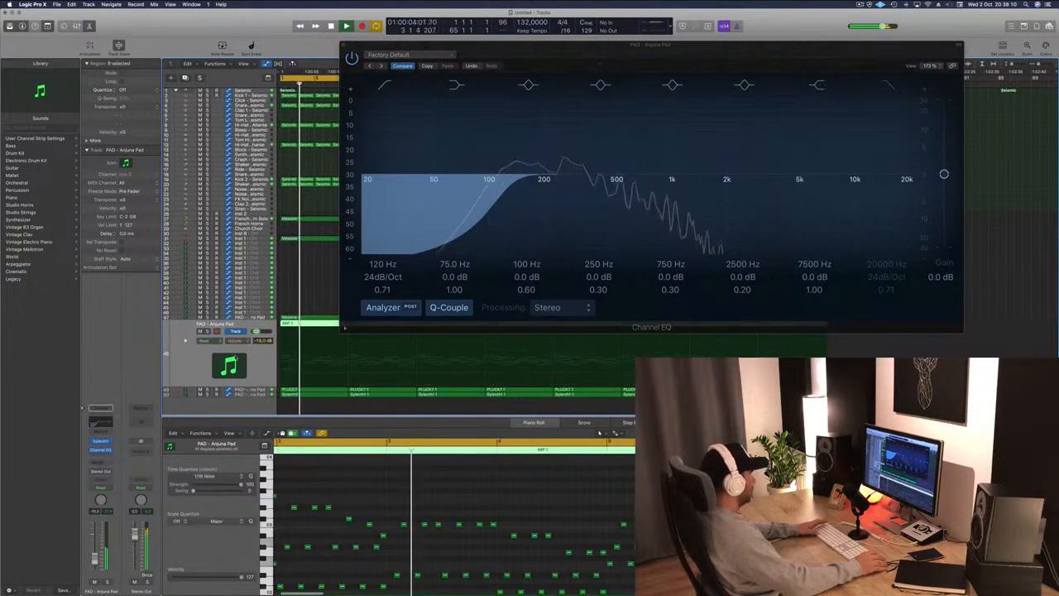
pyautogui.hotkey('ctrl', 's')
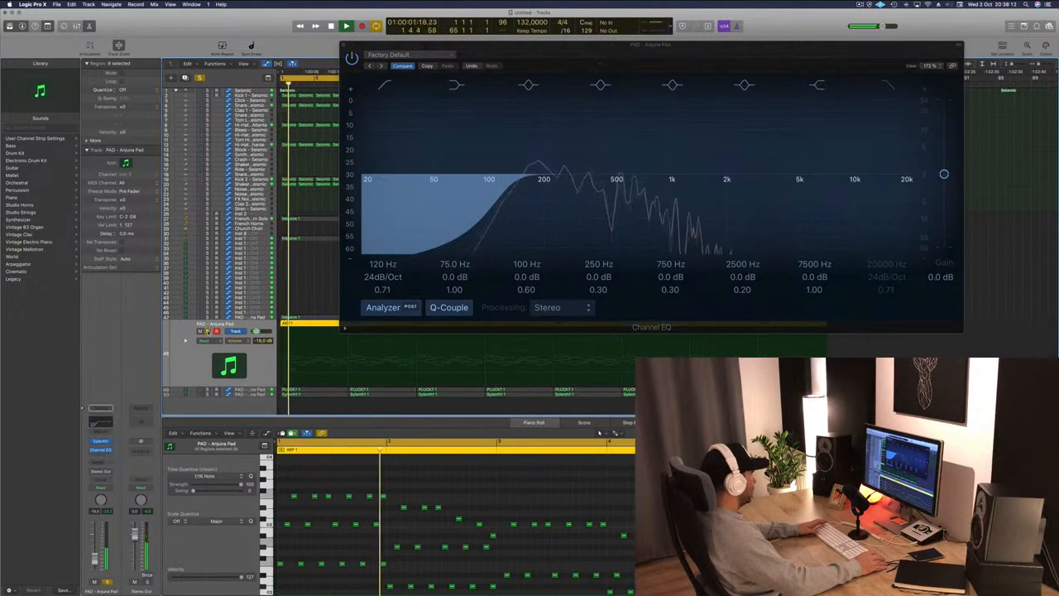
pyautogui.hotkey('ctrl', 's')
pyautogui.press('Return')
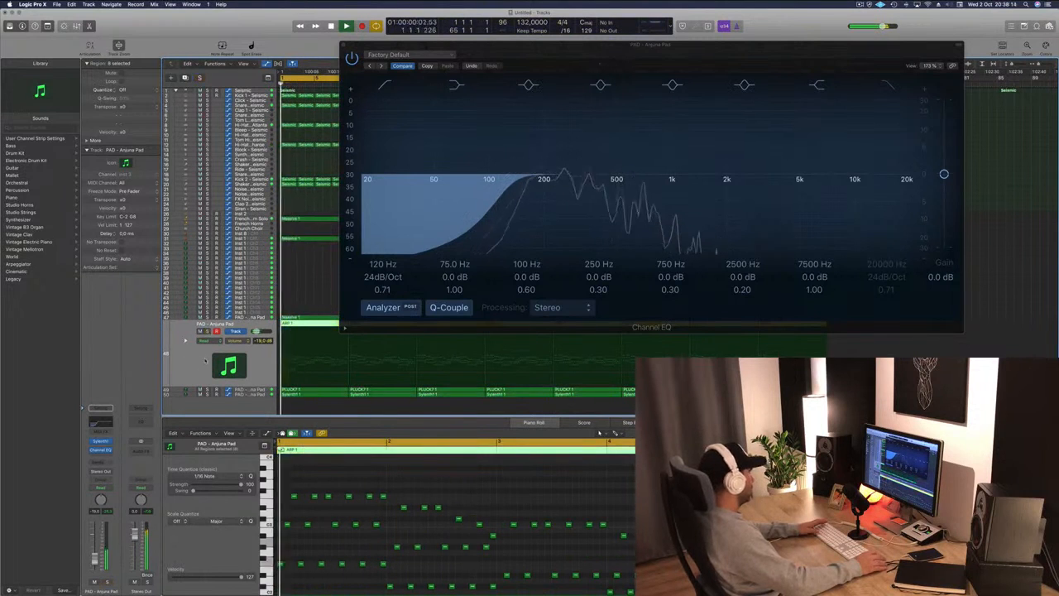
# Open the ARP track's Sylenth1 window, reposition it, then close it and the Channel EQ.
pyautogui.click(100, 441)
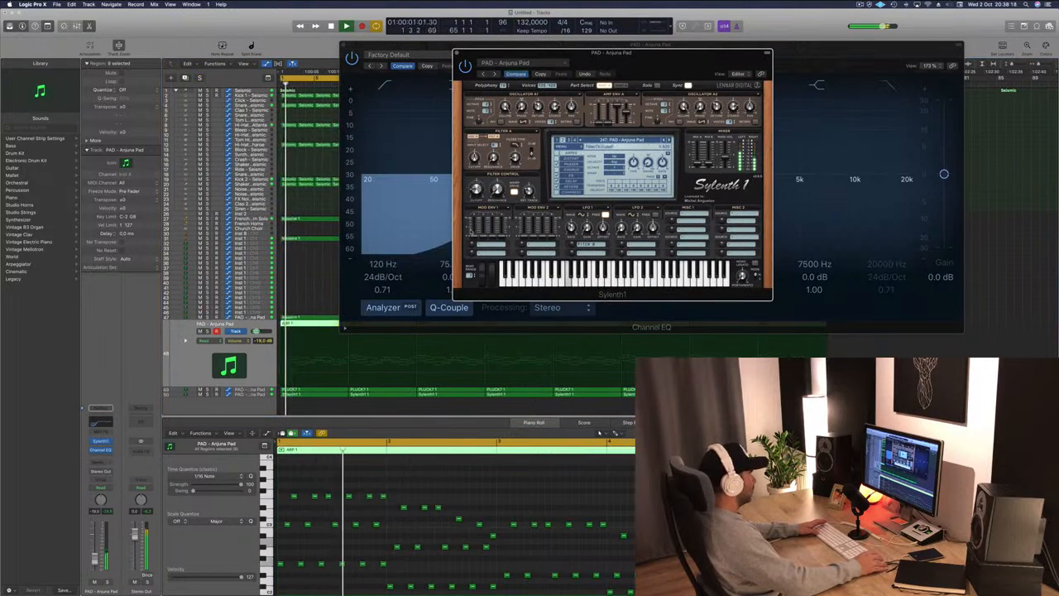
pyautogui.moveTo(605, 65); pyautogui.dragTo(704, 126)
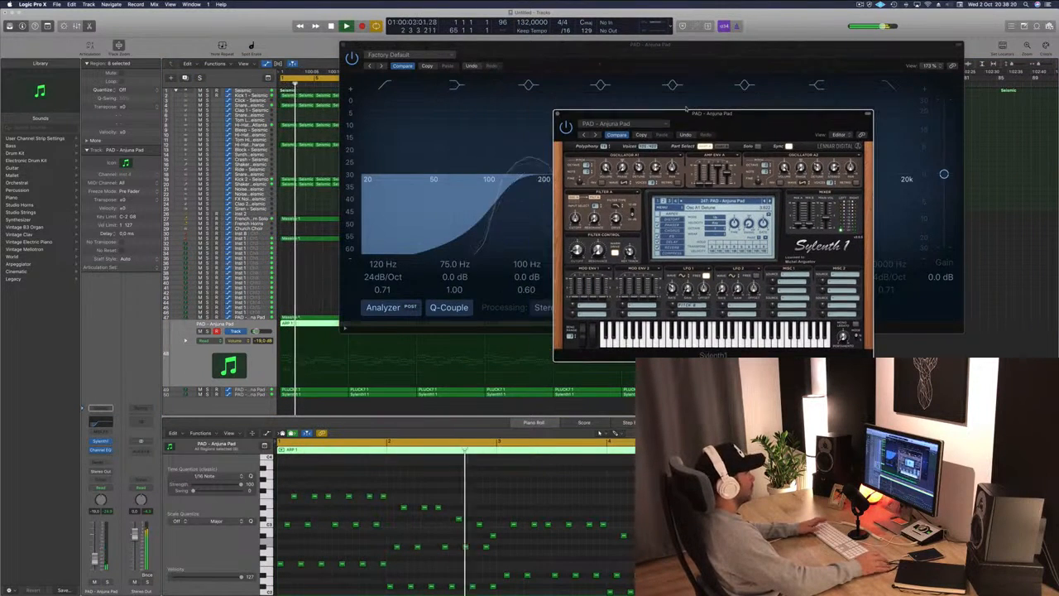
pyautogui.click(557, 113)
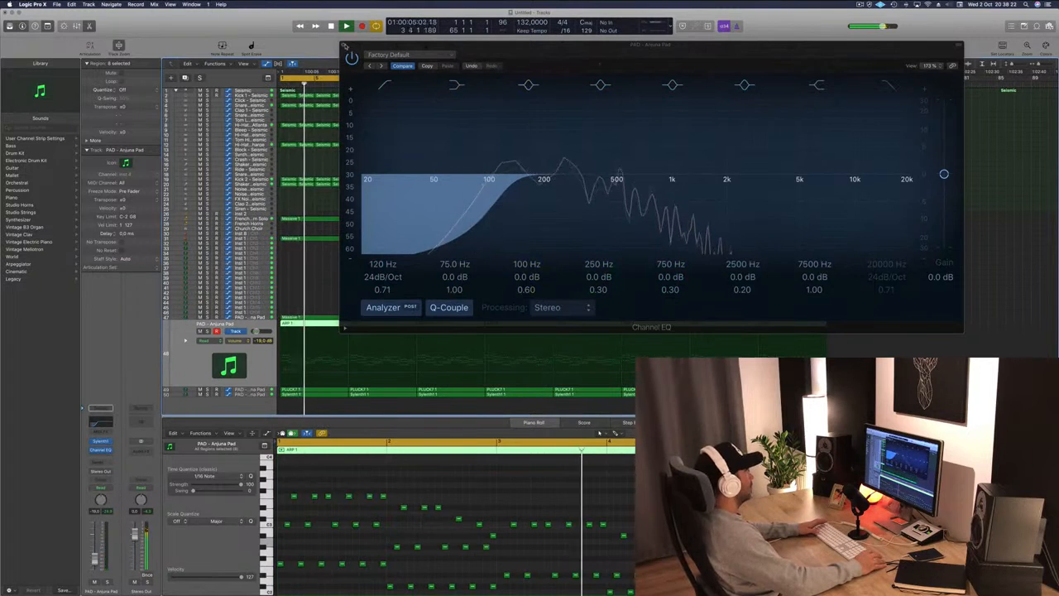
pyautogui.click(346, 46)
pyautogui.press('Return')
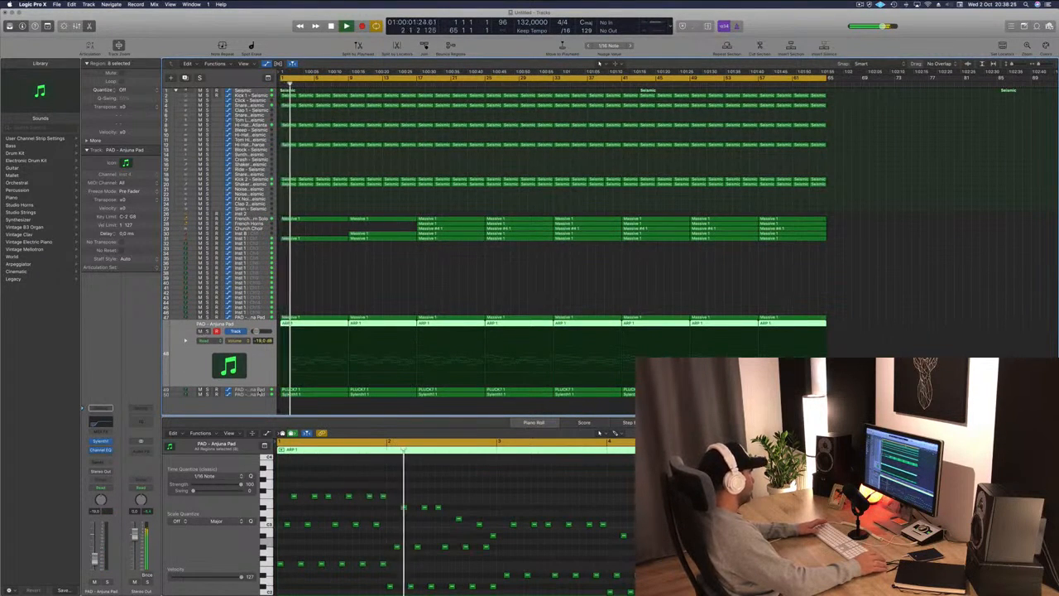
# Select the PLUCK pad track and delete its opening PLUCK 1 regions.
pyautogui.press('Down')
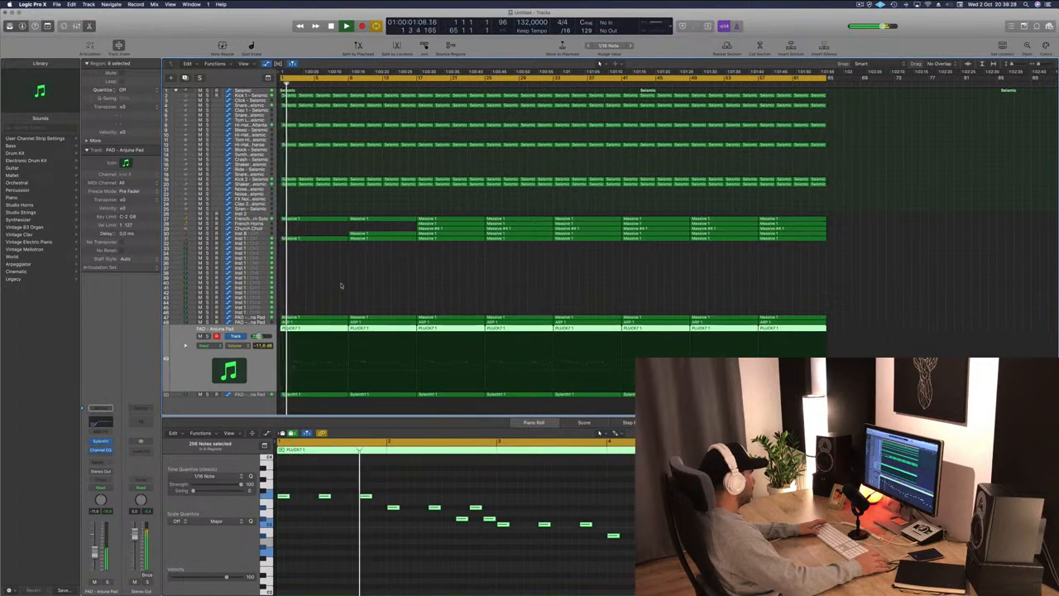
pyautogui.click(317, 328)
pyautogui.press('Delete')
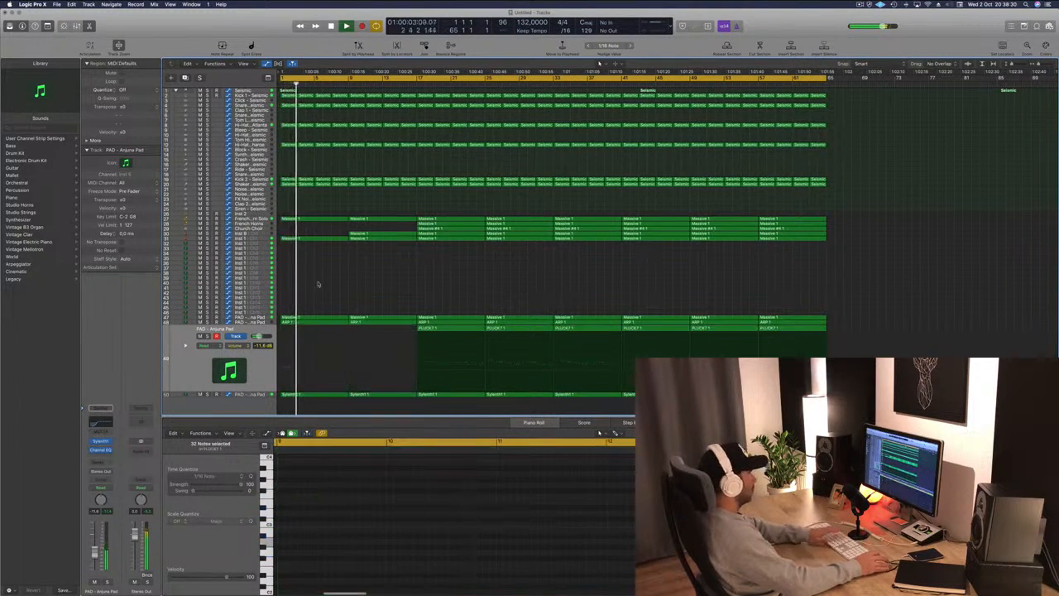
# Select the Anjuna pad track and raise its Filter Cutoff automation point near bar 9 slightly.
pyautogui.click(253, 318)
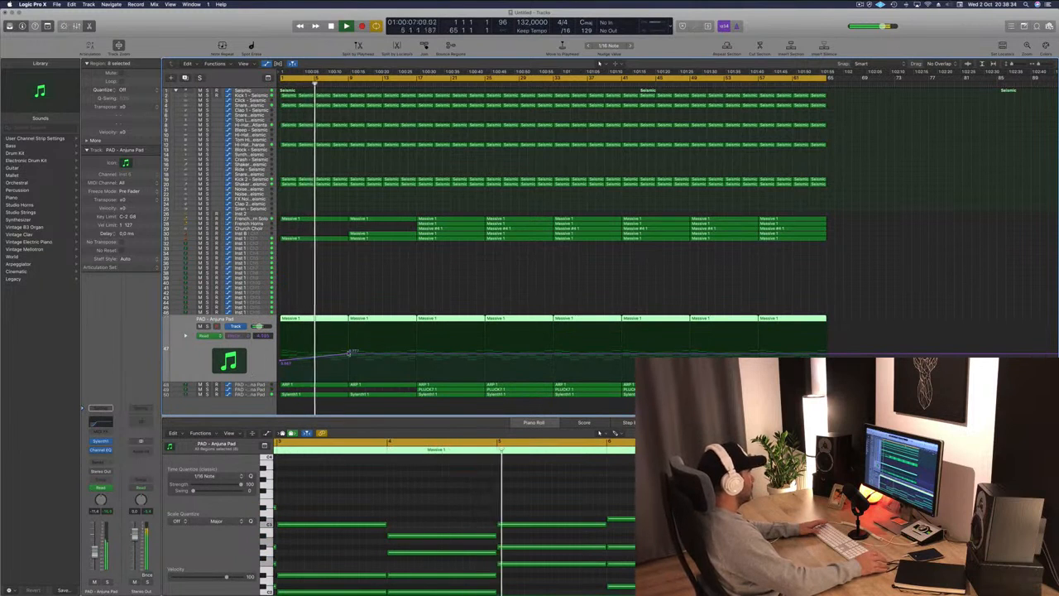
pyautogui.moveTo(350, 353); pyautogui.dragTo(350, 351)
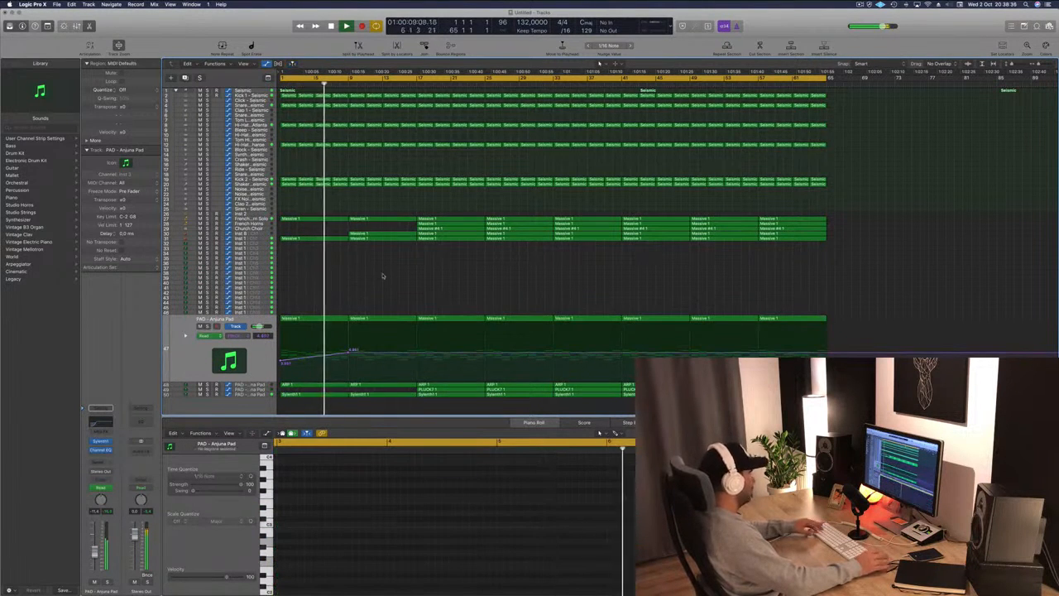
pyautogui.press('super+s')
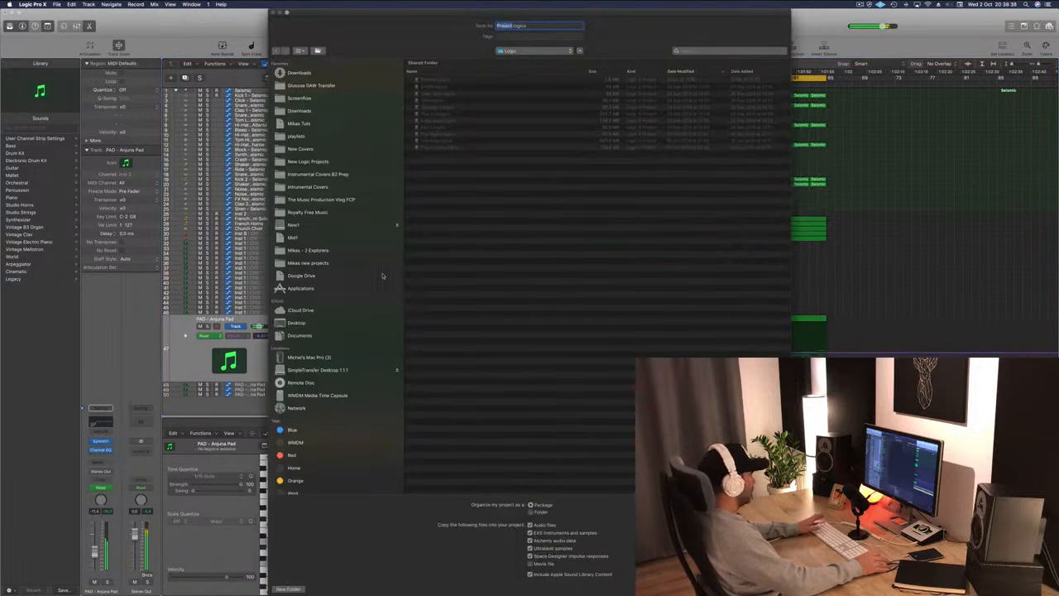
pyautogui.press('Escape')
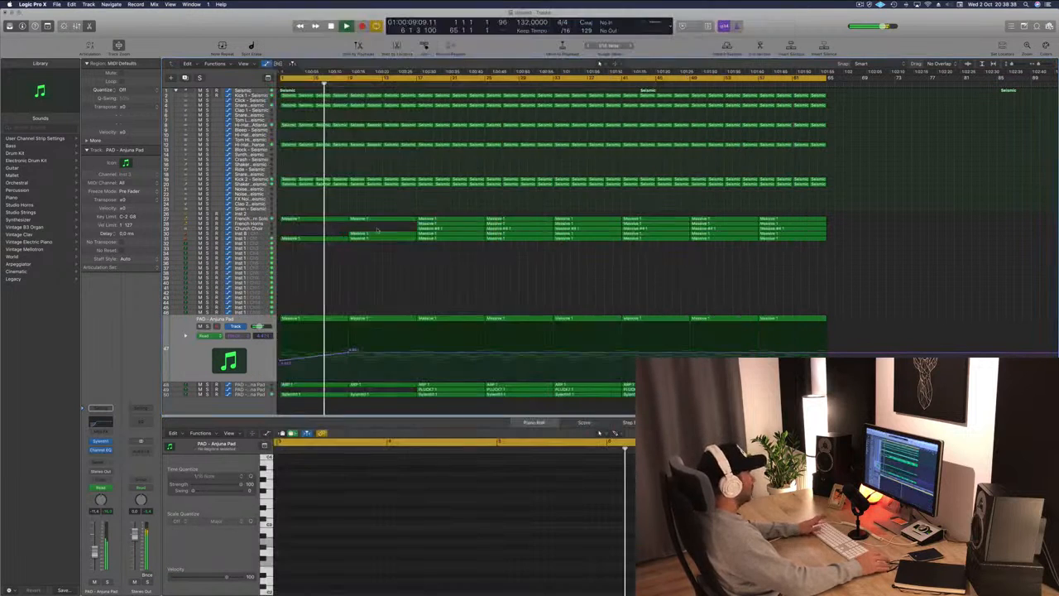
# Audition the Sylenth1 pad track and the ARP track by soloing and unsoloing each one.
pyautogui.click(258, 357)
pyautogui.click(248, 395)
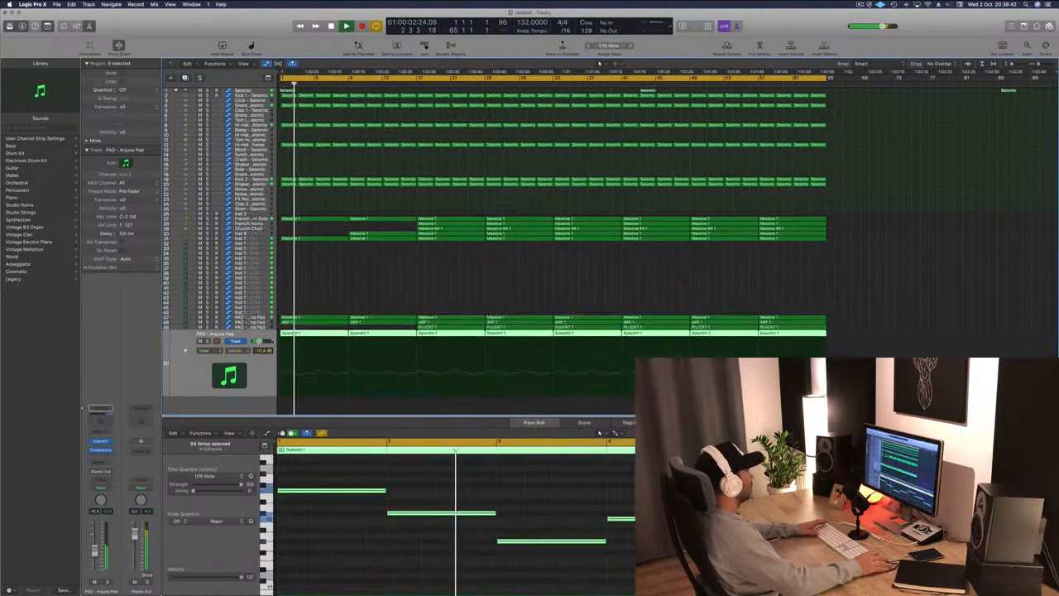
pyautogui.press('s')
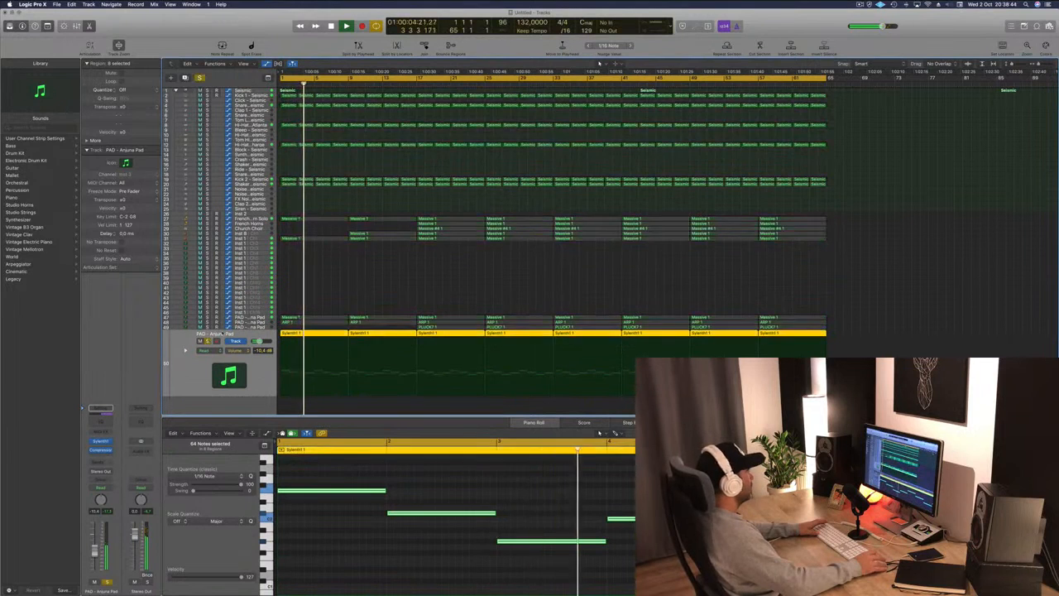
pyautogui.press('s')
pyautogui.click(259, 318)
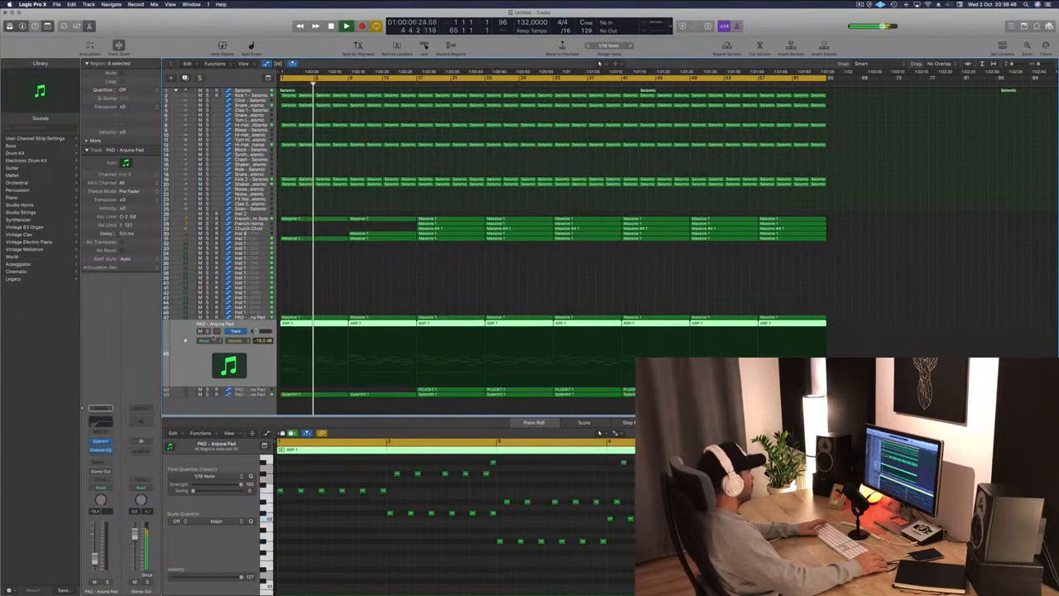
pyautogui.press('s')
pyautogui.press('s')
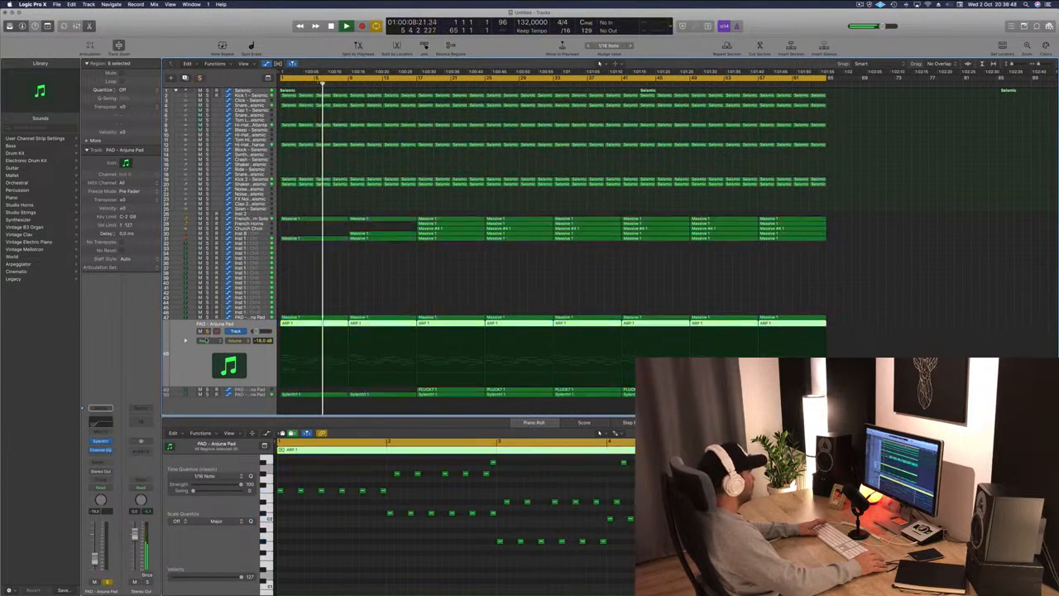
# Open the ARP track's Sylenth1 plugin, switch automation to Touch, and turn the filter cutoff knob during playback.
pyautogui.click(101, 441)
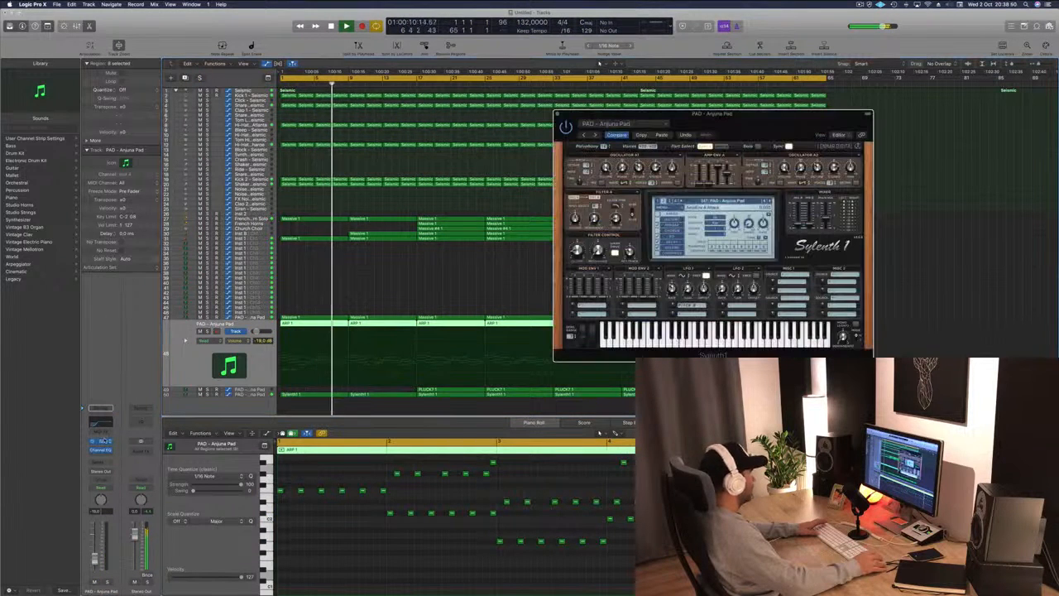
pyautogui.press('space')
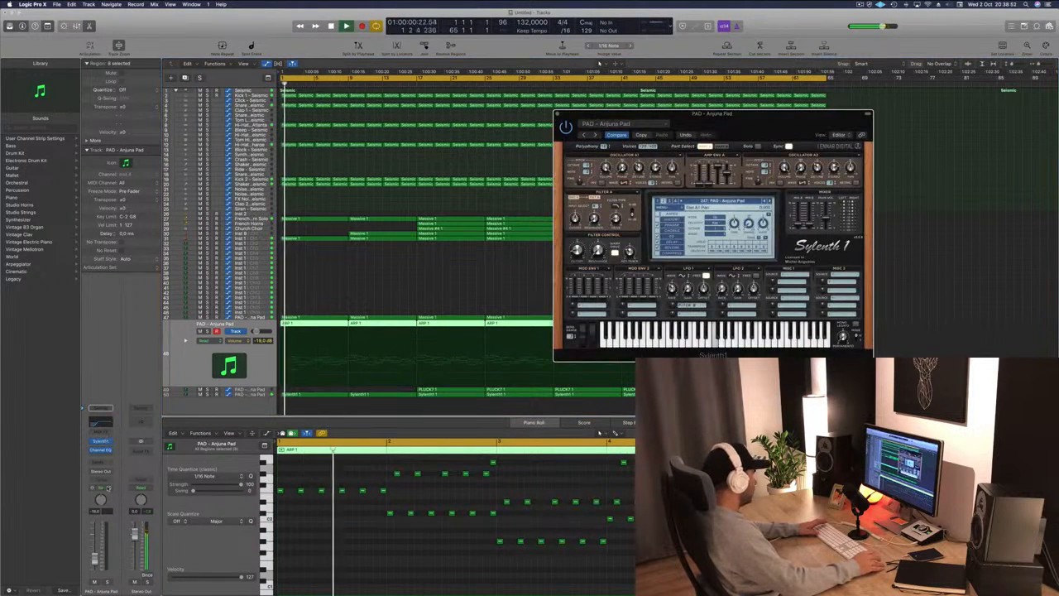
pyautogui.click(101, 488)
pyautogui.click(99, 496)
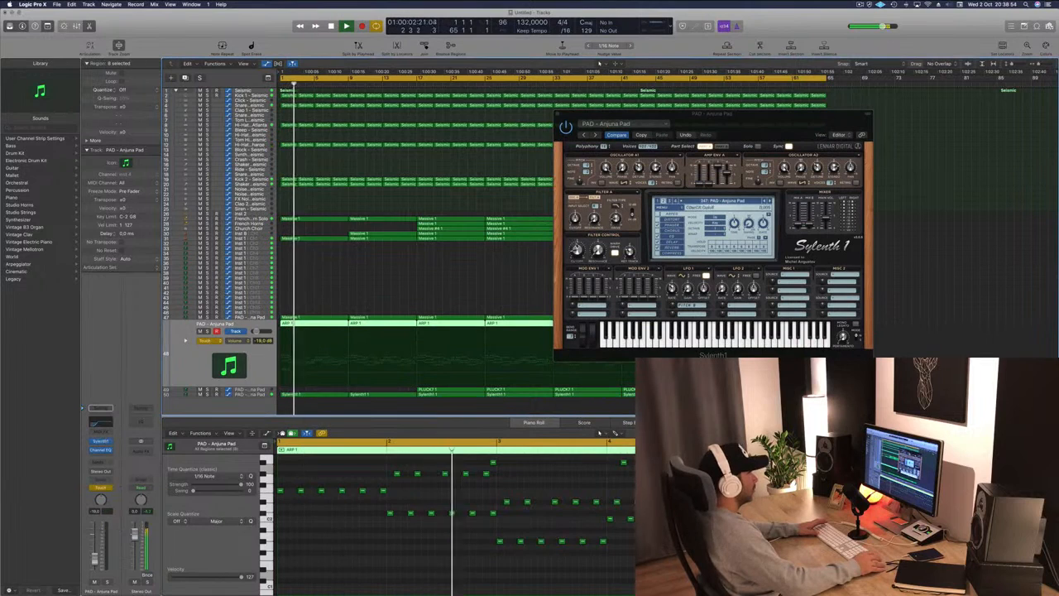
pyautogui.moveTo(577, 249); pyautogui.dragTo(576, 245)
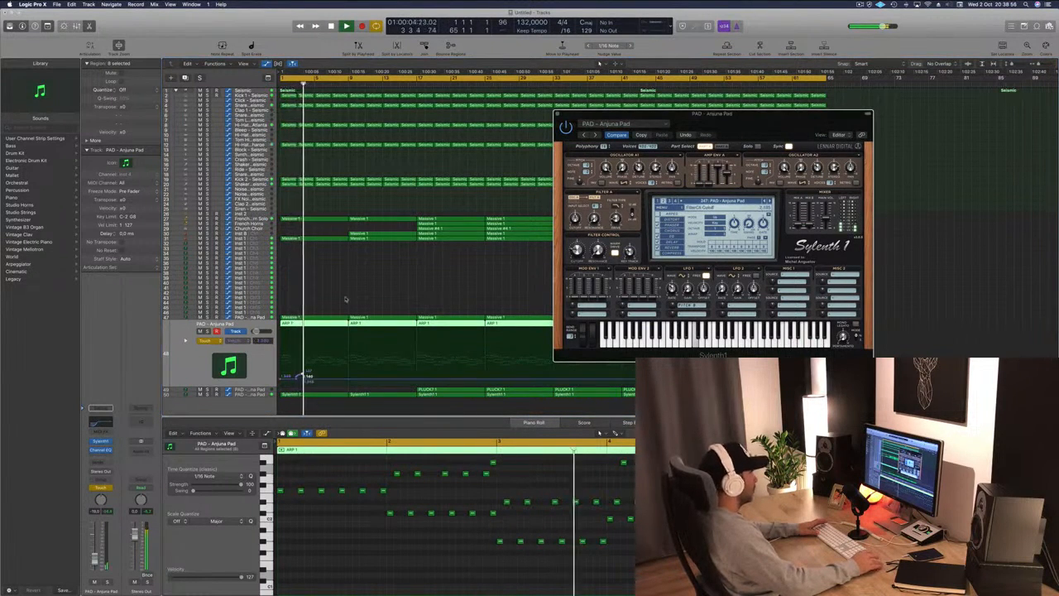
# Shape the ARP track's Filter Cutoff automation into a ramp rising from the start to bar 9.
pyautogui.click(304, 377)
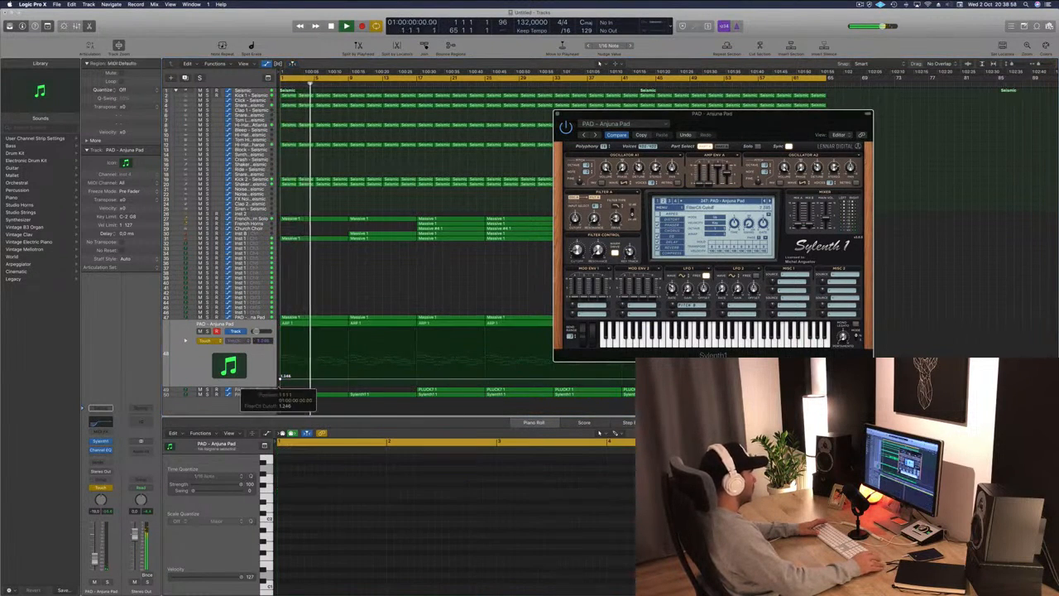
pyautogui.moveTo(349, 381); pyautogui.dragTo(351, 347)
pyautogui.doubleClick(349, 380)
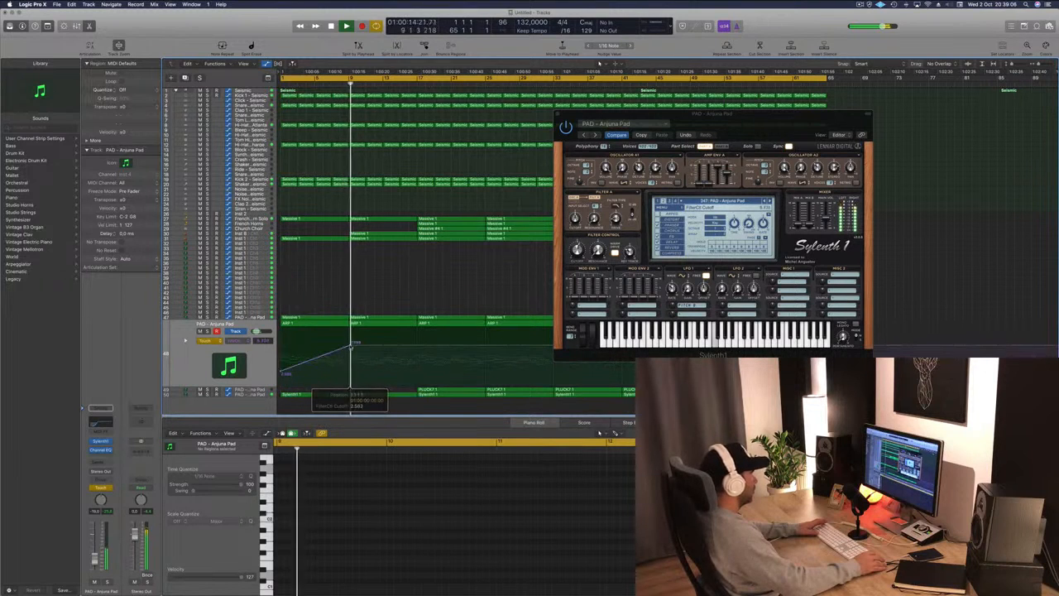
# Set the ARP track's automation mode back to Read, close the Sylenth1 window, and nudge the ramp's top point.
pyautogui.click(217, 339)
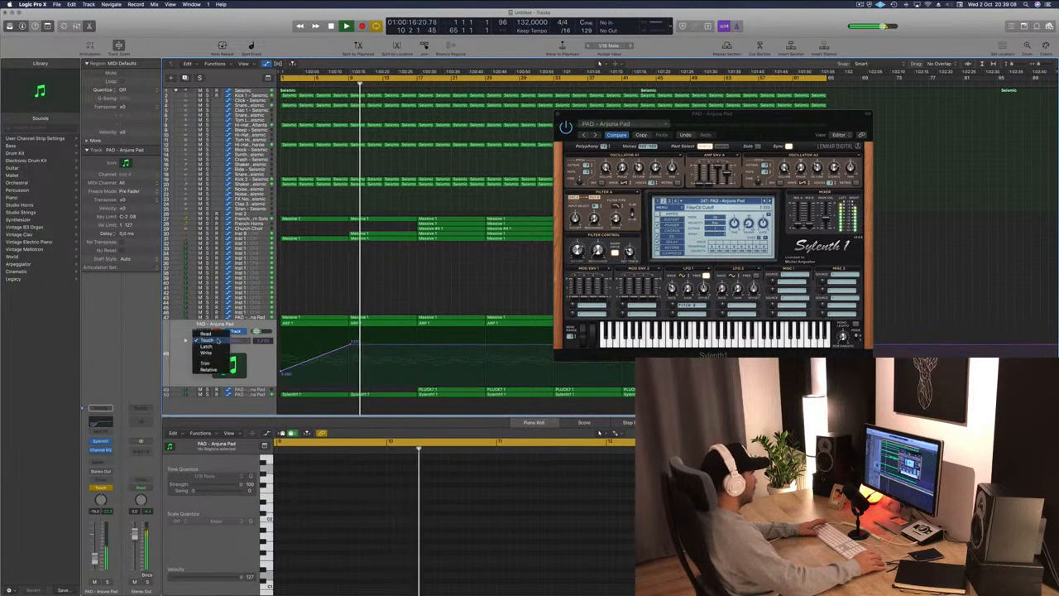
pyautogui.click(205, 332)
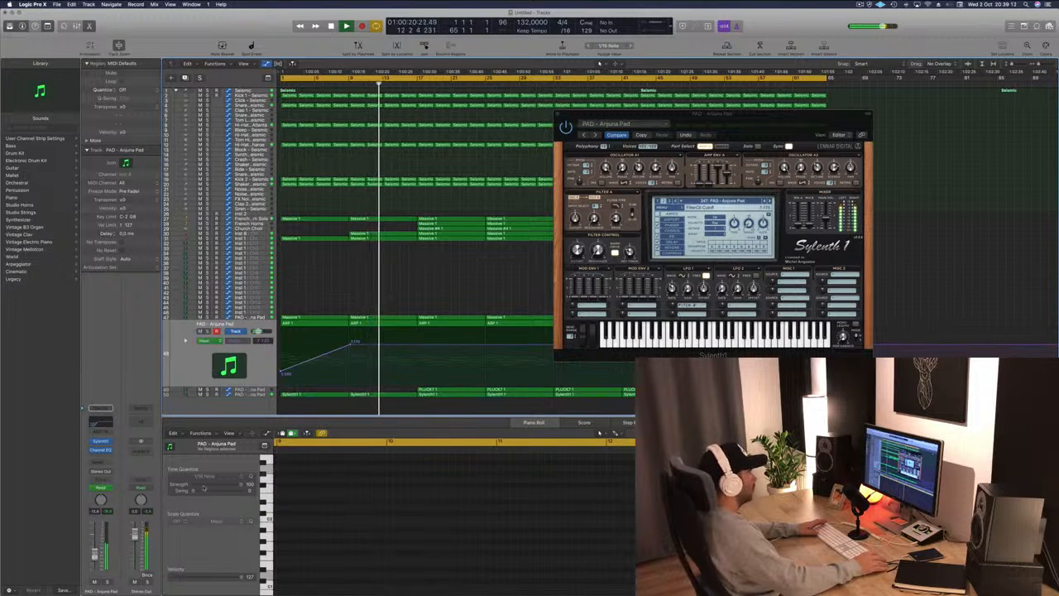
pyautogui.moveTo(736, 126); pyautogui.dragTo(553, 146)
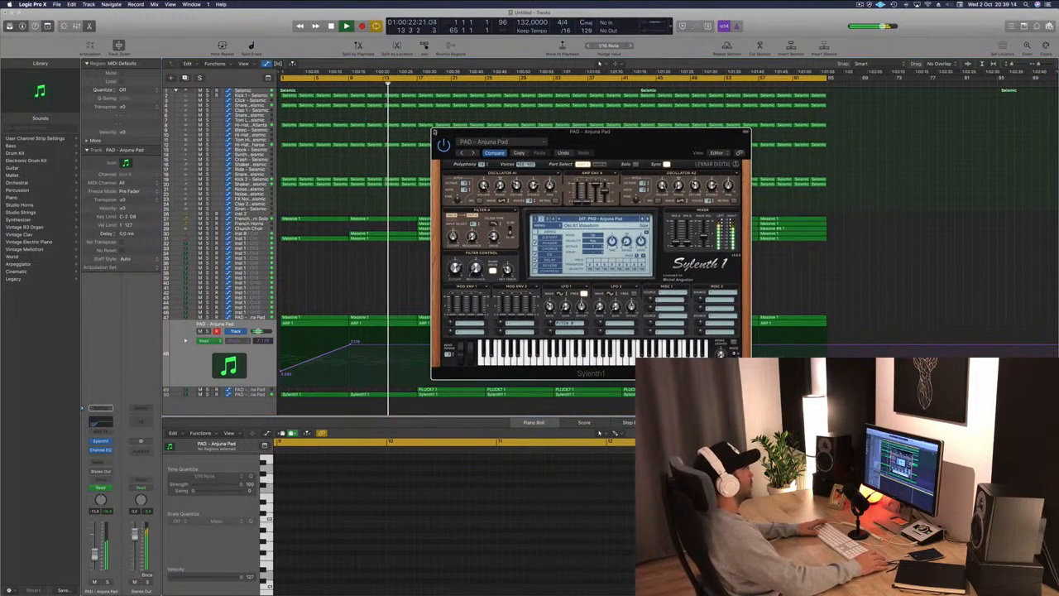
pyautogui.click(434, 132)
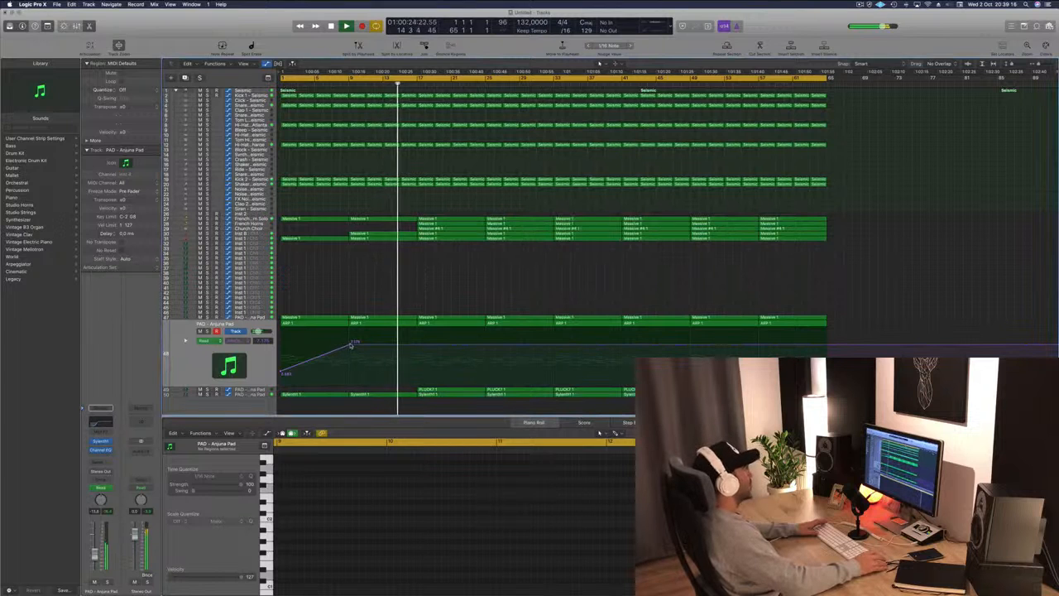
pyautogui.moveTo(350, 345); pyautogui.dragTo(348, 347)
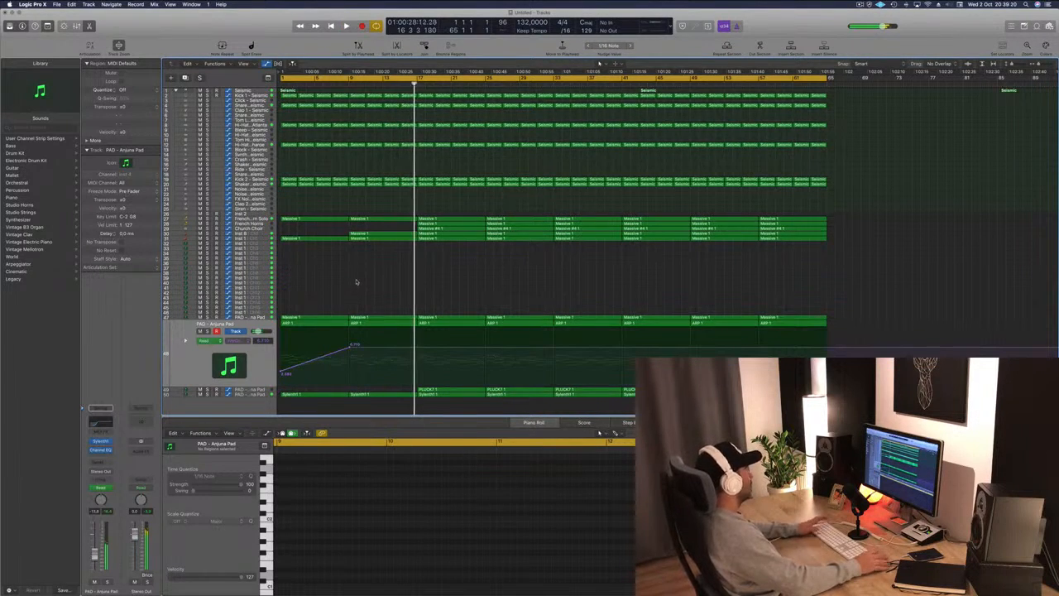
# Save the project as A Song For Lucy.
pyautogui.press('Return')
pyautogui.click(188, 364)
pyautogui.press('super+s')
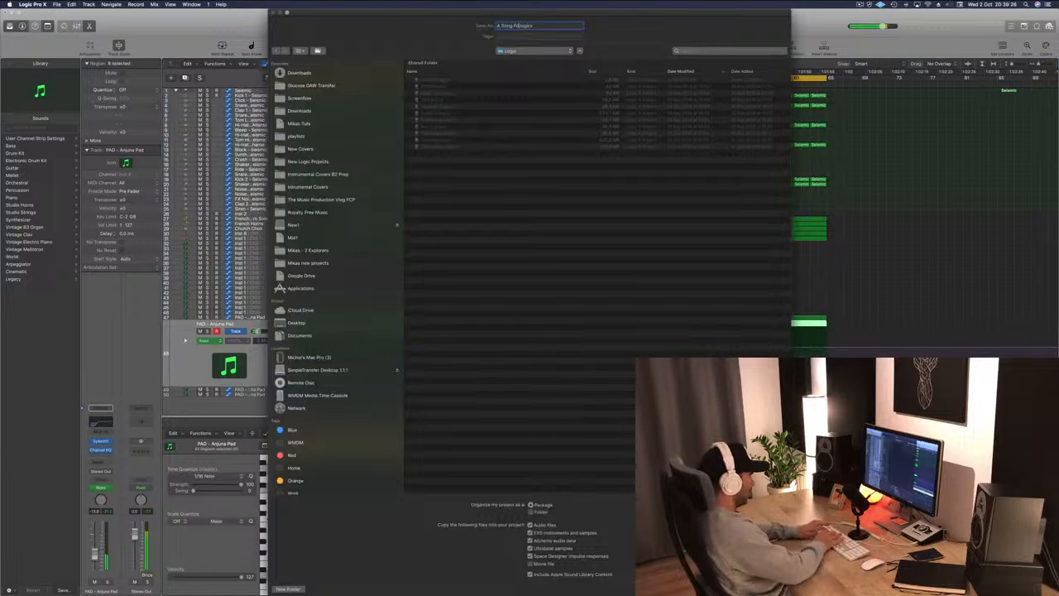
pyautogui.write('A Song For Lucy')
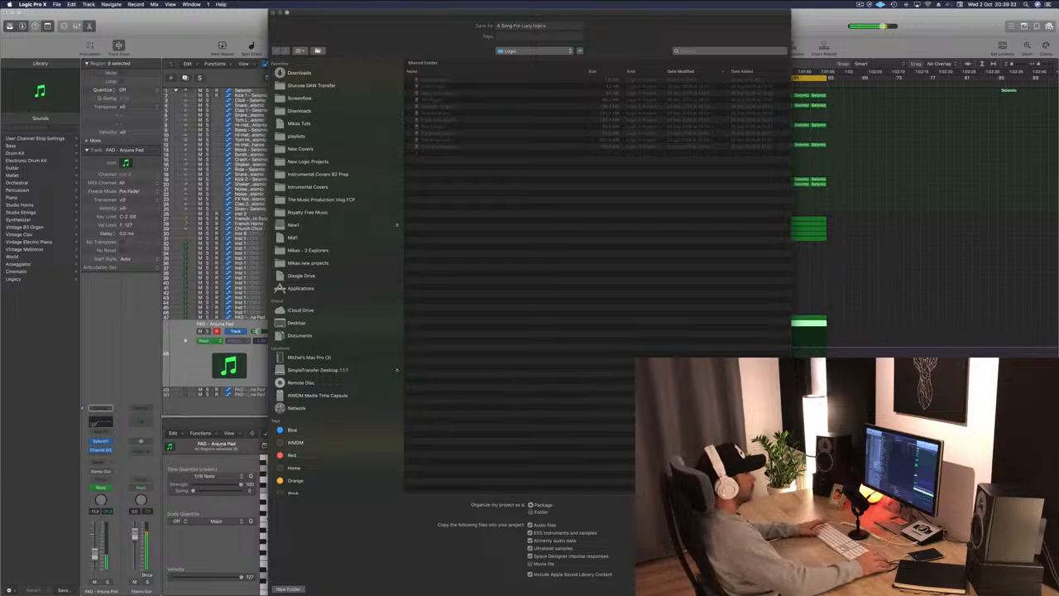
pyautogui.press('Return')
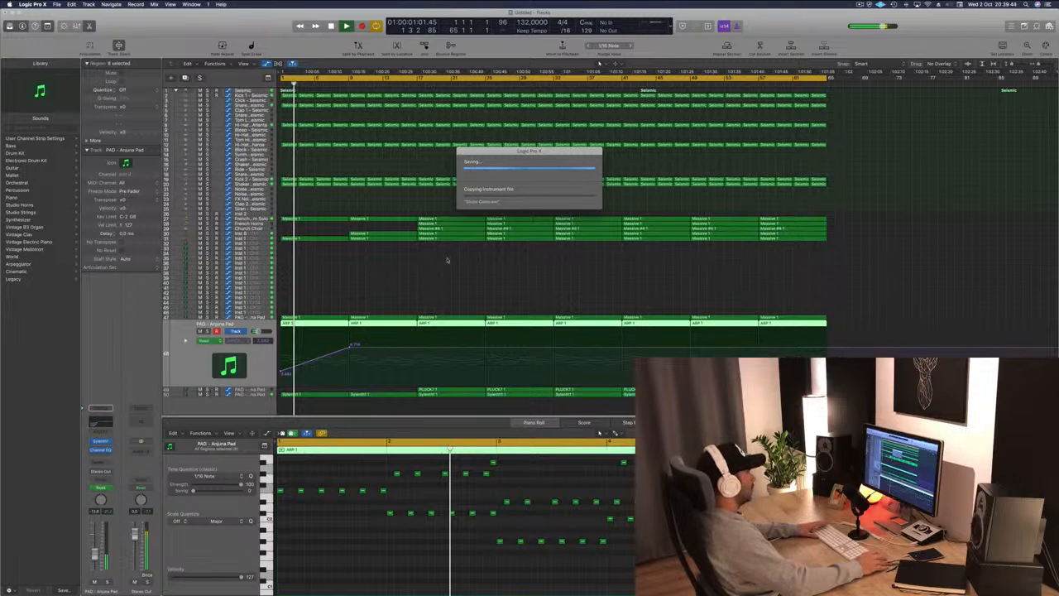
pyautogui.moveTo(556, 148)
pyautogui.mouseDown()
pyautogui.moveTo(461, 150)
pyautogui.moveTo(662, 174)
pyautogui.moveTo(618, 177)
pyautogui.moveTo(555, 149)
pyautogui.mouseUp()
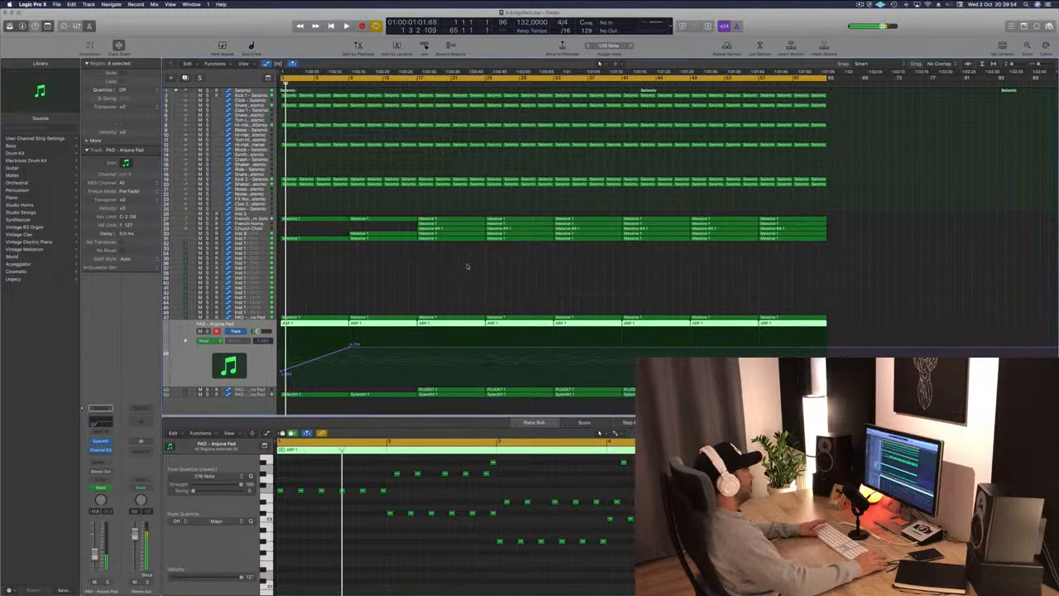
# Play the arrangement briefly and return the playhead to the start.
pyautogui.click(466, 266)
pyautogui.press('space')
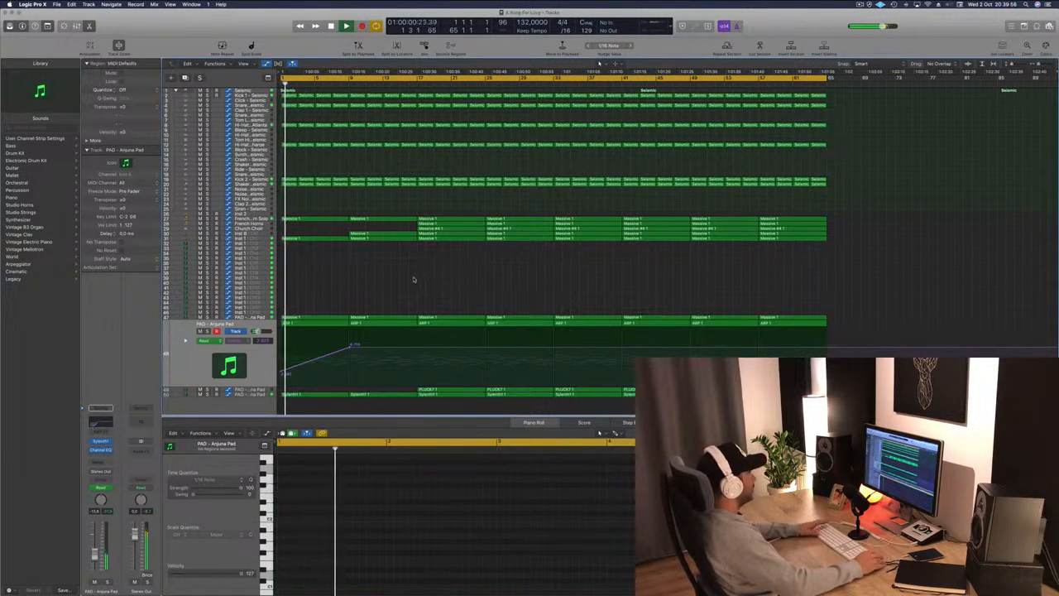
pyautogui.press('Return')
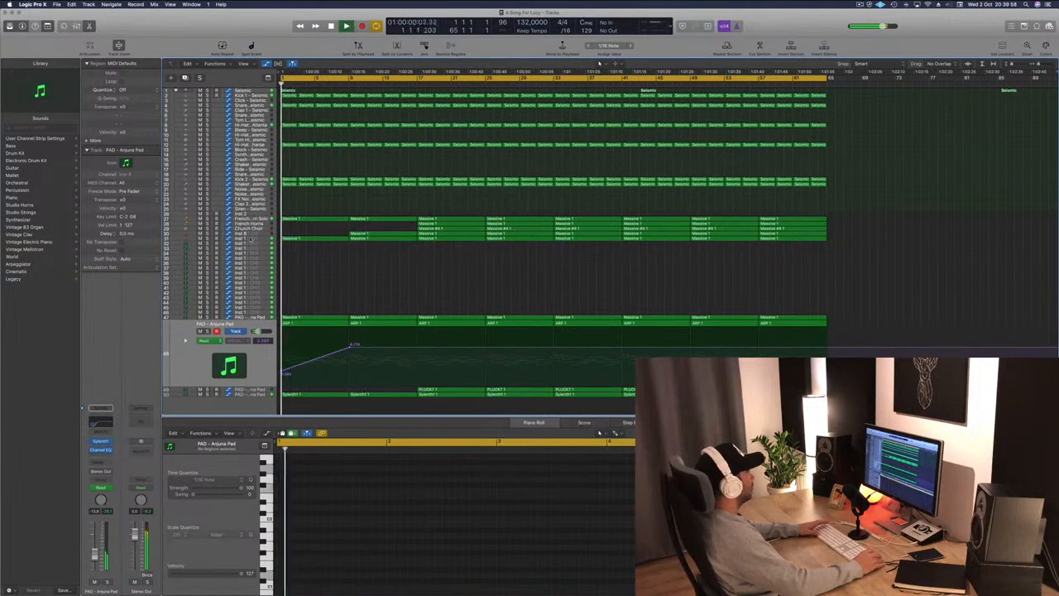
# Delete the opening bar-1 Massive 1 regions on the horn and string tracks.
pyautogui.click(315, 239)
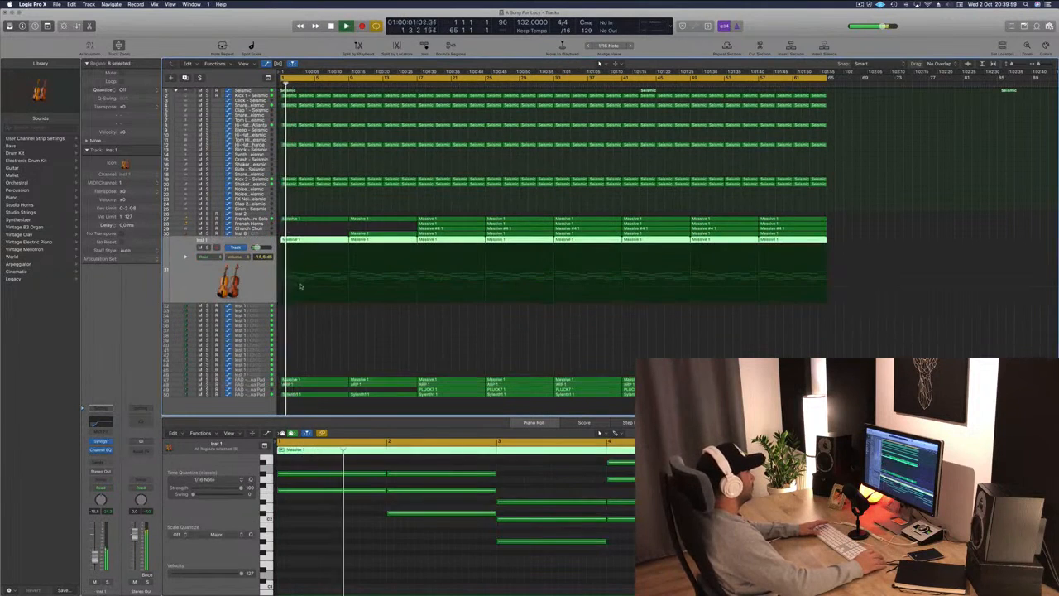
pyautogui.click(314, 239)
pyautogui.press('Delete')
pyautogui.press('Return')
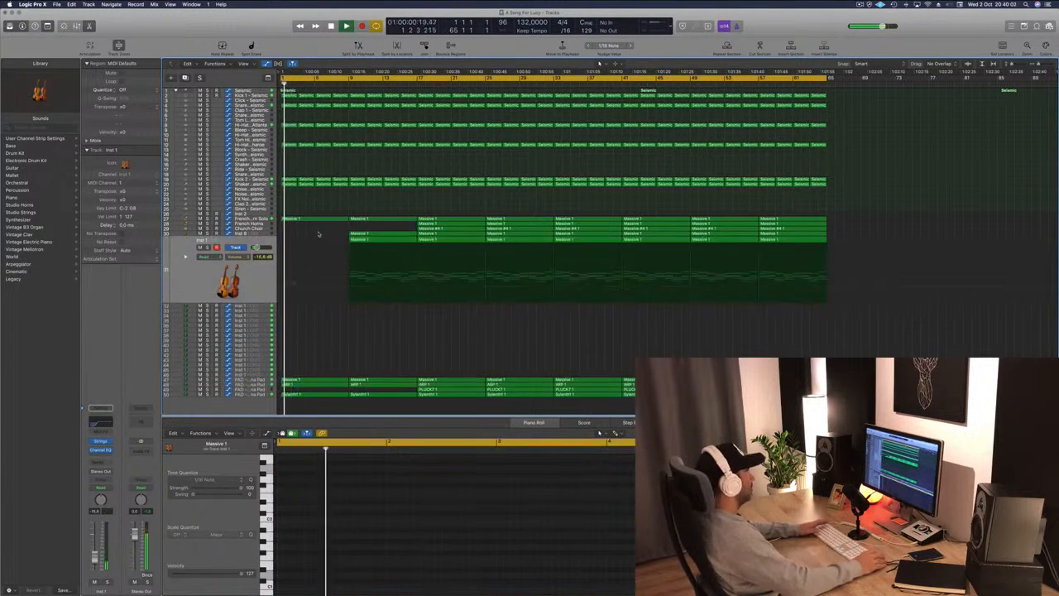
pyautogui.moveTo(432, 224); pyautogui.dragTo(367, 223)
pyautogui.press('Return')
pyautogui.press('Delete')
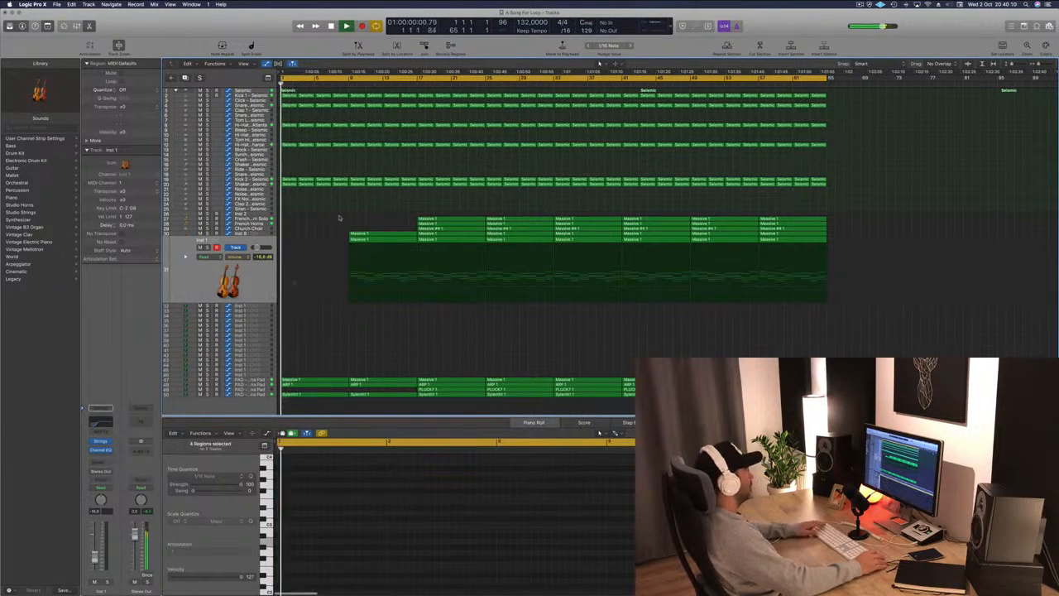
# Adjust the Anjuna pad's cutoff automation point slightly upward, then select the ARP track.
pyautogui.click(264, 379)
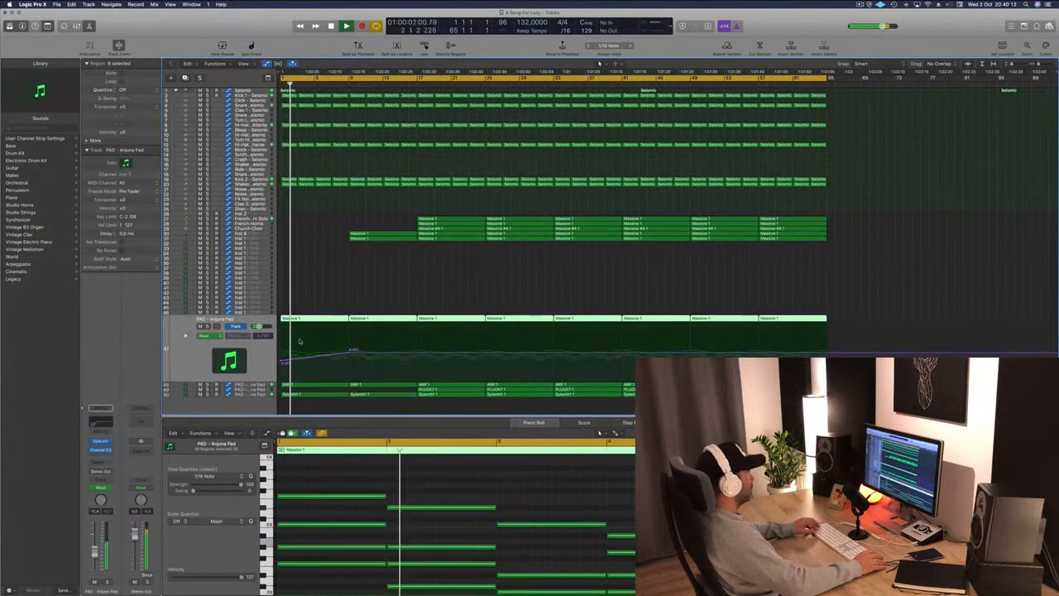
pyautogui.moveTo(349, 353); pyautogui.dragTo(349, 350)
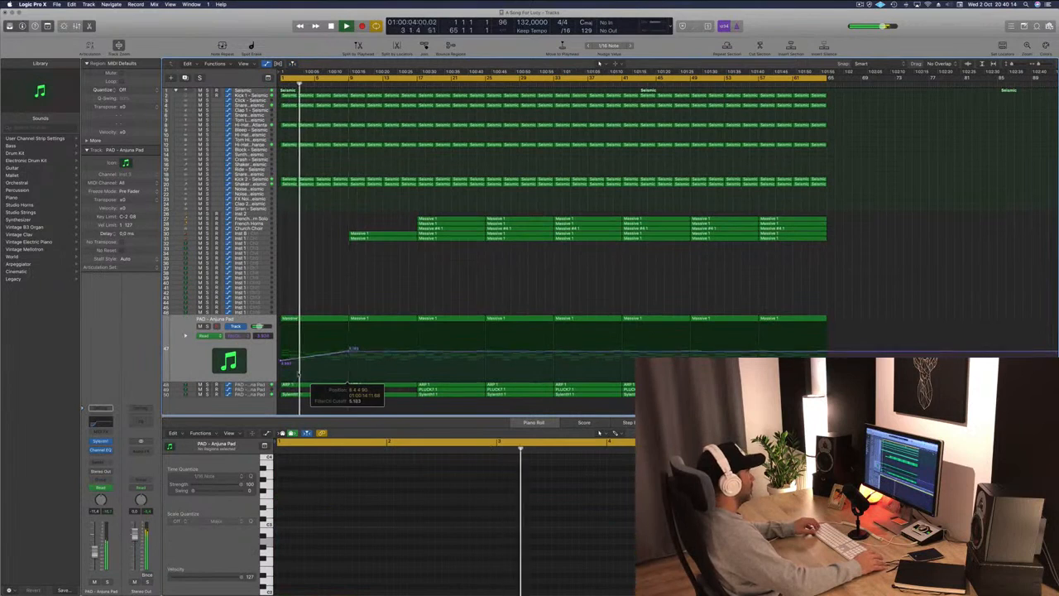
pyautogui.click(254, 385)
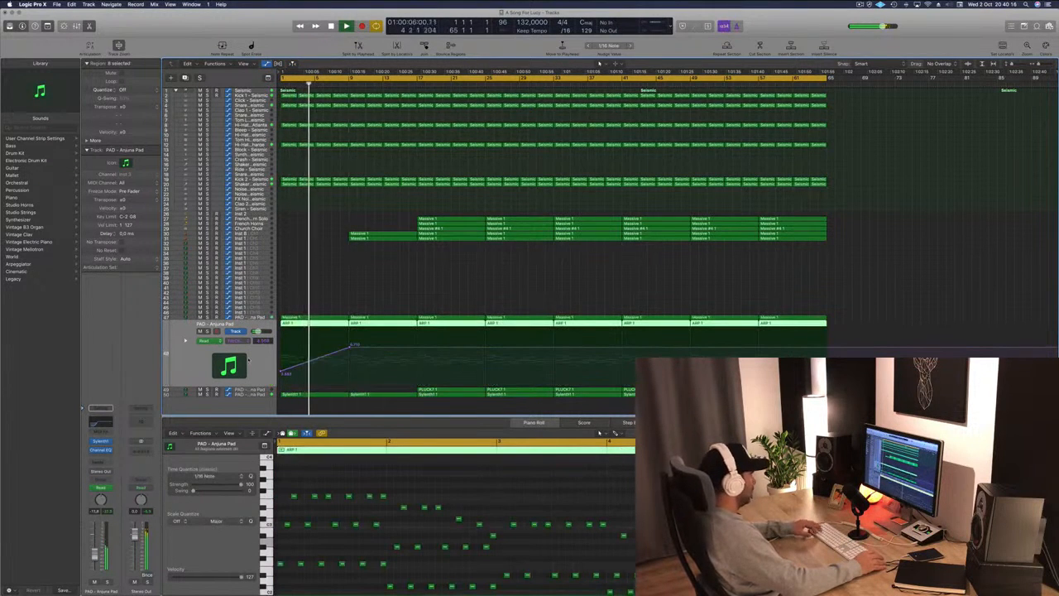
pyautogui.scroll(2, 437, 294)
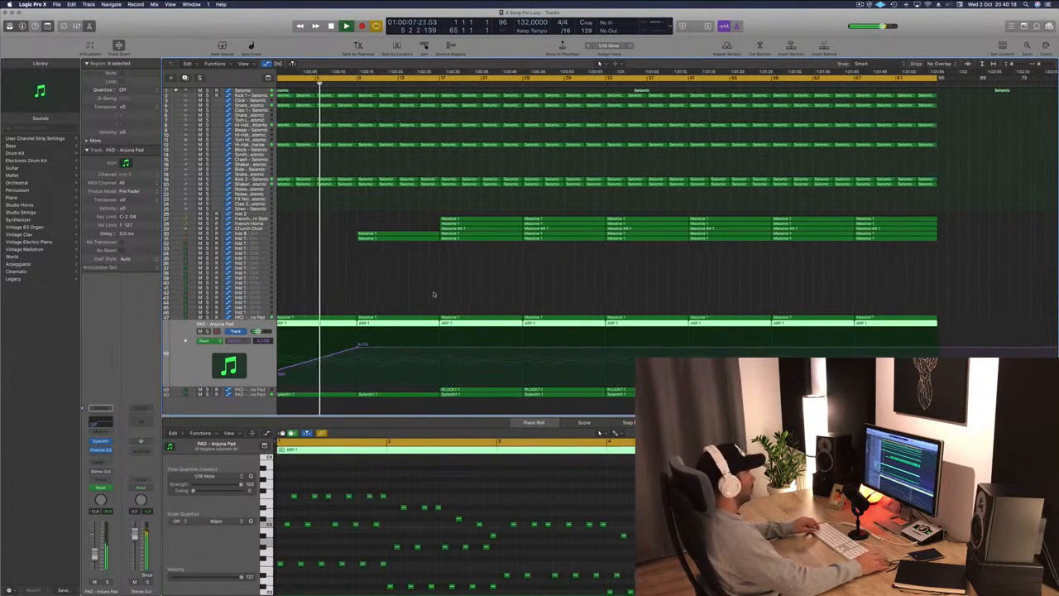
pyautogui.scroll(-5, 352, 293)
pyautogui.scroll(1, 351, 291)
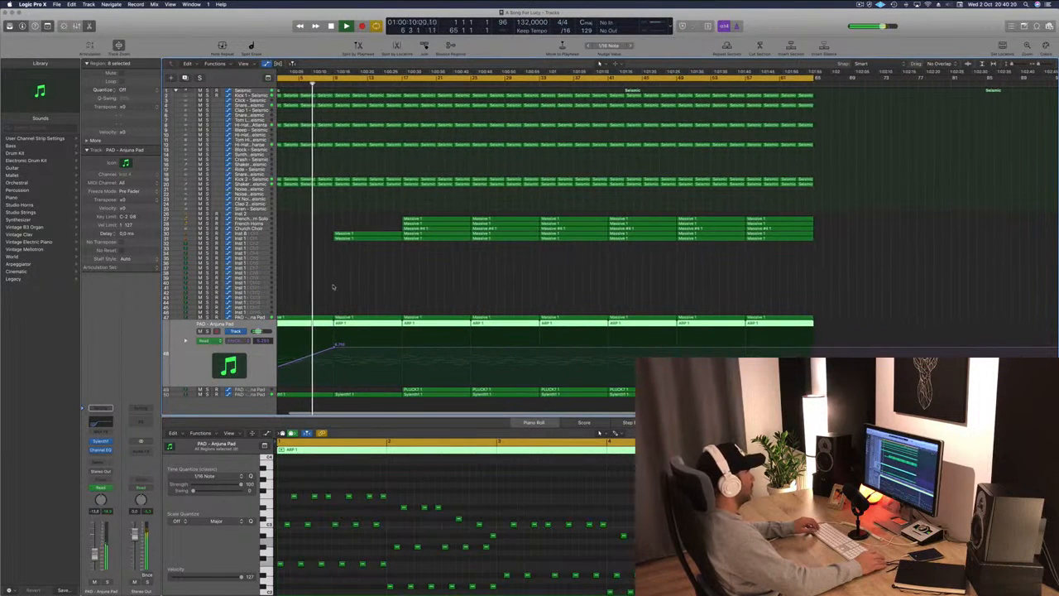
pyautogui.scroll(1, 364, 270)
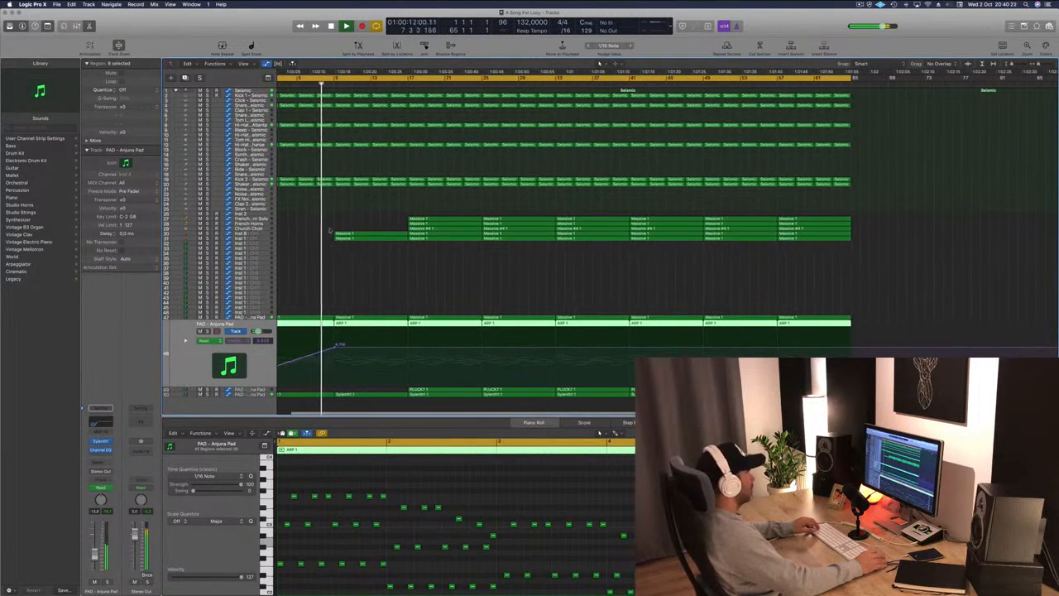
pyautogui.scroll(2, 329, 231)
pyautogui.scroll(-3, 328, 273)
pyautogui.scroll(1, 325, 315)
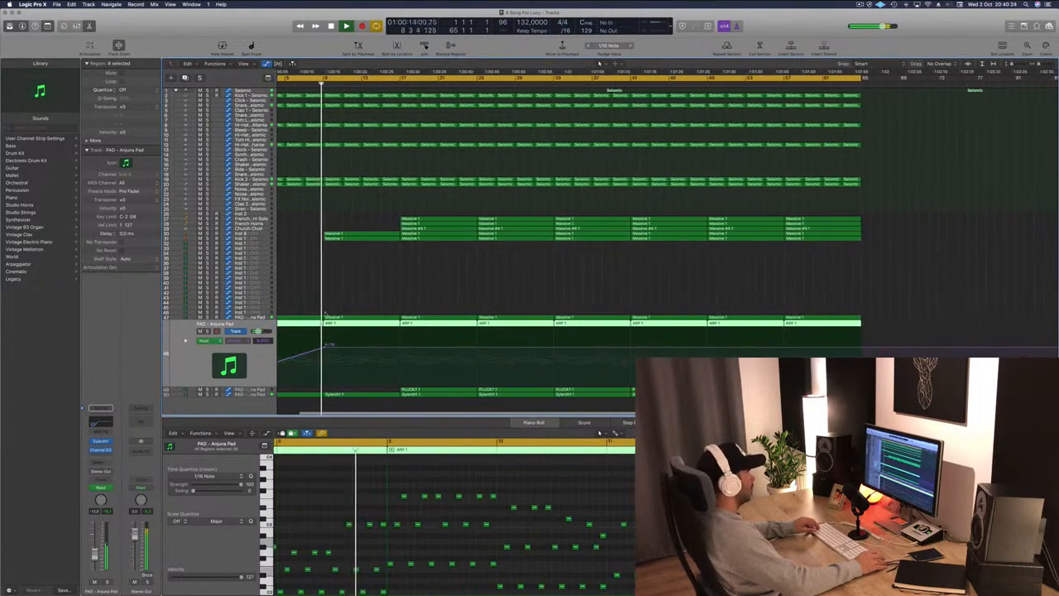
# Lower the Anjuna pad's first cutoff automation point and add a higher point around bar 17.
pyautogui.scroll(2, 327, 318)
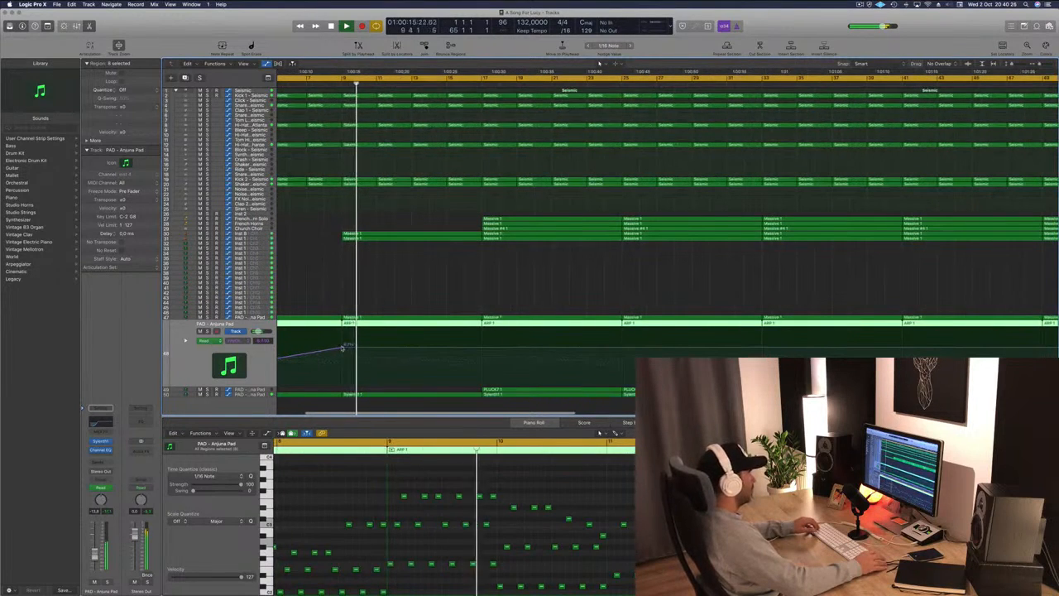
pyautogui.click(342, 347)
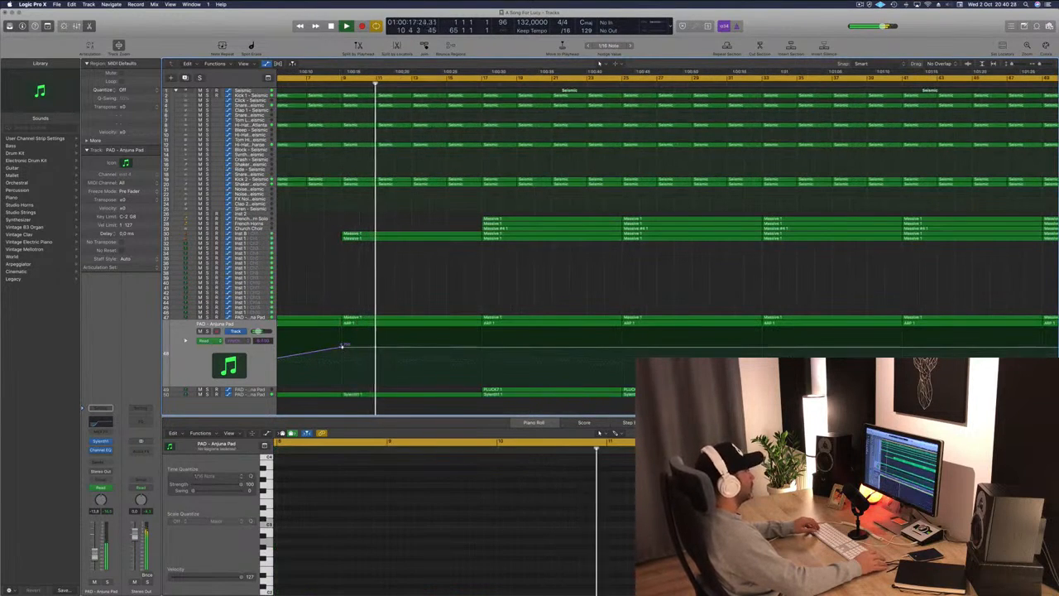
pyautogui.click(325, 329)
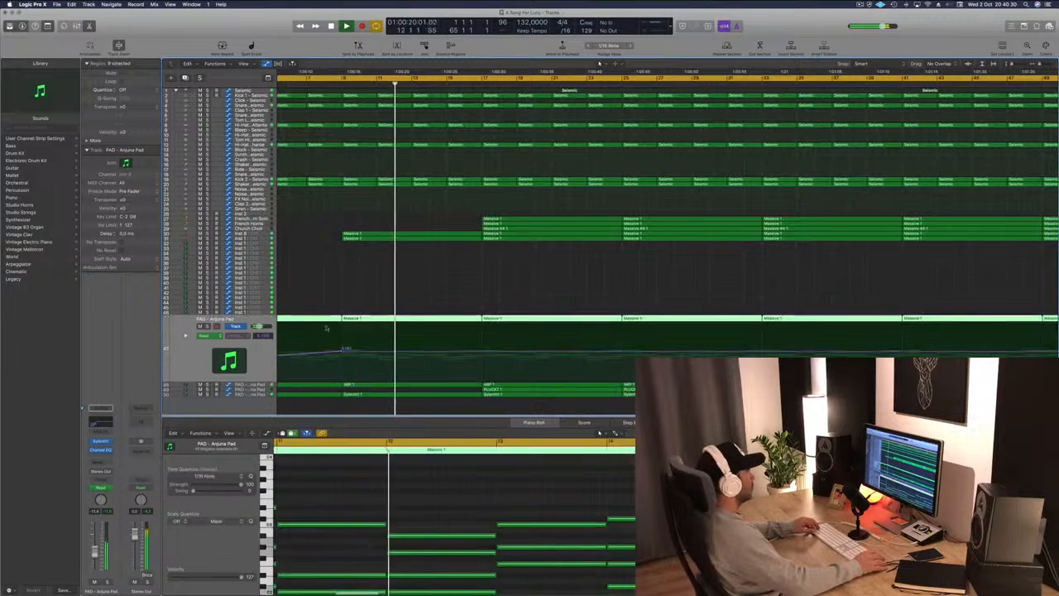
pyautogui.click(344, 351)
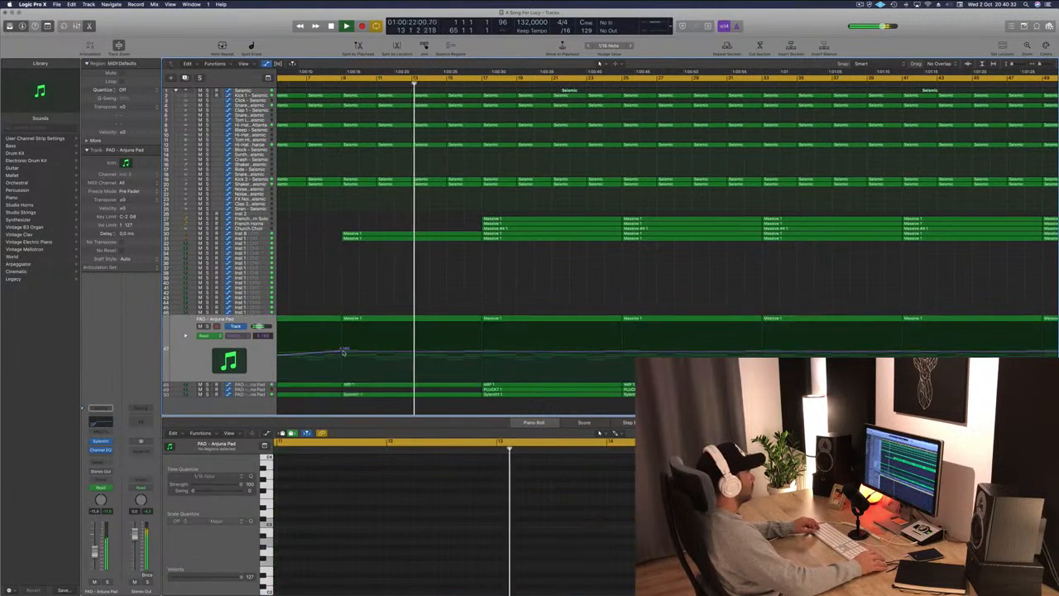
pyautogui.moveTo(343, 350); pyautogui.dragTo(344, 359)
pyautogui.moveTo(479, 361); pyautogui.dragTo(481, 346)
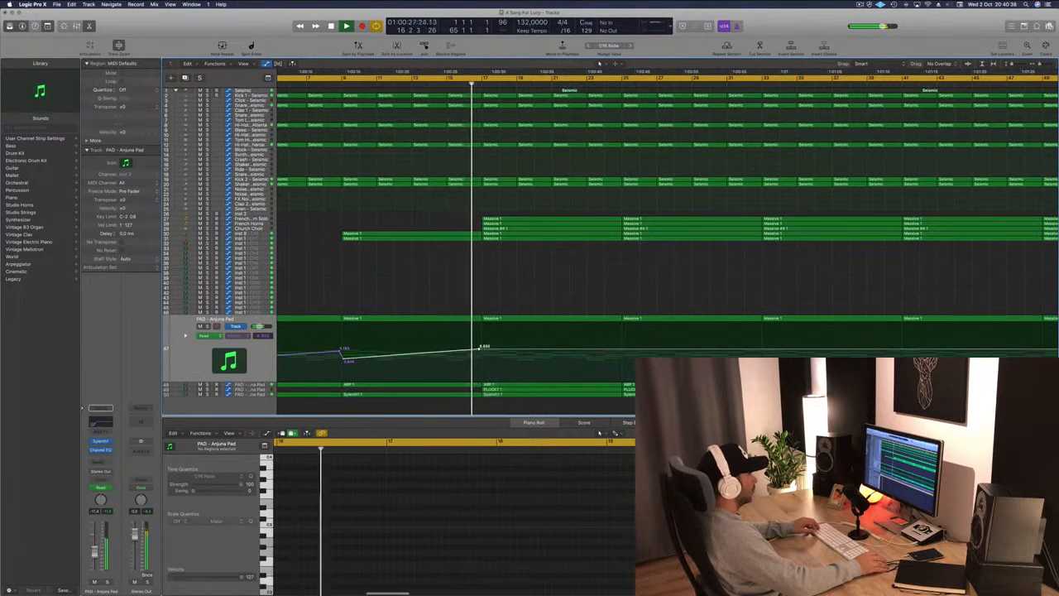
# Save the project and return the playhead to the start.
pyautogui.scroll(-5, 466, 287)
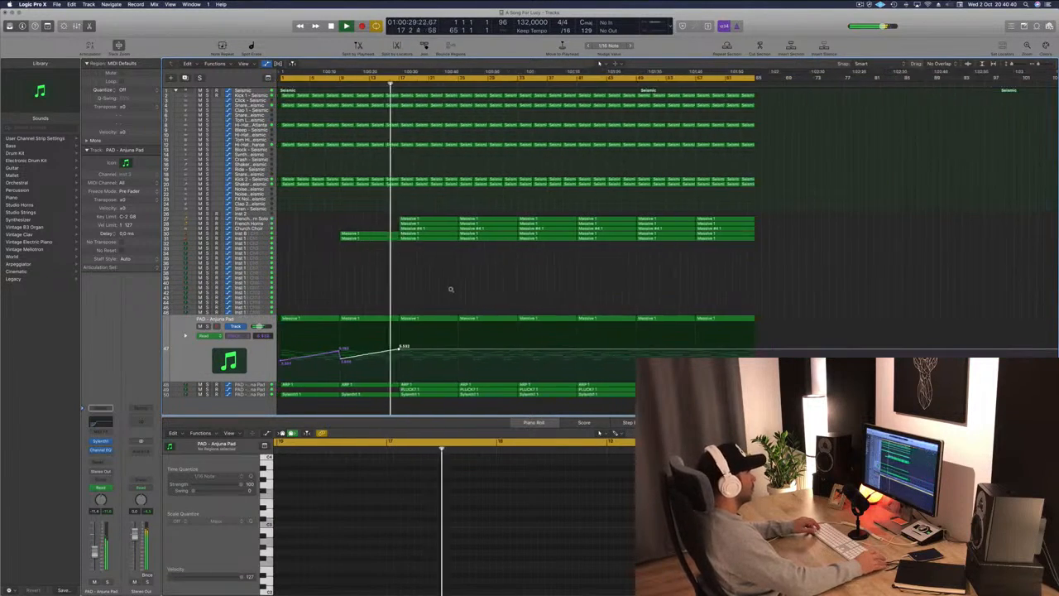
pyautogui.press('super+s')
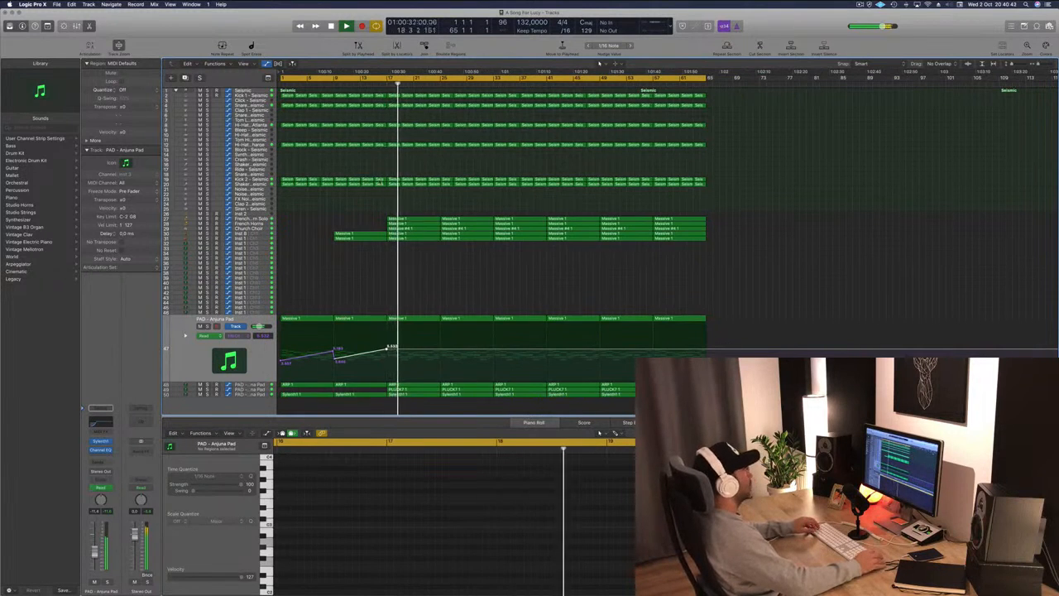
pyautogui.press('Return')
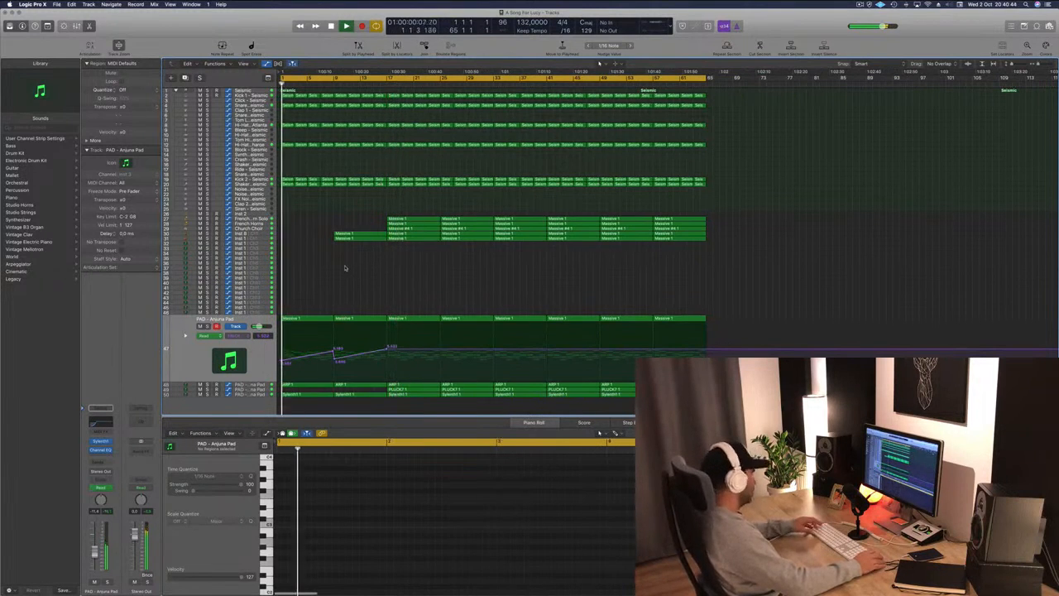
pyautogui.press('super+s')
# Solo and unsolo the ARP and Sylenth1 tracks to audition them.
pyautogui.scroll(3, 360, 285)
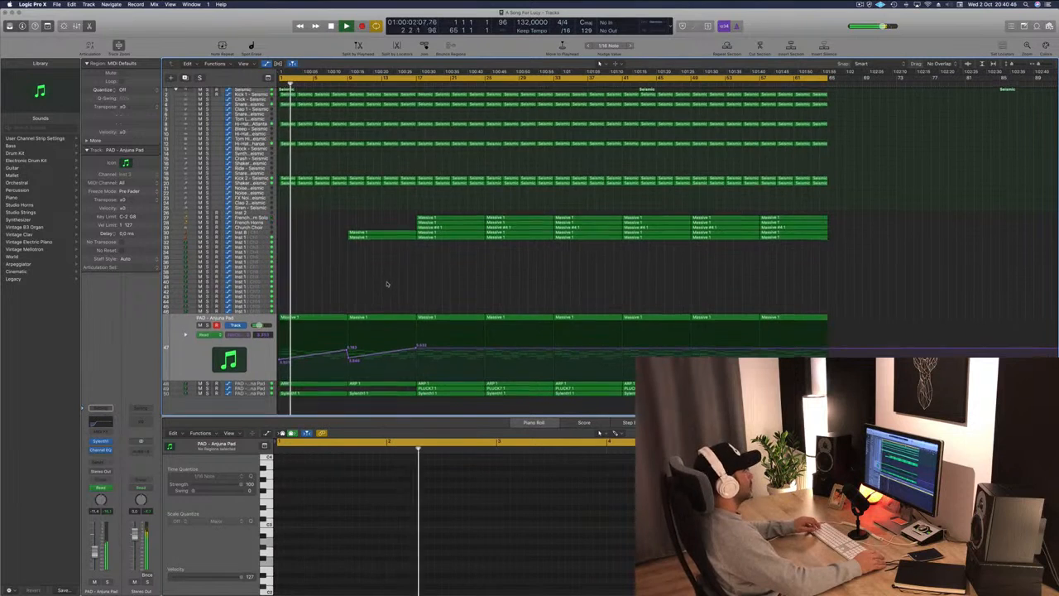
pyautogui.click(244, 360)
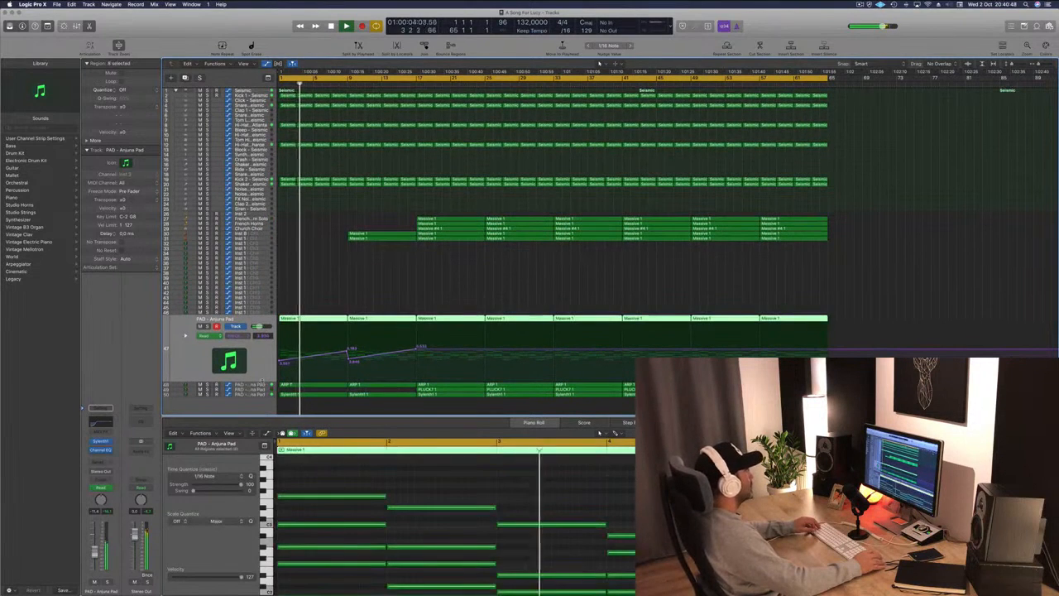
pyautogui.click(260, 384)
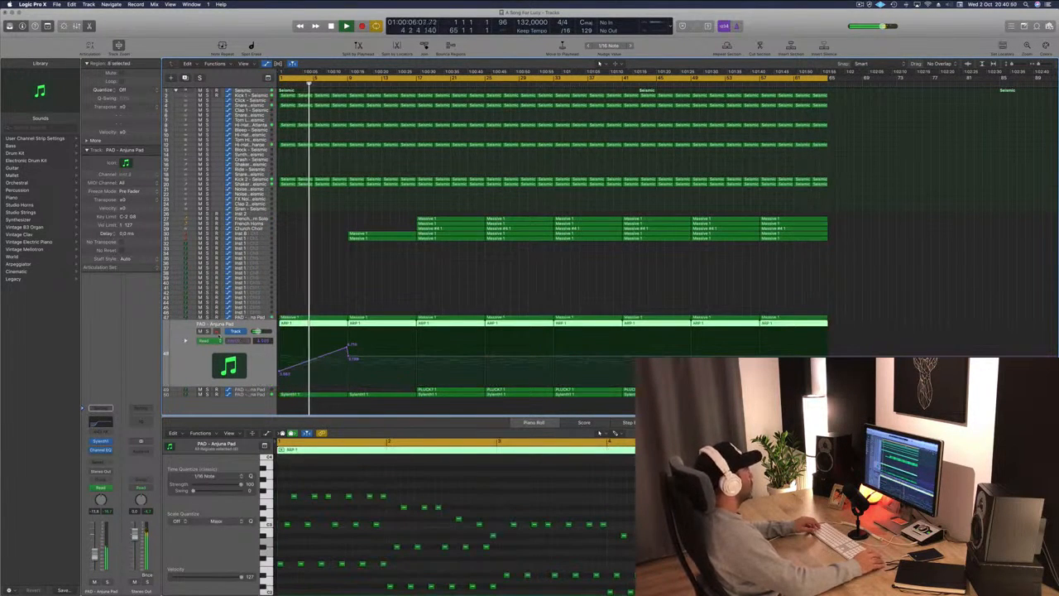
pyautogui.click(207, 331)
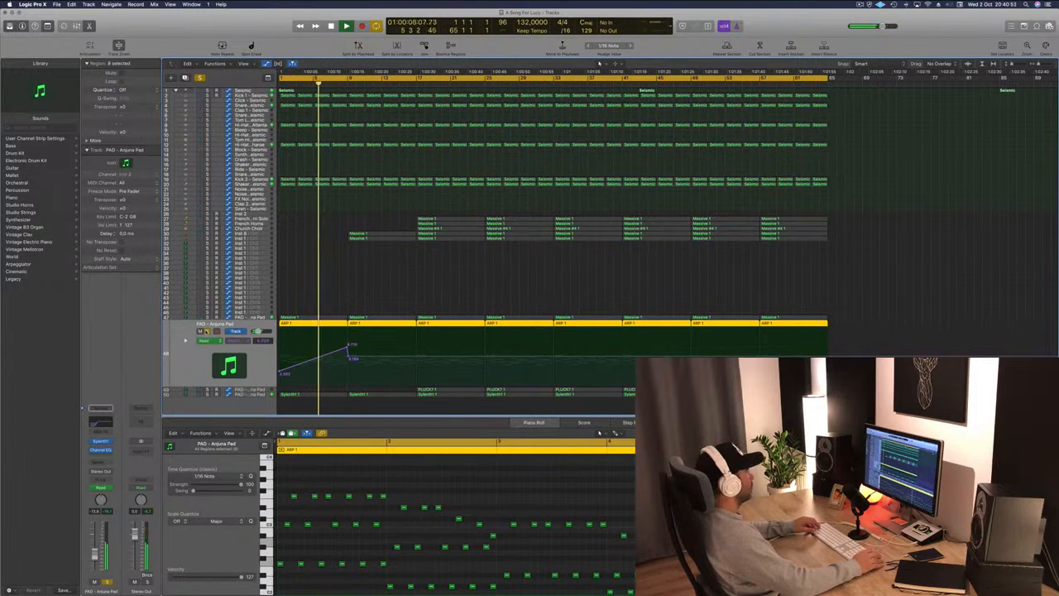
pyautogui.click(207, 330)
pyautogui.click(252, 395)
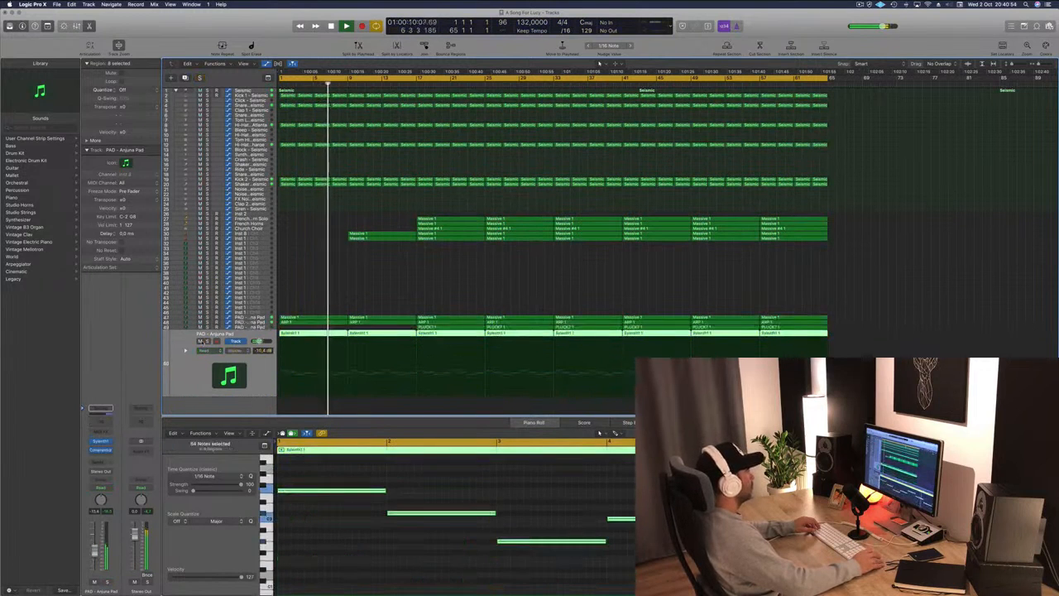
pyautogui.click(207, 341)
pyautogui.click(209, 341)
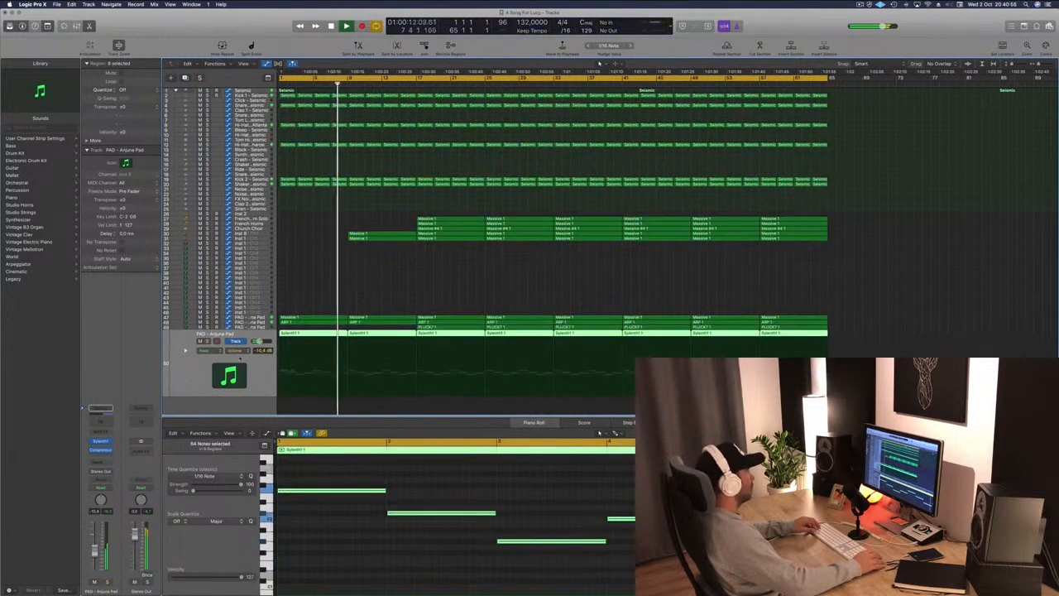
# Delete the opening regions in the first bars of the pluck and Sylenth1 tracks.
pyautogui.click(310, 327)
pyautogui.click(310, 334)
pyautogui.press('Delete')
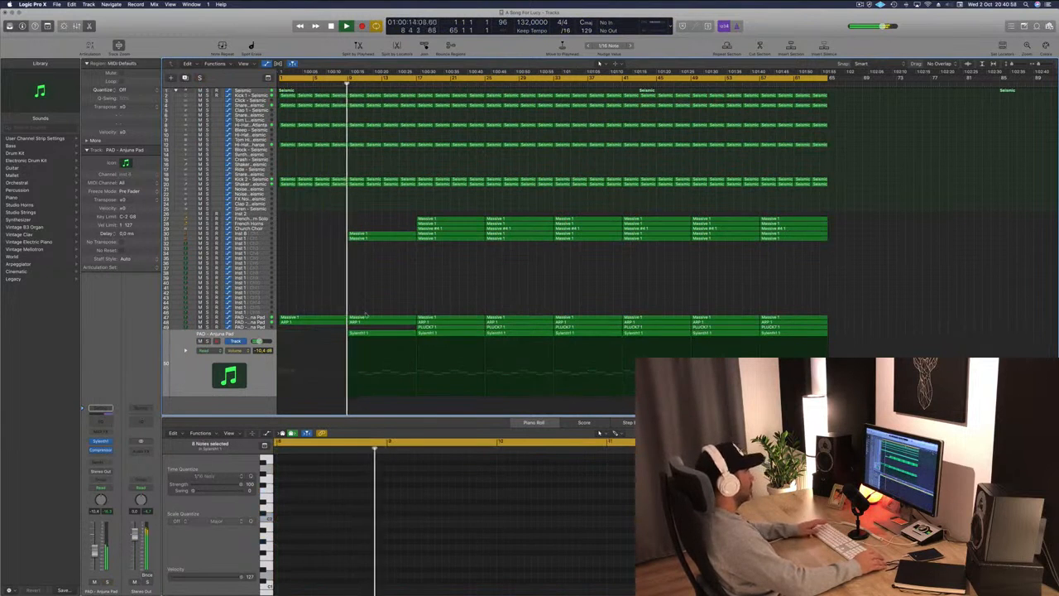
pyautogui.click(368, 332)
pyautogui.press('Delete')
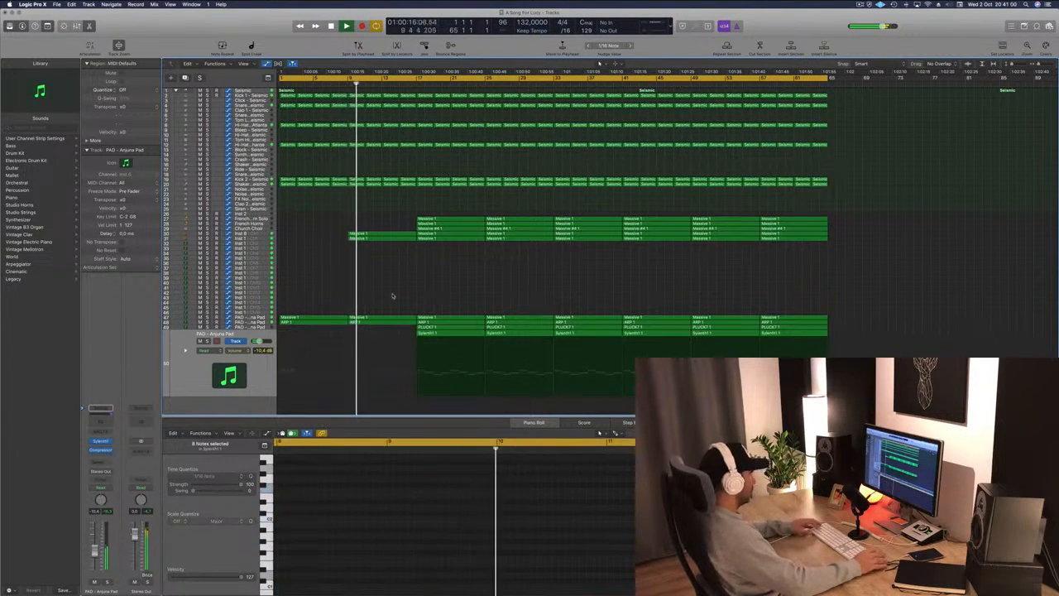
# Delete the Kick 2 regions in the first 16 bars.
pyautogui.press('super+Left')
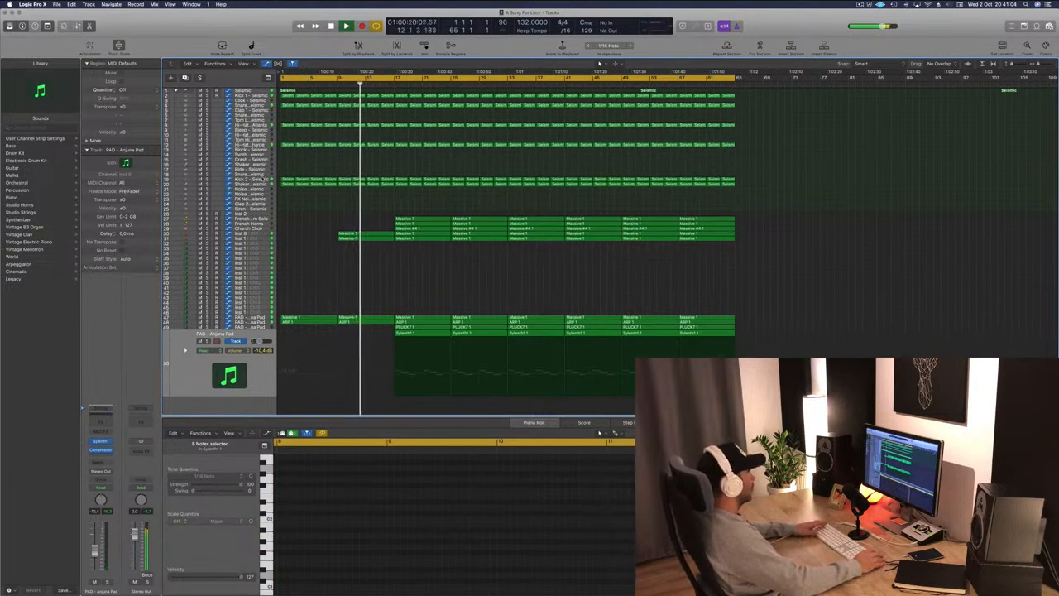
pyautogui.click(265, 179)
pyautogui.click(307, 168)
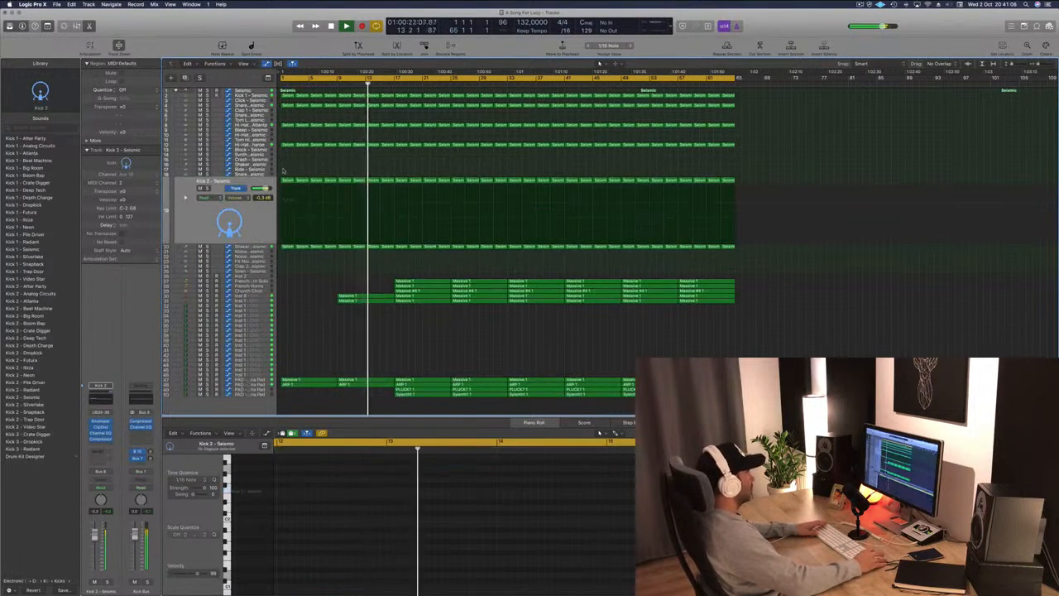
pyautogui.moveTo(283, 171); pyautogui.dragTo(390, 180)
pyautogui.press('Delete')
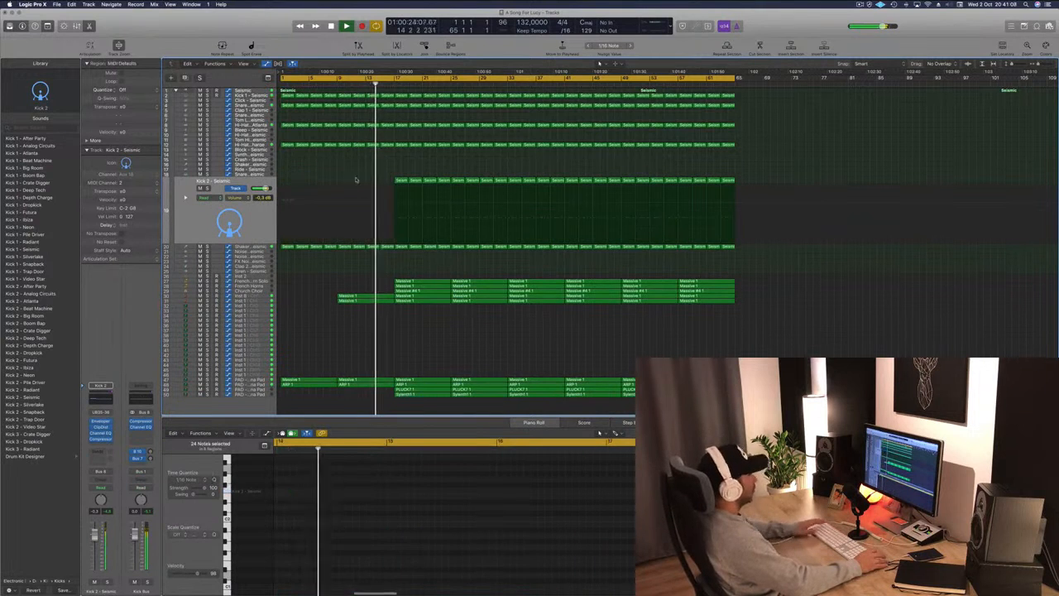
pyautogui.press('super+Right')
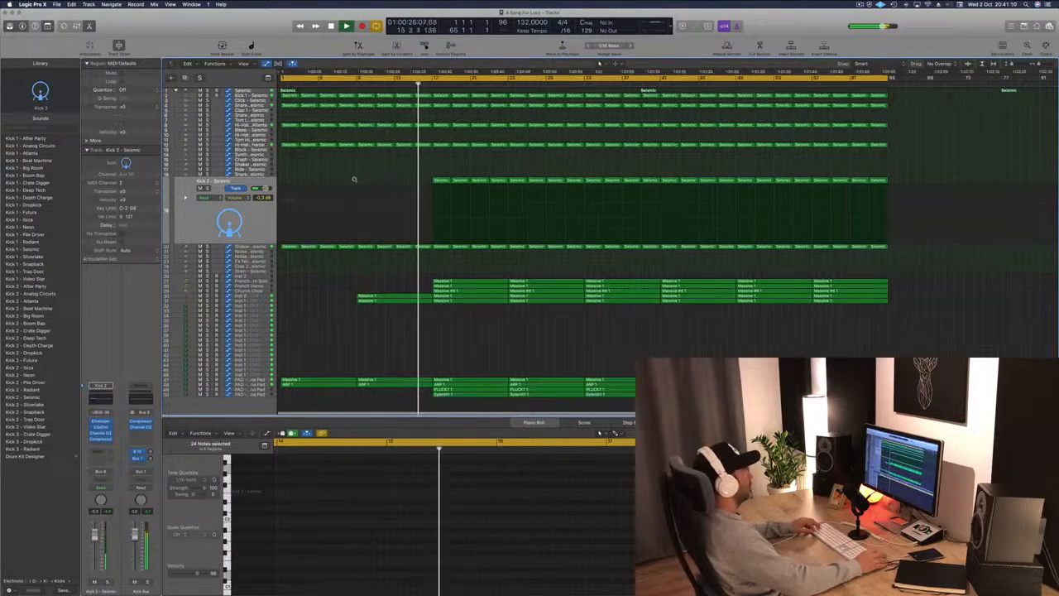
pyautogui.press('super+Left')
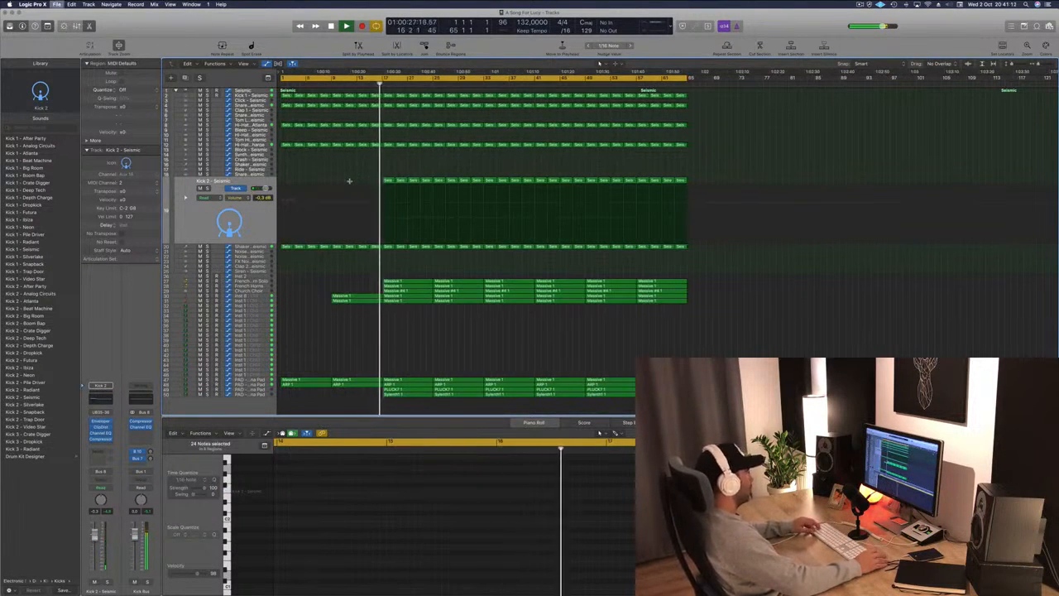
pyautogui.scroll(3, 352, 182)
pyautogui.scroll(-4, 359, 186)
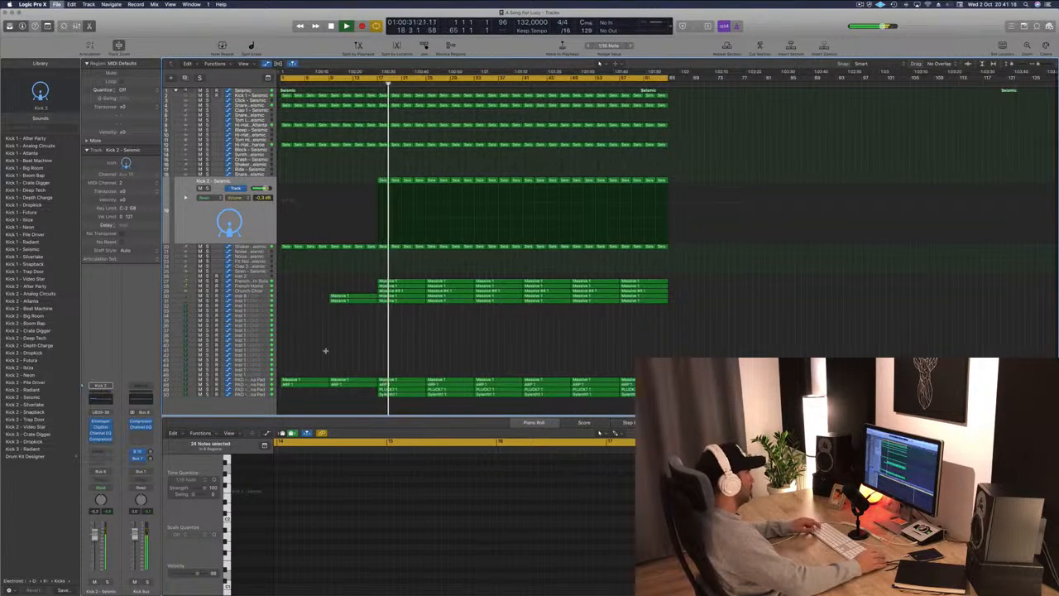
pyautogui.press('super+Right')
# Extend the Anjuna pad's cutoff automation with a higher point around bar 25.
pyautogui.click(264, 384)
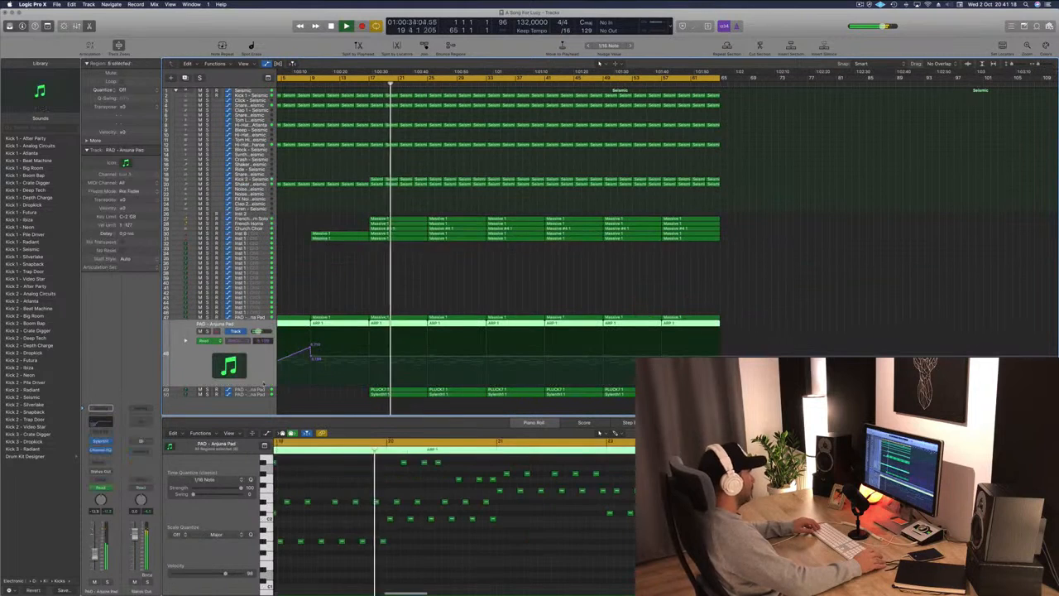
pyautogui.click(207, 331)
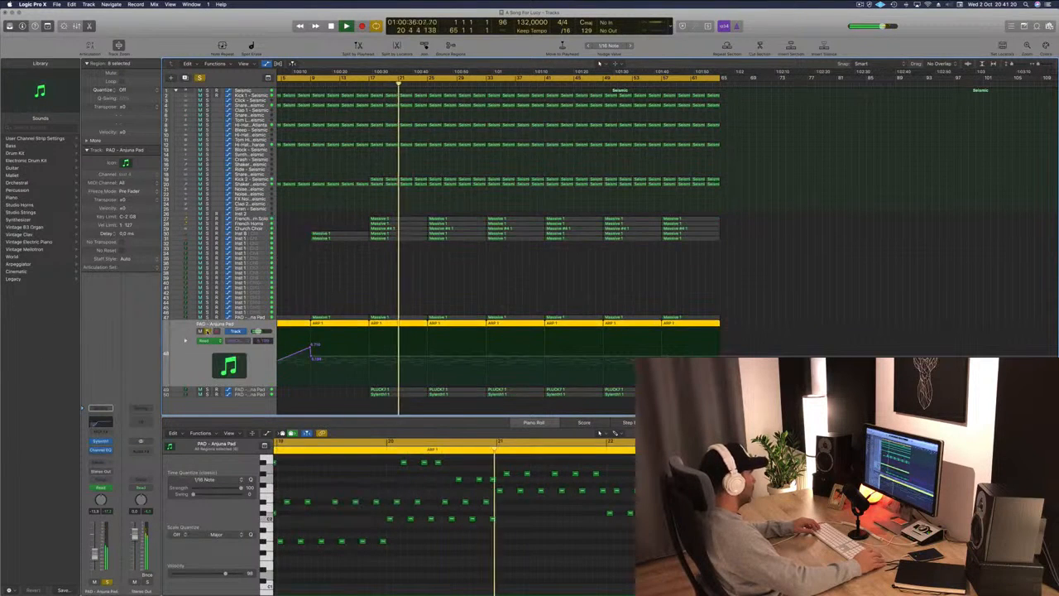
pyautogui.click(208, 331)
pyautogui.click(246, 319)
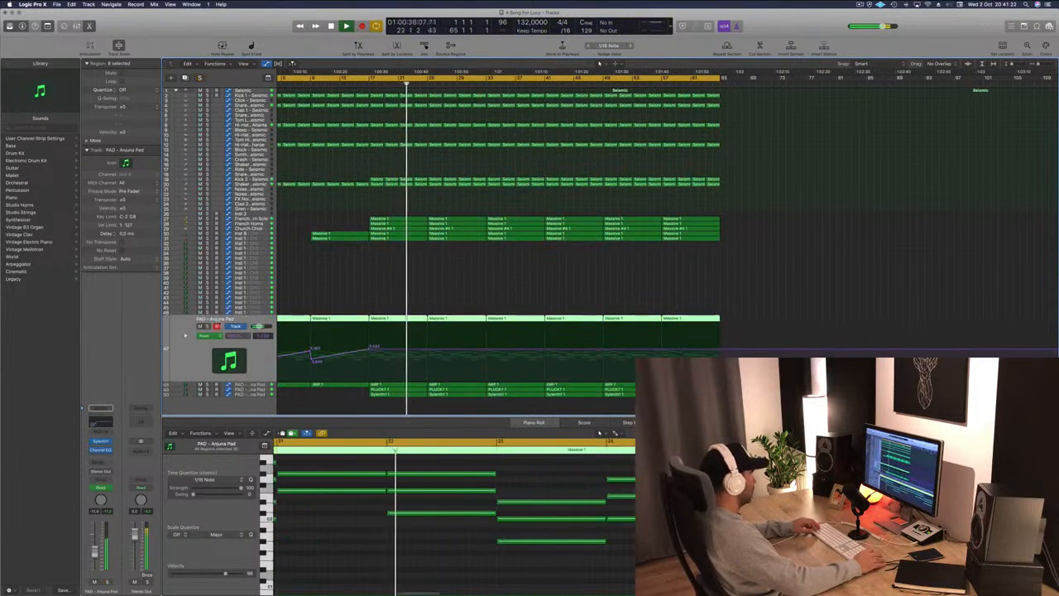
pyautogui.click(207, 326)
pyautogui.click(208, 326)
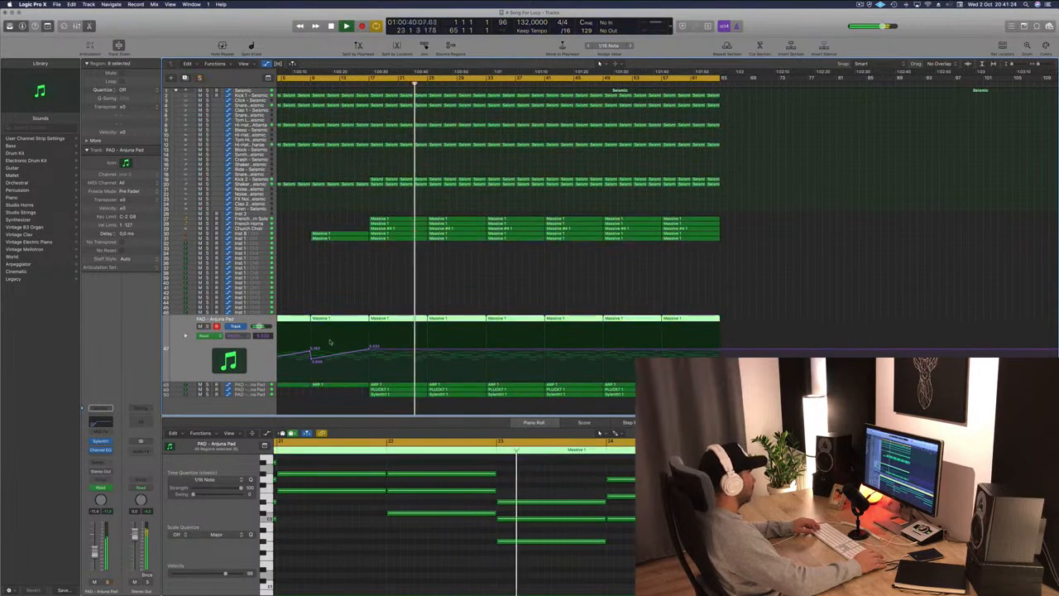
pyautogui.moveTo(366, 351); pyautogui.dragTo(431, 342)
pyautogui.click(428, 361)
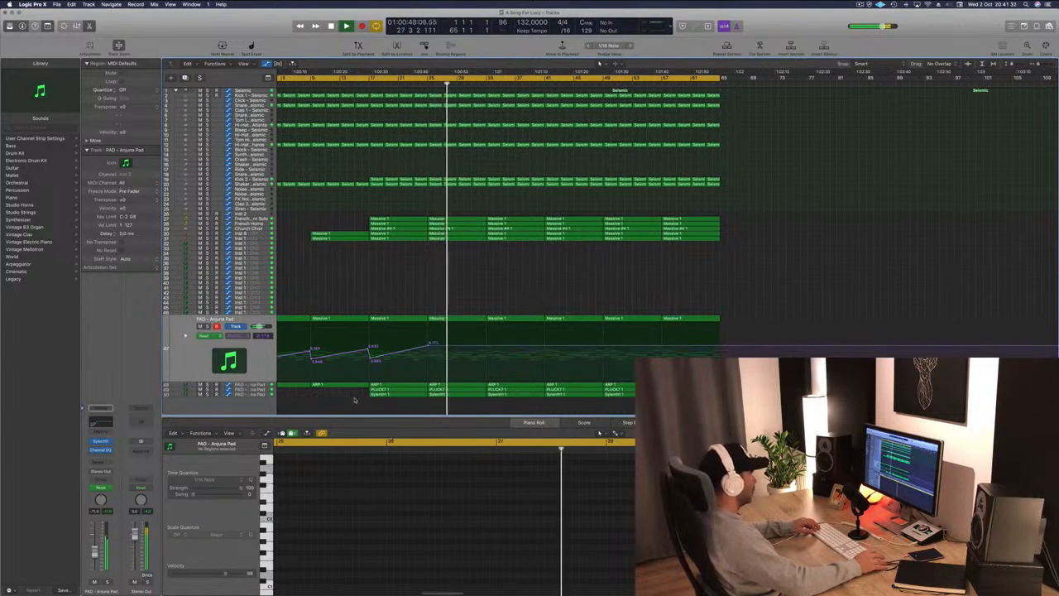
# Delete the pluck region at bar 17.
pyautogui.click(387, 394)
pyautogui.click(254, 389)
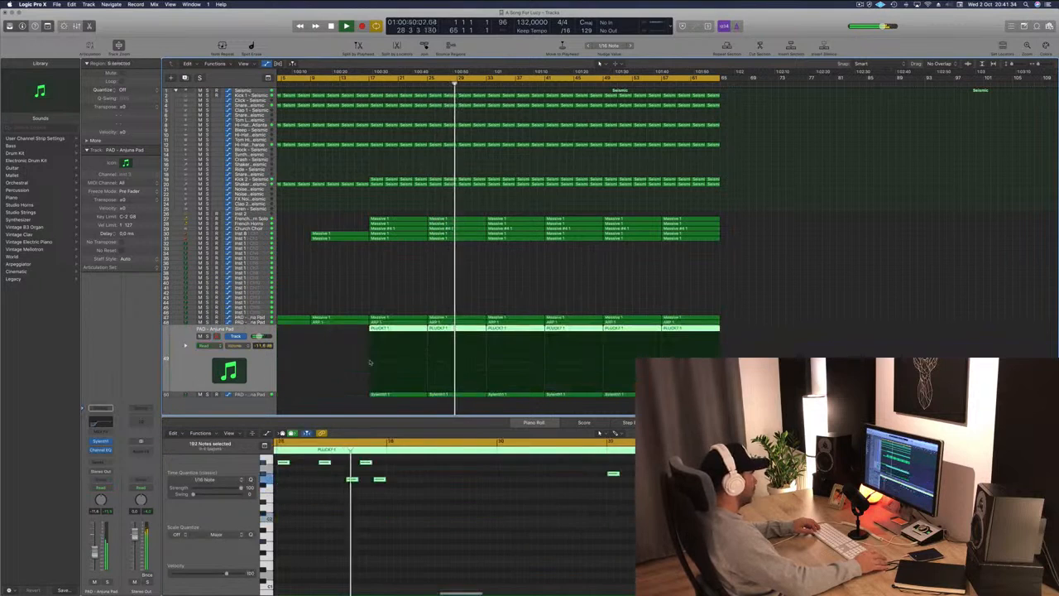
pyautogui.click(357, 331)
pyautogui.click(401, 329)
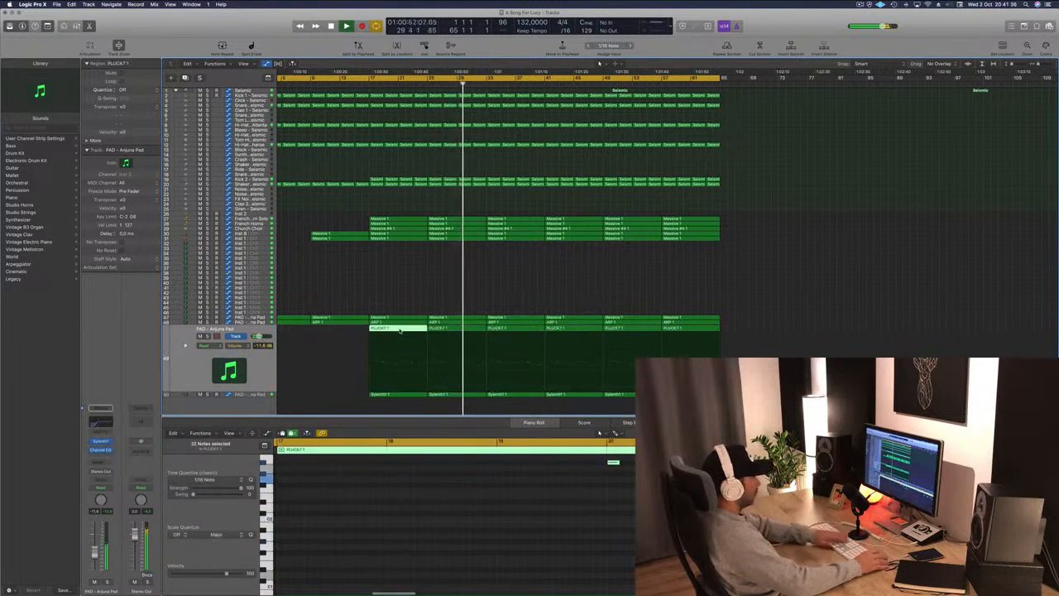
pyautogui.press('Delete')
# Delete the Kick 2 regions for bars 25 to 32.
pyautogui.click(369, 81)
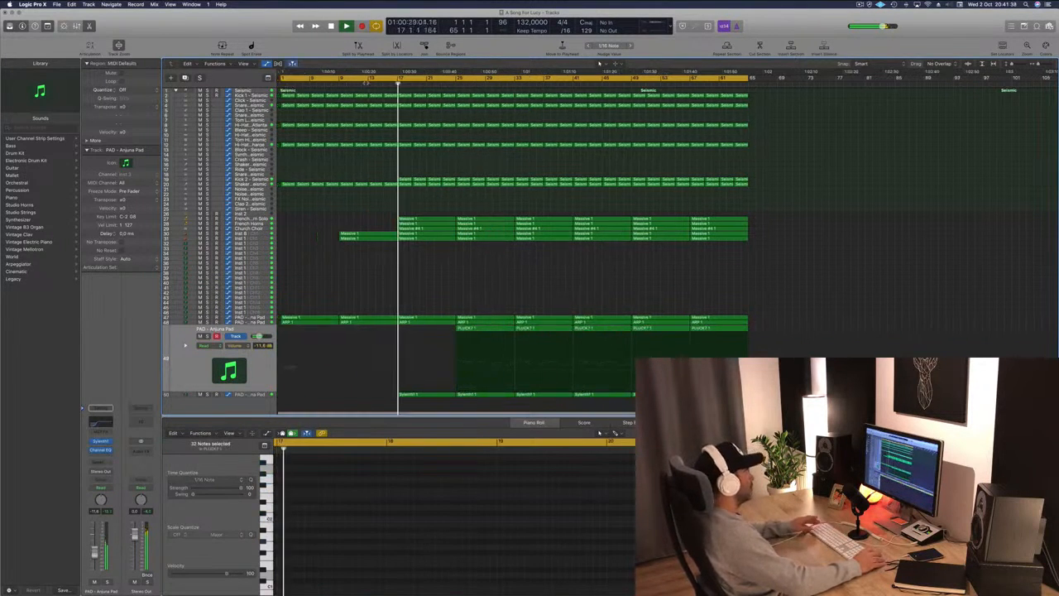
pyautogui.press('super+Left')
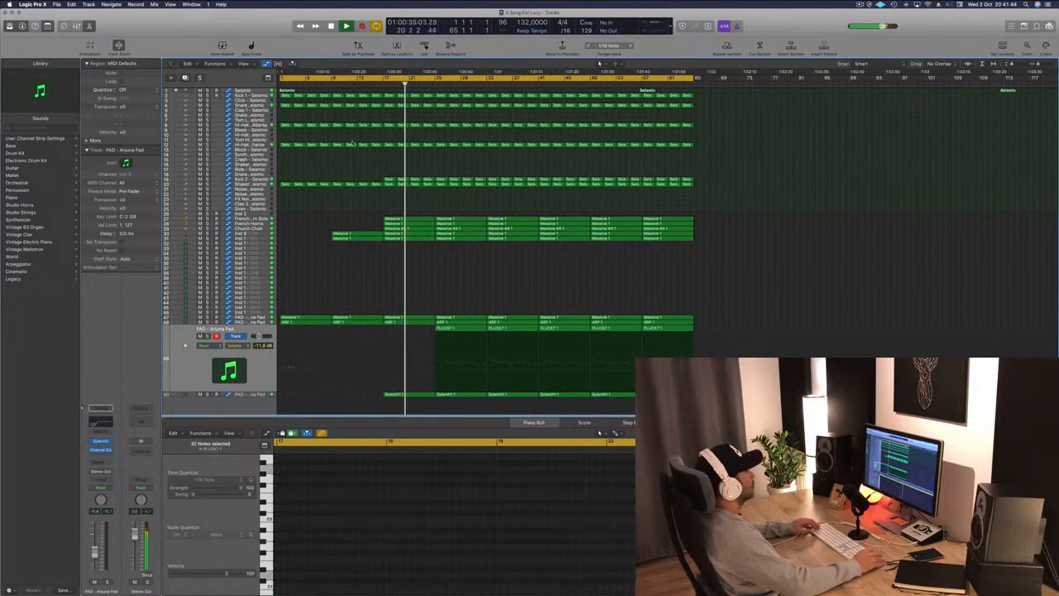
pyautogui.click(265, 179)
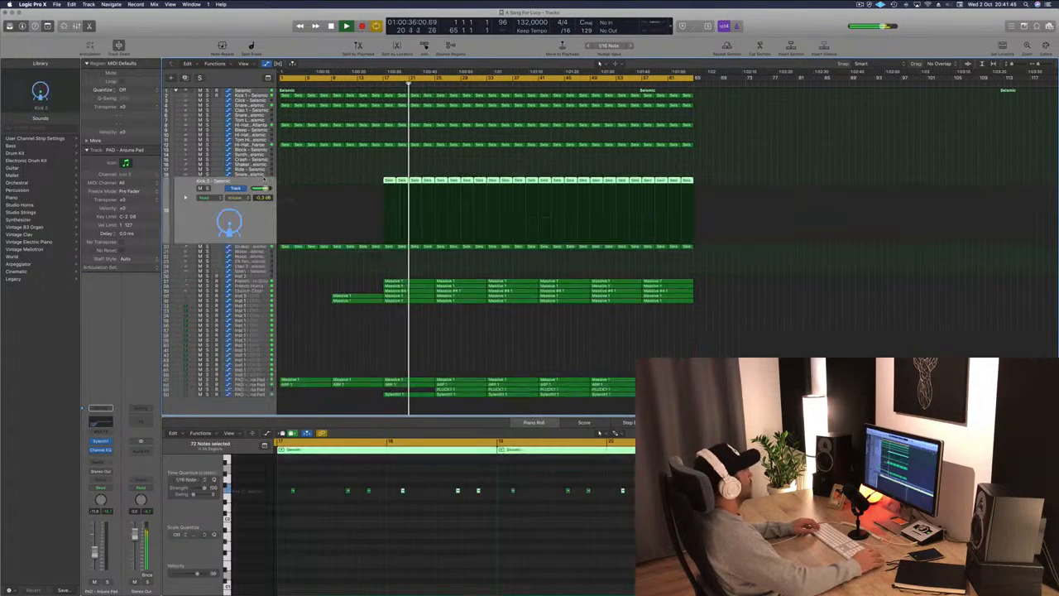
pyautogui.click(369, 156)
pyautogui.hscroll(-1, 373, 159)
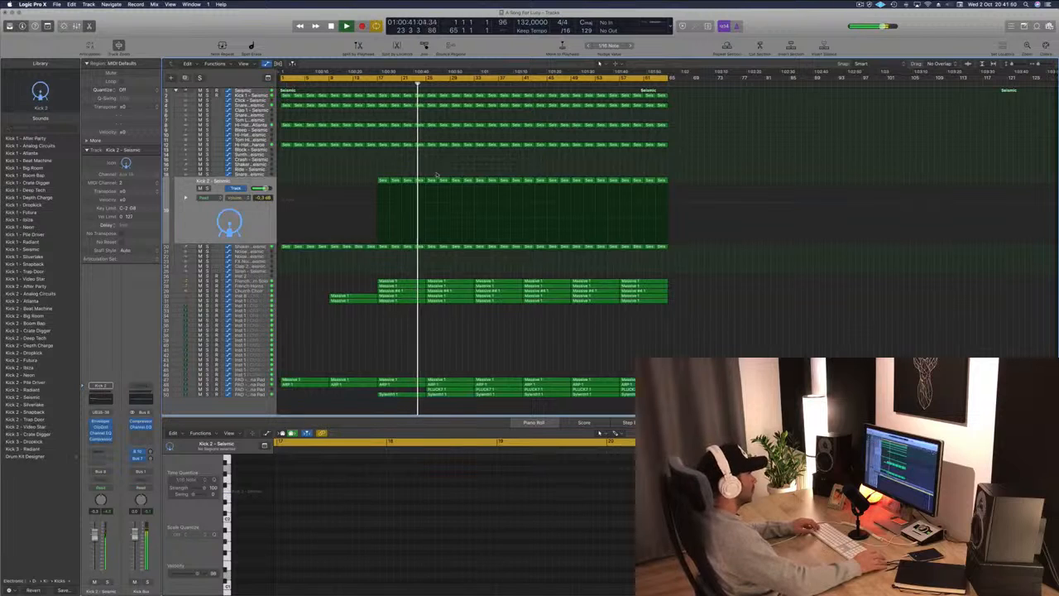
pyautogui.press('Delete')
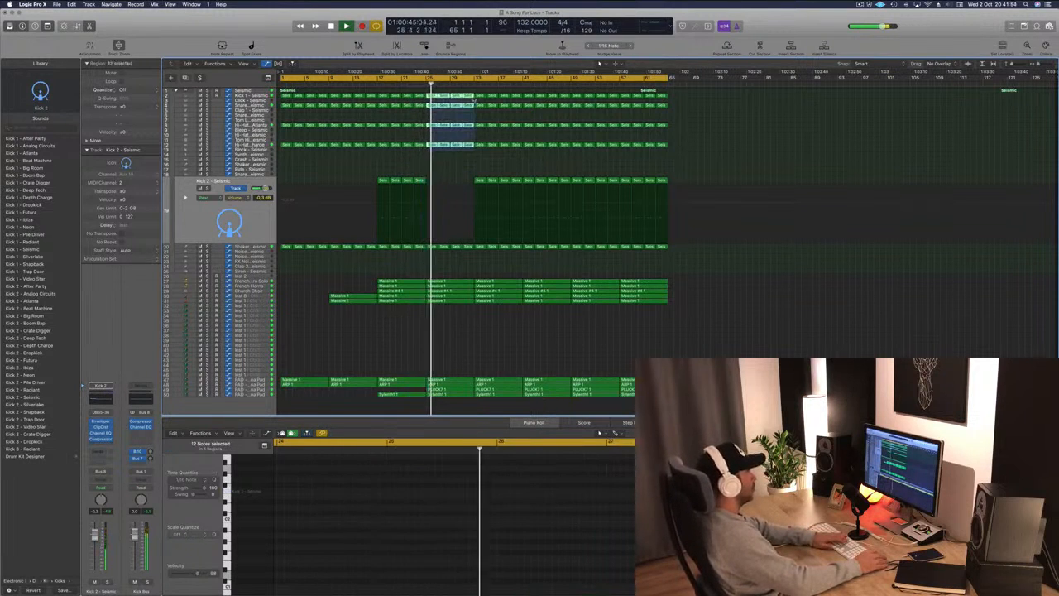
# Delete the drum regions for bars 25 to 32 on the upper kit tracks and on the shaker track.
pyautogui.moveTo(429, 94); pyautogui.dragTo(428, 93)
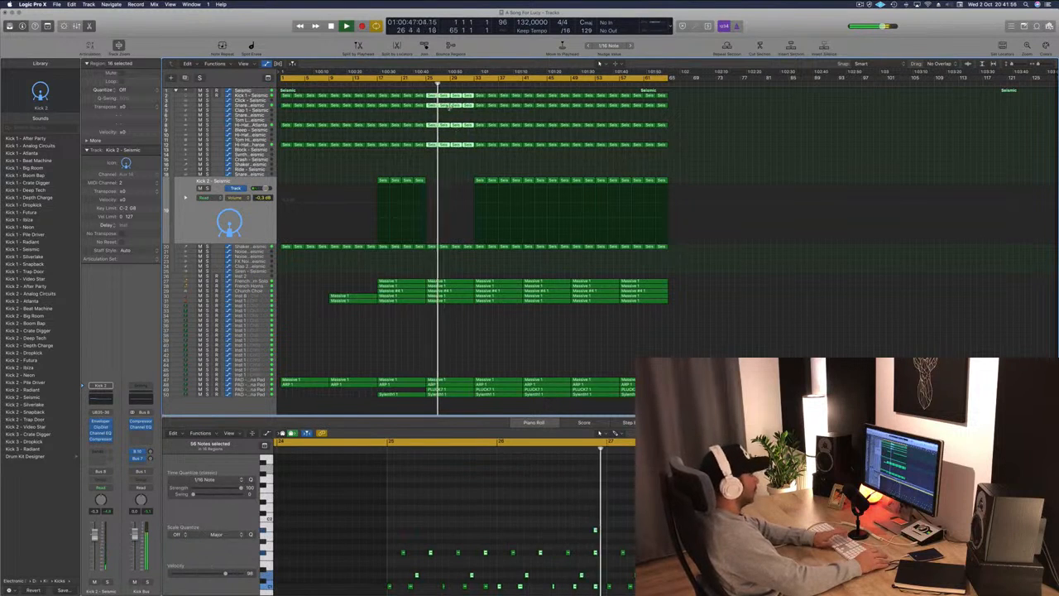
pyautogui.press('Delete')
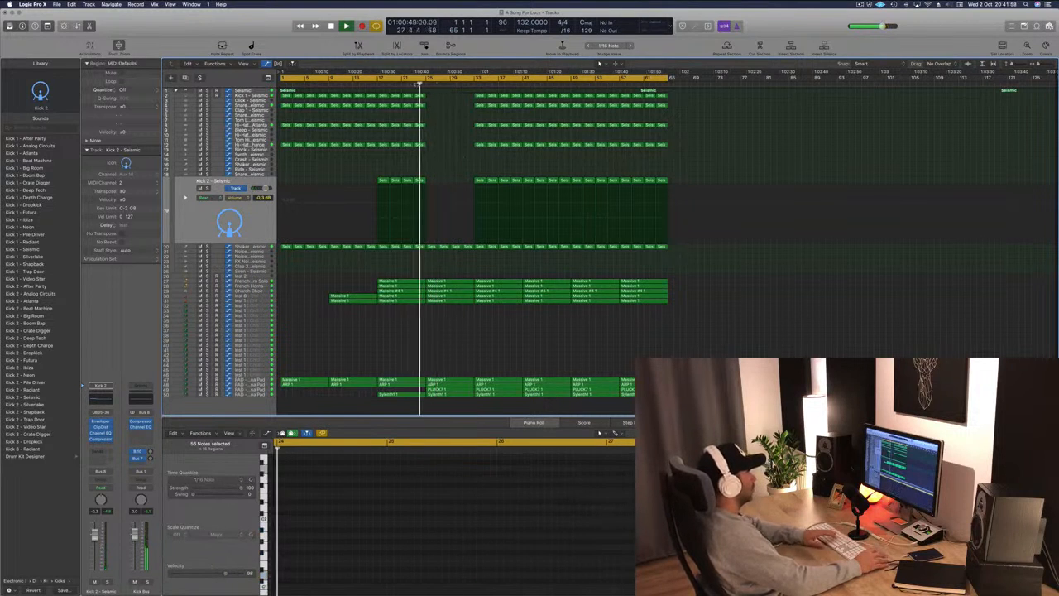
pyautogui.moveTo(468, 248); pyautogui.dragTo(468, 247)
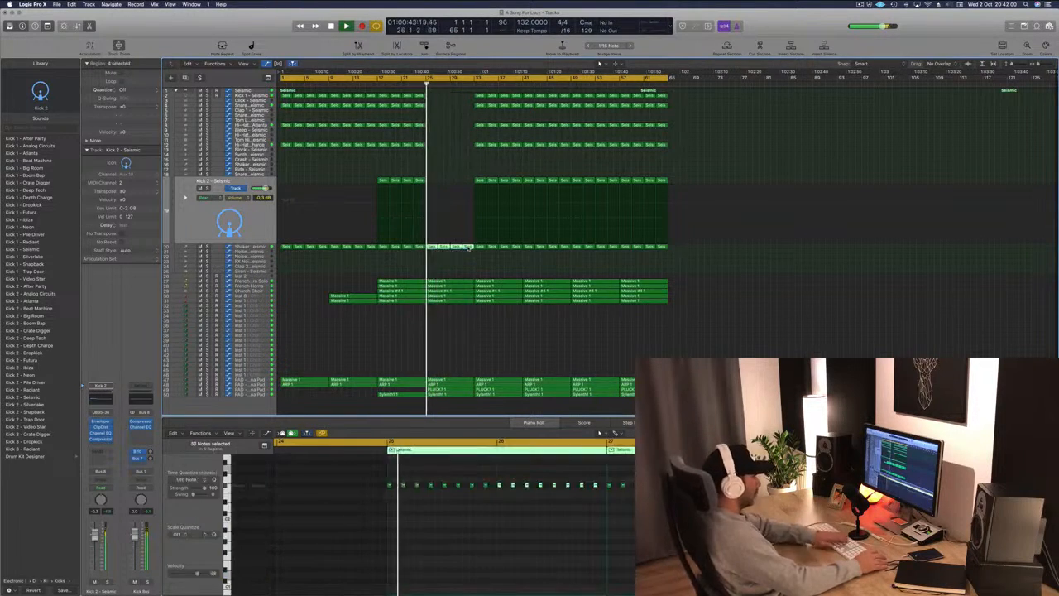
pyautogui.press('Delete')
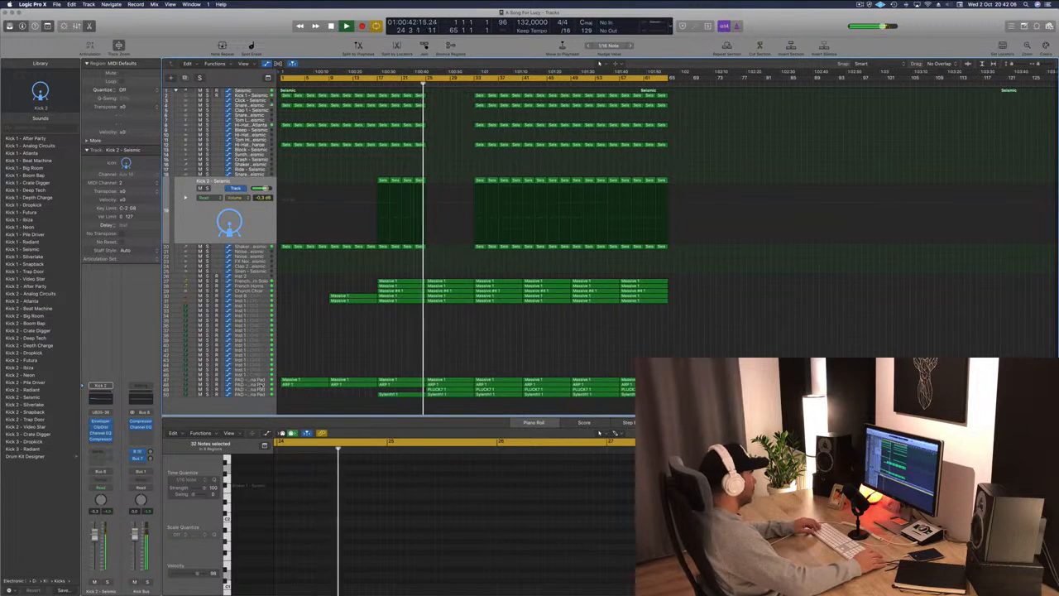
# Pull the Anjuna pad's cutoff automation down sharply right after its peak at bar 25.
pyautogui.click(262, 384)
pyautogui.click(424, 357)
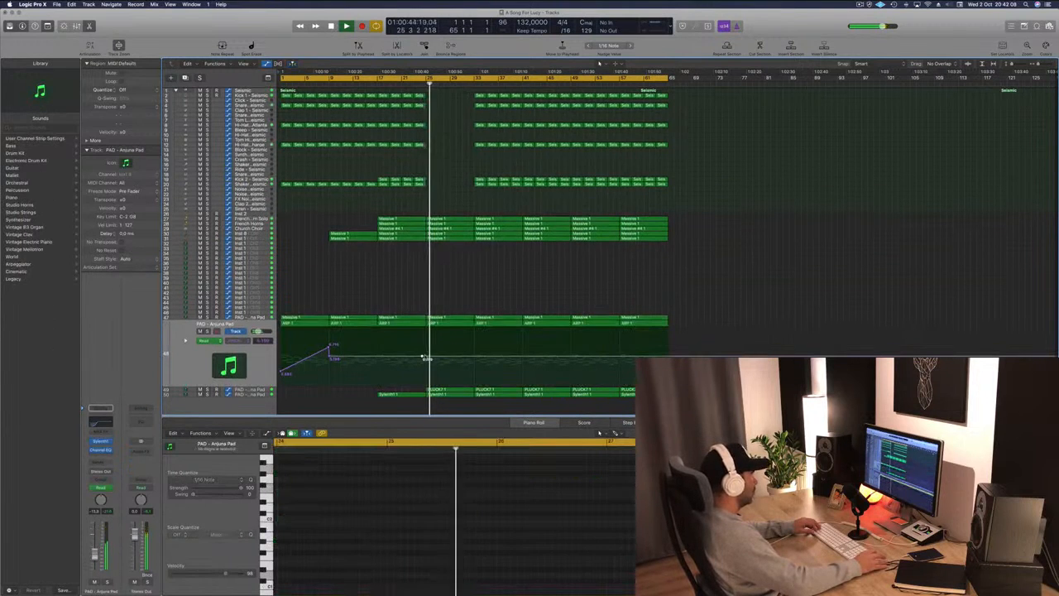
pyautogui.moveTo(423, 356); pyautogui.dragTo(425, 378)
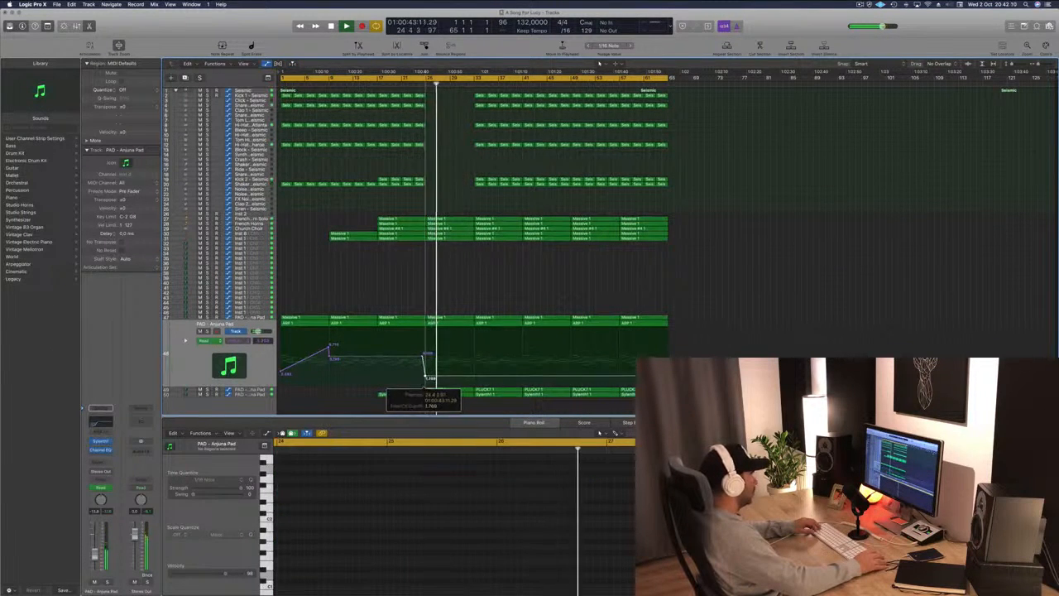
pyautogui.click(262, 317)
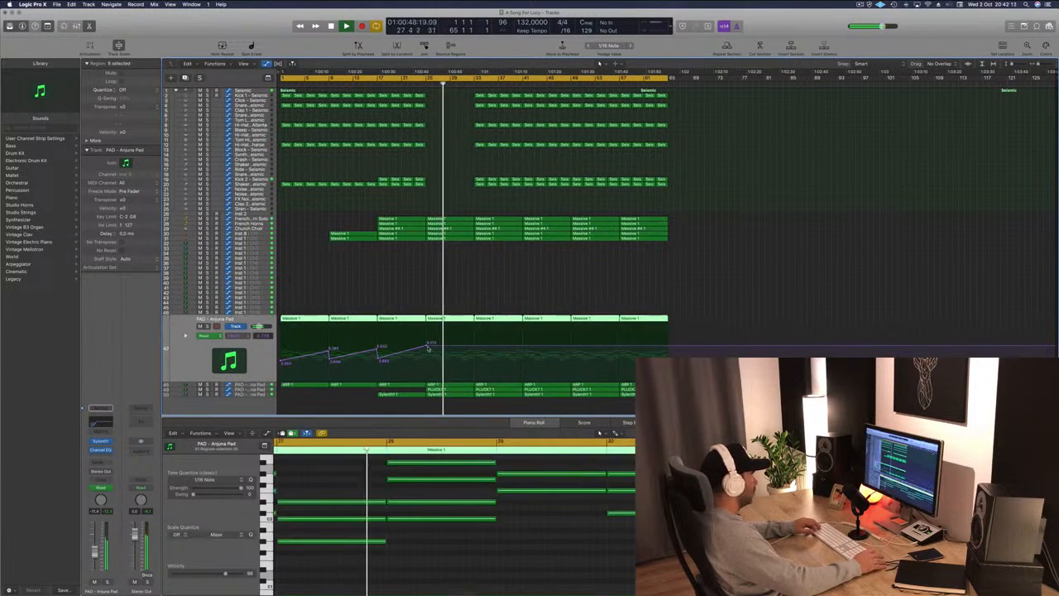
pyautogui.click(427, 347)
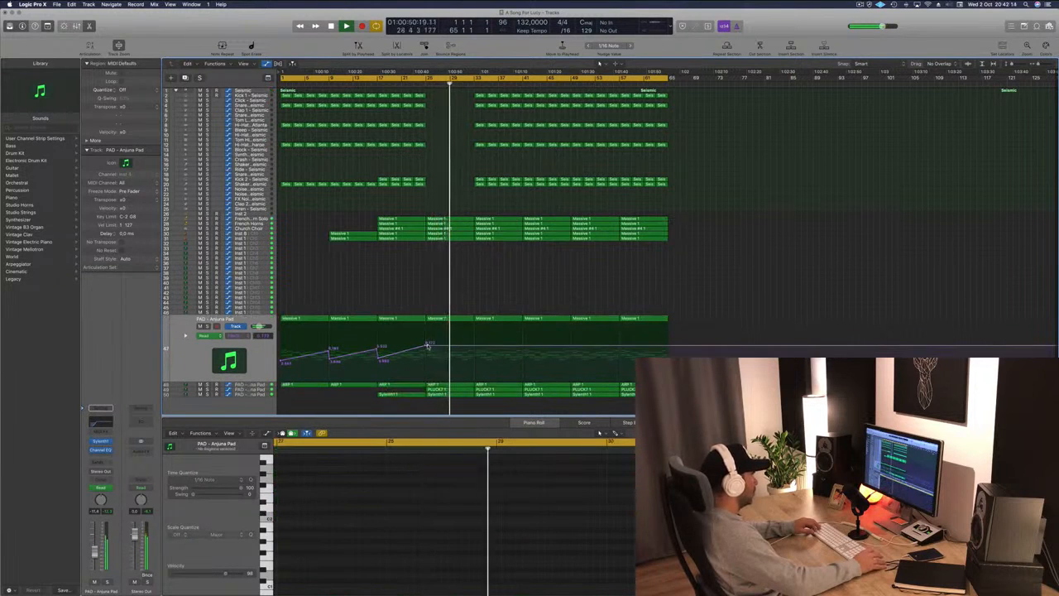
pyautogui.moveTo(427, 346); pyautogui.dragTo(426, 368)
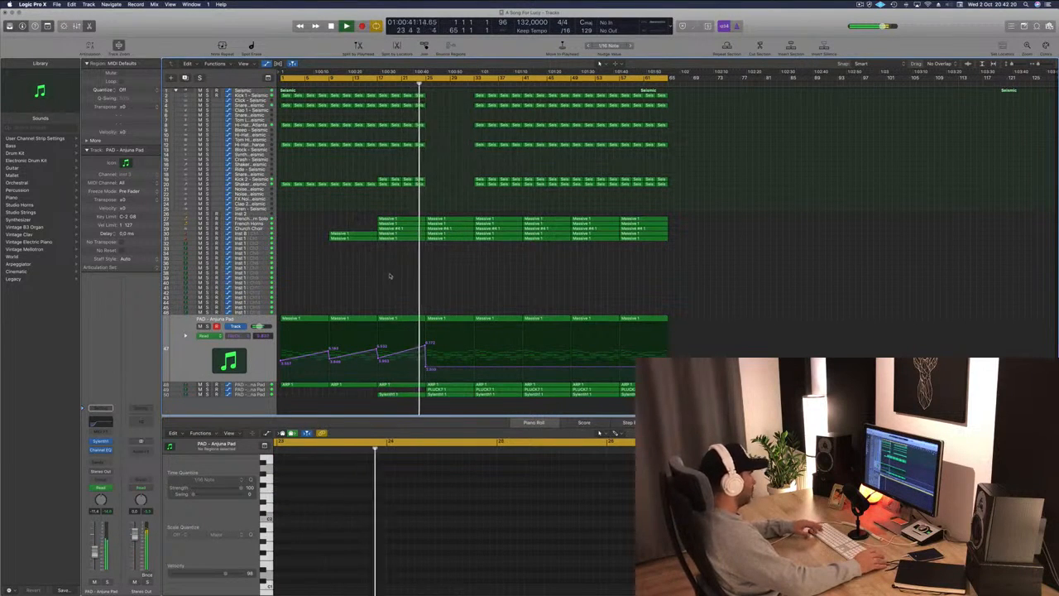
# Delete all the Church Choir regions.
pyautogui.click(260, 228)
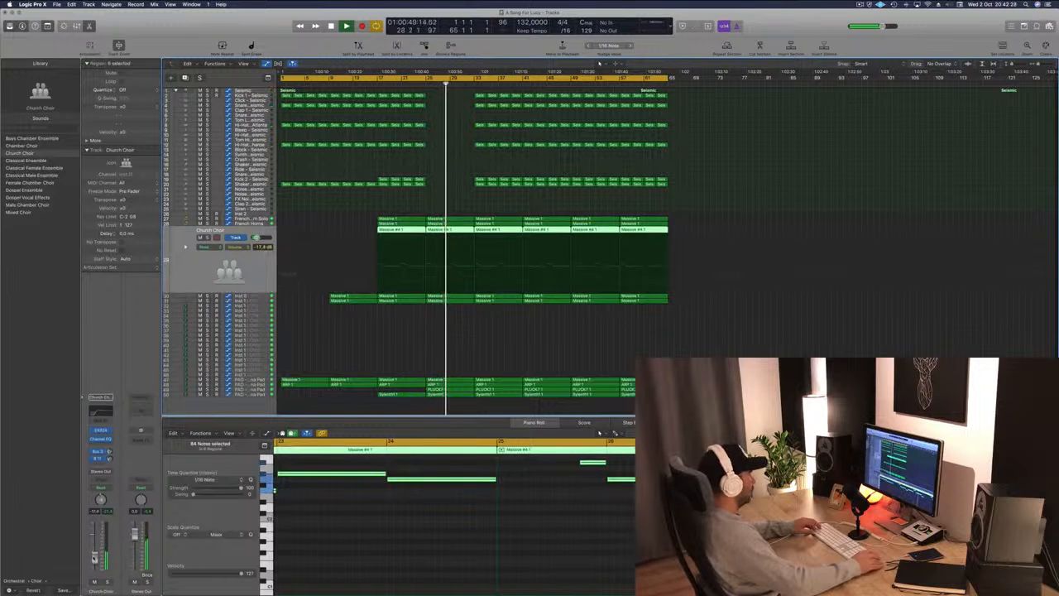
pyautogui.moveTo(372, 228); pyautogui.dragTo(651, 237)
pyautogui.press('Delete')
pyautogui.moveTo(386, 232); pyautogui.dragTo(684, 226)
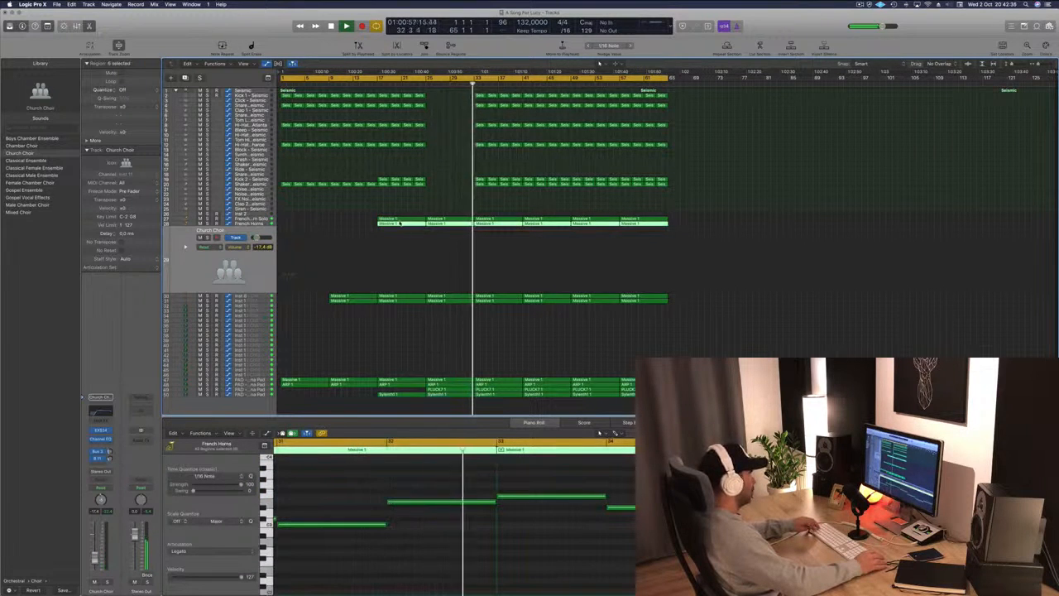
# Copy the bar-17 Massive region from the instrument track below onto the Church Choir track.
pyautogui.click(402, 221)
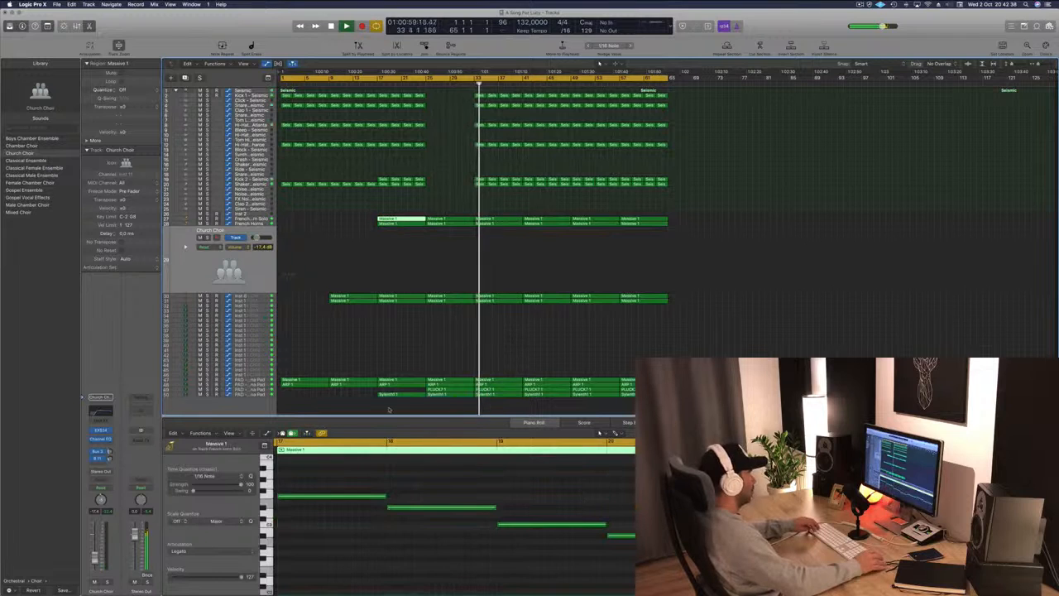
pyautogui.keyDown('ctrl'); pyautogui.keyDown('alt'); pyautogui.click(406, 481); pyautogui.keyUp('alt'); pyautogui.keyUp('ctrl')
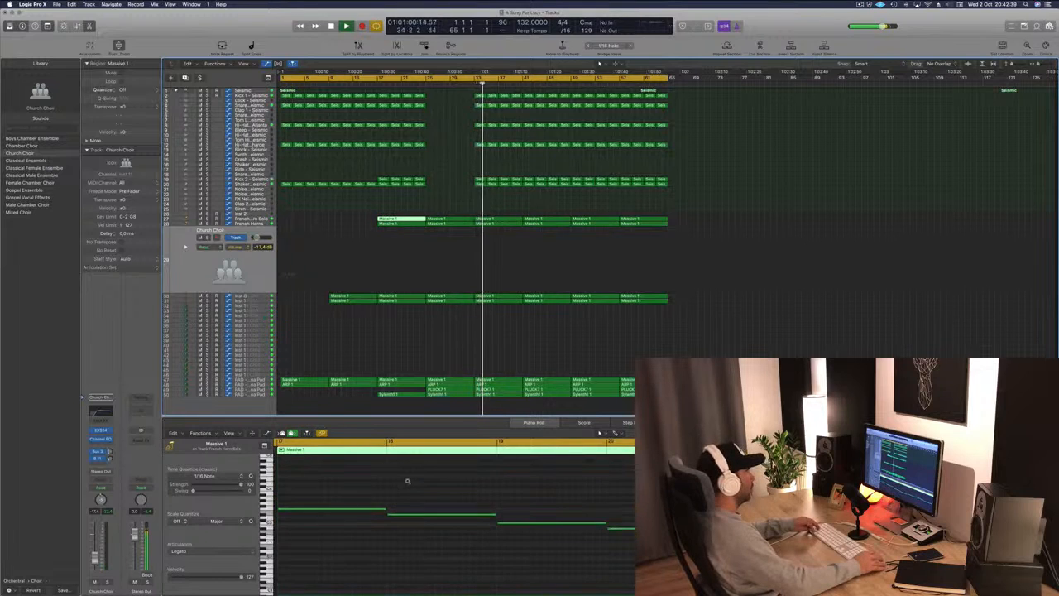
pyautogui.click(403, 296)
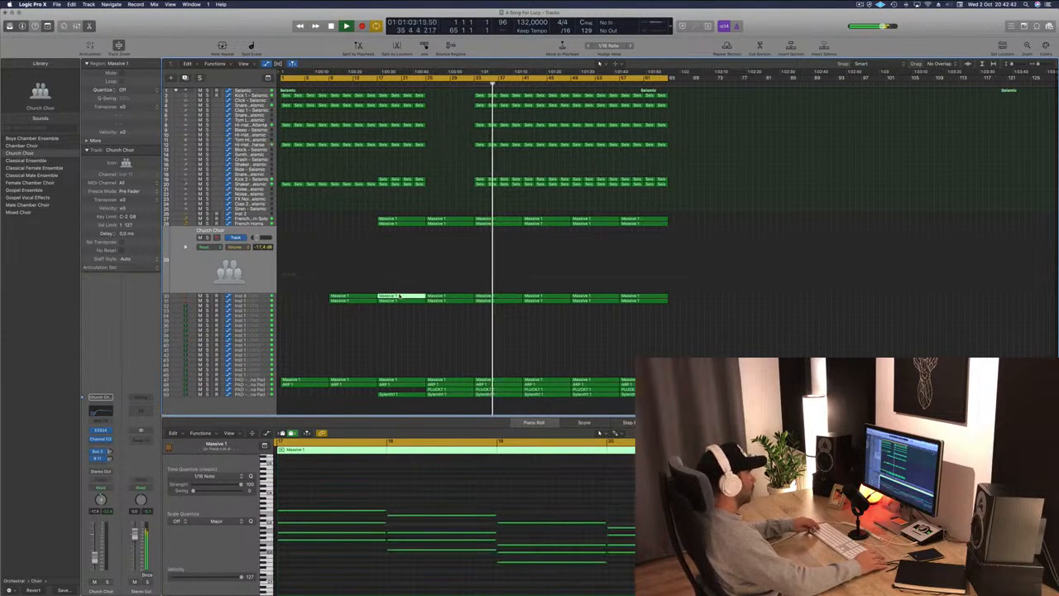
pyautogui.moveTo(400, 295); pyautogui.dragTo(457, 234)
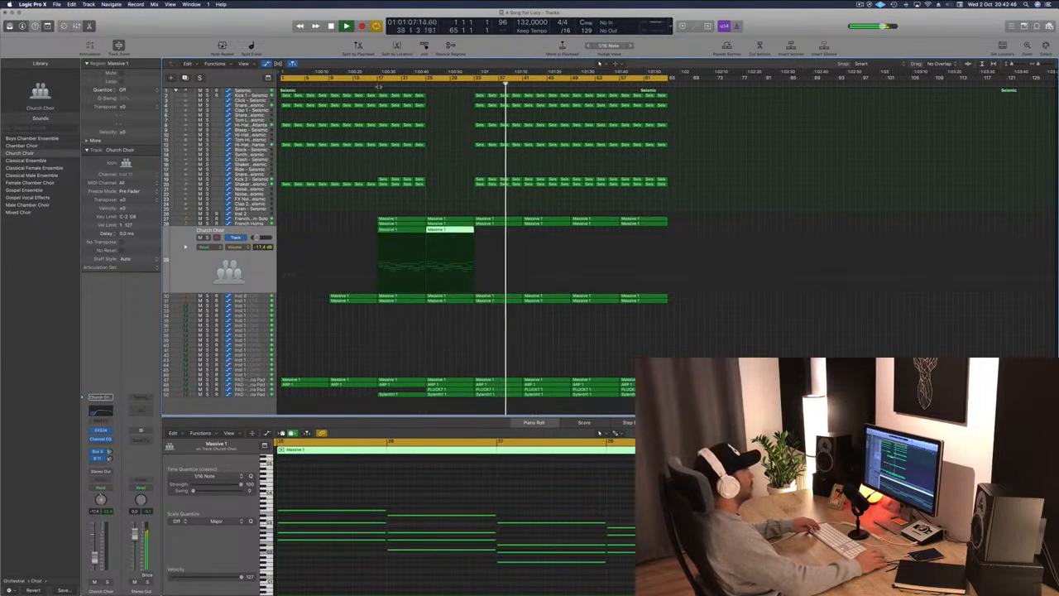
# Extend the Church Choir regions so they fill bars 17 through 64.
pyautogui.click(378, 86)
pyautogui.click(451, 199)
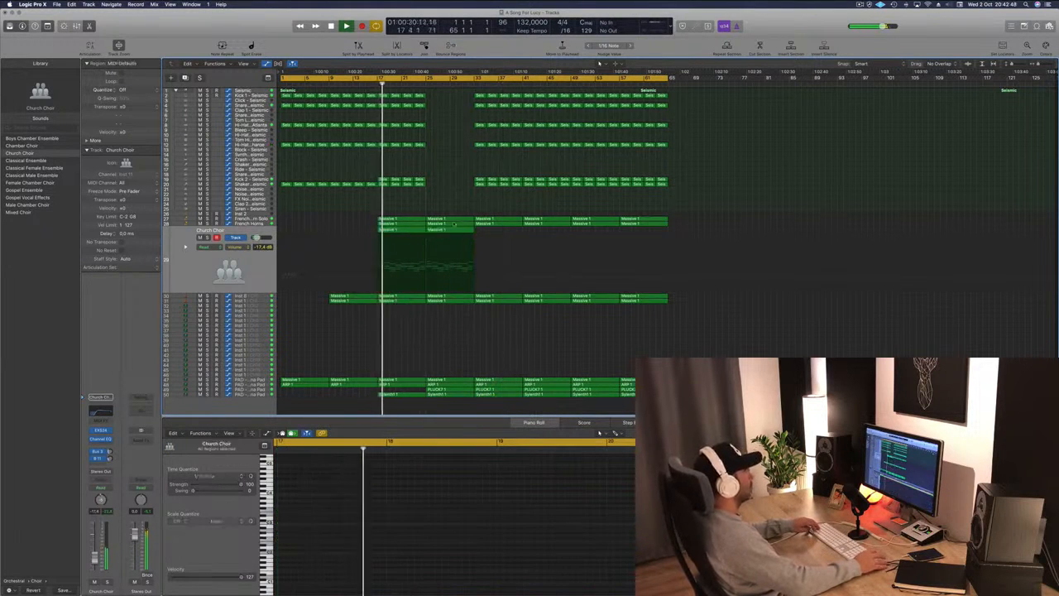
pyautogui.moveTo(454, 223); pyautogui.dragTo(622, 230)
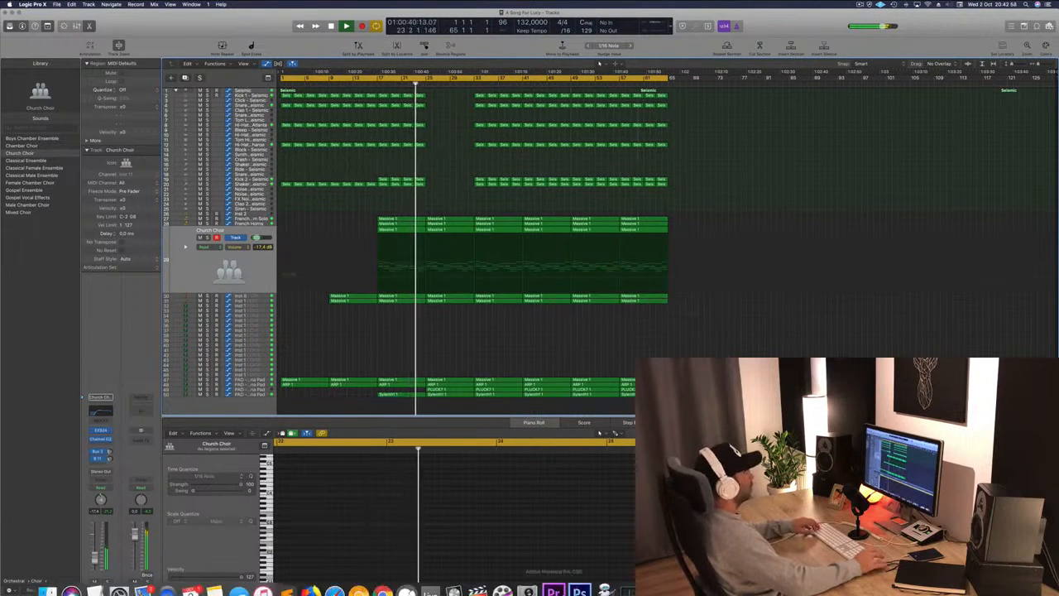
pyautogui.click(861, 5)
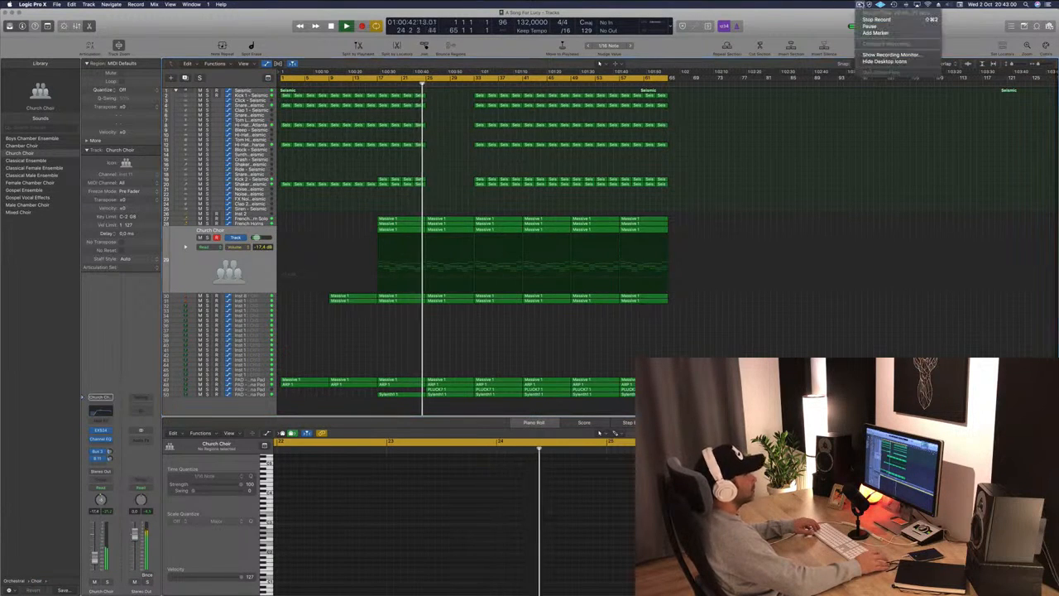
pyautogui.click(555, 122)
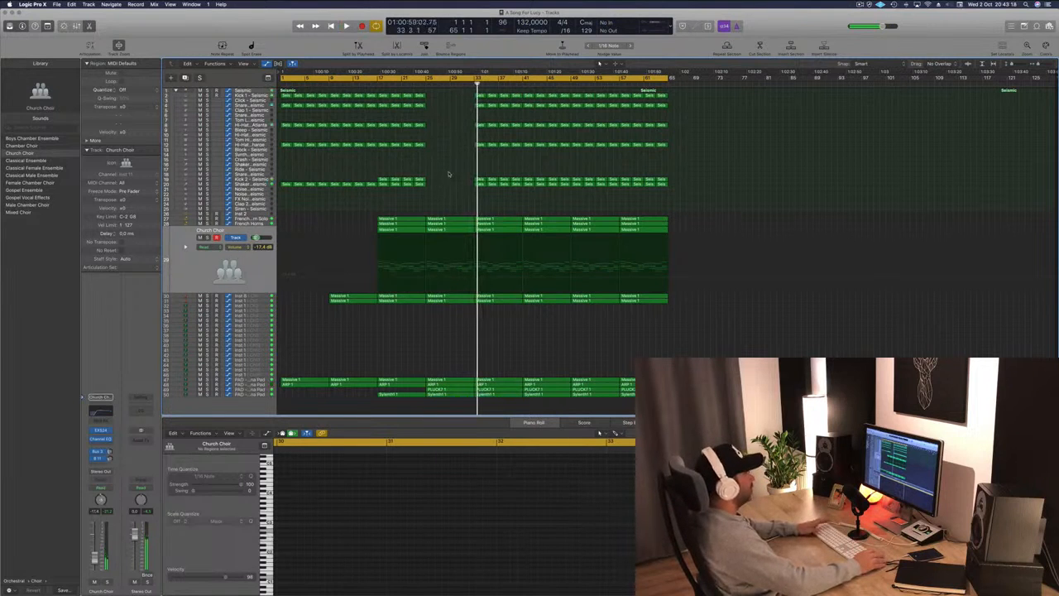
pyautogui.press('space')
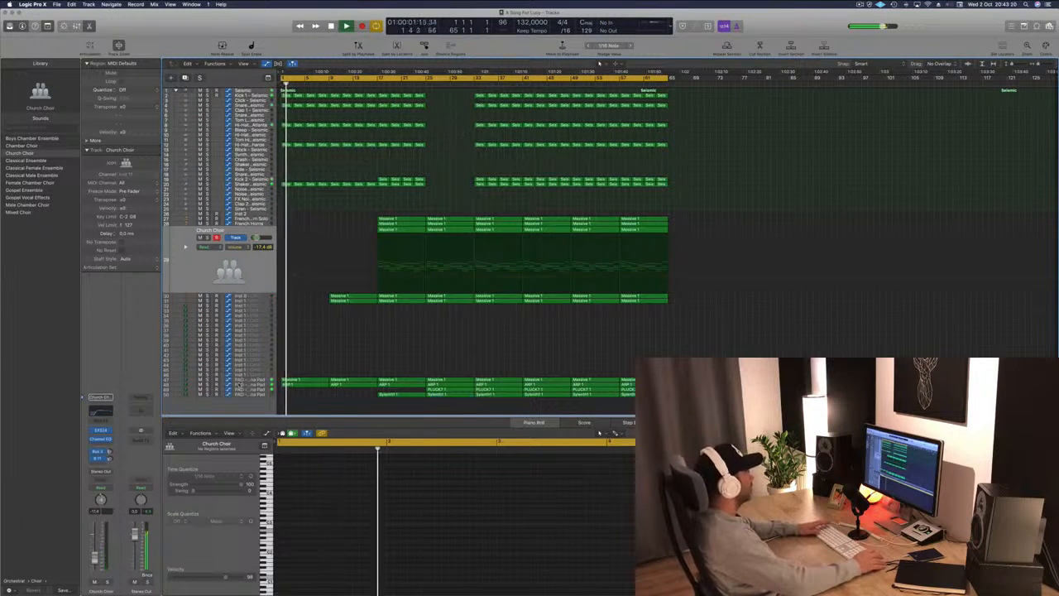
# Open the bar-1 Massive region on Inst 12 in the piano roll and delete its opening notes.
pyautogui.click(239, 384)
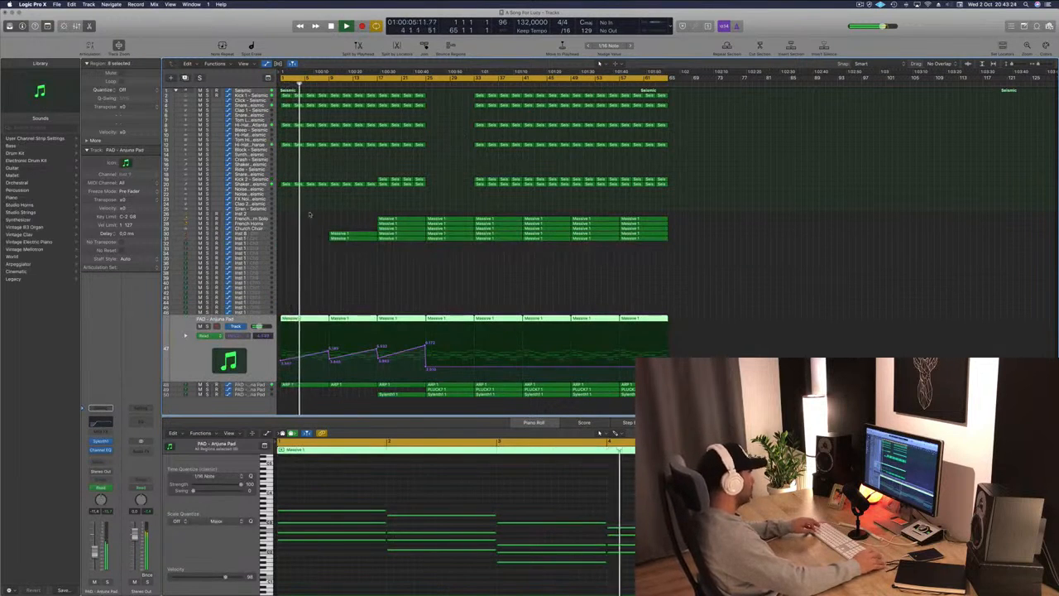
pyautogui.press('Down')
pyautogui.moveTo(316, 317); pyautogui.dragTo(309, 348)
pyautogui.scroll(-5, 339, 507)
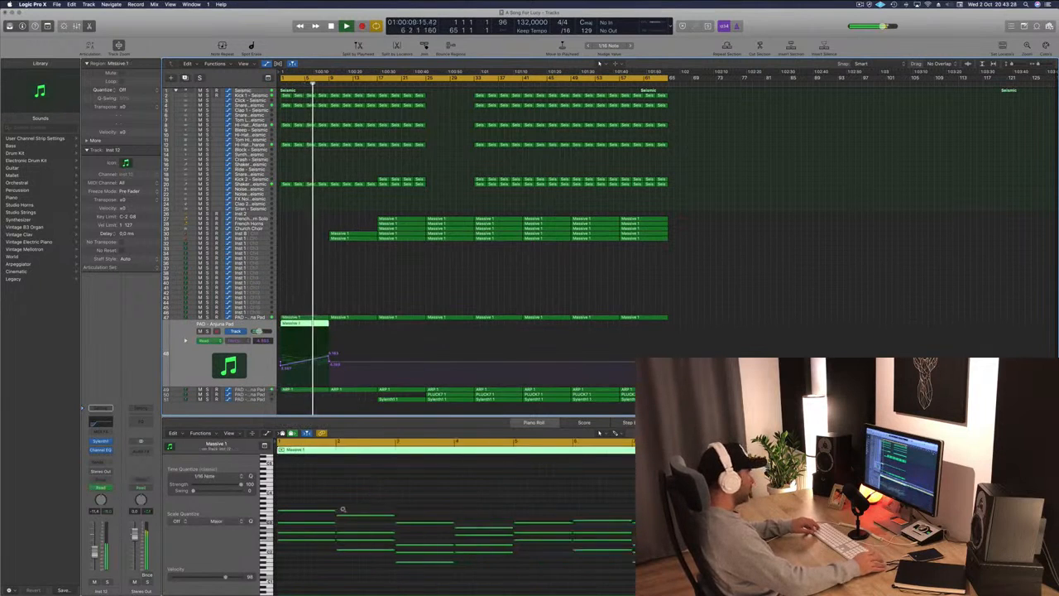
pyautogui.moveTo(312, 488); pyautogui.dragTo(367, 554)
pyautogui.press('Delete')
# Delete further notes around bars 4 to 6 of the same region.
pyautogui.press('Delete')
pyautogui.press('Delete')
pyautogui.moveTo(387, 505); pyautogui.dragTo(411, 547)
pyautogui.press('Delete')
pyautogui.moveTo(428, 505); pyautogui.dragTo(498, 547)
pyautogui.press('Delete')
pyautogui.press('Delete')
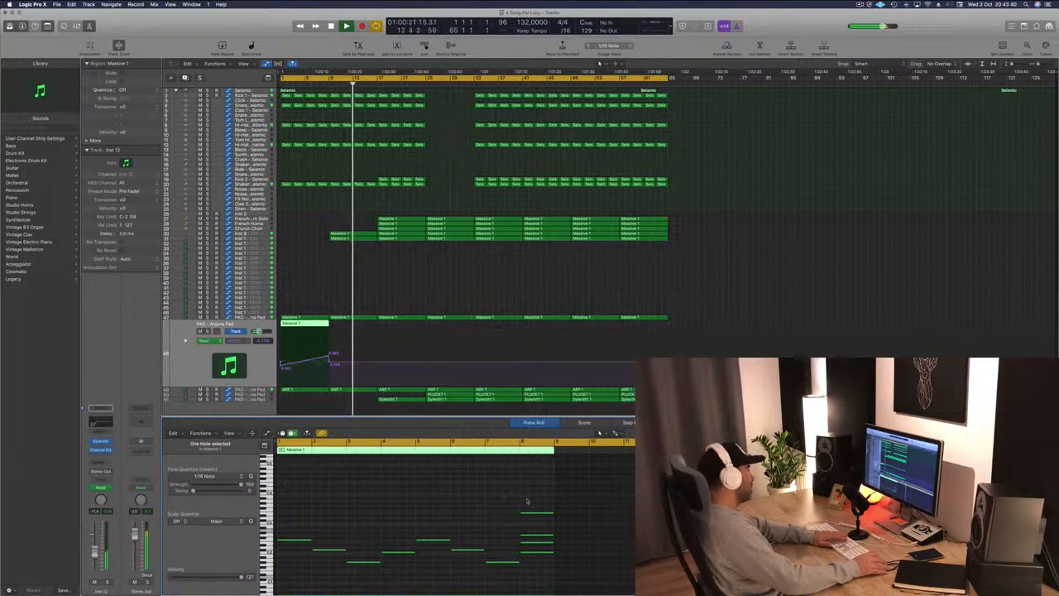
pyautogui.press('Delete')
# Raise the Inst 12 channel's volume fader slightly.
pyautogui.press('space')
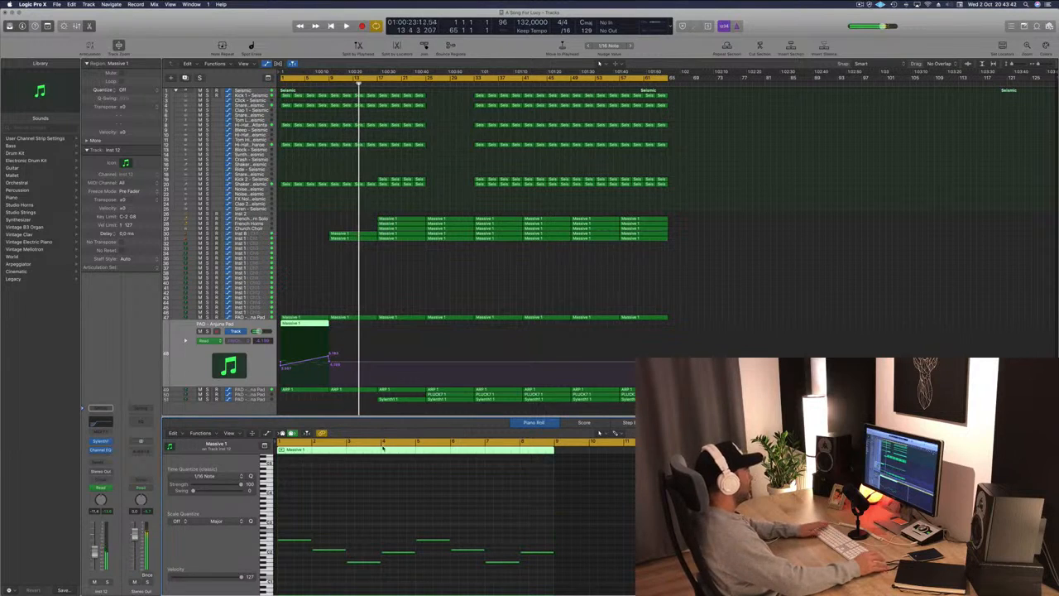
pyautogui.press('space')
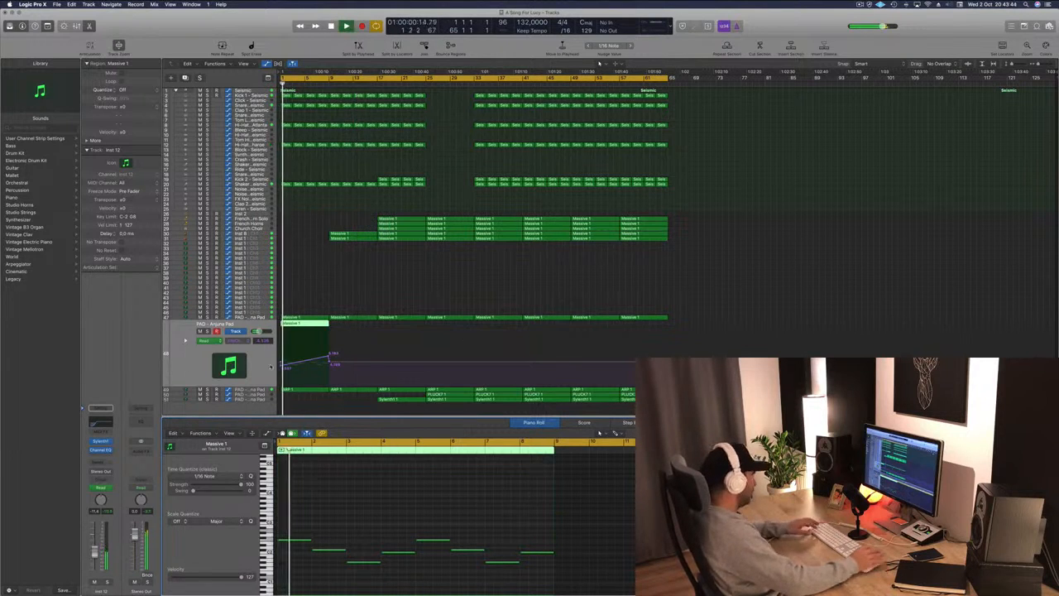
pyautogui.press('Return')
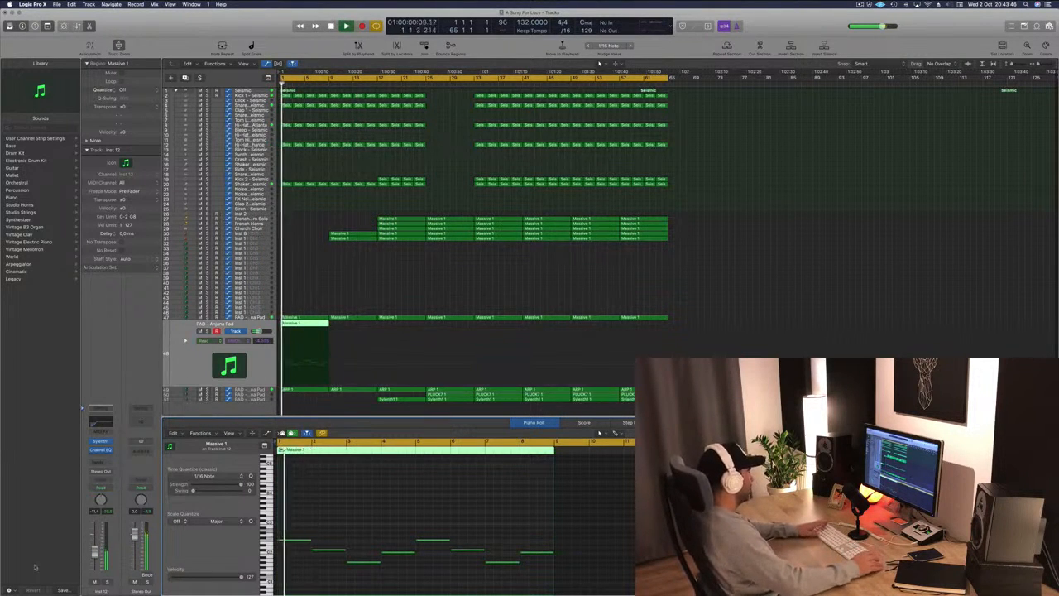
pyautogui.moveTo(97, 546); pyautogui.dragTo(98, 536)
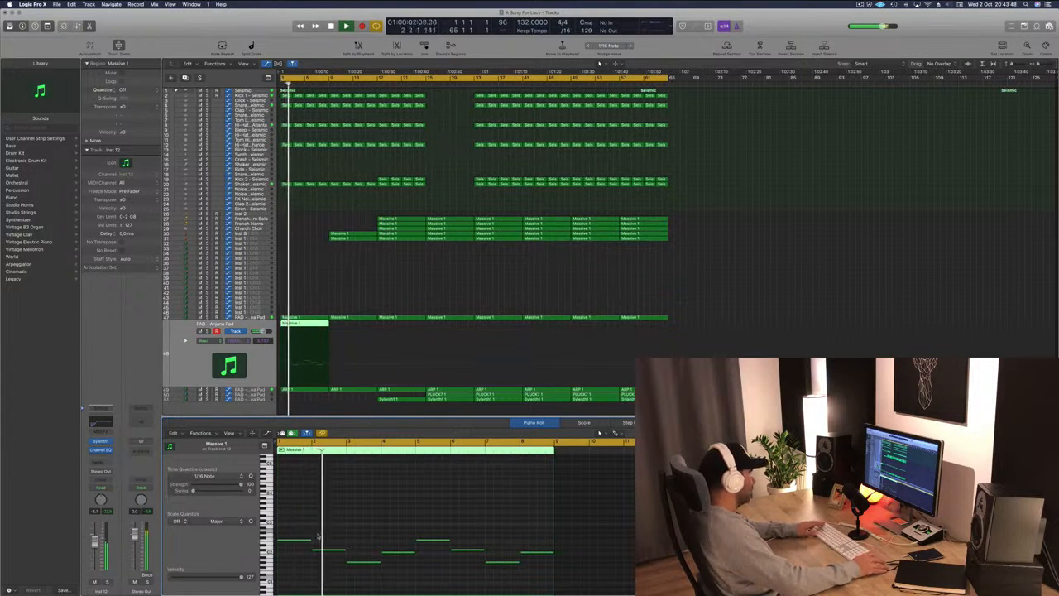
# Select all eight notes in the region and transpose them down an octave.
pyautogui.moveTo(278, 521); pyautogui.dragTo(541, 577)
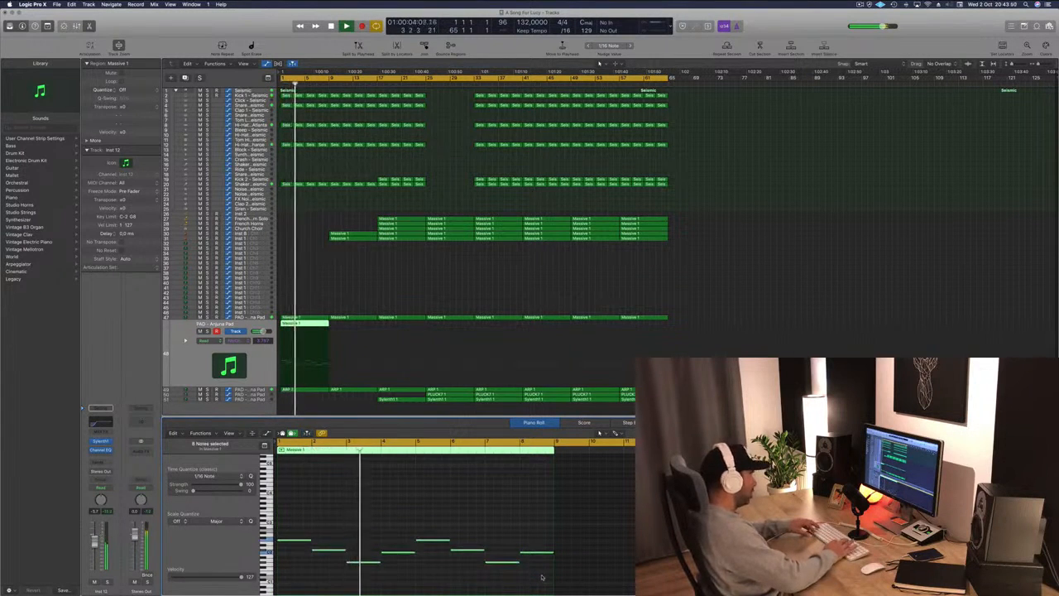
pyautogui.hotkey('alt', 'shift', 'Down')
pyautogui.press('Return')
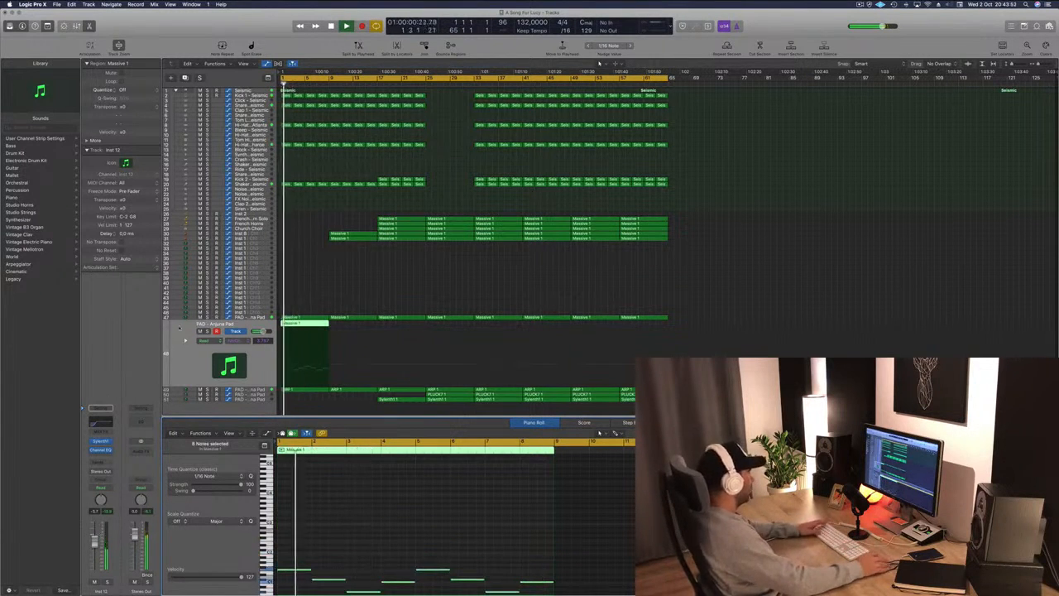
# Solo the Inst 12 track briefly and enable the low-cut band in its Channel EQ.
pyautogui.press('s')
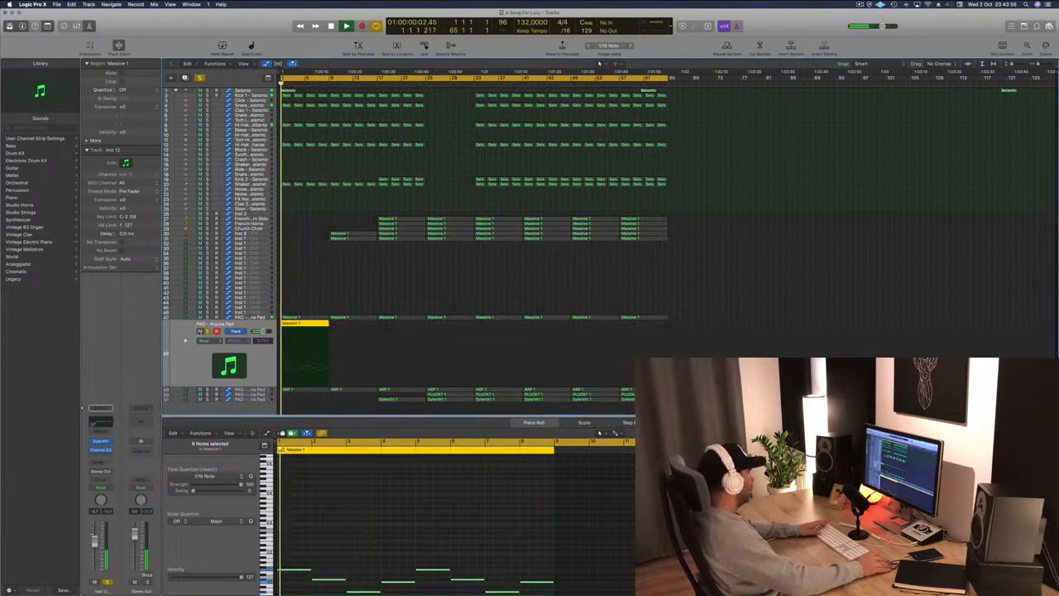
pyautogui.press('s')
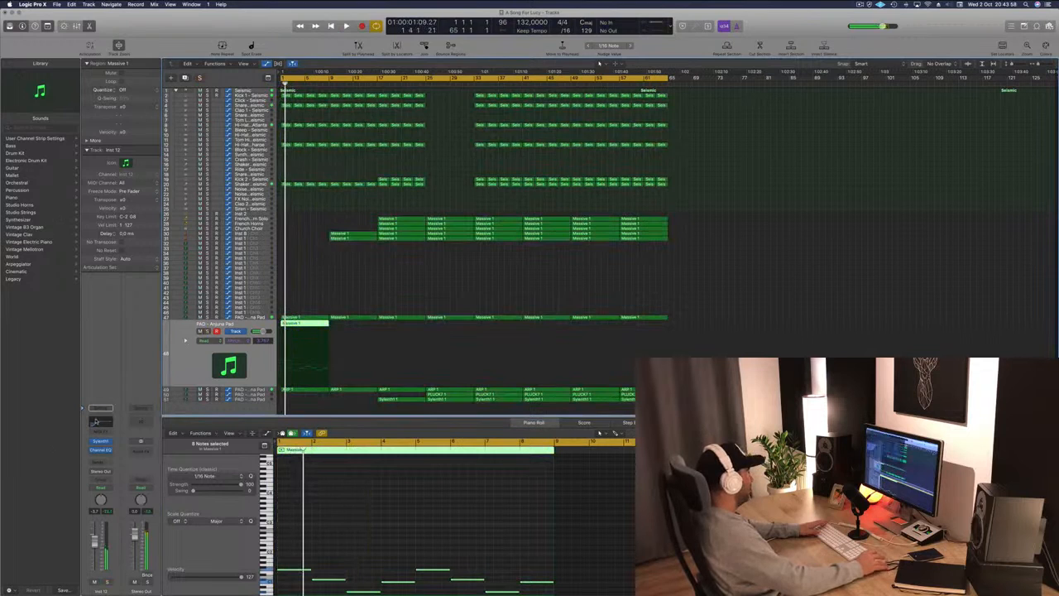
pyautogui.click(96, 422)
pyautogui.click(50, 62)
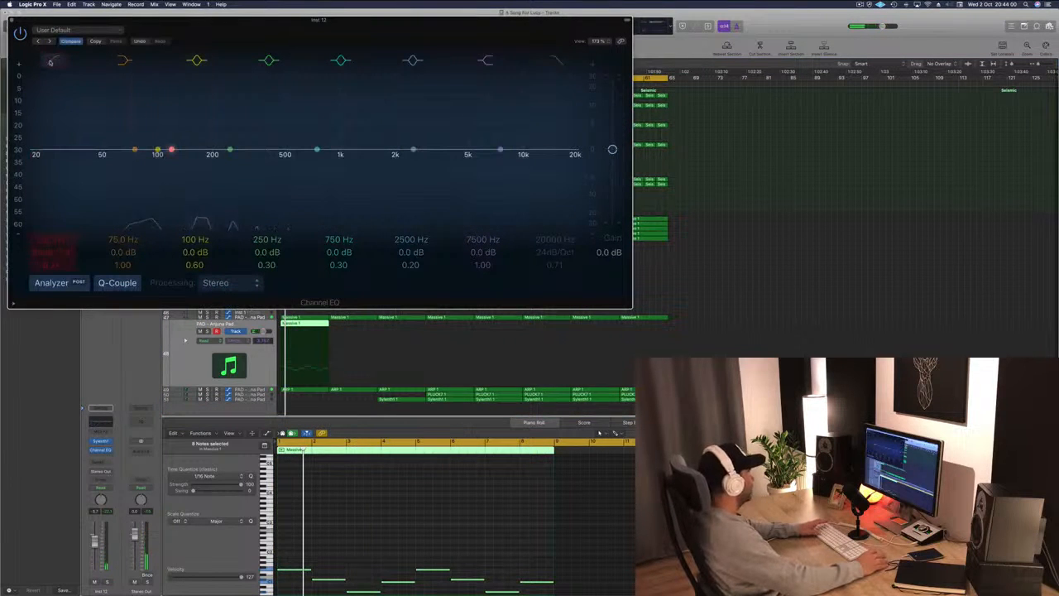
pyautogui.moveTo(16, 22); pyautogui.dragTo(491, 122)
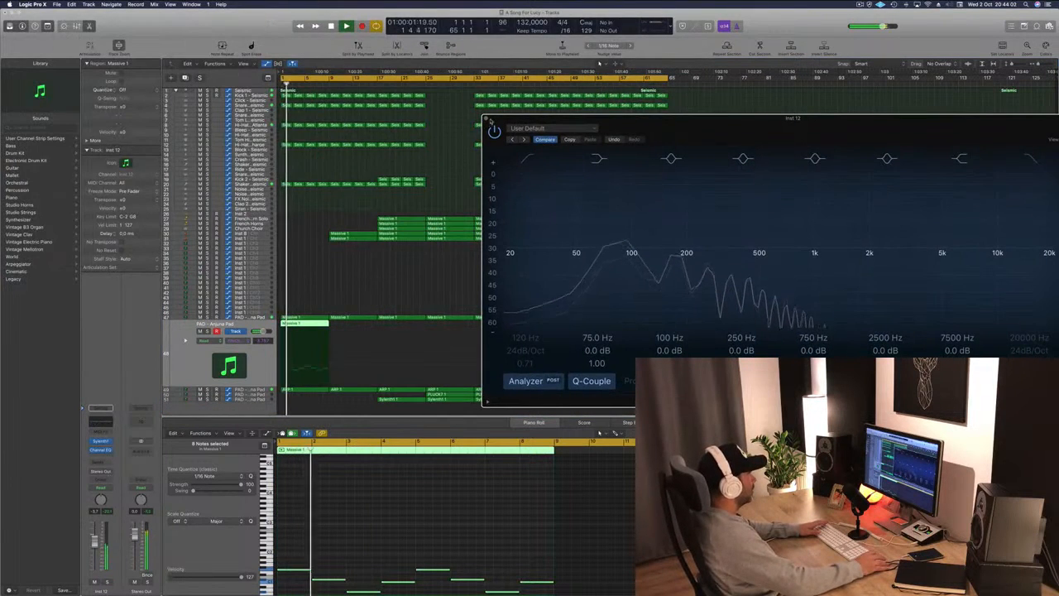
pyautogui.click(489, 120)
pyautogui.click(207, 331)
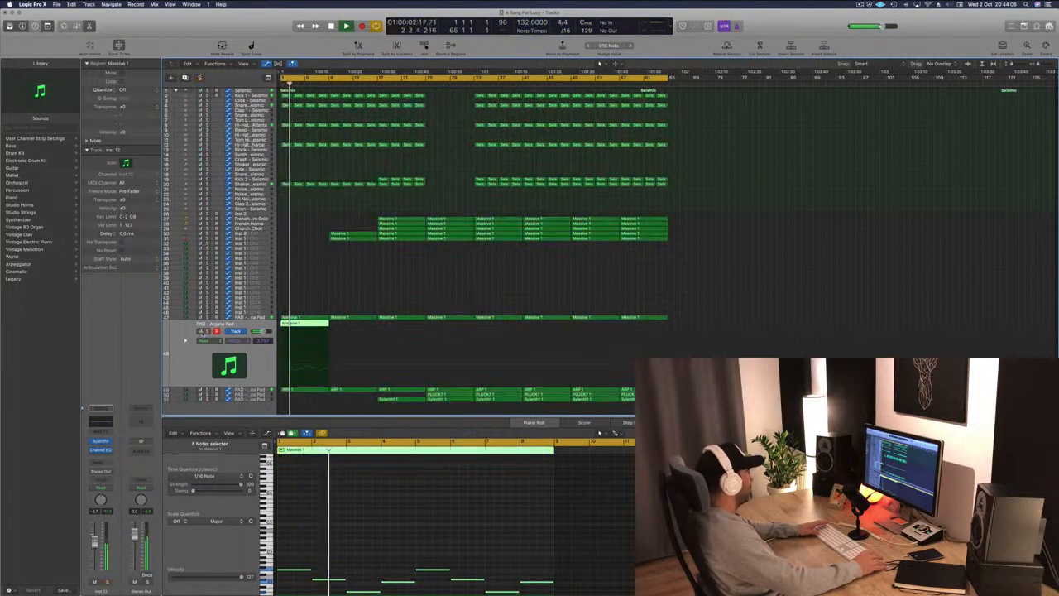
pyautogui.click(206, 331)
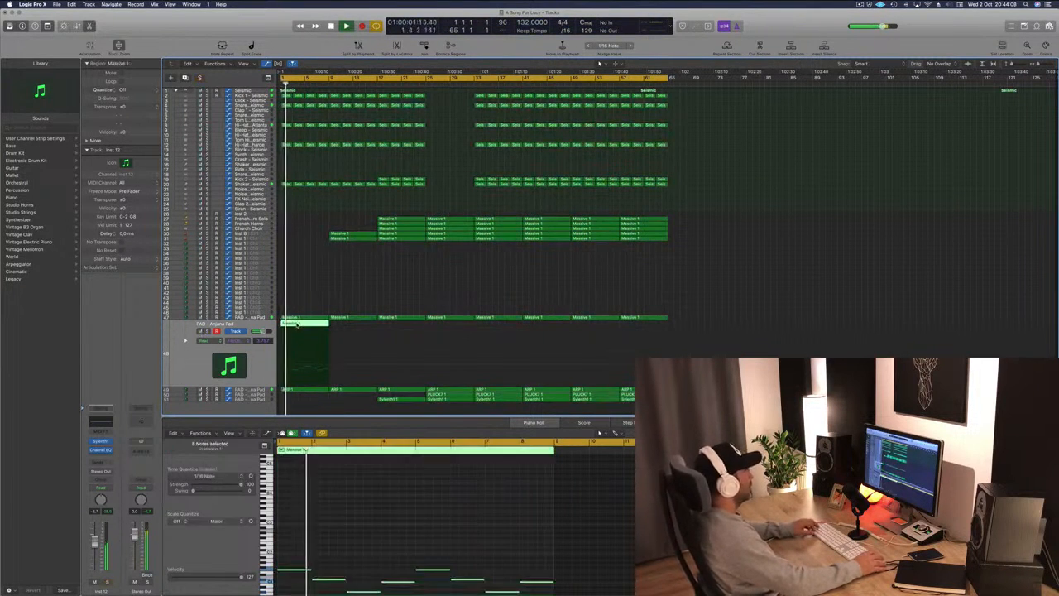
# Lengthen the expanded pad track's Massive 1 region so it ends at about bar 17.
pyautogui.moveTo(302, 330); pyautogui.dragTo(346, 329)
pyautogui.click(359, 302)
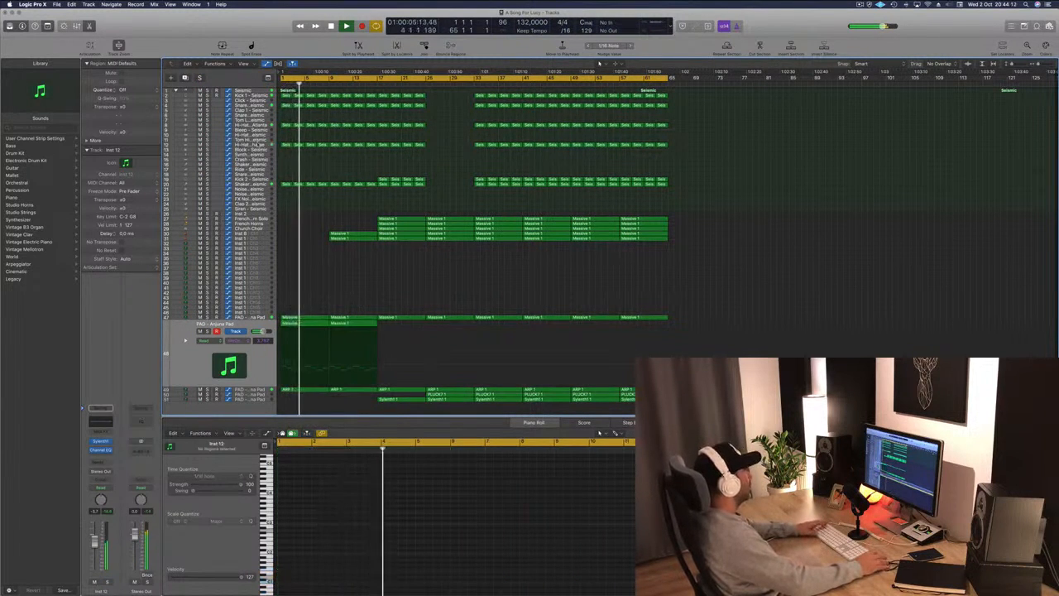
# Audition the hi-hat, Inst 8 and Inst 1 tracks, zooming the arrangement and briefly soloing them.
pyautogui.click(229, 146)
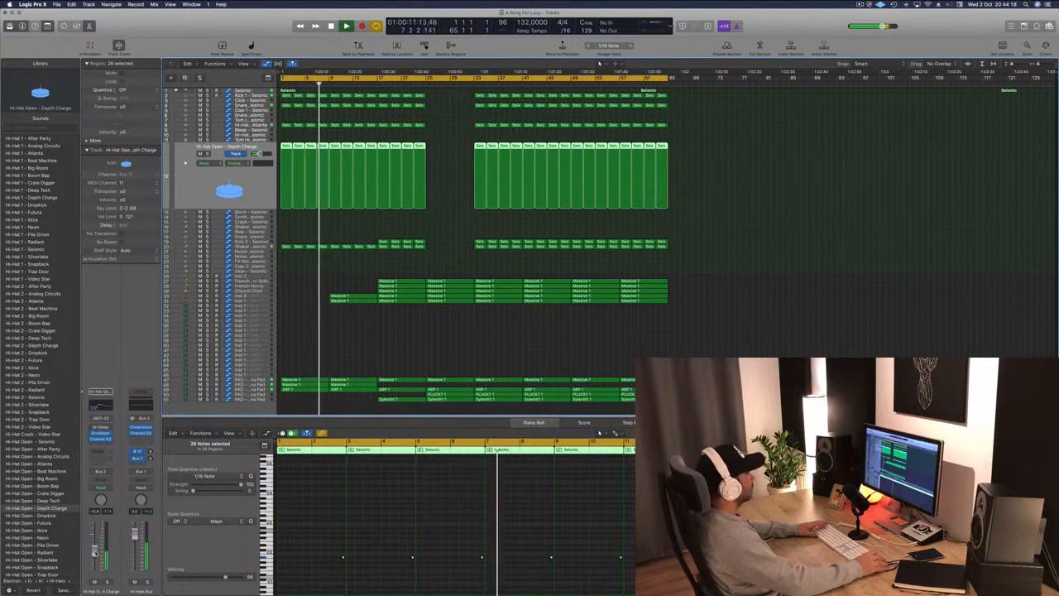
pyautogui.click(376, 331)
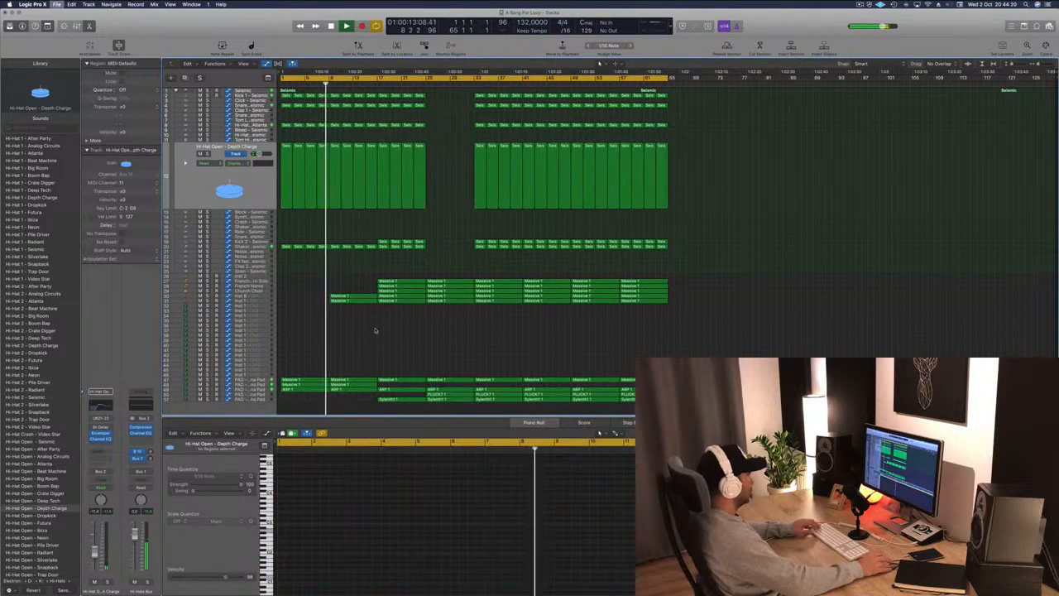
pyautogui.press('super+Right')
pyautogui.press('super+Right')
pyautogui.press('super+Right')
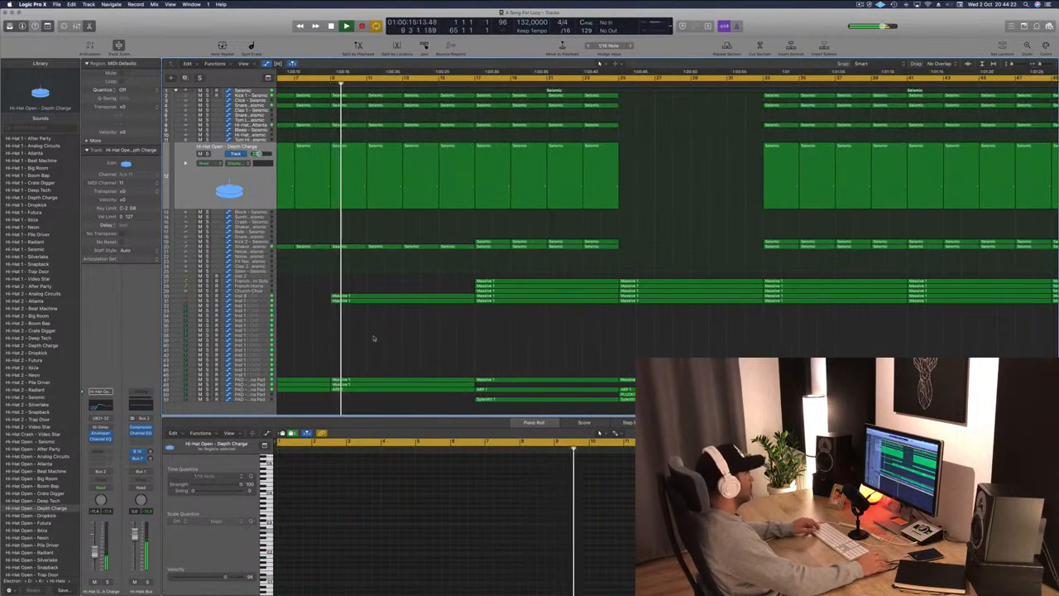
pyautogui.press('super+Left')
pyautogui.press('super+Left')
pyautogui.click(263, 297)
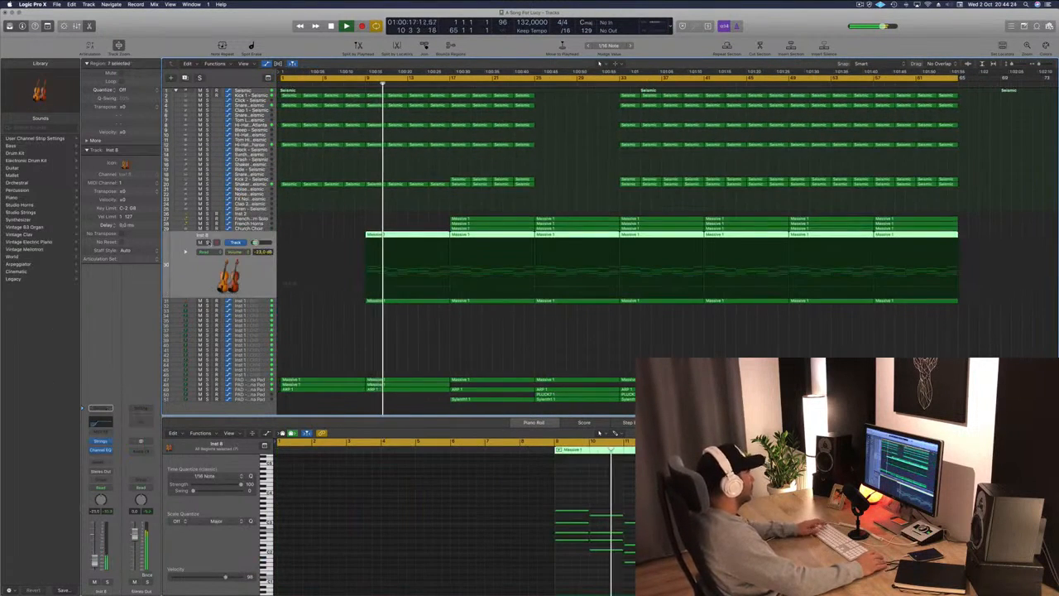
pyautogui.click(208, 243)
pyautogui.click(208, 242)
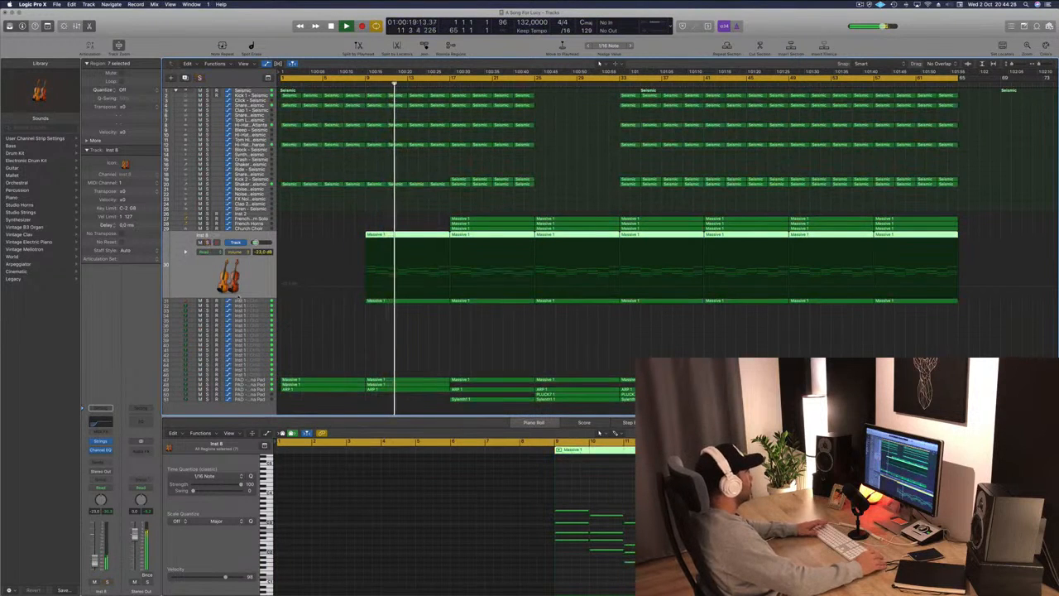
pyautogui.press('Down')
pyautogui.click(206, 248)
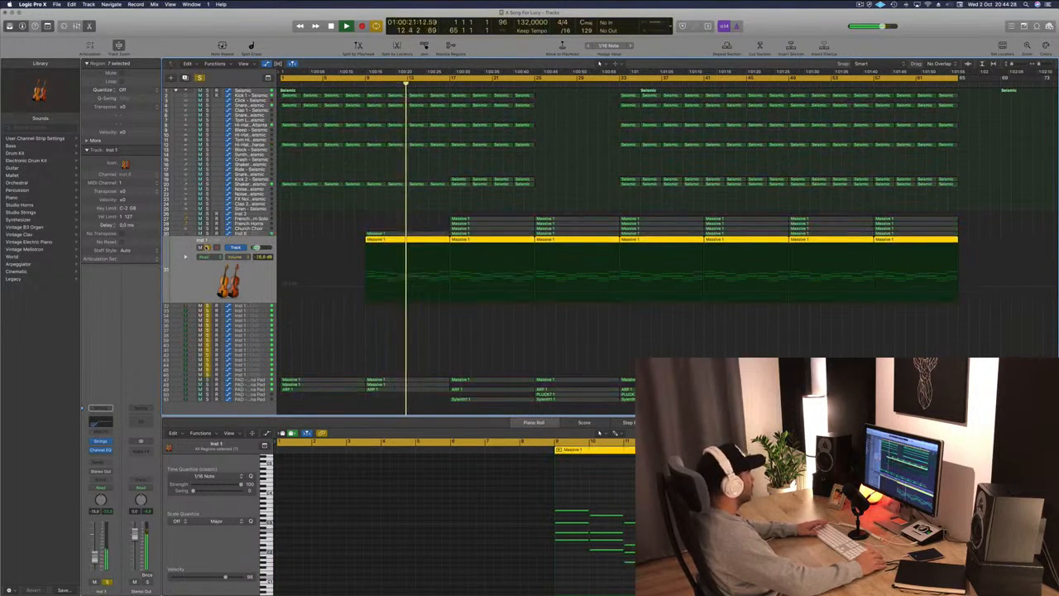
pyautogui.click(207, 247)
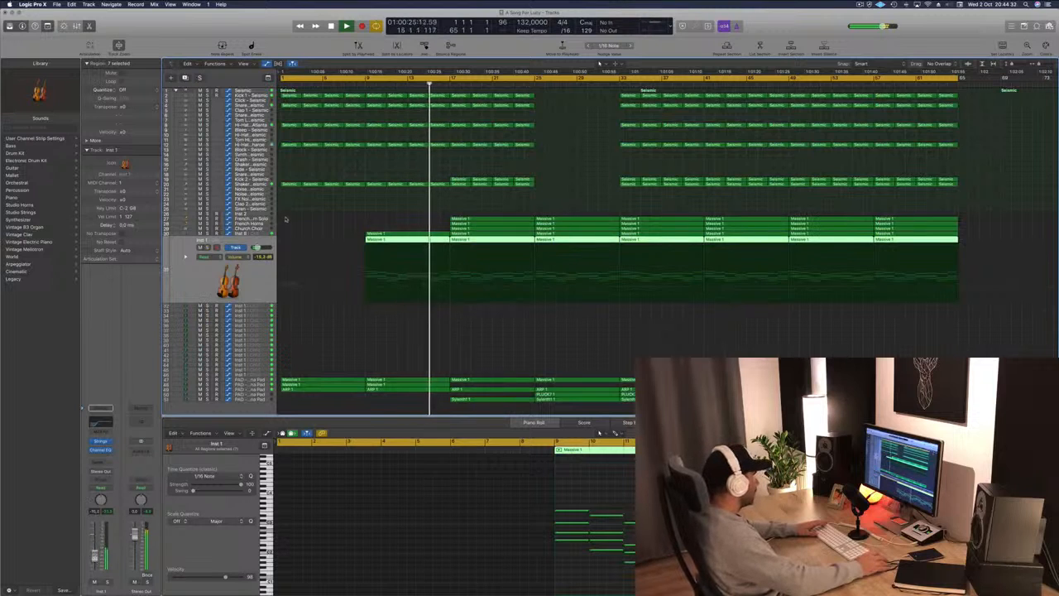
pyautogui.press('Up')
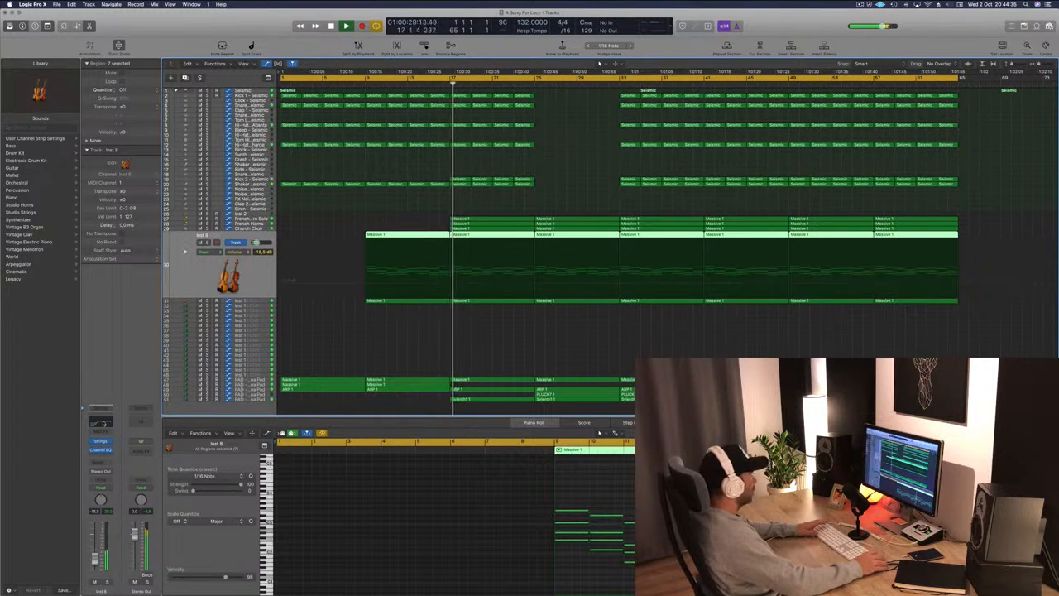
# Select the French Horn Solo region around bars 17 to 20 together with the other selected region and delete them.
pyautogui.click(485, 322)
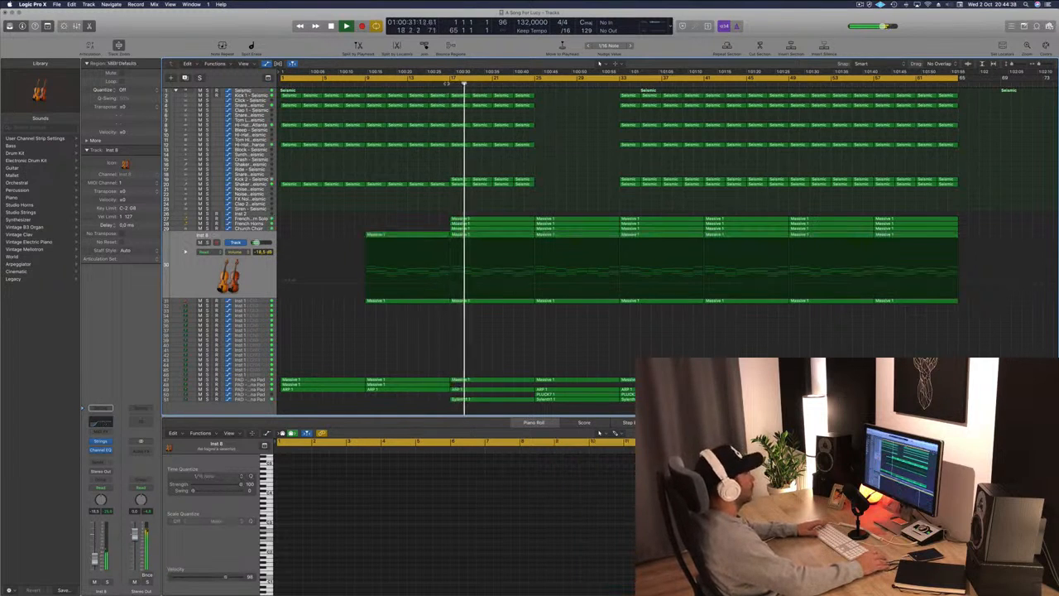
pyautogui.click(440, 82)
pyautogui.click(267, 219)
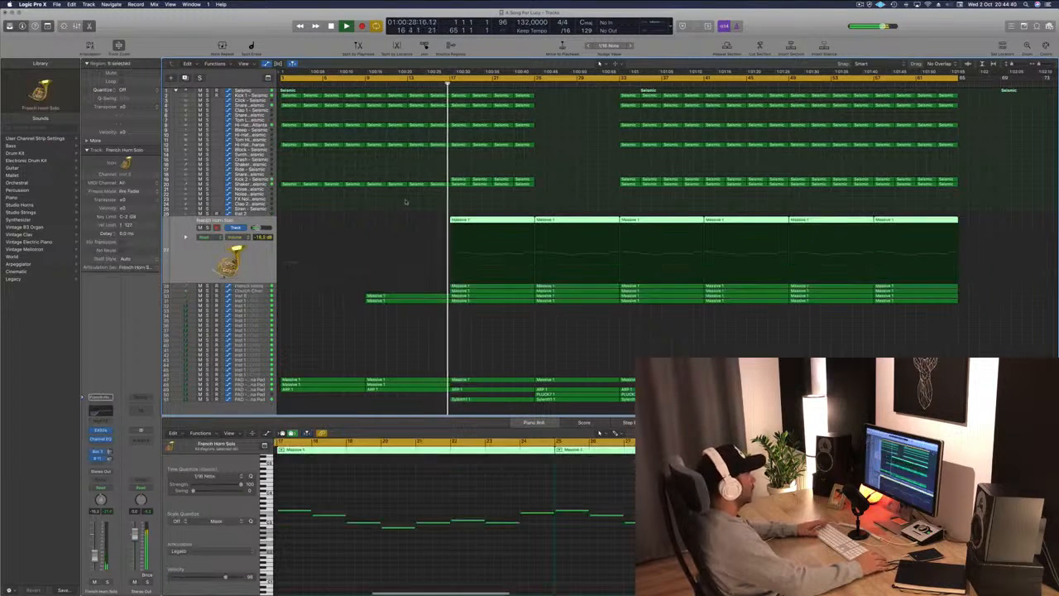
pyautogui.moveTo(499, 205); pyautogui.dragTo(497, 287)
pyautogui.press('Delete')
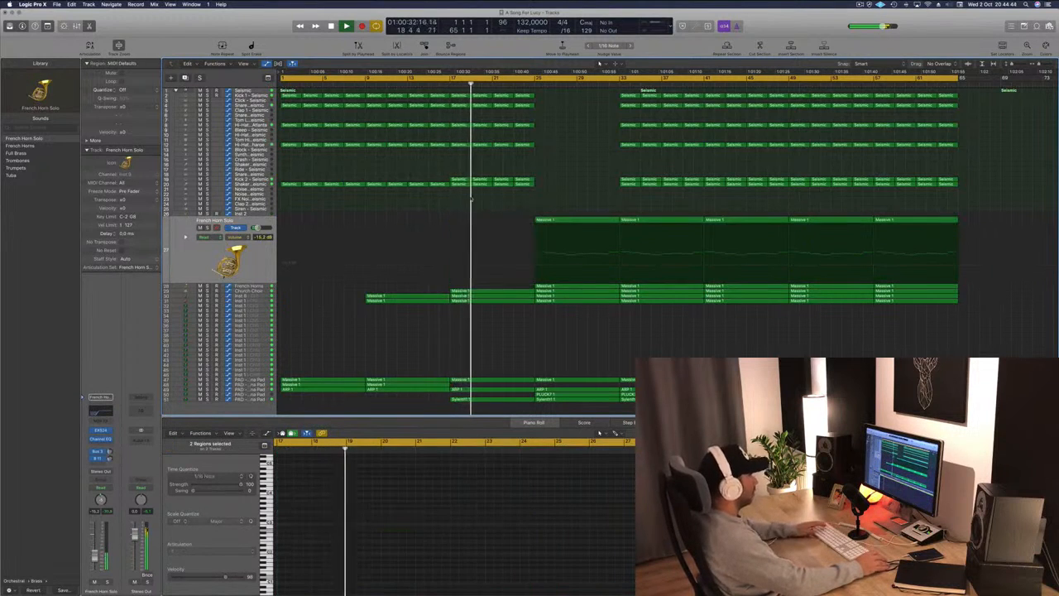
# Move the pad track's Massive 1 region from bar 9 to bar 25.
pyautogui.click(442, 83)
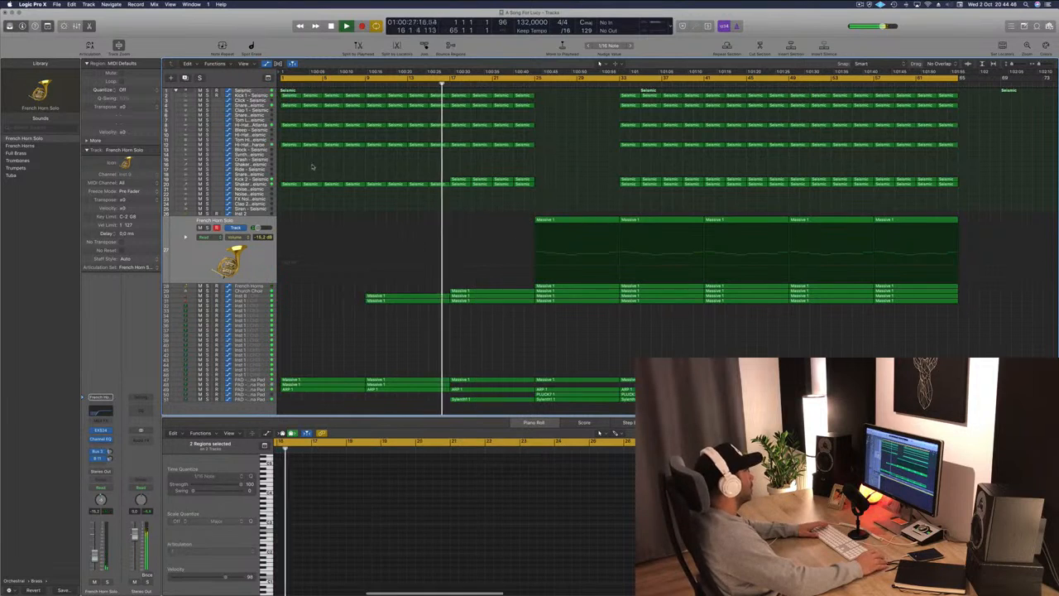
pyautogui.click(337, 178)
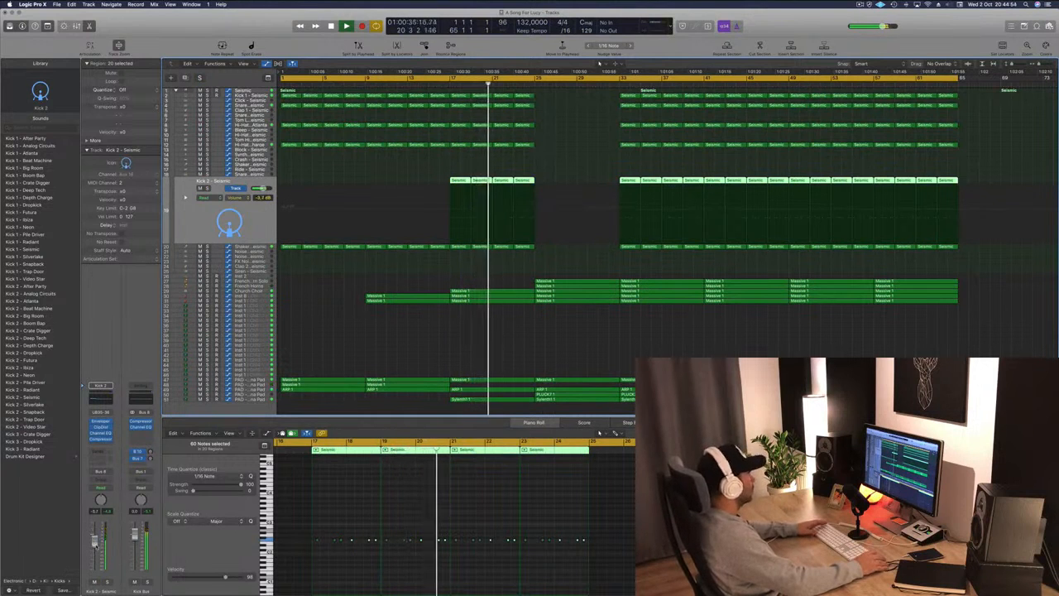
pyautogui.click(594, 359)
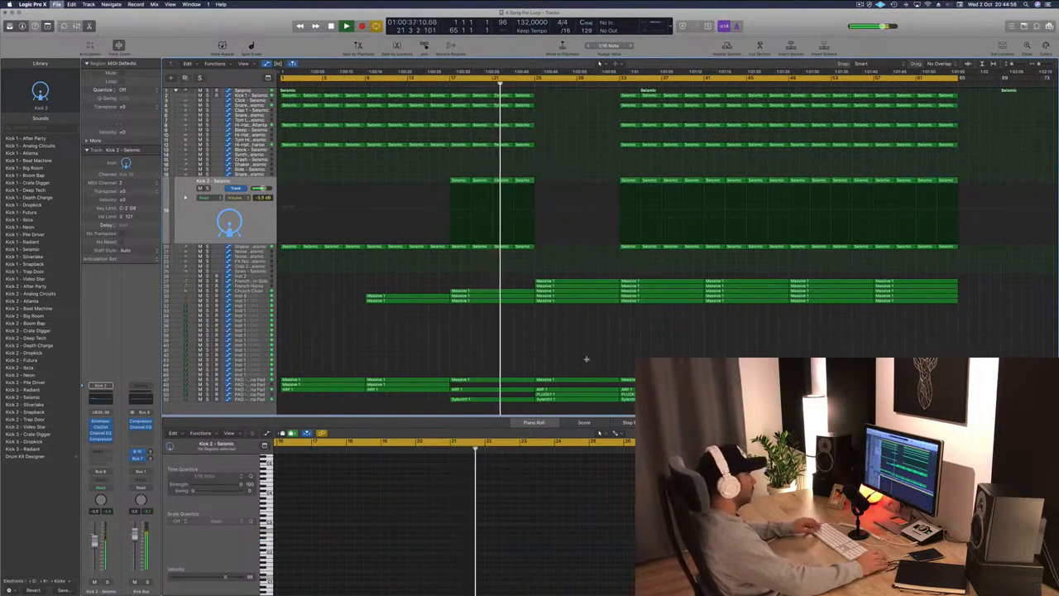
pyautogui.press('super+Left')
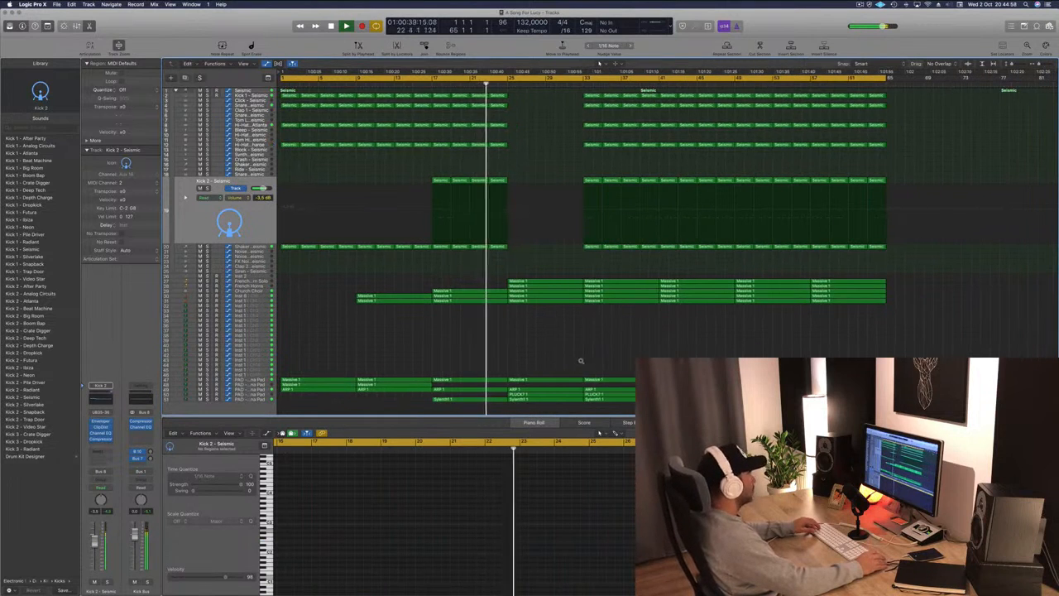
pyautogui.press('super+Left')
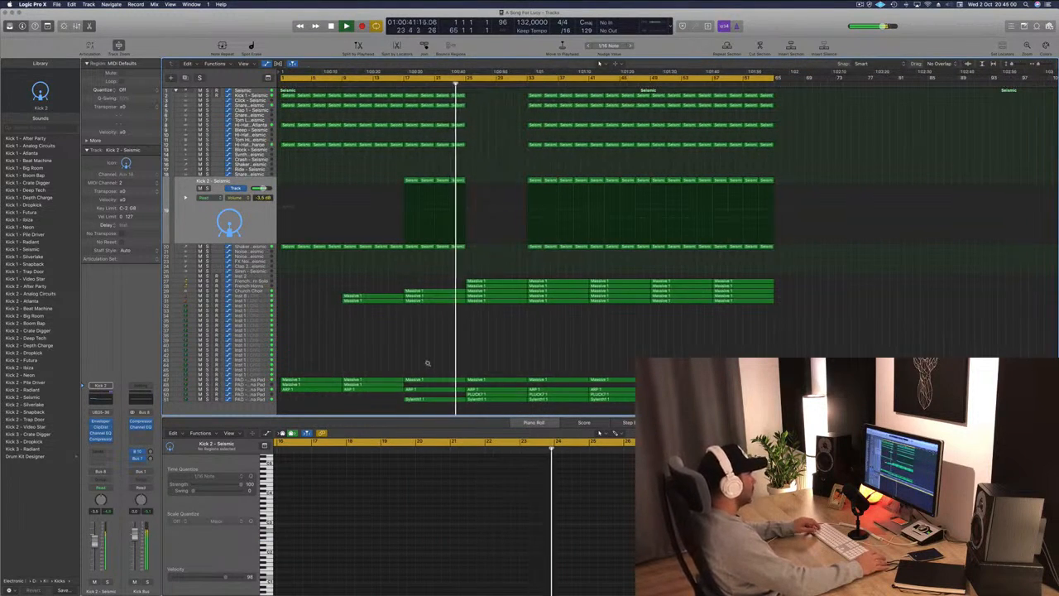
pyautogui.press('super+Left')
pyautogui.click(364, 384)
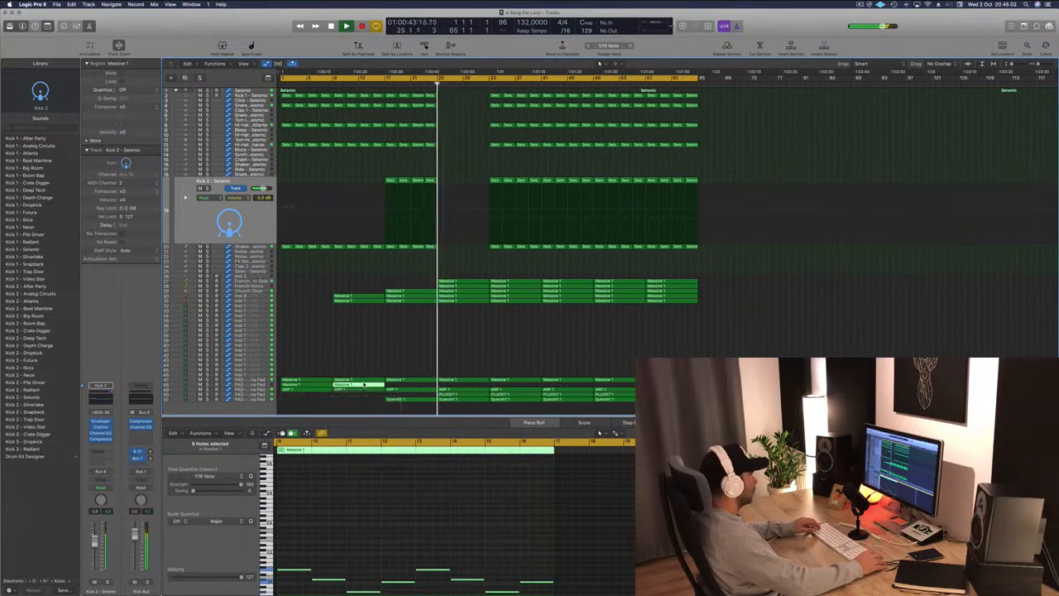
pyautogui.moveTo(364, 384); pyautogui.dragTo(469, 385)
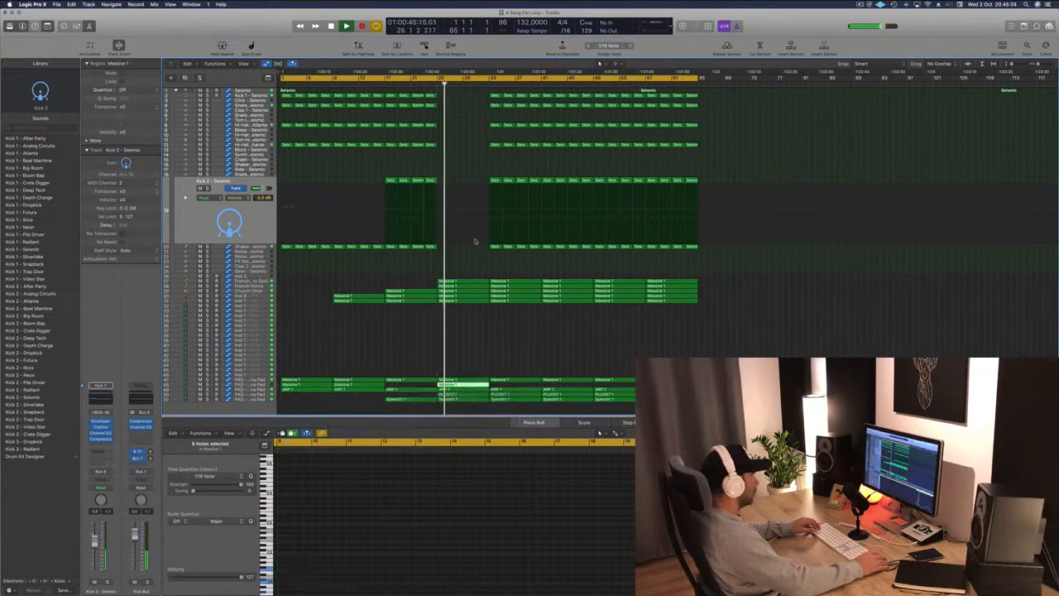
# Select all the drum regions across bars 33 to 40 and delete them.
pyautogui.click(490, 353)
pyautogui.press('super+Right')
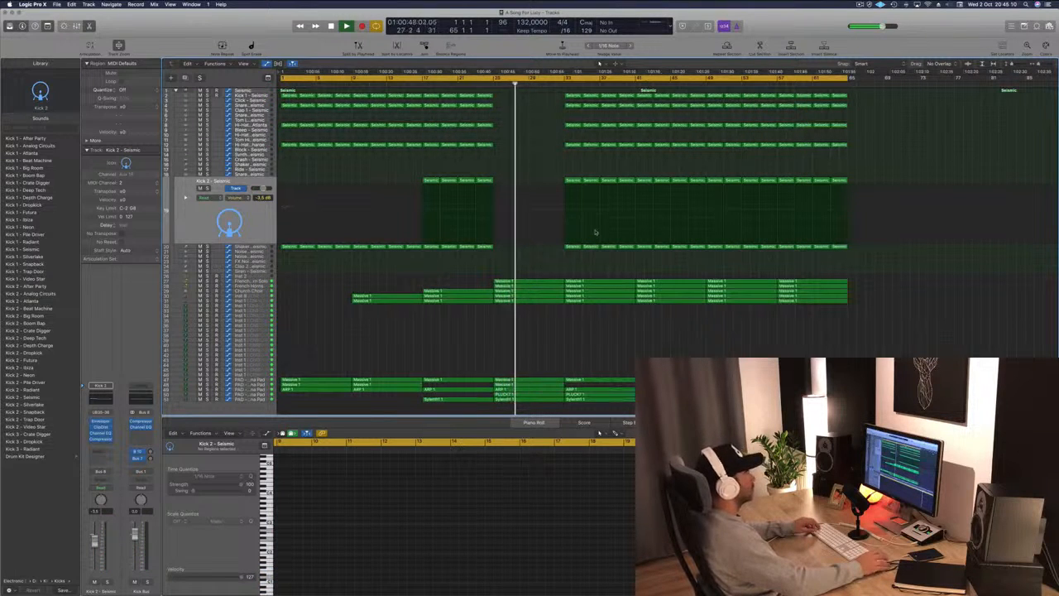
pyautogui.moveTo(554, 91); pyautogui.dragTo(628, 267)
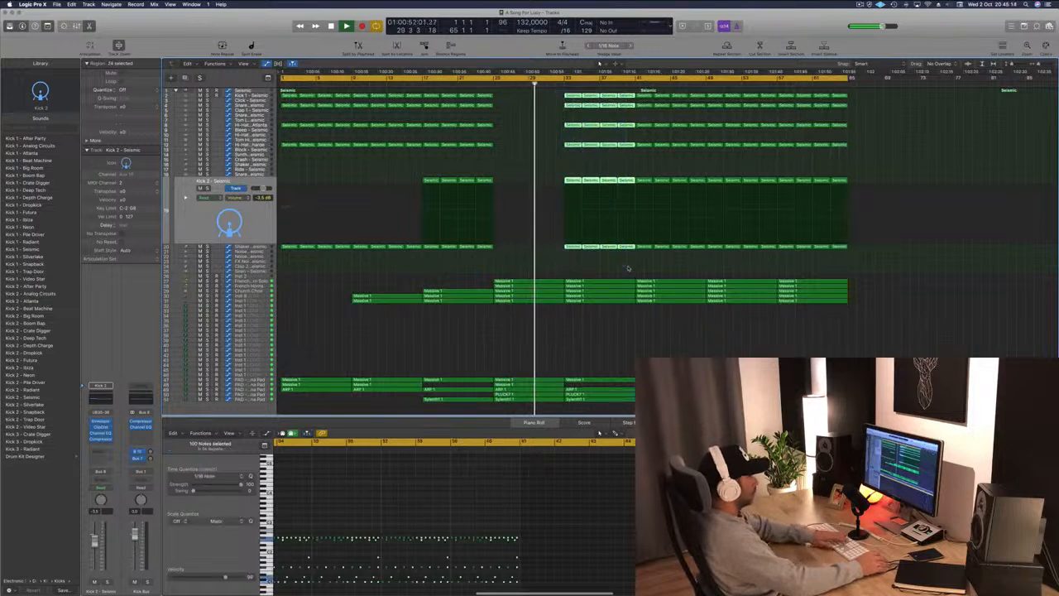
pyautogui.press('Delete')
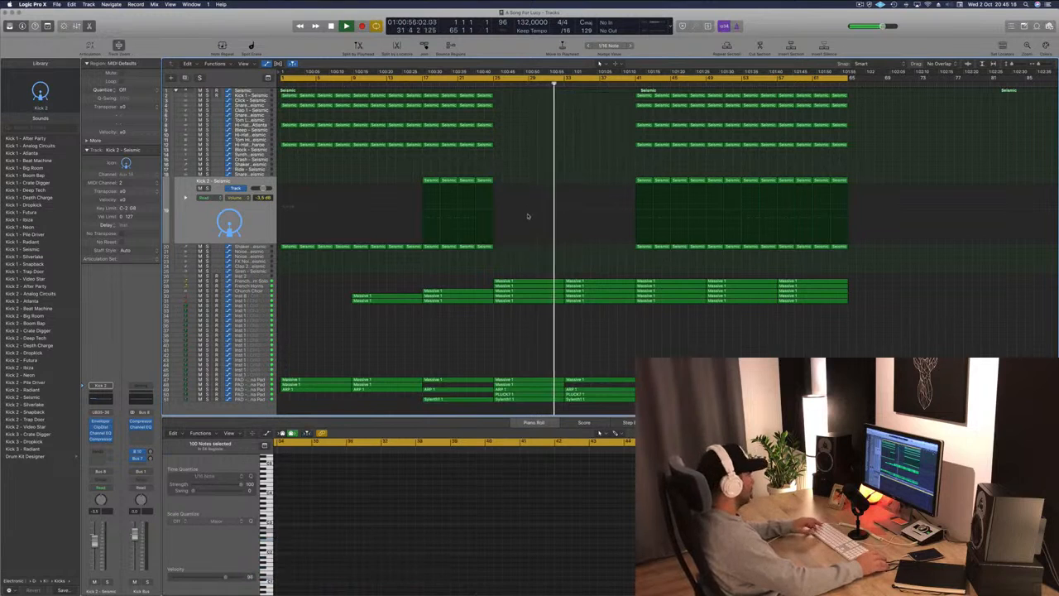
# Move that pad Massive 1 region further along to start at bar 33.
pyautogui.press('super+Left')
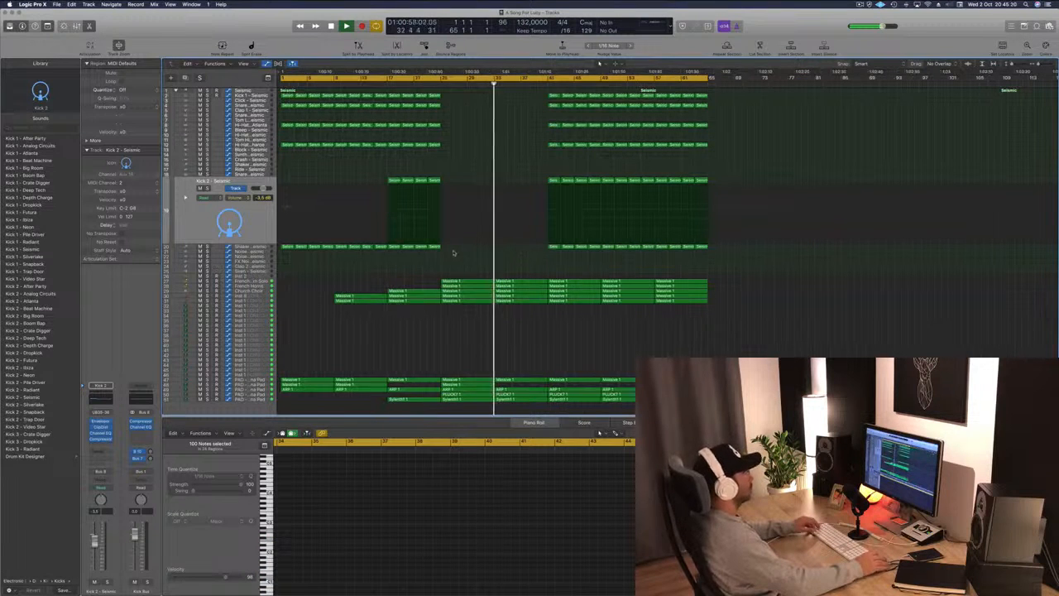
pyautogui.moveTo(470, 389); pyautogui.dragTo(523, 388)
pyautogui.click(443, 84)
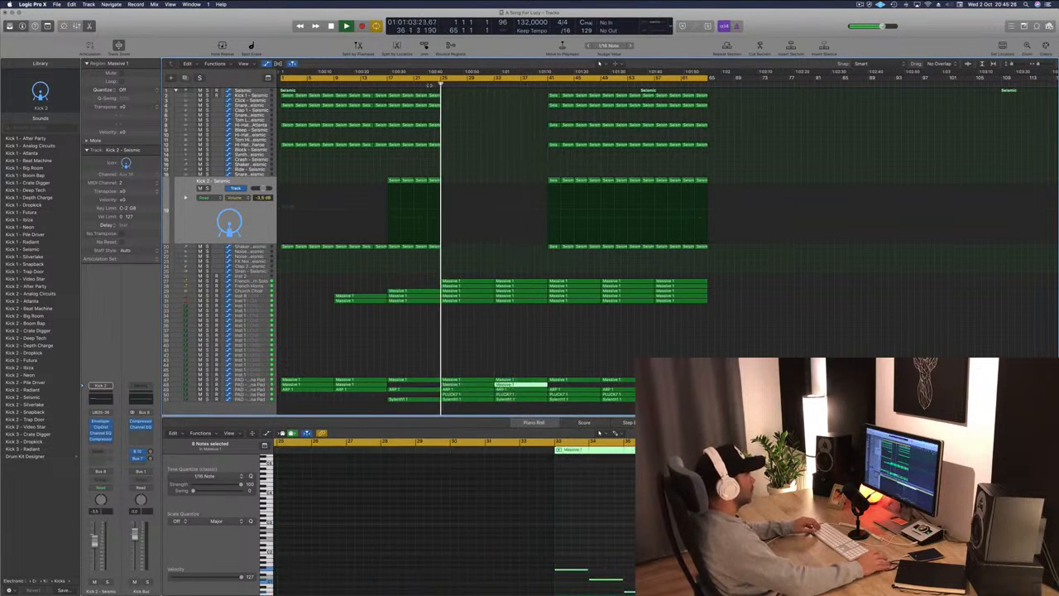
pyautogui.click(476, 332)
# Save the project.
pyautogui.press('super+s')
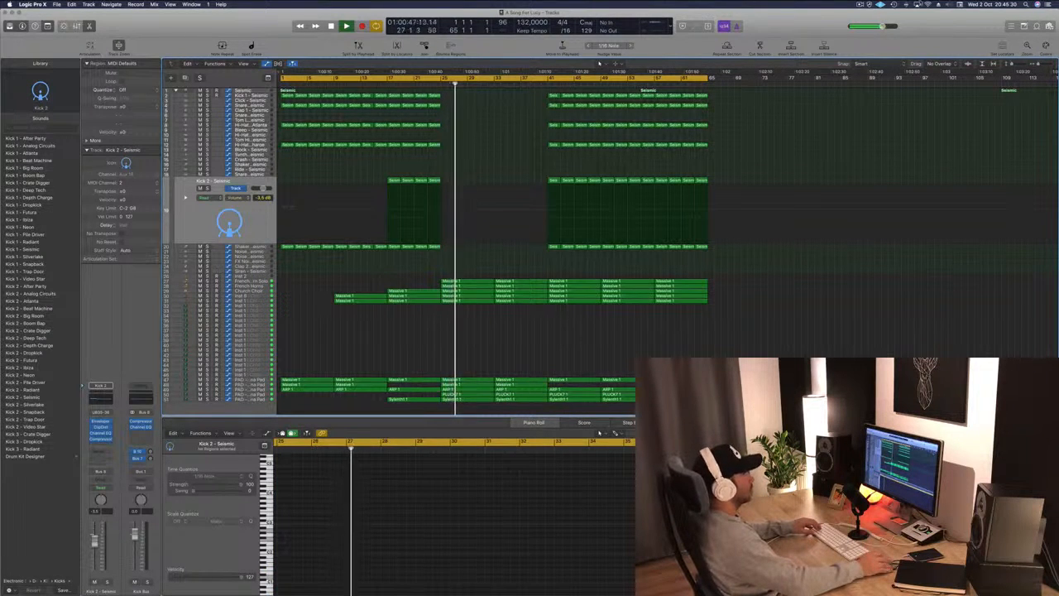
pyautogui.click(859, 4)
pyautogui.click(810, 26)
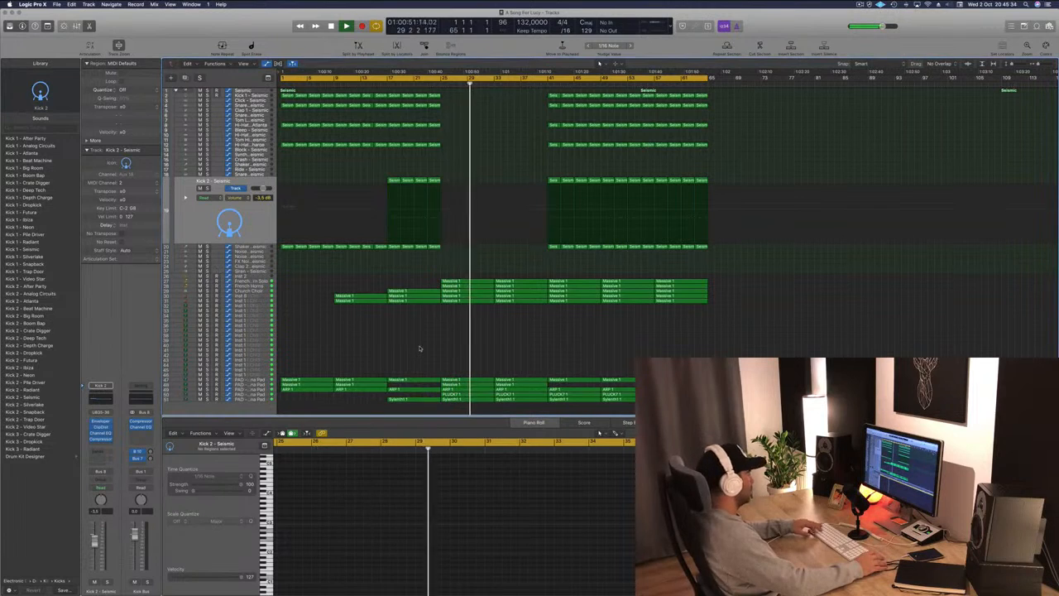
pyautogui.press('super+Right')
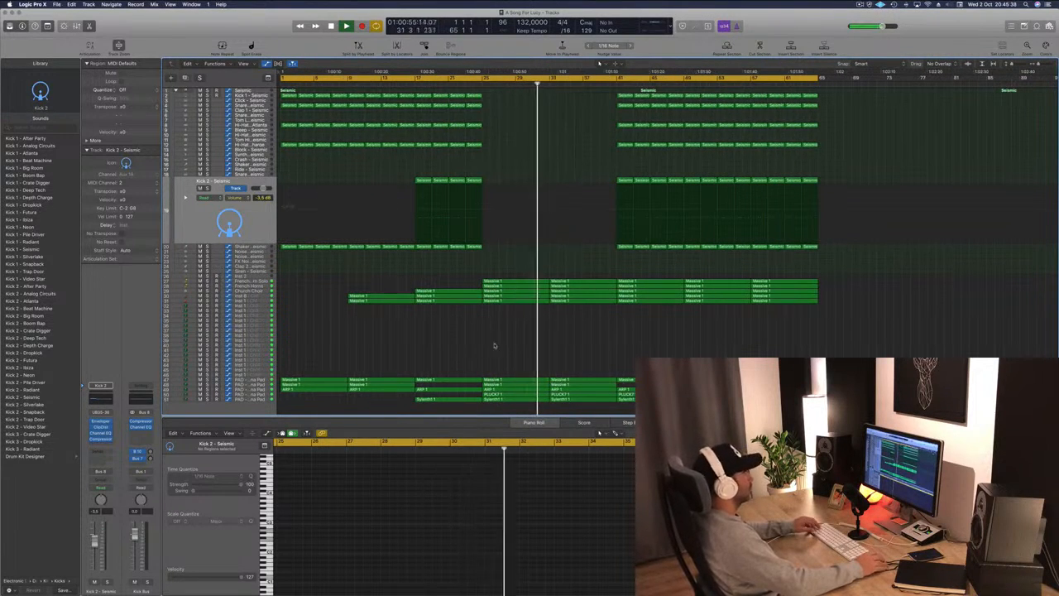
pyautogui.press('super+Left')
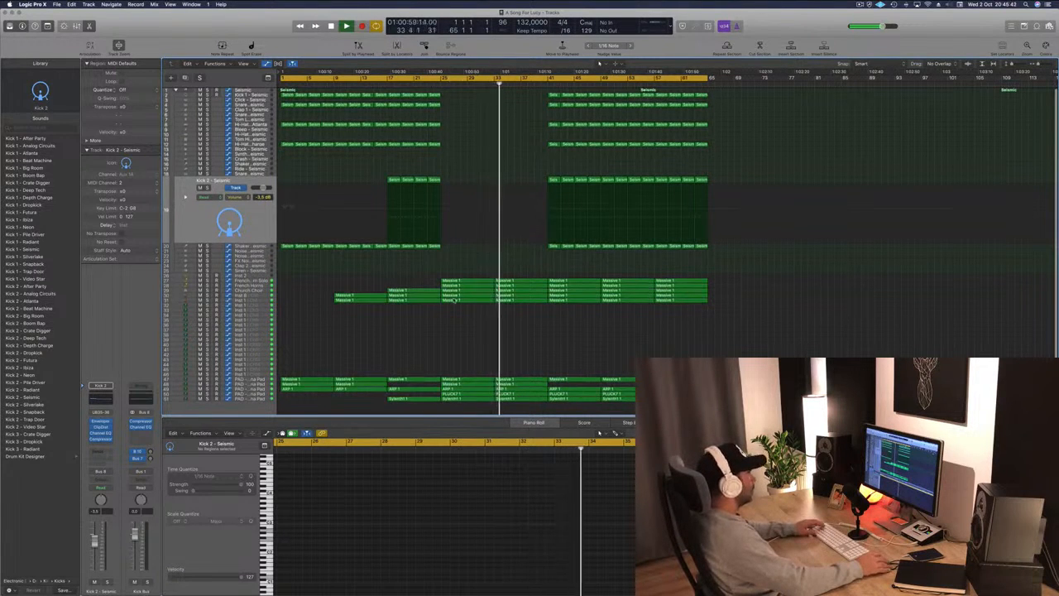
# Delete the Church Choir region spanning bars 33 to 40.
pyautogui.click(517, 291)
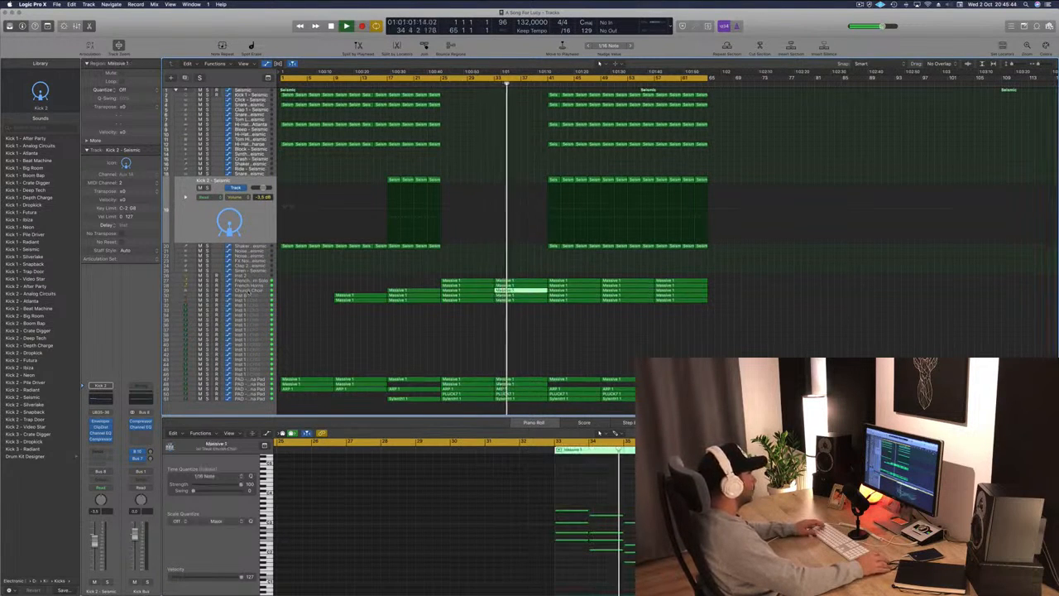
pyautogui.click(248, 290)
pyautogui.click(543, 203)
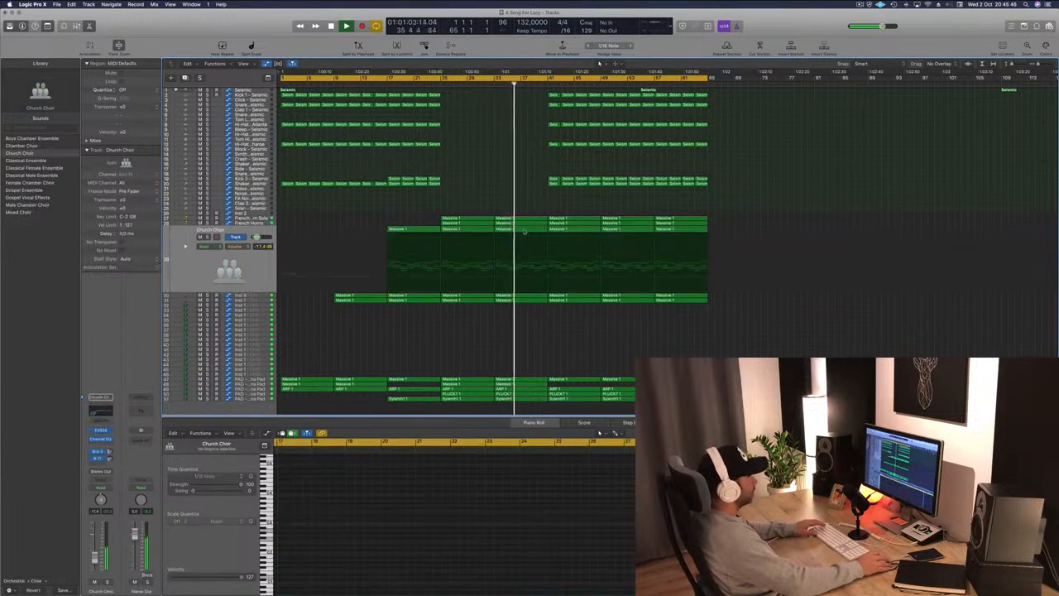
pyautogui.click(534, 239)
pyautogui.press('Delete')
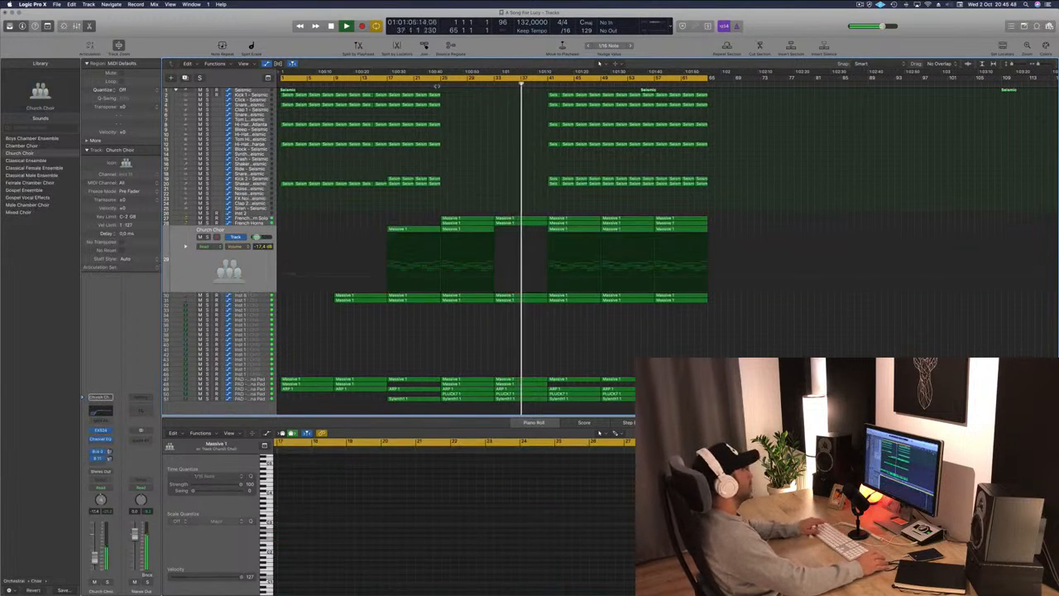
# Set the cycle area to span bars 25 to 41 in the arrangement.
pyautogui.click(440, 81)
pyautogui.click(266, 218)
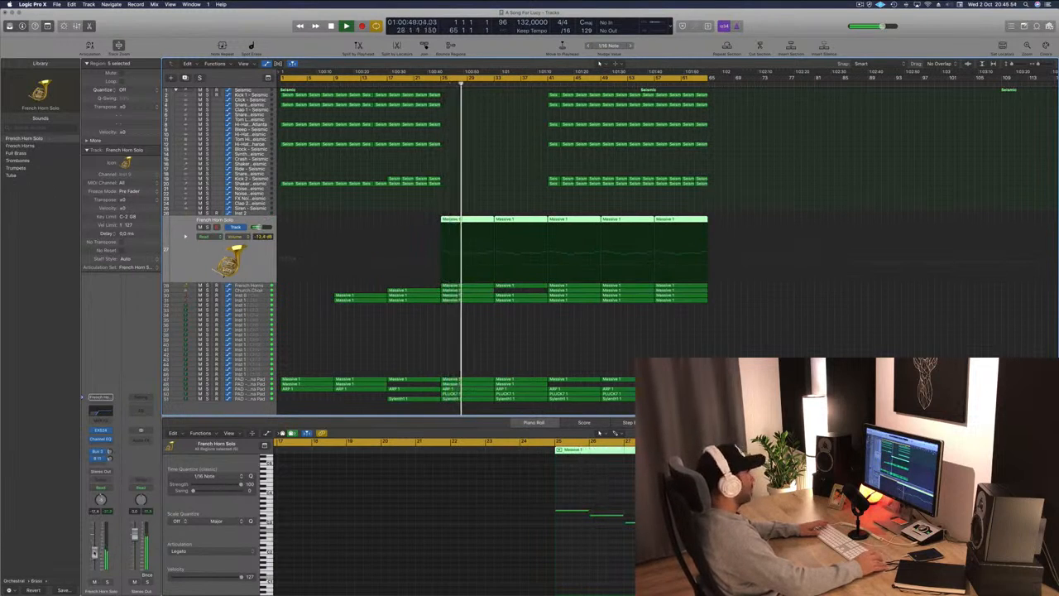
pyautogui.press('Down')
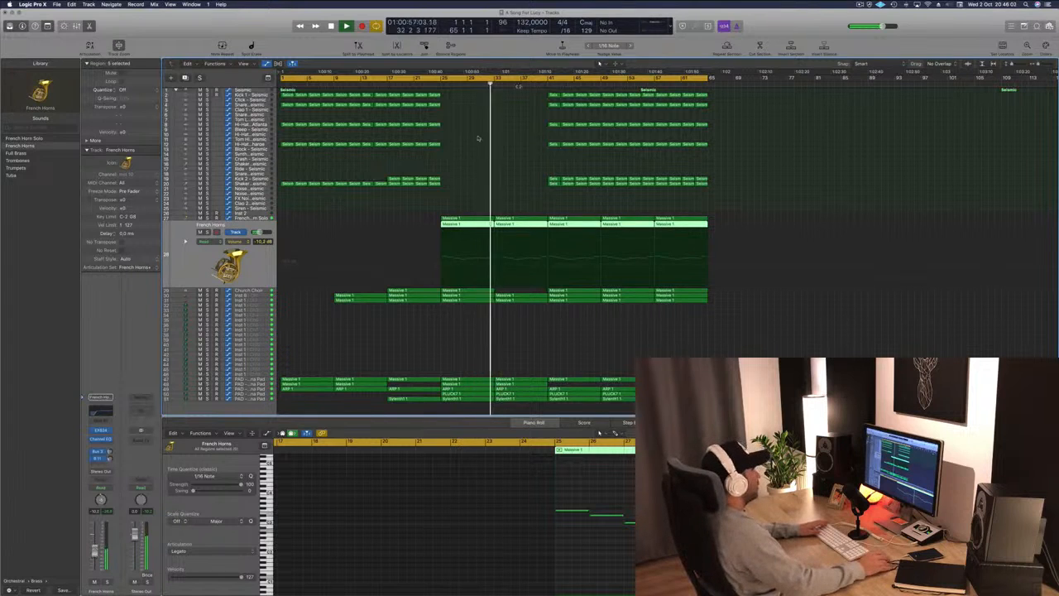
pyautogui.click(459, 171)
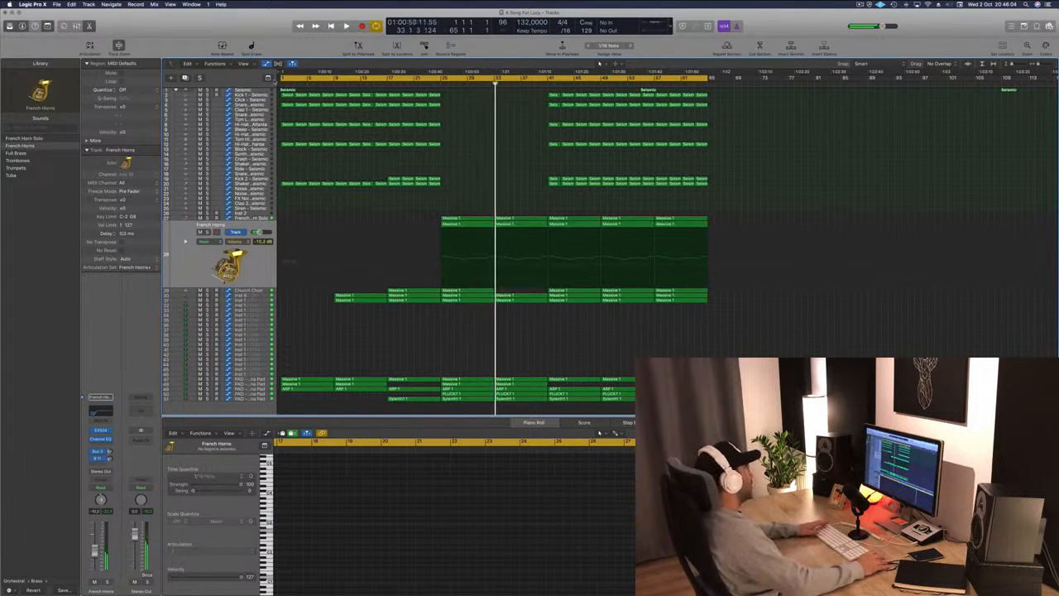
pyautogui.press('super+a')
pyautogui.click(453, 85)
pyautogui.click(432, 77)
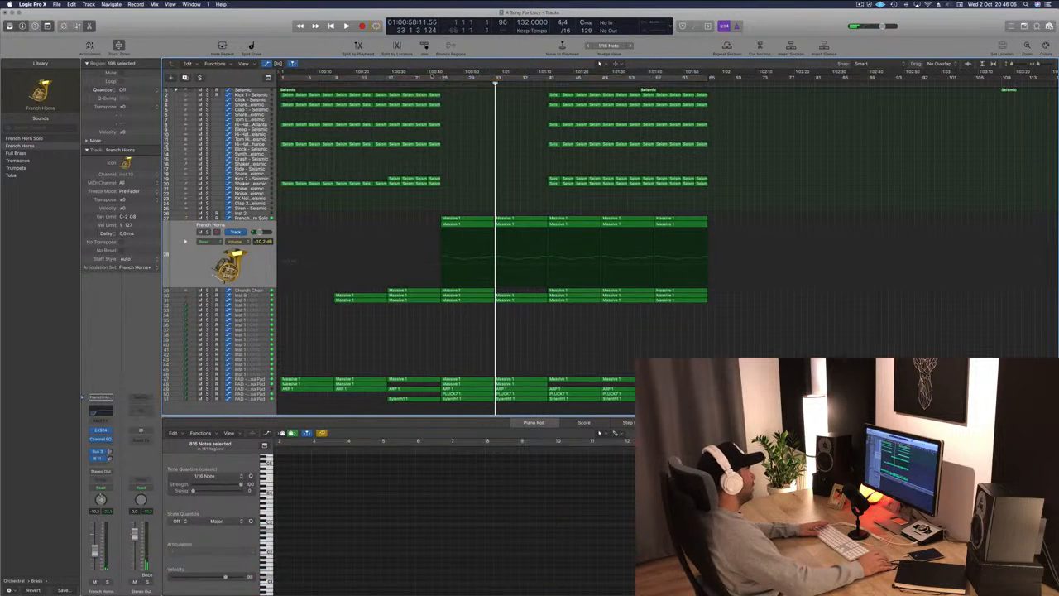
pyautogui.moveTo(443, 80); pyautogui.dragTo(547, 79)
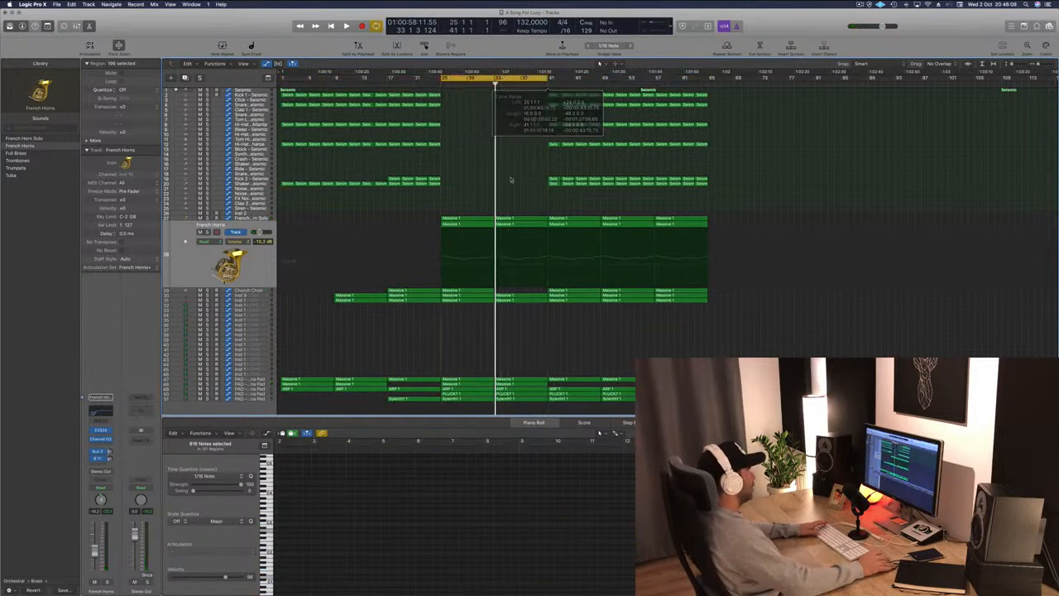
# Open the Mixer and start playback of the cycled section.
pyautogui.click(254, 269)
pyautogui.press('x')
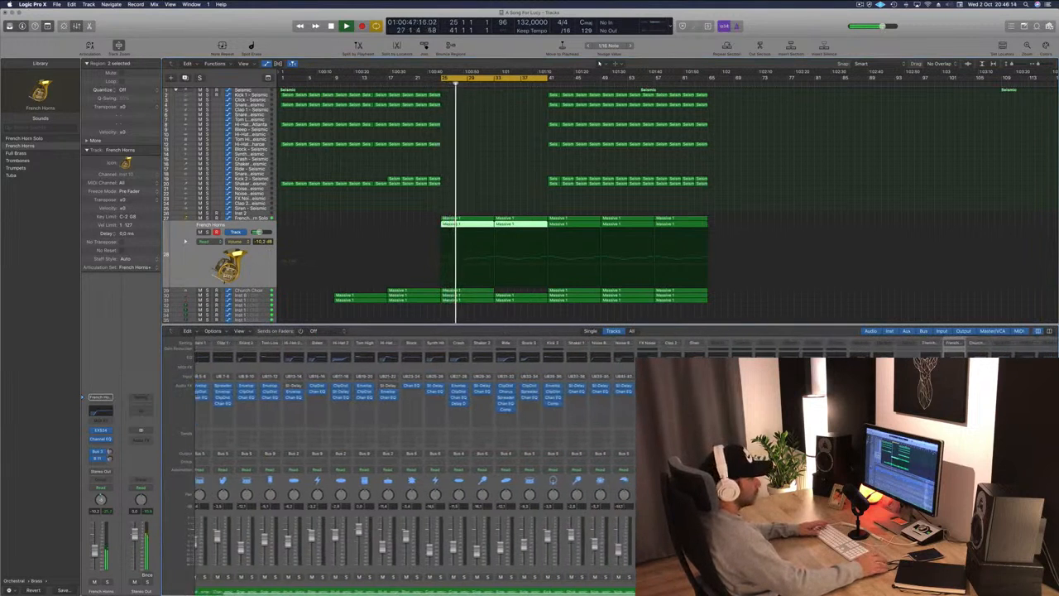
pyautogui.hscroll(5, 397, 455)
pyautogui.press('space')
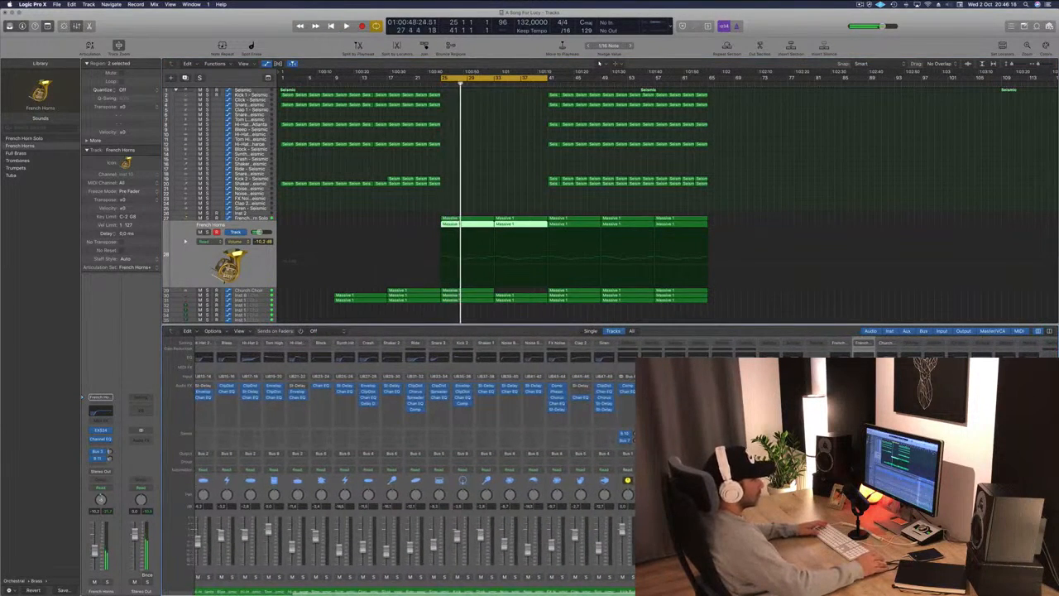
# Add a new software instrument track and select the PAD - Arjuna Pad channel strip in the Mixer.
pyautogui.press('alt+super+s')
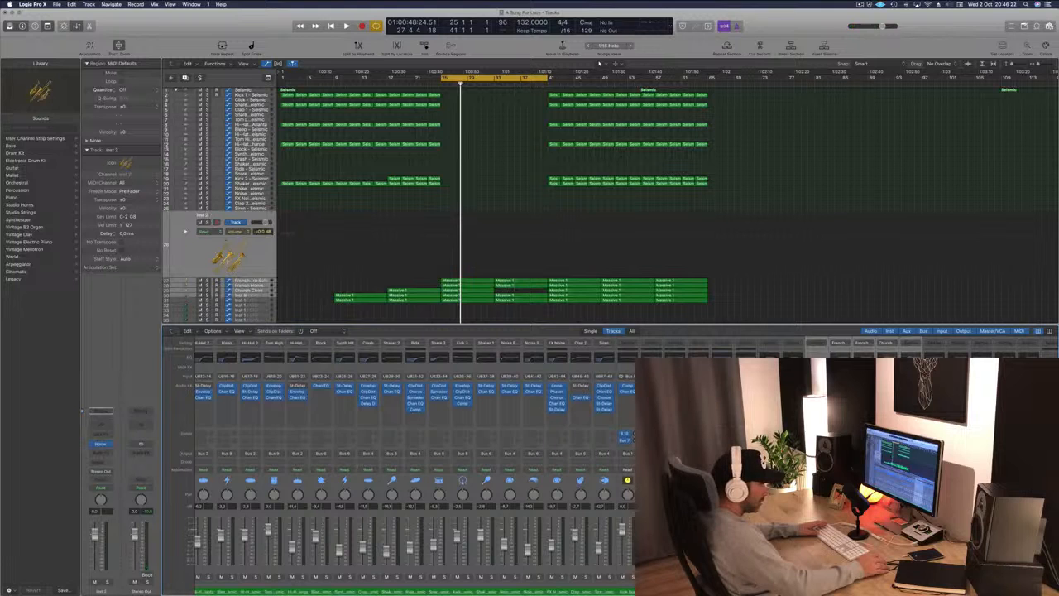
pyautogui.hscroll(5, 414, 463)
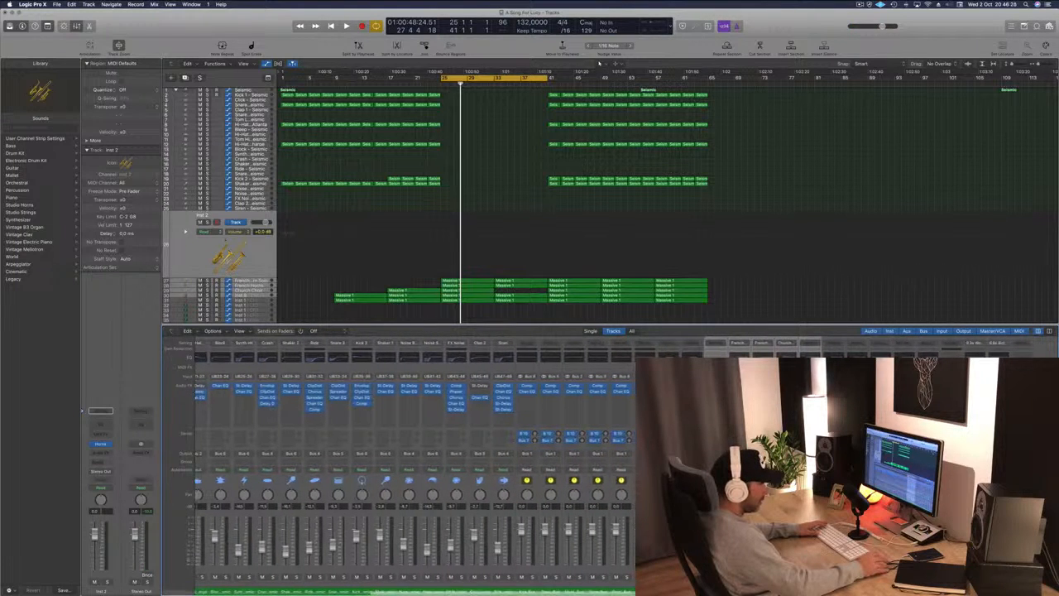
pyautogui.click(833, 590)
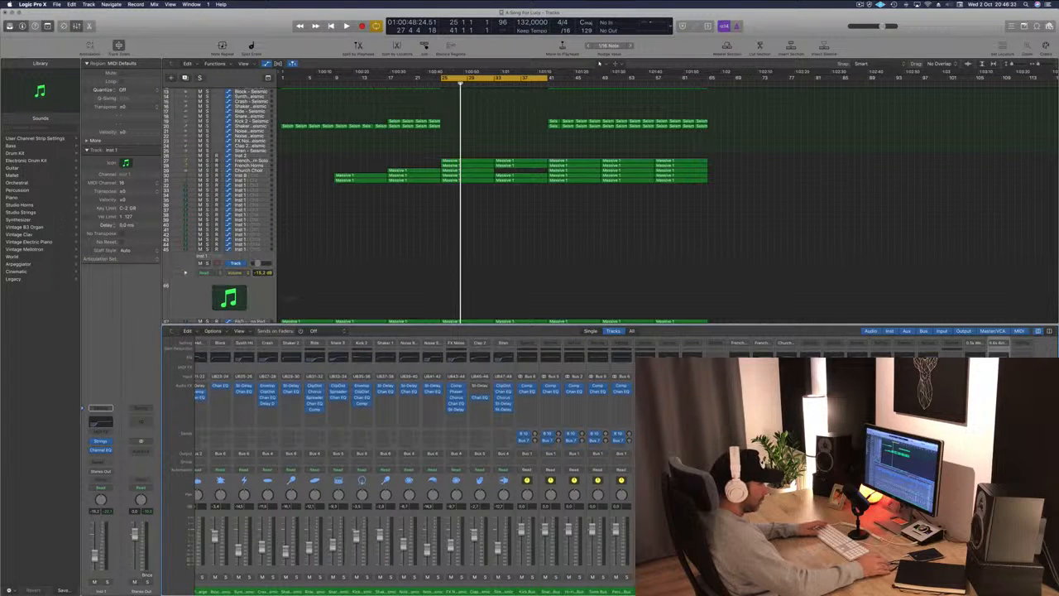
pyautogui.click(951, 590)
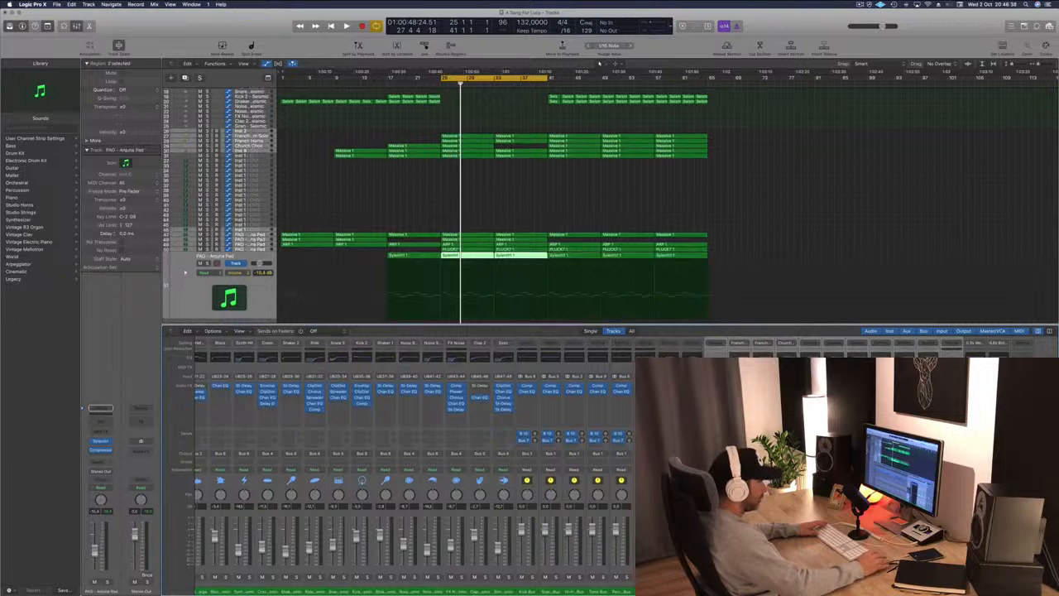
# Play the cycled section while toggling solo on the PAD - Arjuna Pad track.
pyautogui.press('space')
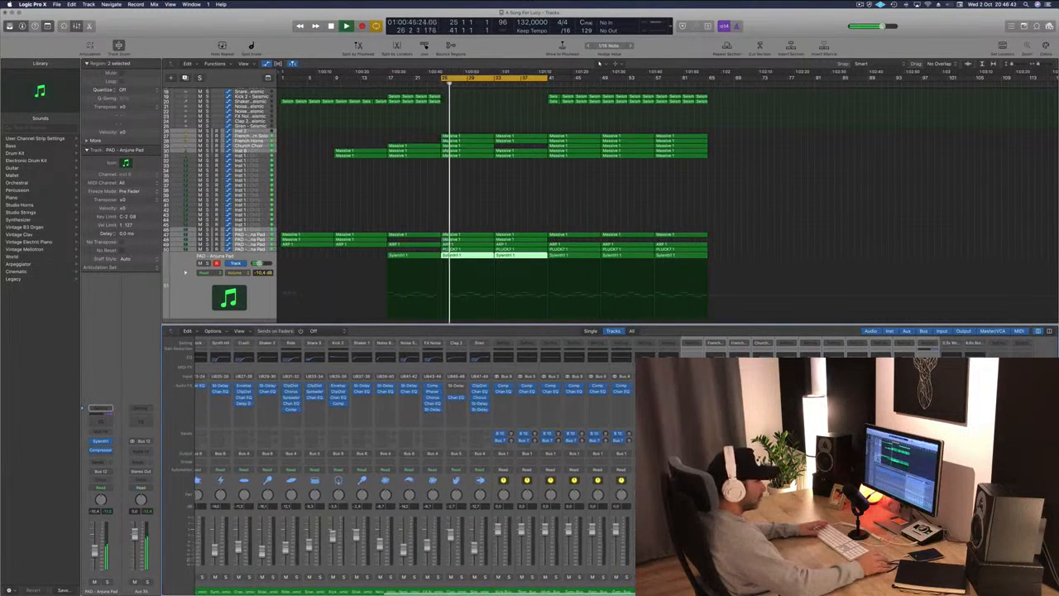
pyautogui.press('s')
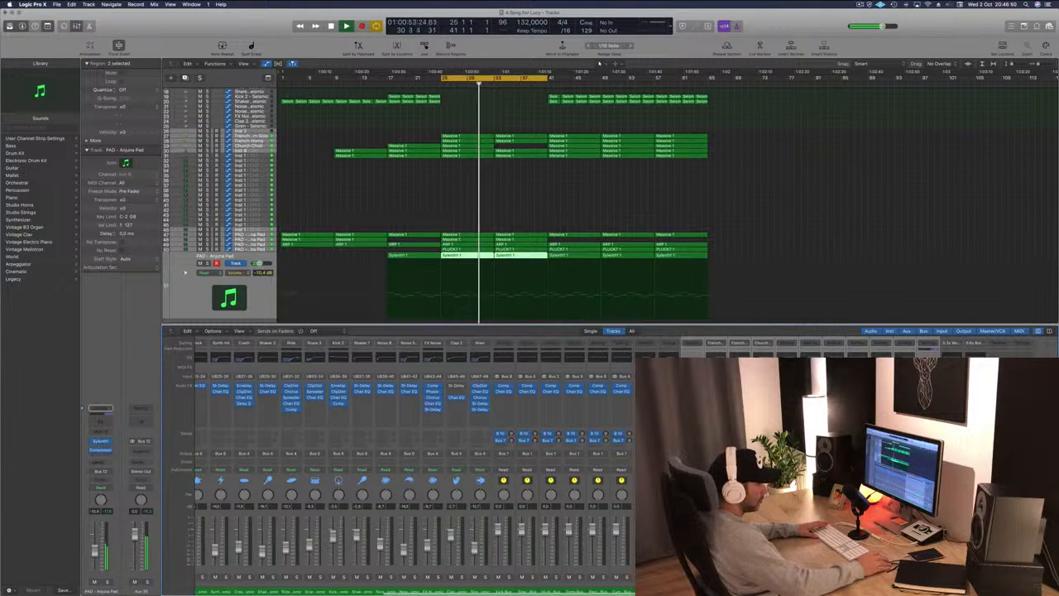
pyautogui.press('s')
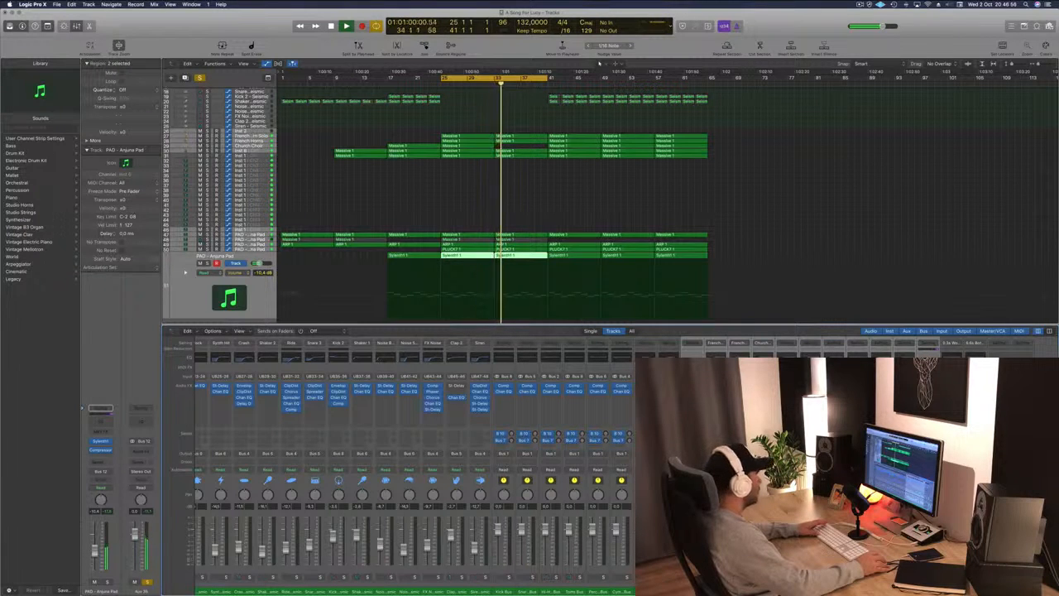
pyautogui.press('s')
pyautogui.press('space')
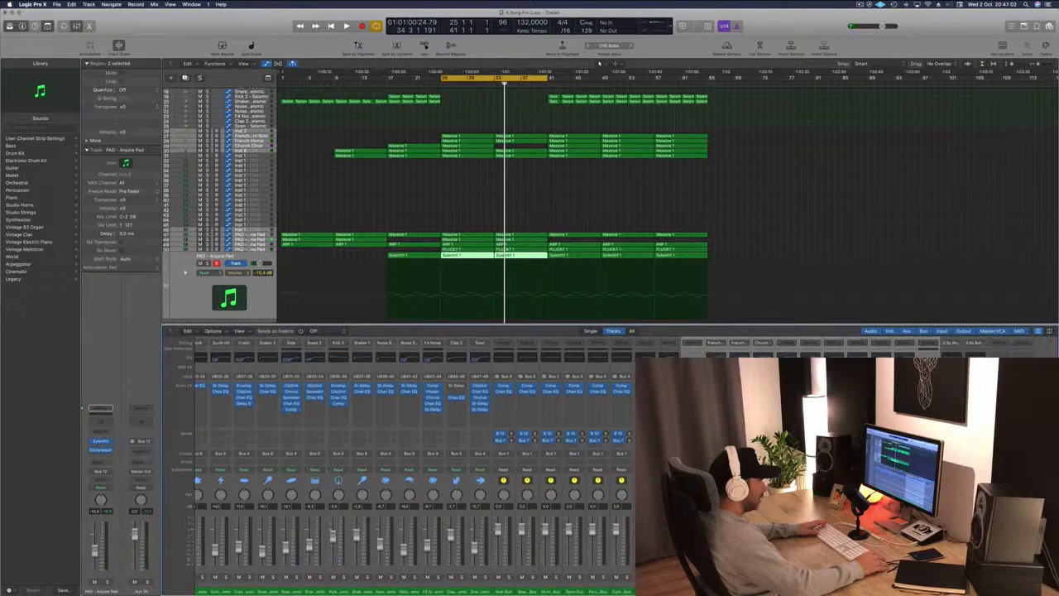
# Select the PAD tracks together and audition them soloed during playback.
pyautogui.click(230, 281)
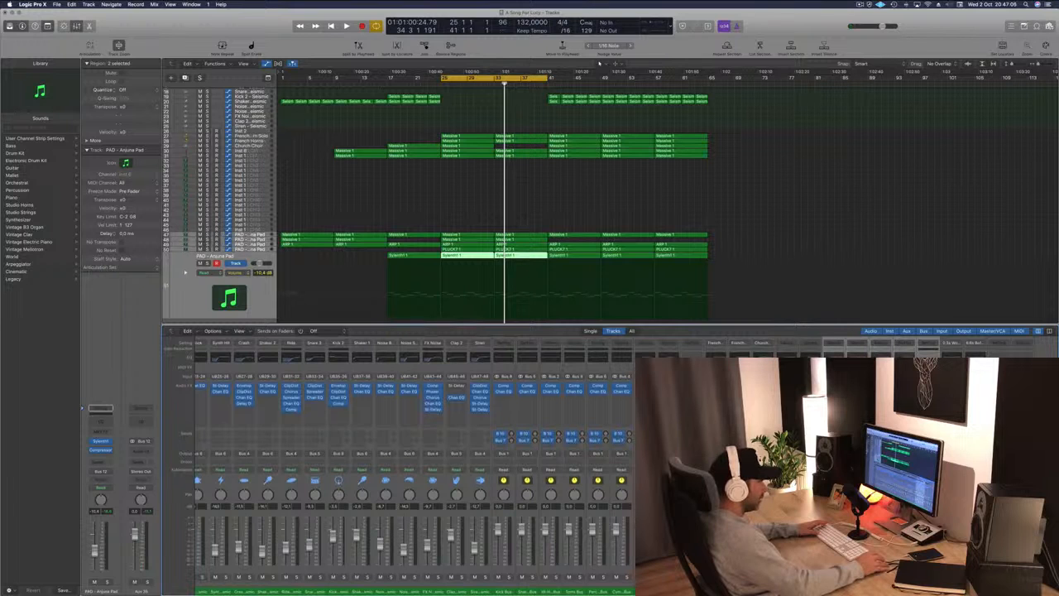
pyautogui.press('super+a')
pyautogui.click(230, 281)
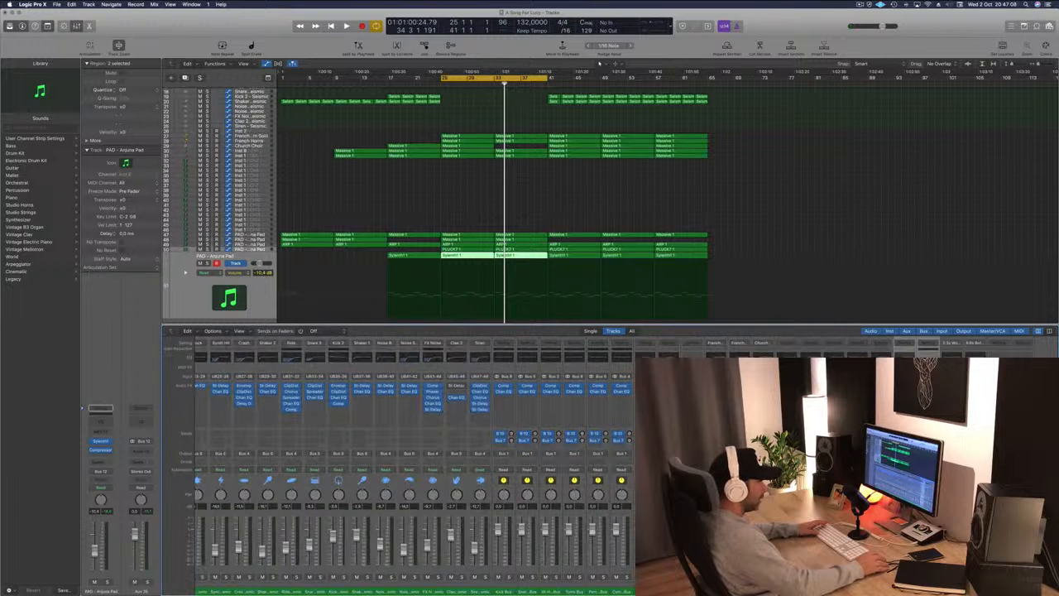
pyautogui.hotkey('shift', 'Up')
pyautogui.hotkey('shift', 'Up')
pyautogui.hotkey('shift', 'Up')
pyautogui.hotkey('shift', 'Up')
pyautogui.hotkey('shift', 'Up')
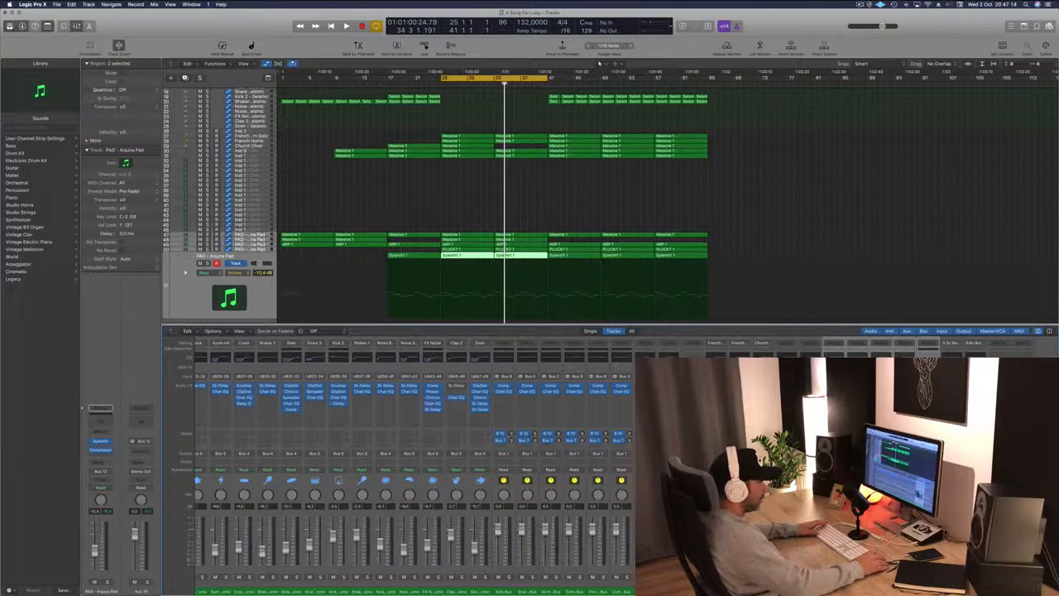
pyautogui.press('space')
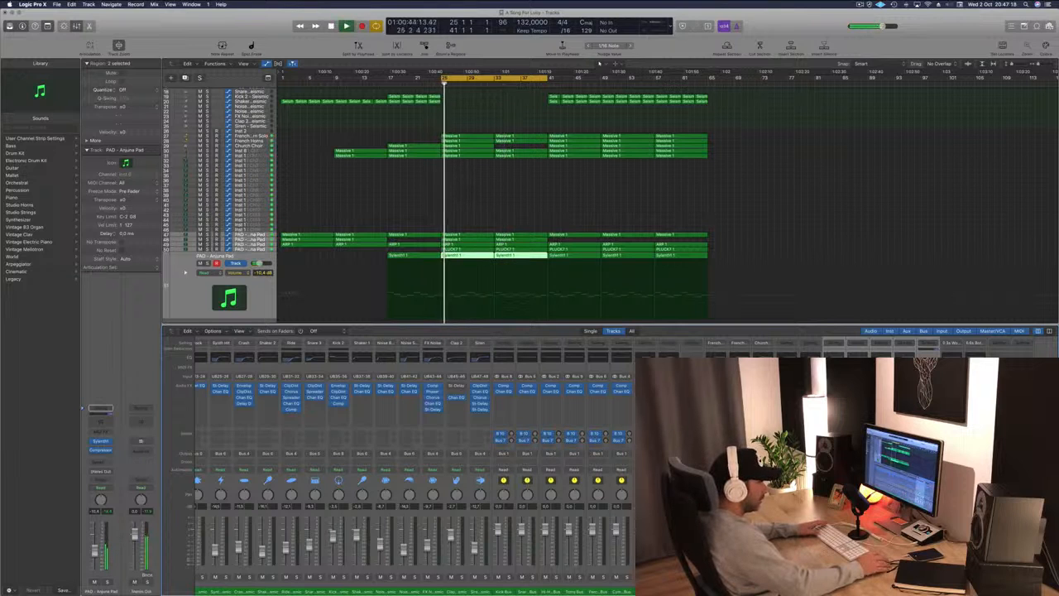
pyautogui.press('s')
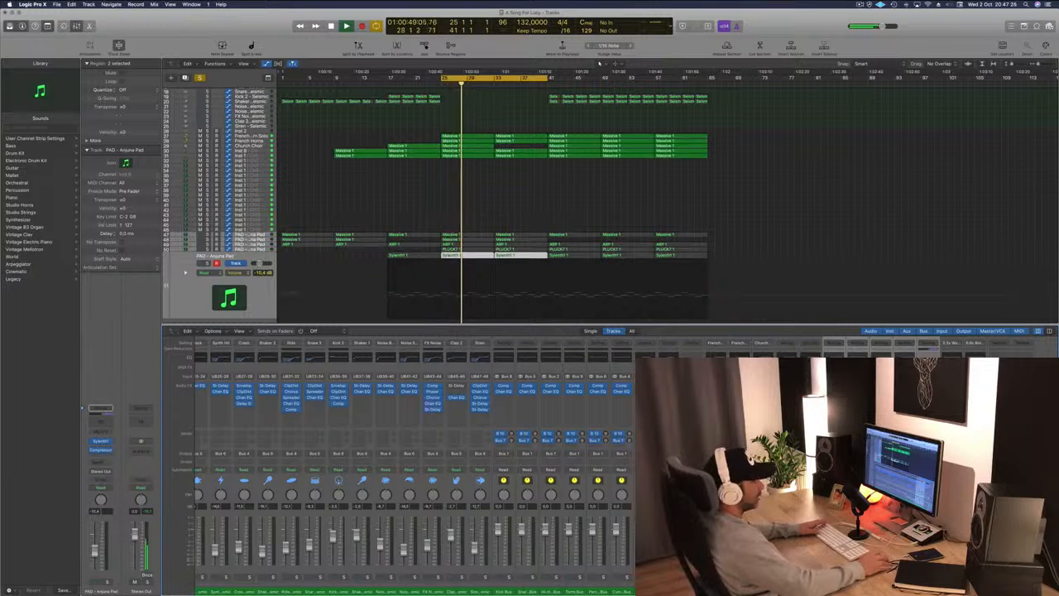
pyautogui.press('s')
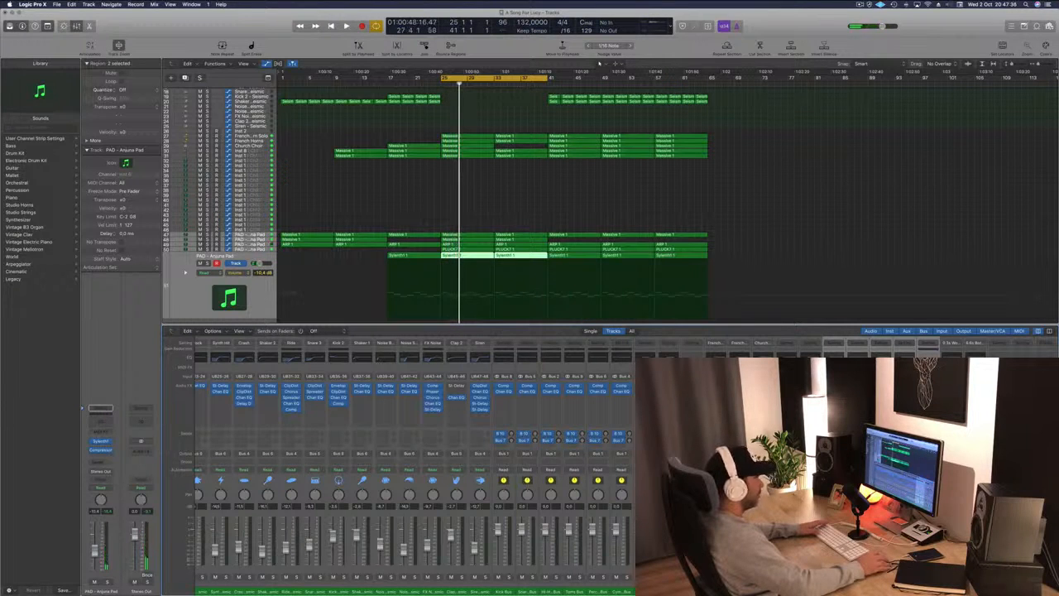
pyautogui.press('space')
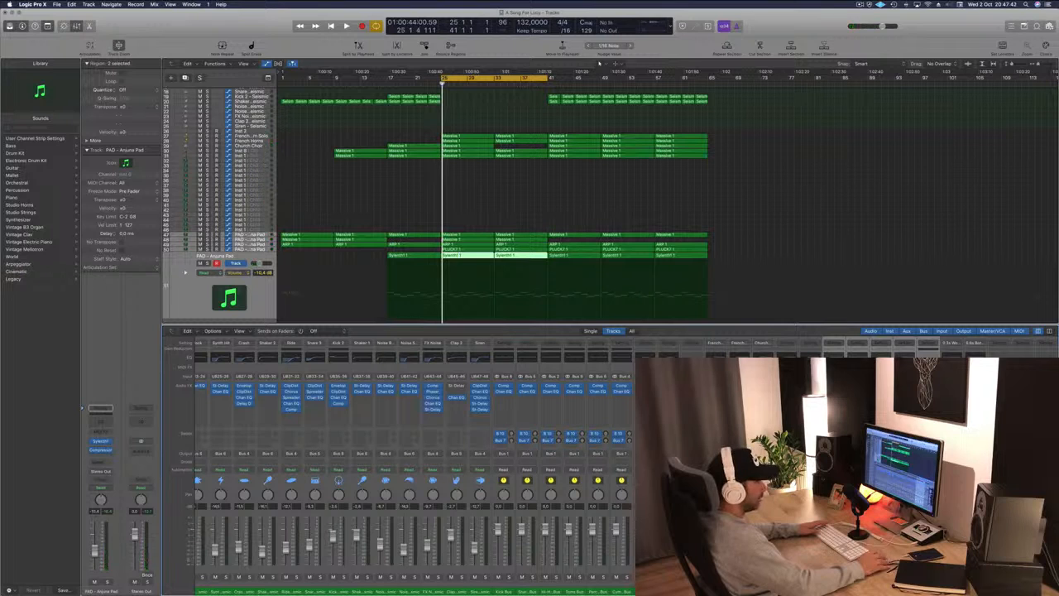
# Load the grandcose preset into the SilverVerb on the pad's reverb aux and close the plugin.
pyautogui.click(645, 386)
pyautogui.click(78, 30)
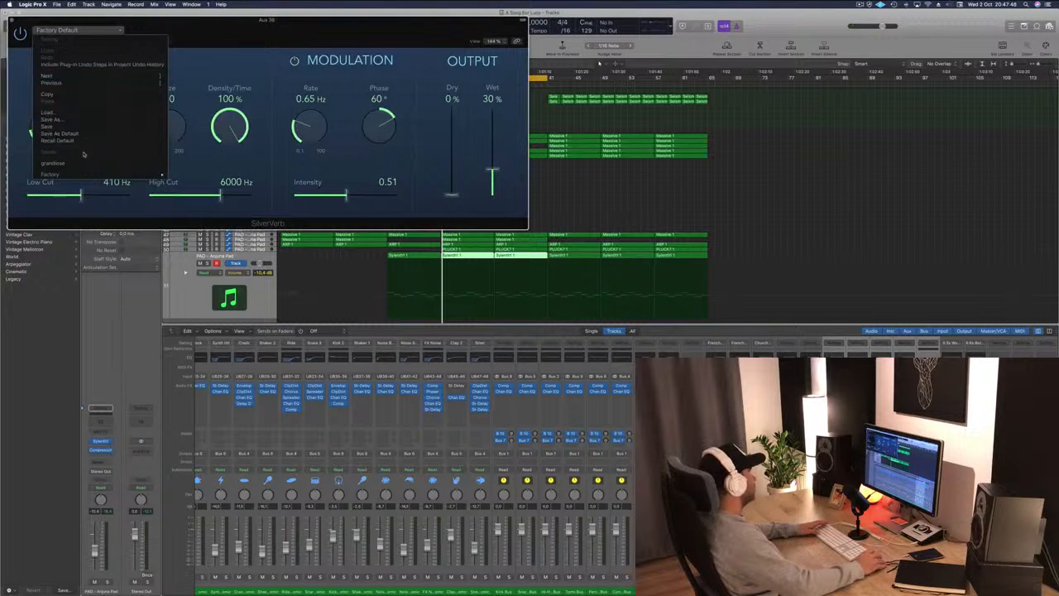
pyautogui.click(52, 162)
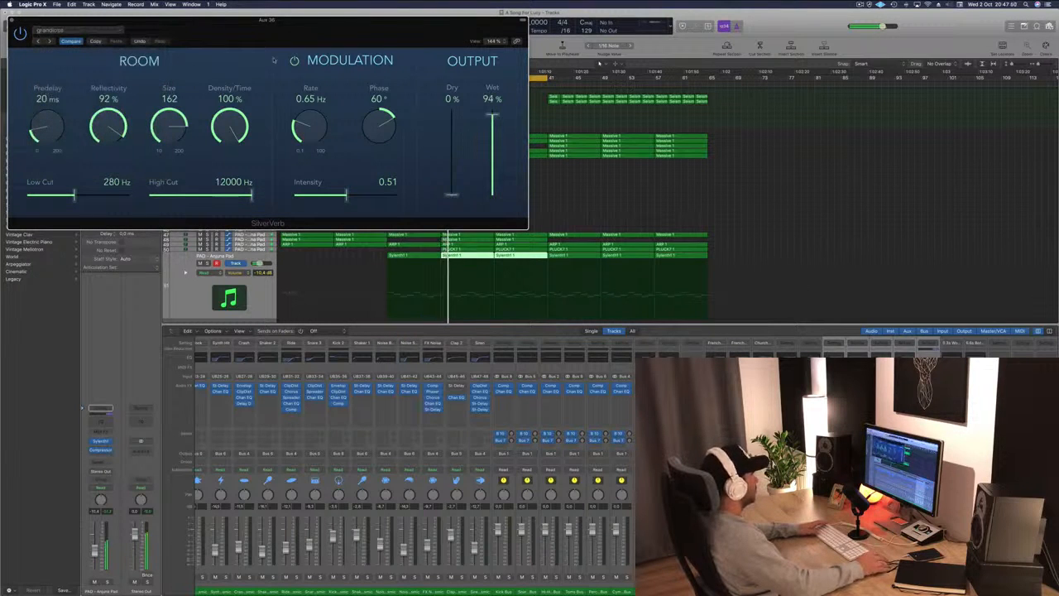
pyautogui.moveTo(75, 24); pyautogui.dragTo(185, 74)
pyautogui.press('super+w')
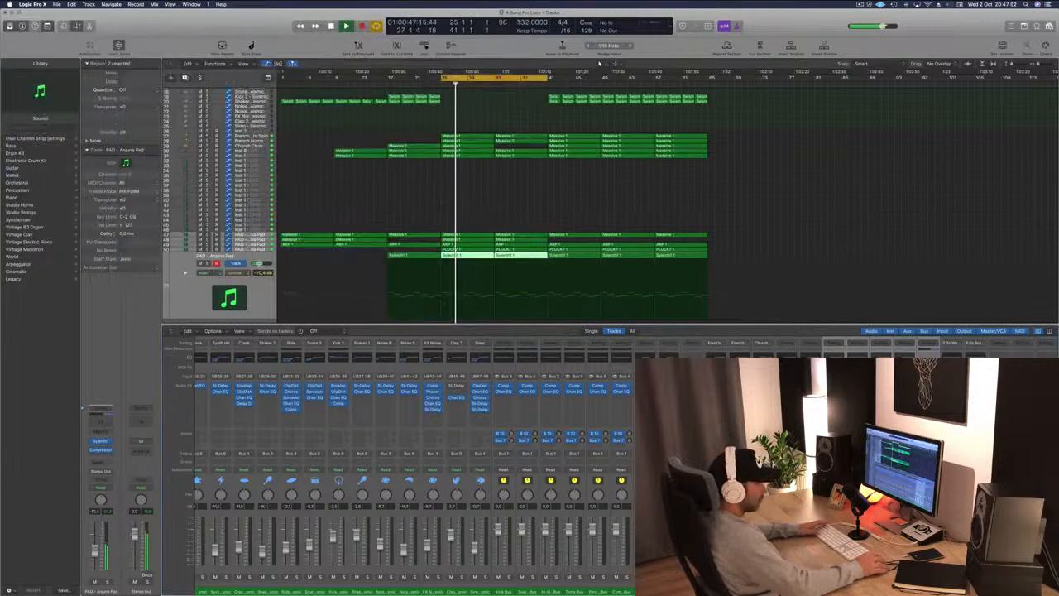
# Enable the low cut on the aux's Channel EQ and raise it to 355 Hz.
pyautogui.hotkey('ctrl', 's')
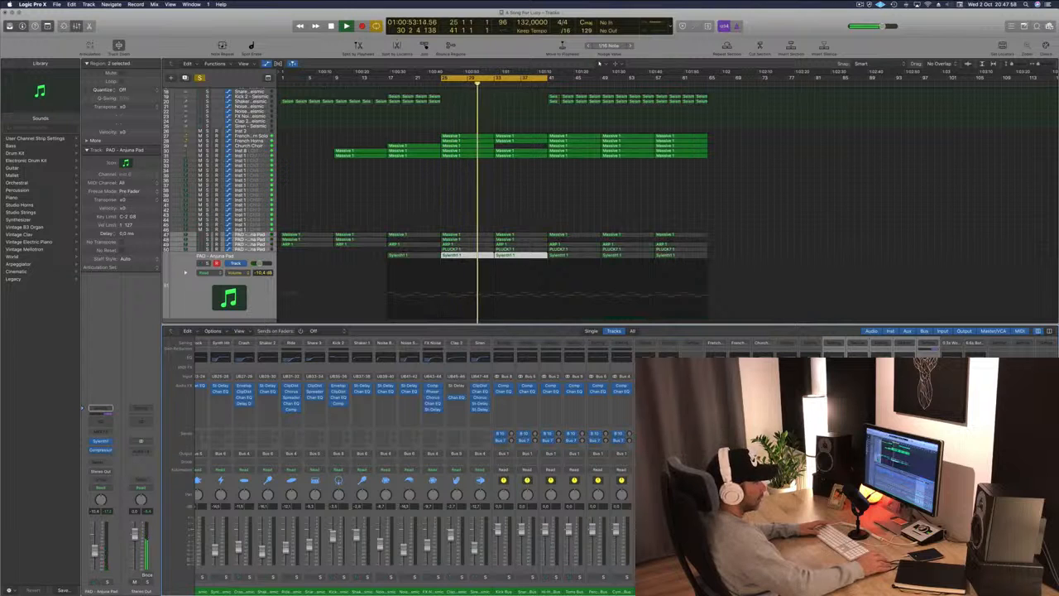
pyautogui.click(1026, 357)
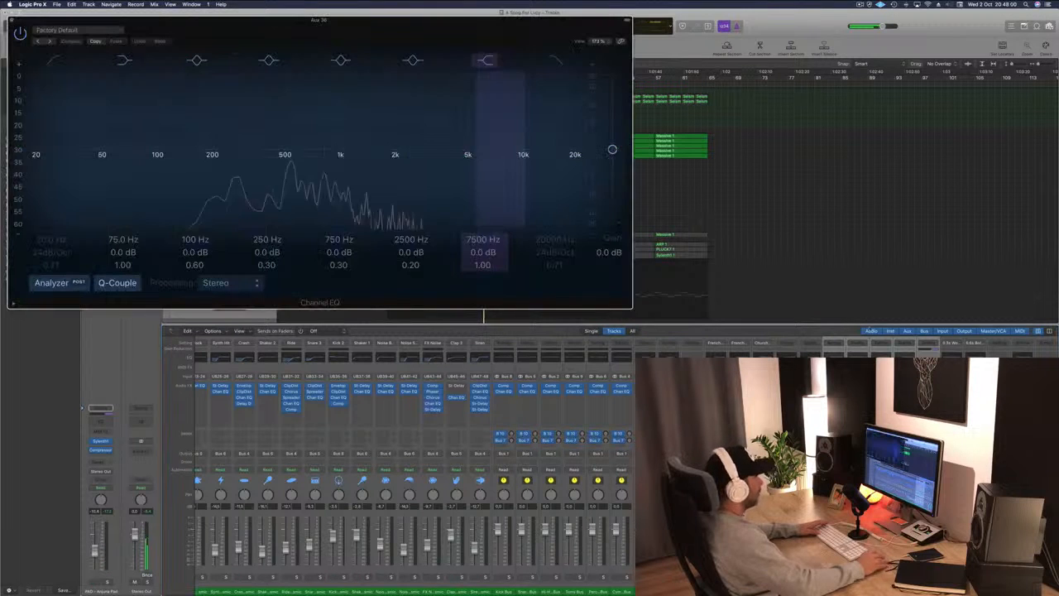
pyautogui.moveTo(260, 29); pyautogui.dragTo(323, 35)
pyautogui.click(115, 66)
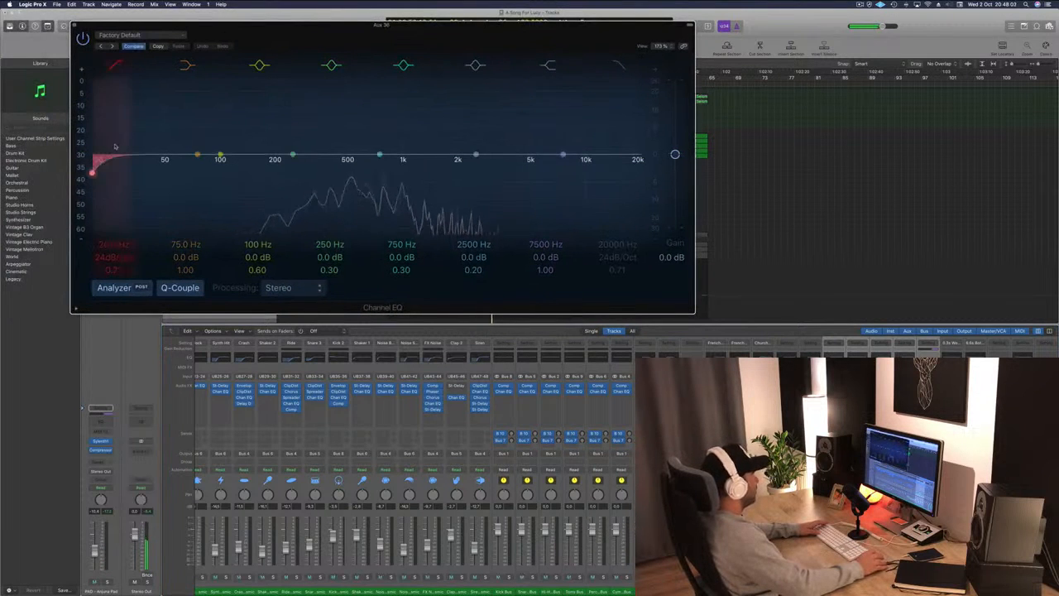
pyautogui.moveTo(116, 152); pyautogui.dragTo(357, 147)
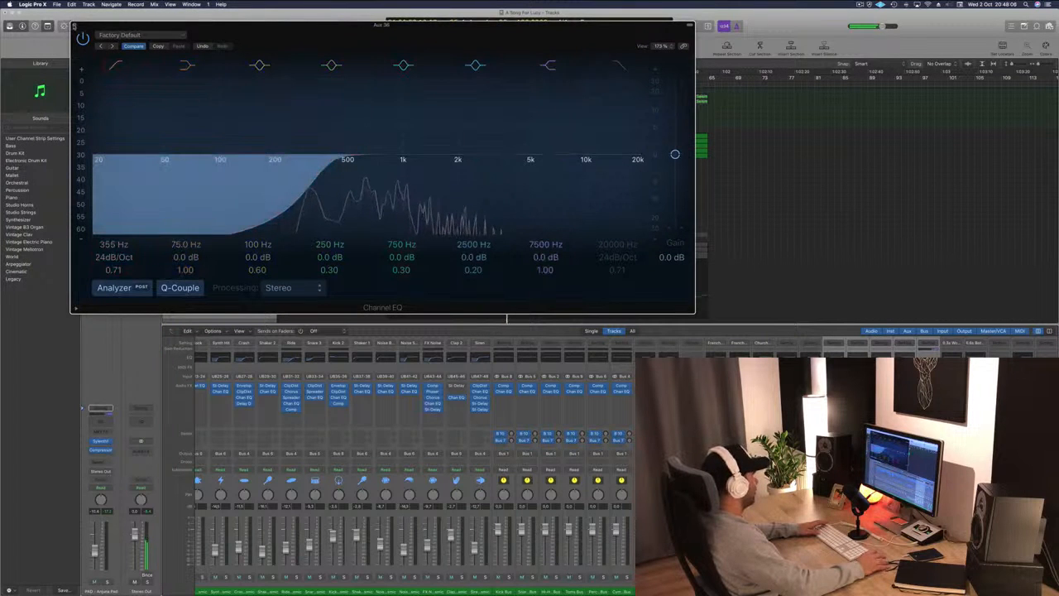
pyautogui.click(75, 27)
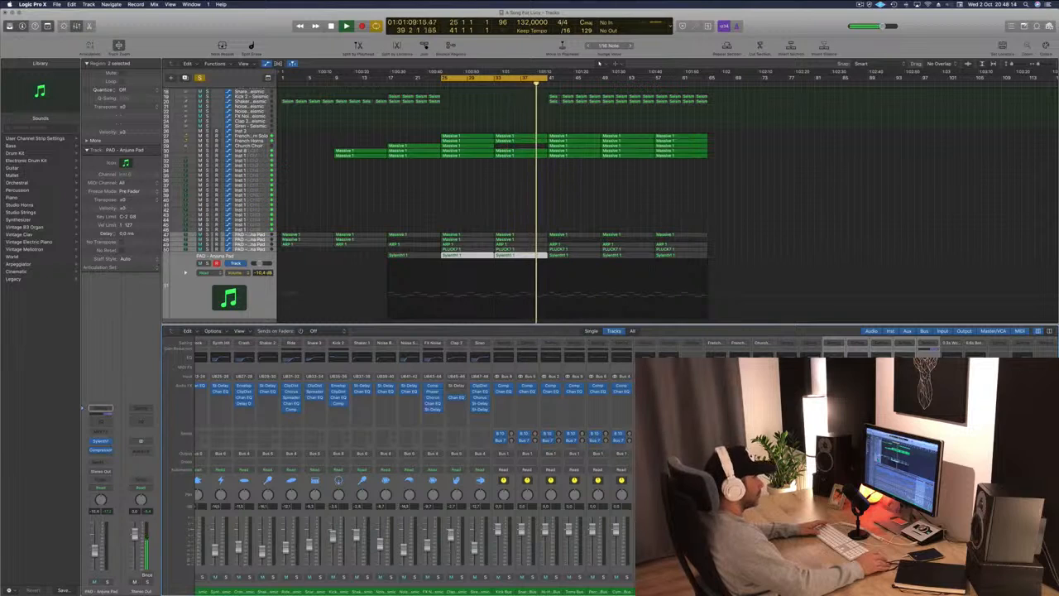
# Deselect the regions and play the cycled section to listen to the mix.
pyautogui.click(652, 207)
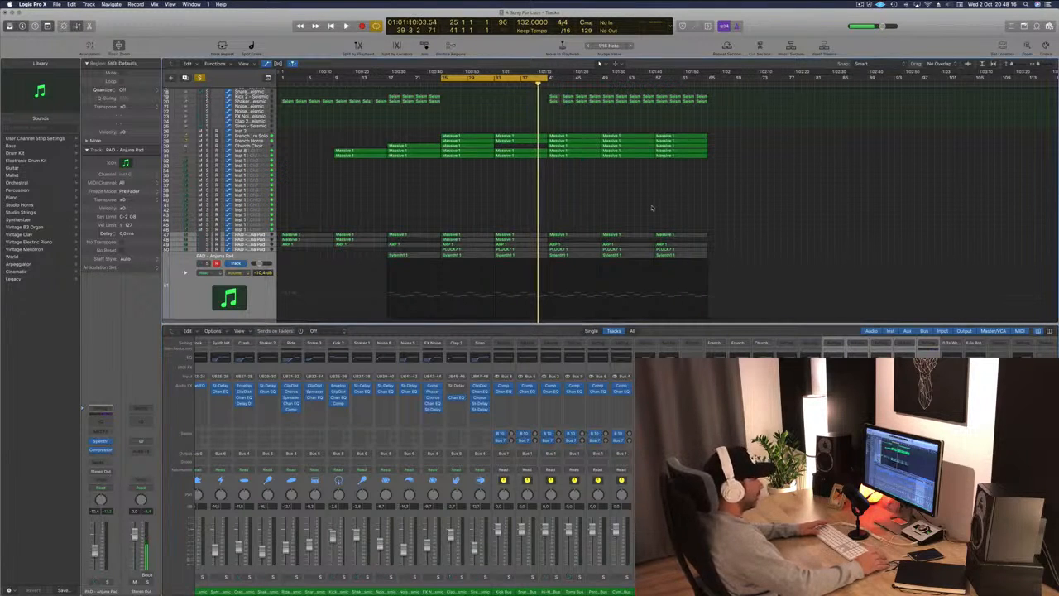
pyautogui.press('space')
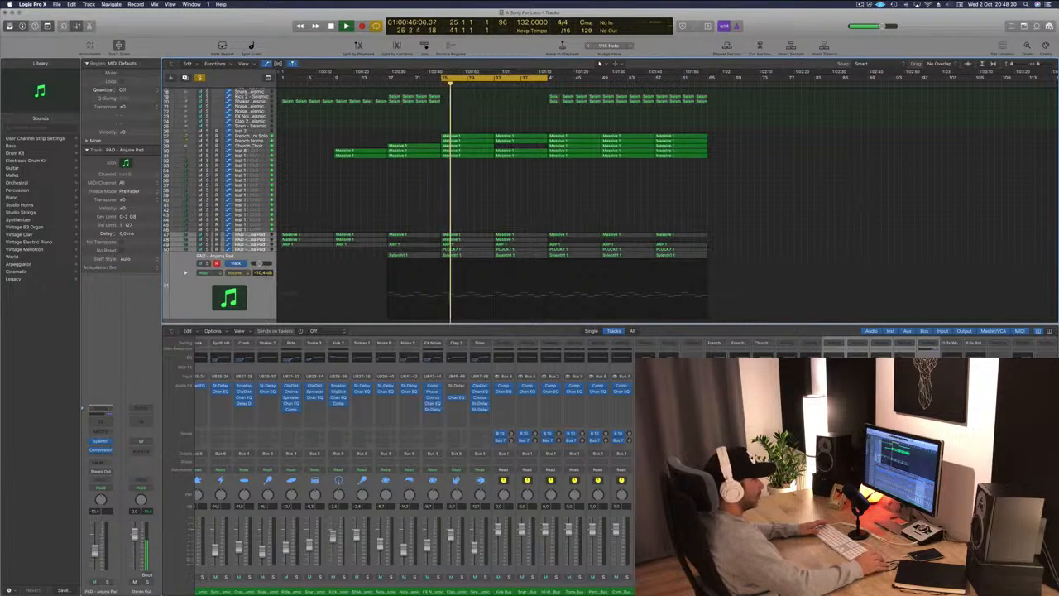
pyautogui.press('space')
pyautogui.press('space')
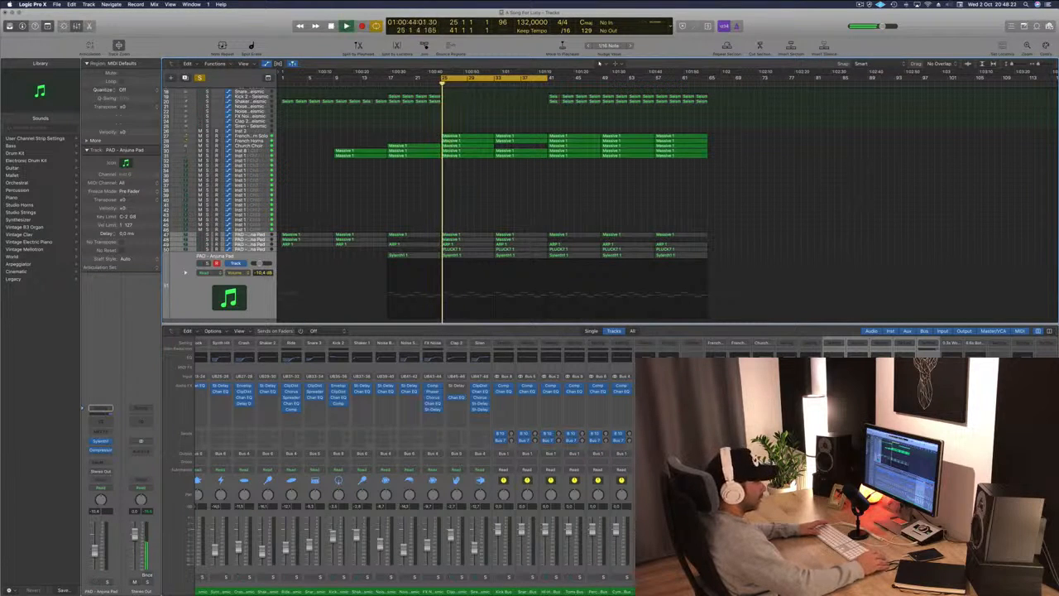
pyautogui.press('space')
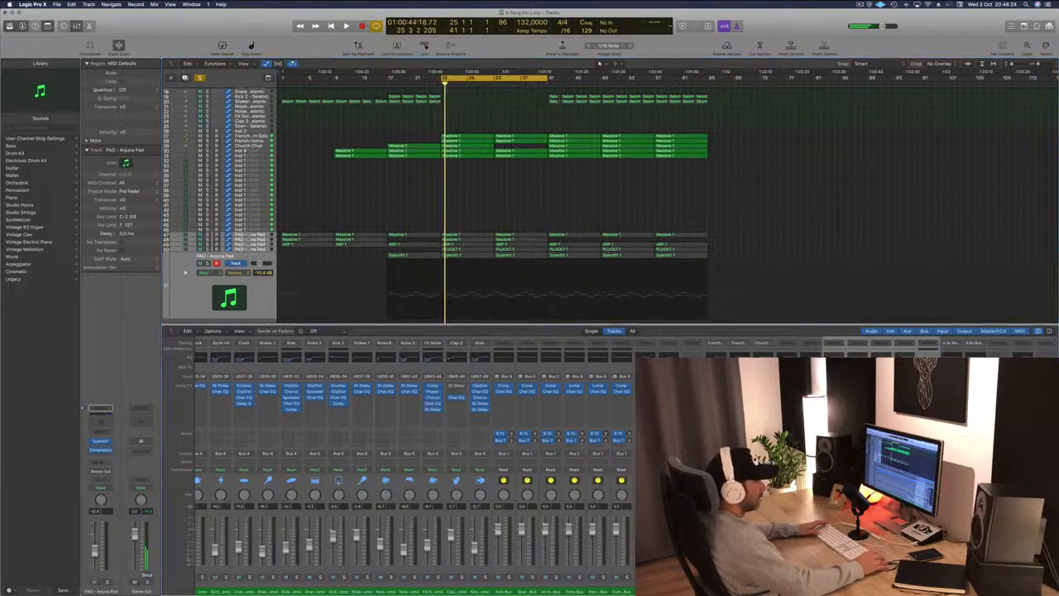
# Open the plugin windows to inspect the compressor on the pad aux during playback, then close it.
pyautogui.press('v')
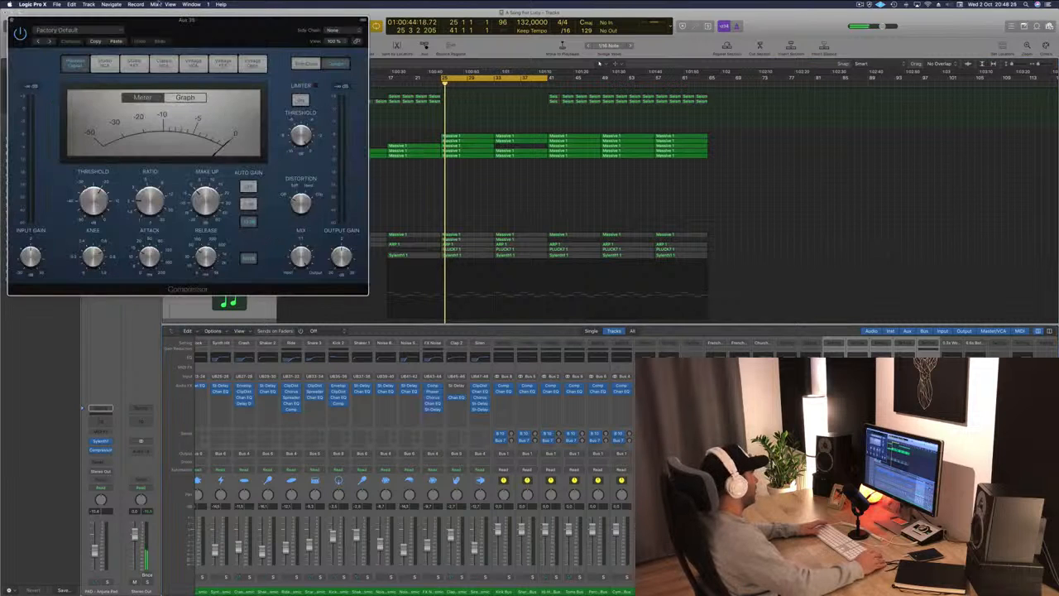
pyautogui.moveTo(170, 17); pyautogui.dragTo(679, 93)
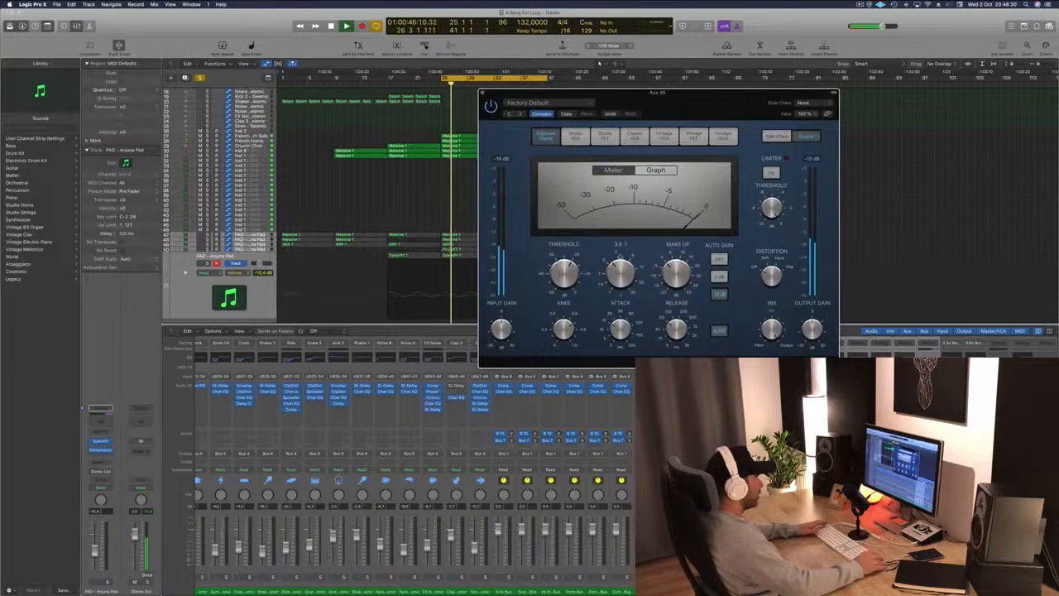
pyautogui.press('space')
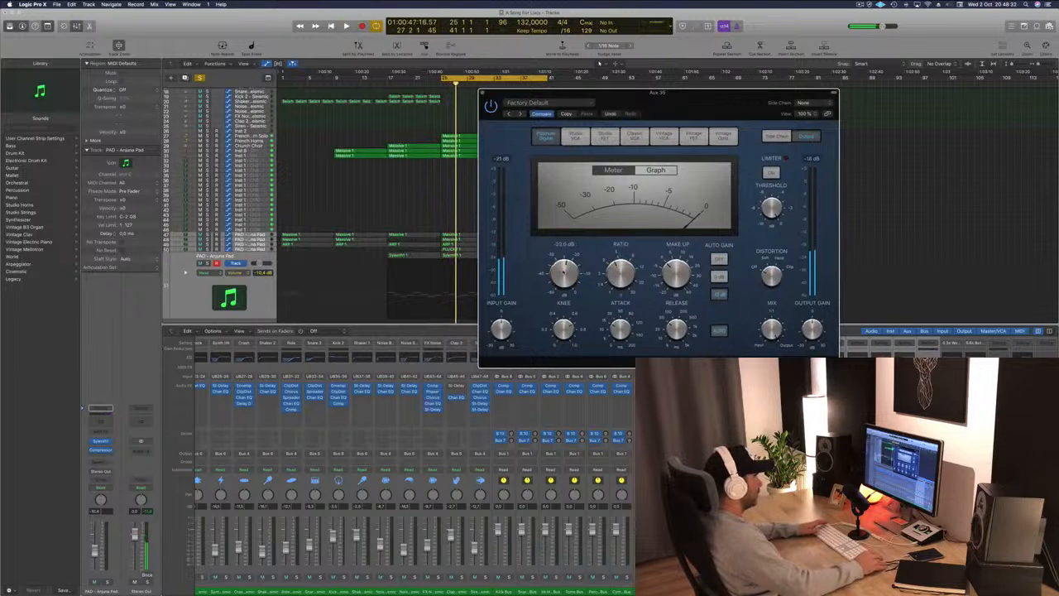
pyautogui.press('space')
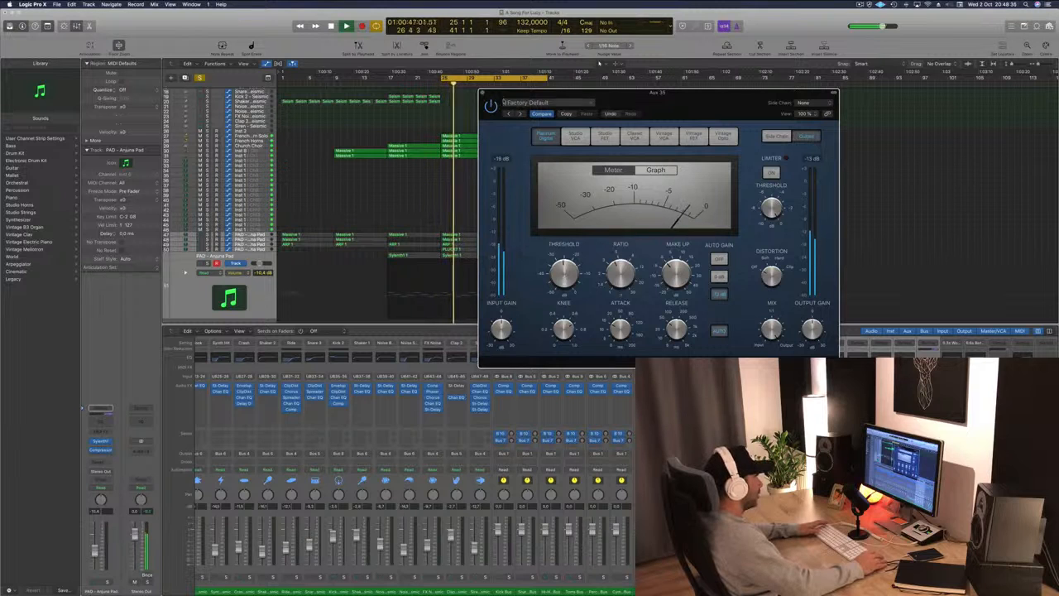
pyautogui.click(482, 93)
pyautogui.press('space')
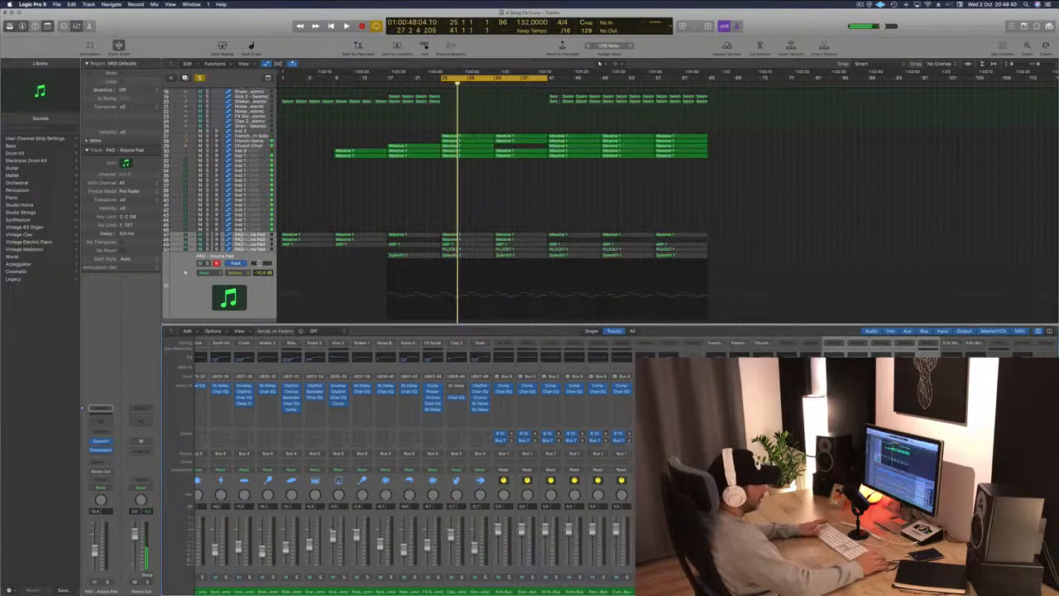
# Reopen the pad aux's compressor, move its window beside the arrangement and scroll up to the drum tracks.
pyautogui.click(884, 346)
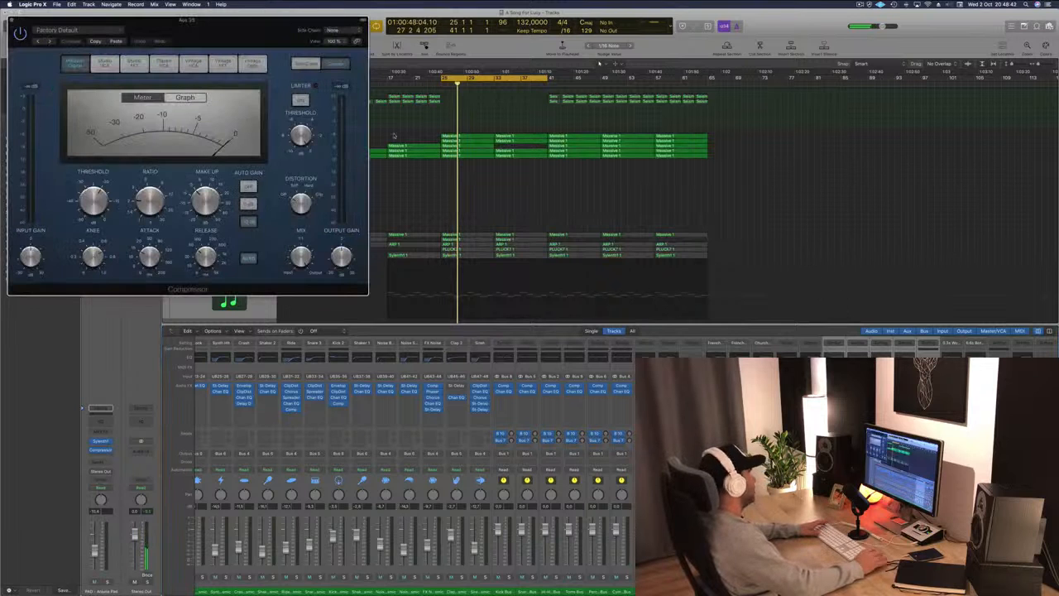
pyautogui.moveTo(234, 23); pyautogui.dragTo(888, 129)
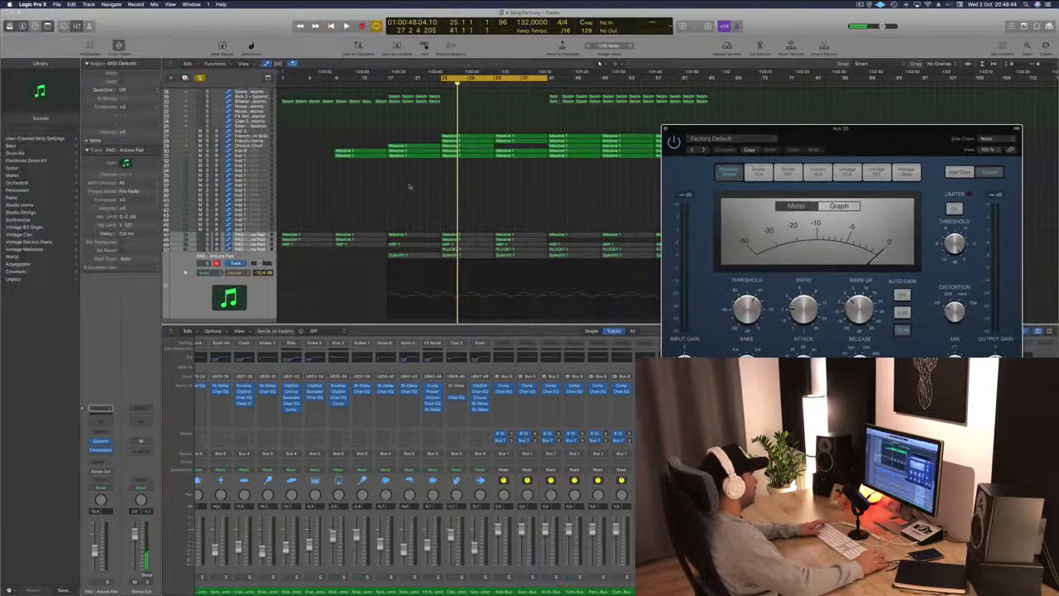
pyautogui.scroll(5, 429, 176)
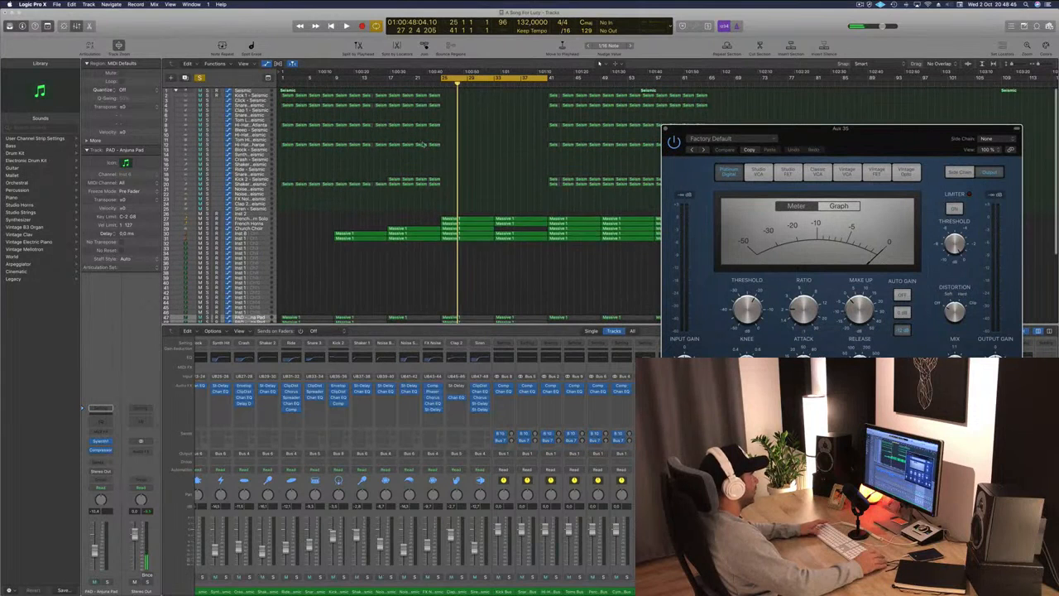
pyautogui.press('space')
pyautogui.press('space')
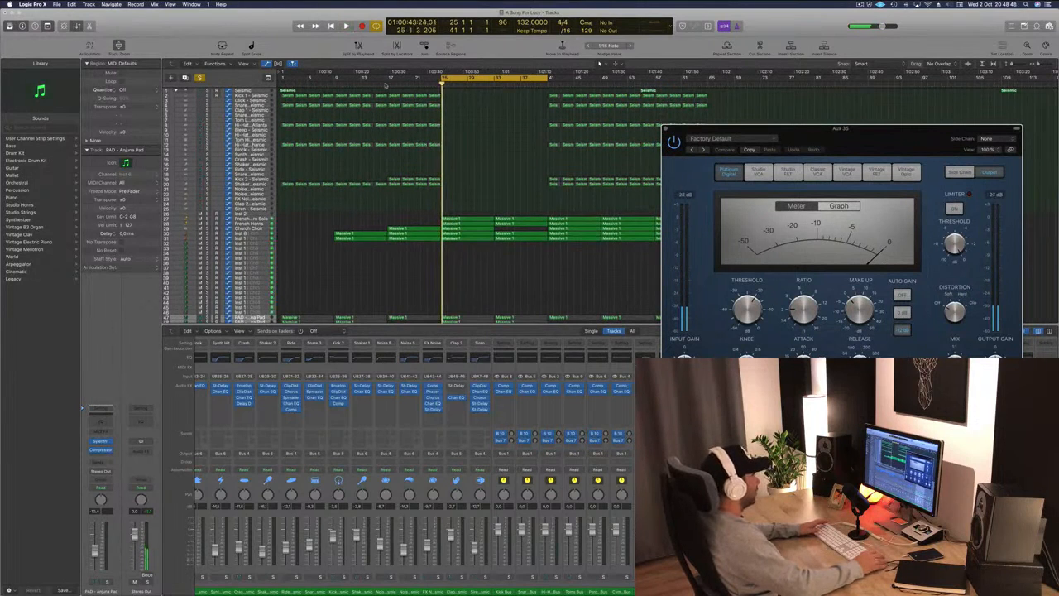
# Add a send from the Kick 1 track to Bus 17 and set the new aux's output to No Output.
pyautogui.click(385, 85)
pyautogui.click(249, 96)
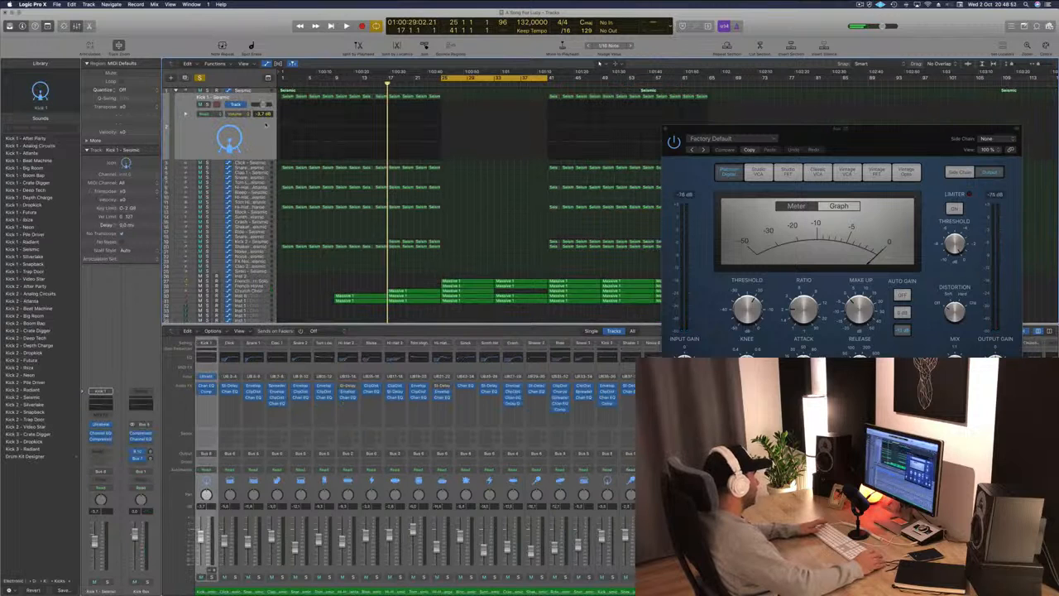
pyautogui.click(100, 455)
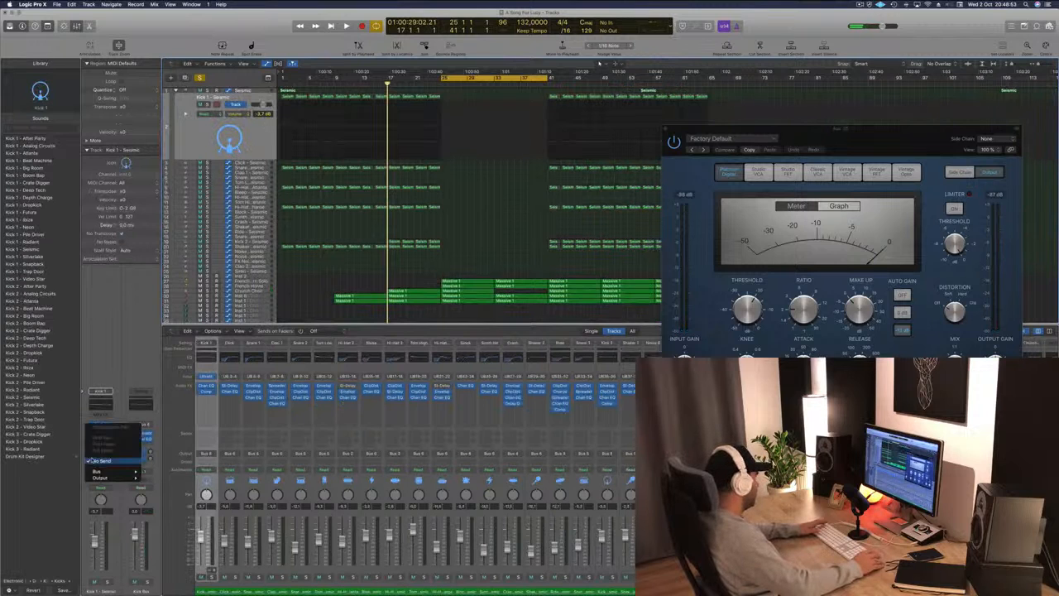
pyautogui.moveTo(95, 470)
pyautogui.click(174, 447)
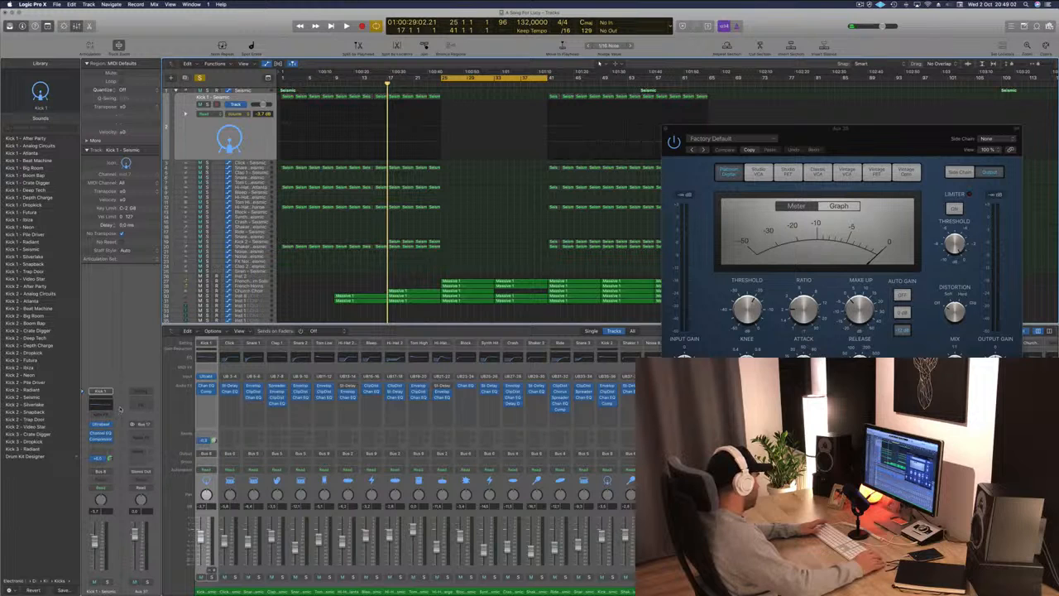
pyautogui.click(140, 471)
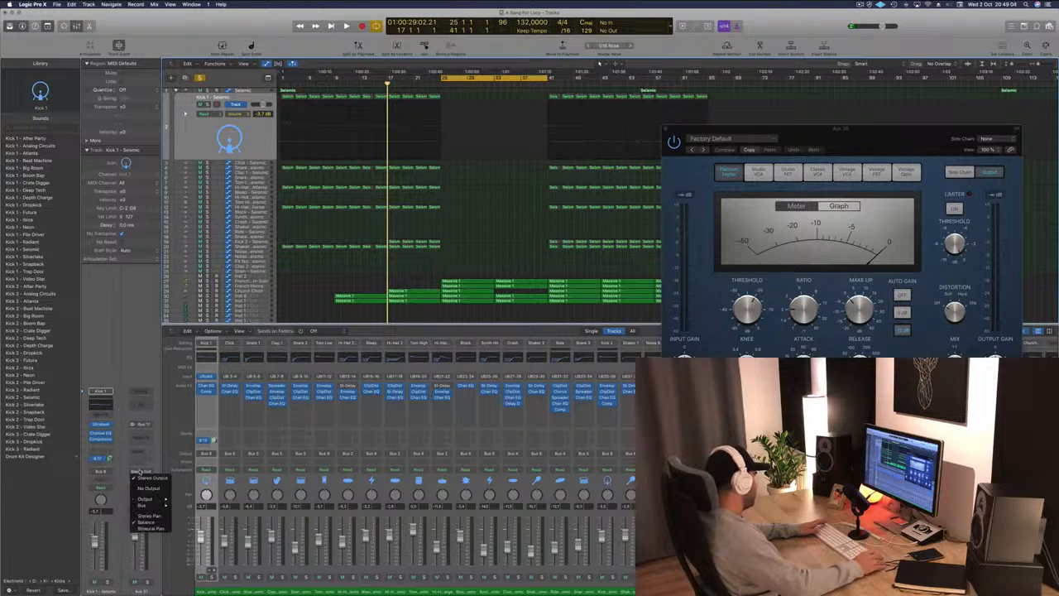
pyautogui.click(147, 488)
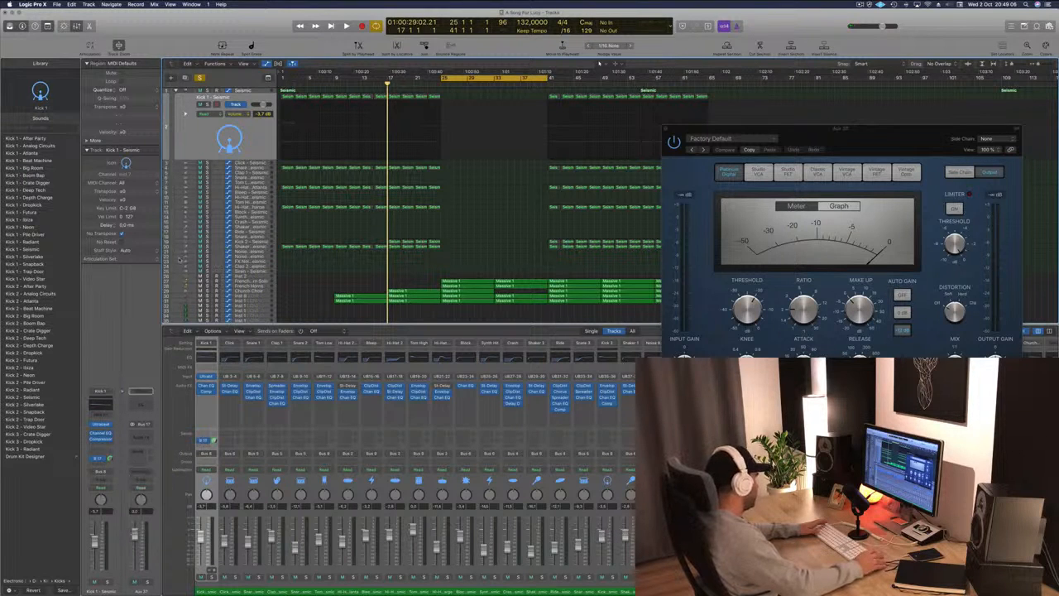
pyautogui.press('space')
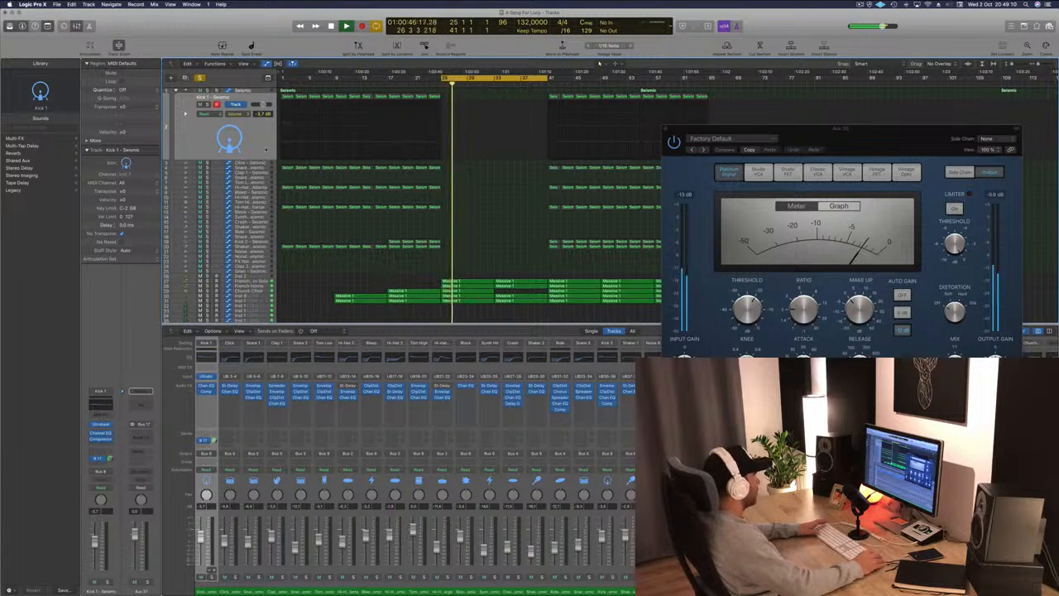
# Set the cycle range to span roughly bars 13 to 21 and move the compressor window aside.
pyautogui.click(368, 79)
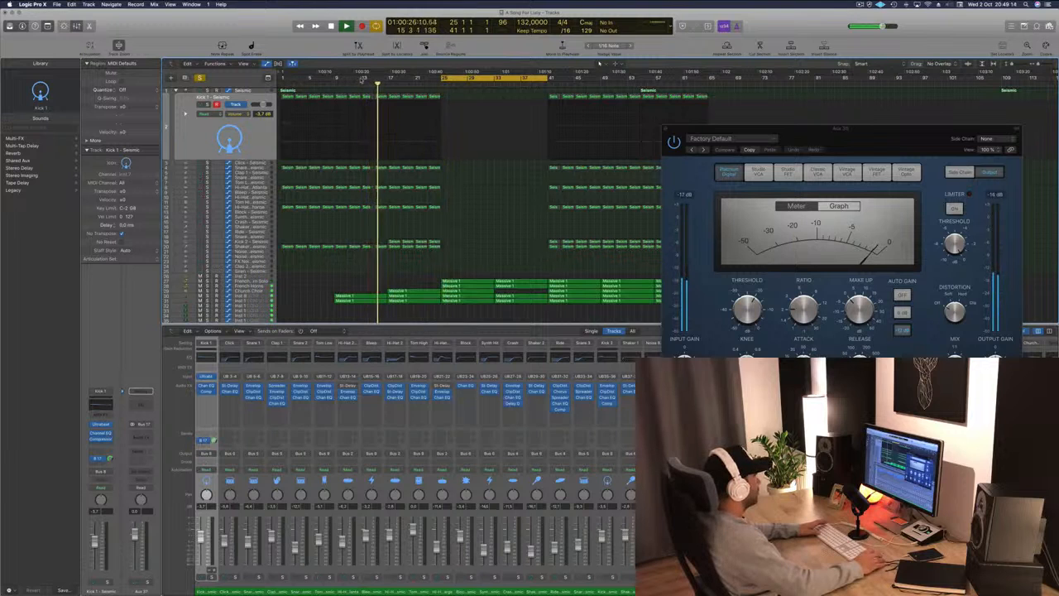
pyautogui.moveTo(364, 79); pyautogui.dragTo(440, 86)
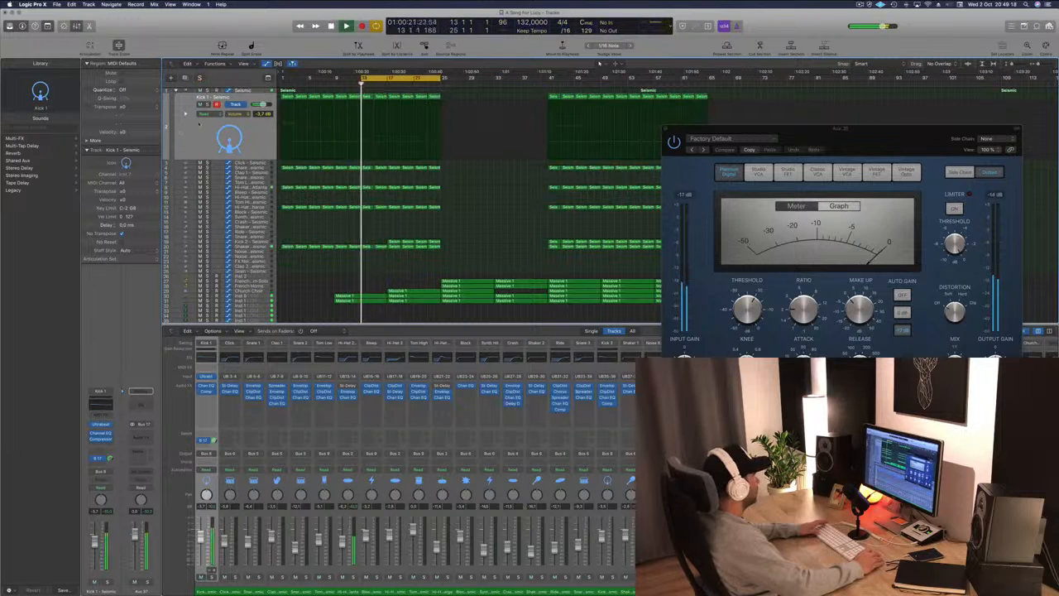
pyautogui.moveTo(975, 151); pyautogui.dragTo(755, 169)
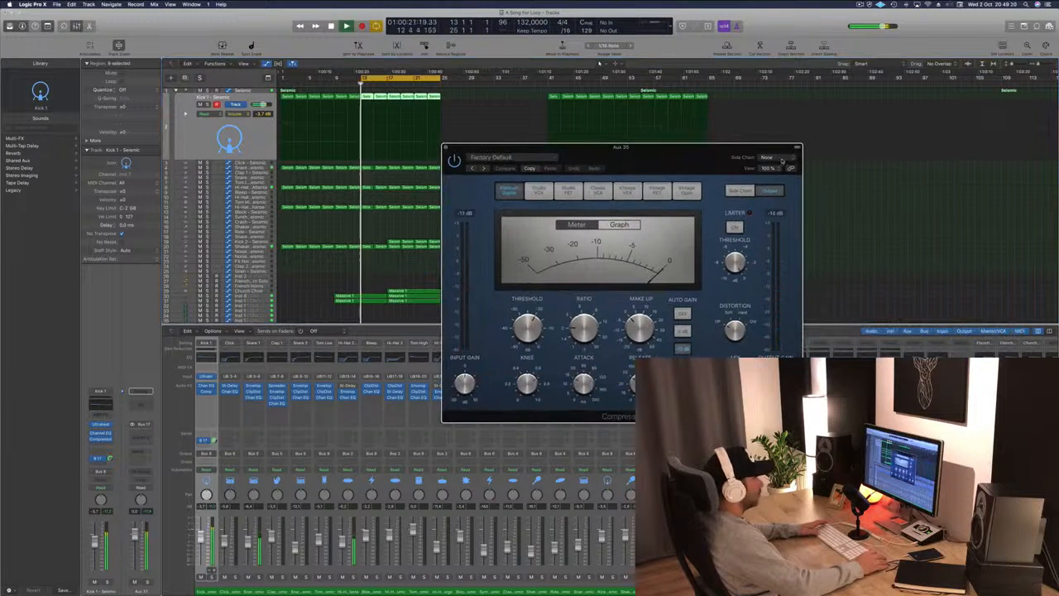
# Set the pad compressor's side chain to Bus 17 - Kick 1 and lower its threshold to -12.5 dB.
pyautogui.click(766, 157)
pyautogui.moveTo(785, 180)
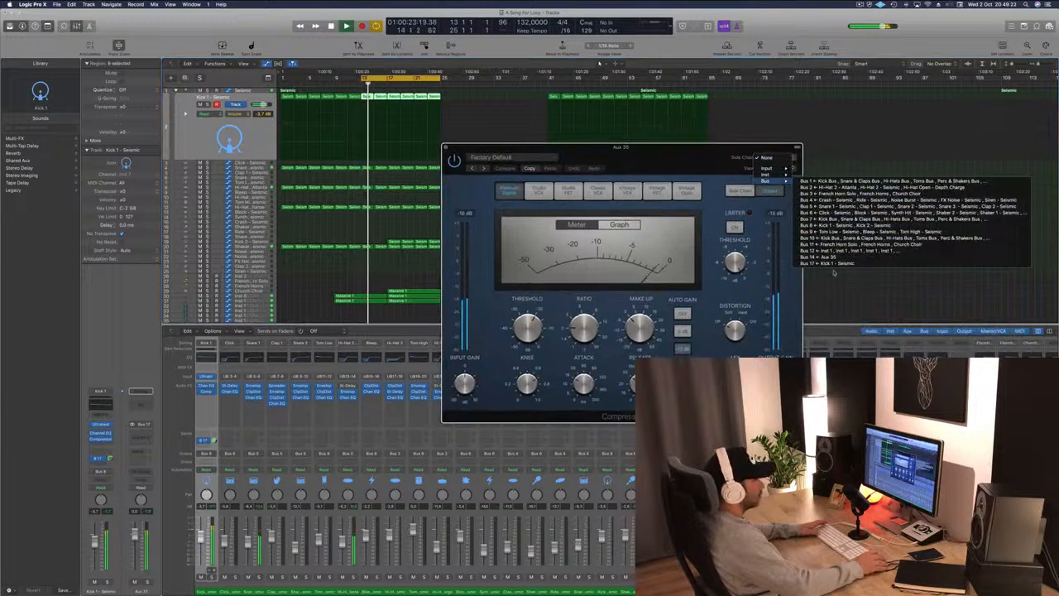
pyautogui.click(827, 263)
pyautogui.moveTo(664, 163); pyautogui.dragTo(746, 165)
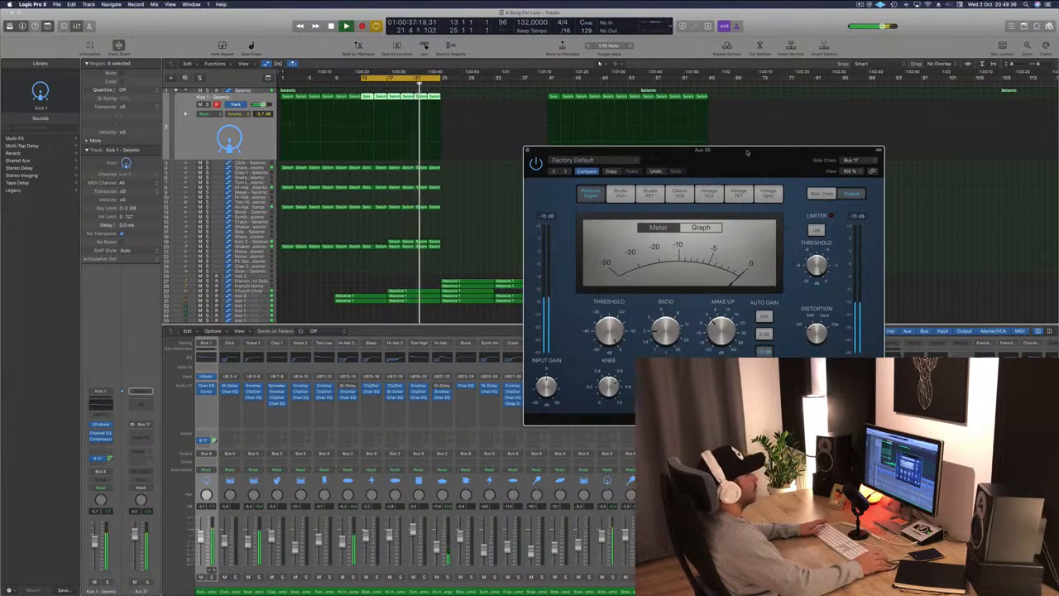
pyautogui.moveTo(746, 151); pyautogui.dragTo(768, 116)
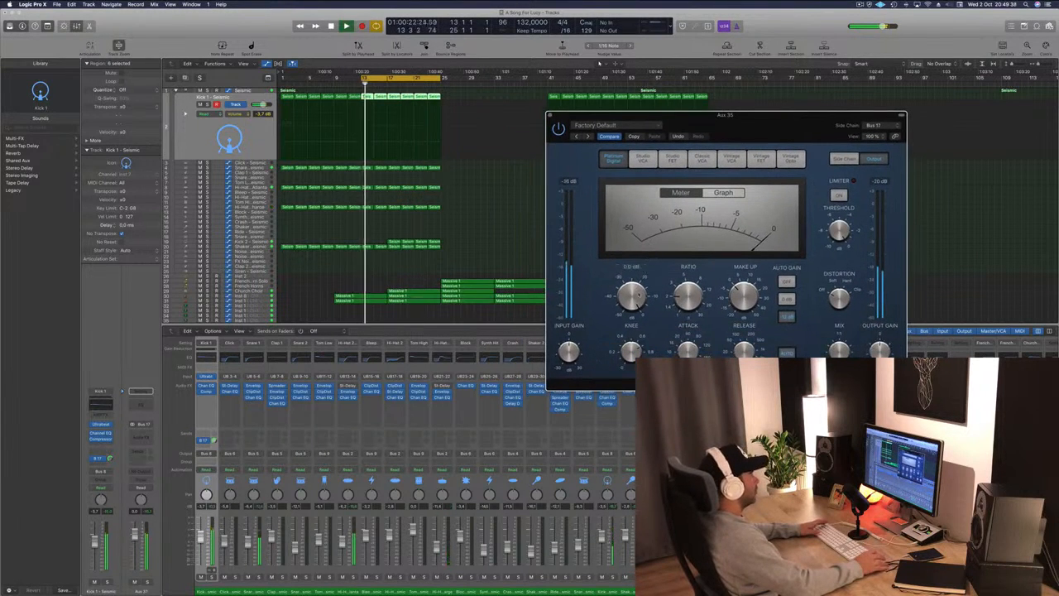
pyautogui.moveTo(632, 291); pyautogui.dragTo(632, 307)
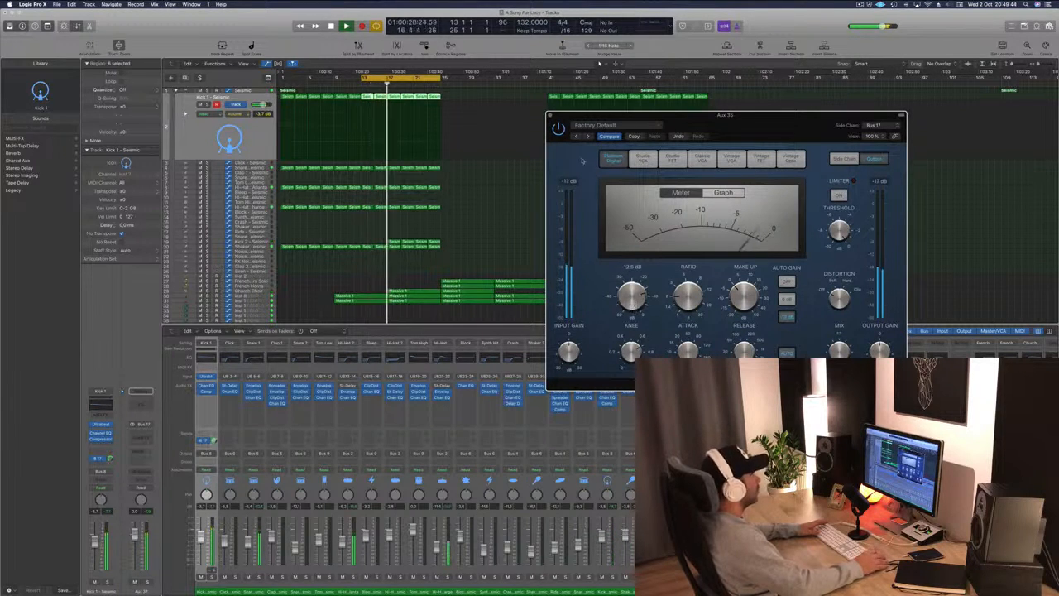
# Close the compressor window, hide the track automation and play the section.
pyautogui.click(543, 128)
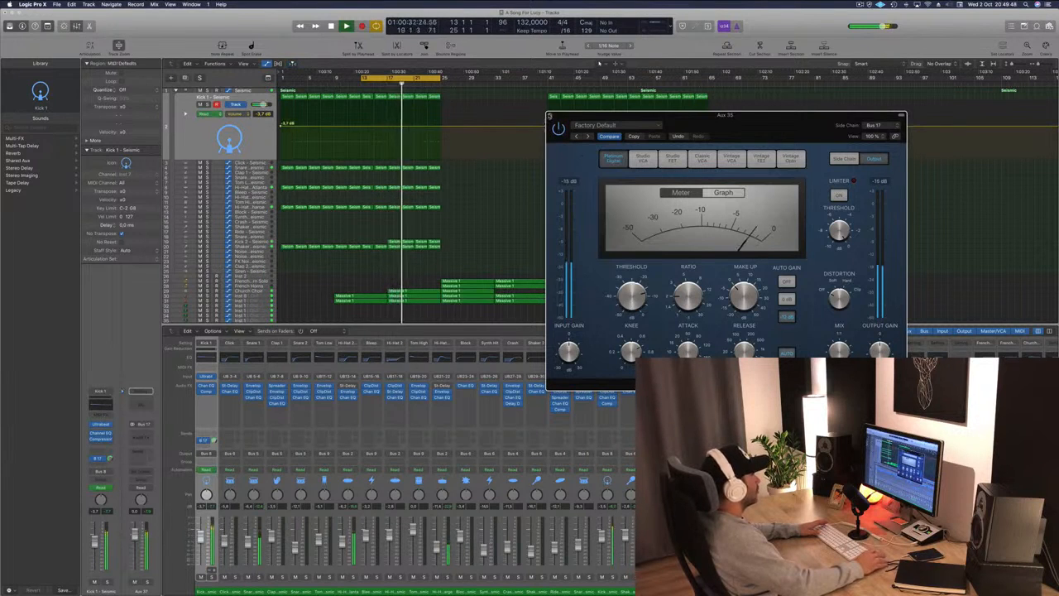
pyautogui.press('super+w')
pyautogui.click(214, 153)
pyautogui.press('ctrl+super+BackSpace')
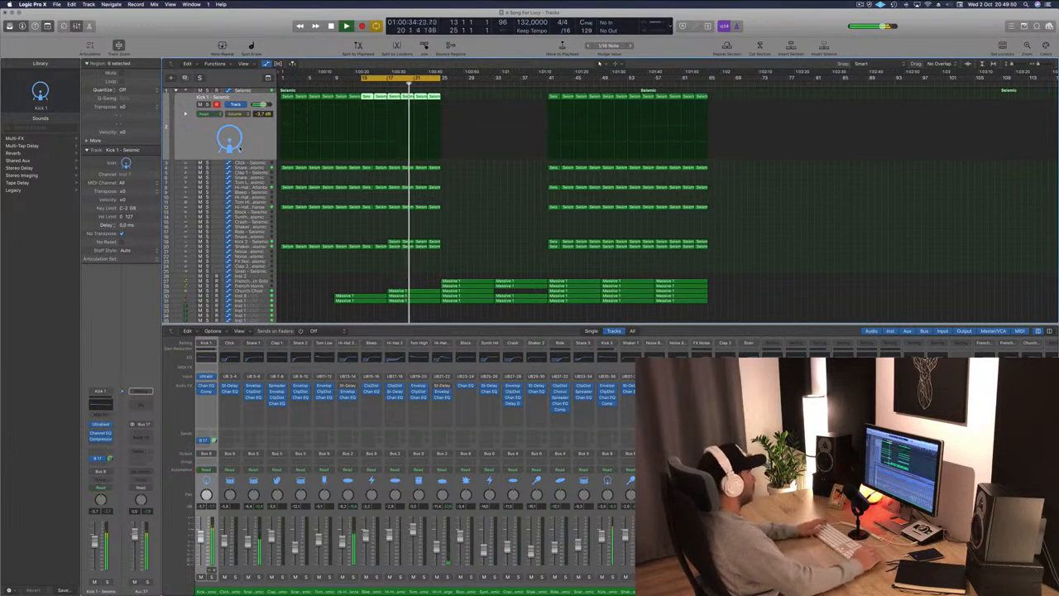
pyautogui.press('space')
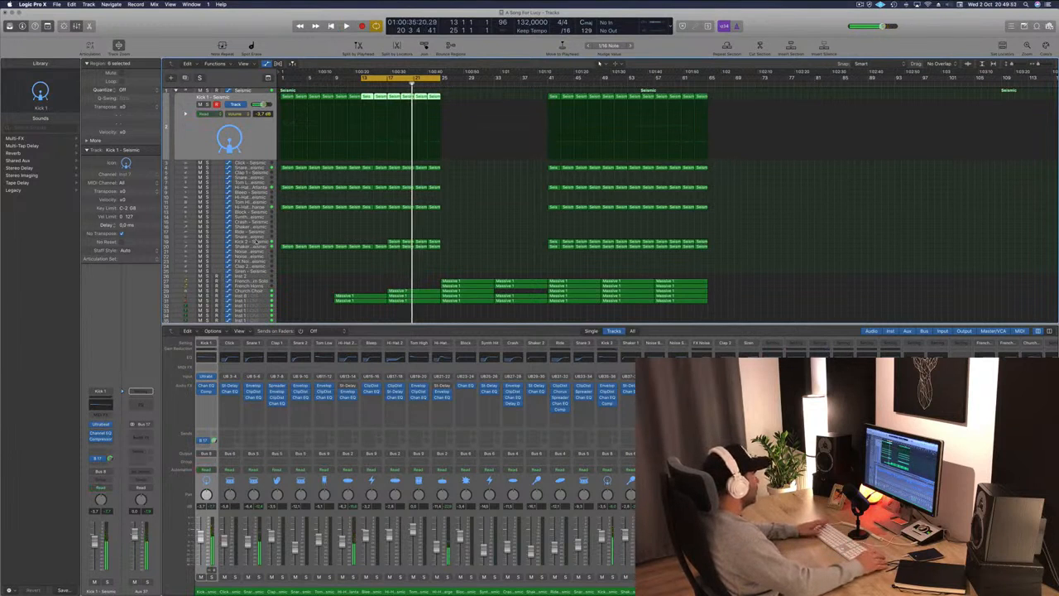
# Select the Kick 2 track and listen back to the cycled section.
pyautogui.click(234, 241)
pyautogui.press('space')
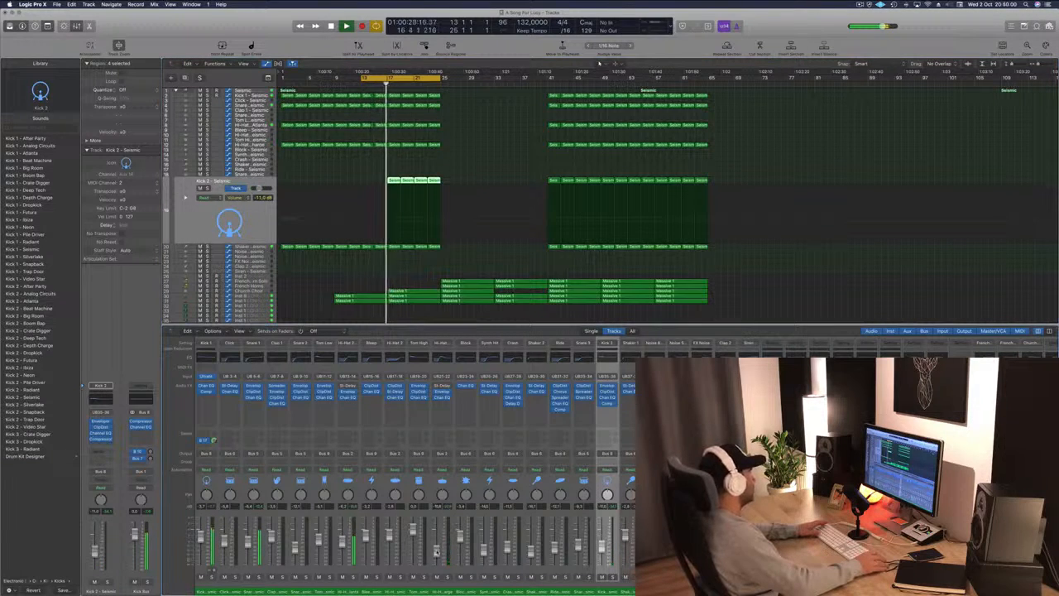
pyautogui.click(463, 257)
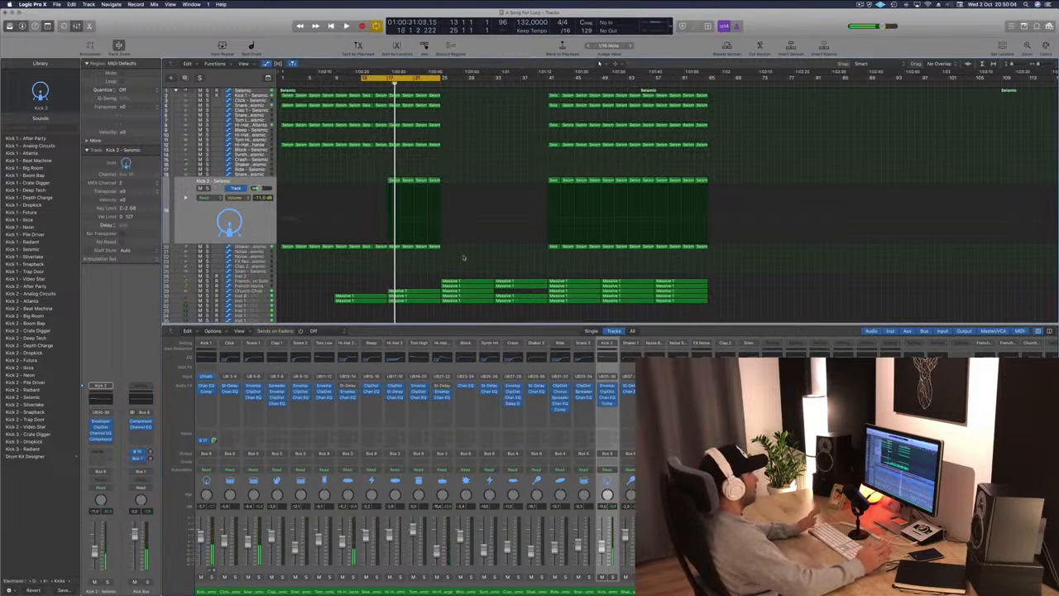
pyautogui.press('space')
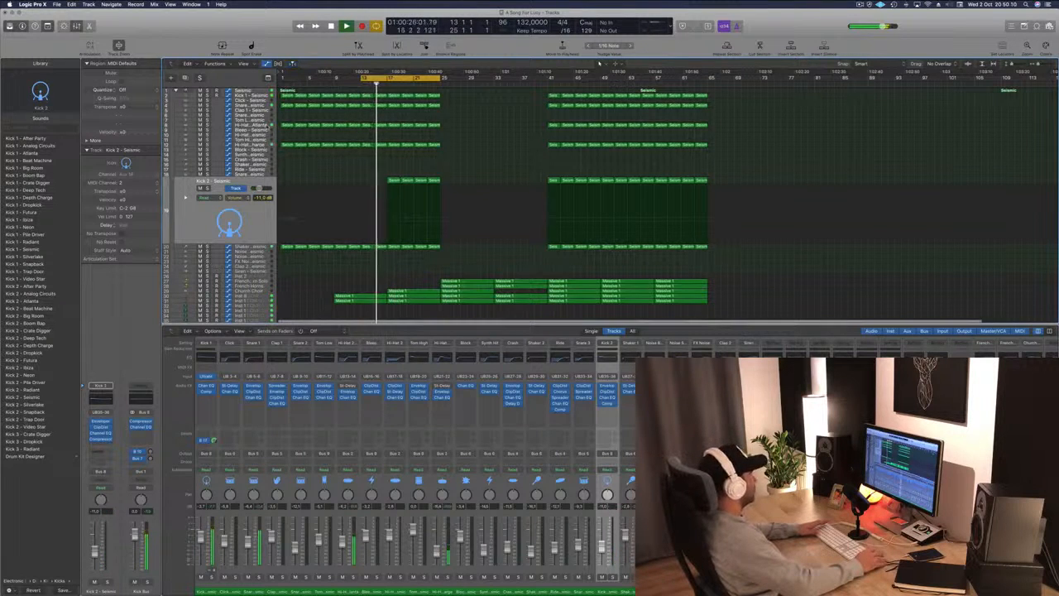
# Load the Hi-Hat 1 - Boom Bap patch from the library onto the Hi-Hat 2 track and audition it.
pyautogui.click(248, 125)
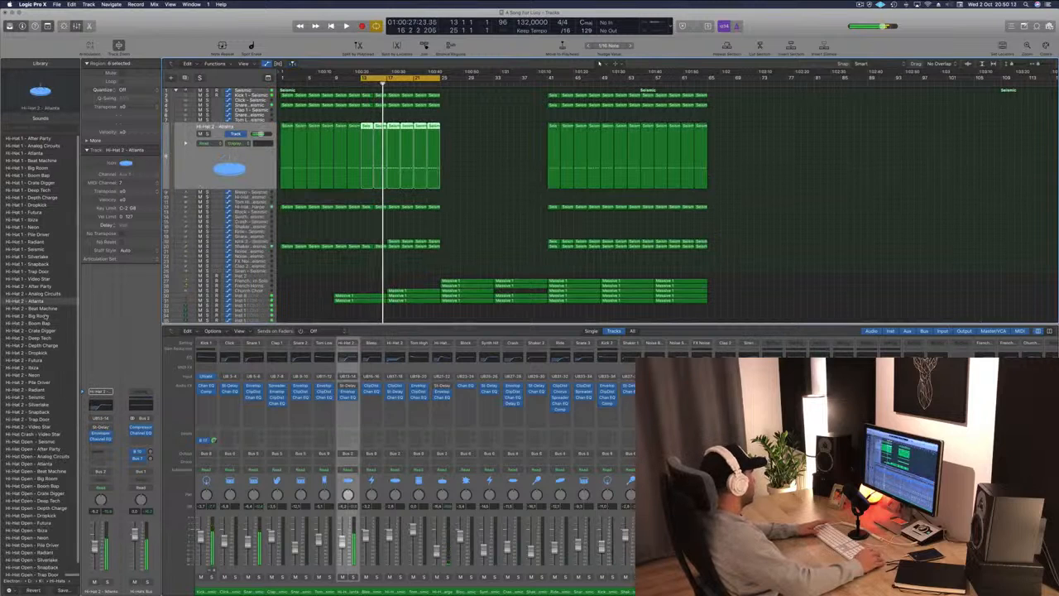
pyautogui.press('space')
pyautogui.click(43, 185)
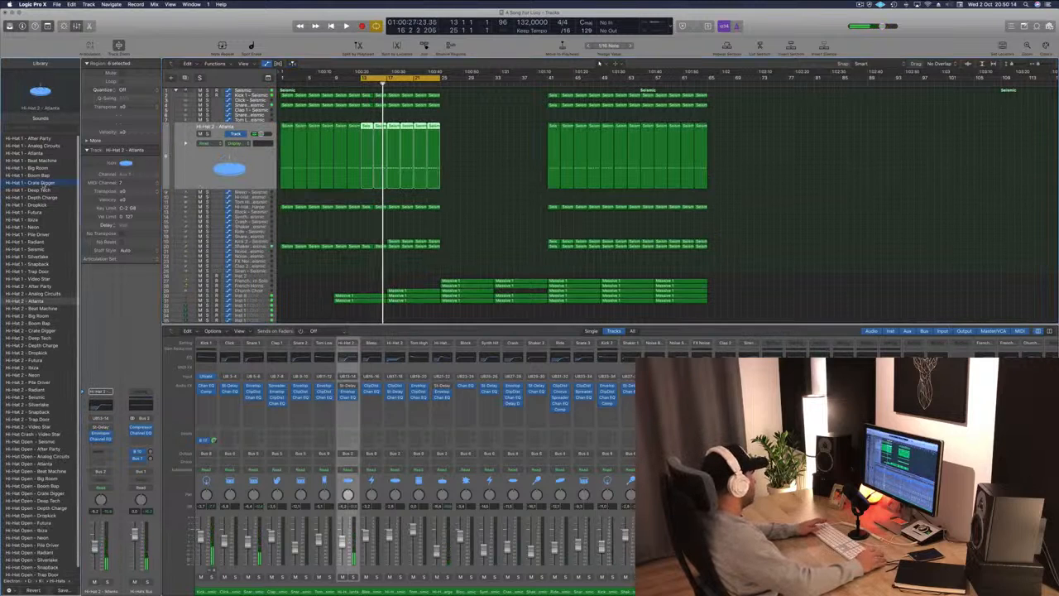
pyautogui.press('space')
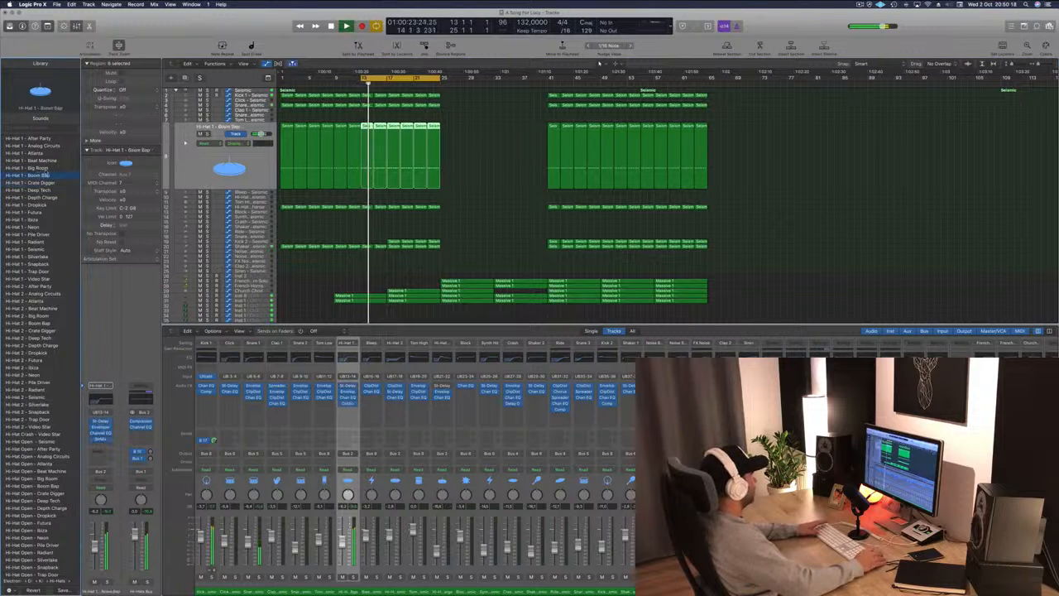
# Audition a series of Hi-Hat 1 library patches on the Hi-Hat 2 track, ending with the Hi-Hat 2 - Boom Bap patch.
pyautogui.click(31, 212)
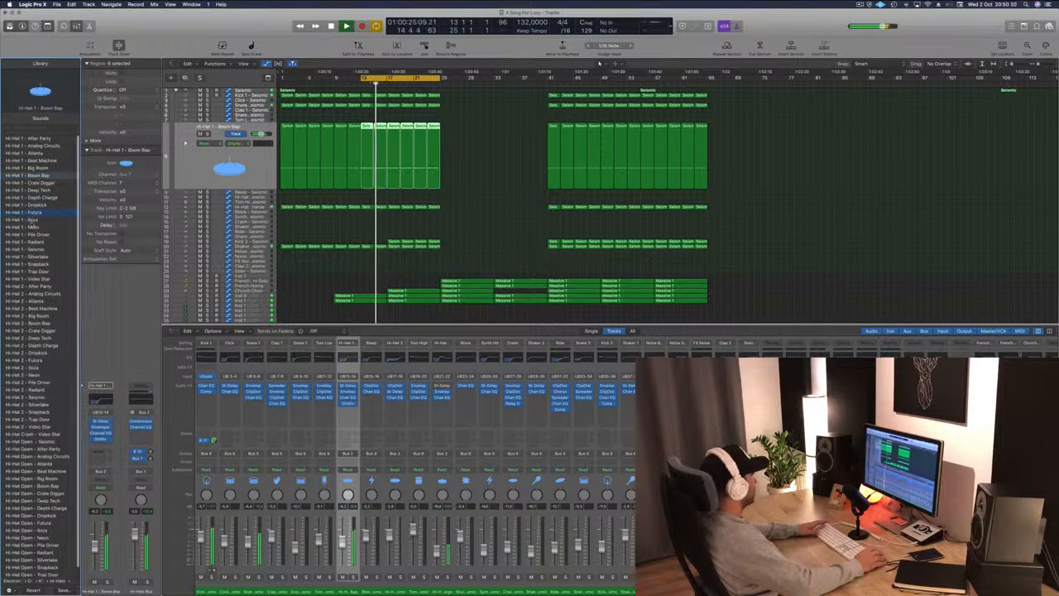
pyautogui.click(32, 227)
pyautogui.click(32, 234)
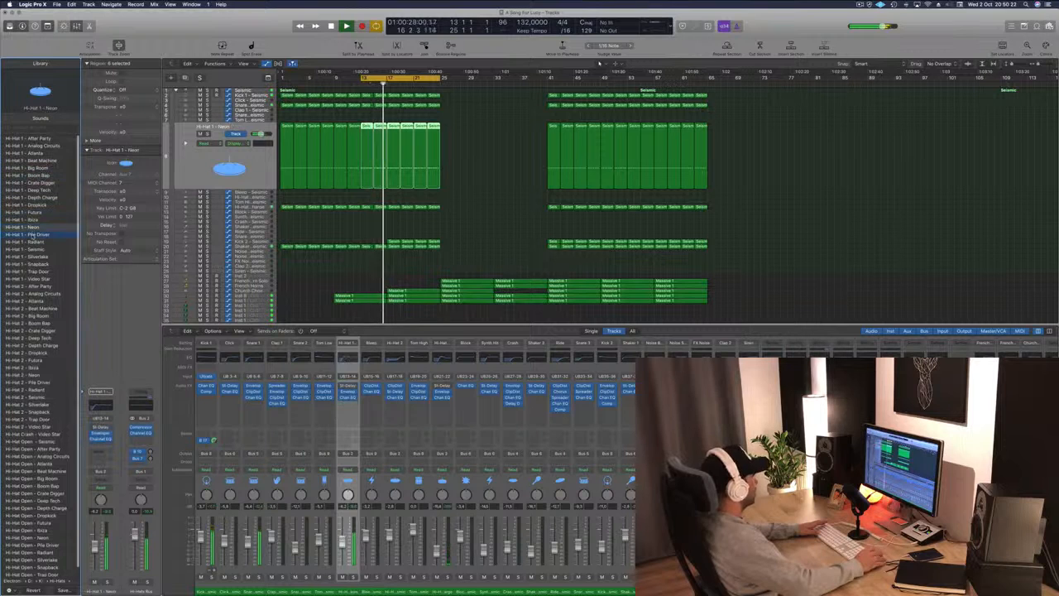
pyautogui.click(33, 249)
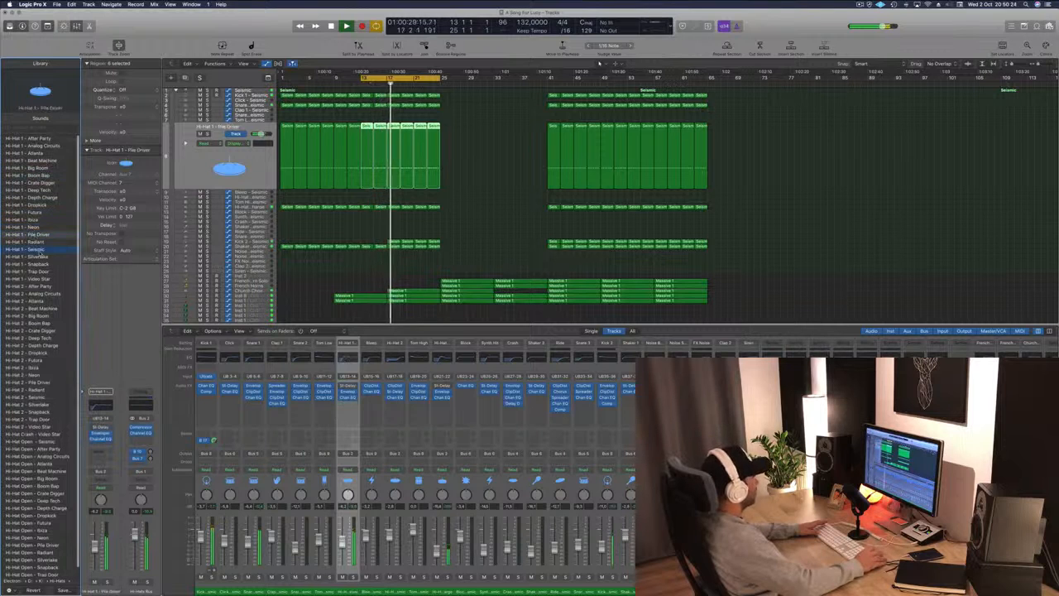
pyautogui.click(35, 256)
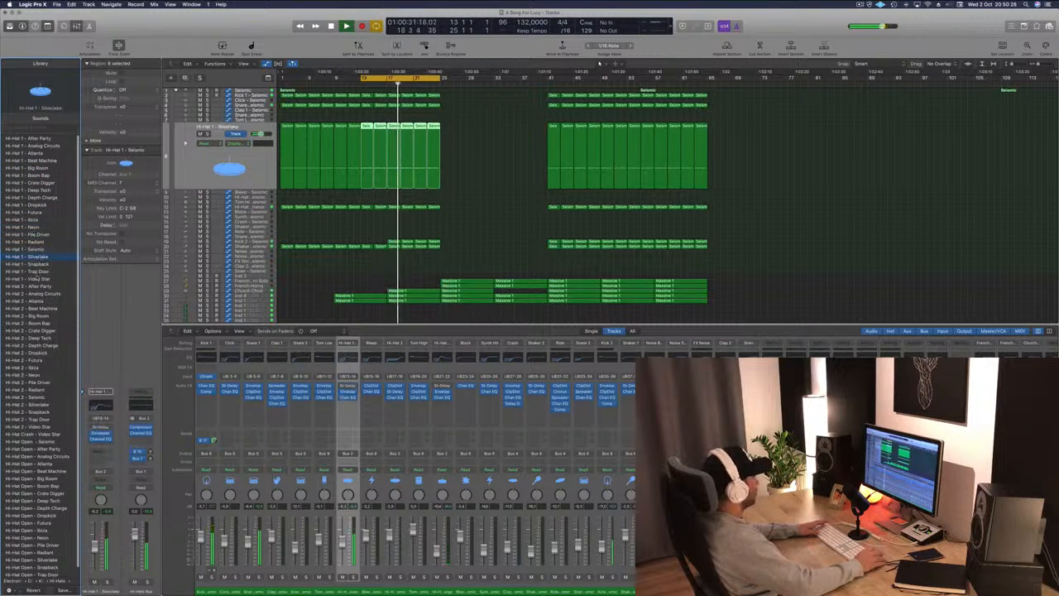
pyautogui.click(38, 272)
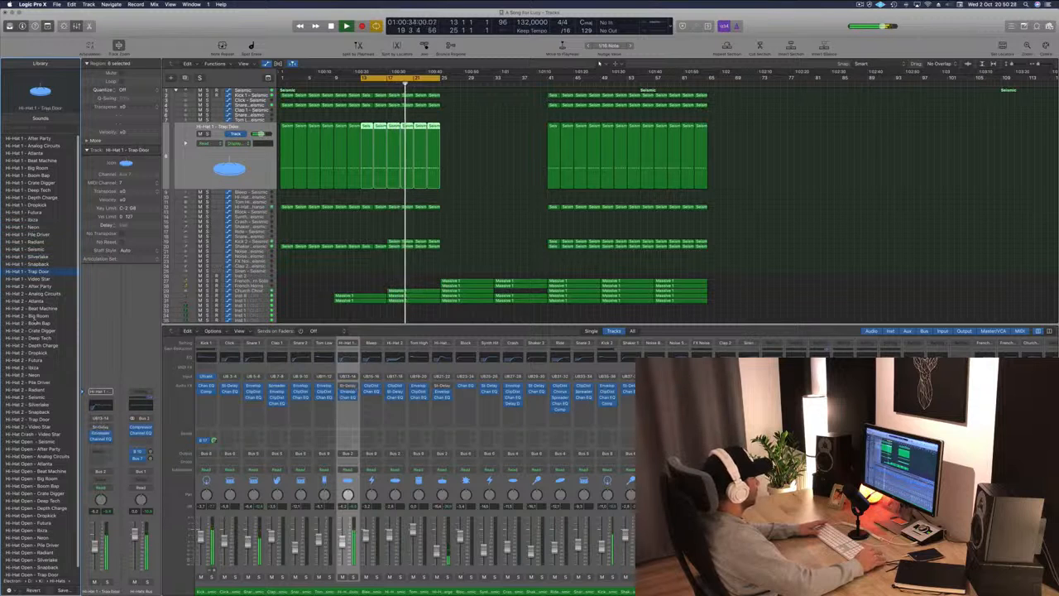
pyautogui.click(35, 323)
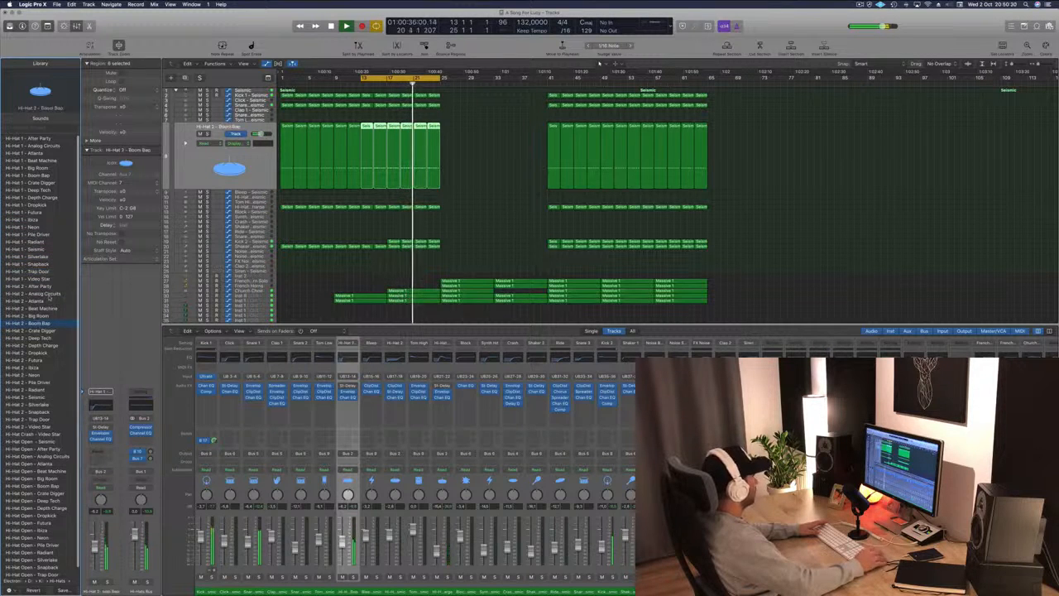
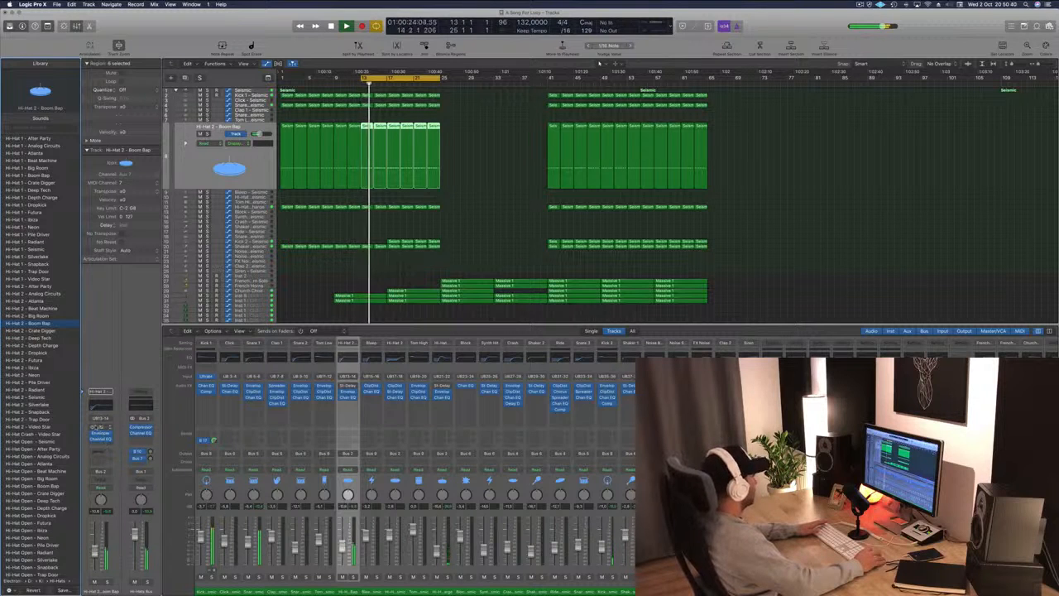
# Open the Stereo Delay on the Hi-Hat 2 track and step through several of its presets while listening.
pyautogui.click(101, 427)
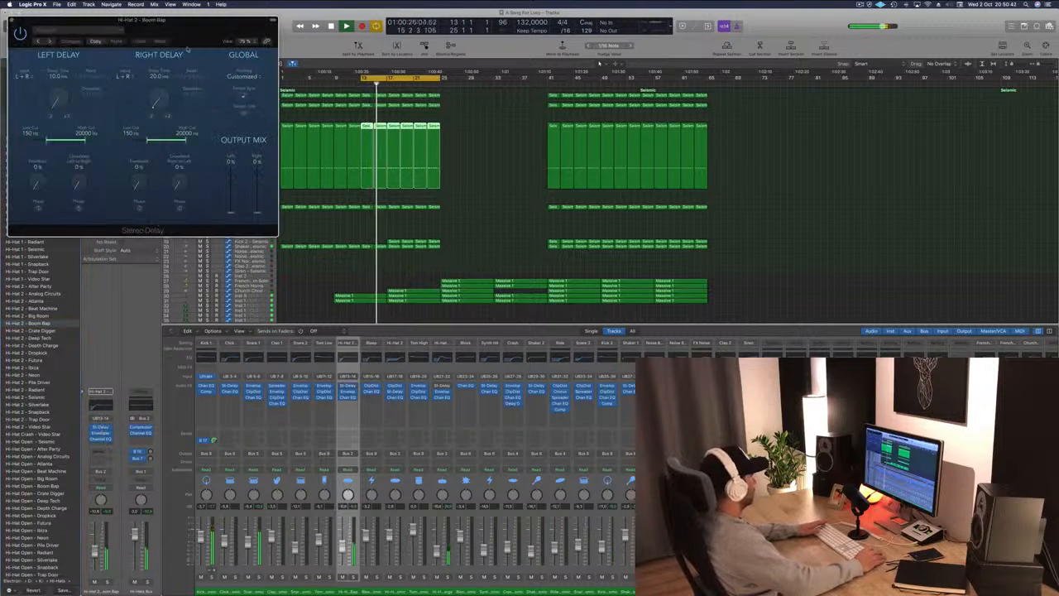
pyautogui.moveTo(62, 38); pyautogui.dragTo(369, 181)
pyautogui.click(355, 184)
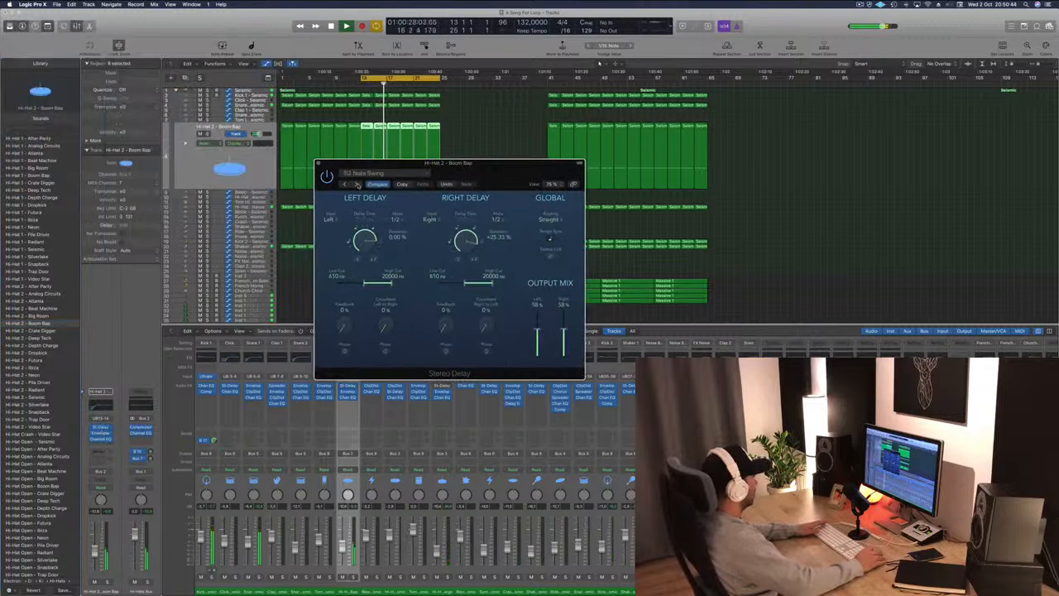
pyautogui.click(356, 183)
pyautogui.click(356, 183)
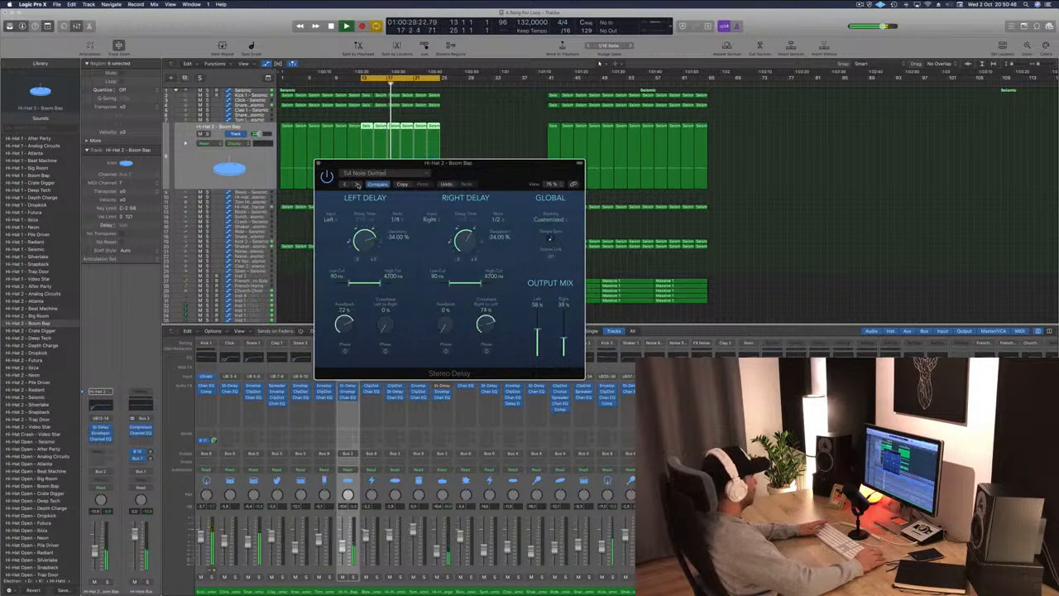
pyautogui.click(356, 183)
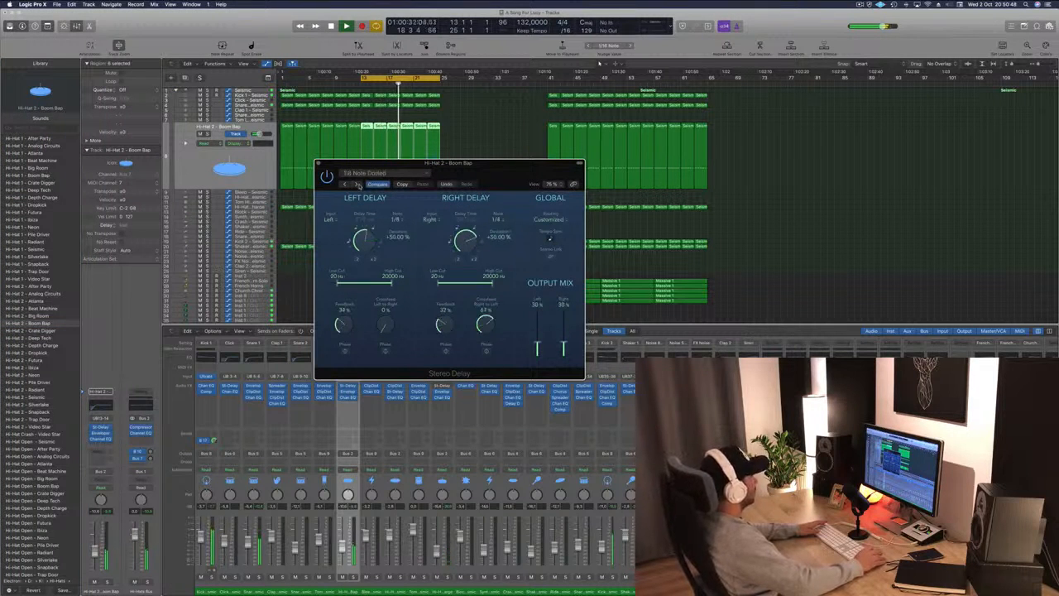
pyautogui.click(357, 183)
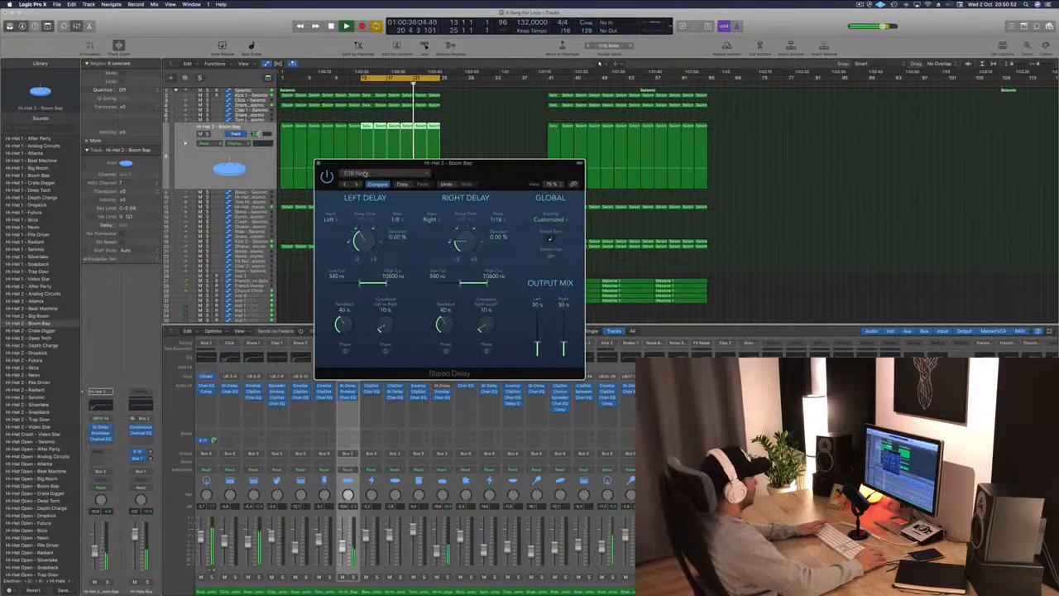
pyautogui.click(356, 184)
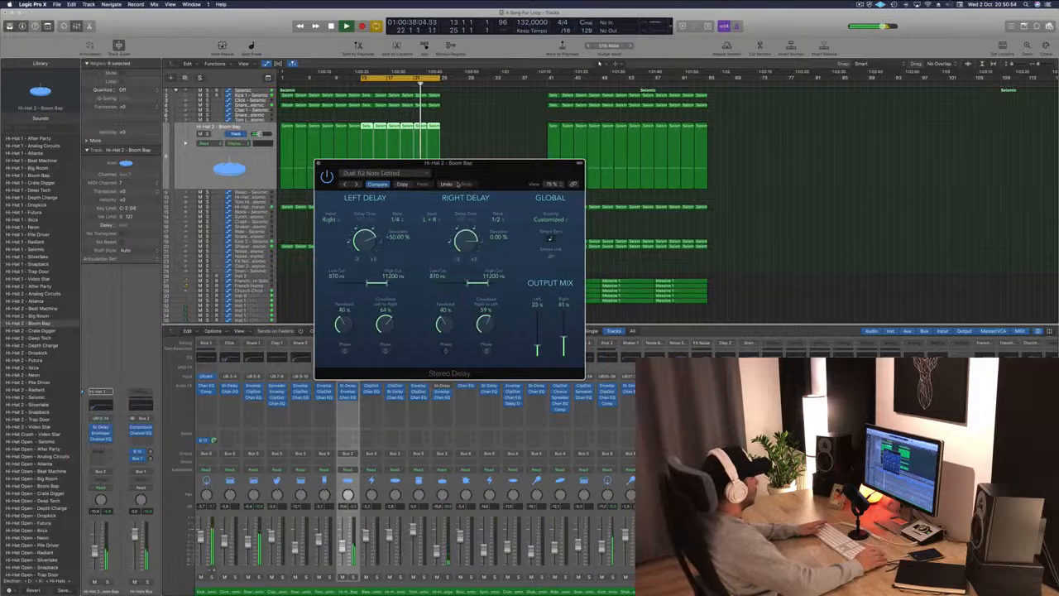
# Recall the Stereo Delay's default setting and close the plugin window.
pyautogui.click(376, 173)
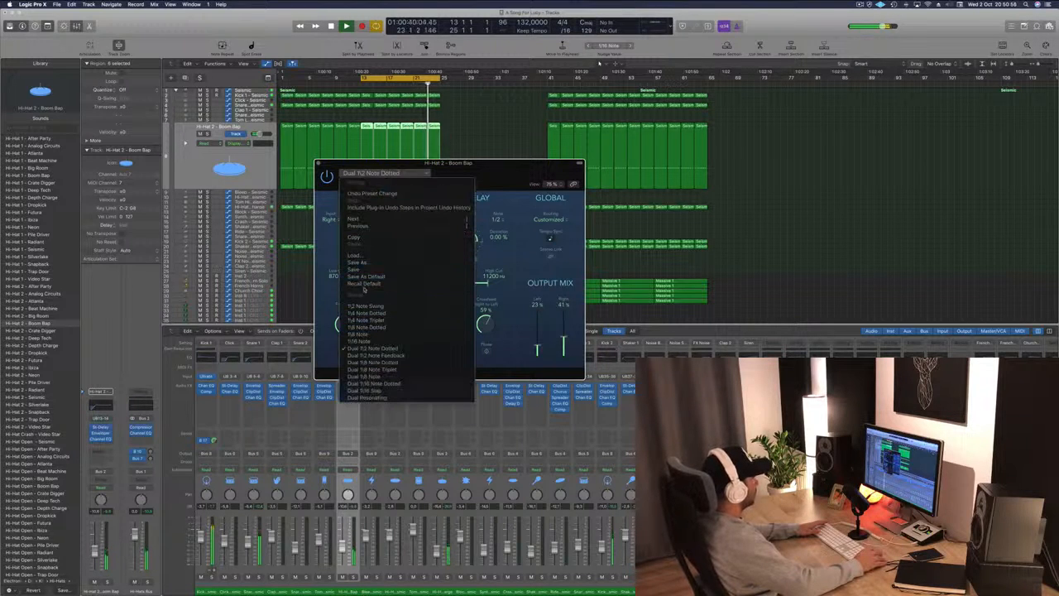
pyautogui.click(364, 284)
pyautogui.moveTo(469, 169); pyautogui.dragTo(760, 128)
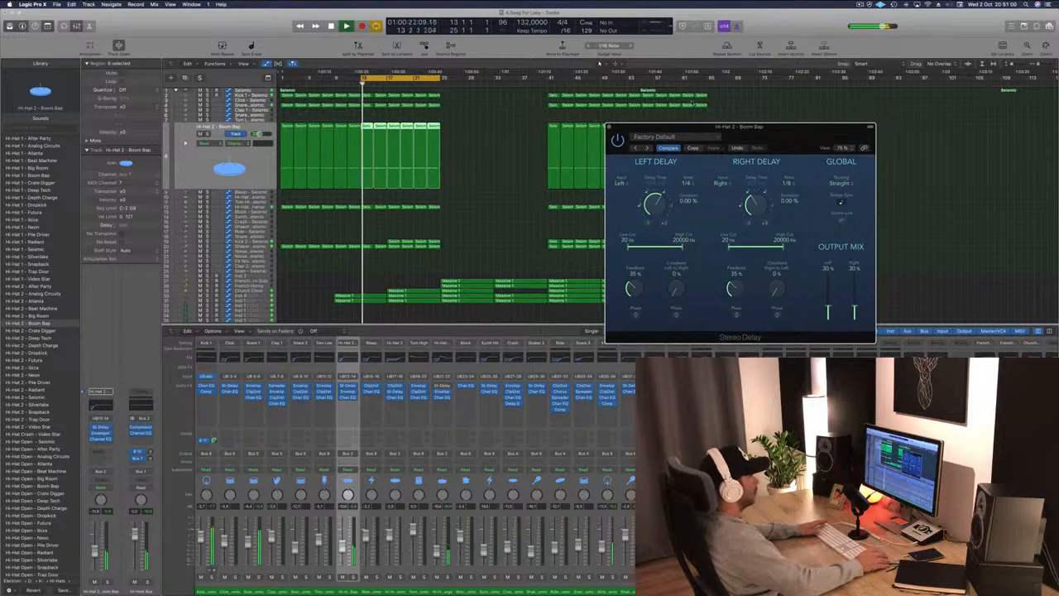
pyautogui.moveTo(693, 127); pyautogui.dragTo(633, 121)
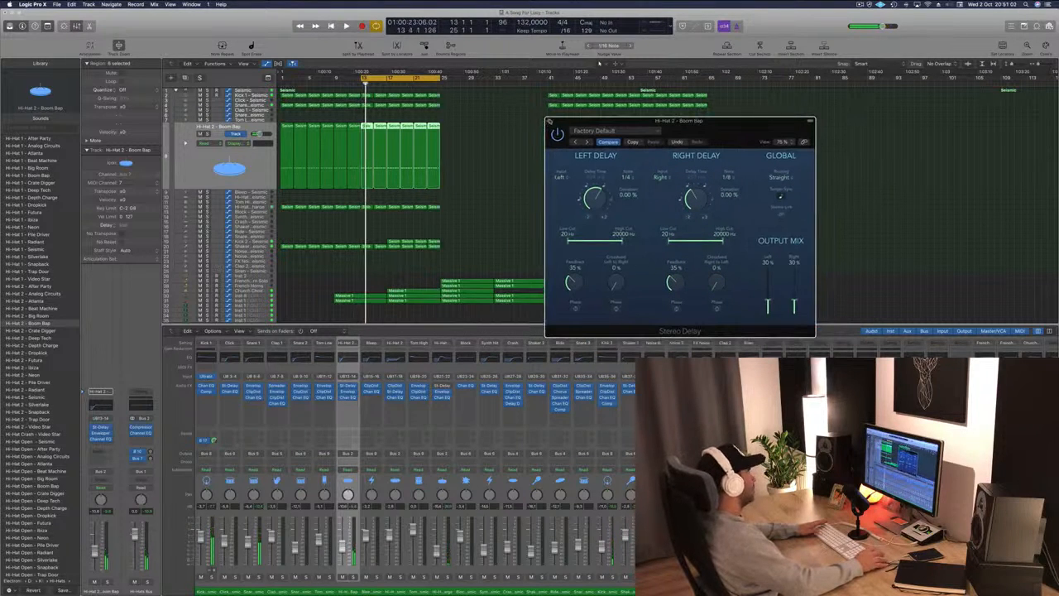
pyautogui.click(551, 122)
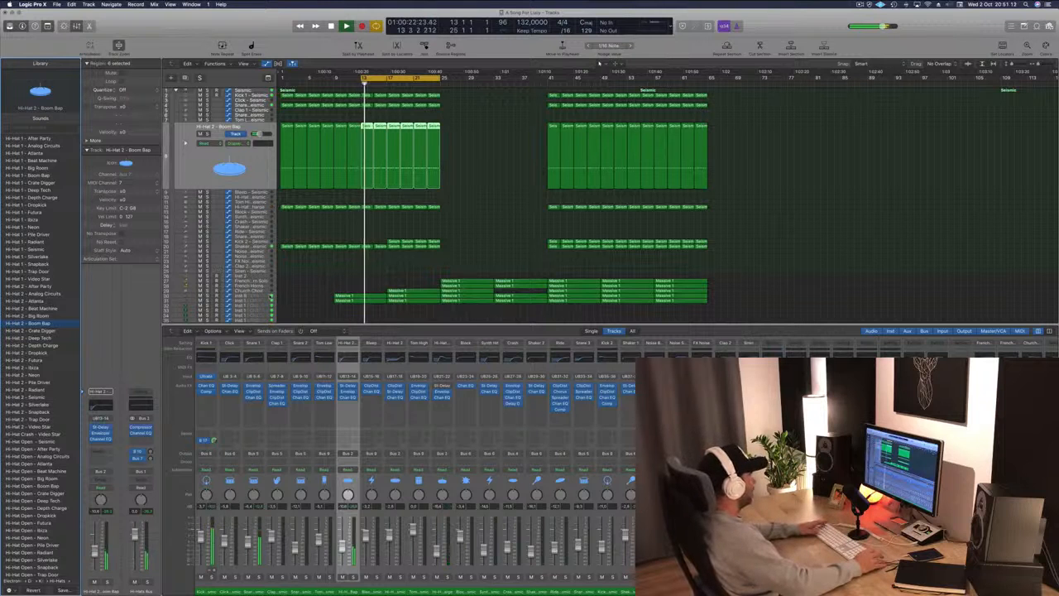
# Select the PAD - Anjuna Pad track, show its volume automation and briefly solo the track.
pyautogui.scroll(-10, 598, 63)
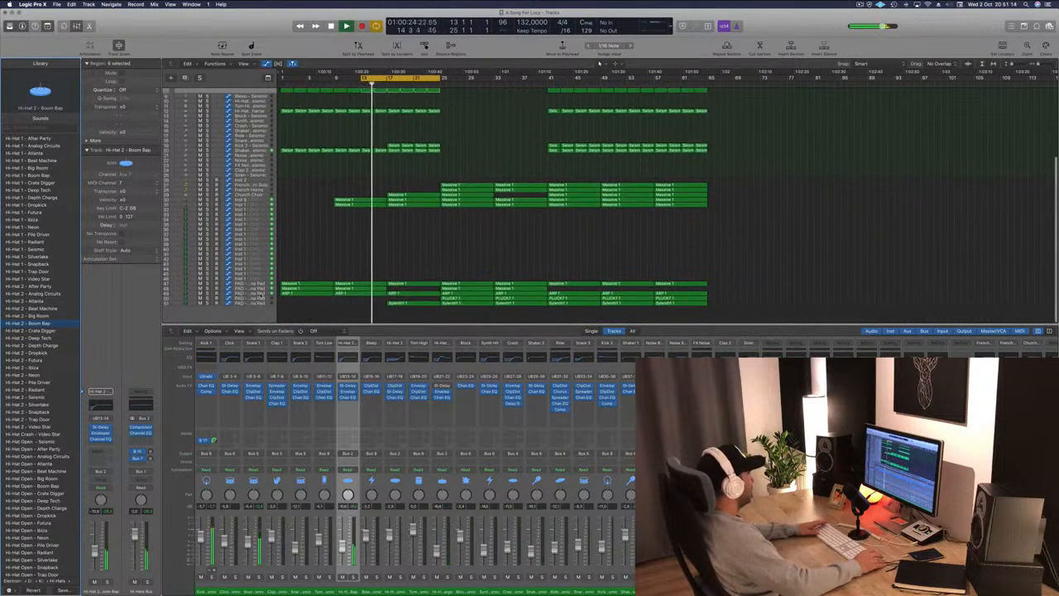
pyautogui.click(265, 289)
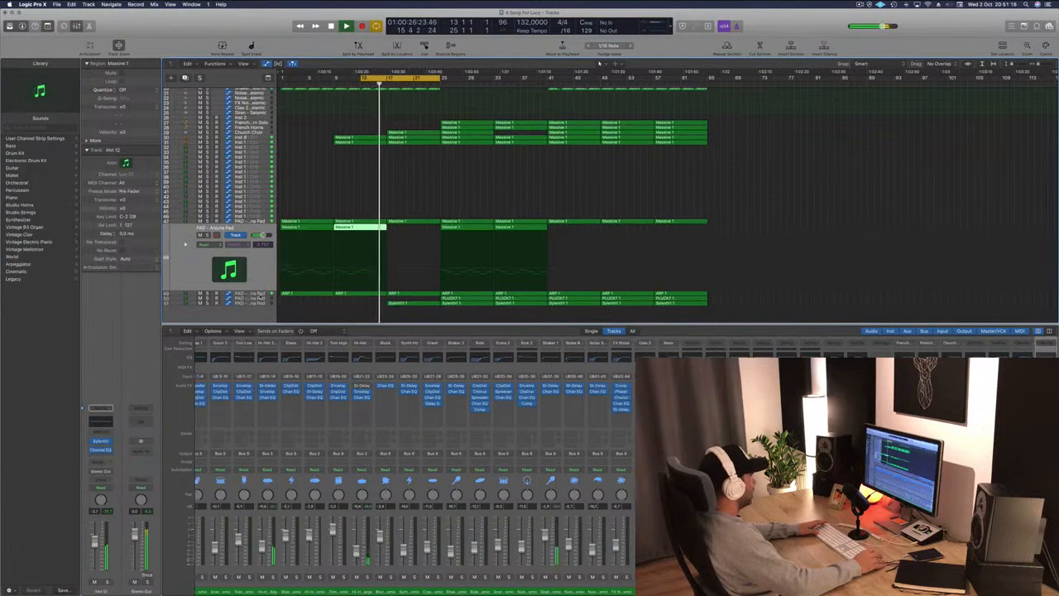
pyautogui.click(260, 294)
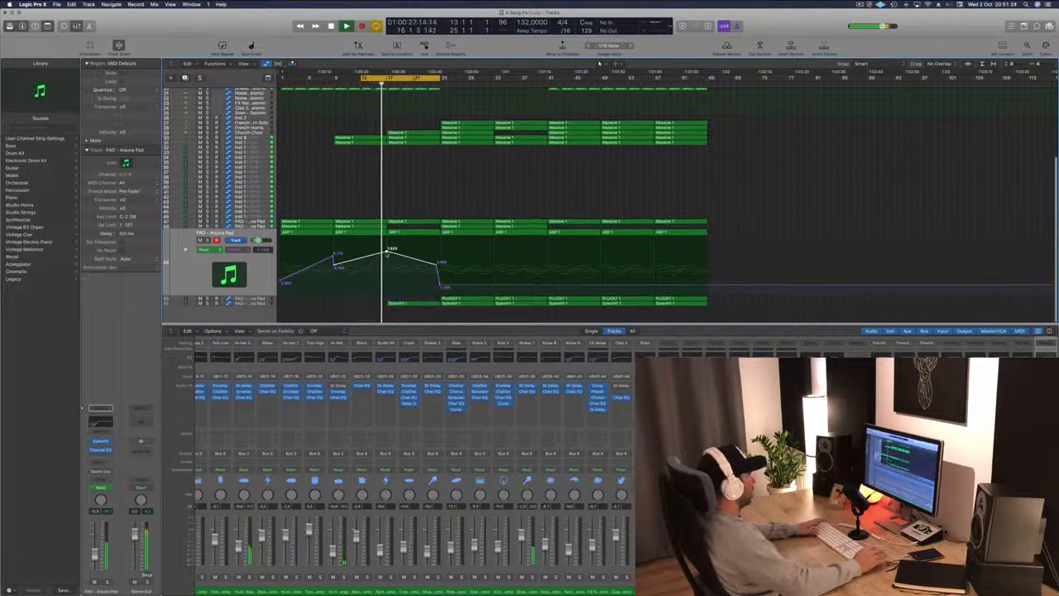
pyautogui.press('s')
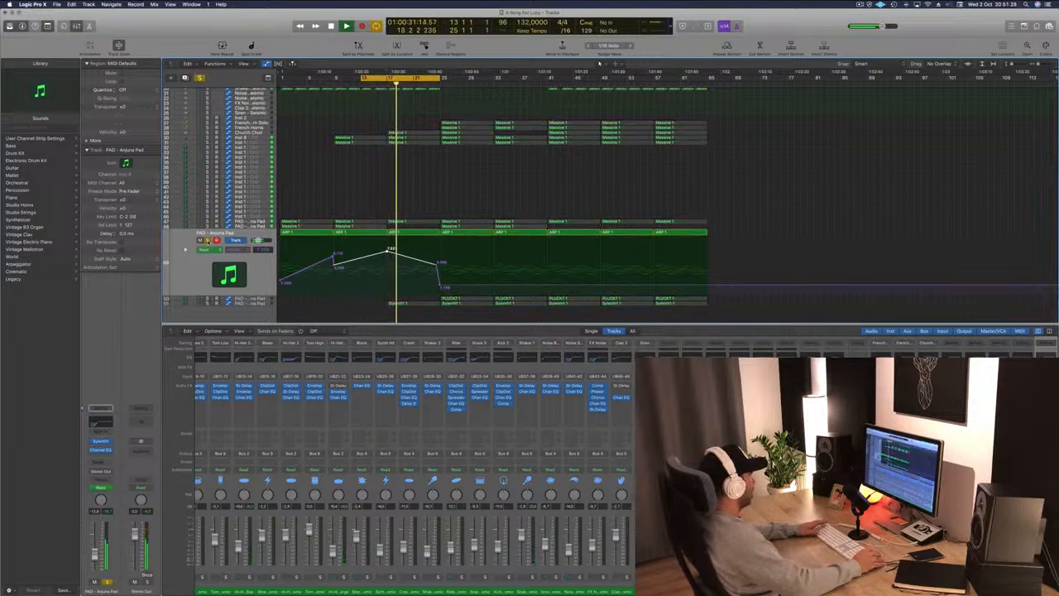
pyautogui.press('s')
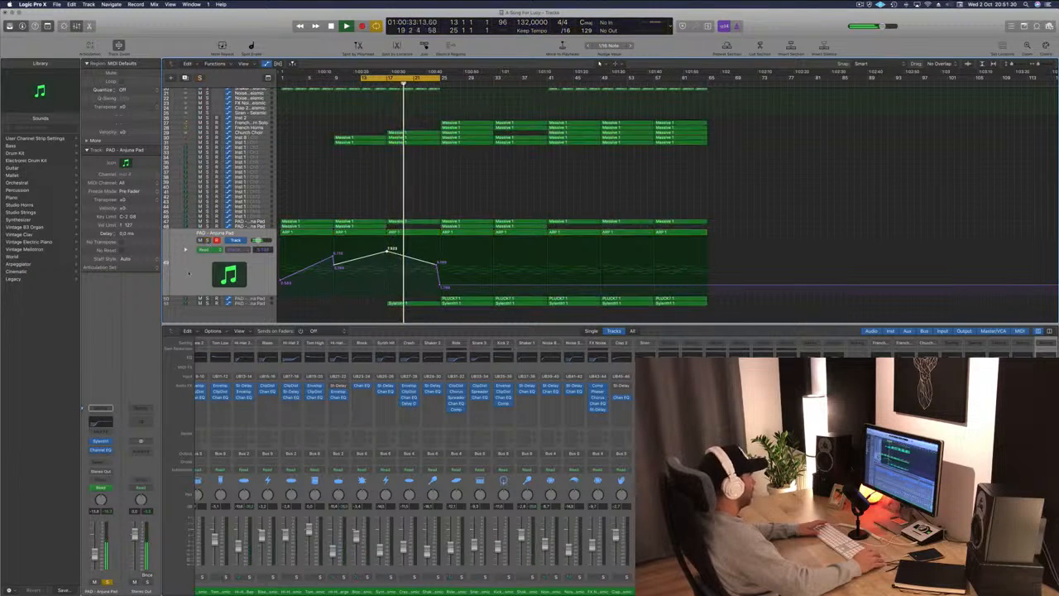
# Copy the PLUCK 1 region with its automation back to bar 17 and play from there.
pyautogui.click(263, 299)
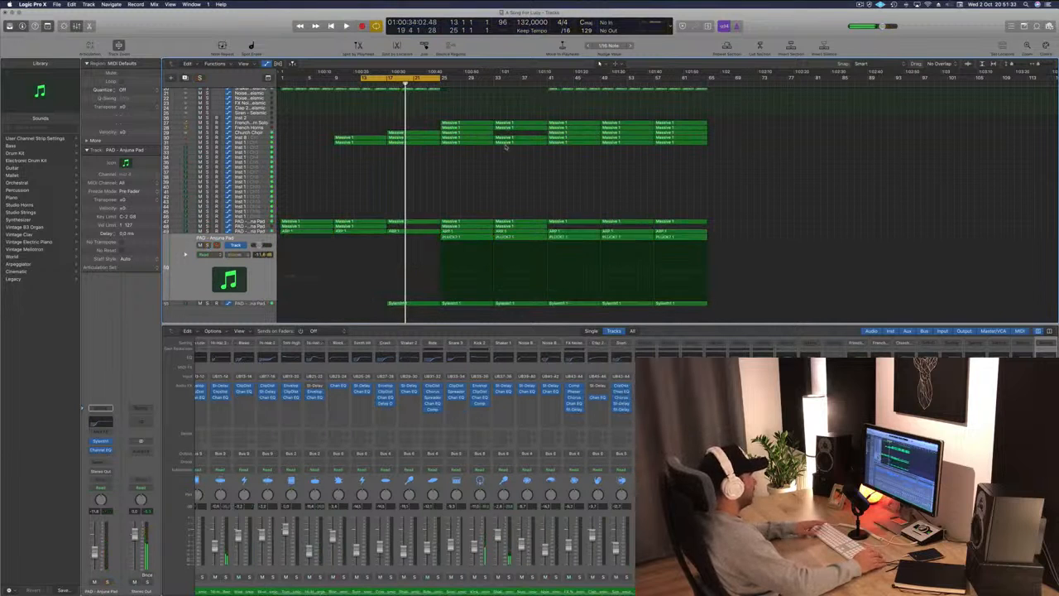
pyautogui.moveTo(460, 237); pyautogui.dragTo(407, 237)
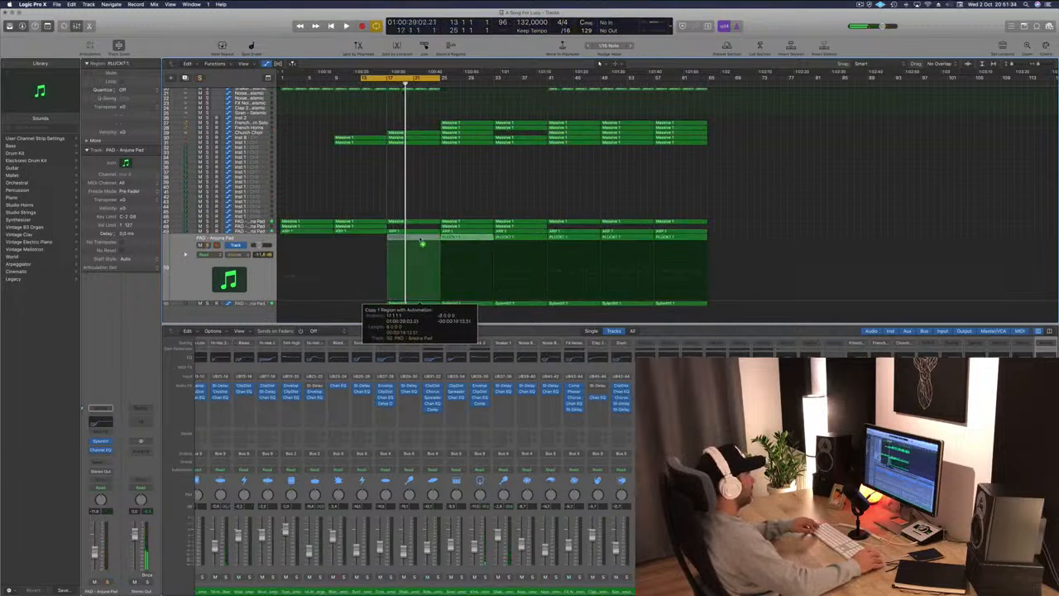
pyautogui.press('space')
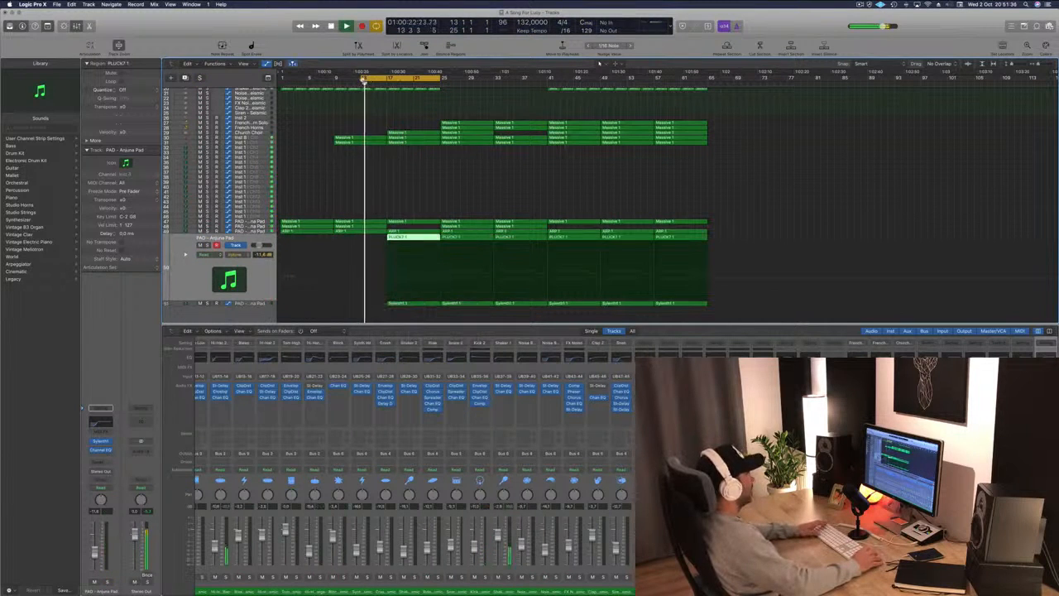
pyautogui.moveTo(364, 78); pyautogui.dragTo(386, 80)
pyautogui.press('space')
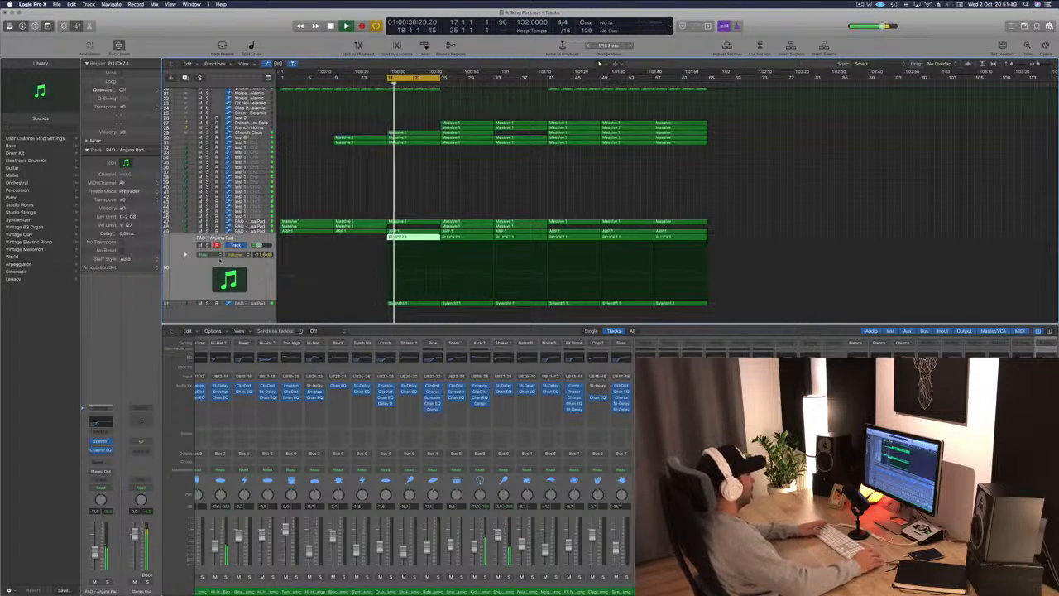
# Toggle the pad track's solo and automation view while playing back the section.
pyautogui.press('s')
pyautogui.press('s')
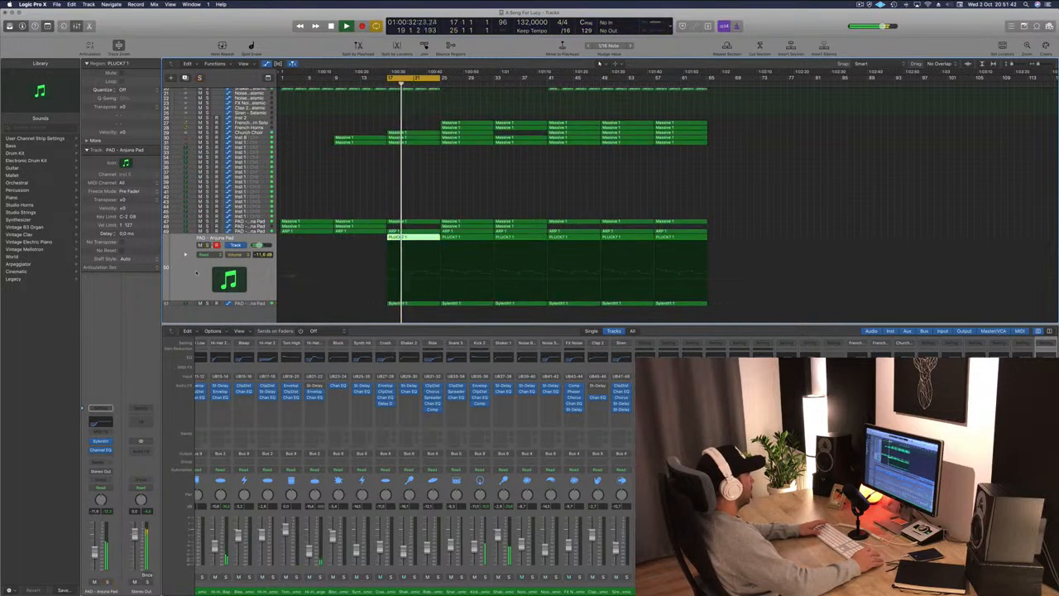
pyautogui.click(252, 232)
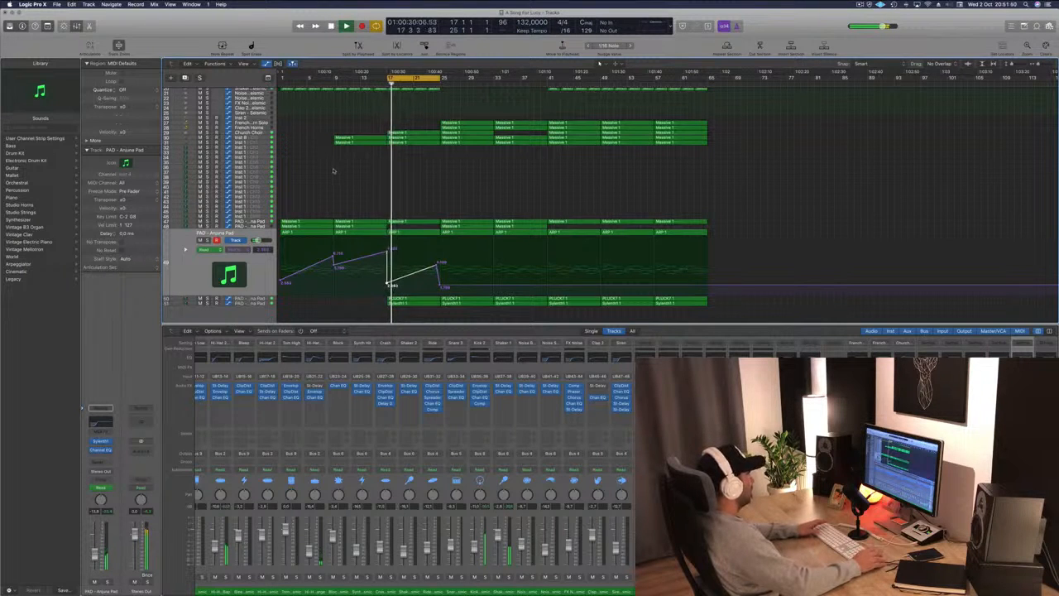
pyautogui.press('a')
pyautogui.press('space')
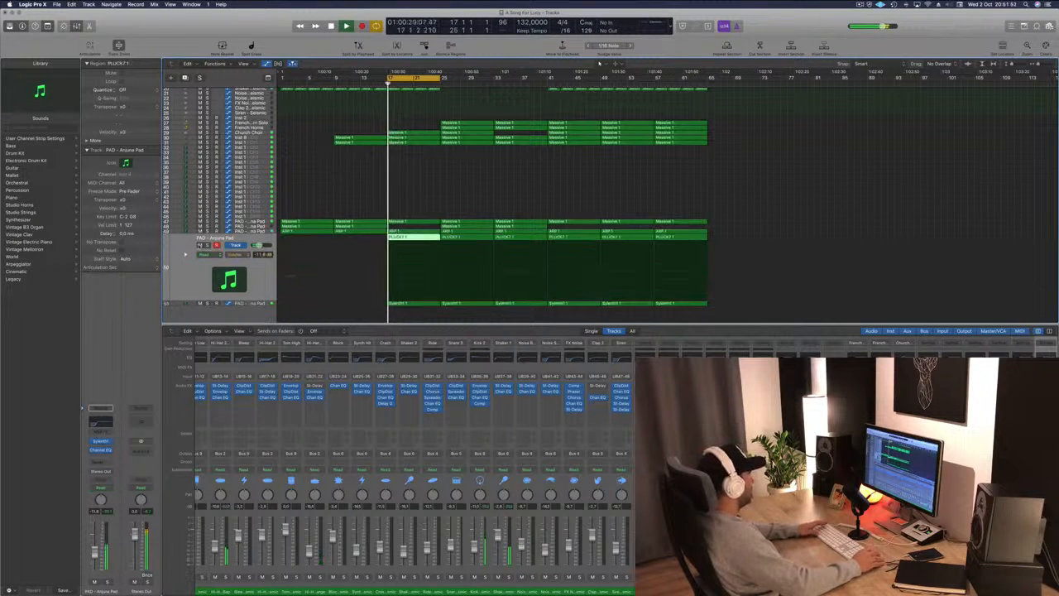
pyautogui.hotkey('ctrl', 's')
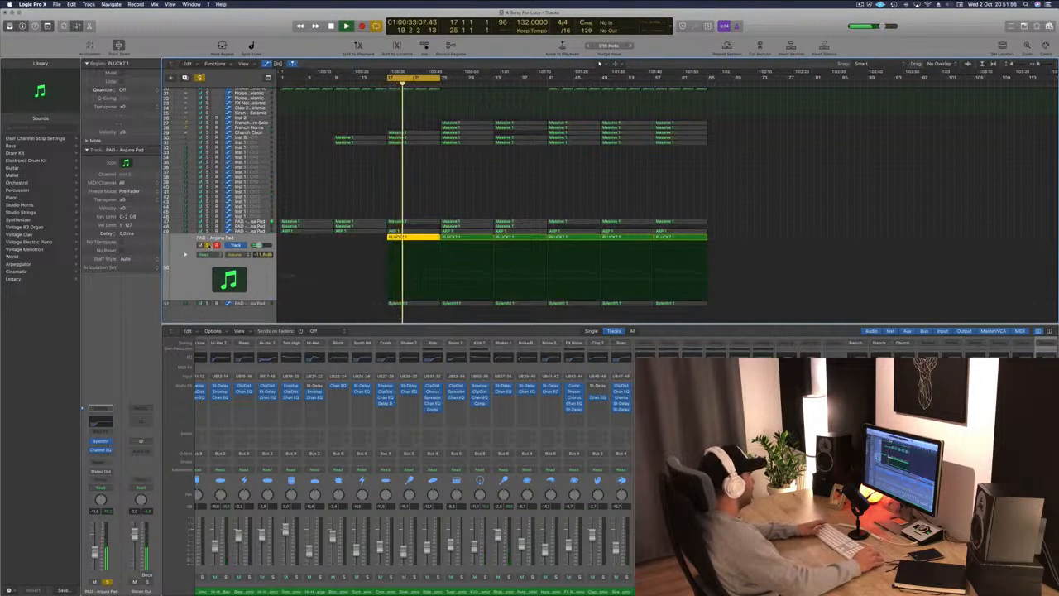
pyautogui.click(209, 245)
pyautogui.press('space')
pyautogui.press('space')
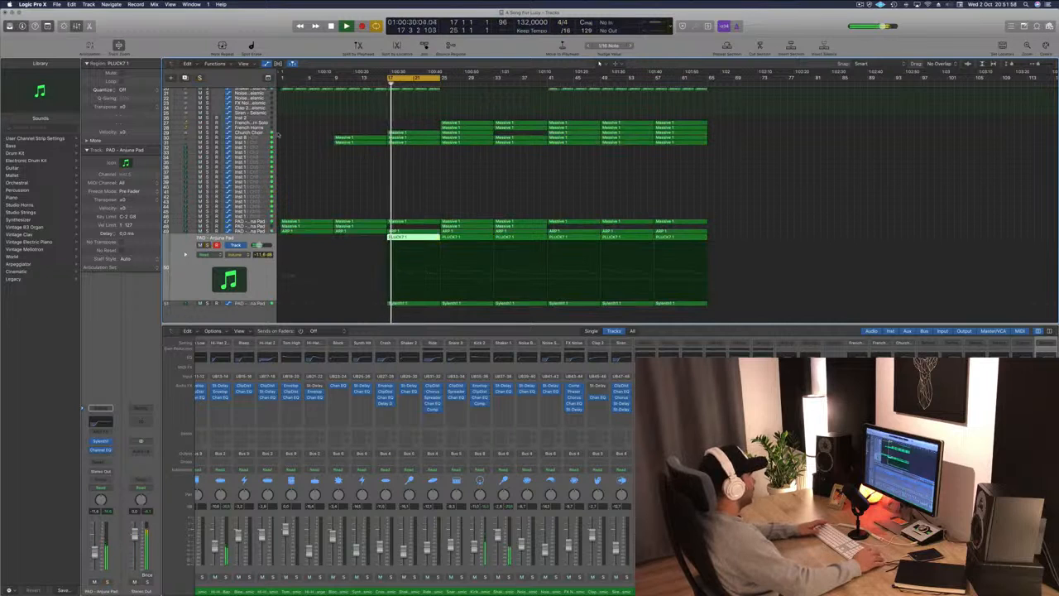
# Mute the selected strings region on Inst 6 and toggle the string tracks' mute while listening.
pyautogui.click(261, 138)
pyautogui.hotkey('ctrl', 'm')
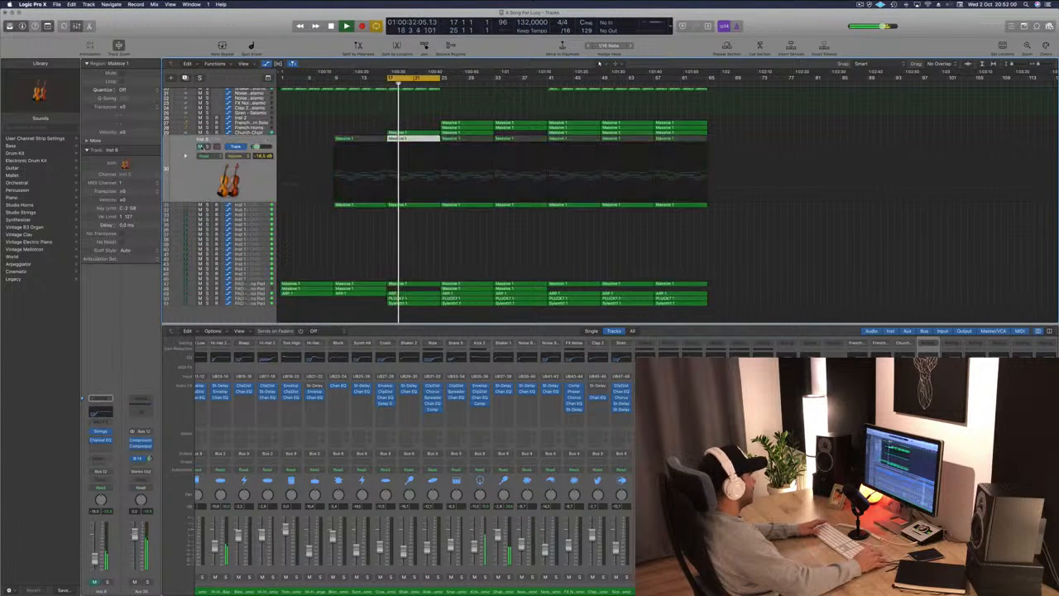
pyautogui.click(200, 205)
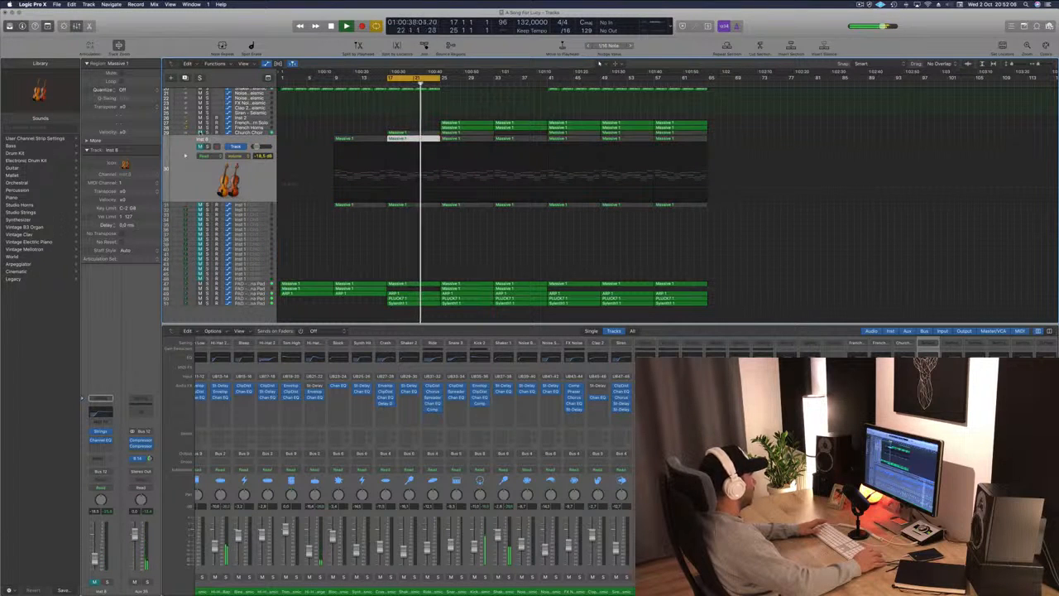
pyautogui.click(199, 146)
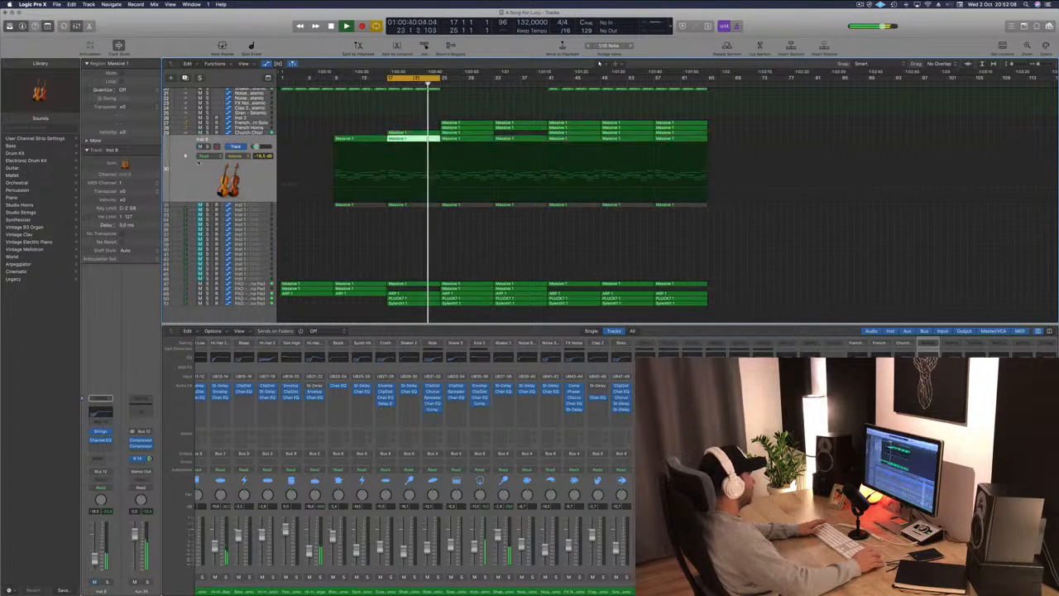
pyautogui.click(200, 204)
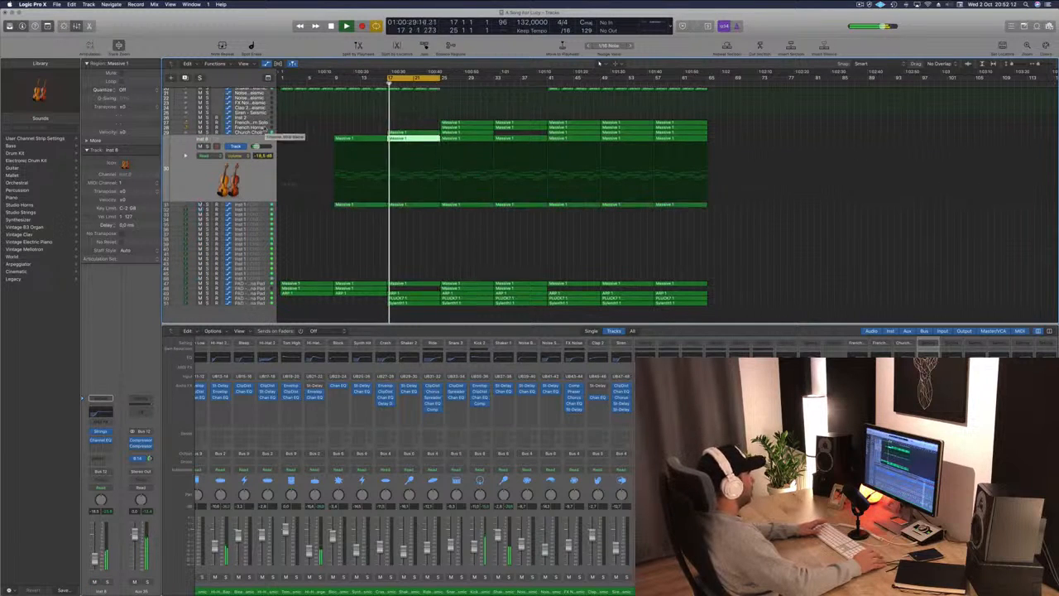
# Select the French Horns and Church Choir tracks and toggle the choir's mute during playback.
pyautogui.click(265, 129)
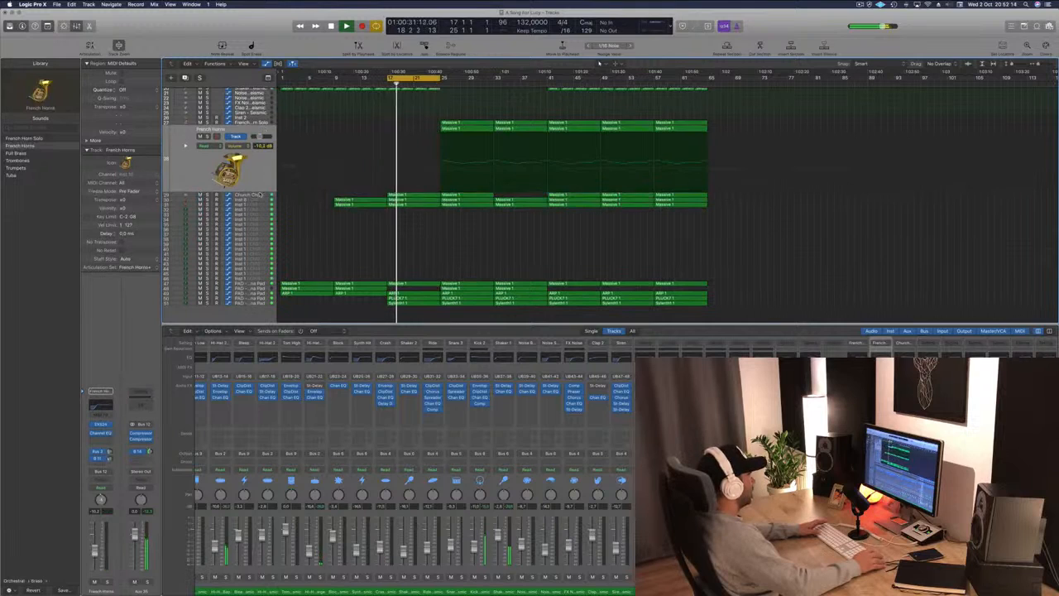
pyautogui.click(260, 194)
pyautogui.click(200, 141)
pyautogui.press('space')
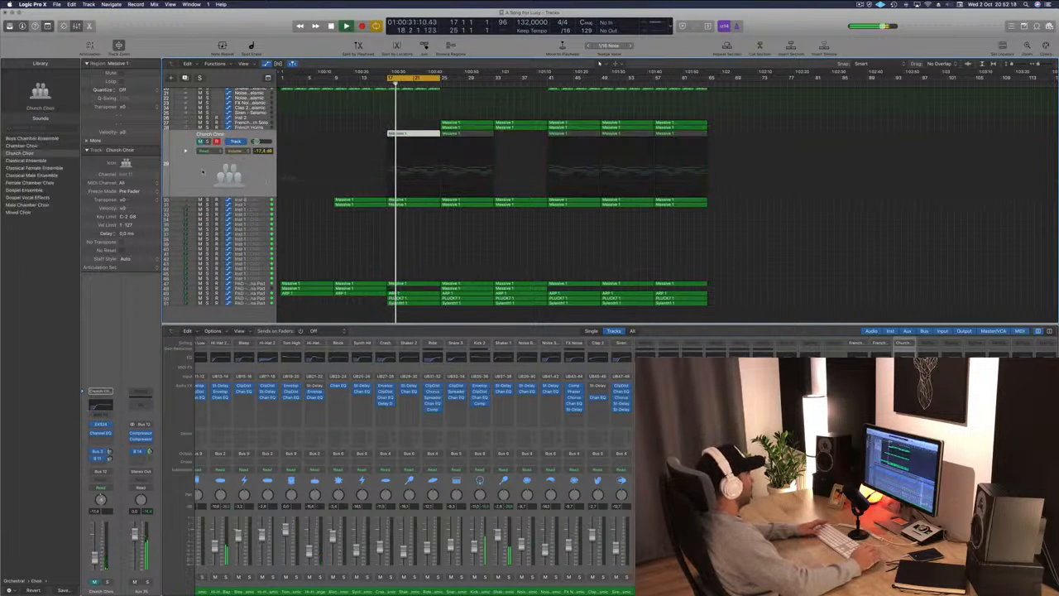
pyautogui.click(200, 142)
pyautogui.press('space')
pyautogui.press('space')
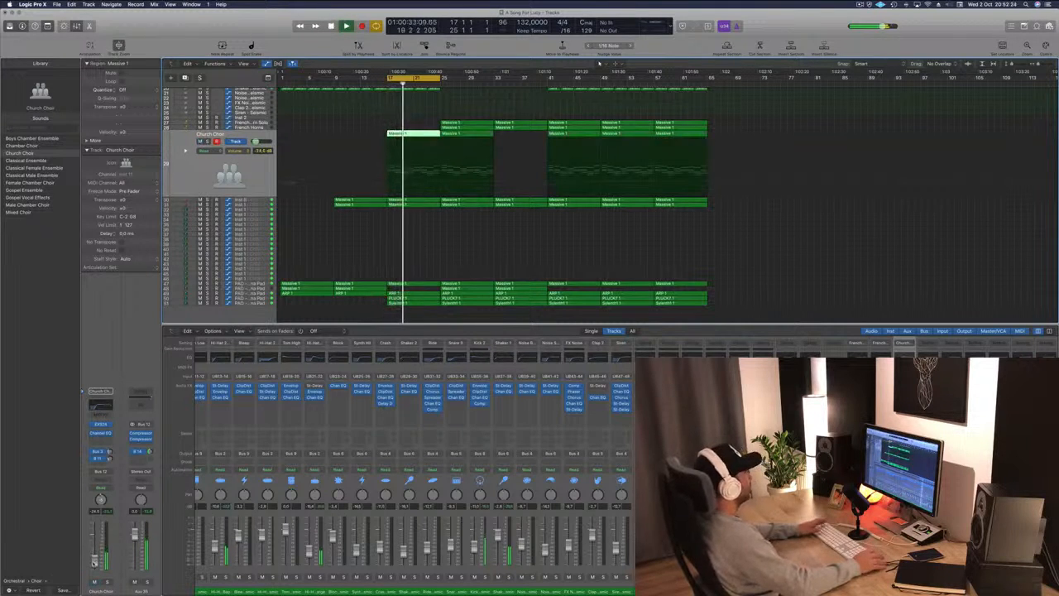
# Deselect the regions and save the project.
pyautogui.click(549, 244)
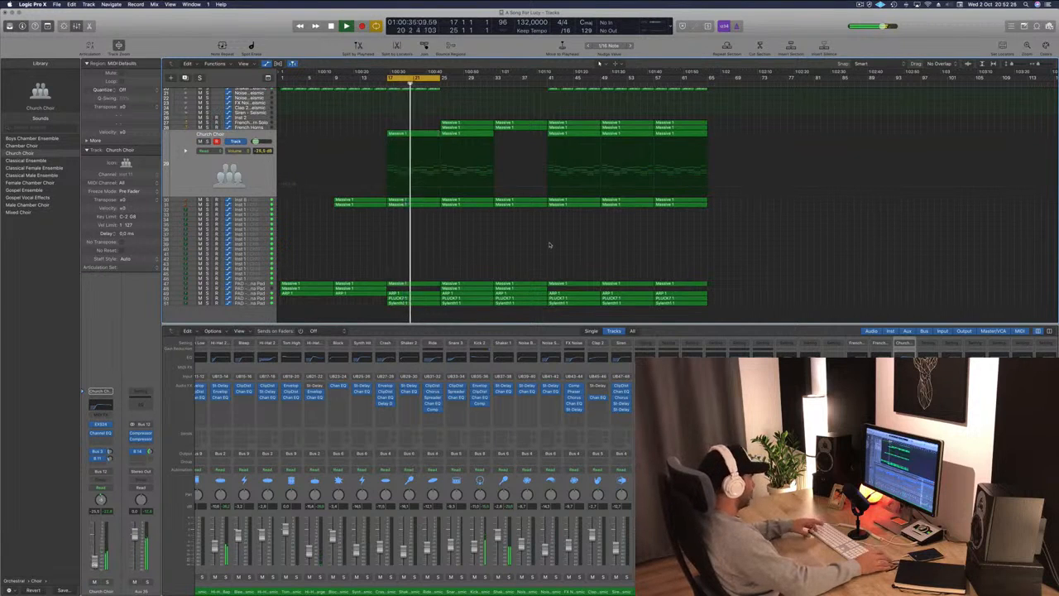
pyautogui.press('super+s')
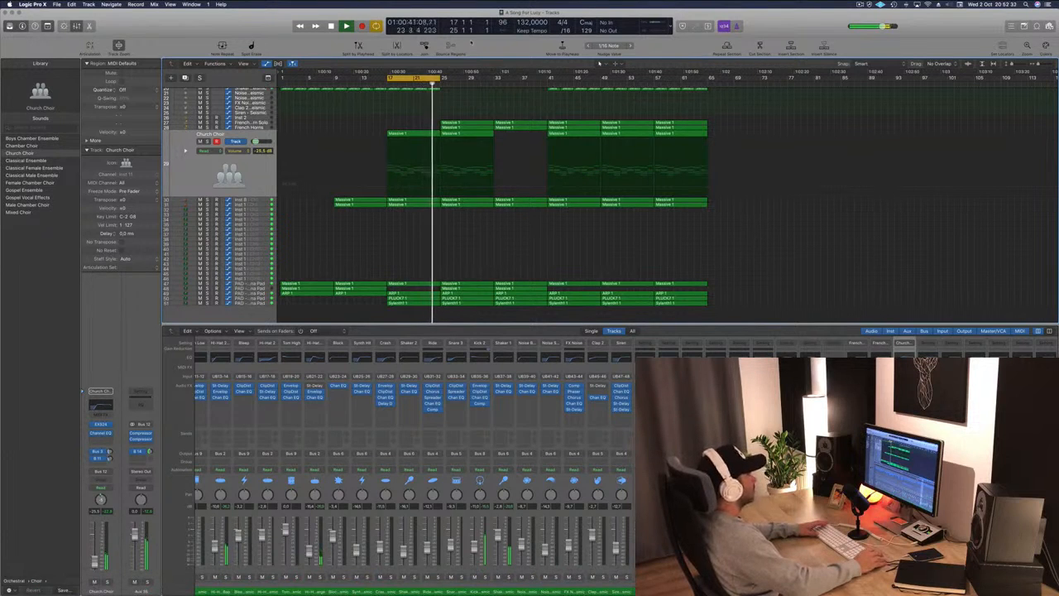
# Extend the cycle range from bar 17 to about bar 37.
pyautogui.moveTo(442, 78); pyautogui.dragTo(549, 89)
pyautogui.scroll(5, 574, 190)
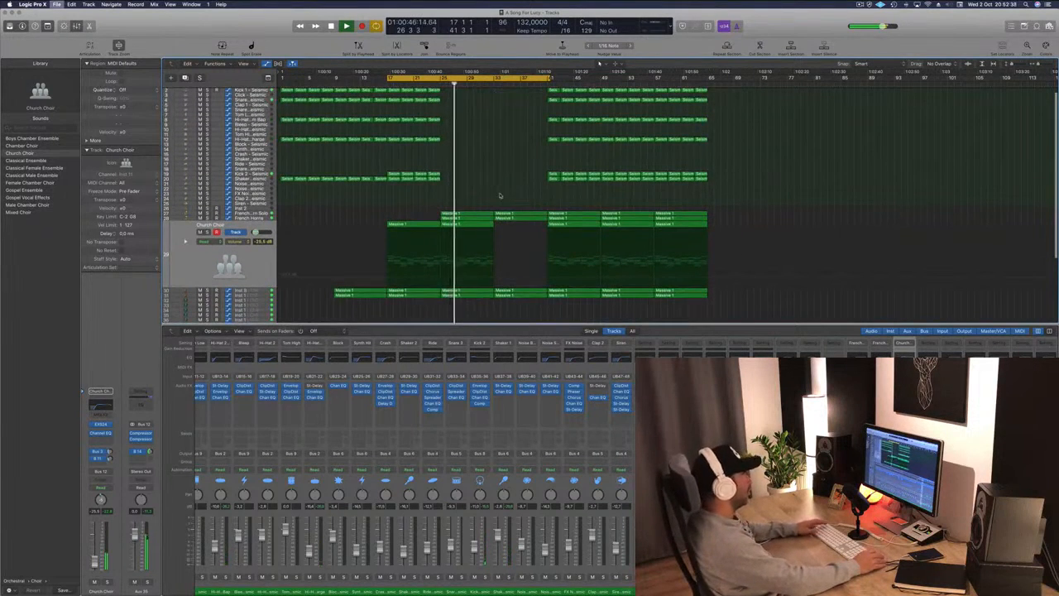
pyautogui.scroll(-3, 497, 199)
pyautogui.scroll(-1, 482, 206)
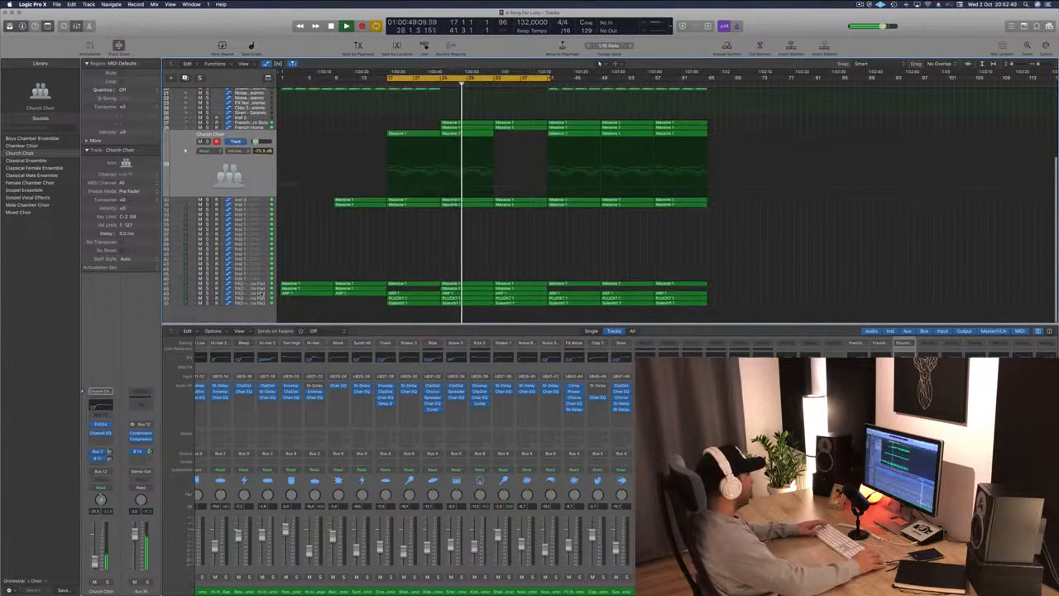
# Select the pad track and delete the selected PLUCKY 1 region.
pyautogui.click(261, 294)
pyautogui.click(461, 238)
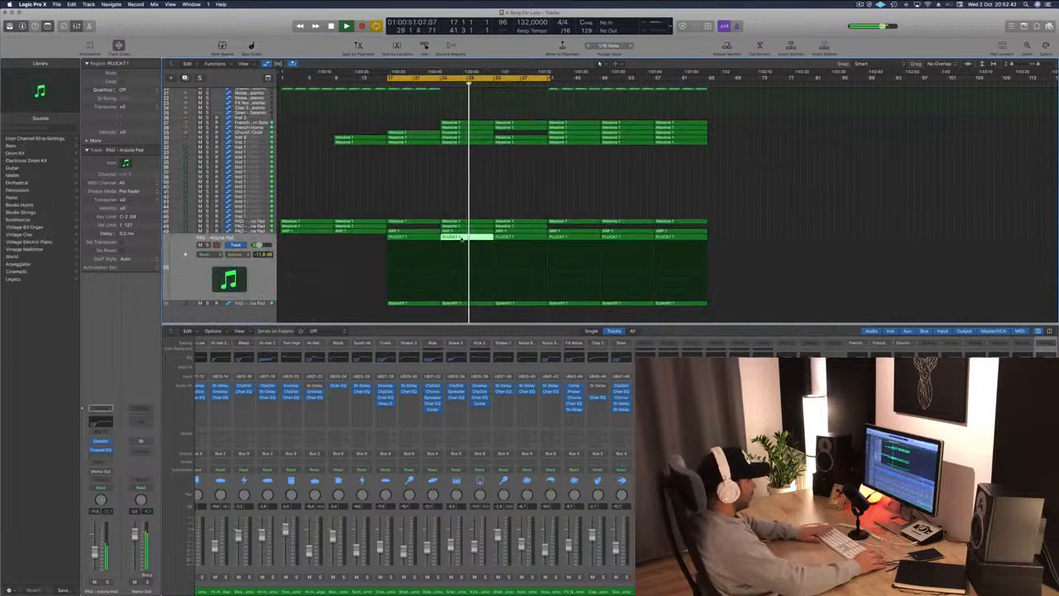
pyautogui.press('Delete')
pyautogui.press('Delete')
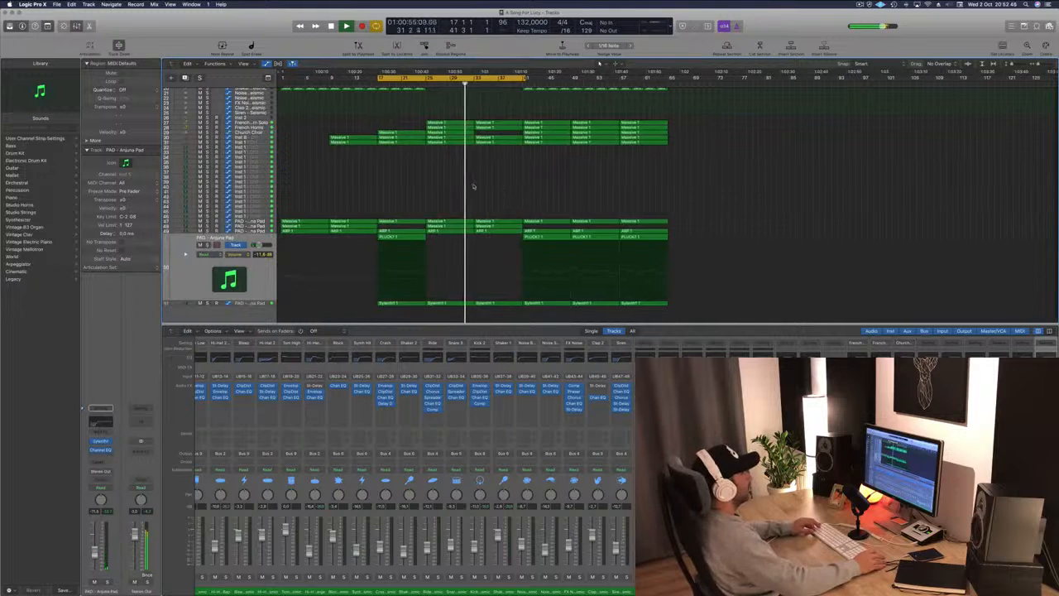
# Select the Inst 12 pad track, toggle its mute and play from the selected Massive 1 regions.
pyautogui.scroll(2, 472, 184)
pyautogui.scroll(2, 473, 186)
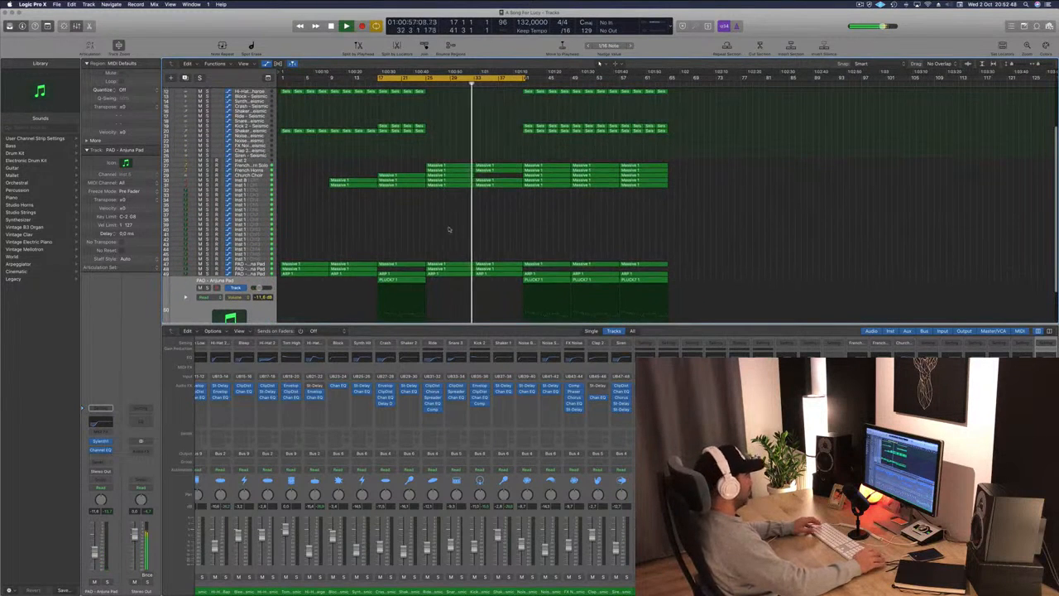
pyautogui.scroll(1, 463, 243)
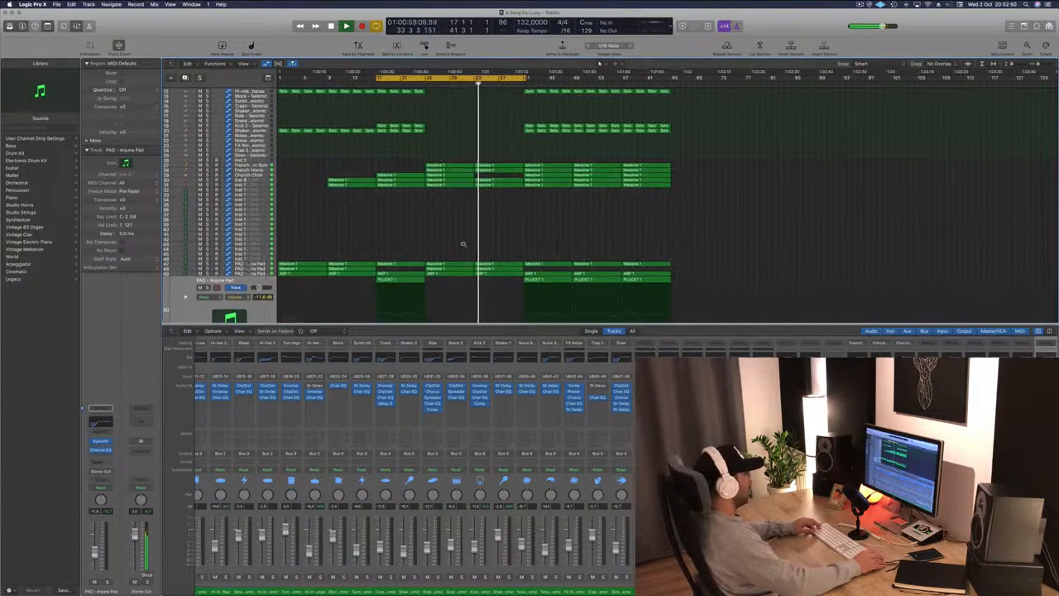
pyautogui.scroll(-3, 463, 243)
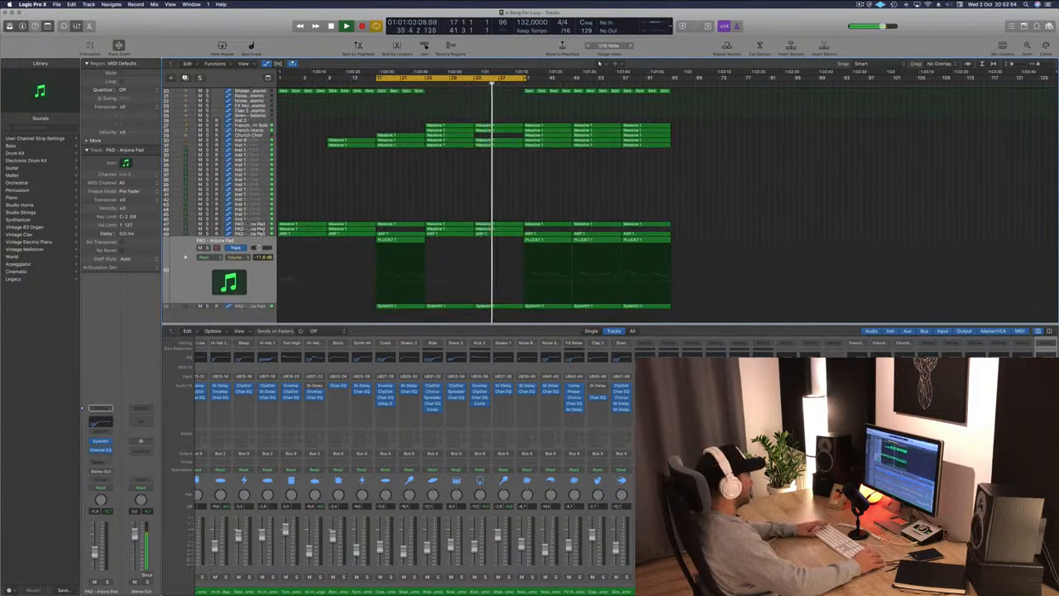
pyautogui.click(250, 228)
pyautogui.click(208, 238)
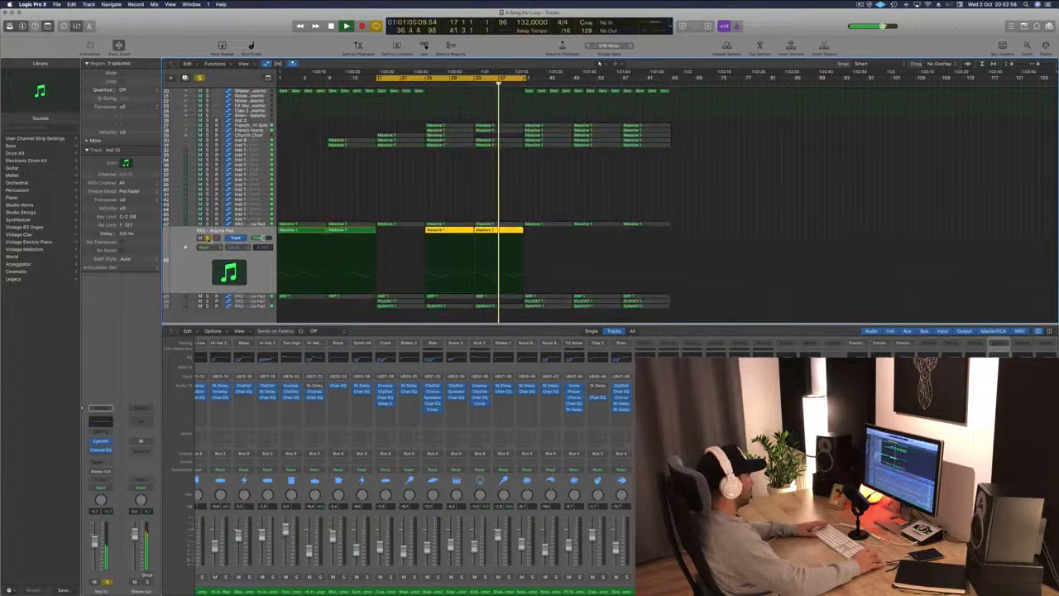
pyautogui.click(208, 238)
pyautogui.click(511, 231)
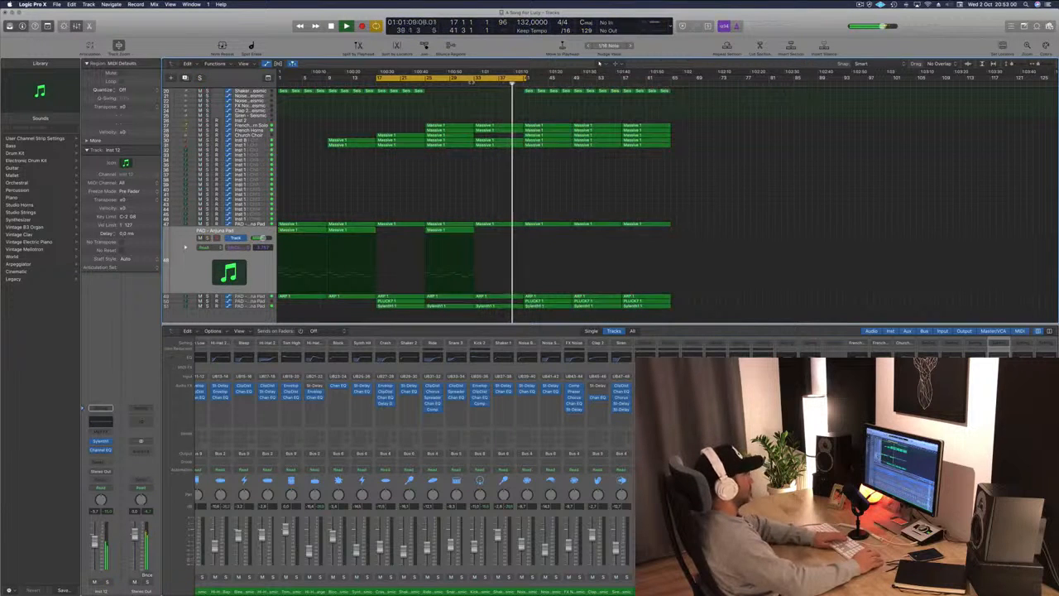
pyautogui.hotkey('shift', 'space')
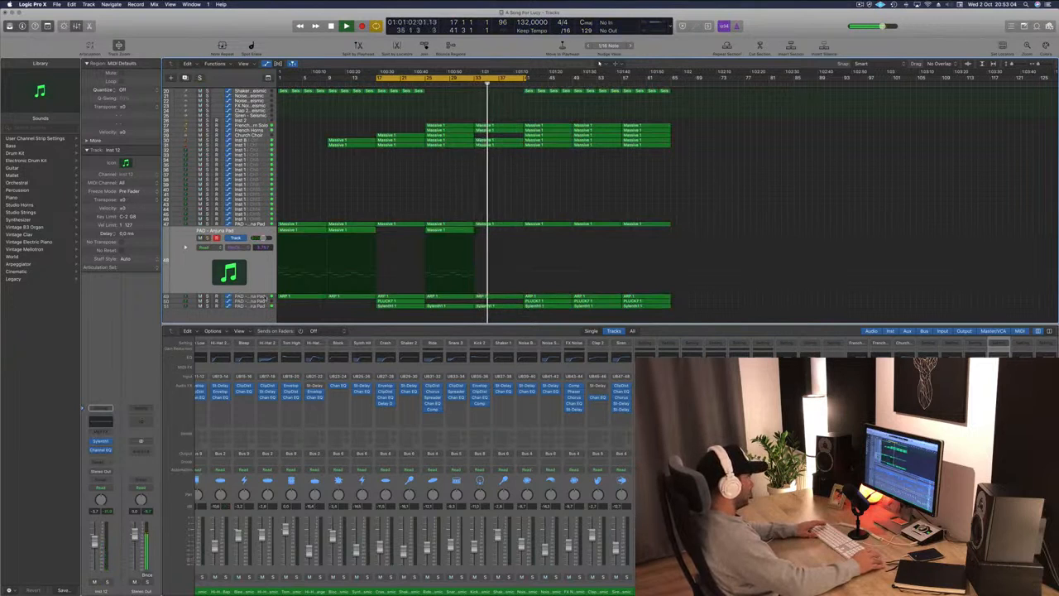
# Select the Sylenth1 pad track and delete one of its Sylenth1 regions.
pyautogui.click(236, 296)
pyautogui.click(262, 306)
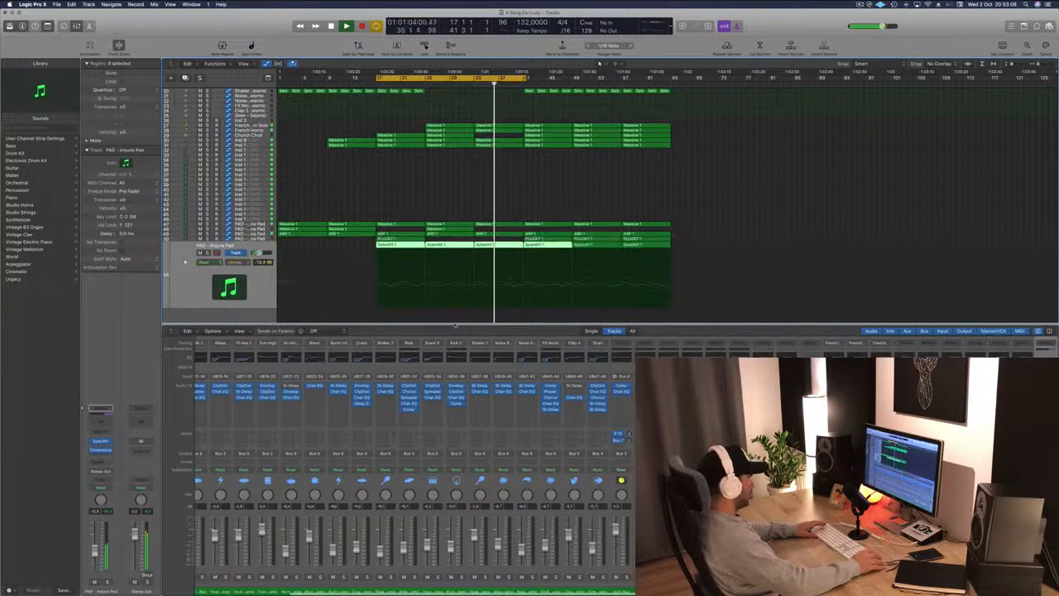
pyautogui.click(488, 244)
pyautogui.press('Delete')
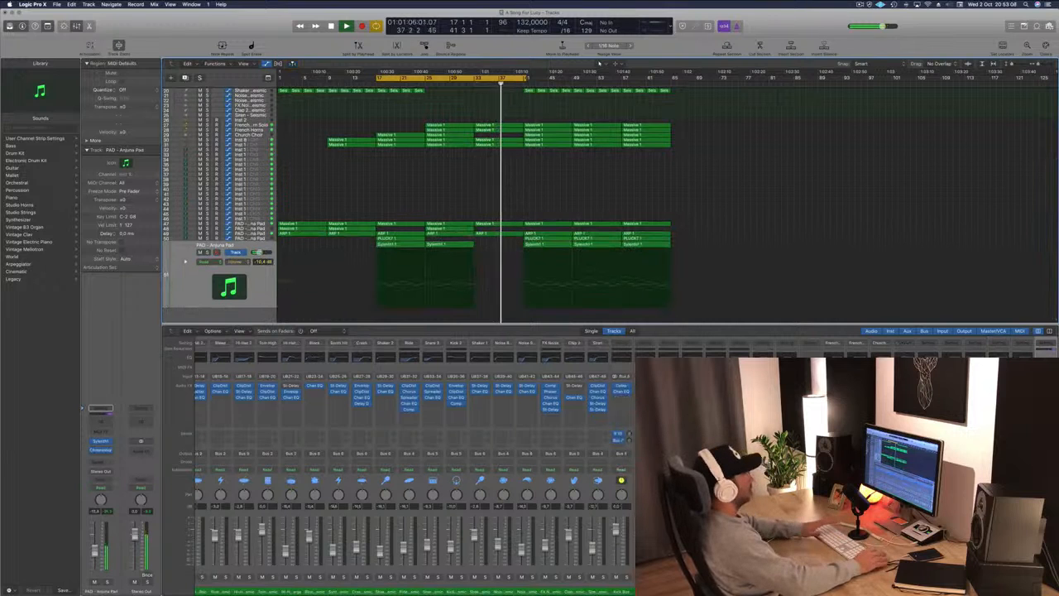
# Delete the neighbouring Sylenth1 region on the same track.
pyautogui.click(419, 84)
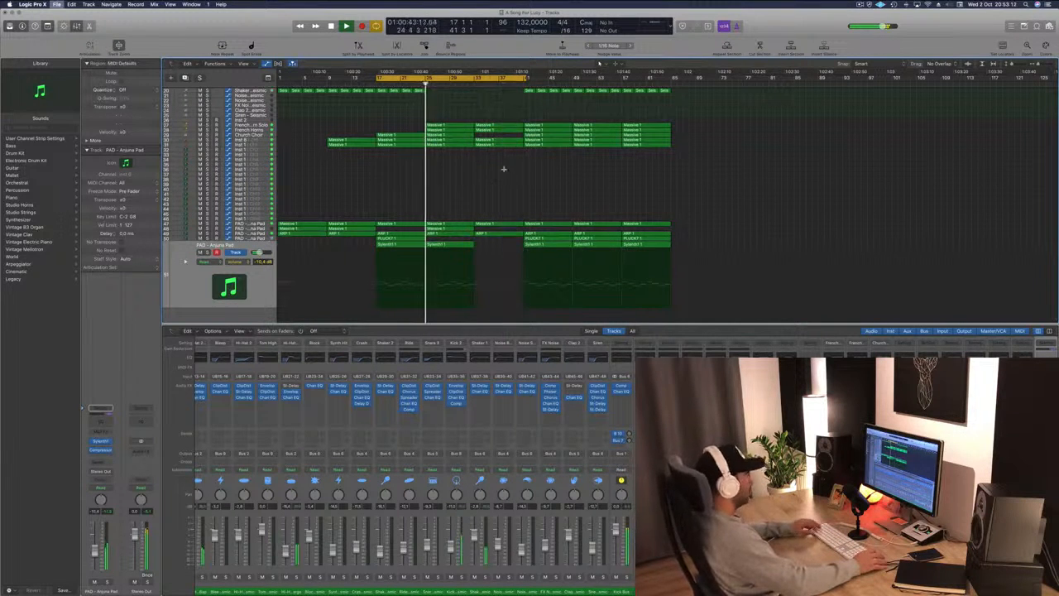
pyautogui.click(458, 246)
pyautogui.press('Delete')
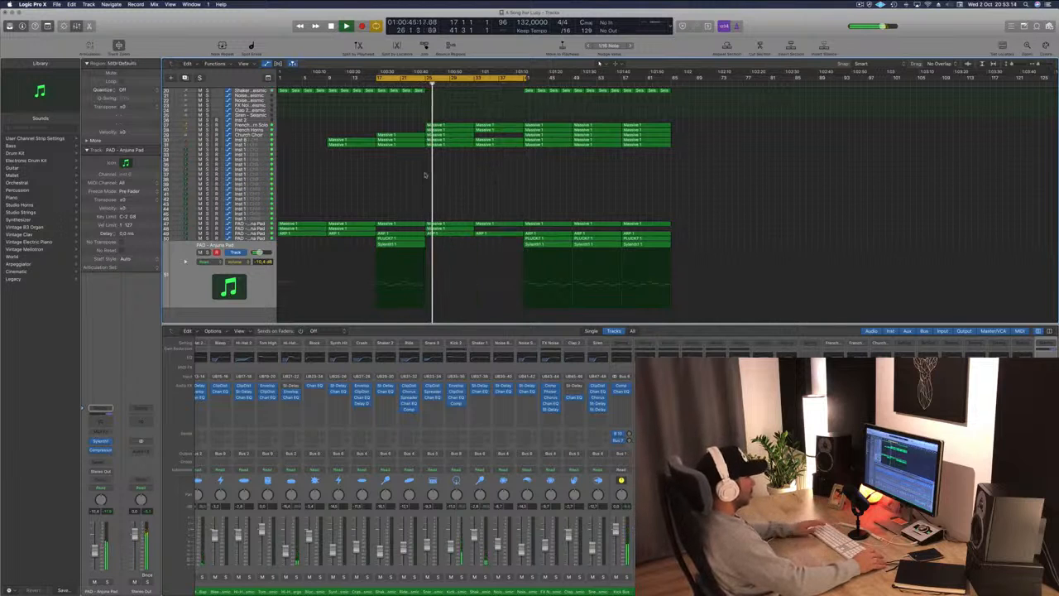
# Move a Massive 1 pad region about four bars later and audition it.
pyautogui.moveTo(451, 228); pyautogui.dragTo(497, 230)
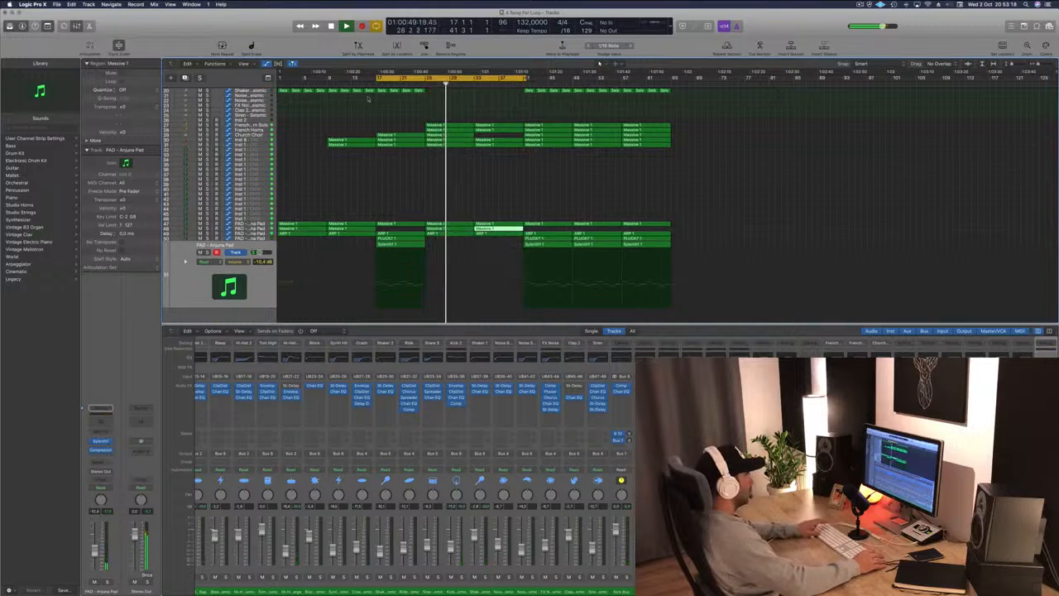
pyautogui.press('space')
pyautogui.press('space')
pyautogui.click(462, 187)
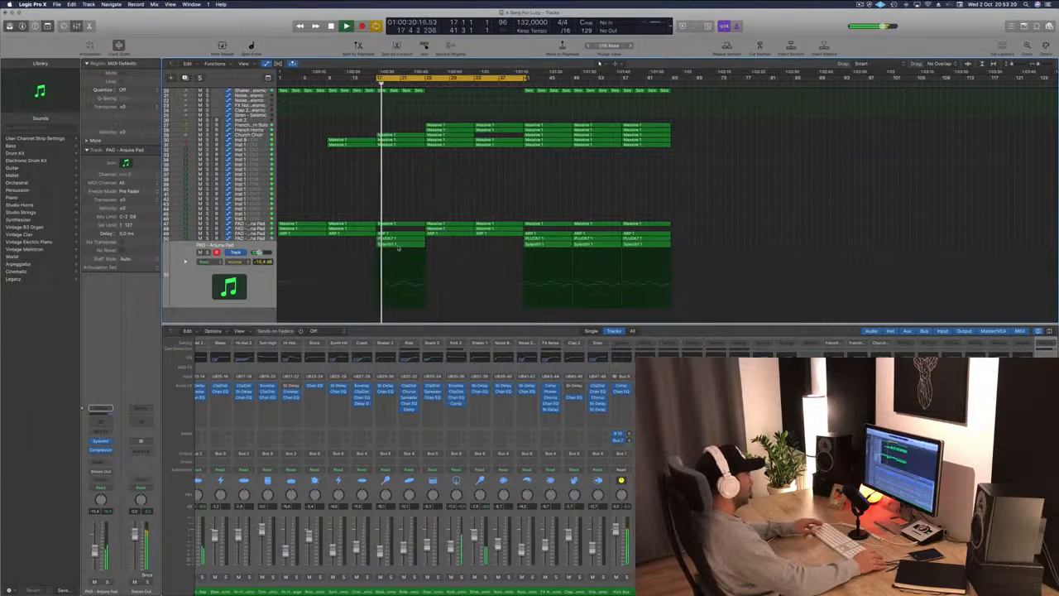
# Select the first Sylenth1 region and mute the Sylenth1 pad track during playback.
pyautogui.click(399, 246)
pyautogui.click(201, 252)
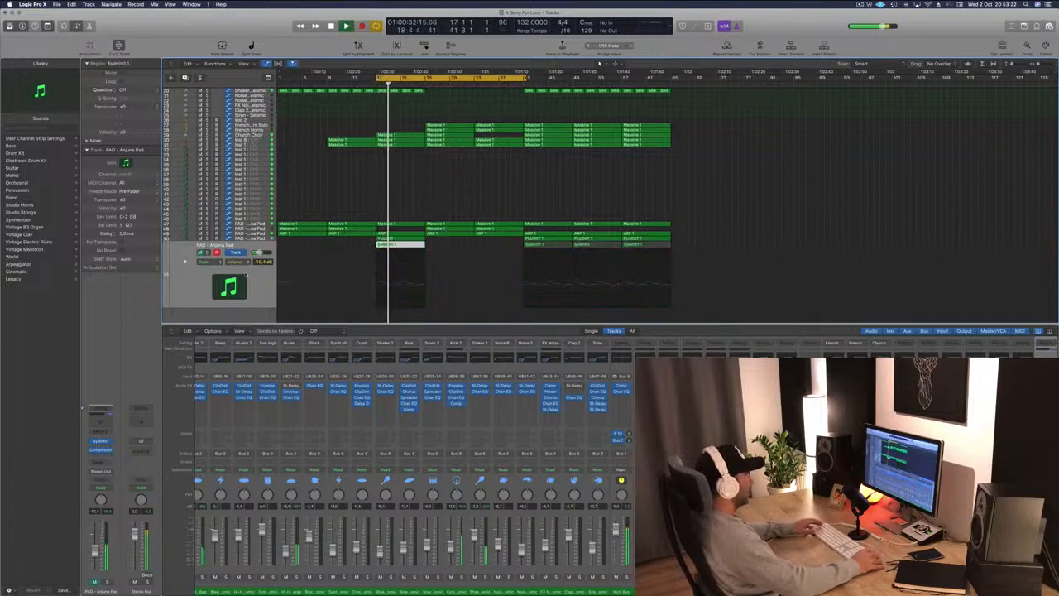
pyautogui.press('space')
pyautogui.moveTo(353, 230); pyautogui.dragTo(402, 230)
pyautogui.press('space')
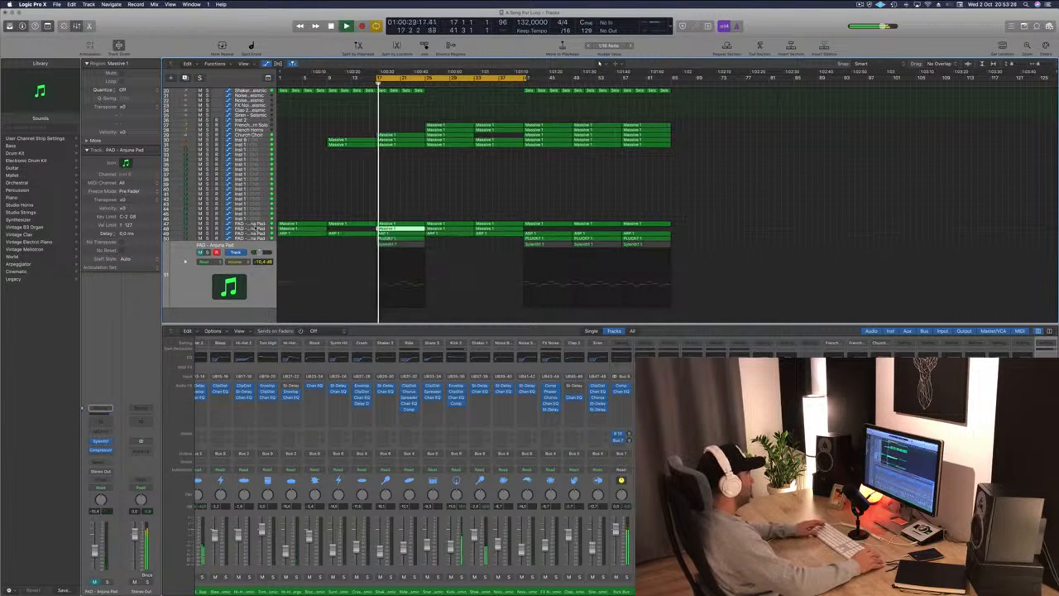
pyautogui.click(260, 228)
pyautogui.click(406, 196)
pyautogui.moveTo(396, 232); pyautogui.dragTo(354, 237)
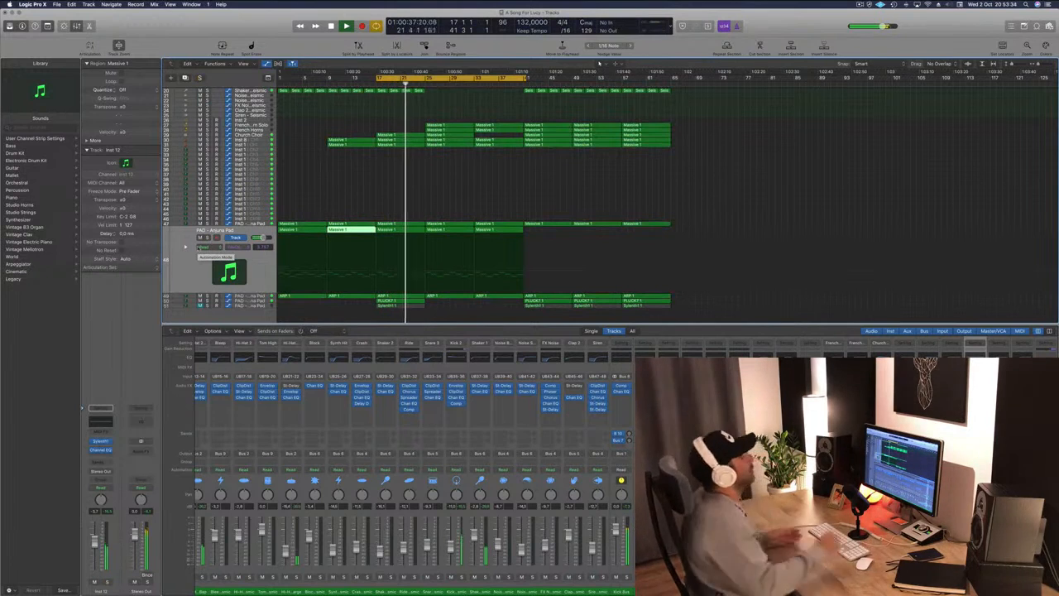
pyautogui.click(634, 173)
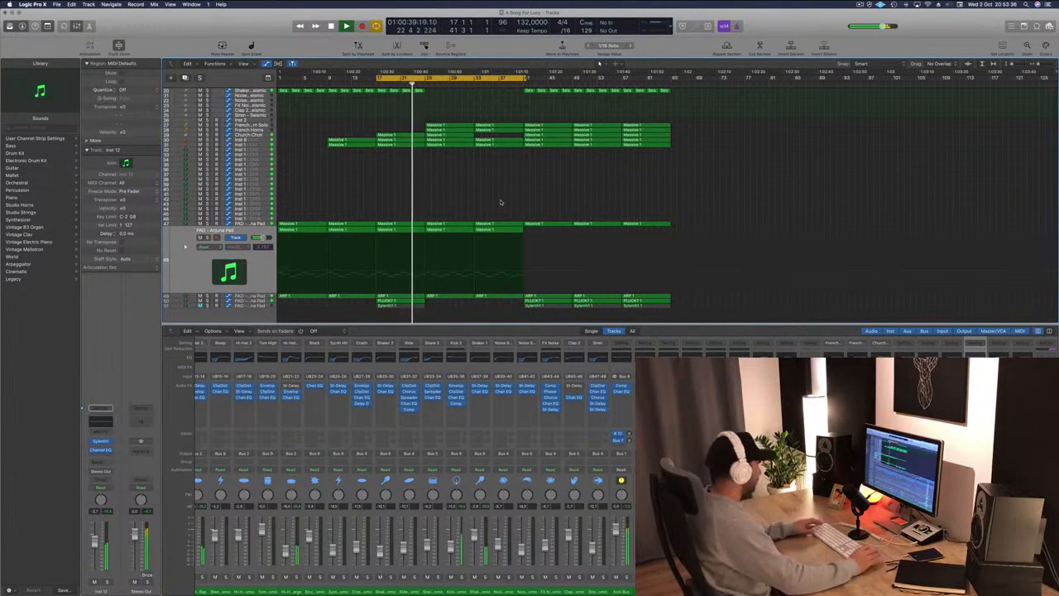
pyautogui.scroll(2, 457, 195)
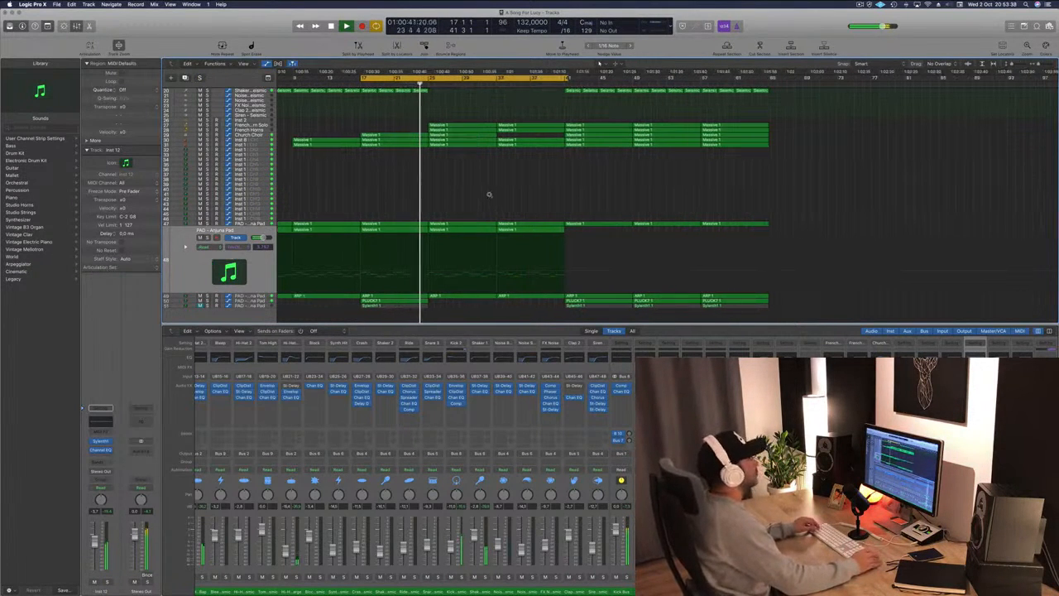
pyautogui.scroll(-1, 489, 195)
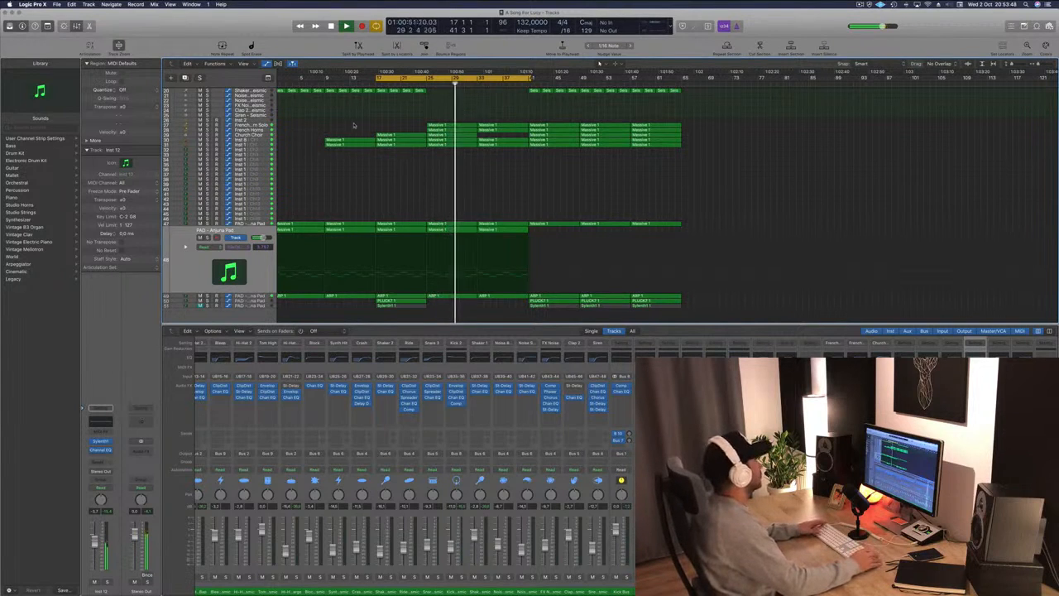
# Select the Church Choir track and toggle its solo during playback.
pyautogui.click(262, 134)
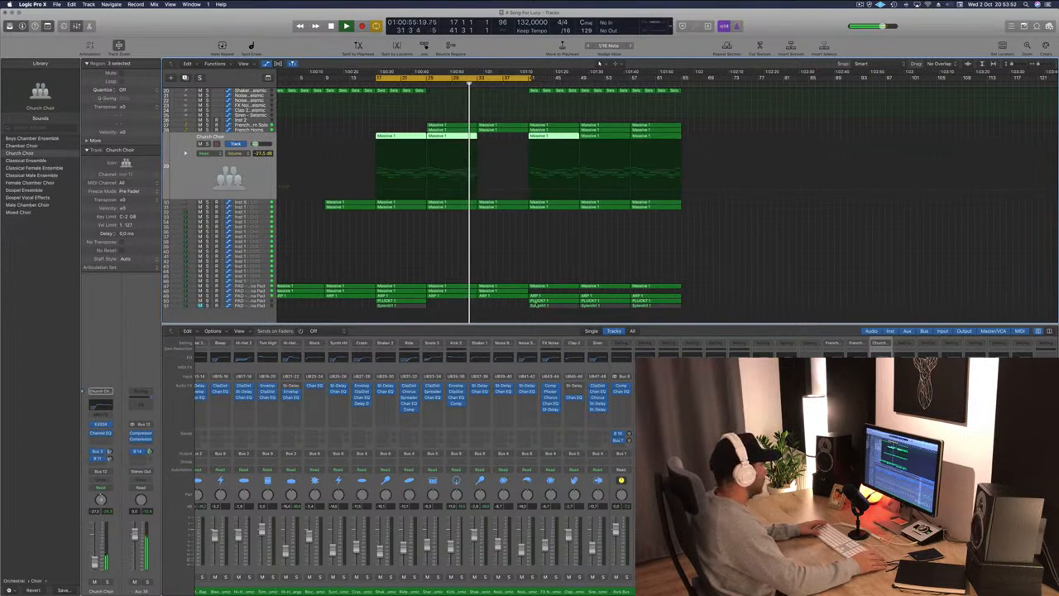
pyautogui.click(605, 251)
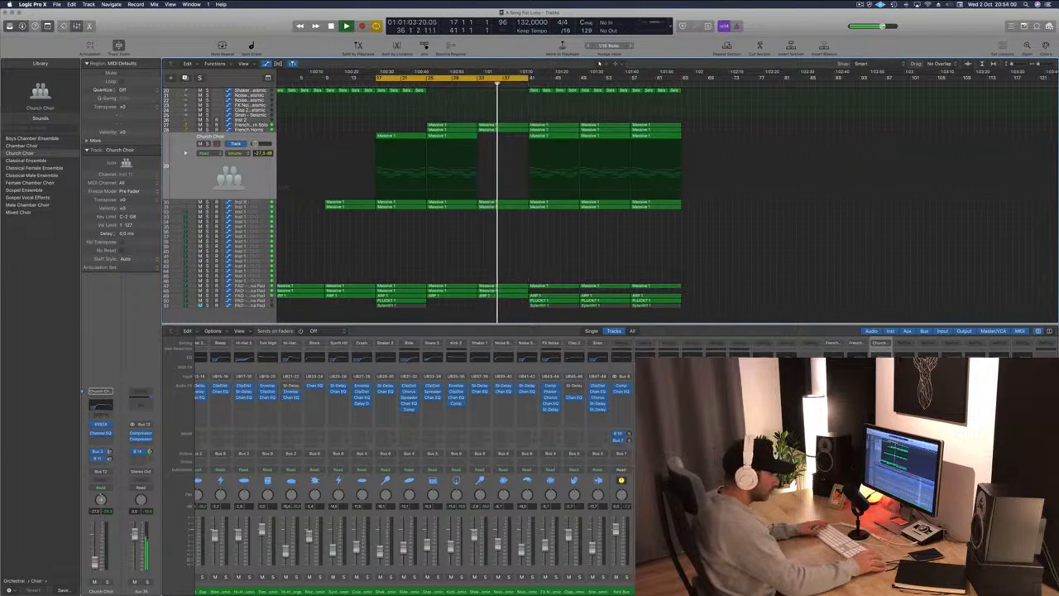
pyautogui.hscroll(5, 414, 463)
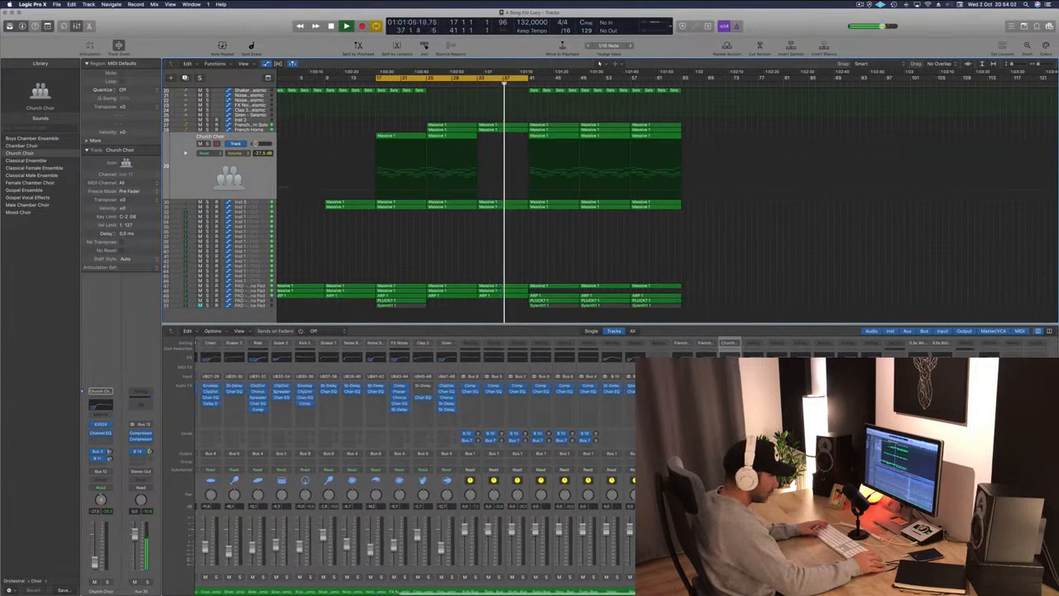
pyautogui.press('s')
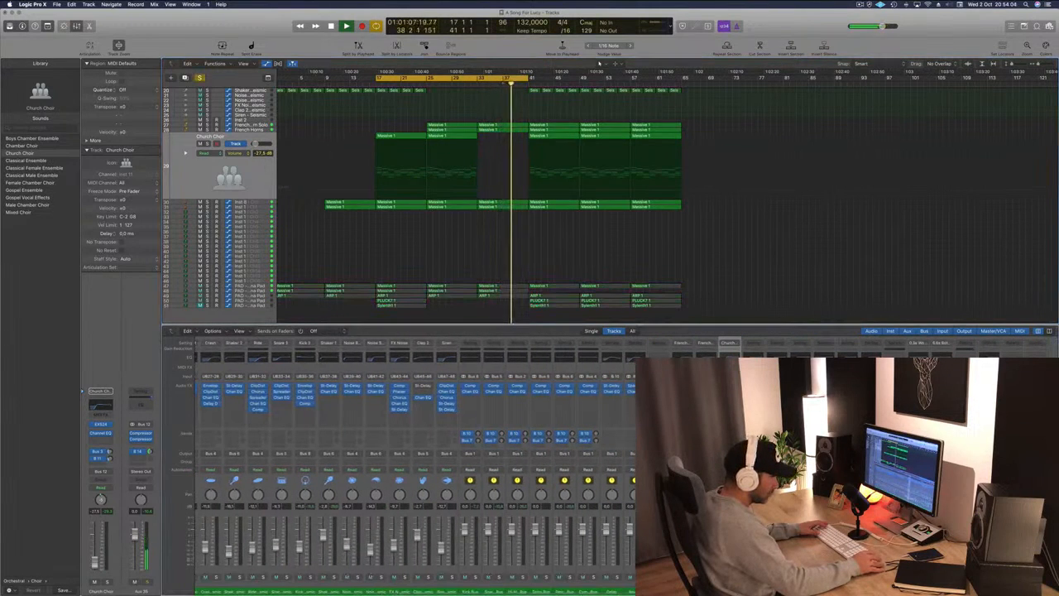
pyautogui.press('s')
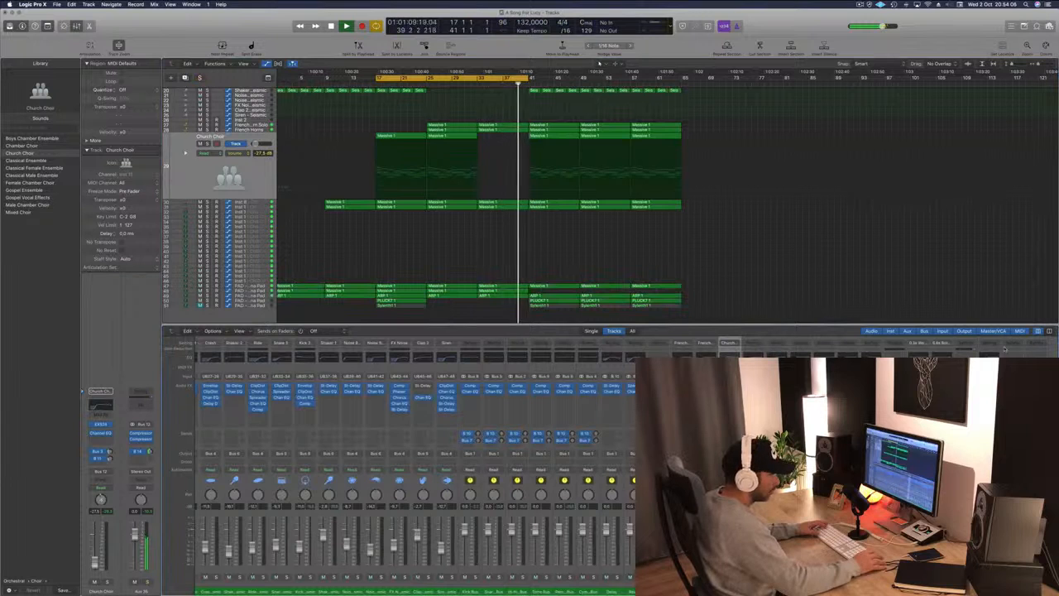
# Raise the choir's Channel EQ high-pass filter to 580 Hz.
pyautogui.press('v')
pyautogui.moveTo(322, 173); pyautogui.dragTo(364, 173)
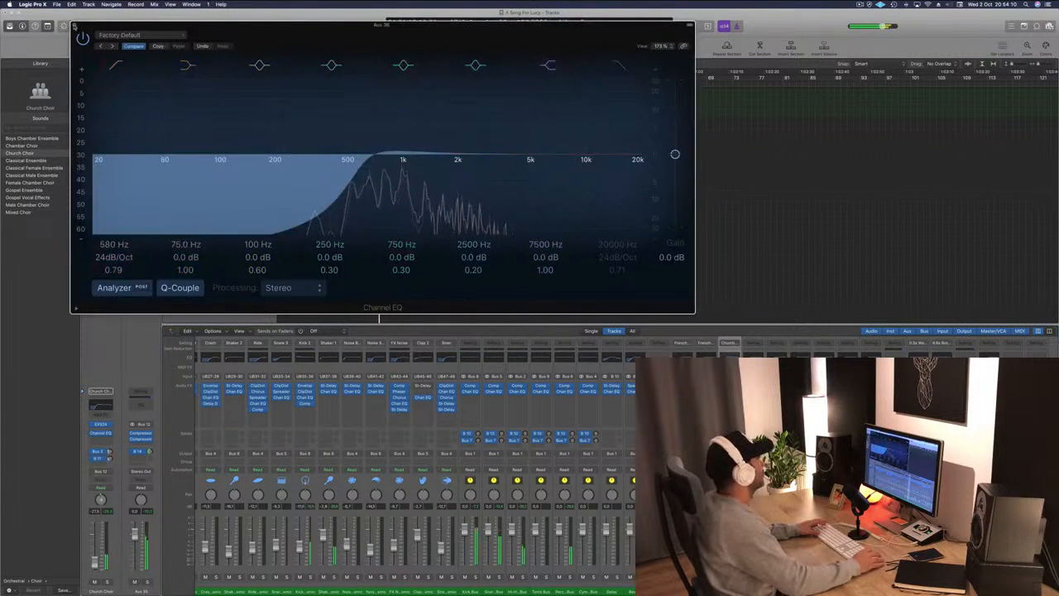
pyautogui.press('v')
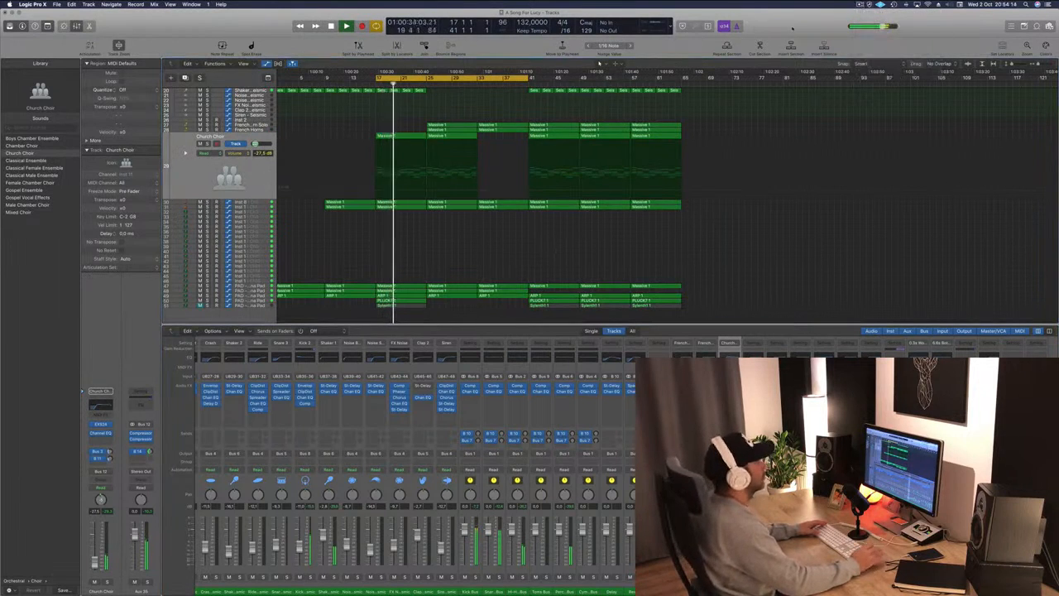
# Restart playback and toggle the Church Choir solo once more.
pyautogui.scroll(3, 525, 260)
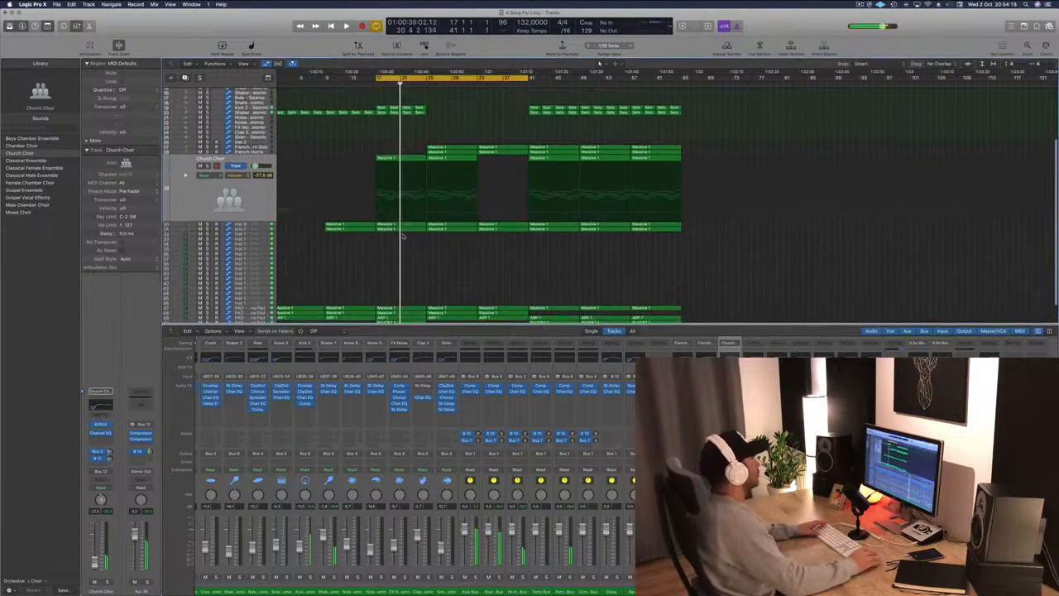
pyautogui.press('space')
pyautogui.press('space')
pyautogui.press('s')
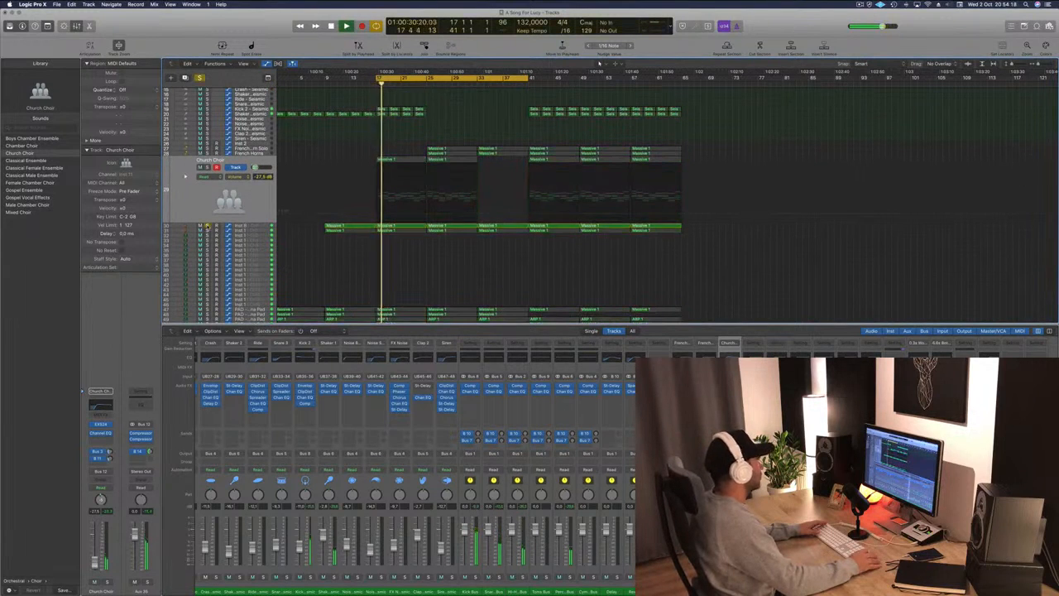
pyautogui.press('s')
# Move down to the Inst 1 strings track and toggle its solo while playing.
pyautogui.press('Down')
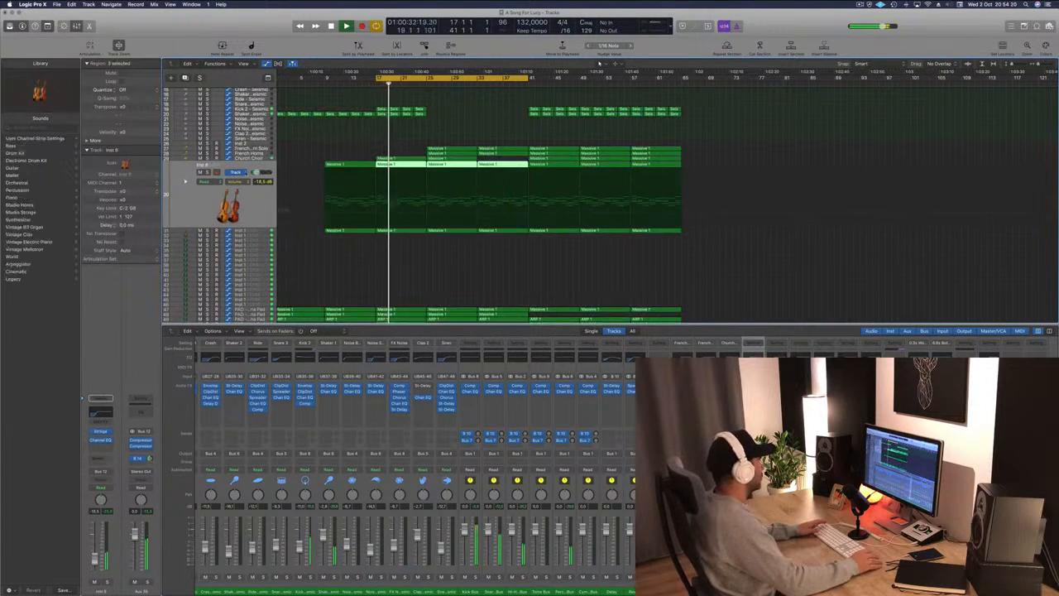
pyautogui.press('Down')
pyautogui.press('space')
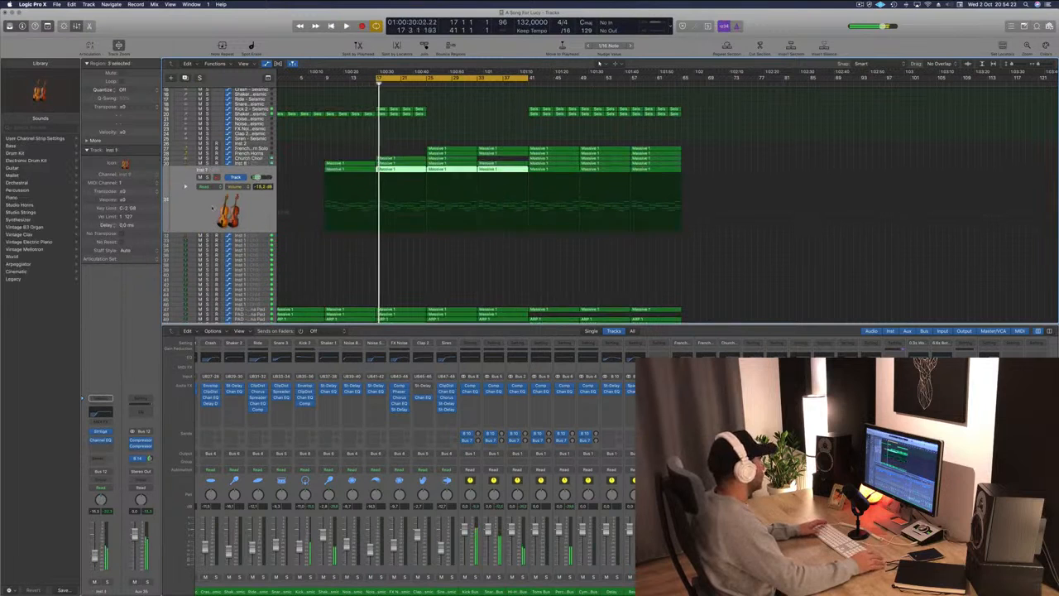
pyautogui.press('s')
pyautogui.press('s')
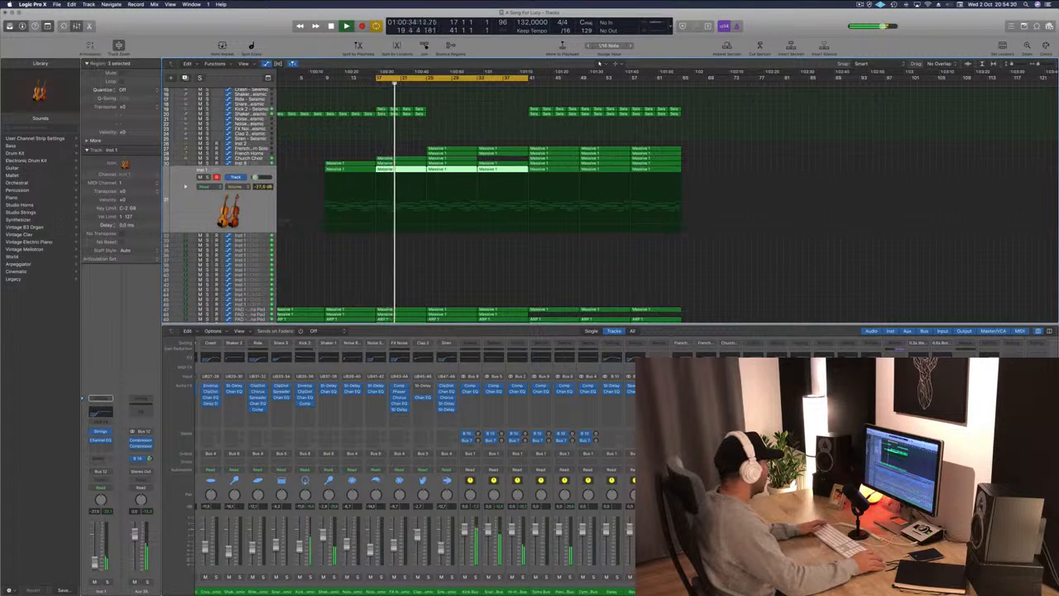
pyautogui.press('space')
pyautogui.press('space')
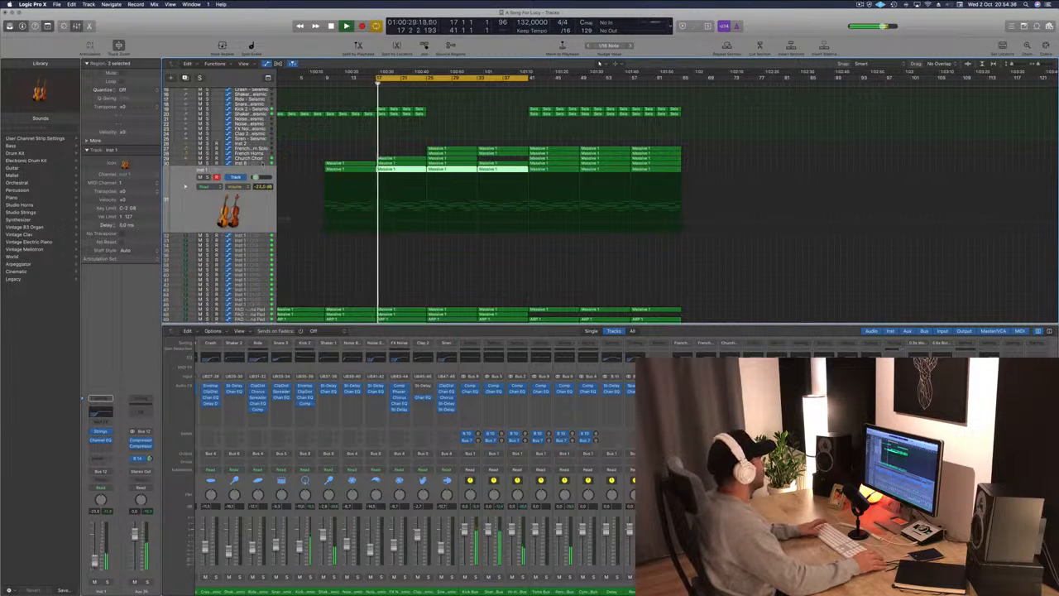
# Select the Inst 8 strings track, open its Channel EQ and boost a band at 7400 Hz by +9.0 dB.
pyautogui.click(263, 164)
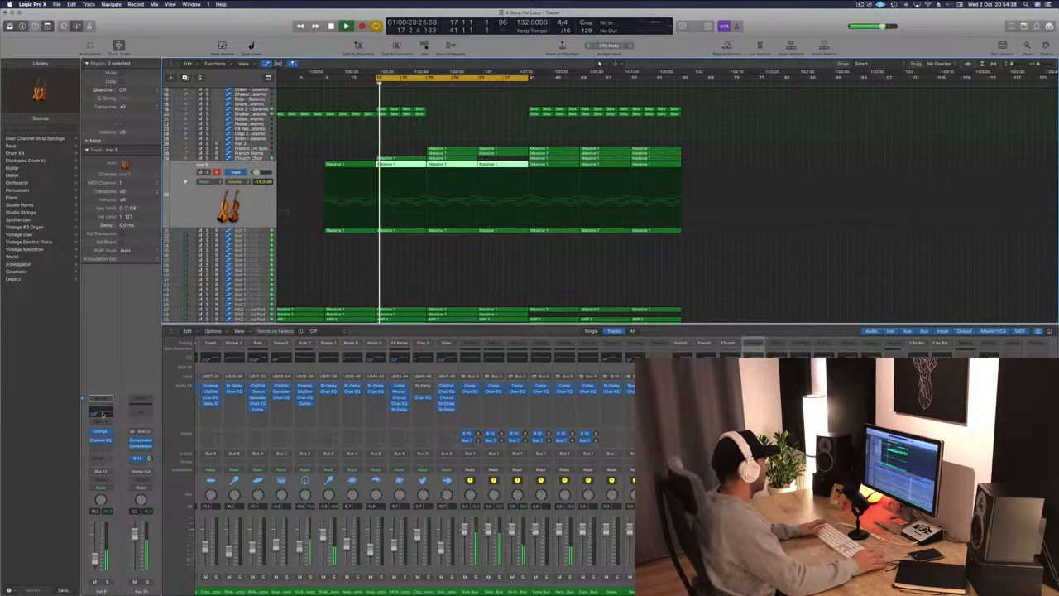
pyautogui.click(99, 411)
pyautogui.moveTo(413, 152); pyautogui.dragTo(506, 122)
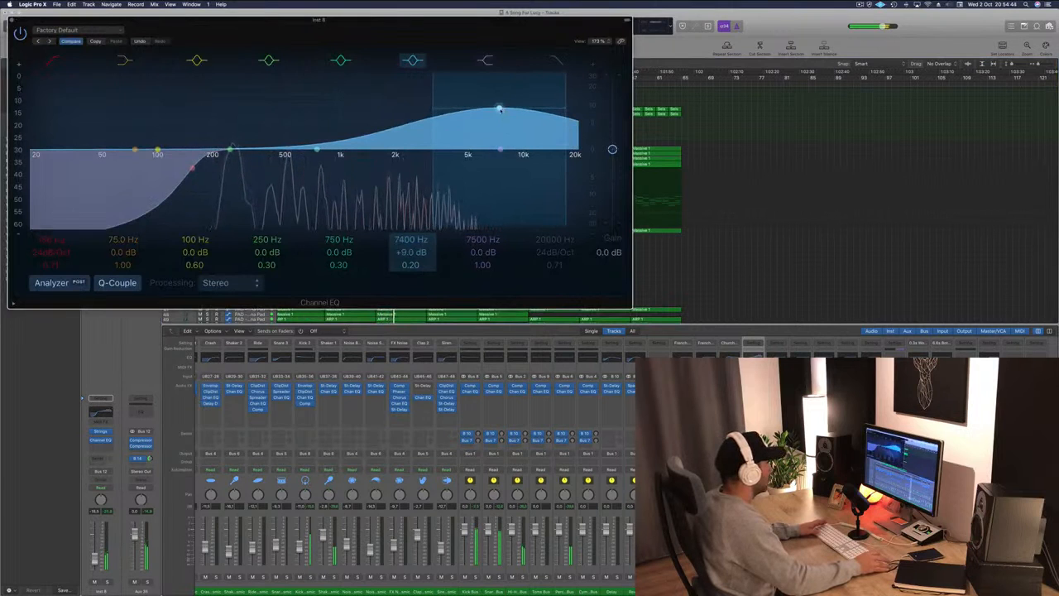
# Lower the strings' boosted EQ band to 5600 Hz at +2.5 dB, raise its high-pass filter, and close the Channel EQ.
pyautogui.moveTo(499, 109); pyautogui.dragTo(477, 134)
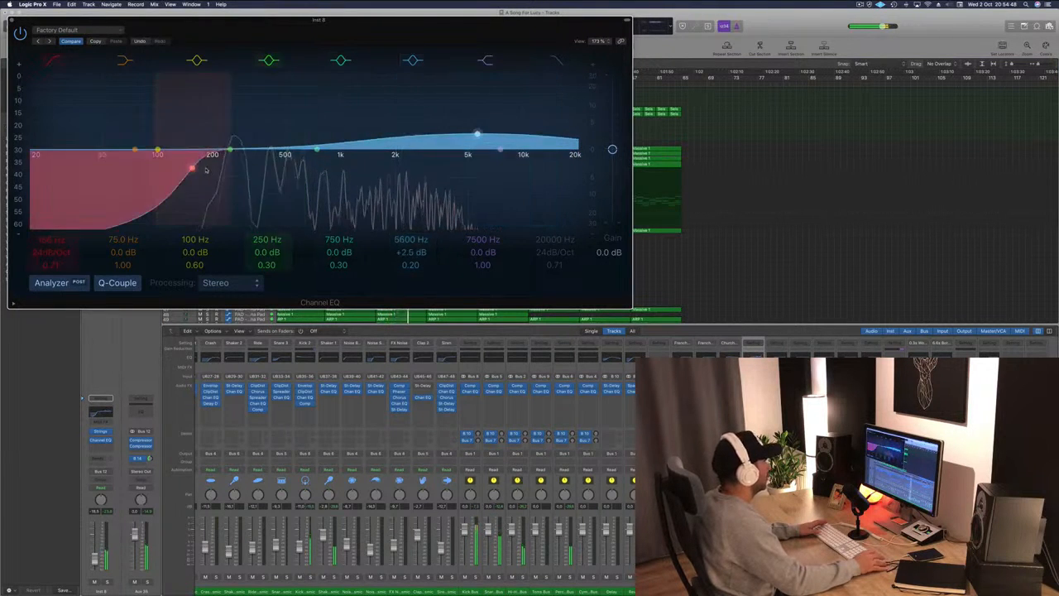
pyautogui.moveTo(206, 170); pyautogui.dragTo(290, 169)
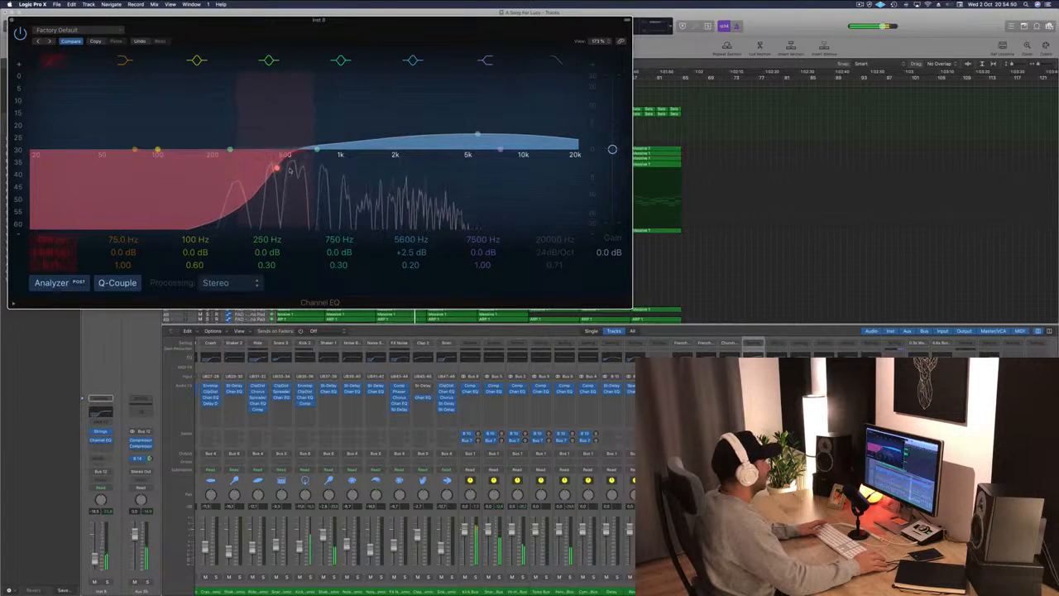
pyautogui.click(11, 20)
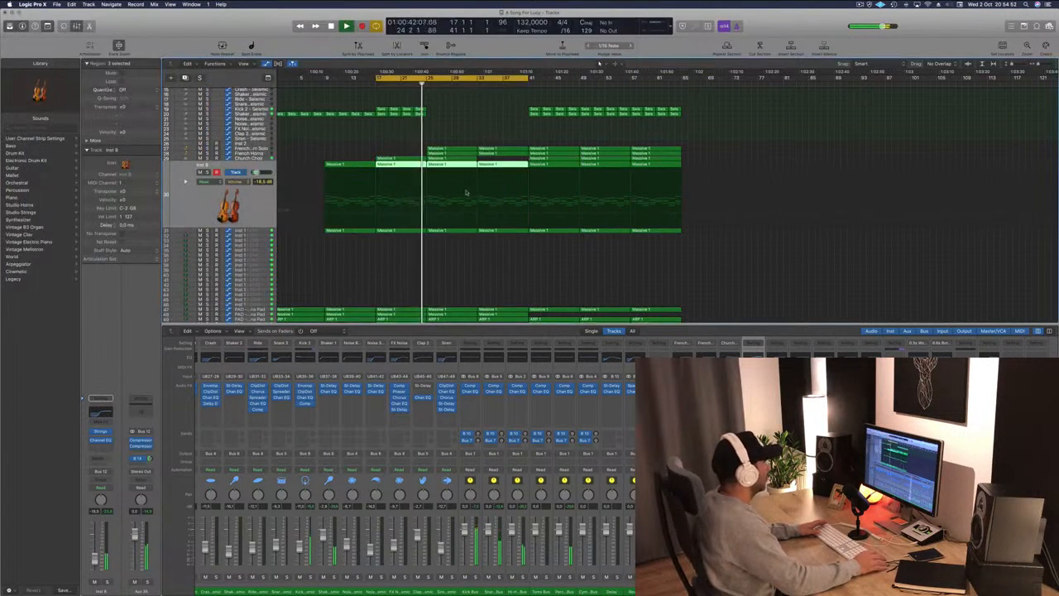
# Duplicate the pad track and copy a Massive region from the strings track onto the new track at bar 17.
pyautogui.click(462, 269)
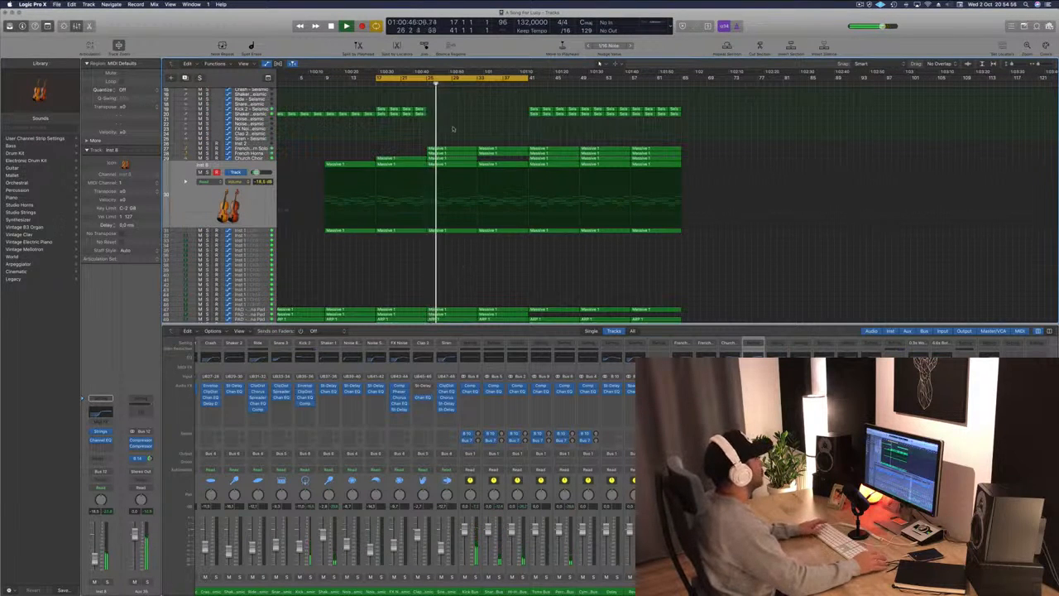
pyautogui.click(199, 180)
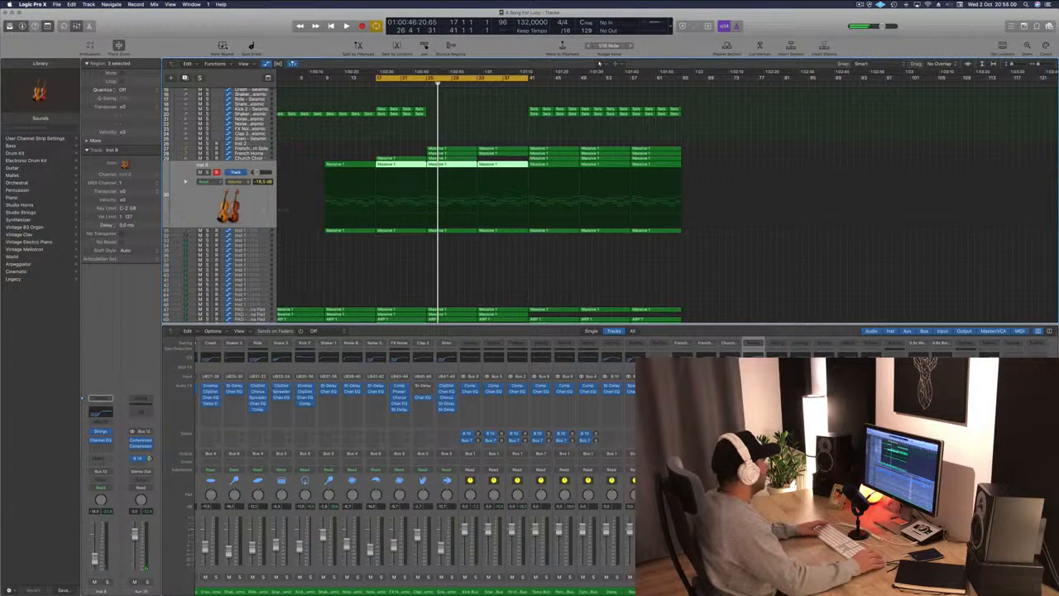
pyautogui.scroll(-4, 261, 198)
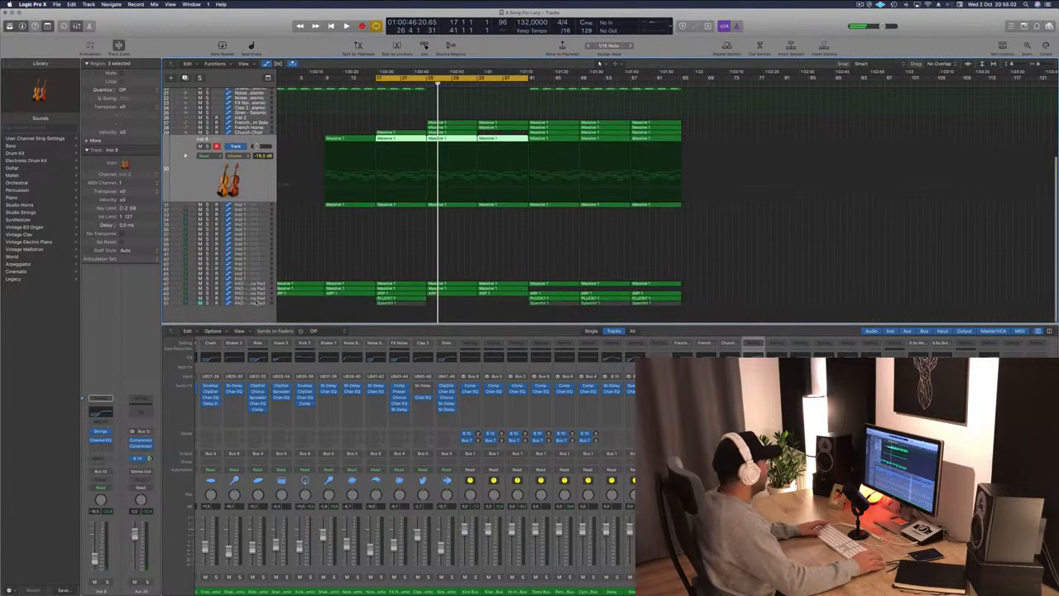
pyautogui.click(256, 303)
pyautogui.click(345, 242)
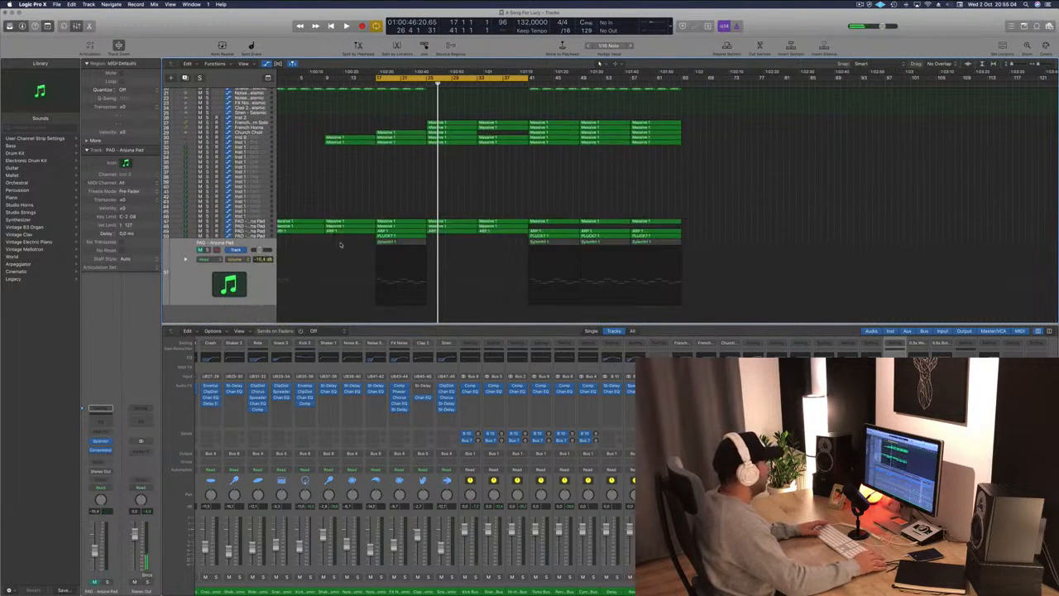
pyautogui.moveTo(339, 244); pyautogui.dragTo(668, 252)
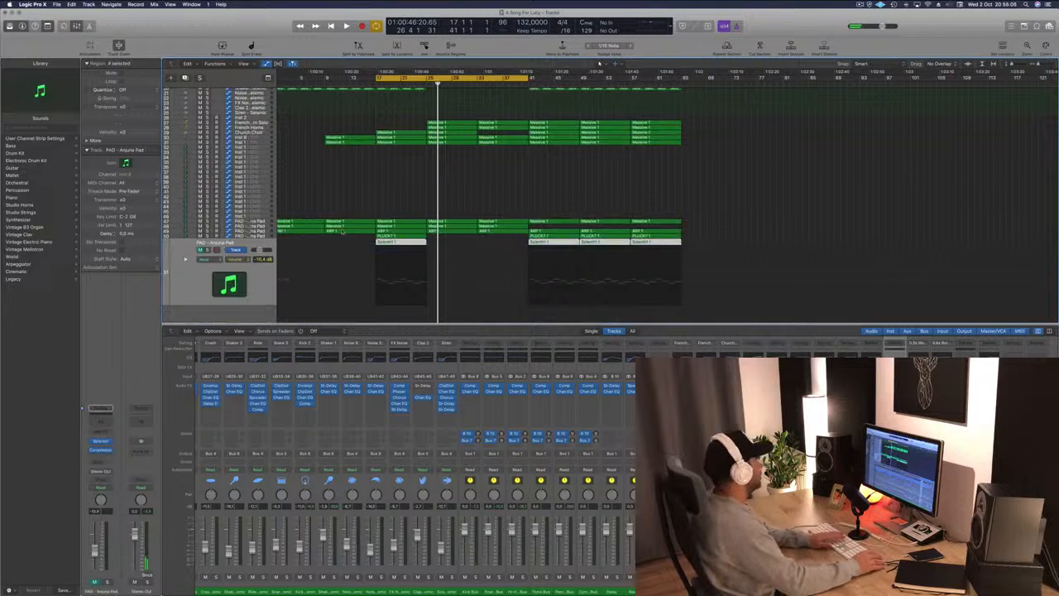
pyautogui.click(388, 242)
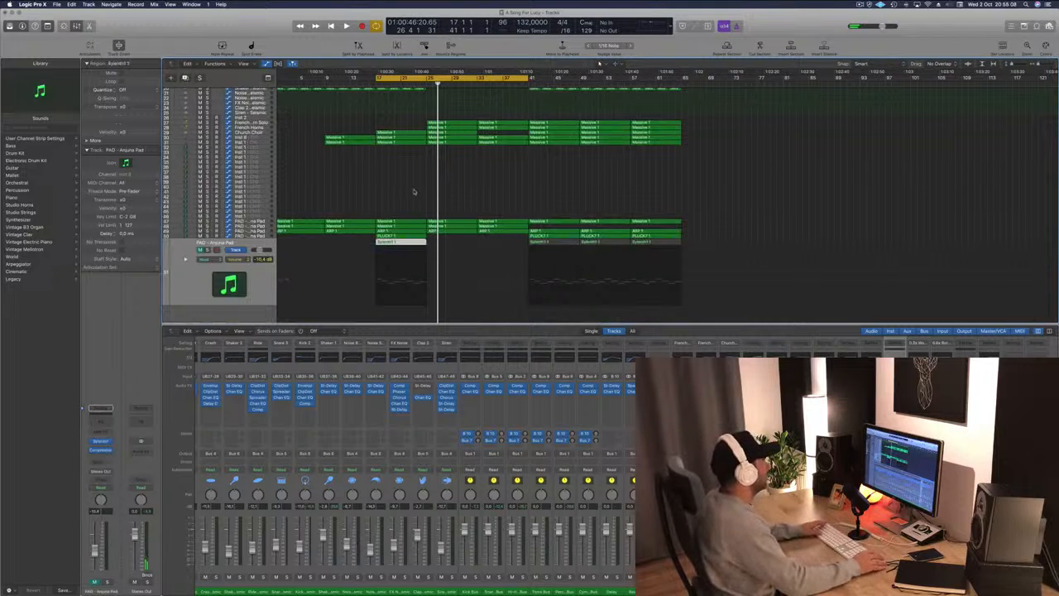
pyautogui.press('super+d')
pyautogui.moveTo(406, 142); pyautogui.dragTo(406, 253)
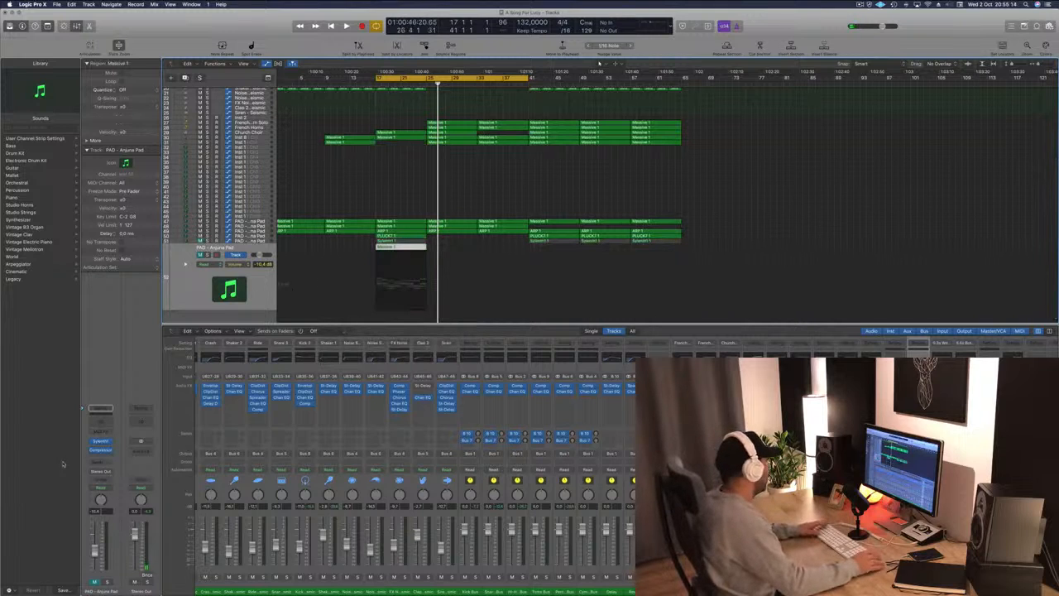
# Open the new track's Arpeggiator and replace its instrument with a stereo Retro Synth.
pyautogui.click(109, 431)
pyautogui.click(109, 433)
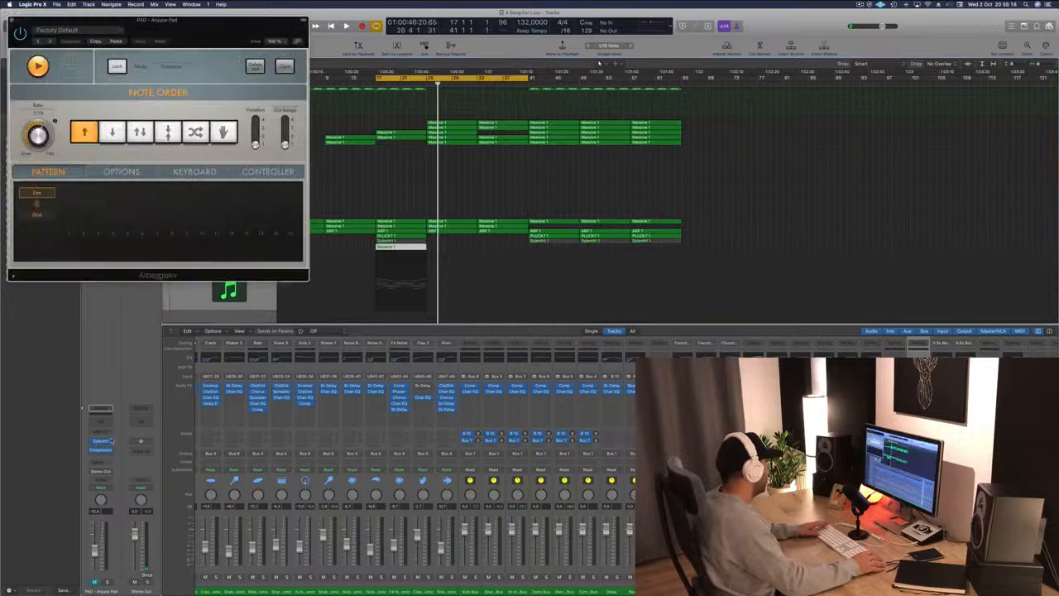
pyautogui.click(111, 441)
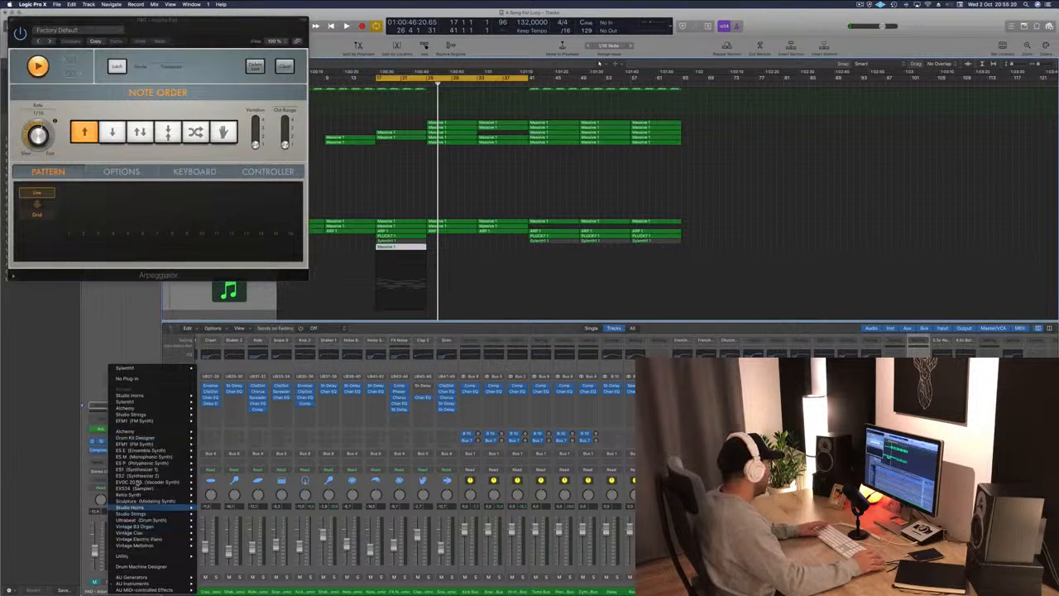
pyautogui.moveTo(139, 483)
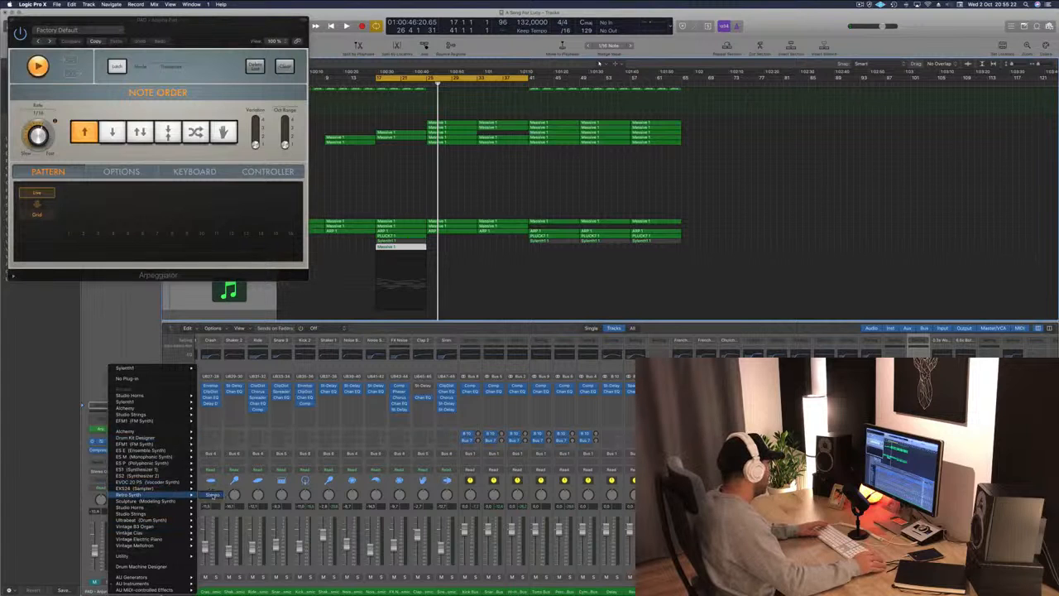
pyautogui.click(212, 494)
pyautogui.moveTo(208, 28); pyautogui.dragTo(822, 83)
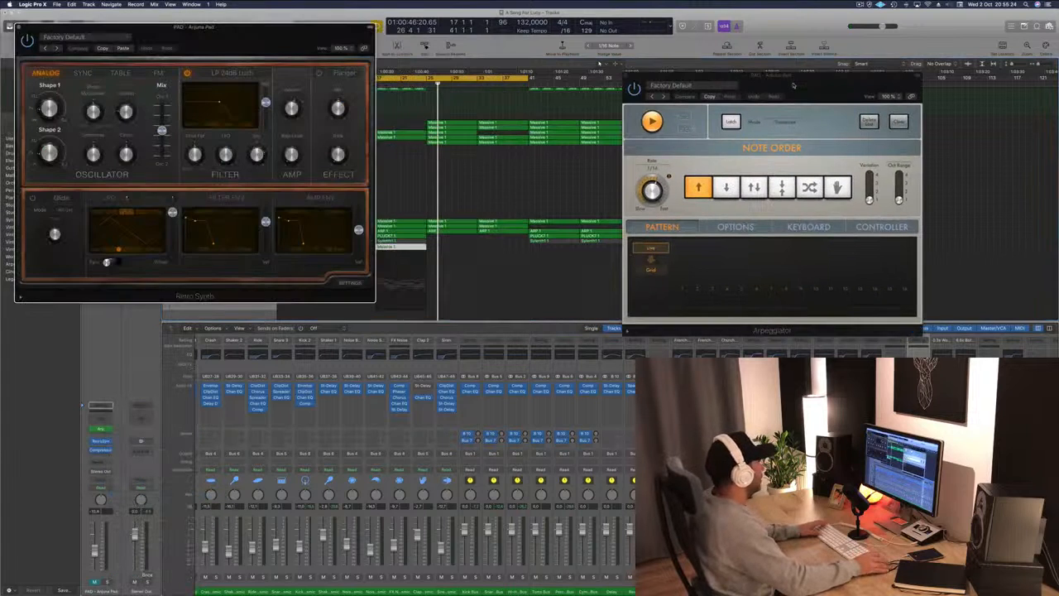
pyautogui.moveTo(212, 42); pyautogui.dragTo(765, 113)
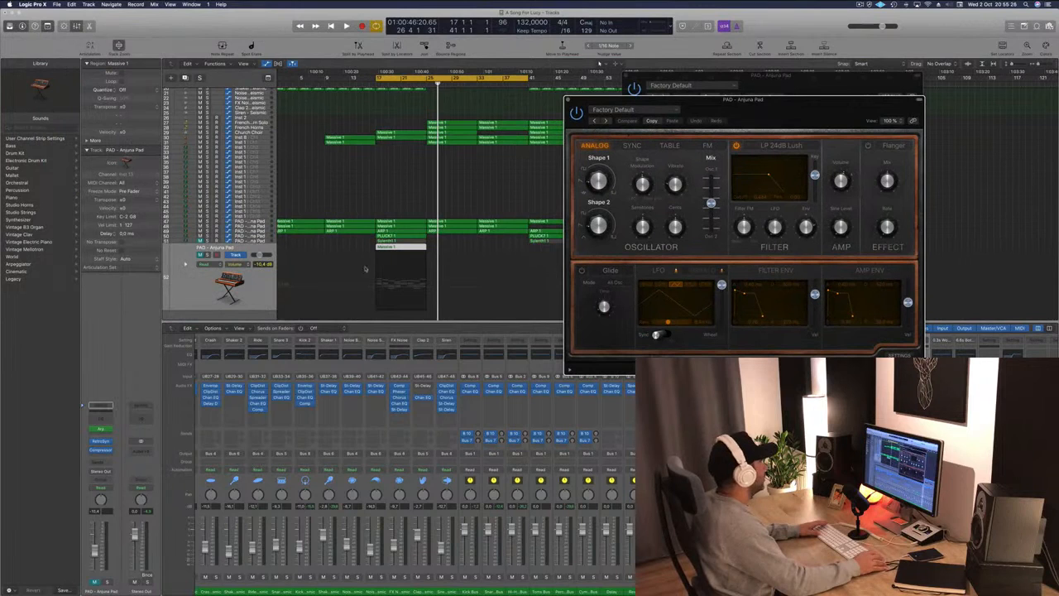
# Start playback, open the new pad track's Channel EQ and set its low-pass filter to 455 Hz.
pyautogui.click(255, 287)
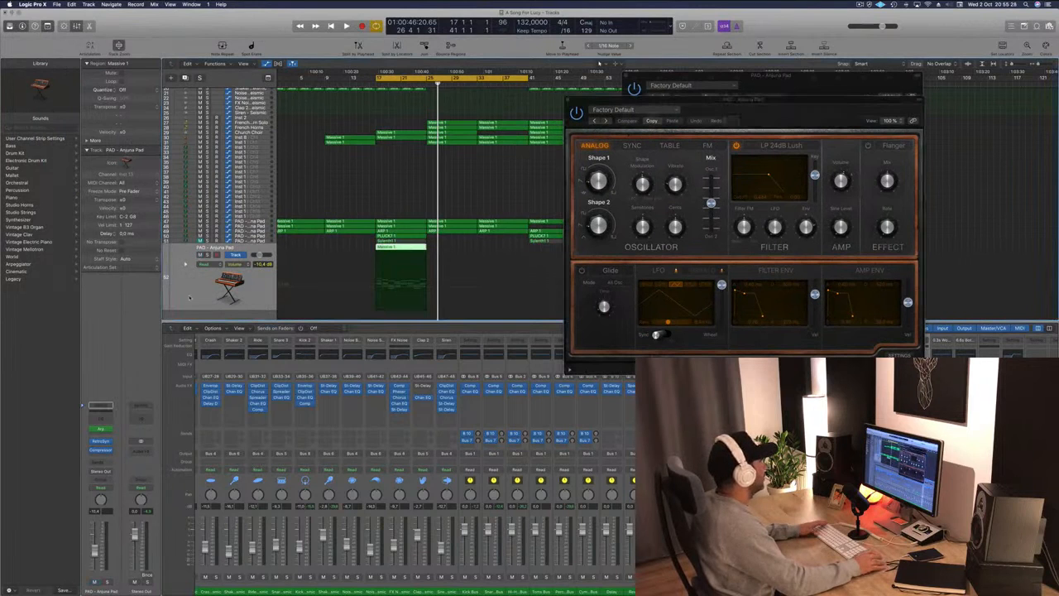
pyautogui.press('space')
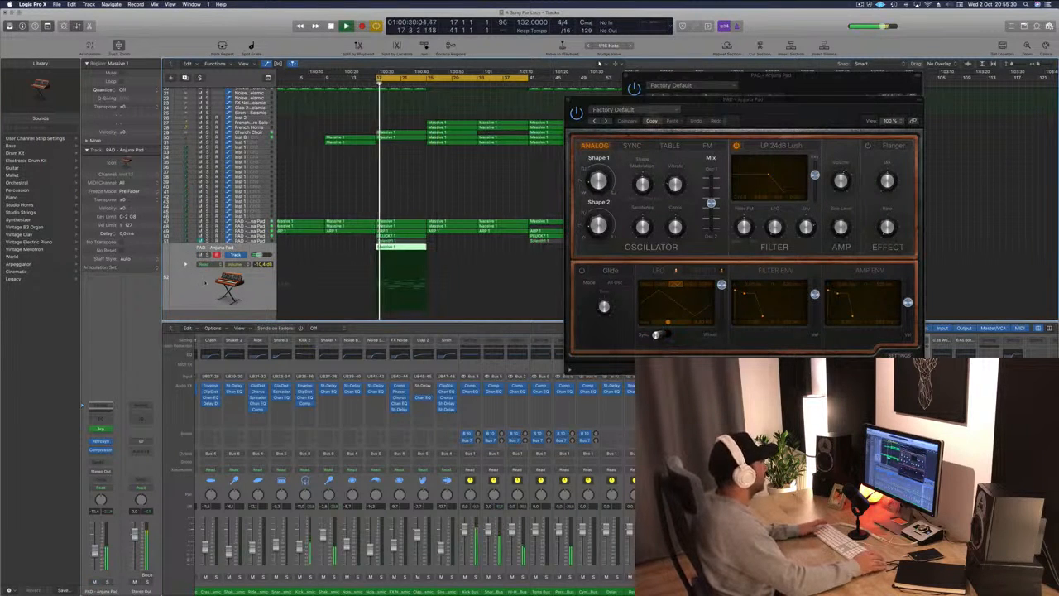
pyautogui.moveTo(651, 115); pyautogui.dragTo(706, 89)
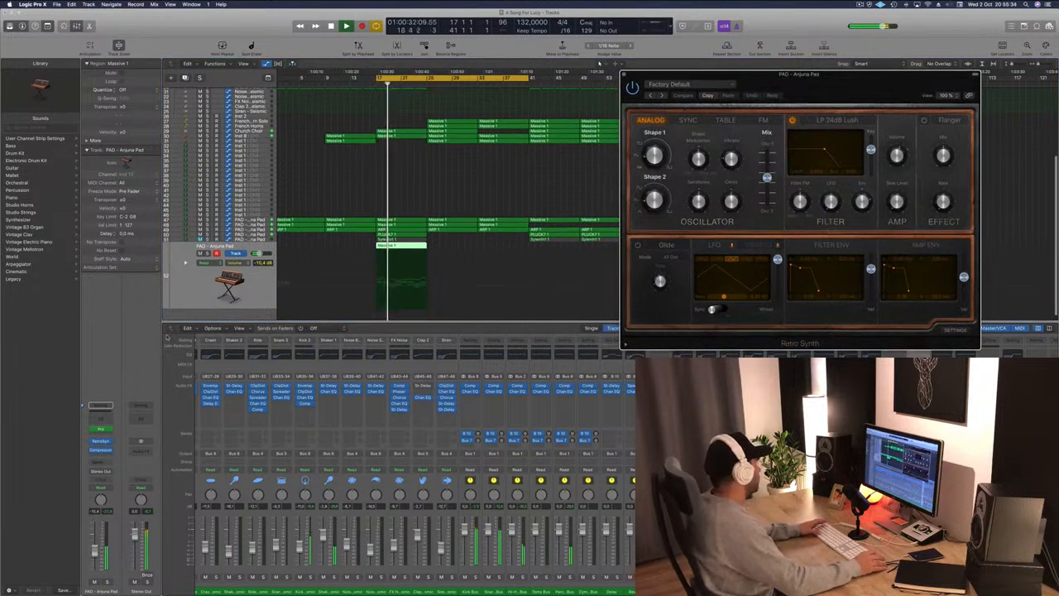
pyautogui.click(101, 408)
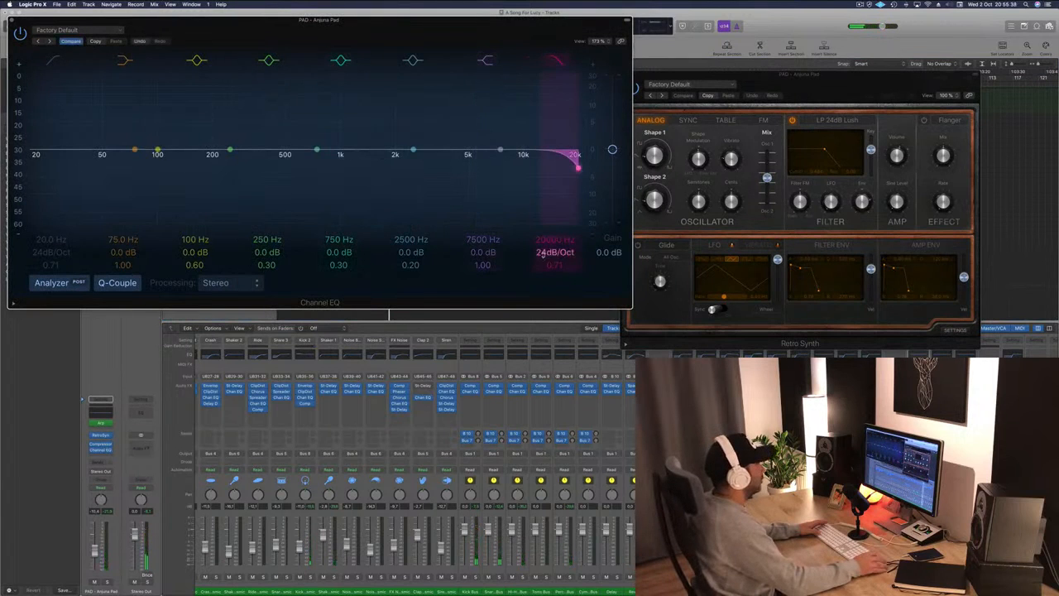
pyautogui.moveTo(577, 166); pyautogui.dragTo(277, 168)
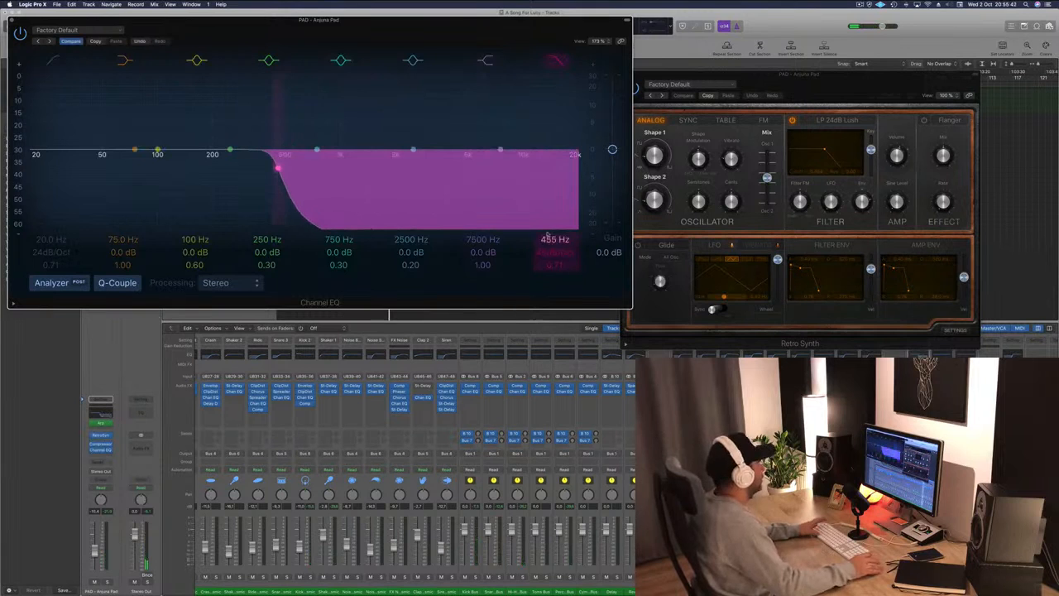
# Raise the pad EQ's high-pass filter to 124 Hz.
pyautogui.moveTo(459, 29); pyautogui.dragTo(670, 45)
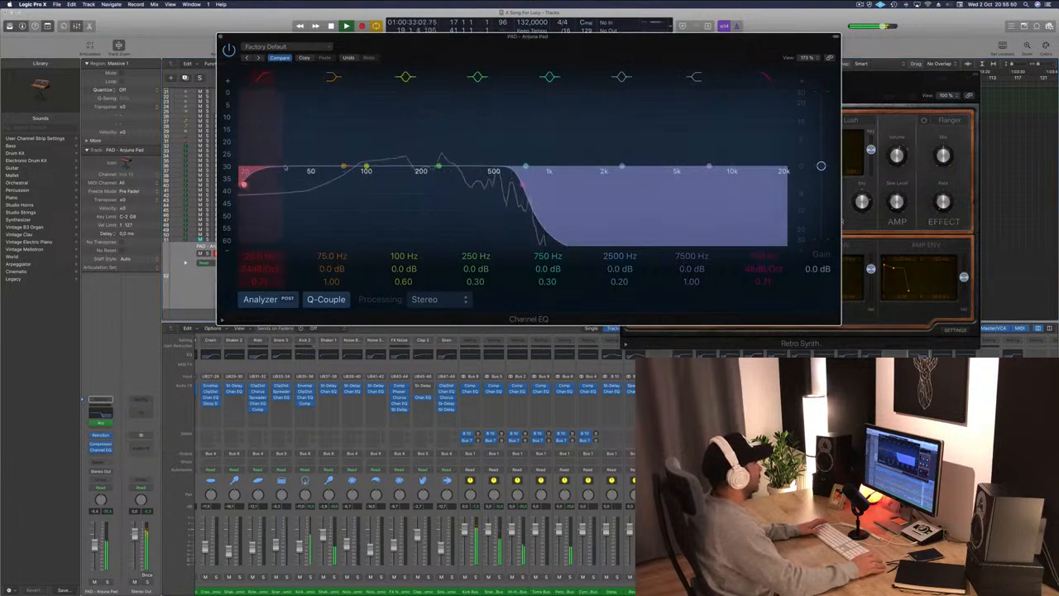
pyautogui.moveTo(244, 184); pyautogui.dragTo(364, 176)
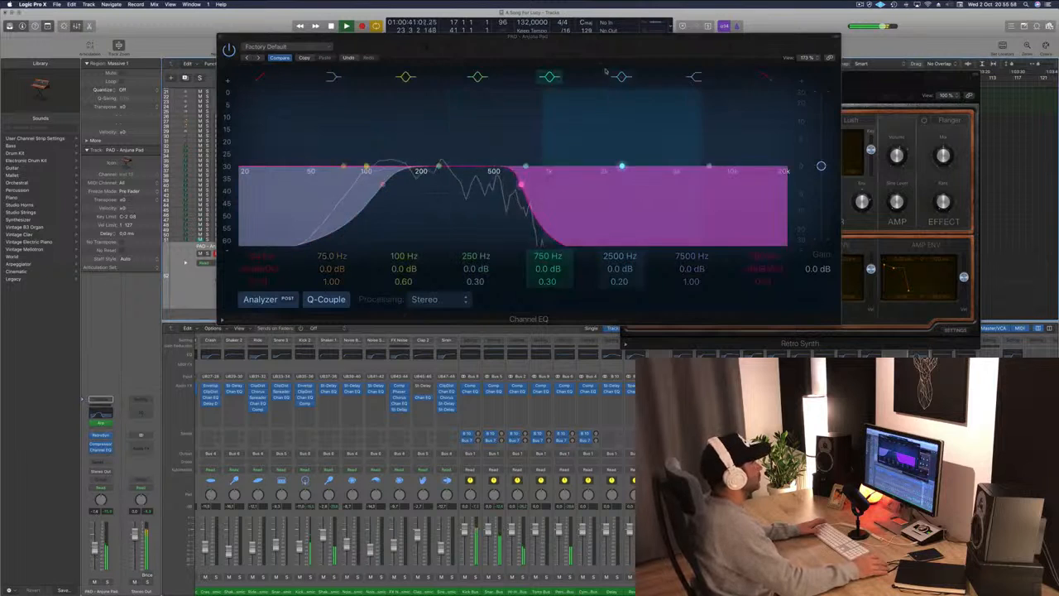
pyautogui.moveTo(594, 49); pyautogui.dragTo(594, 304)
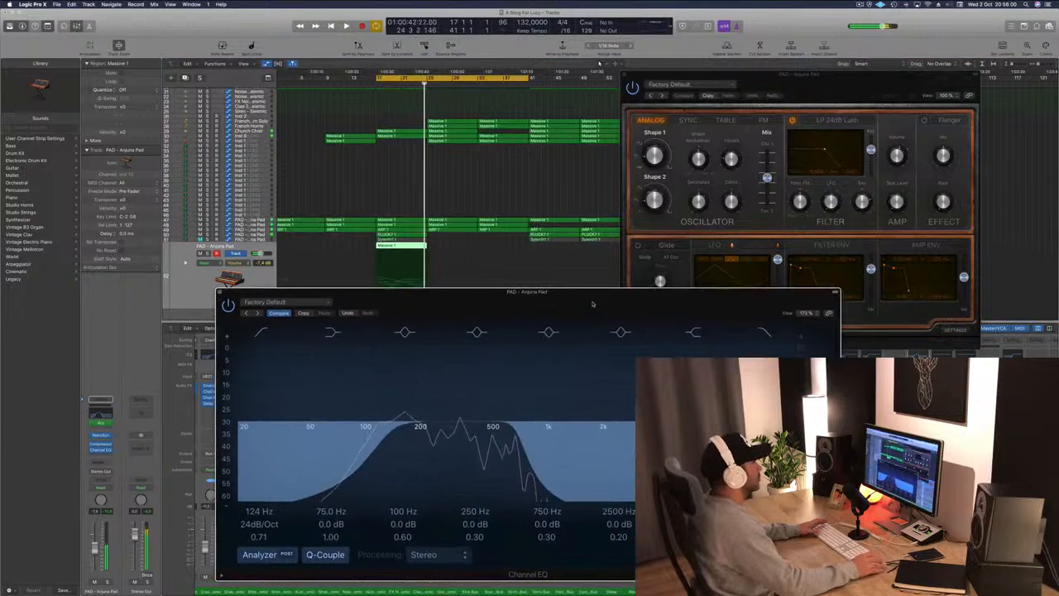
# Copy the new pad region one section later and repeat it to fill four sections.
pyautogui.moveTo(757, 78); pyautogui.dragTo(933, 67)
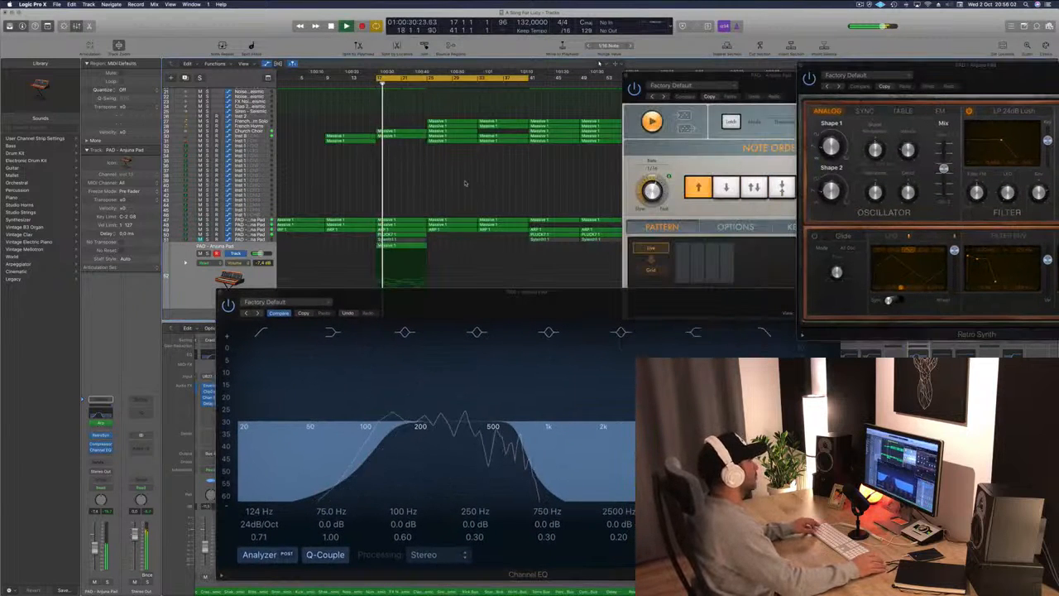
pyautogui.scroll(-1, 464, 198)
pyautogui.moveTo(410, 239); pyautogui.dragTo(461, 239)
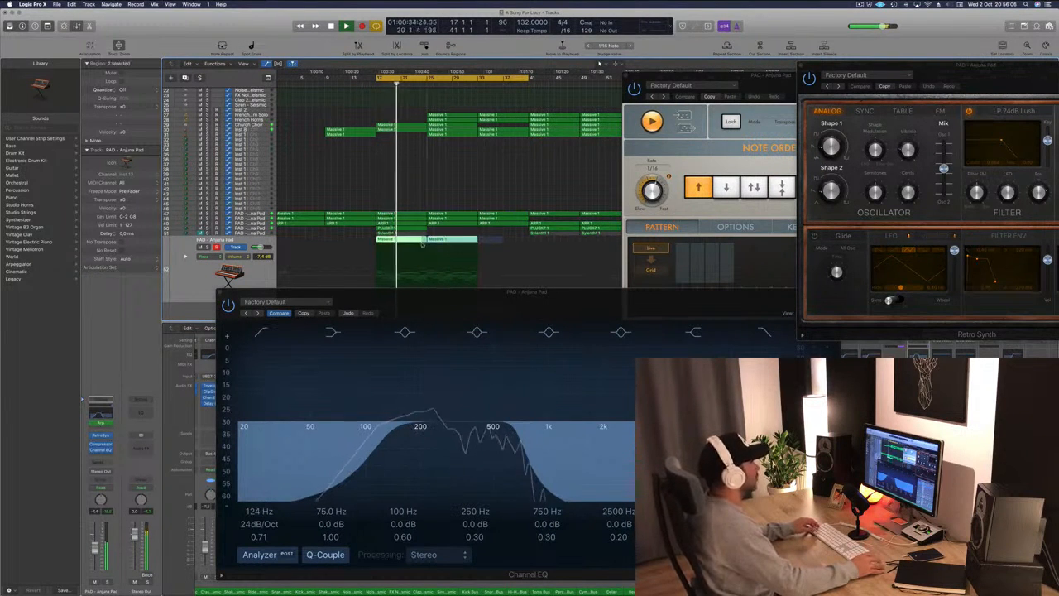
pyautogui.press('super+r')
pyautogui.moveTo(510, 243); pyautogui.dragTo(510, 243)
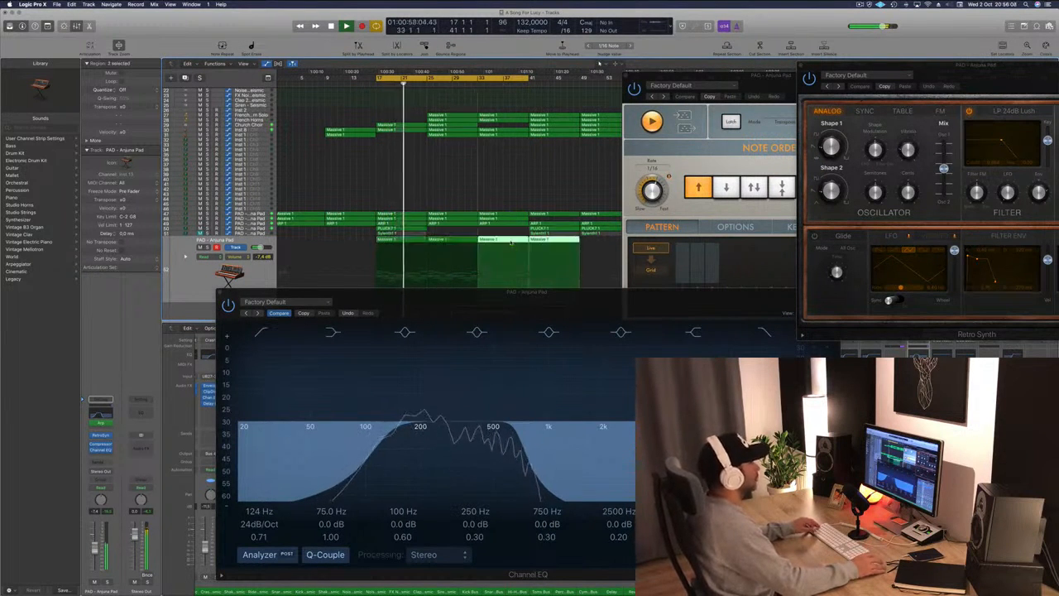
# Restart playback and set the pad EQ to a 104 Hz high-pass and a 750 Hz 48dB/Oct low-pass, then close it.
pyautogui.click(464, 180)
pyautogui.press('space')
pyautogui.press('space')
pyautogui.click(256, 271)
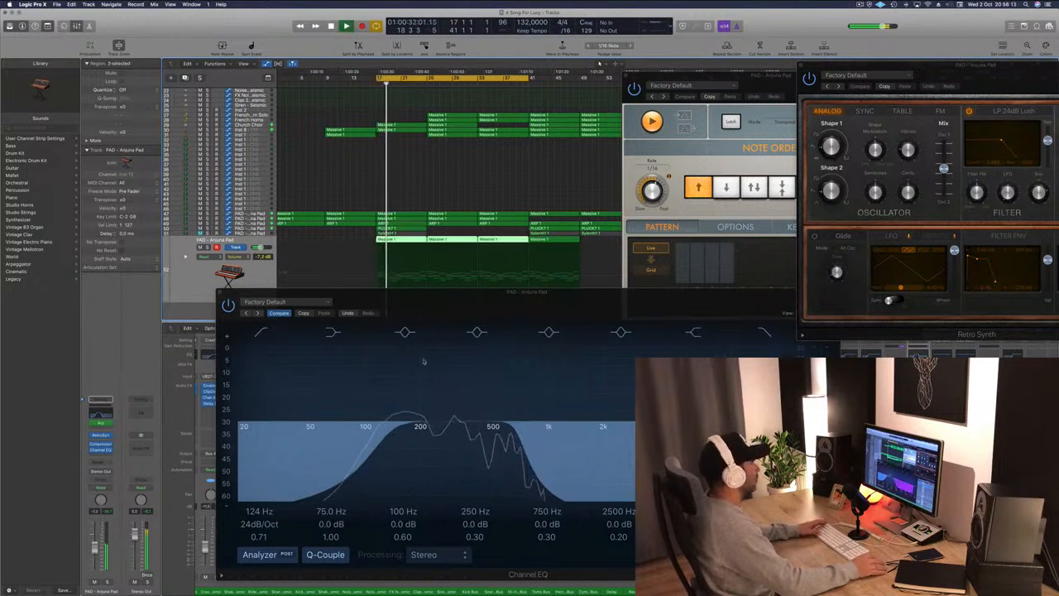
pyautogui.click(524, 441)
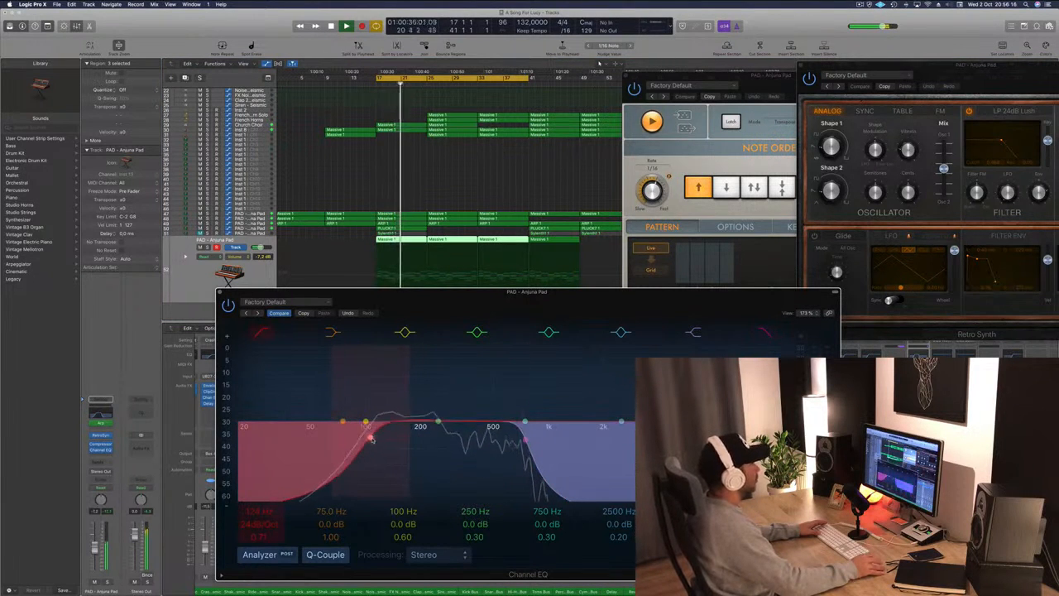
pyautogui.moveTo(222, 292); pyautogui.dragTo(64, 180)
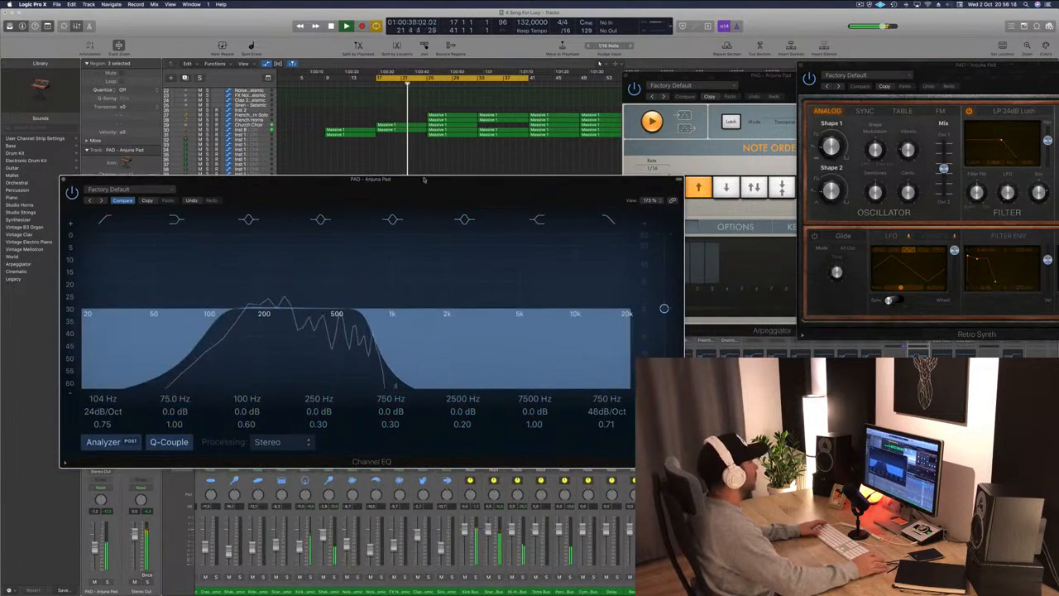
pyautogui.click(64, 179)
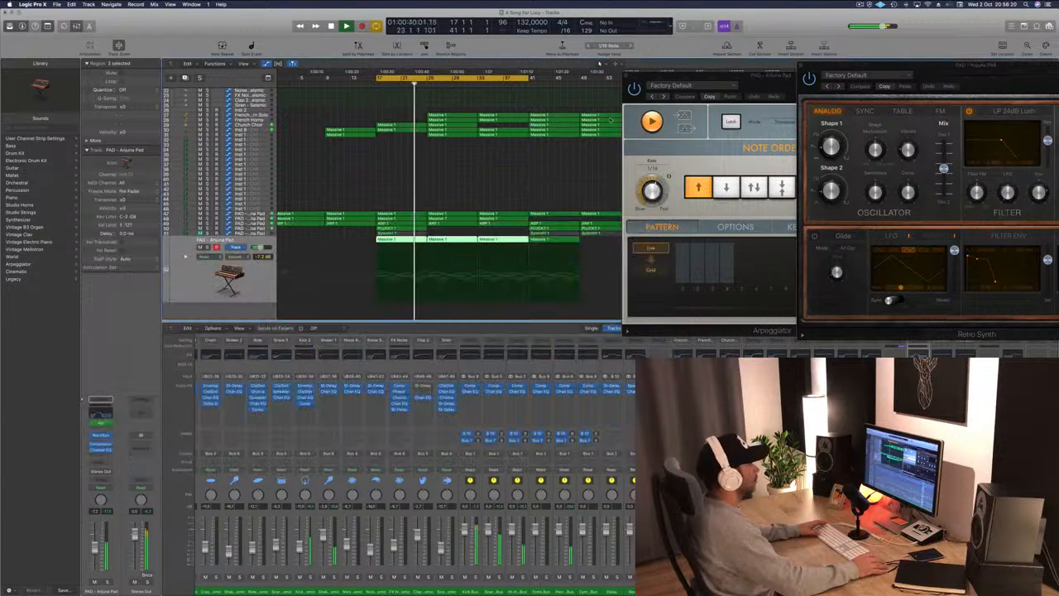
# Play the song and audition Retro Synth presets on the pad track, stepping from Ambient Synth through Digicream.
pyautogui.moveTo(748, 80); pyautogui.dragTo(401, 129)
pyautogui.press('space')
pyautogui.press('space')
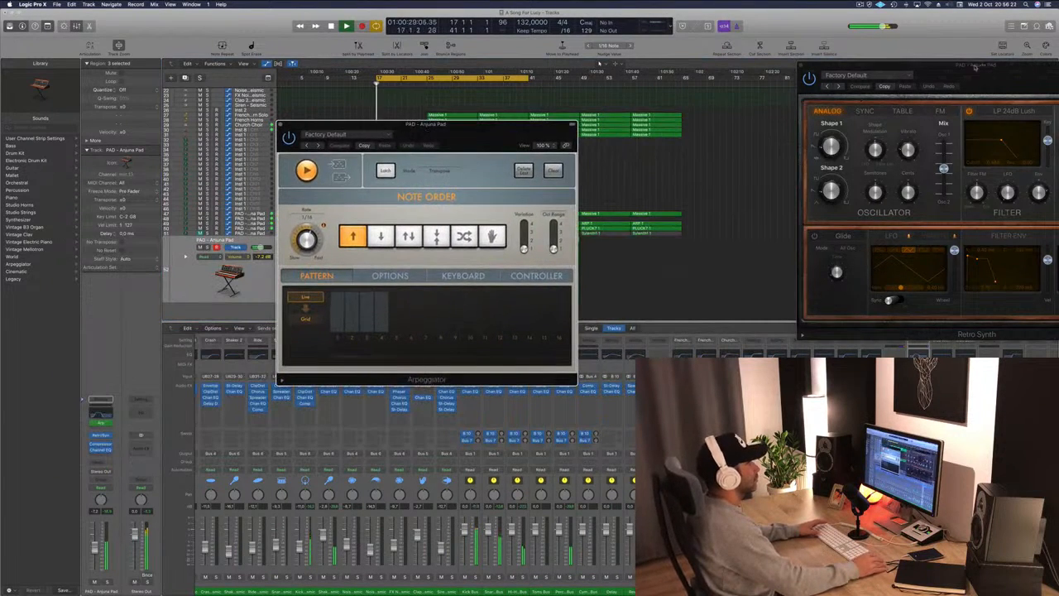
pyautogui.moveTo(891, 94); pyautogui.dragTo(385, 125)
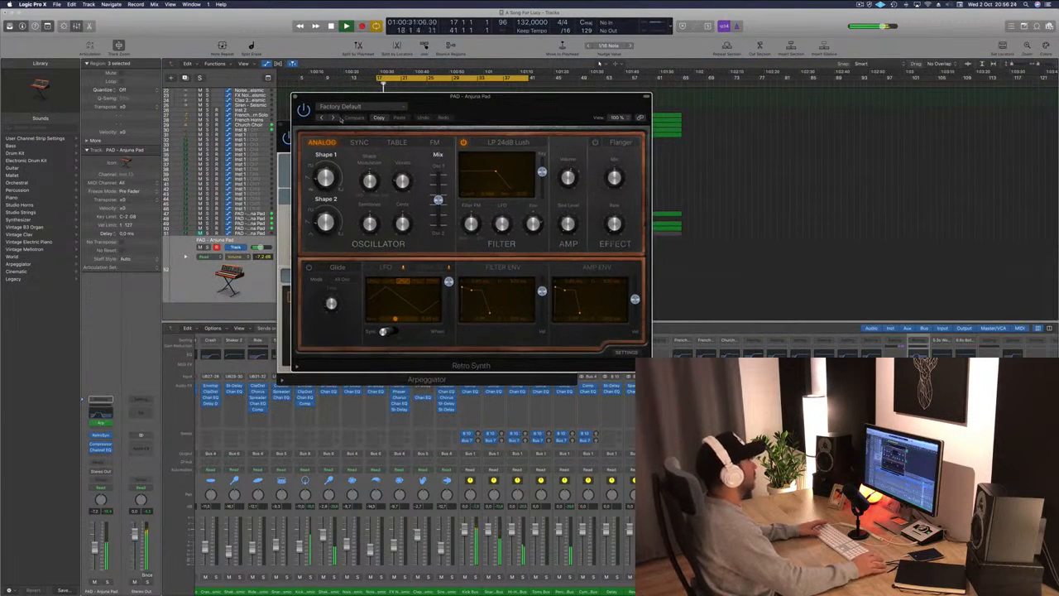
pyautogui.click(334, 118)
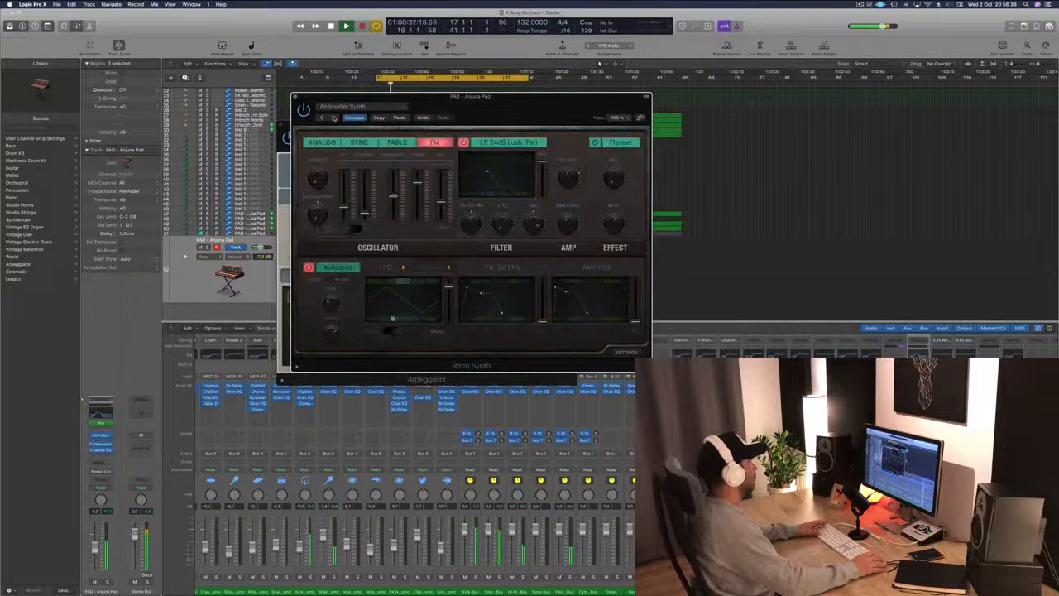
pyautogui.click(333, 118)
pyautogui.click(333, 118)
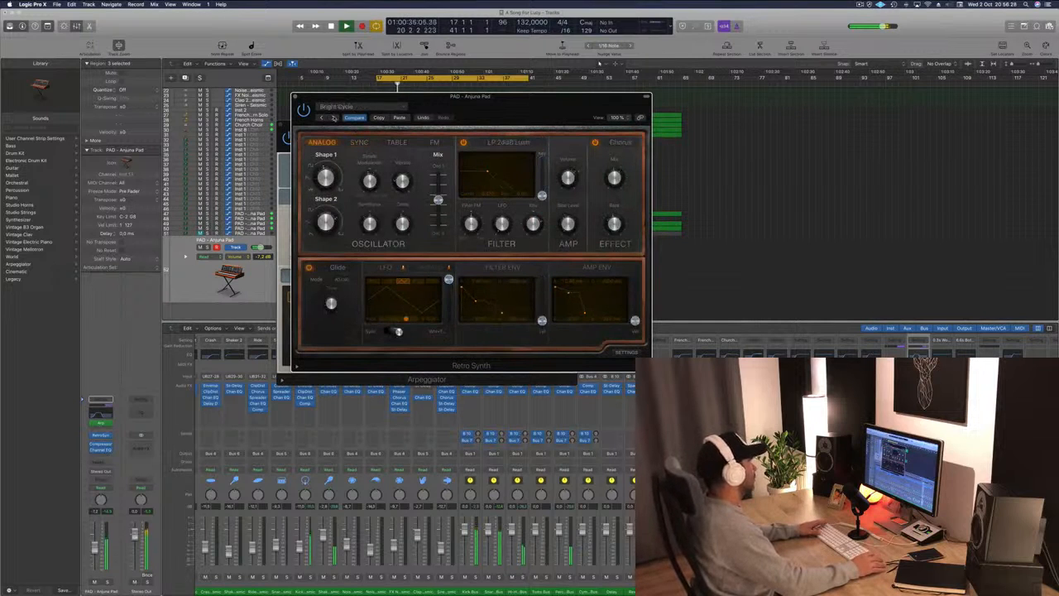
pyautogui.click(333, 117)
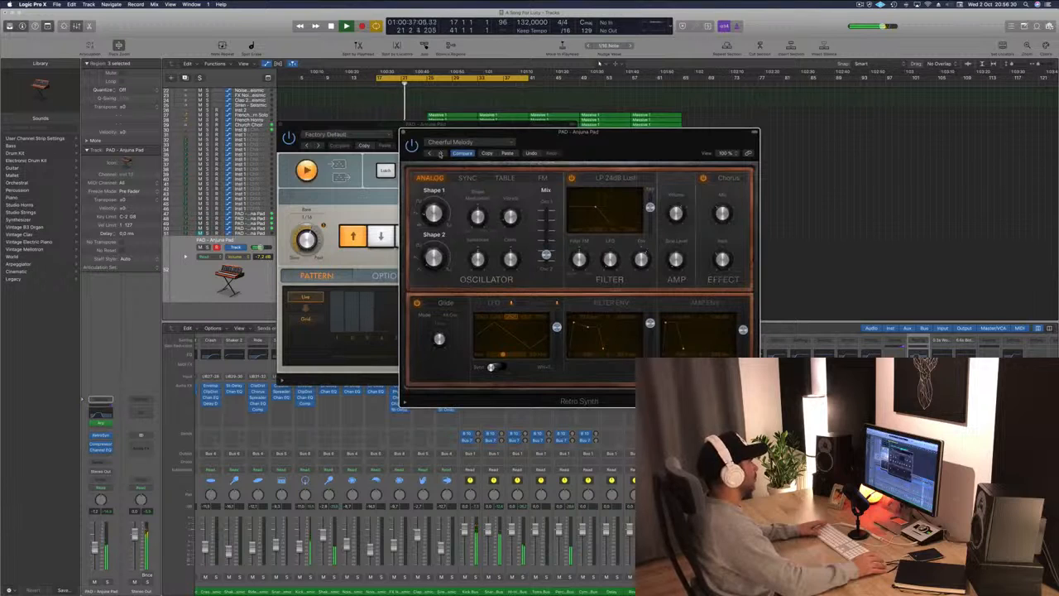
pyautogui.click(441, 154)
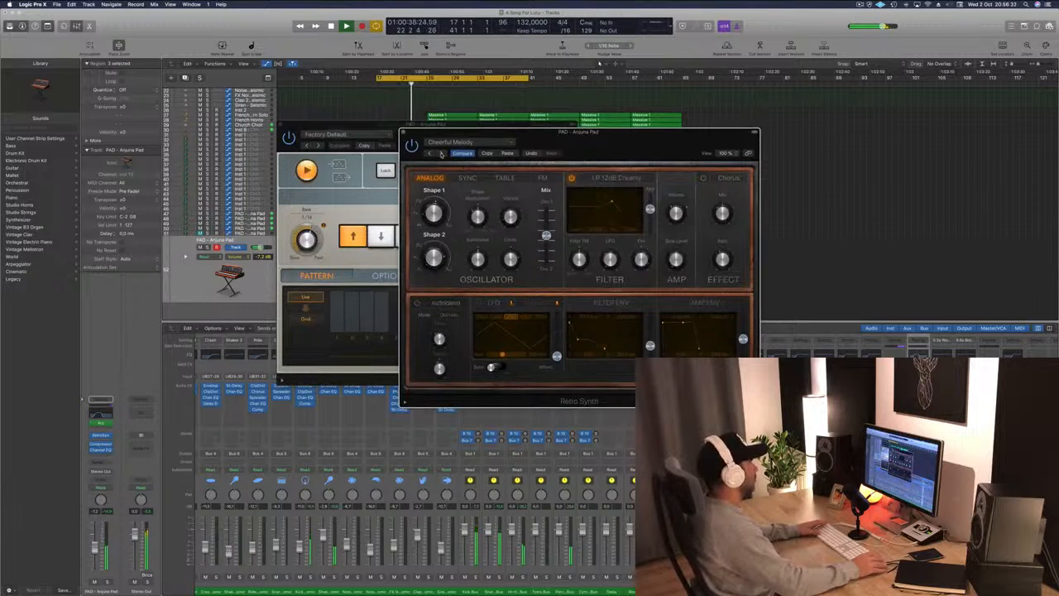
pyautogui.click(441, 154)
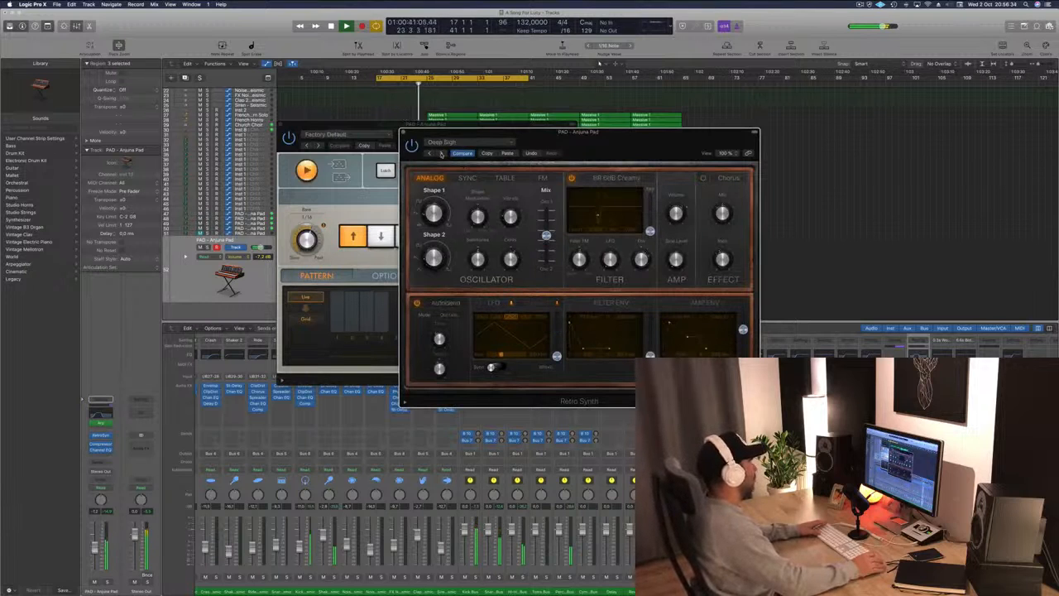
pyautogui.click(441, 154)
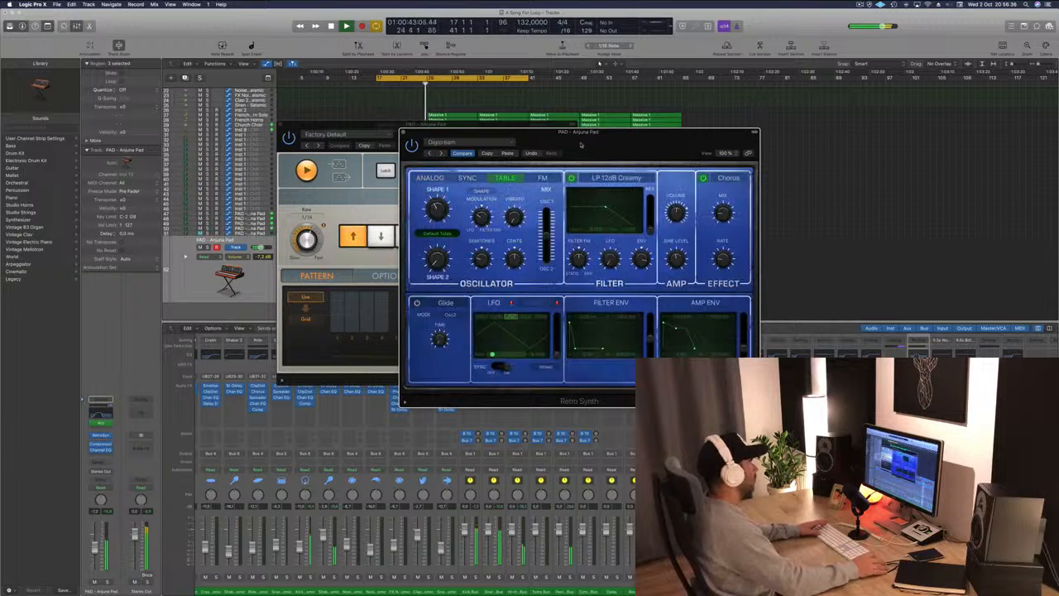
pyautogui.moveTo(383, 126); pyautogui.dragTo(759, 148)
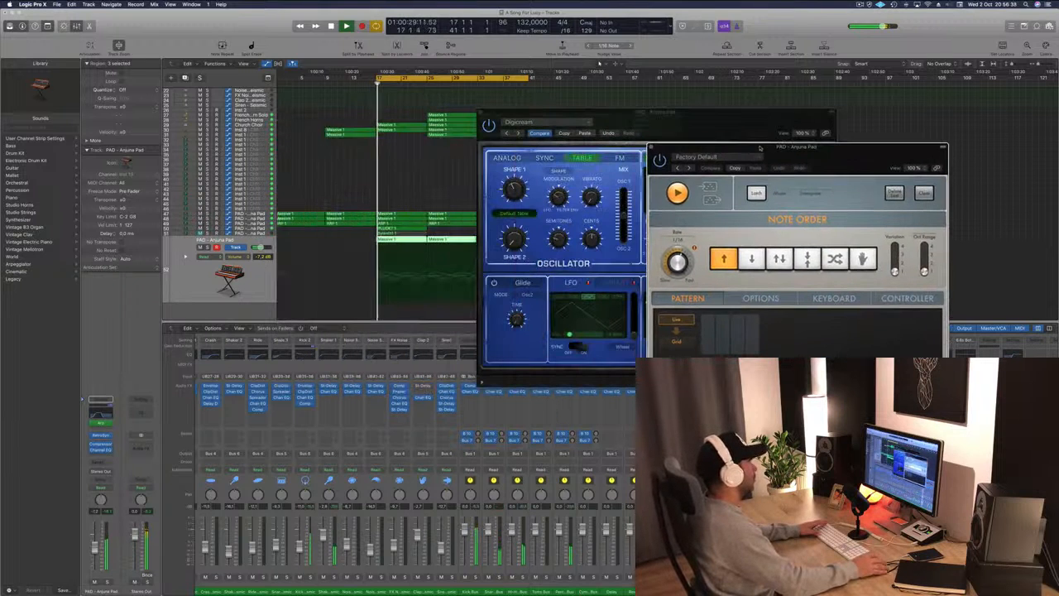
# Keep stepping through Retro Synth presets, settle on Simple Analog Lead, and close the synth window.
pyautogui.click(517, 132)
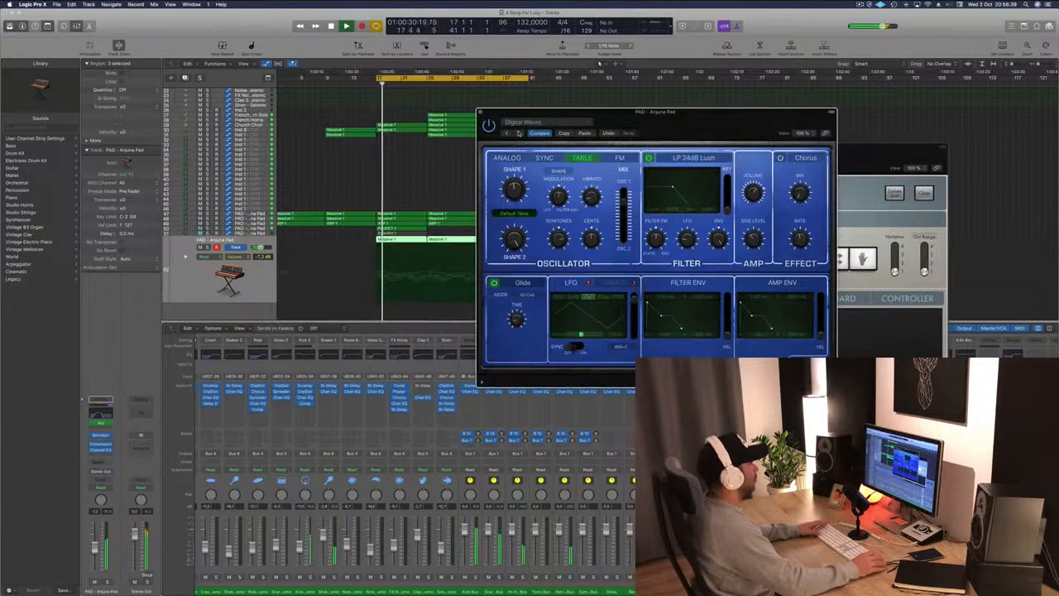
pyautogui.click(518, 133)
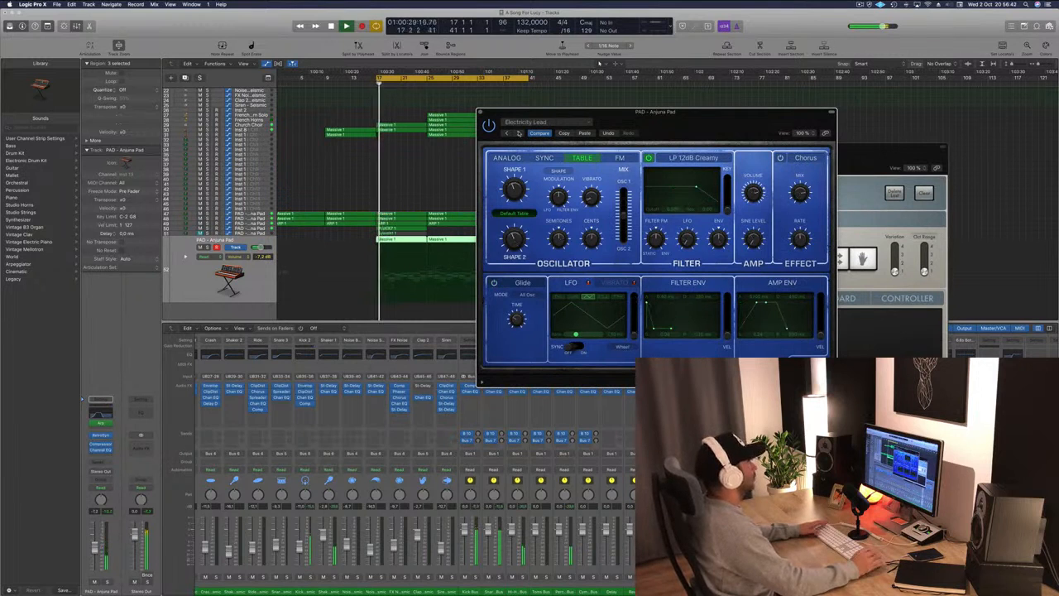
pyautogui.click(518, 132)
pyautogui.press('space')
pyautogui.click(517, 132)
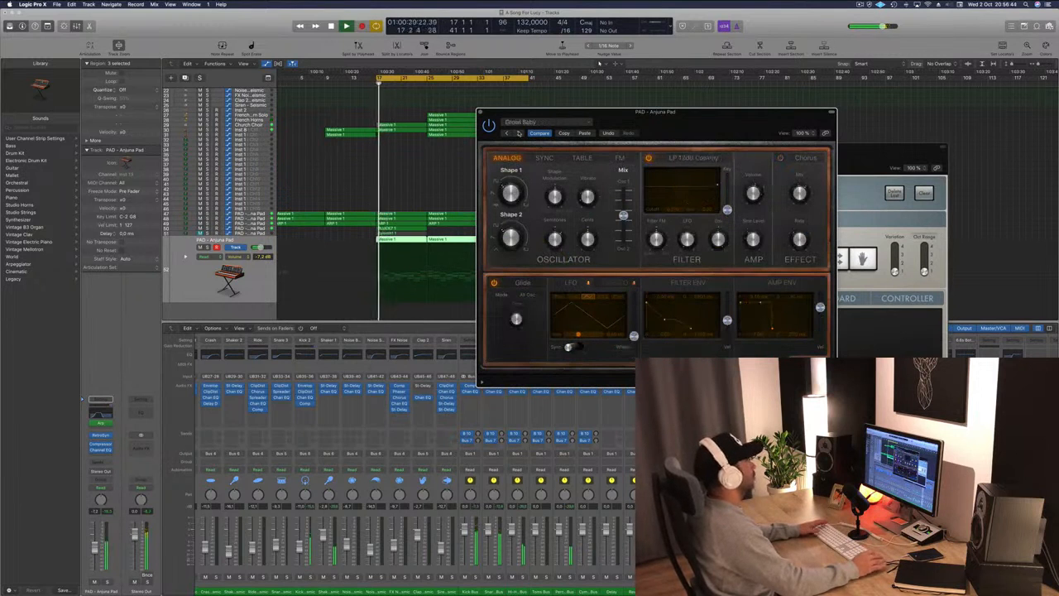
pyautogui.click(518, 133)
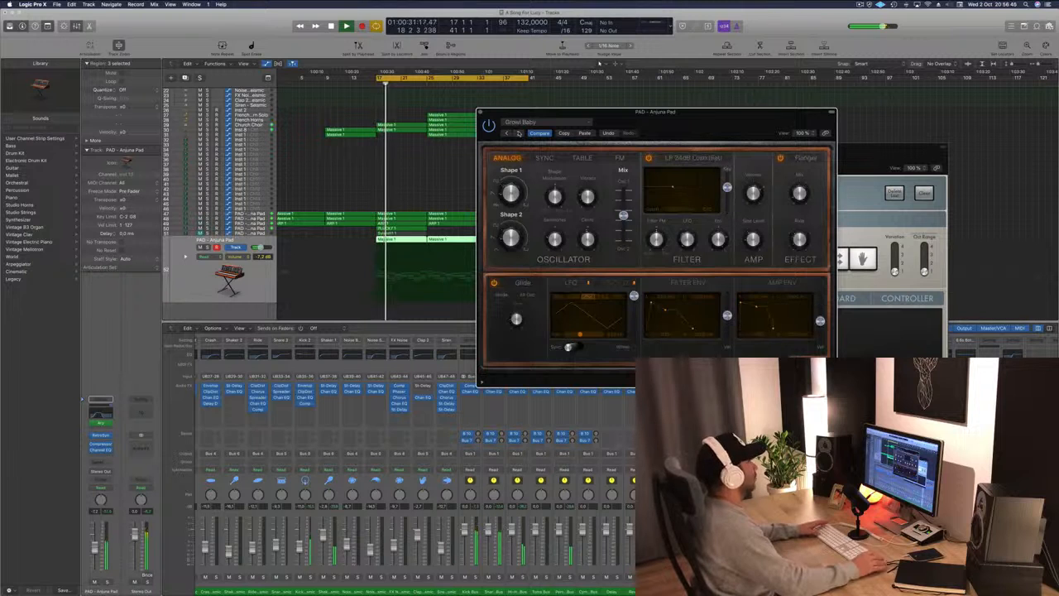
pyautogui.click(517, 132)
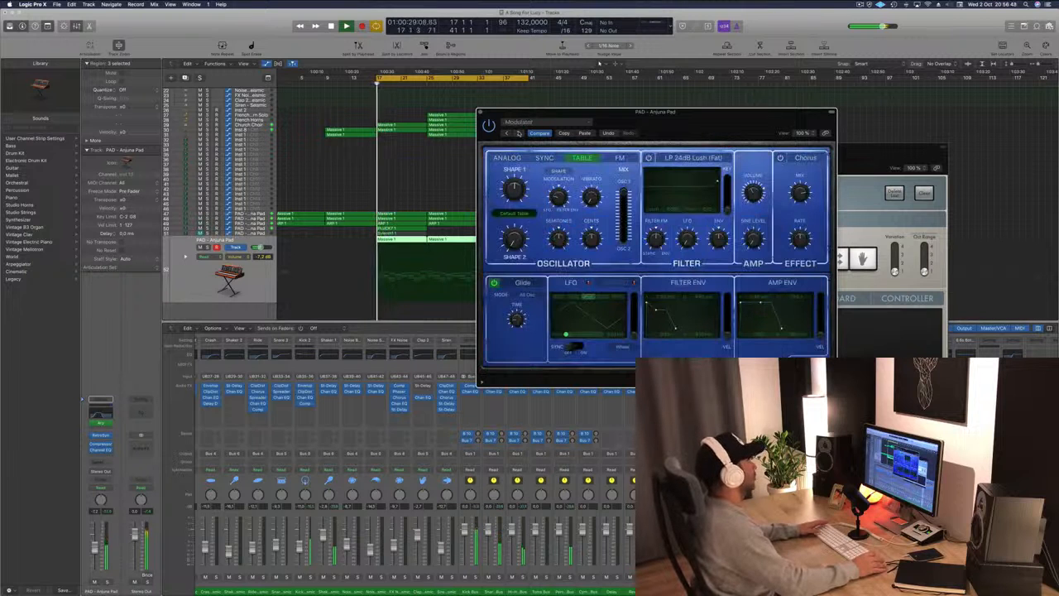
pyautogui.click(518, 133)
pyautogui.moveTo(677, 127); pyautogui.dragTo(787, 145)
pyautogui.click(605, 151)
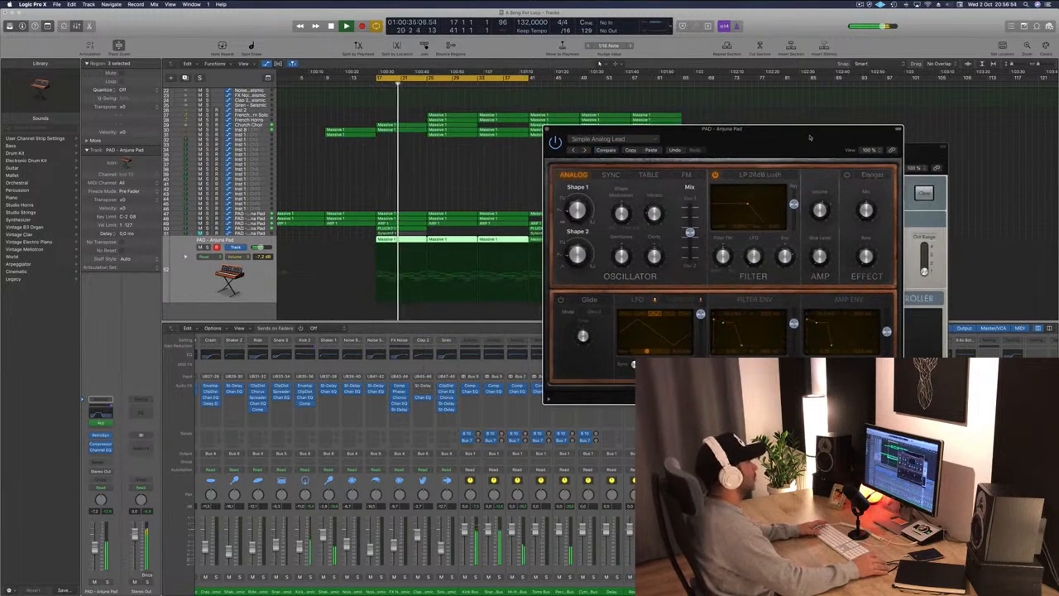
pyautogui.moveTo(793, 143); pyautogui.dragTo(755, 116)
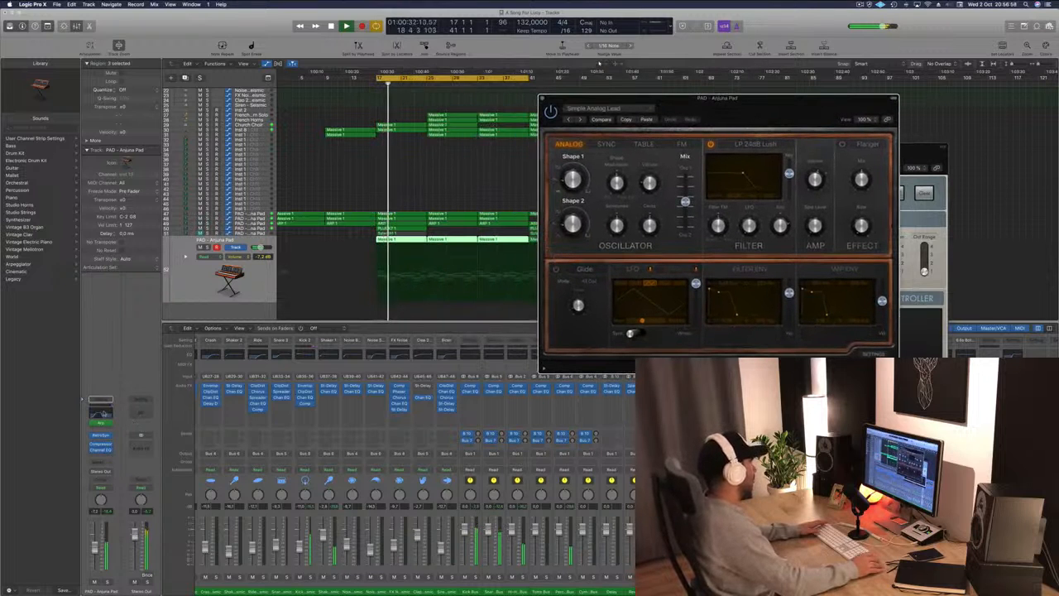
pyautogui.click(541, 99)
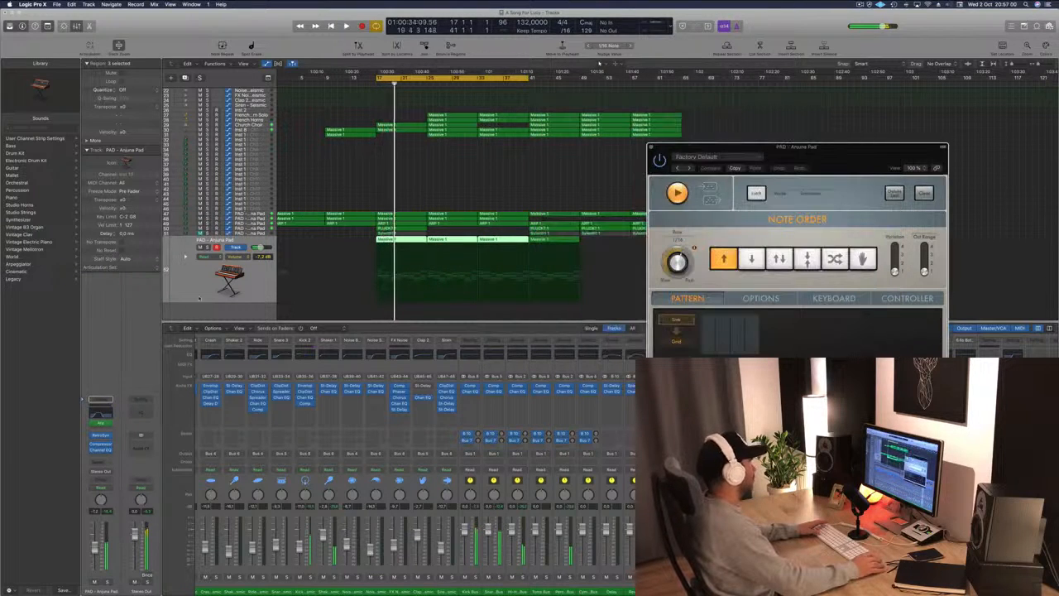
# Restart playback and close the pad track's Arpeggiator window.
pyautogui.press('space')
pyautogui.press('space')
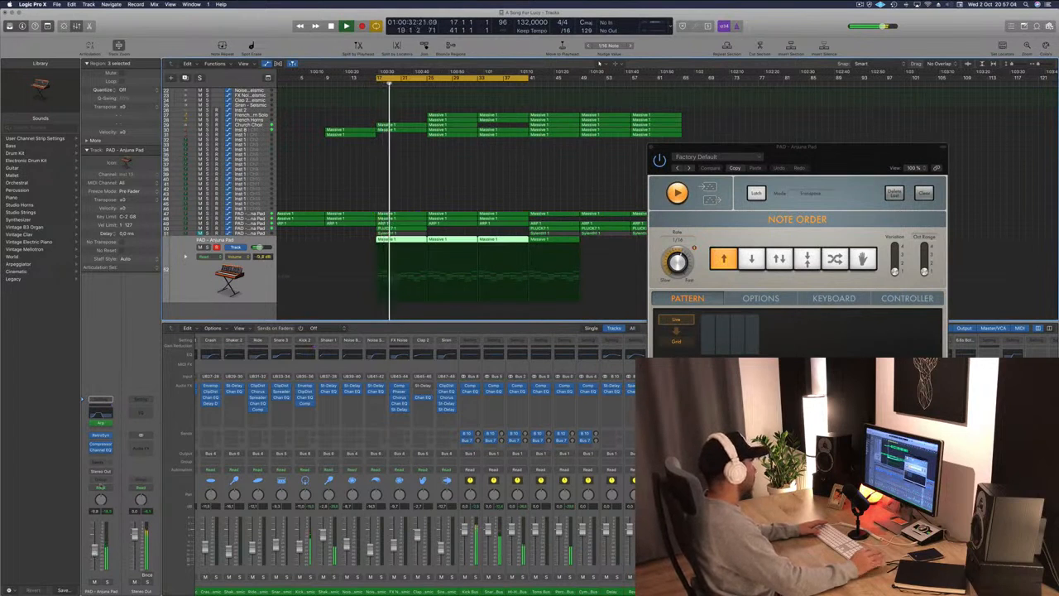
pyautogui.moveTo(826, 169); pyautogui.dragTo(657, 159)
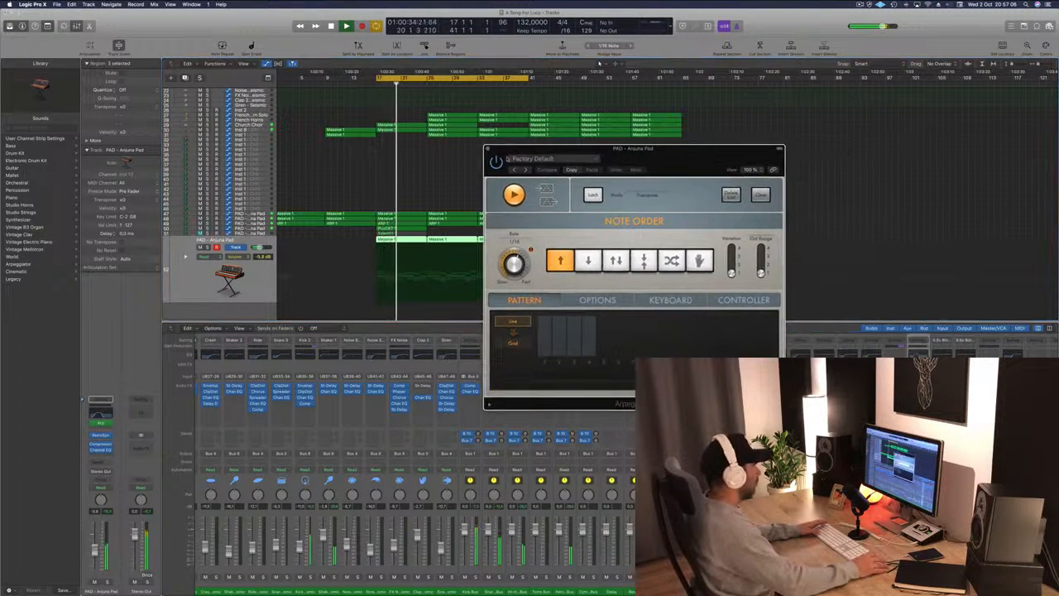
pyautogui.click(489, 150)
pyautogui.click(351, 171)
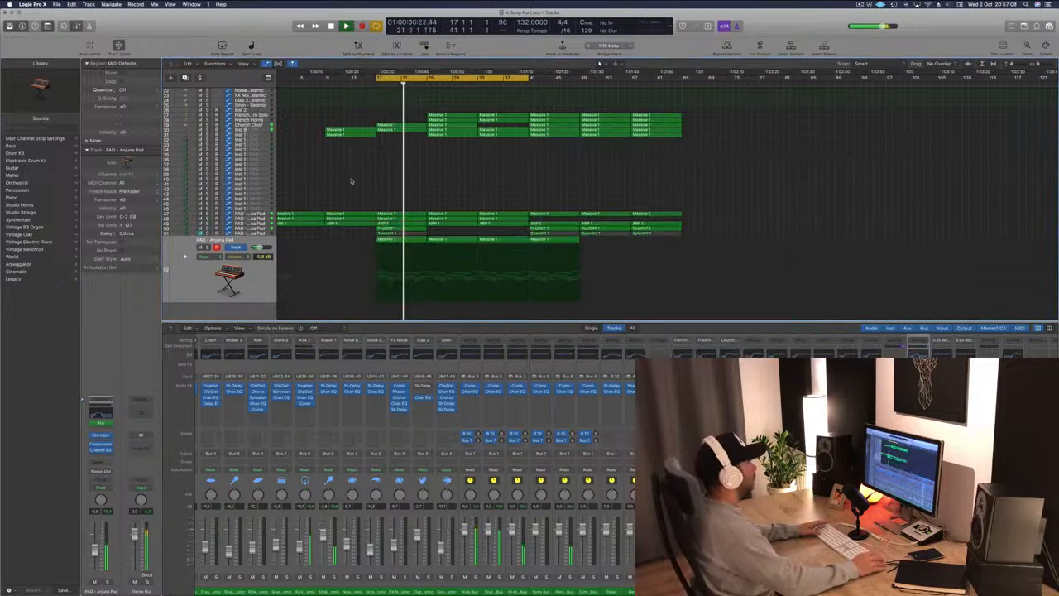
# Hide the mixer, stop playback, and set the pad track's automation mode to Touch.
pyautogui.scroll(10, 372, 172)
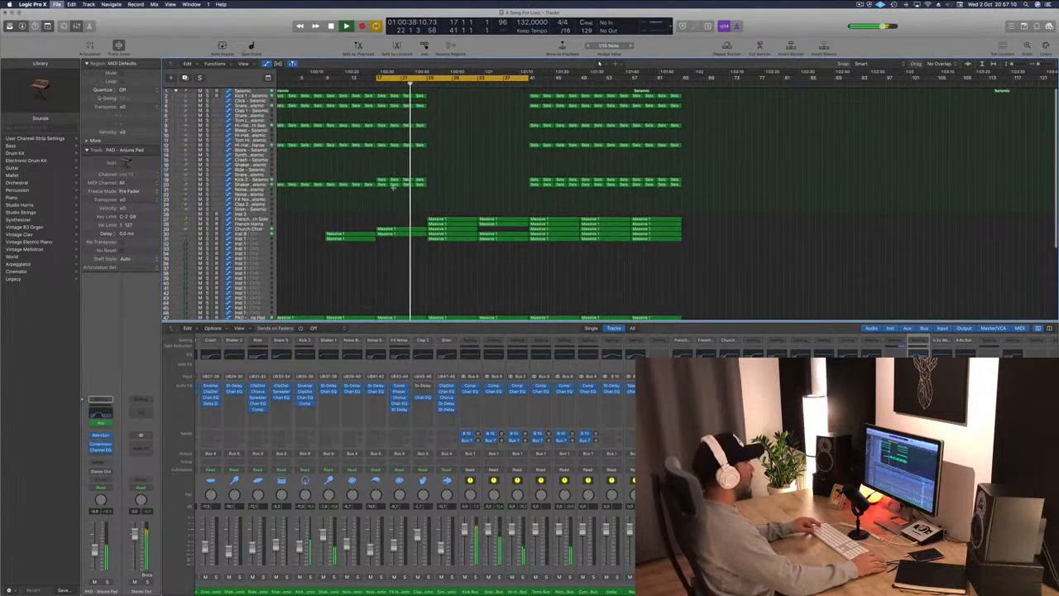
pyautogui.scroll(-1, 397, 278)
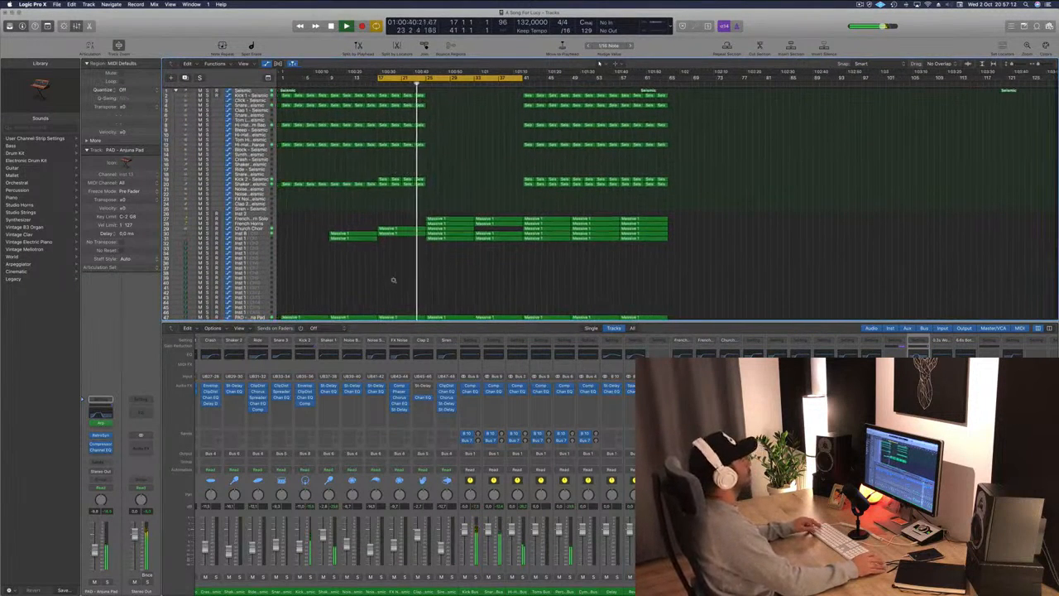
pyautogui.press('x')
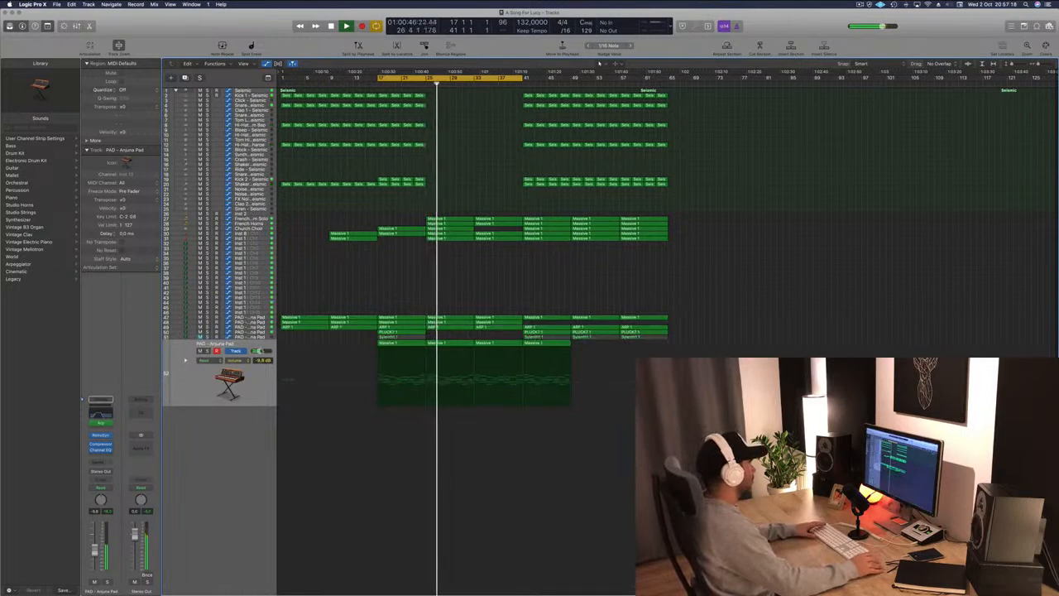
pyautogui.click(209, 389)
pyautogui.press('space')
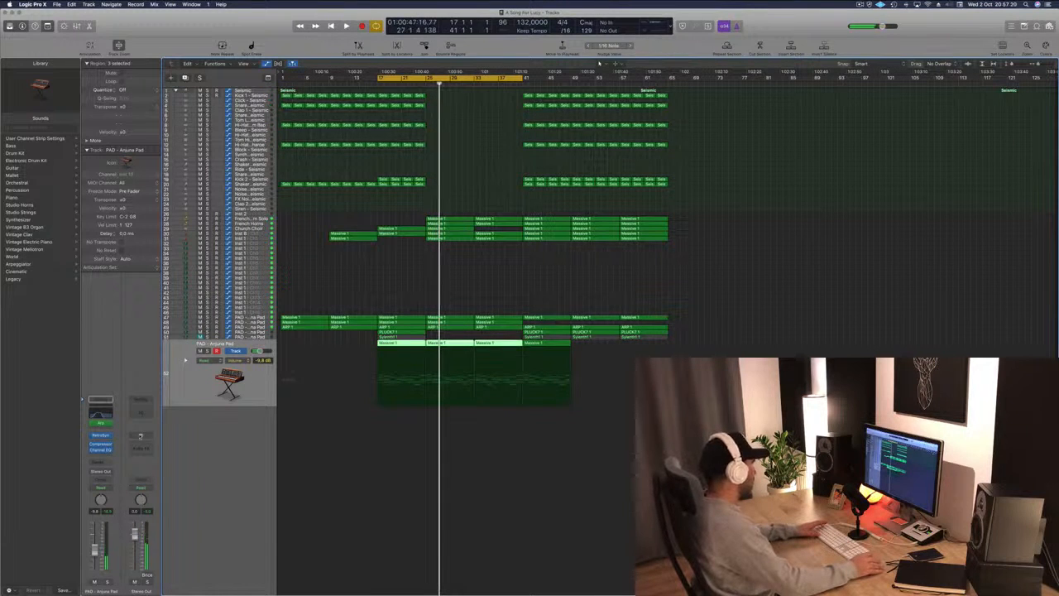
pyautogui.click(101, 472)
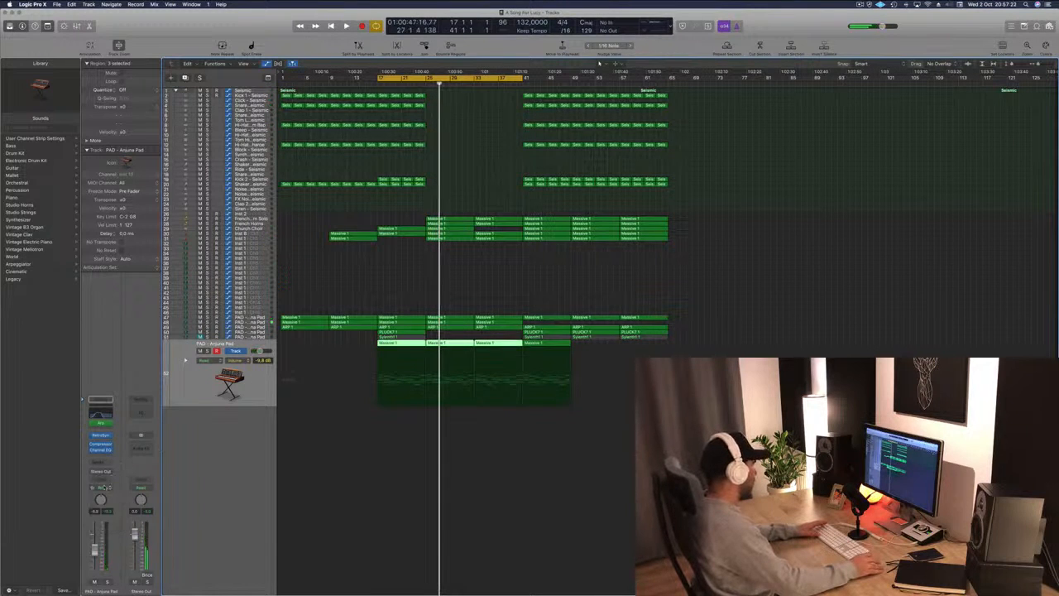
pyautogui.click(101, 489)
pyautogui.click(108, 498)
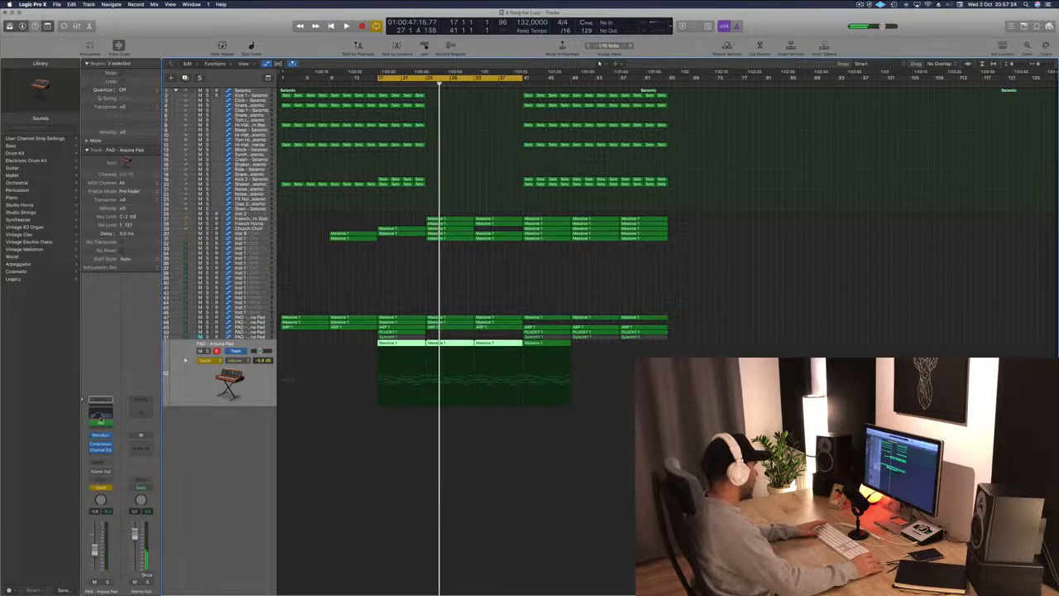
# Open the pad's Channel EQ and record touch automation of its low-pass frequency during playback, then close the EQ.
pyautogui.click(99, 417)
pyautogui.moveTo(463, 179); pyautogui.dragTo(860, 219)
pyautogui.press('space')
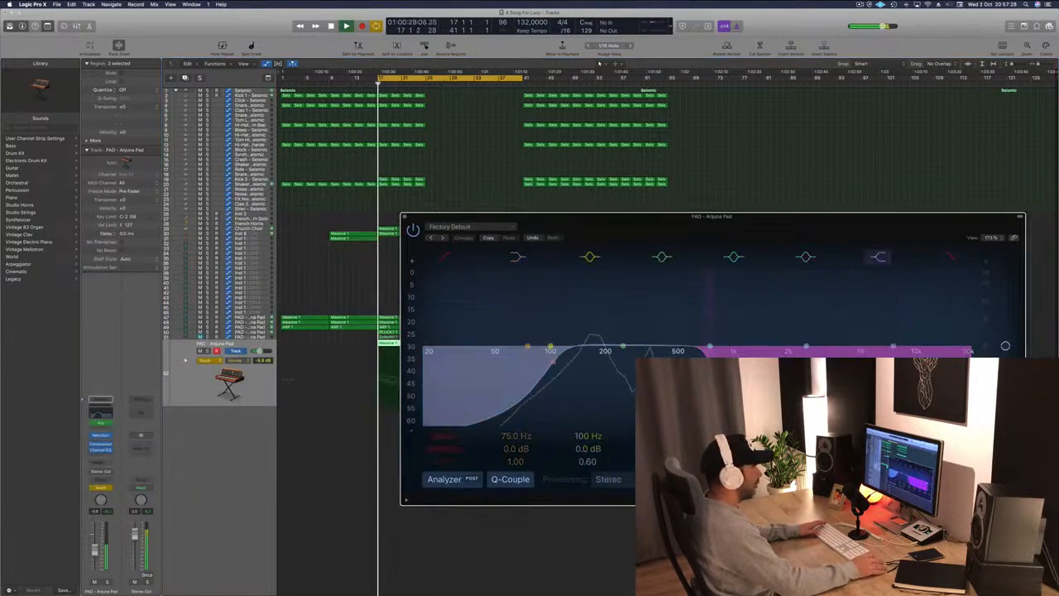
pyautogui.moveTo(710, 364); pyautogui.dragTo(699, 364)
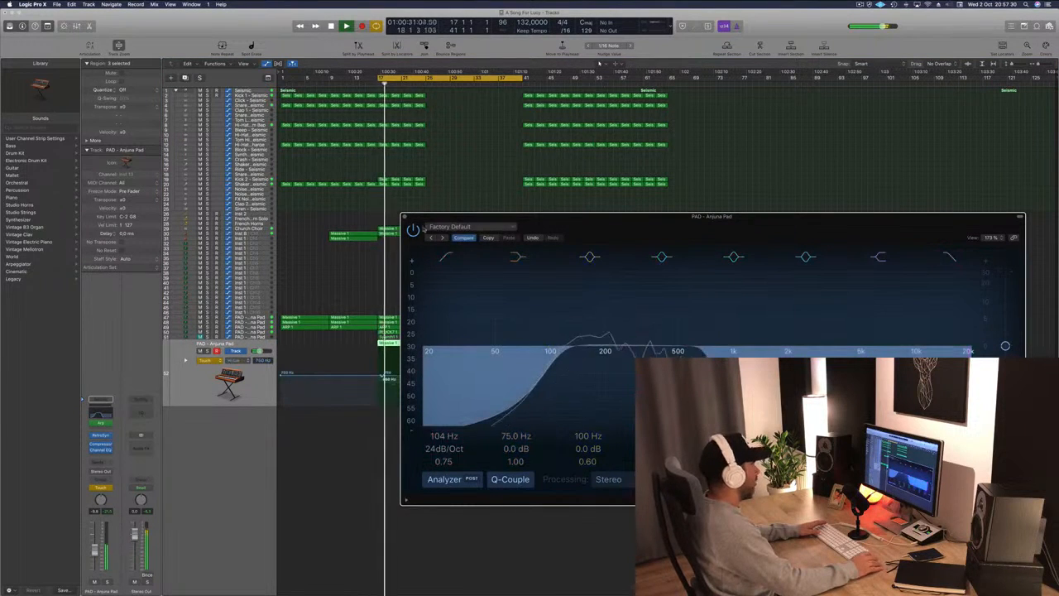
pyautogui.click(404, 217)
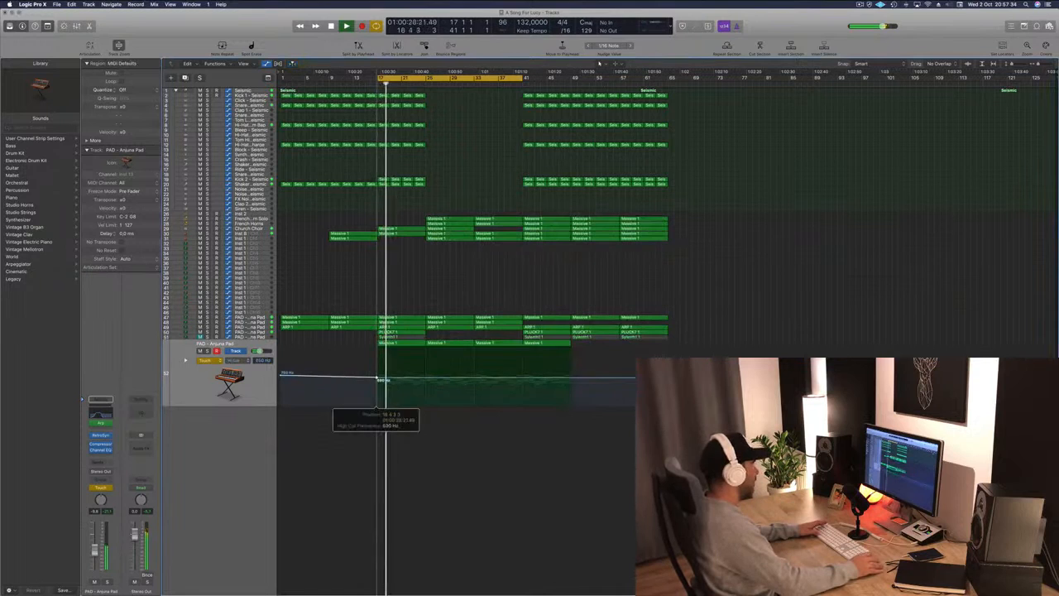
# Switch the pad track's automation to Read and add points to the high-cut frequency curve, dipping then rising after bar 25.
pyautogui.click(211, 361)
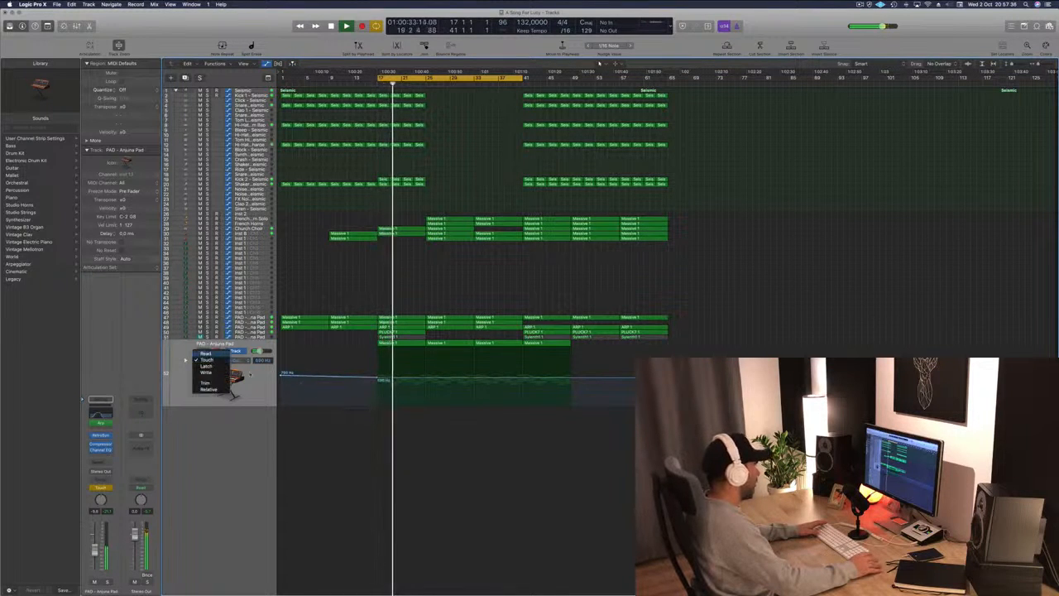
pyautogui.click(211, 354)
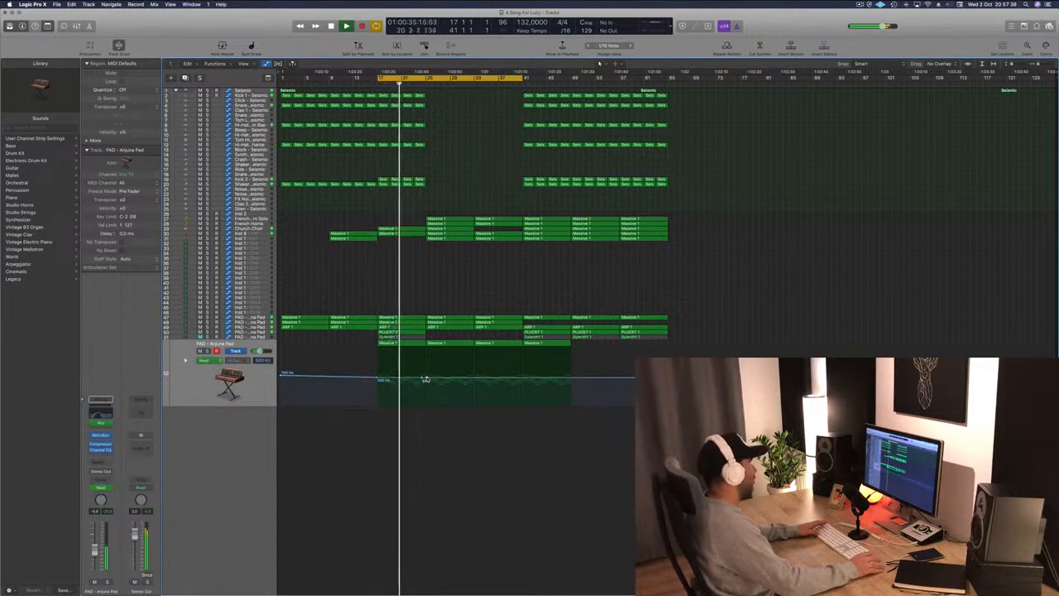
pyautogui.click(426, 381)
pyautogui.moveTo(426, 381); pyautogui.dragTo(427, 384)
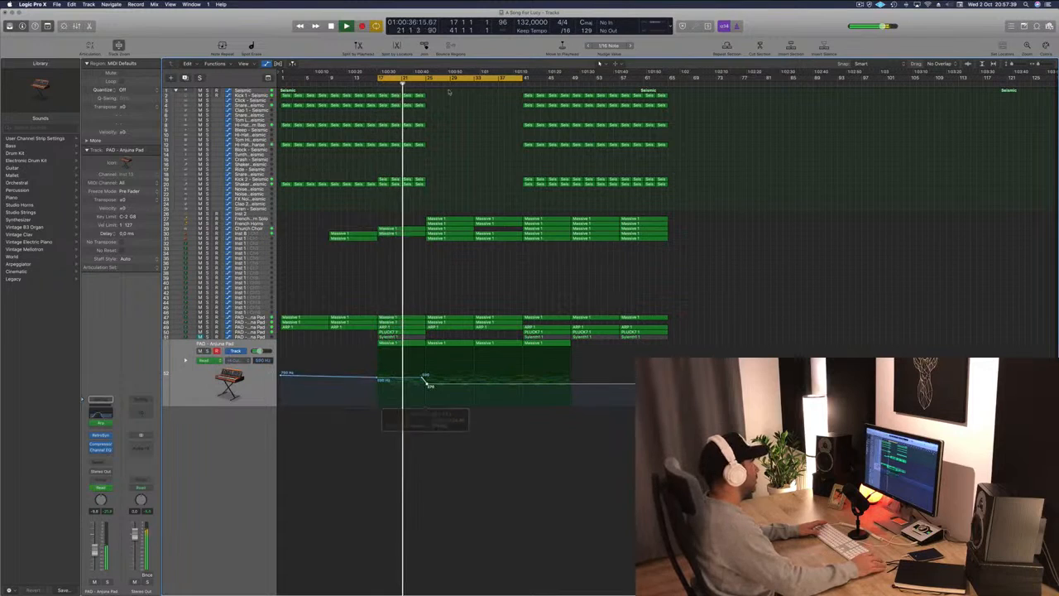
pyautogui.click(427, 384)
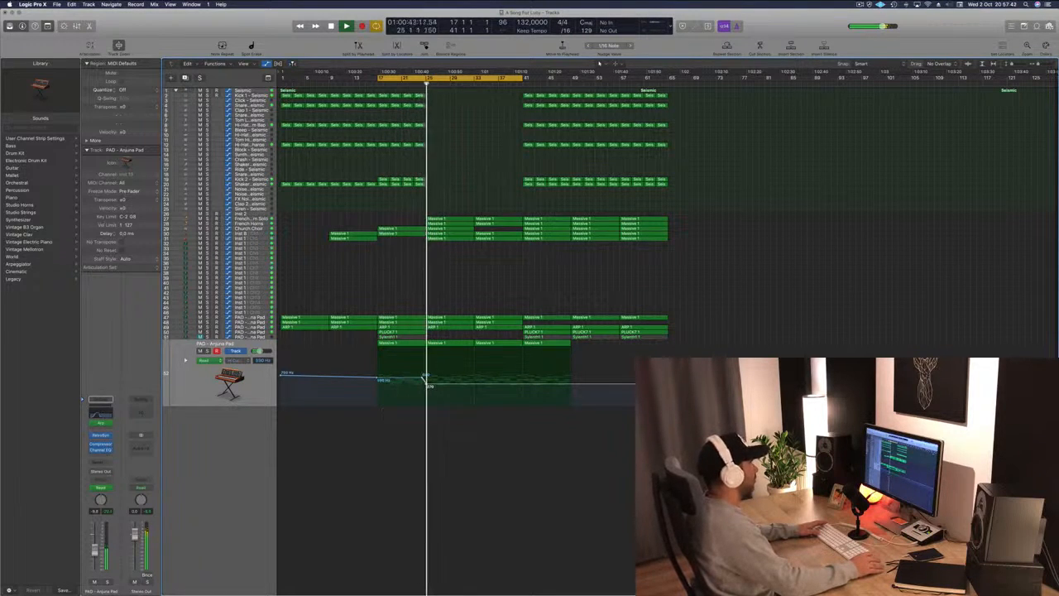
pyautogui.moveTo(427, 384); pyautogui.dragTo(474, 374)
pyautogui.click(474, 388)
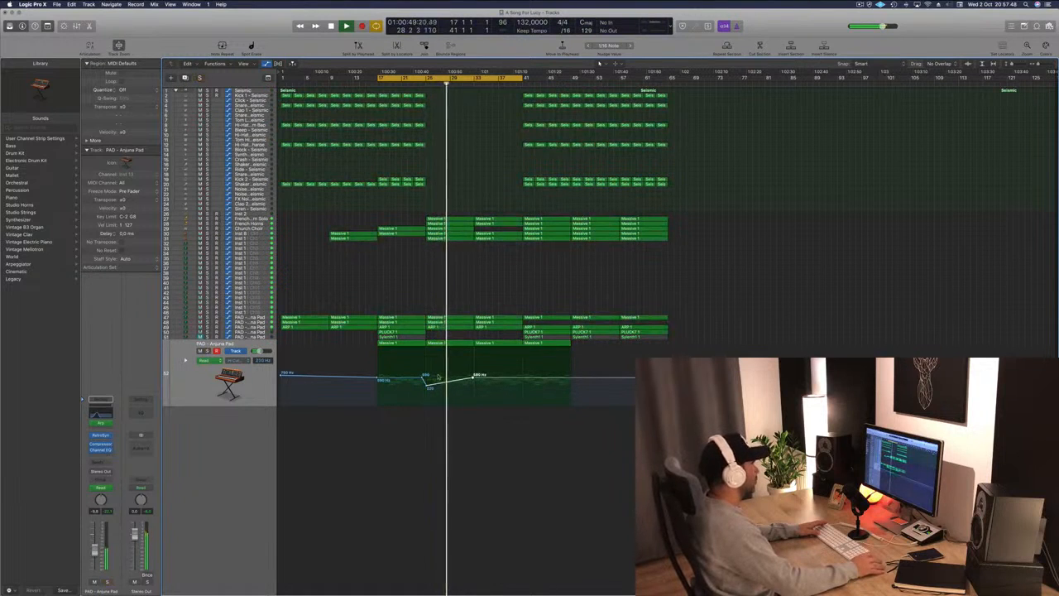
pyautogui.click(473, 378)
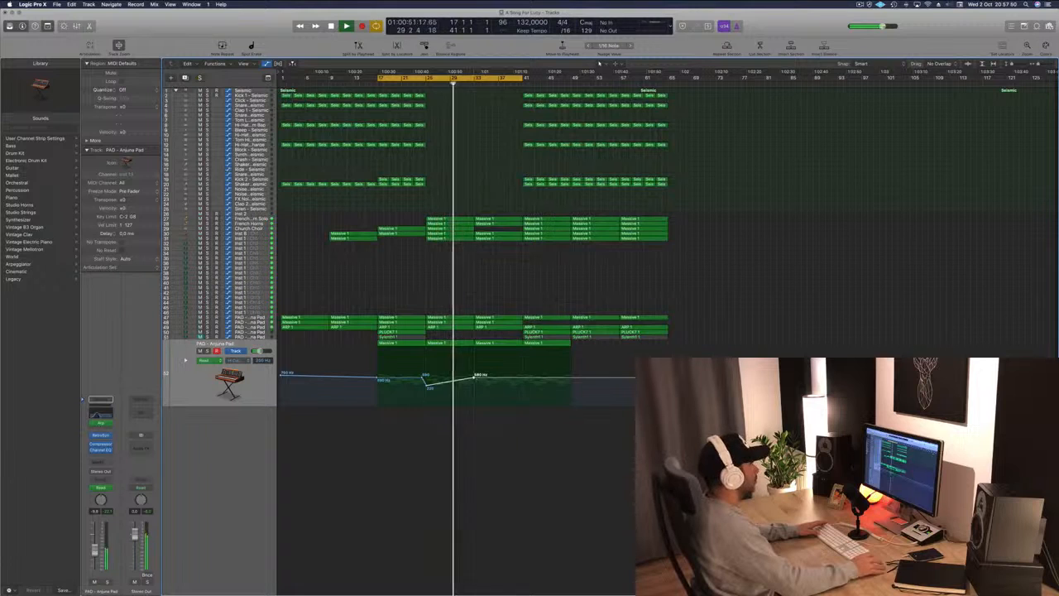
# Nudge the rising high-cut automation point on the pad track slightly lower and save the project.
pyautogui.moveTo(473, 378); pyautogui.dragTo(474, 382)
pyautogui.click(508, 278)
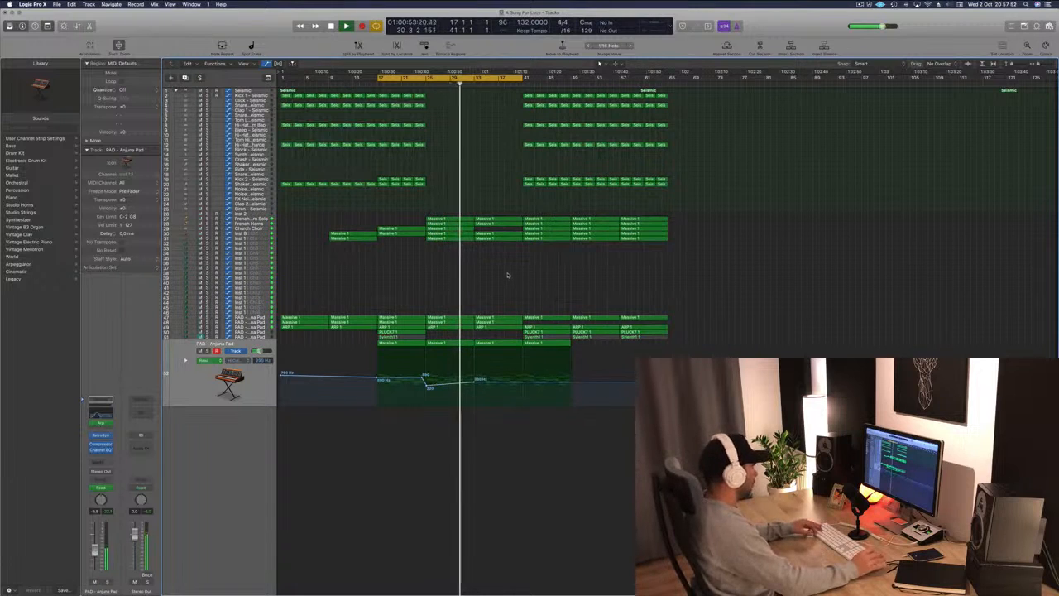
pyautogui.press('super+s')
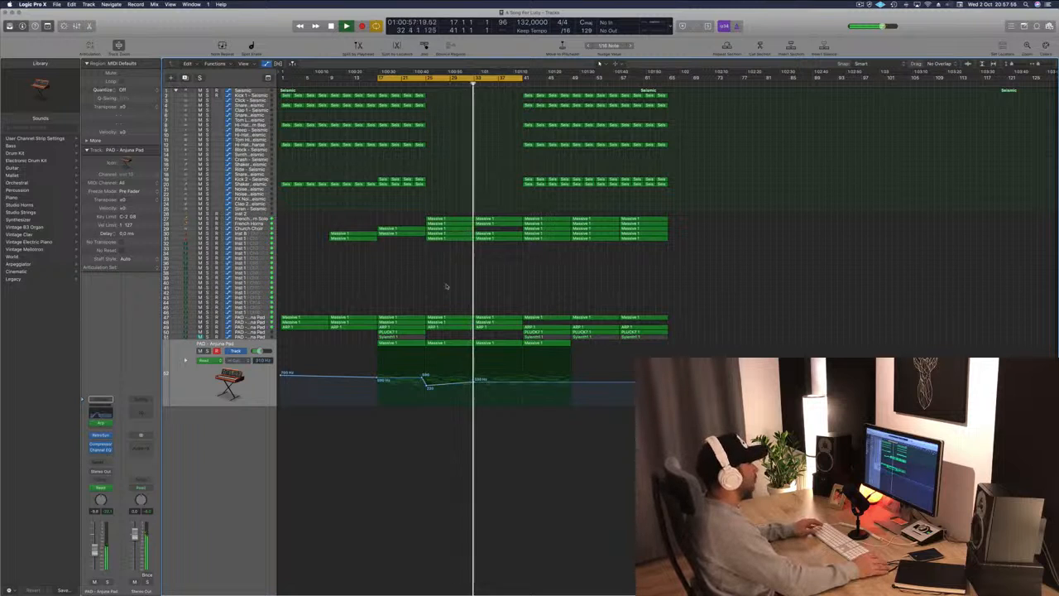
# Play back the arrangement to listen to the pad's high-cut filter automation.
pyautogui.click(859, 5)
pyautogui.click(860, 5)
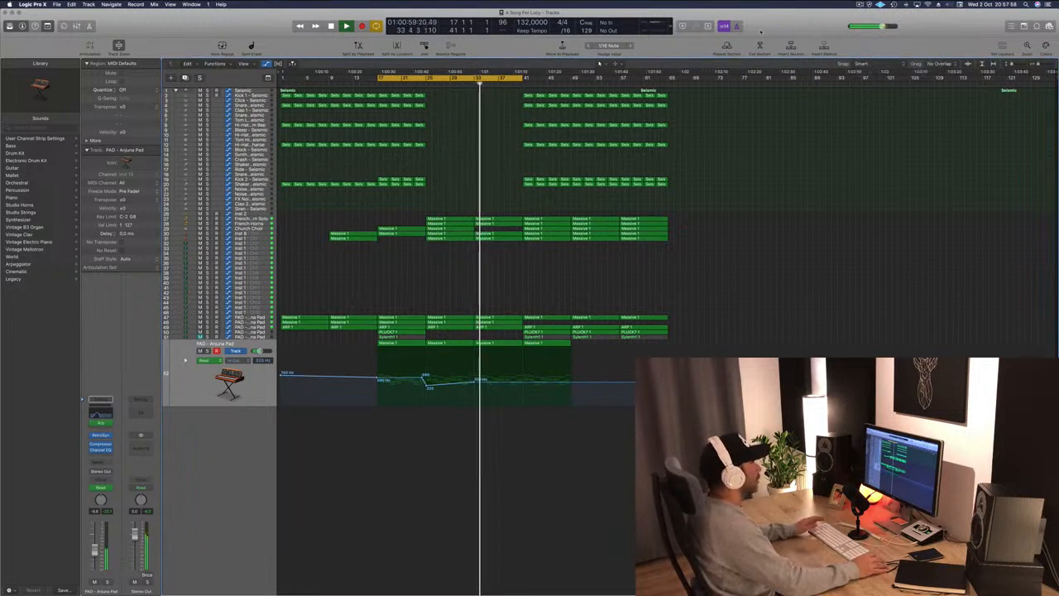
pyautogui.press('space')
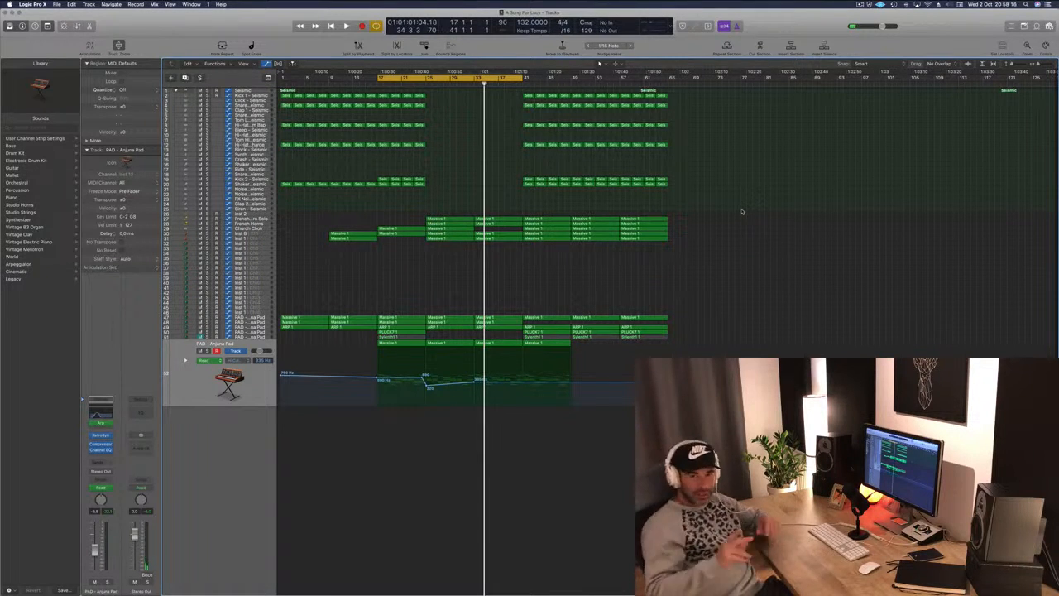
pyautogui.press('space')
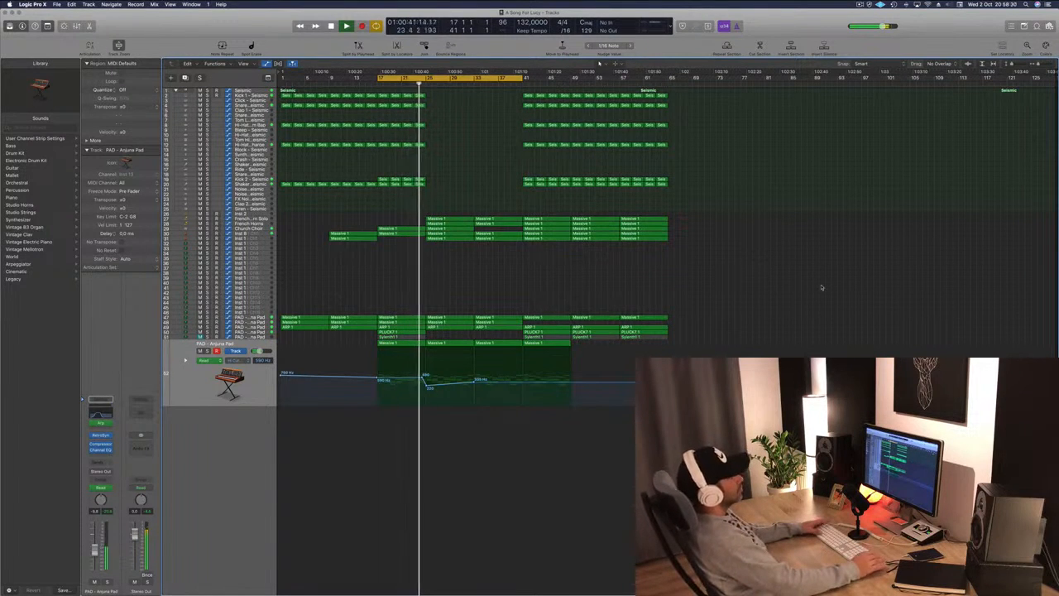
pyautogui.press('space')
pyautogui.click(860, 5)
pyautogui.click(868, 22)
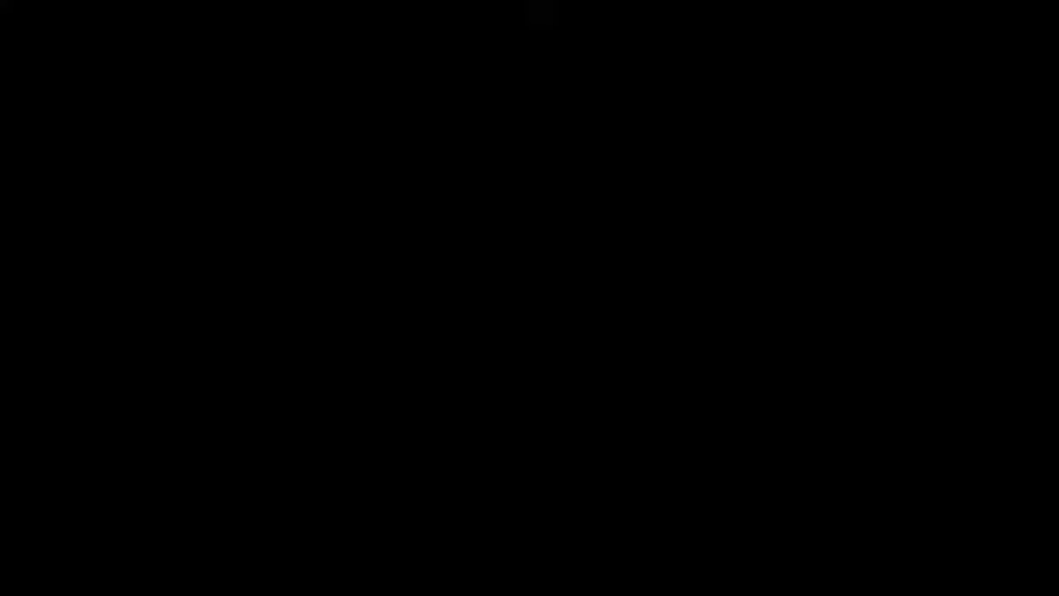